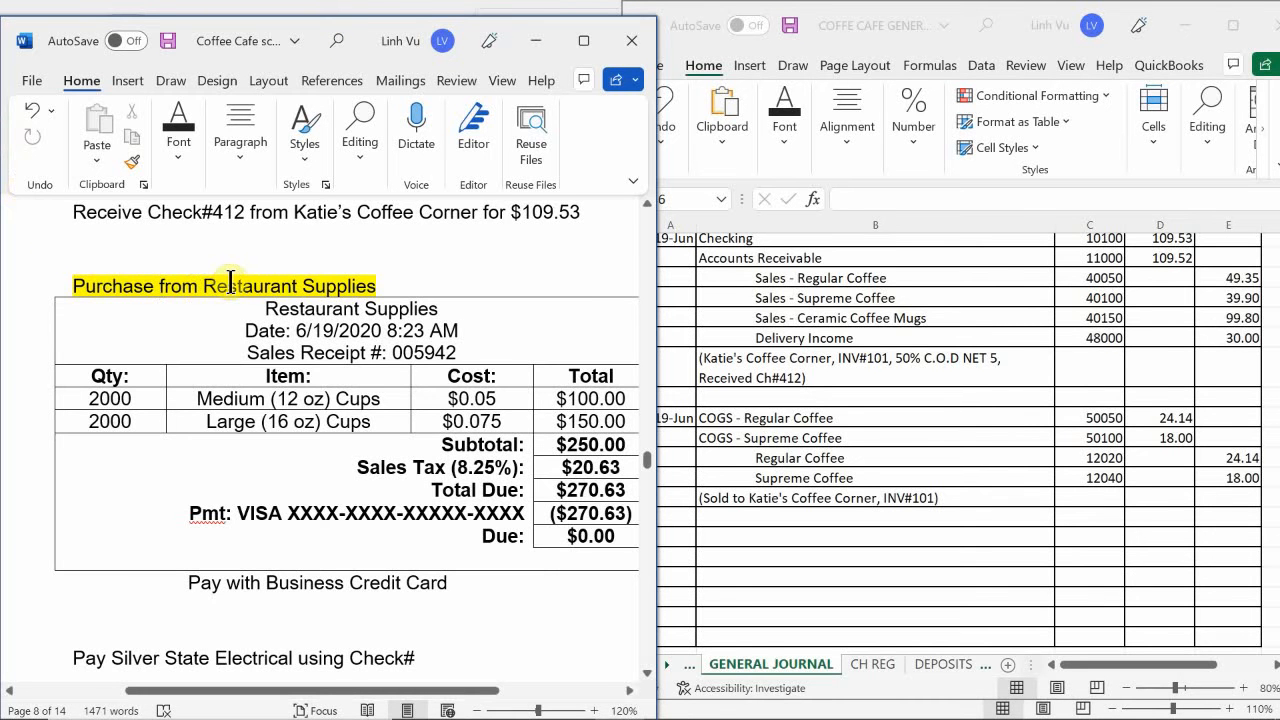
- Review the Katie's Coffee Corner invoice and check it against the last 19-Jun entries in the Excel general journal
{"action": "scroll", "coordinate": [230, 282], "scroll_direction": "up", "scroll_amount": 5}
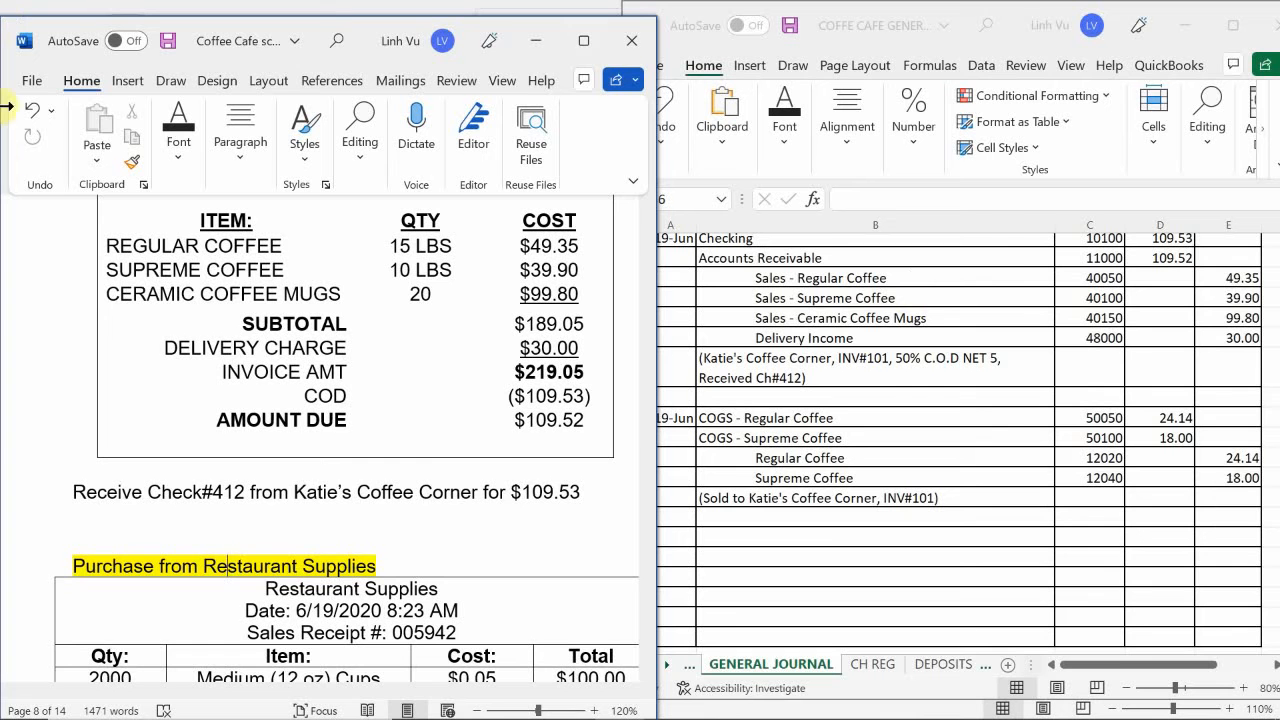
{"action": "left_click", "coordinate": [756, 422]}
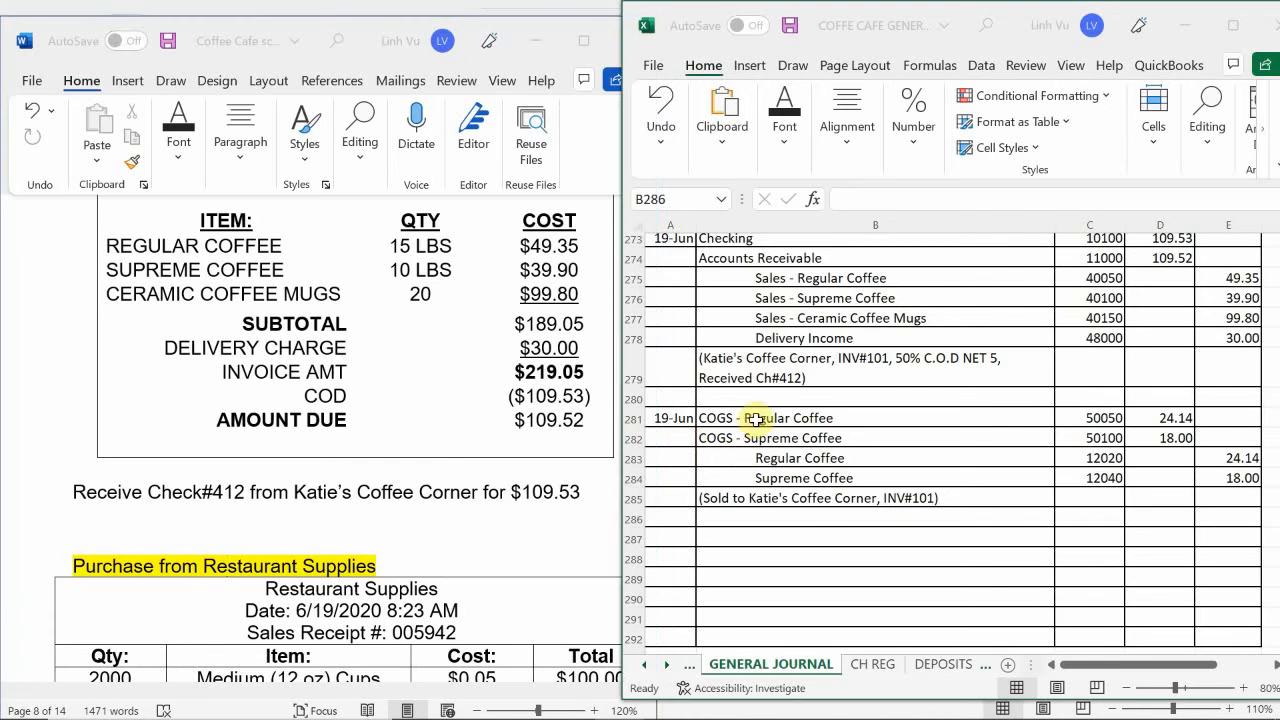
{"action": "scroll", "coordinate": [756, 421], "scroll_direction": "down", "scroll_amount": 4}
{"action": "scroll", "coordinate": [758, 420], "scroll_direction": "up", "scroll_amount": 2}
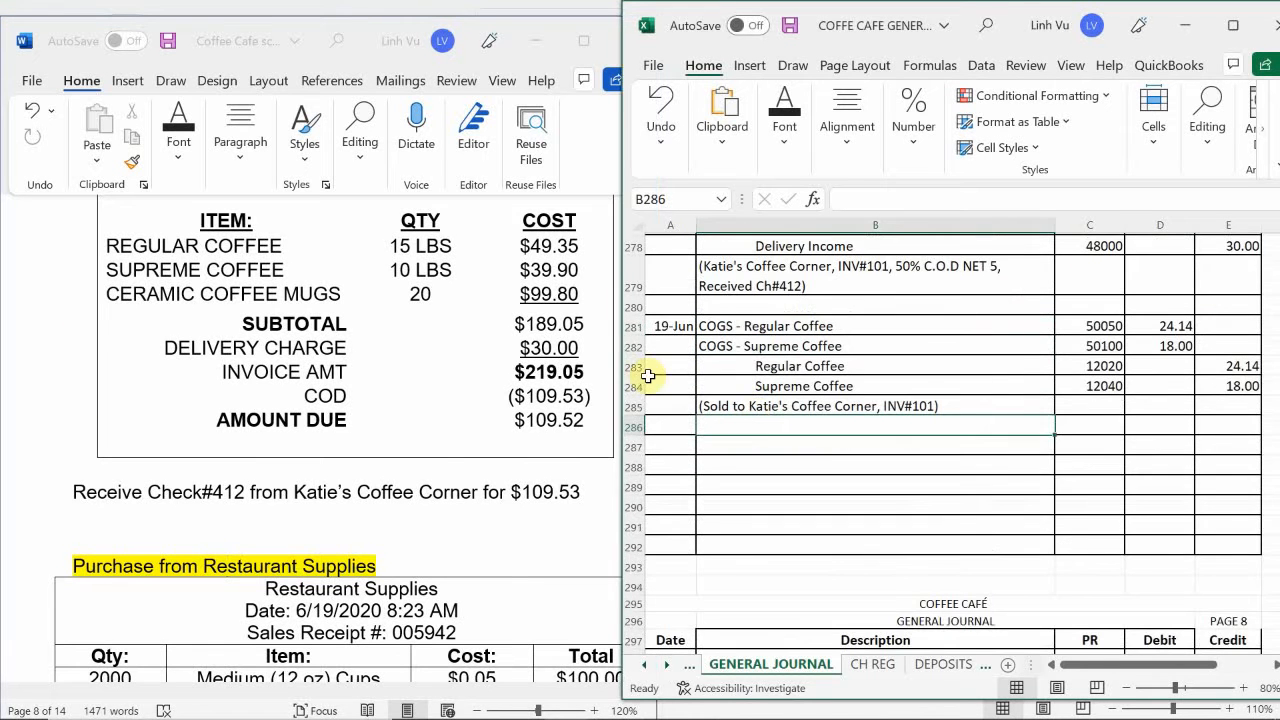
{"action": "scroll", "coordinate": [697, 407], "scroll_direction": "up", "scroll_amount": 1}
{"action": "scroll", "coordinate": [697, 407], "scroll_direction": "down", "scroll_amount": 2}
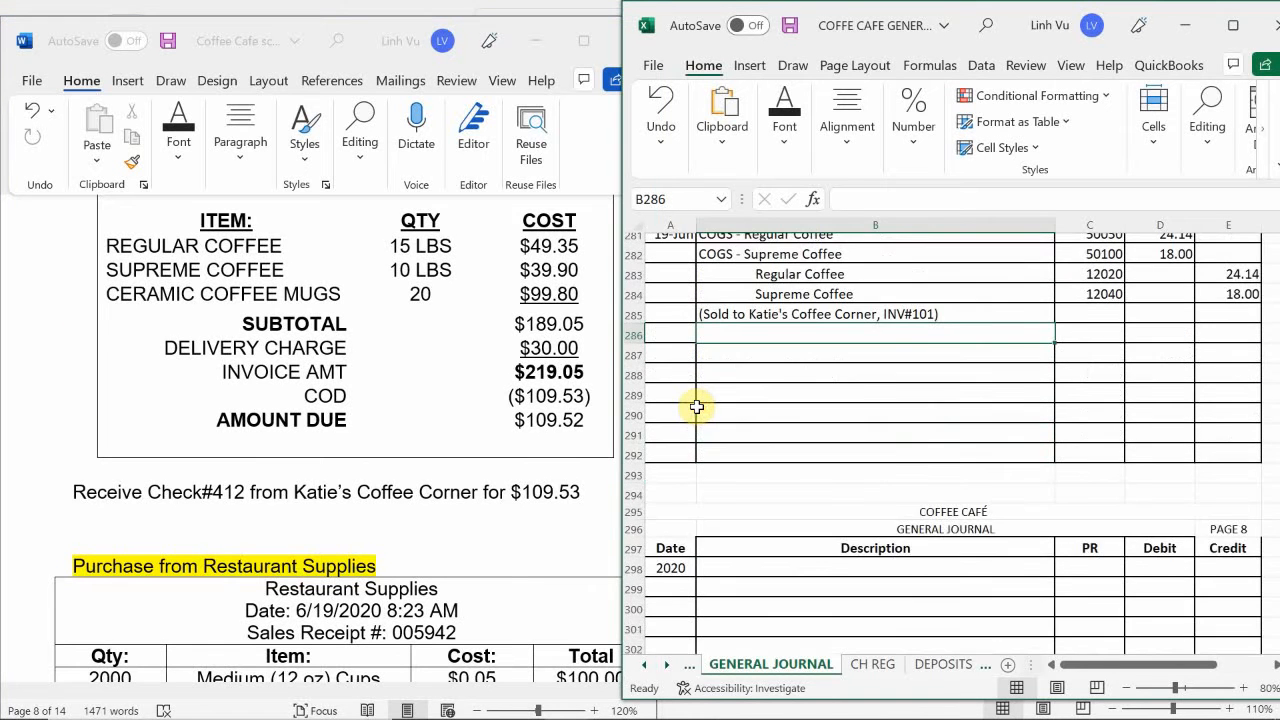
{"action": "scroll", "coordinate": [695, 408], "scroll_direction": "up", "scroll_amount": 1}
- Examine the Restaurant Supplies cup purchase receipt in Word, including its date, items, tax and payment method, alongside the journal's recent entries
{"action": "left_click", "coordinate": [400, 382]}
{"action": "scroll", "coordinate": [403, 384], "scroll_direction": "down", "scroll_amount": 5}
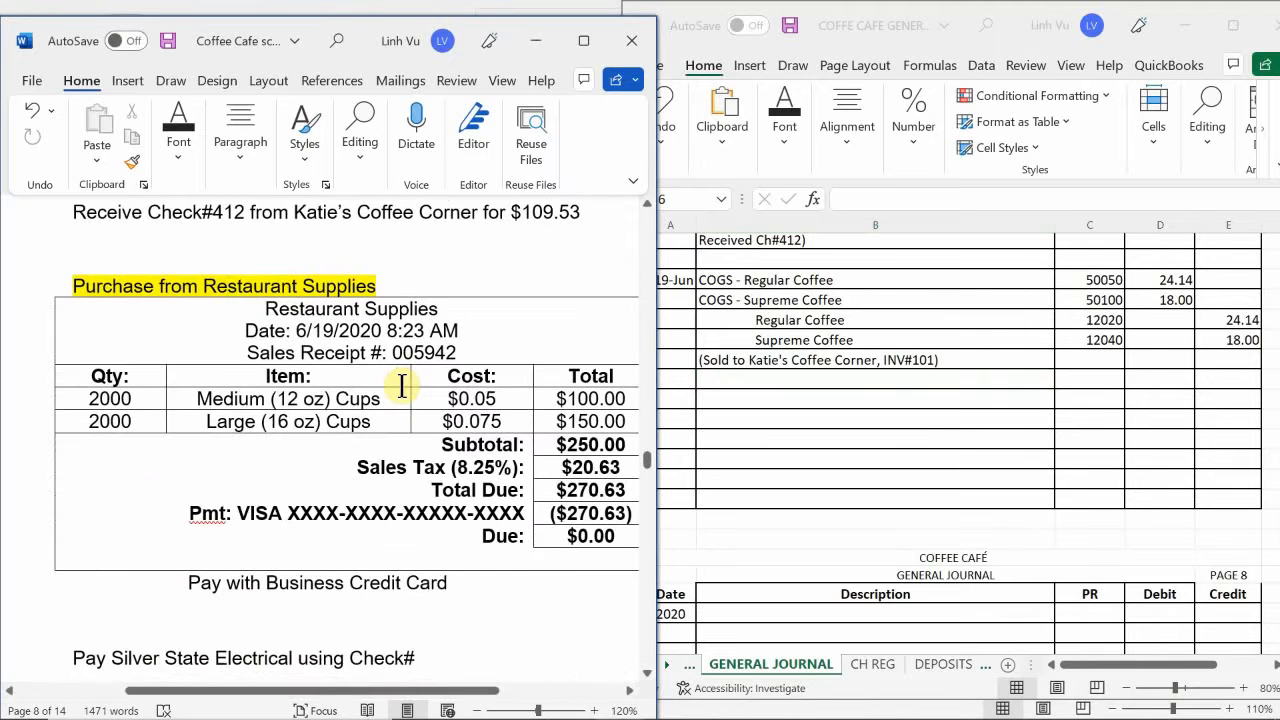
{"action": "scroll", "coordinate": [401, 387], "scroll_direction": "up", "scroll_amount": 1}
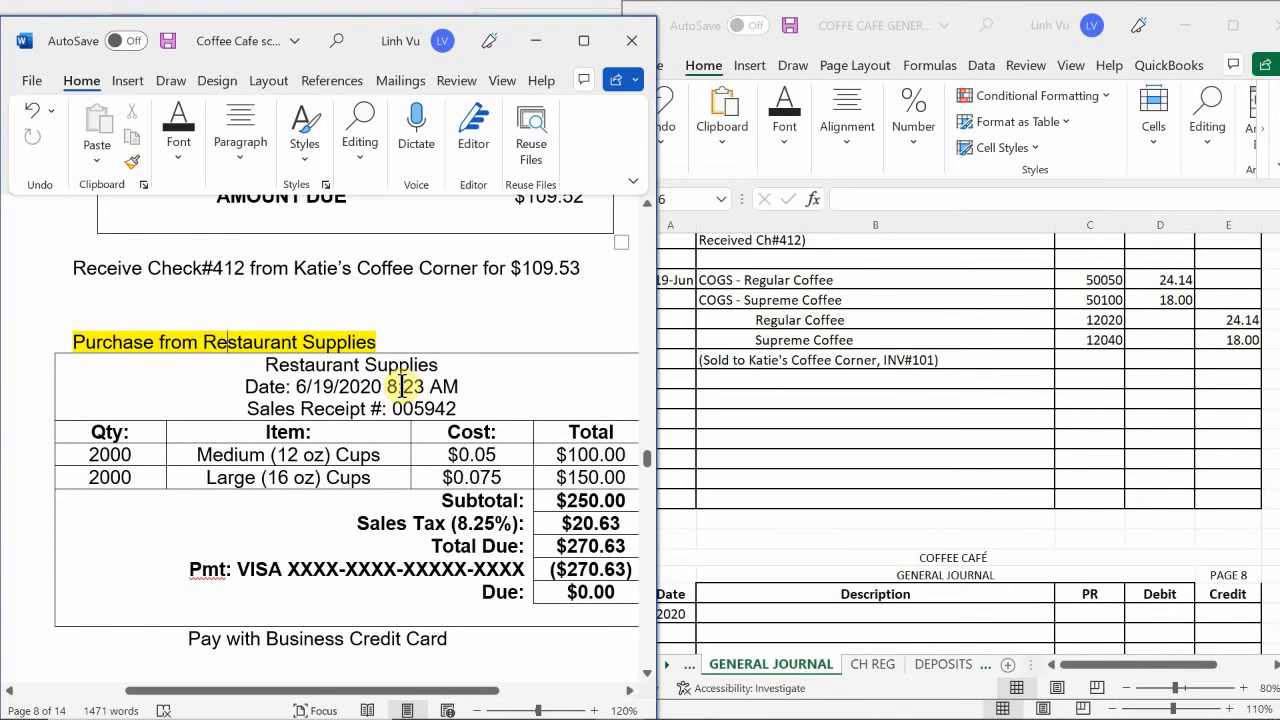
{"action": "scroll", "coordinate": [406, 366], "scroll_direction": "down", "scroll_amount": 2}
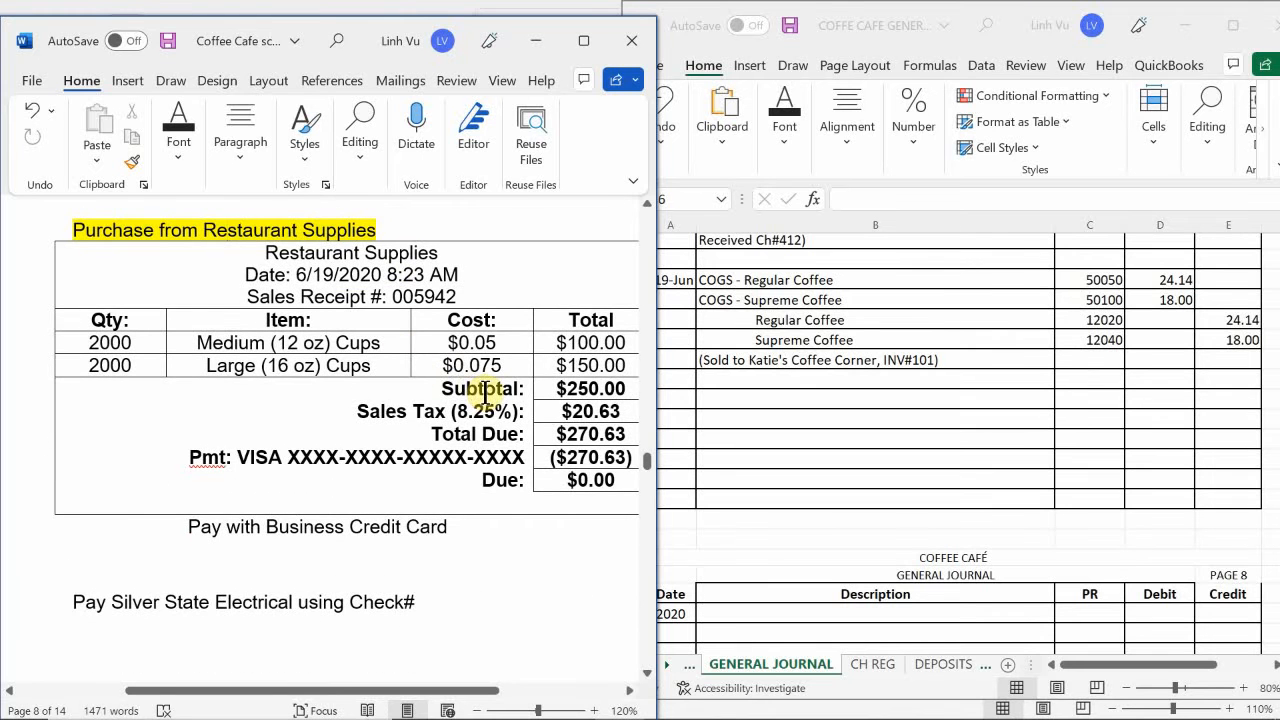
{"action": "scroll", "coordinate": [484, 393], "scroll_direction": "up", "scroll_amount": 1}
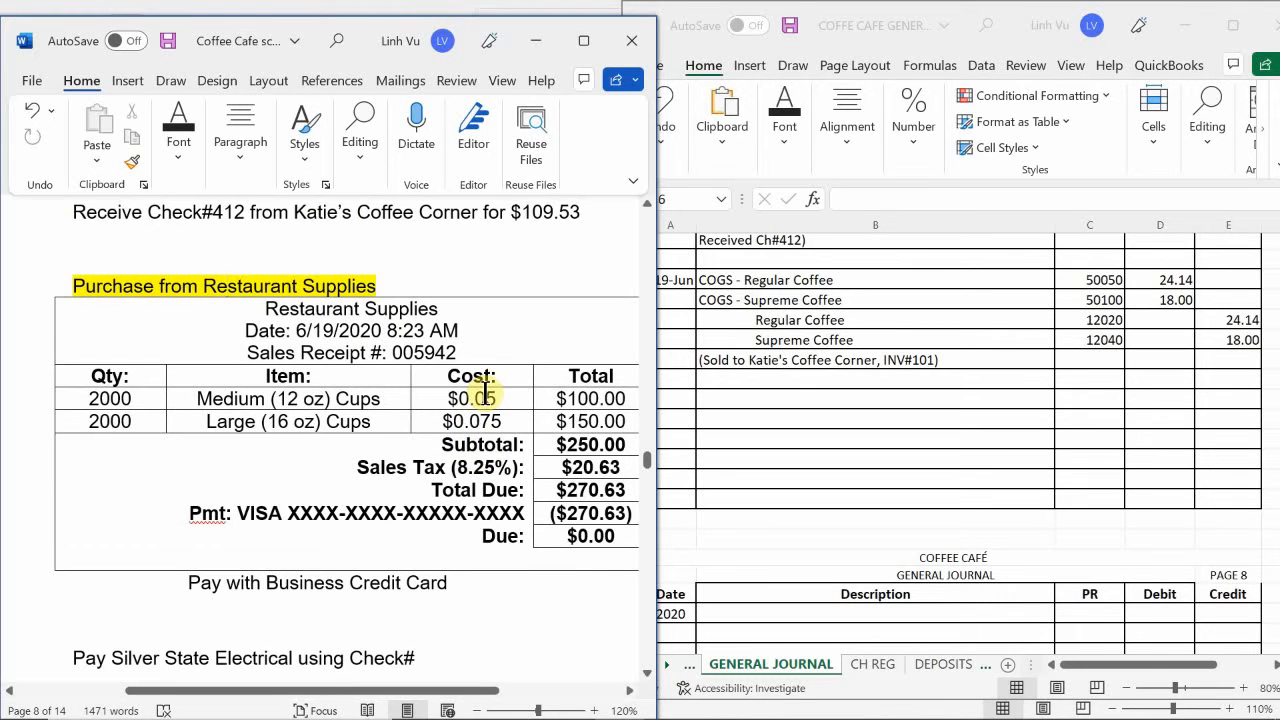
{"action": "scroll", "coordinate": [484, 393], "scroll_direction": "up", "scroll_amount": 1}
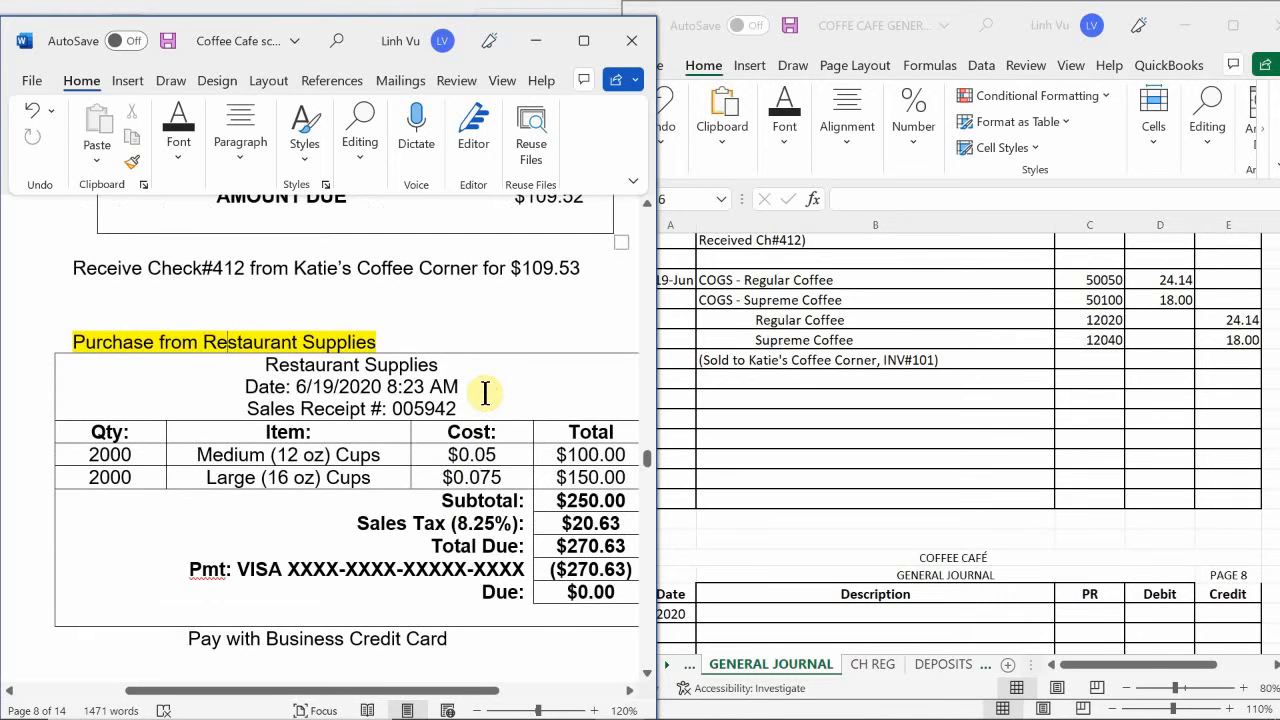
{"action": "scroll", "coordinate": [484, 393], "scroll_direction": "down", "scroll_amount": 1}
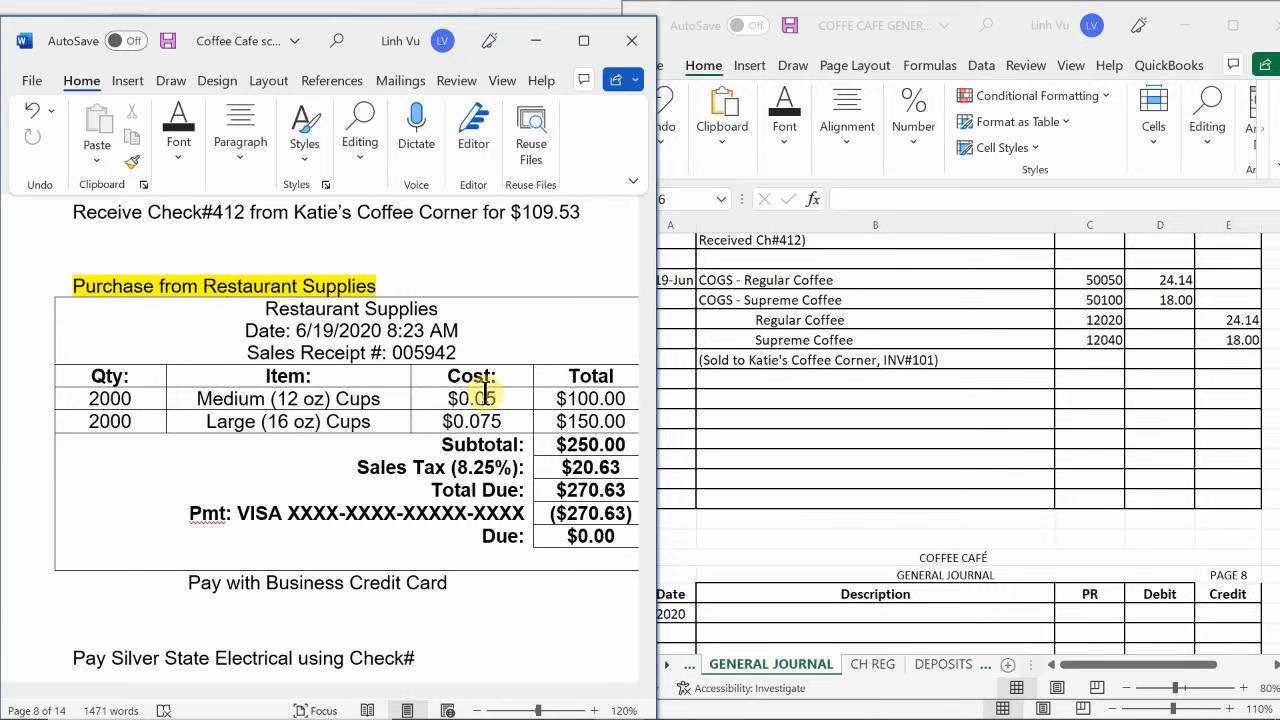
{"action": "left_click", "coordinate": [750, 418]}
{"action": "scroll", "coordinate": [752, 421], "scroll_direction": "up", "scroll_amount": 5}
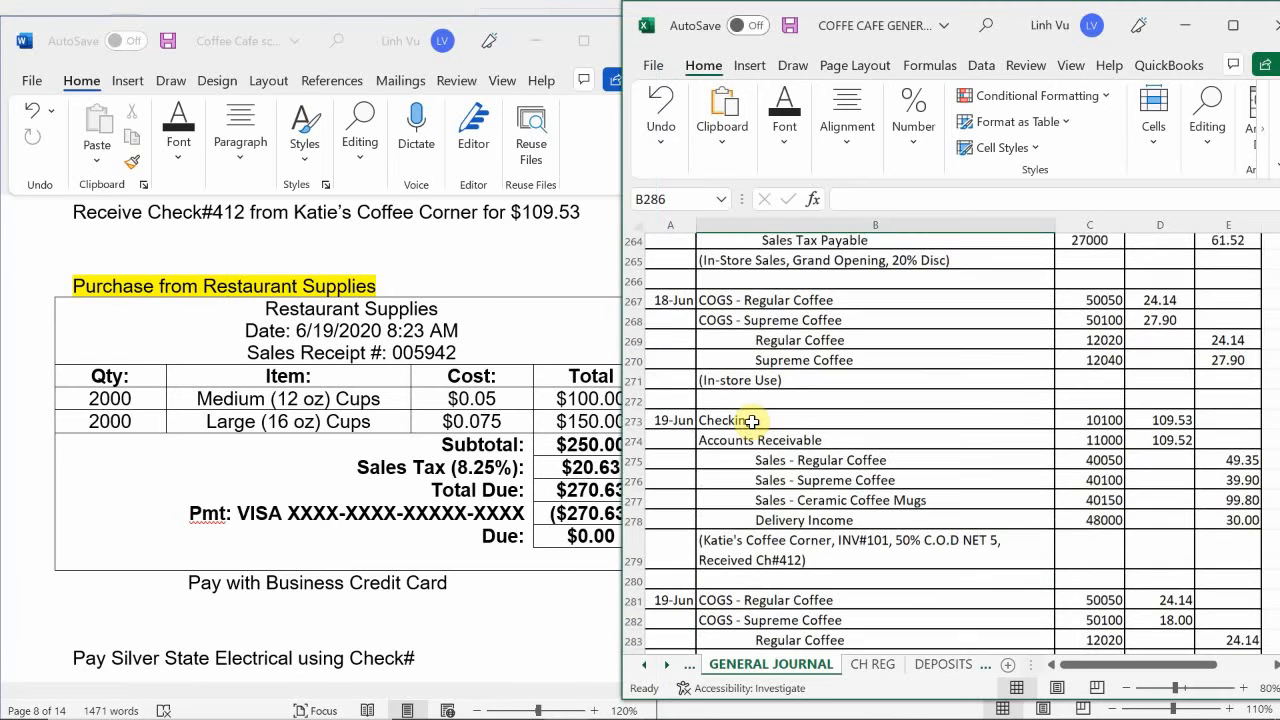
{"action": "scroll", "coordinate": [752, 421], "scroll_direction": "down", "scroll_amount": 2}
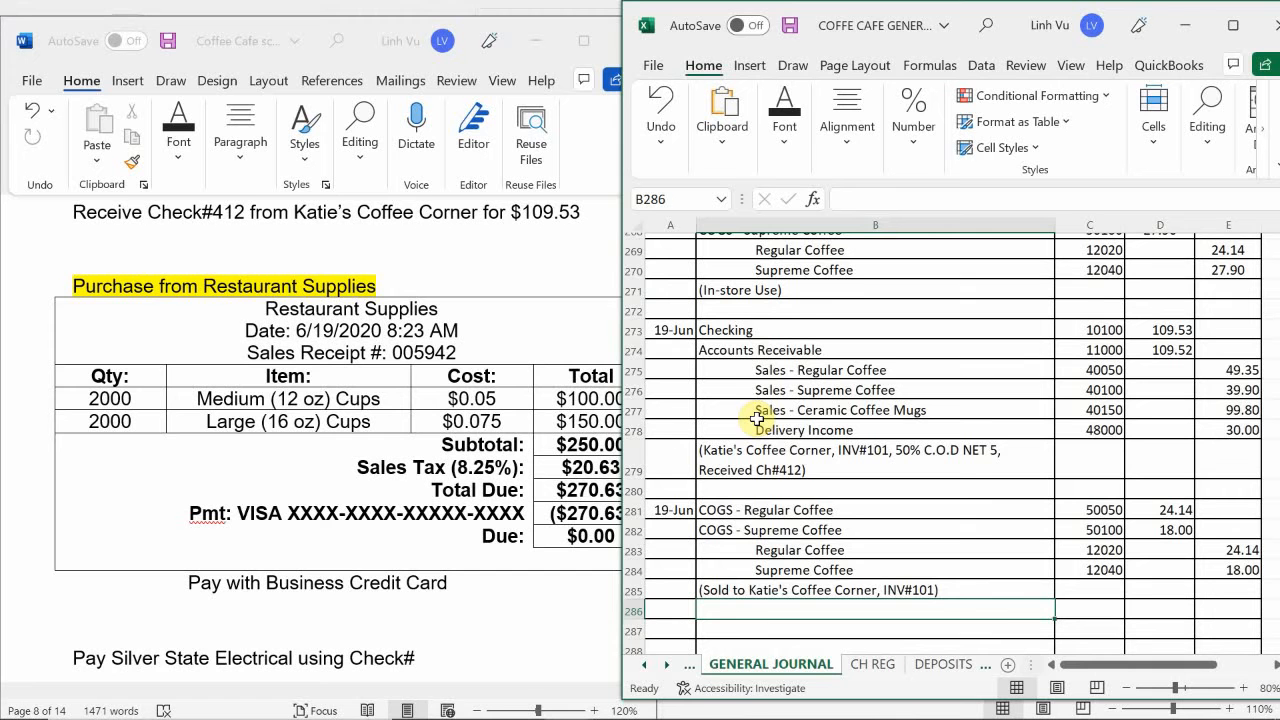
{"action": "left_click", "coordinate": [388, 640]}
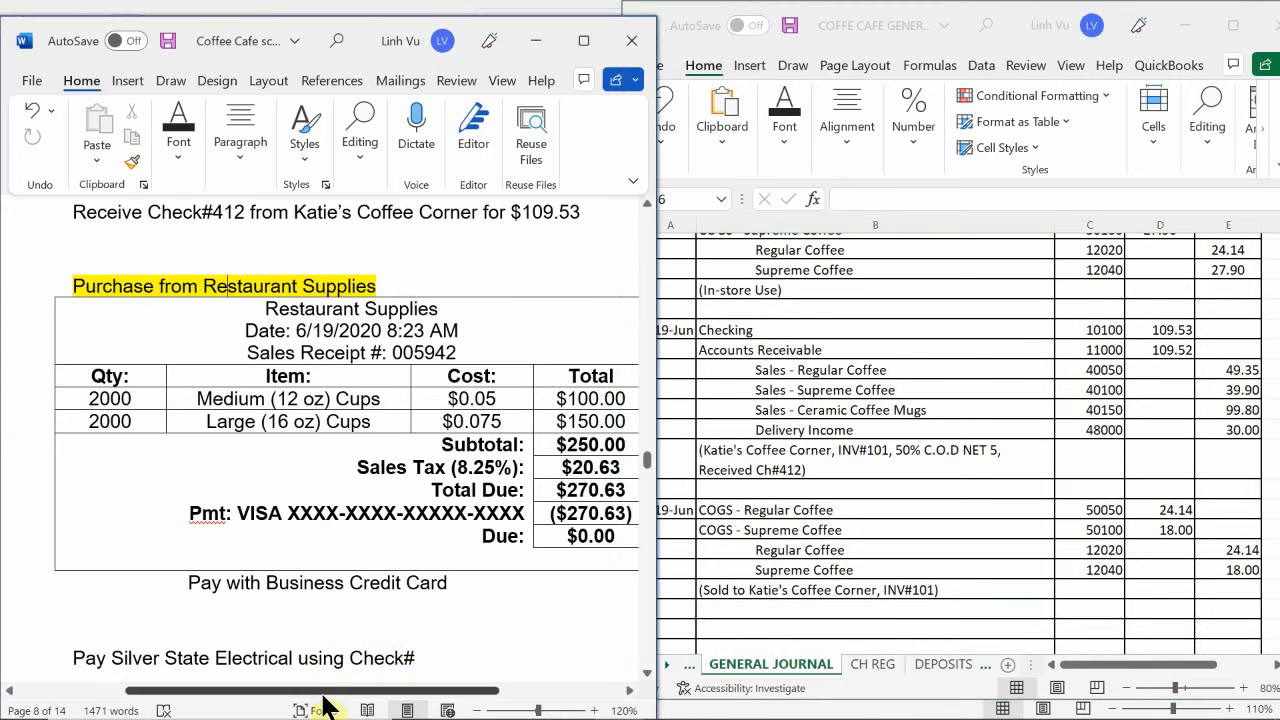
{"action": "mouse_move", "coordinate": [323, 694]}
{"action": "left_mouse_down"}
{"action": "mouse_move", "coordinate": [362, 694]}
{"action": "mouse_move", "coordinate": [347, 700]}
{"action": "left_mouse_up"}
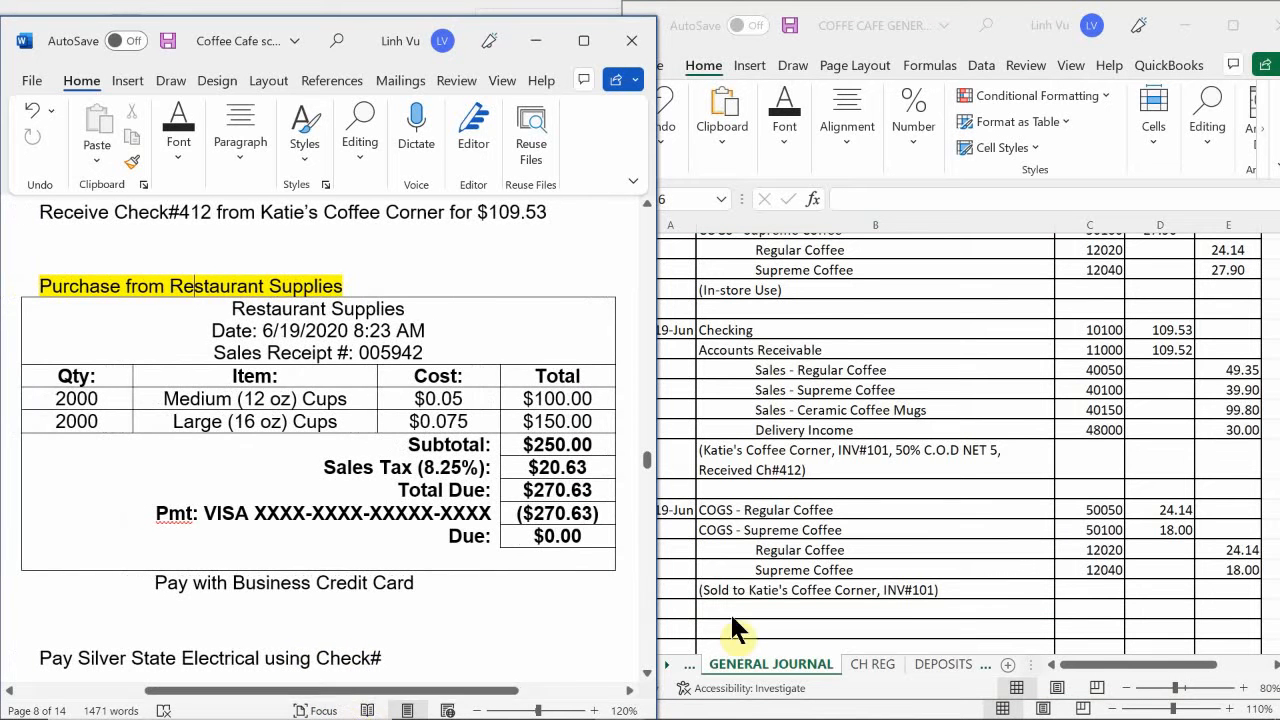
- Find the 14-Jun Restaurant Supplies cup purchase in the general journal and copy its descriptions and account numbers, B173:C176
{"action": "left_click", "coordinate": [843, 342]}
{"action": "scroll", "coordinate": [840, 343], "scroll_direction": "up", "scroll_amount": 1}
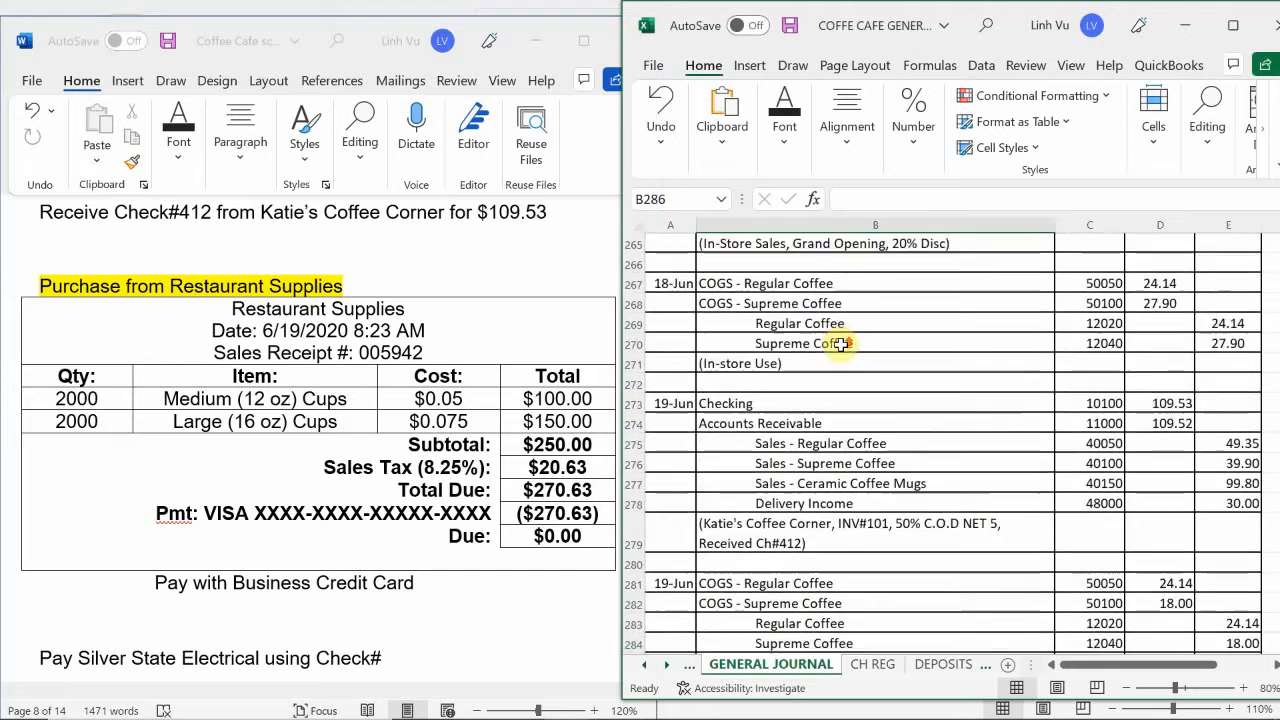
{"action": "scroll", "coordinate": [841, 344], "scroll_direction": "up", "scroll_amount": 5}
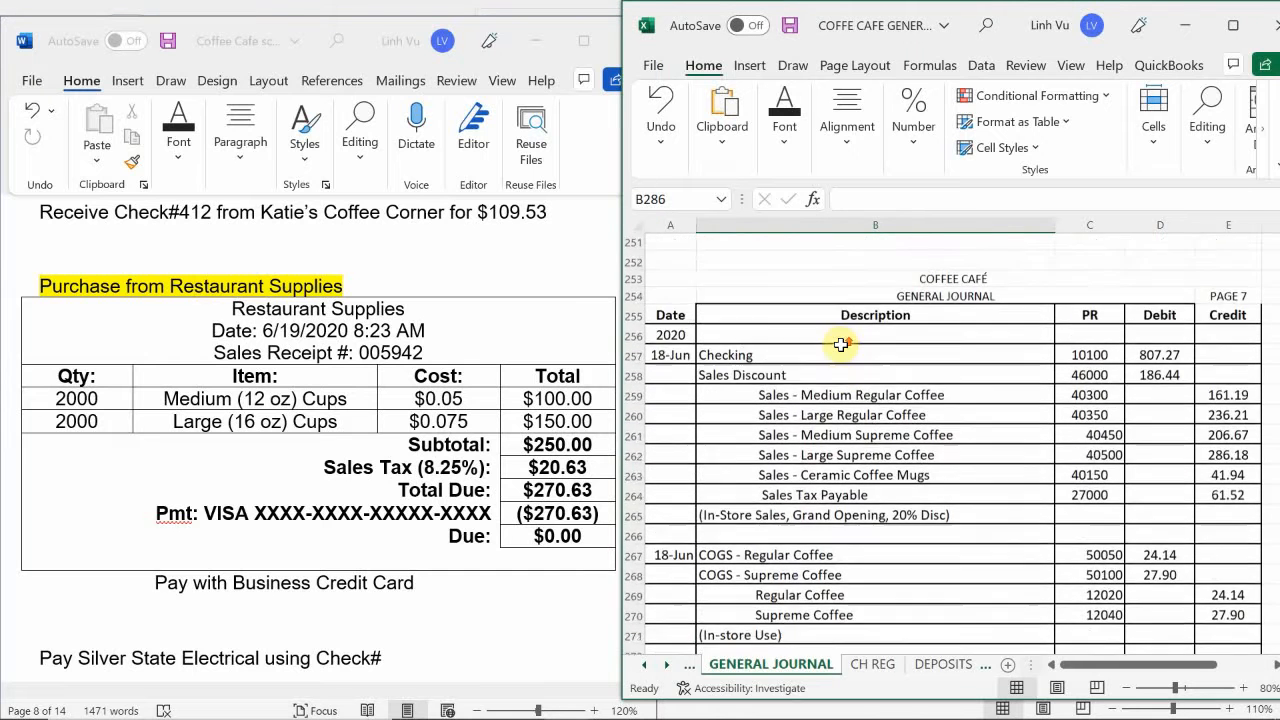
{"action": "scroll", "coordinate": [841, 344], "scroll_direction": "up", "scroll_amount": 3}
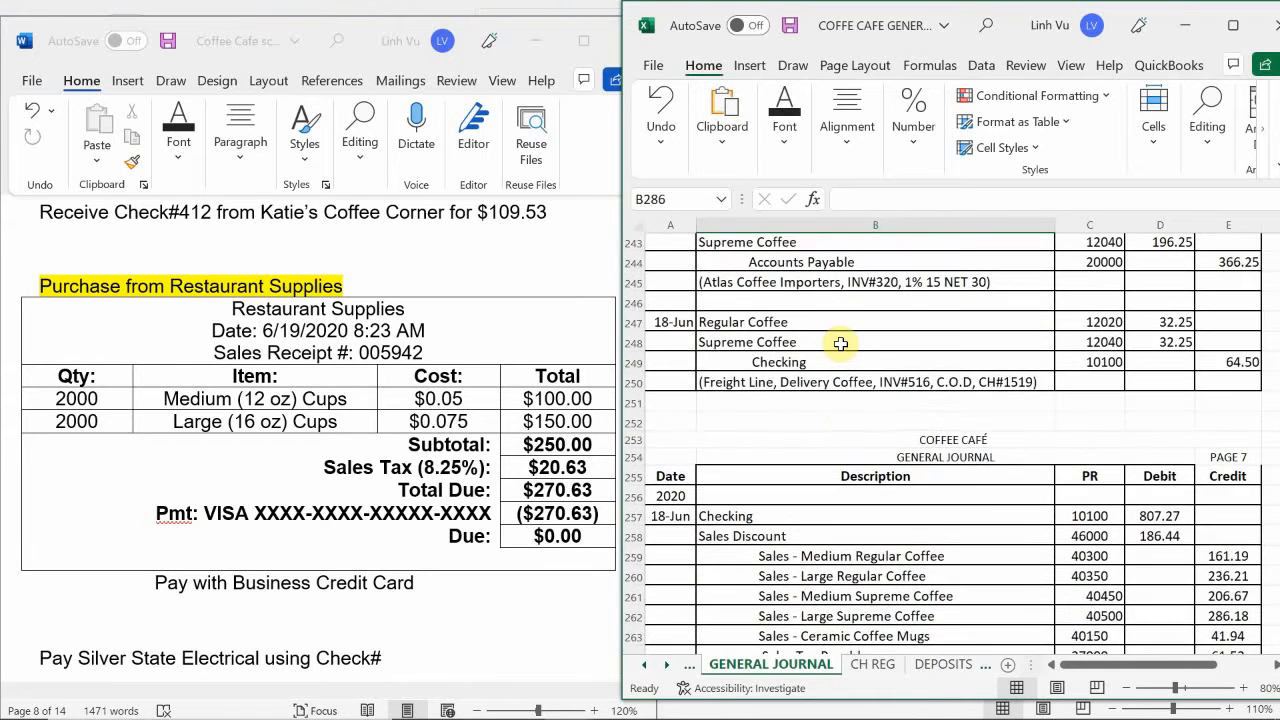
{"action": "scroll", "coordinate": [841, 343], "scroll_direction": "up", "scroll_amount": 2}
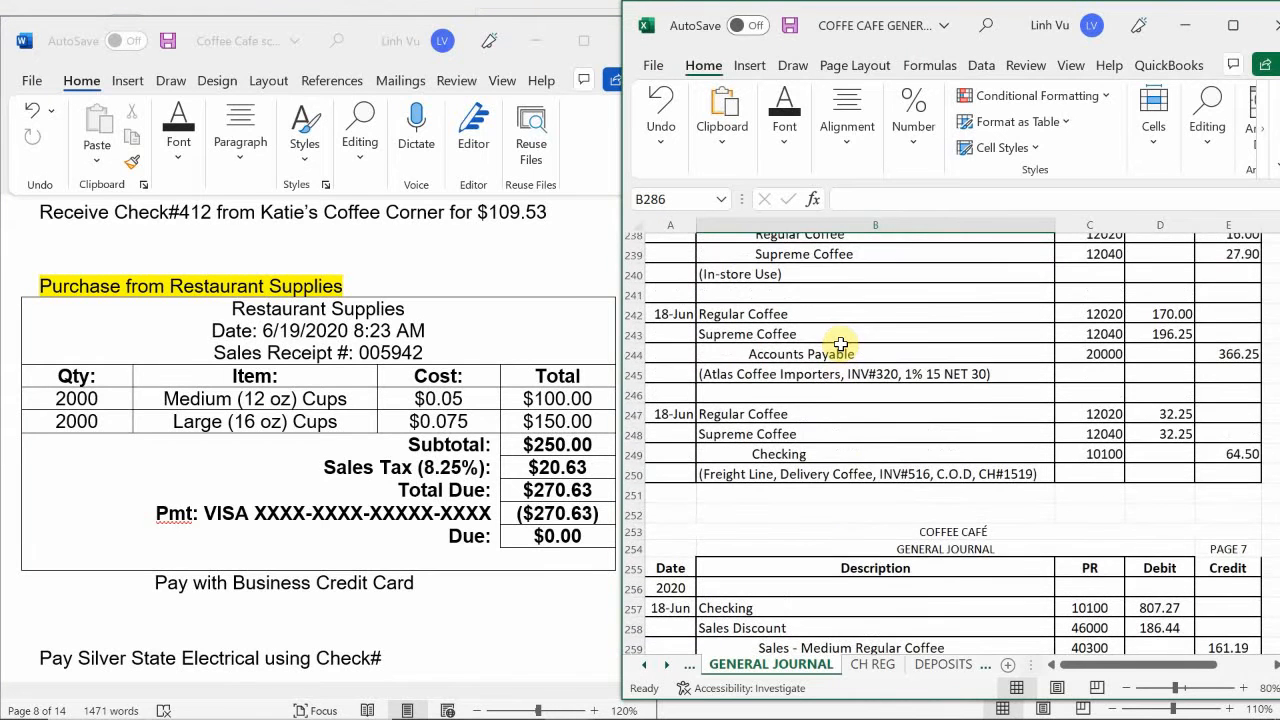
{"action": "scroll", "coordinate": [841, 344], "scroll_direction": "up", "scroll_amount": 3}
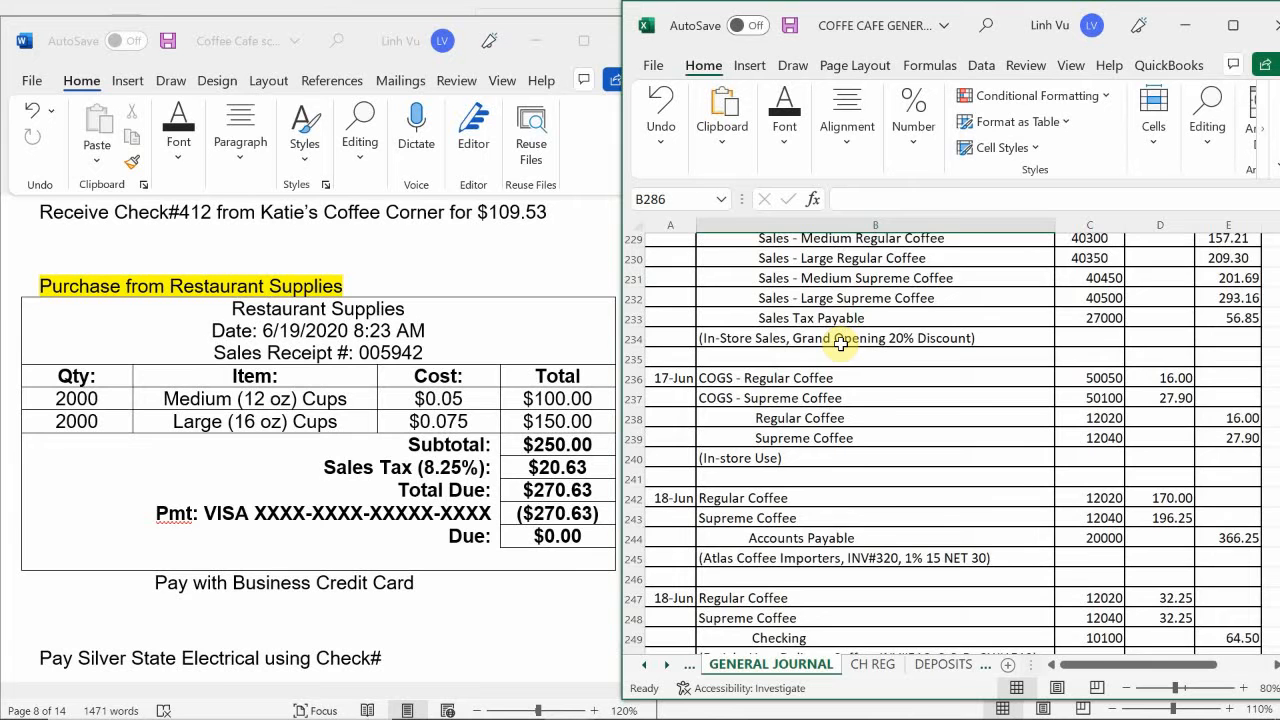
{"action": "scroll", "coordinate": [841, 344], "scroll_direction": "up", "scroll_amount": 4}
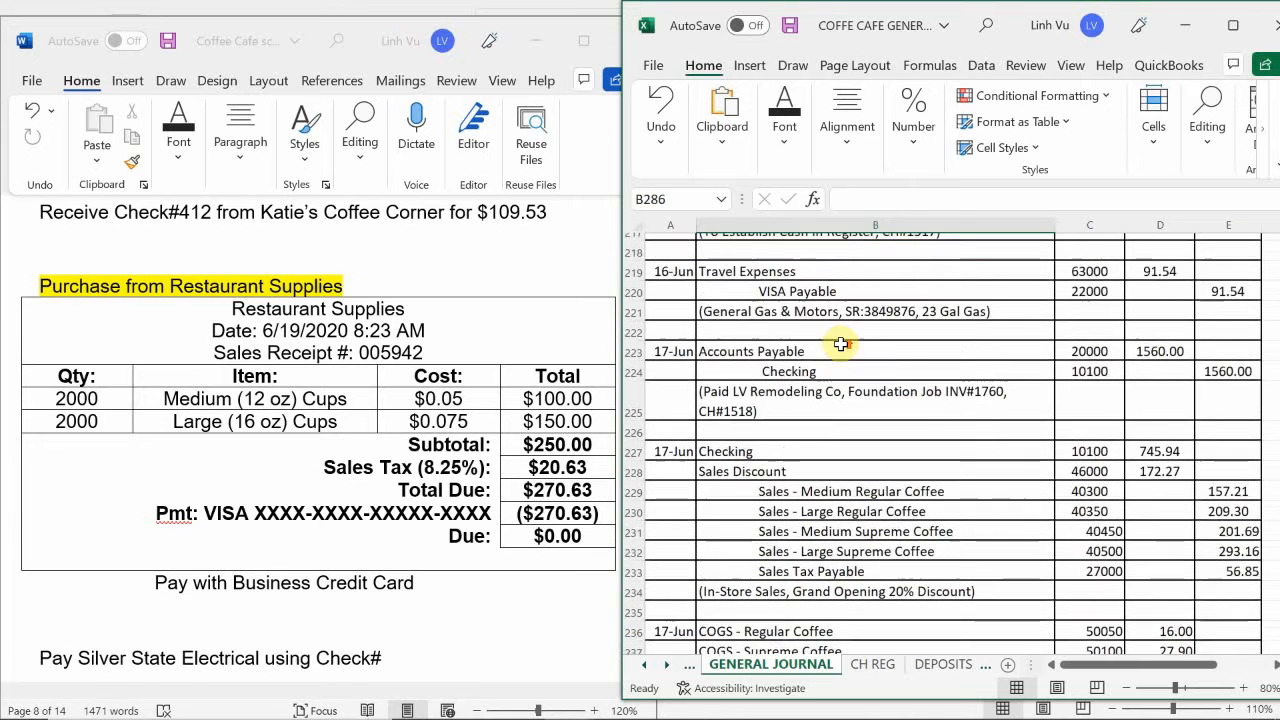
{"action": "scroll", "coordinate": [841, 344], "scroll_direction": "up", "scroll_amount": 2}
{"action": "scroll", "coordinate": [841, 344], "scroll_direction": "up", "scroll_amount": 4}
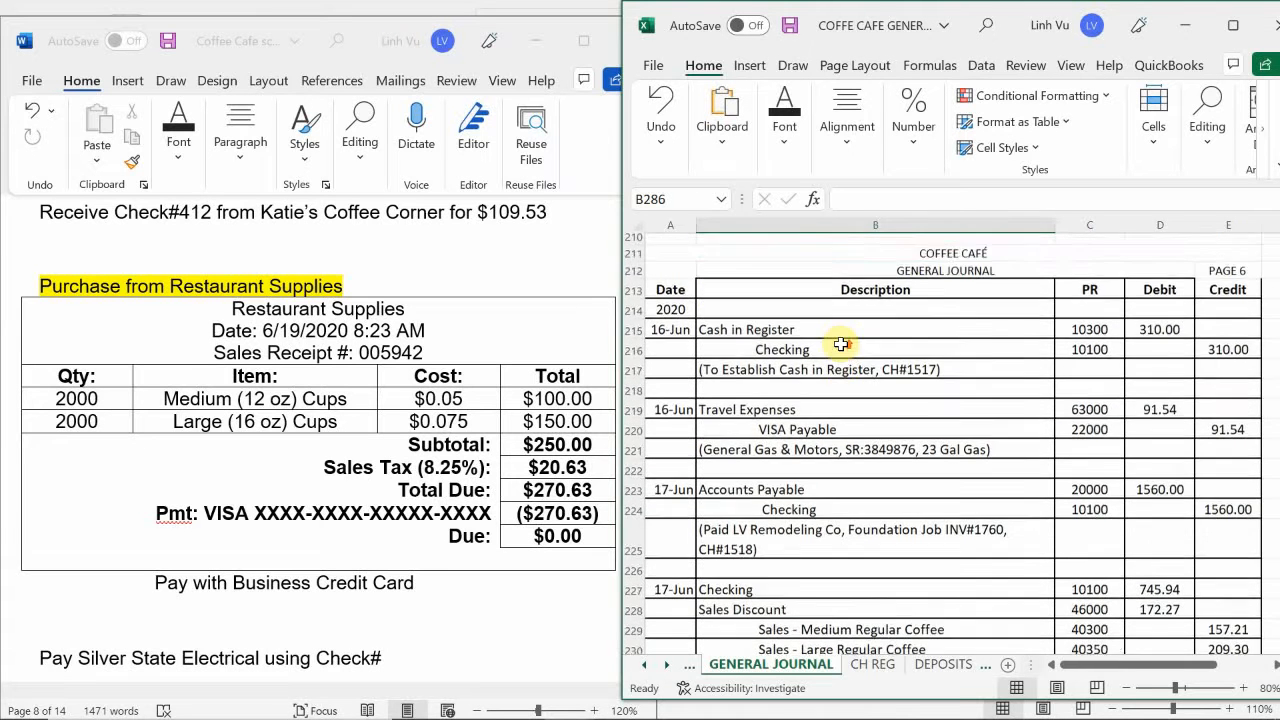
{"action": "scroll", "coordinate": [841, 344], "scroll_direction": "up", "scroll_amount": 3}
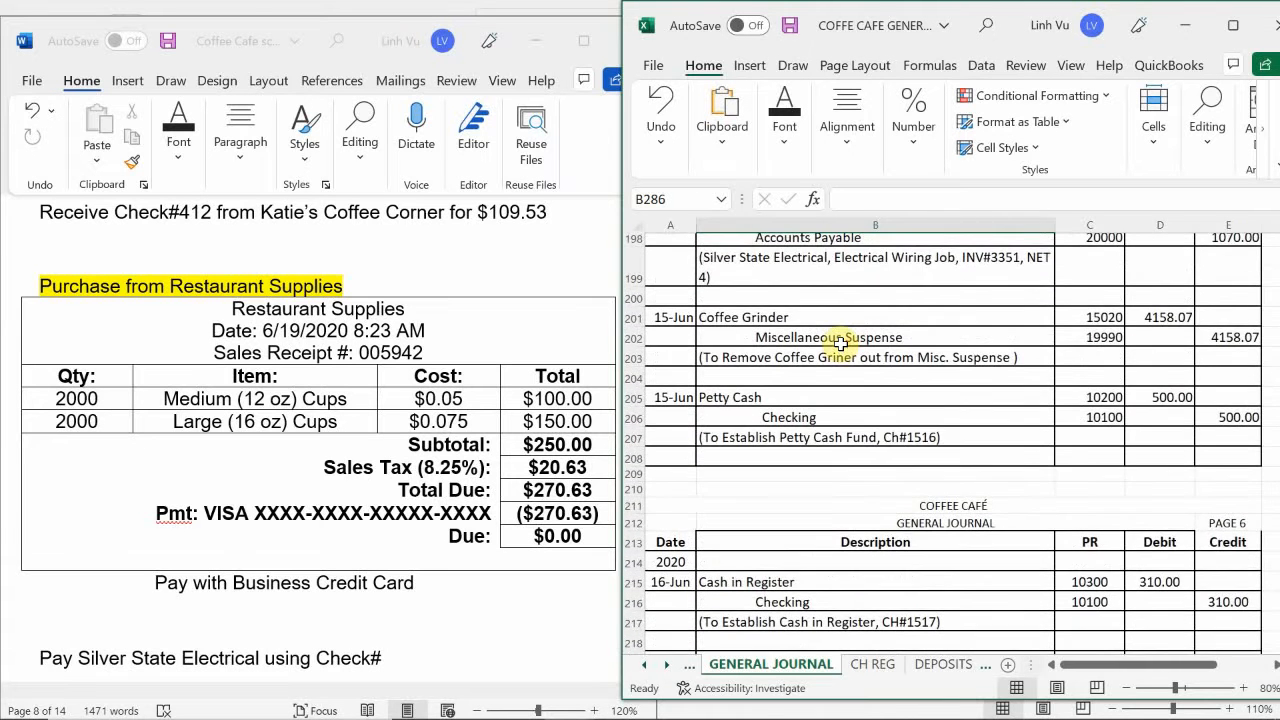
{"action": "scroll", "coordinate": [841, 344], "scroll_direction": "up", "scroll_amount": 3}
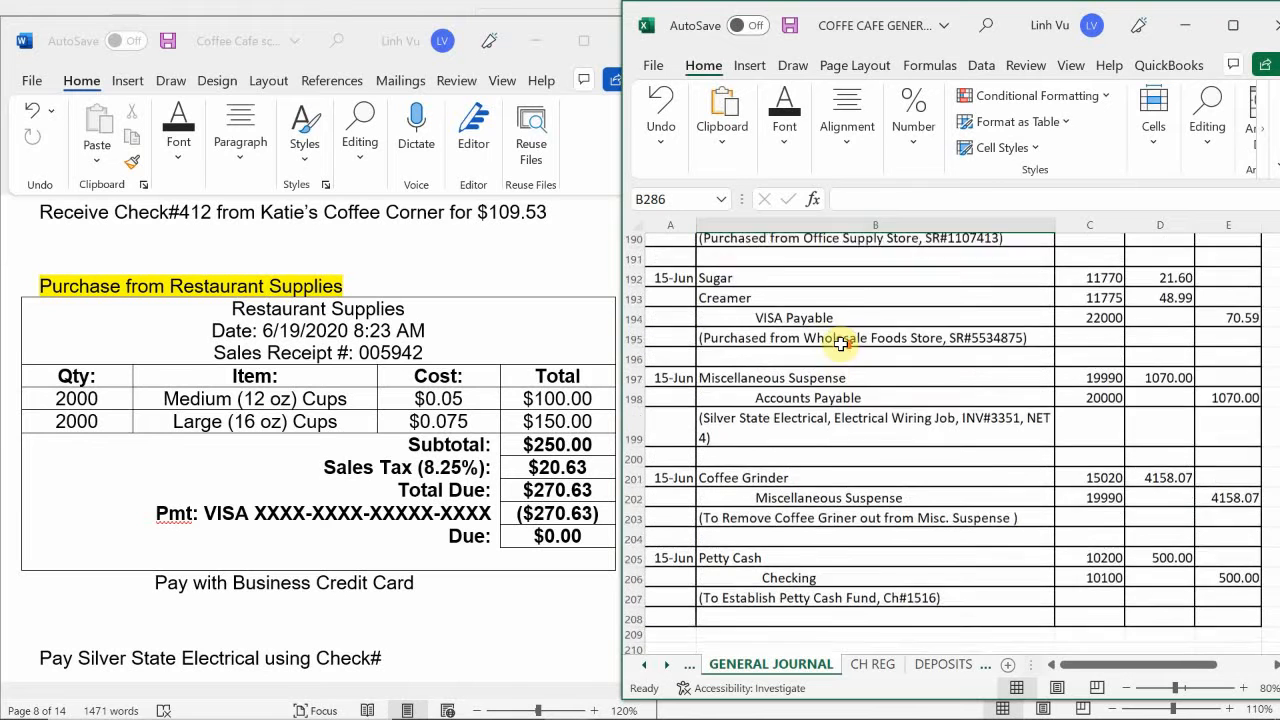
{"action": "scroll", "coordinate": [841, 344], "scroll_direction": "up", "scroll_amount": 4}
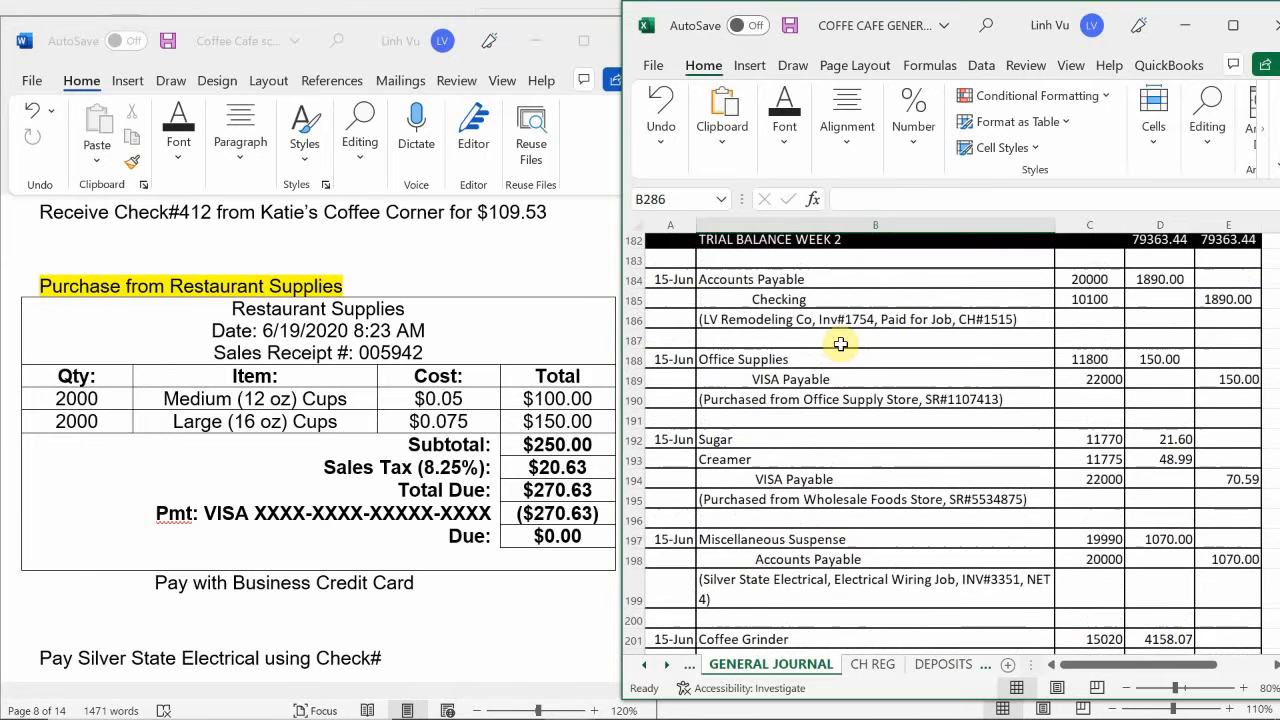
{"action": "scroll", "coordinate": [841, 344], "scroll_direction": "up", "scroll_amount": 2}
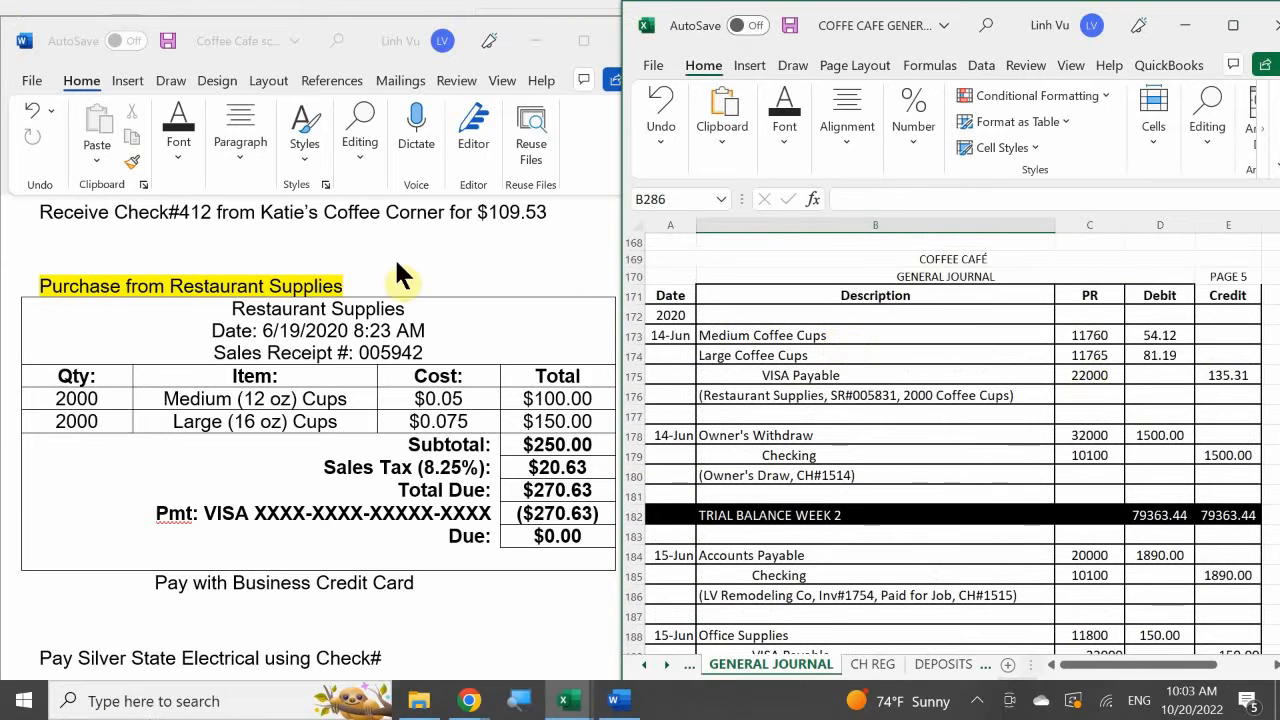
{"action": "left_click", "coordinate": [835, 338]}
{"action": "left_click_drag", "start_coordinate": [835, 338], "coordinate": [1106, 397]}
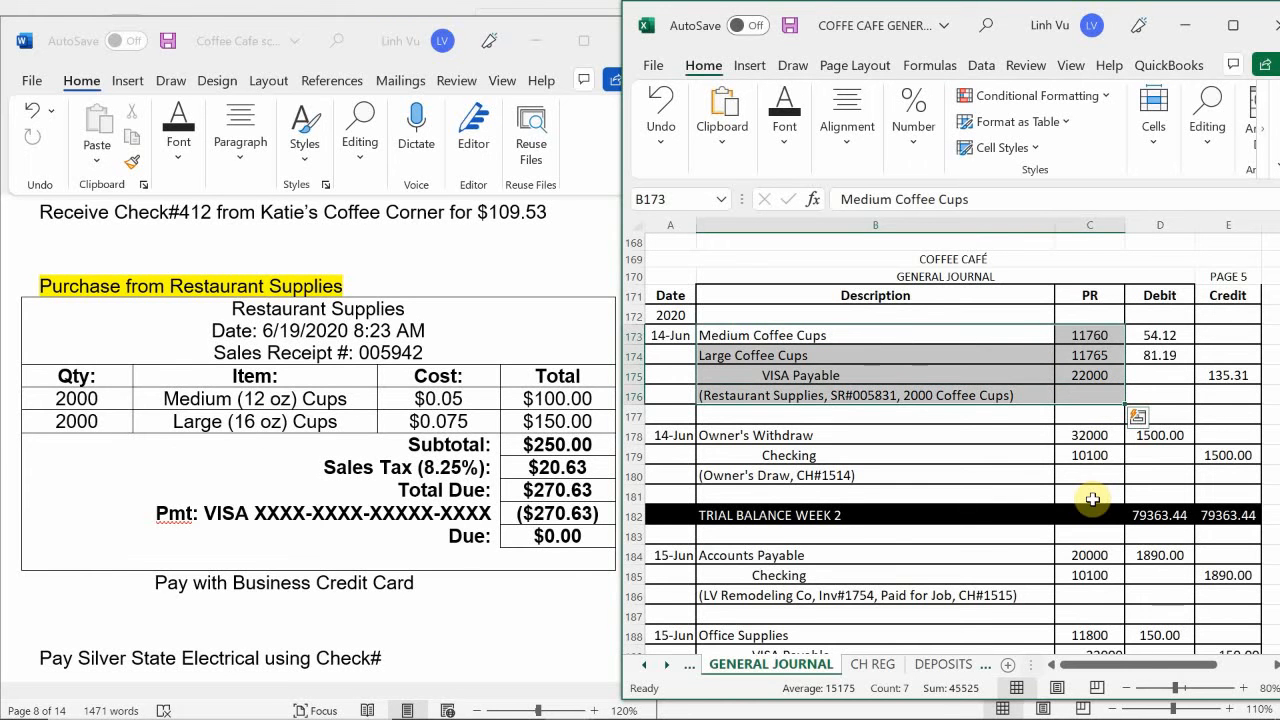
{"action": "key", "text": "ctrl+c"}
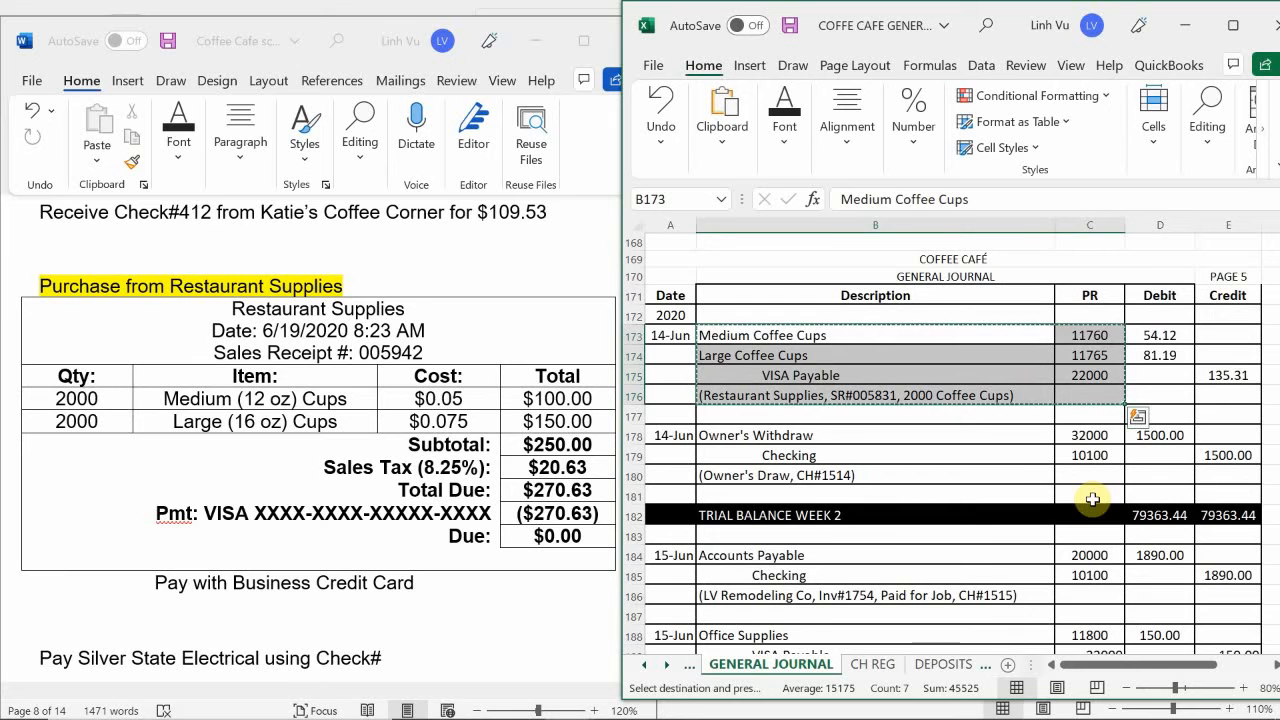
- Paste the copied cup purchase descriptions and account numbers at B287, below the last 19-Jun cost of goods sold entry
{"action": "scroll", "coordinate": [757, 400], "scroll_direction": "down", "scroll_amount": 20}
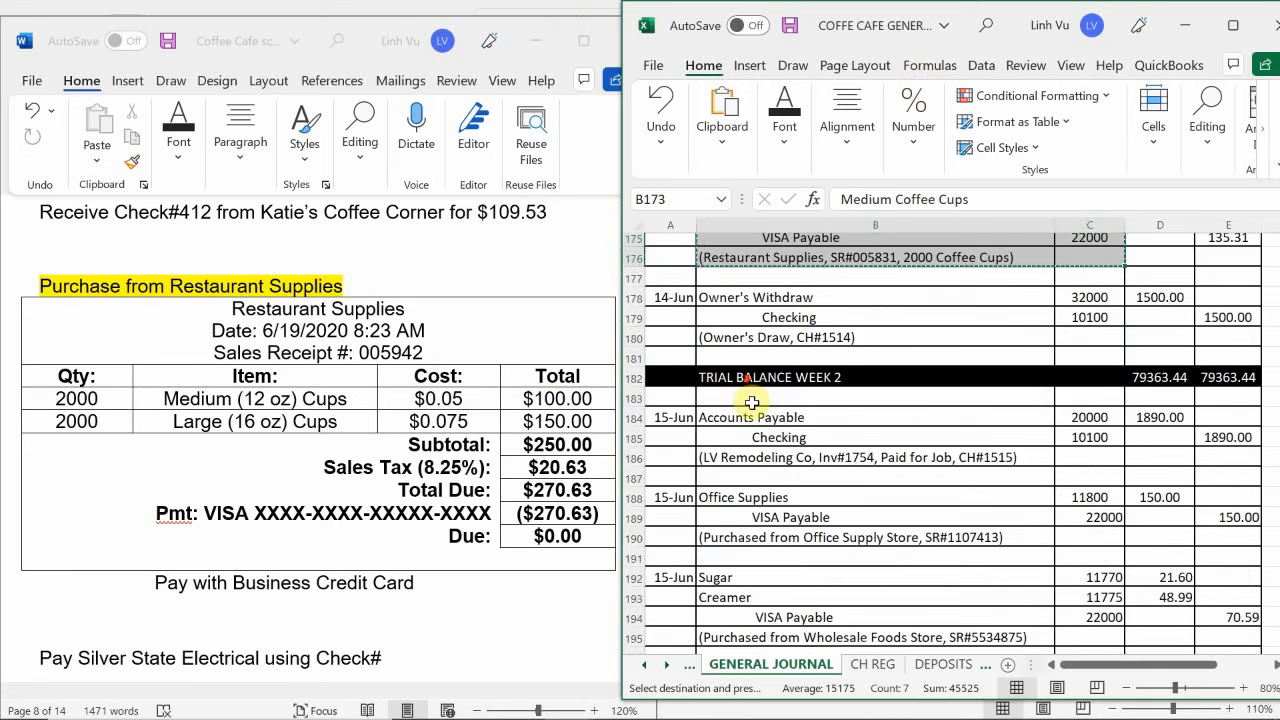
{"action": "scroll", "coordinate": [757, 400], "scroll_direction": "down", "scroll_amount": 20}
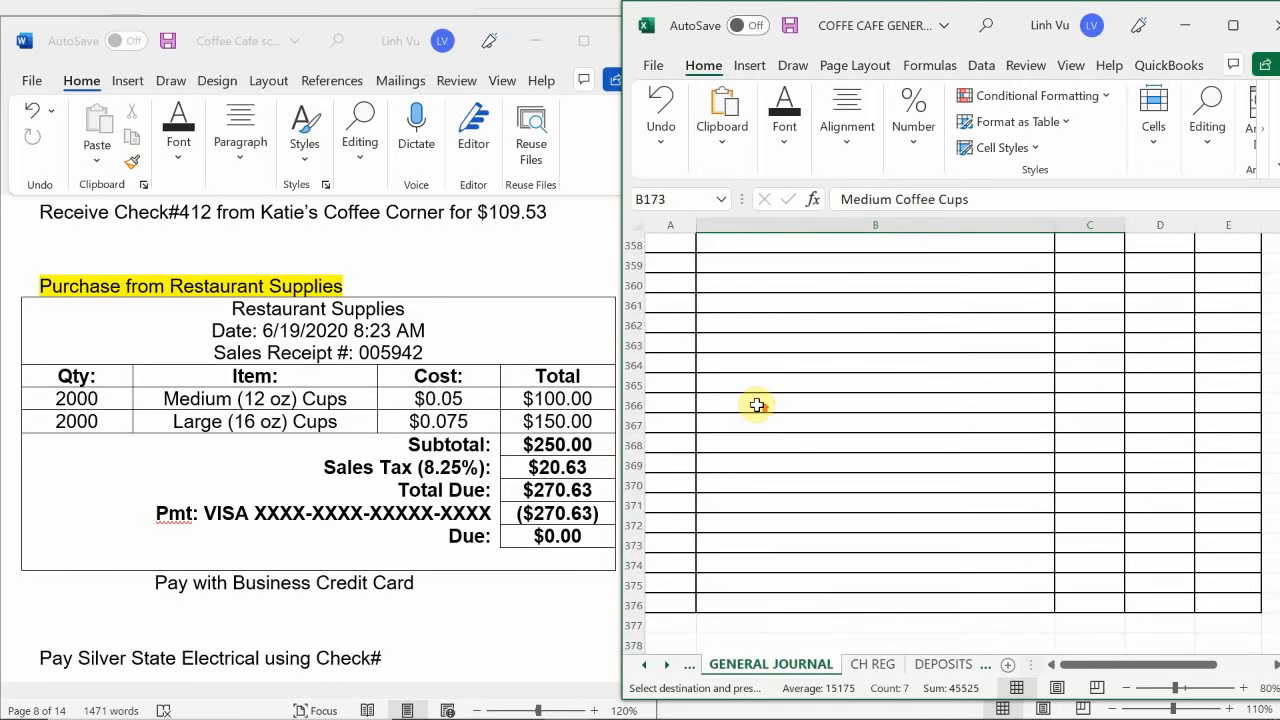
{"action": "scroll", "coordinate": [757, 404], "scroll_direction": "up", "scroll_amount": 4}
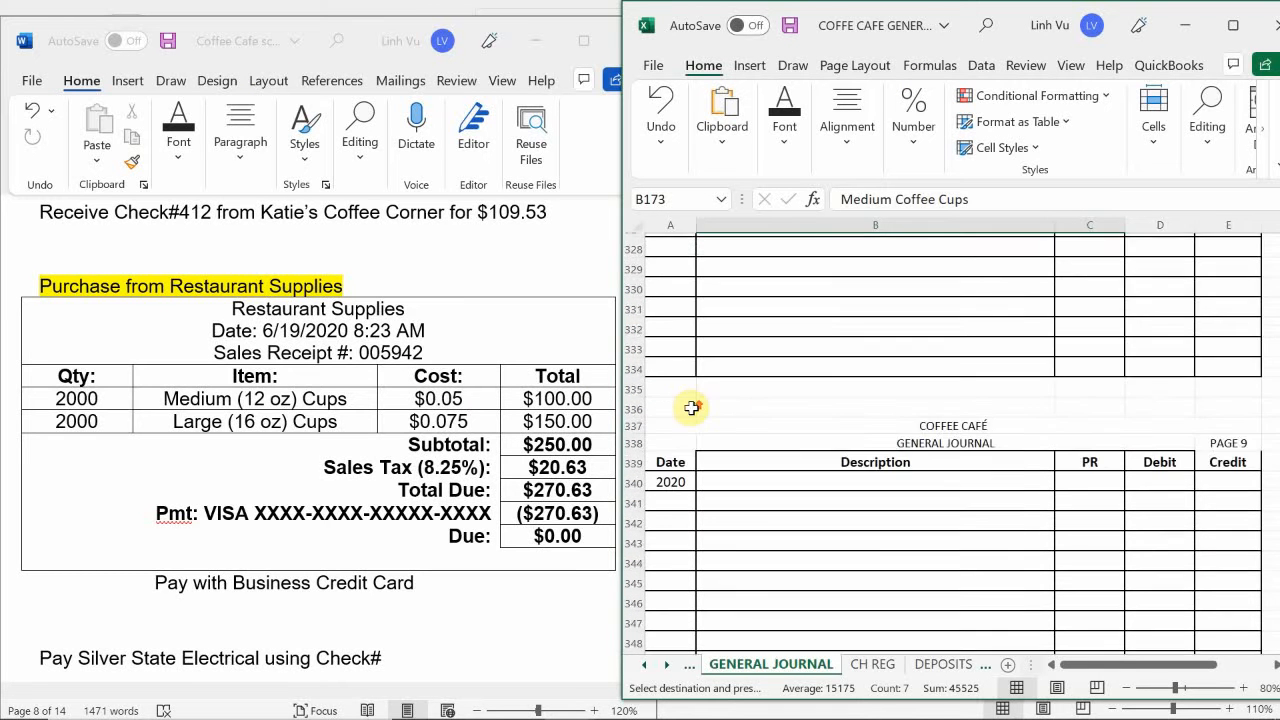
{"action": "scroll", "coordinate": [693, 407], "scroll_direction": "up", "scroll_amount": 11}
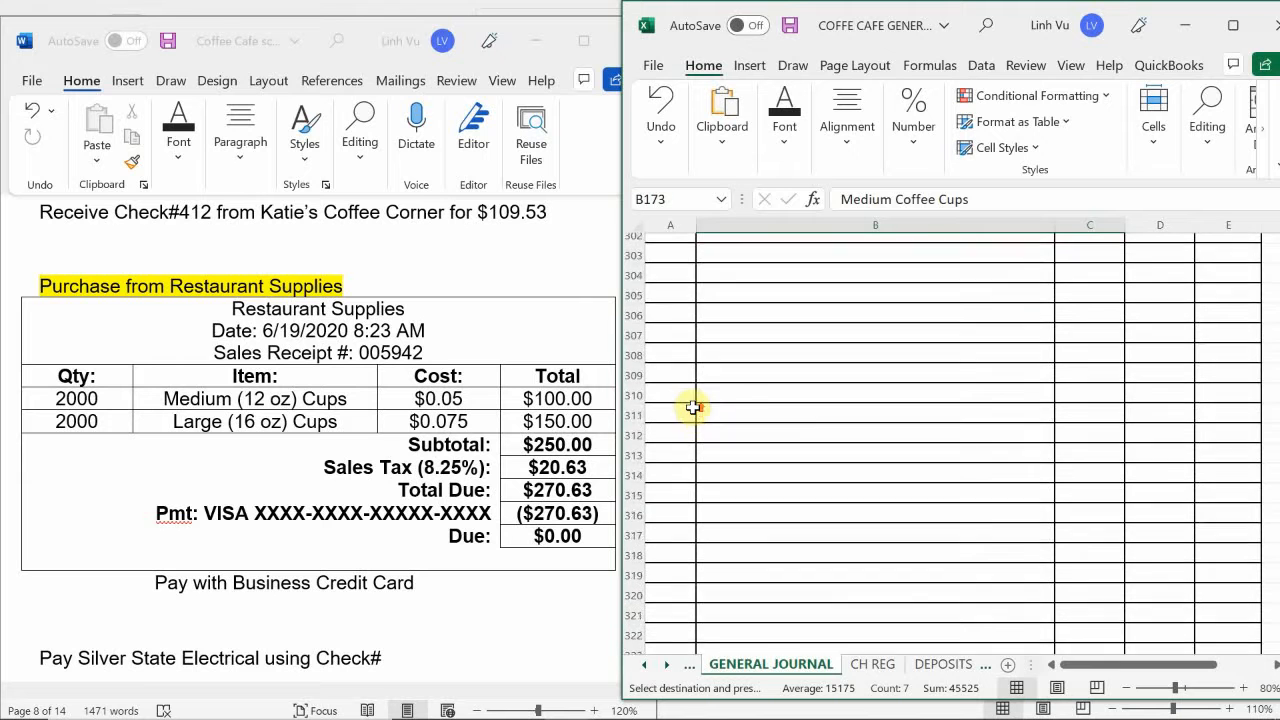
{"action": "scroll", "coordinate": [693, 407], "scroll_direction": "up", "scroll_amount": 4}
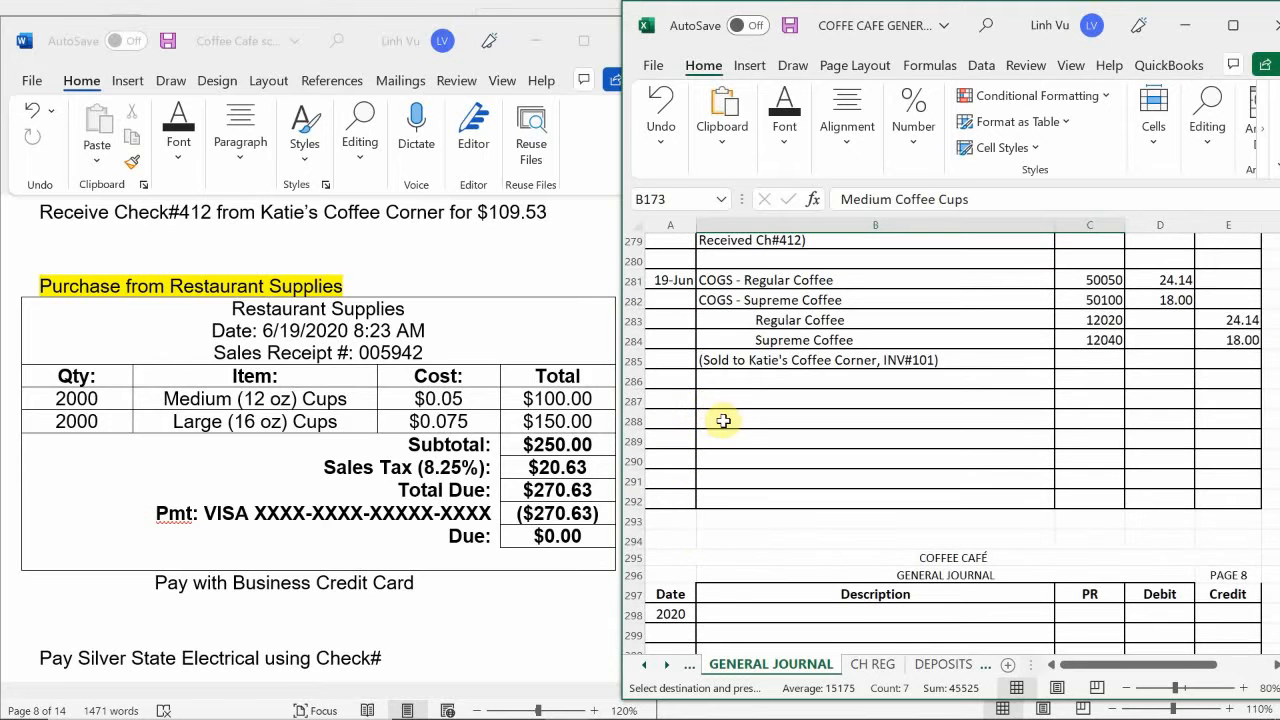
{"action": "left_click", "coordinate": [714, 401]}
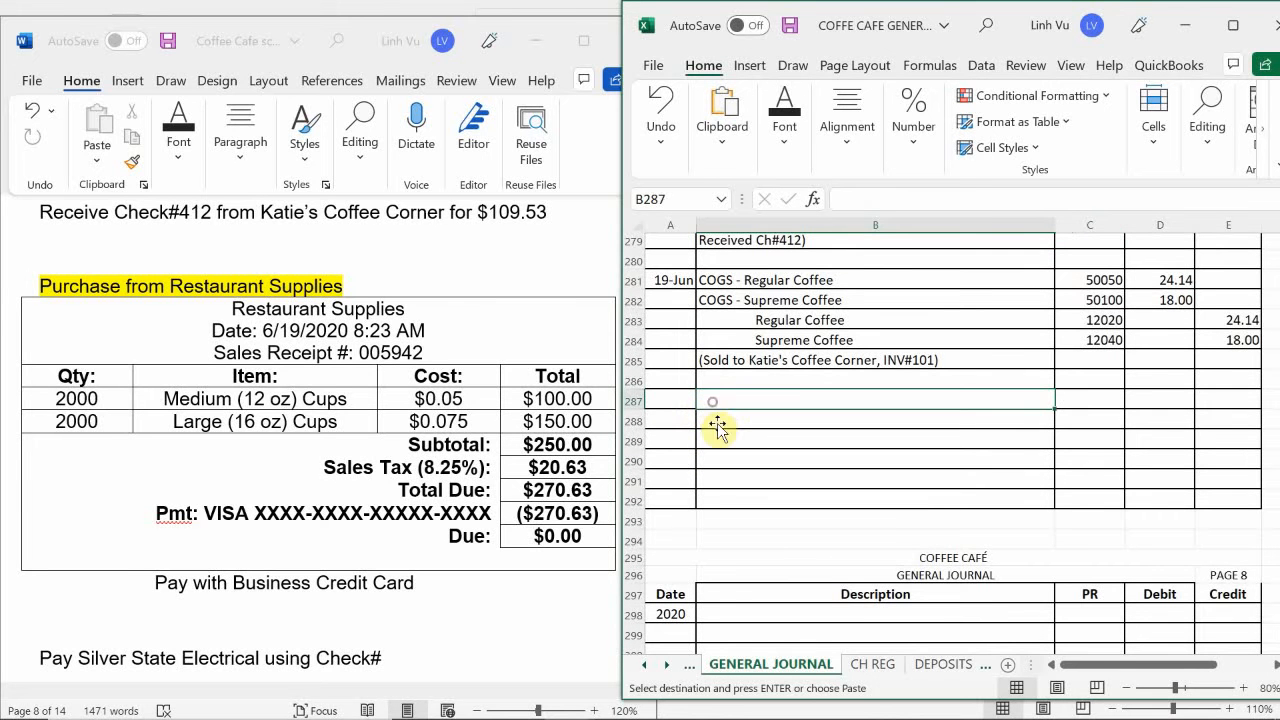
{"action": "key", "text": "ctrl+v"}
- Enter the date 6/19 in A287 for the medium and large coffee cups purchase
{"action": "left_click", "coordinate": [666, 400]}
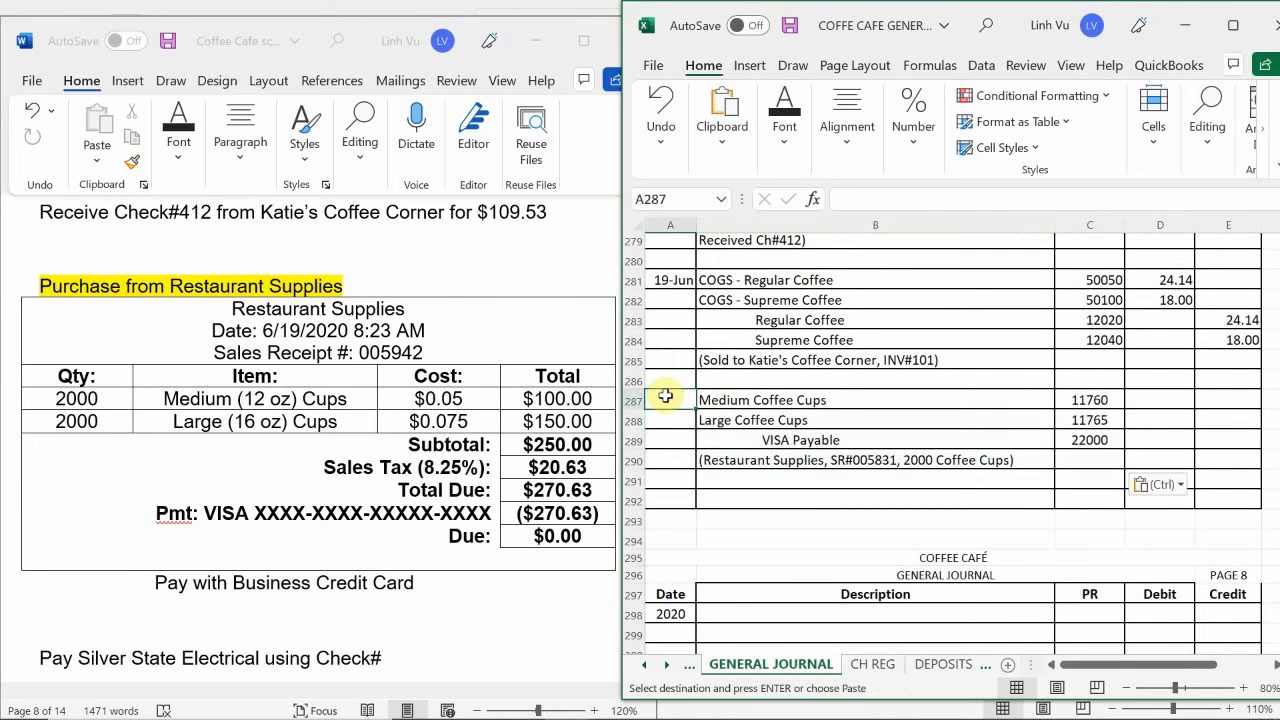
{"action": "type", "text": "6/19"}
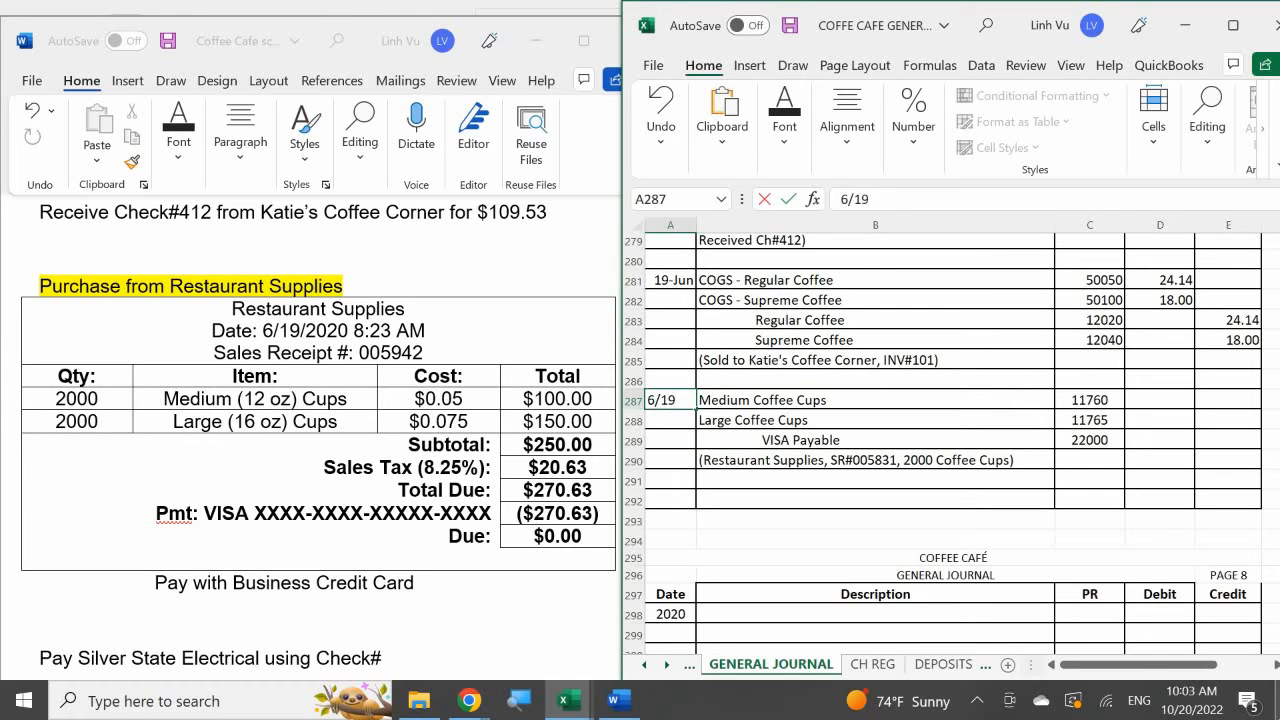
{"action": "key", "text": "Return"}
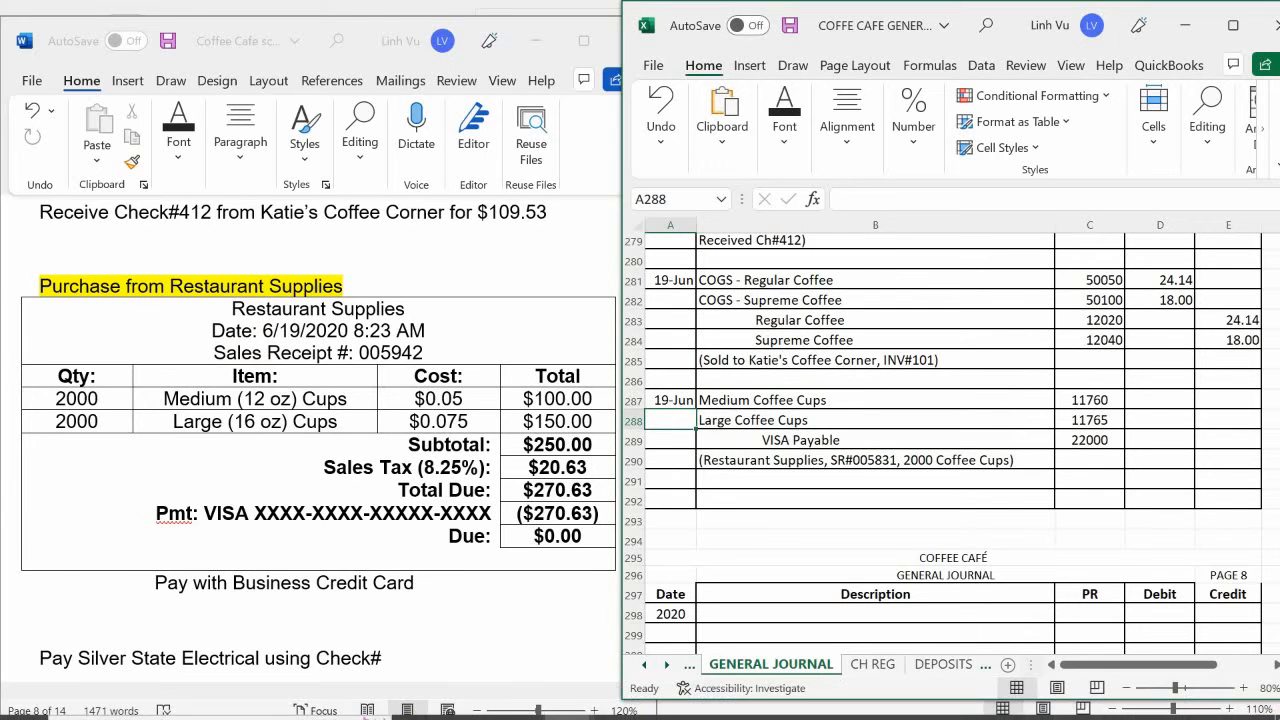
- Enter the pre-tax cup costs beside the journal entry: 100 in F287 for medium and 150 in F288 for large
{"action": "left_click", "coordinate": [1145, 400]}
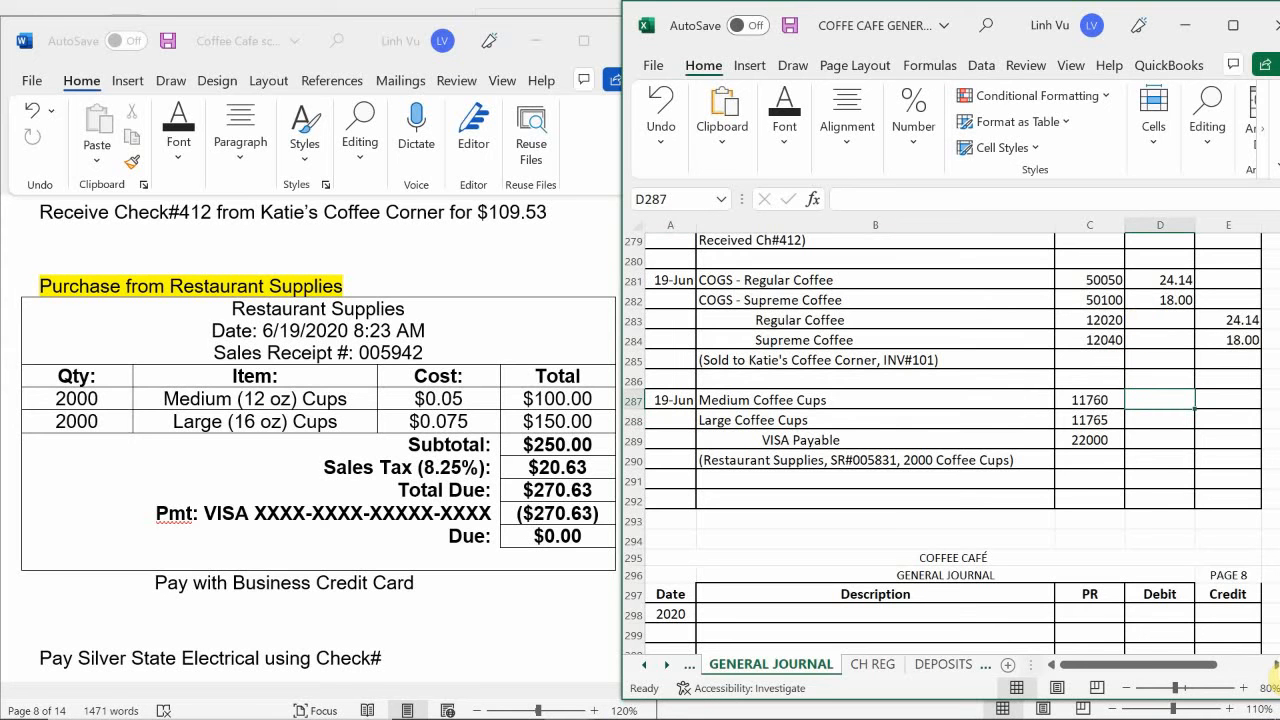
{"action": "key", "text": "Right"}
{"action": "key", "text": "Right"}
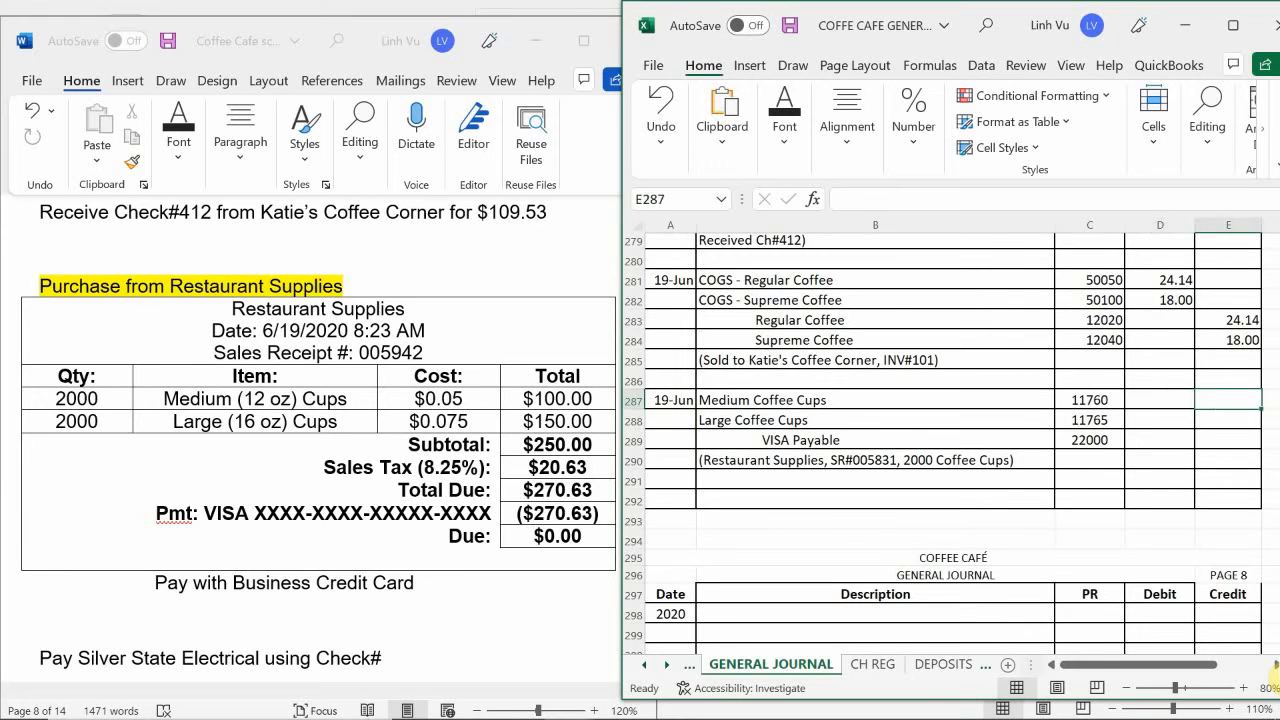
{"action": "type", "text": "100"}
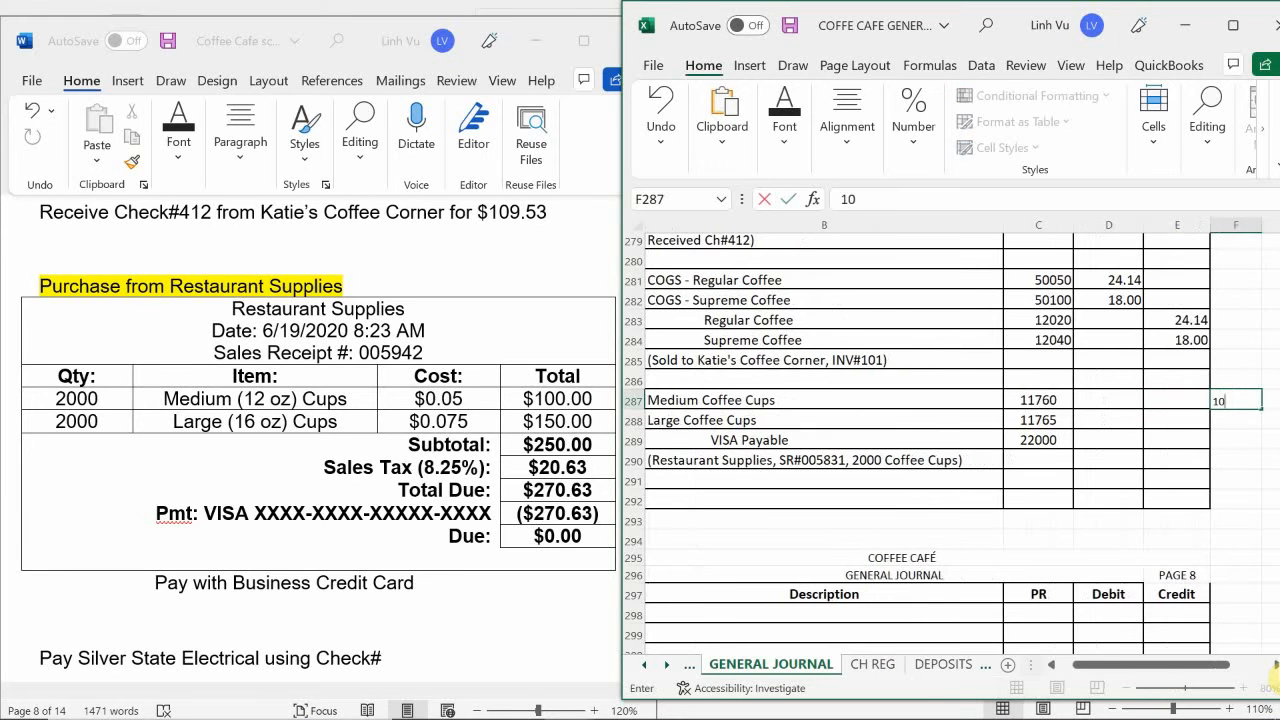
{"action": "key", "text": "Return"}
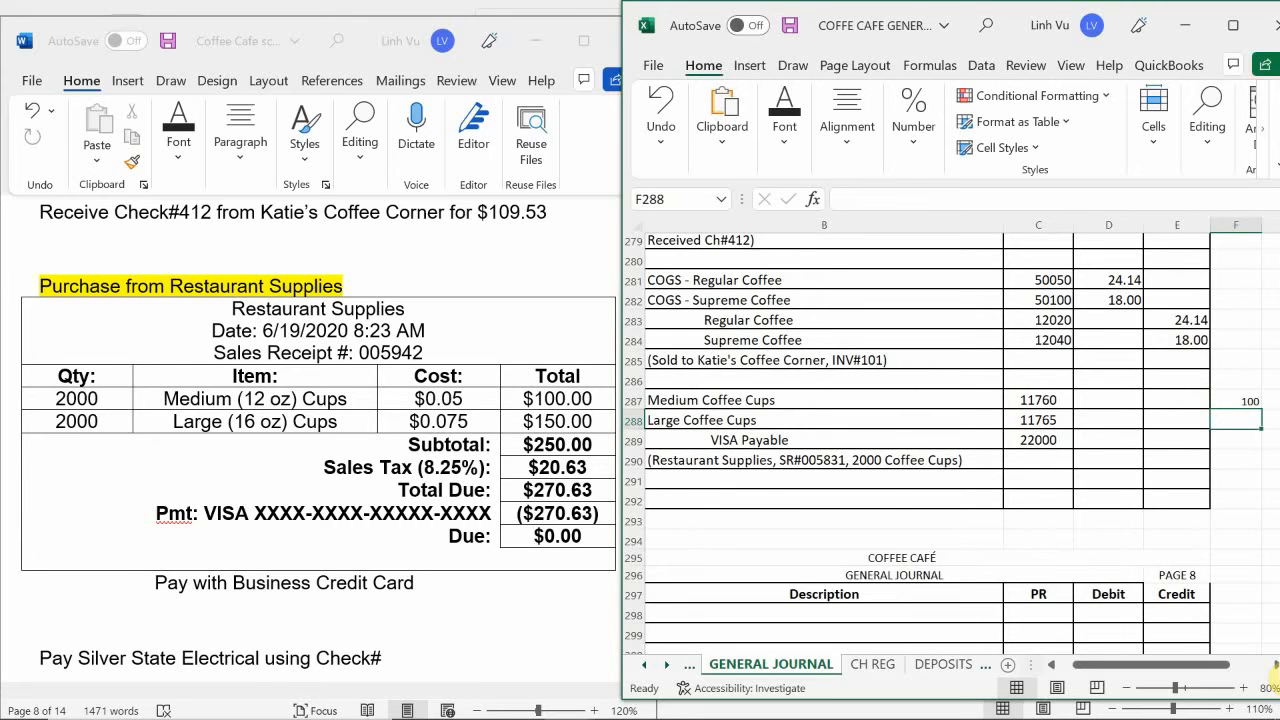
{"action": "type", "text": "150"}
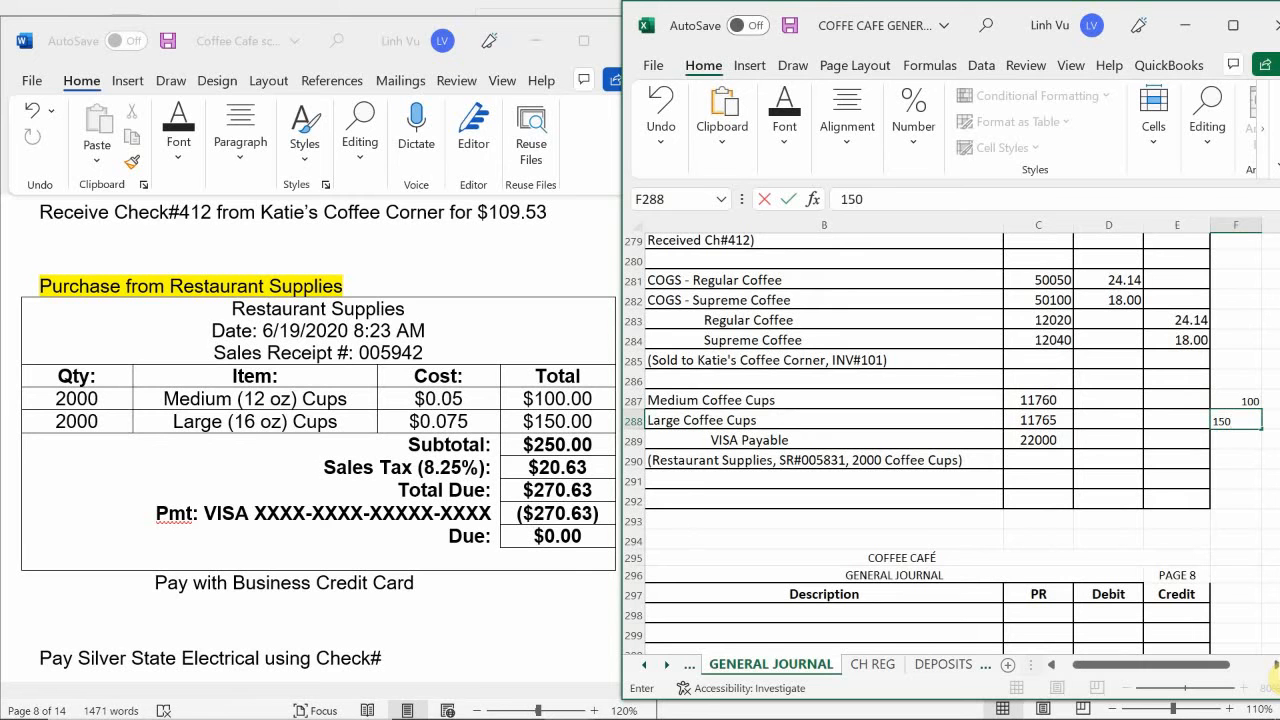
{"action": "key", "text": "Return"}
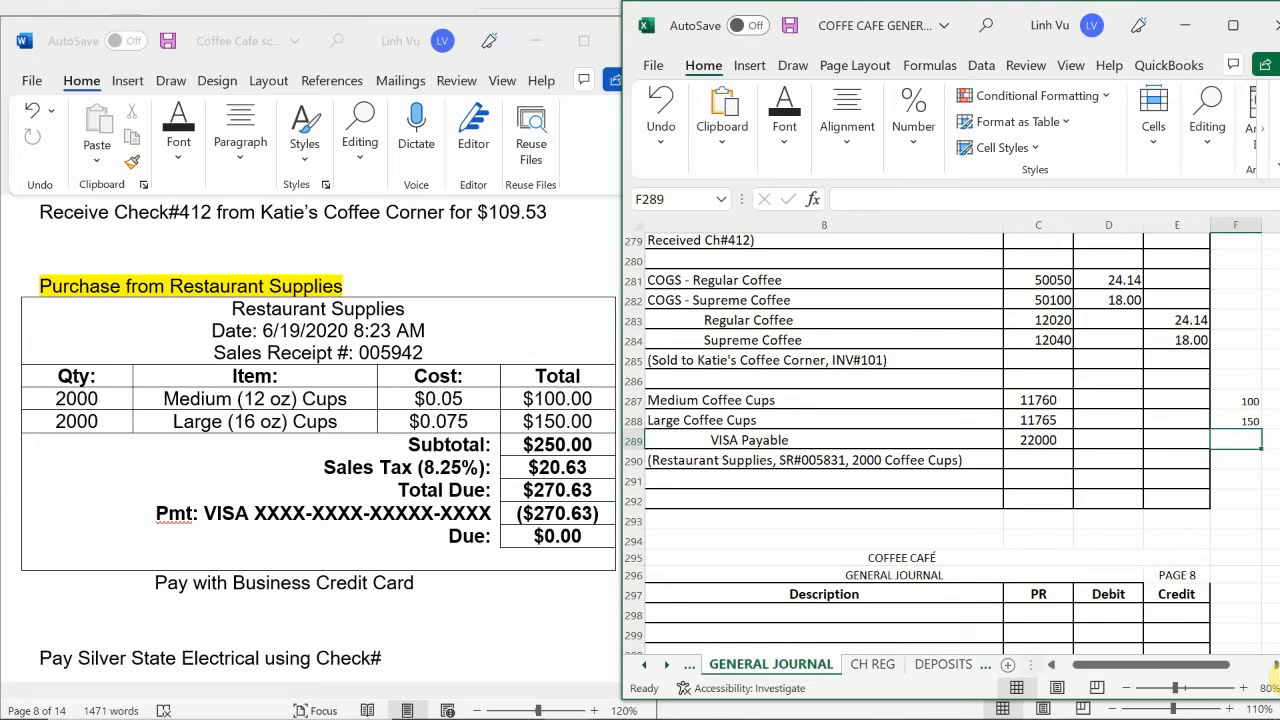
- Split the sales tax between the cup sizes, entering 8.25 in G287 and the formula =20.63-8.25 in G288
{"action": "key", "text": "Right"}
{"action": "key", "text": "Right"}
{"action": "key", "text": "Left"}
{"action": "key", "text": "Up"}
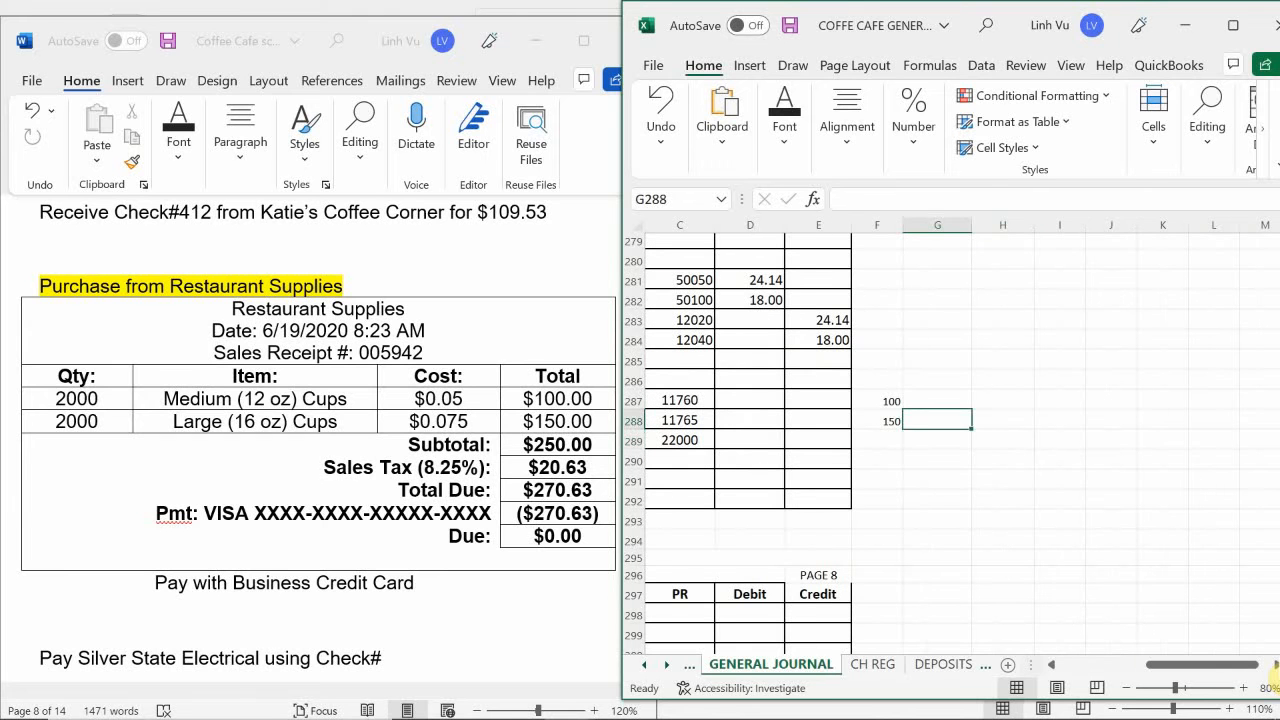
{"action": "key", "text": "Up"}
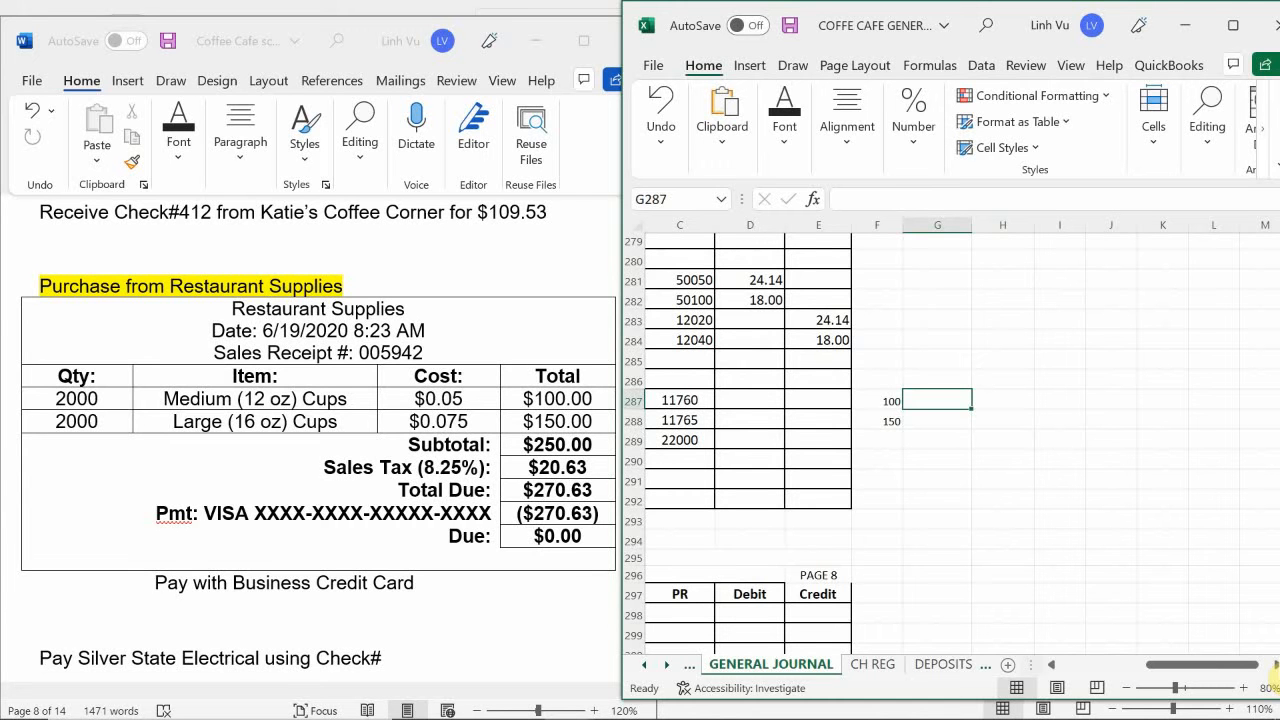
{"action": "key", "text": "Down"}
{"action": "key", "text": "Up"}
{"action": "type", "text": "8.25"}
{"action": "key", "text": "Return"}
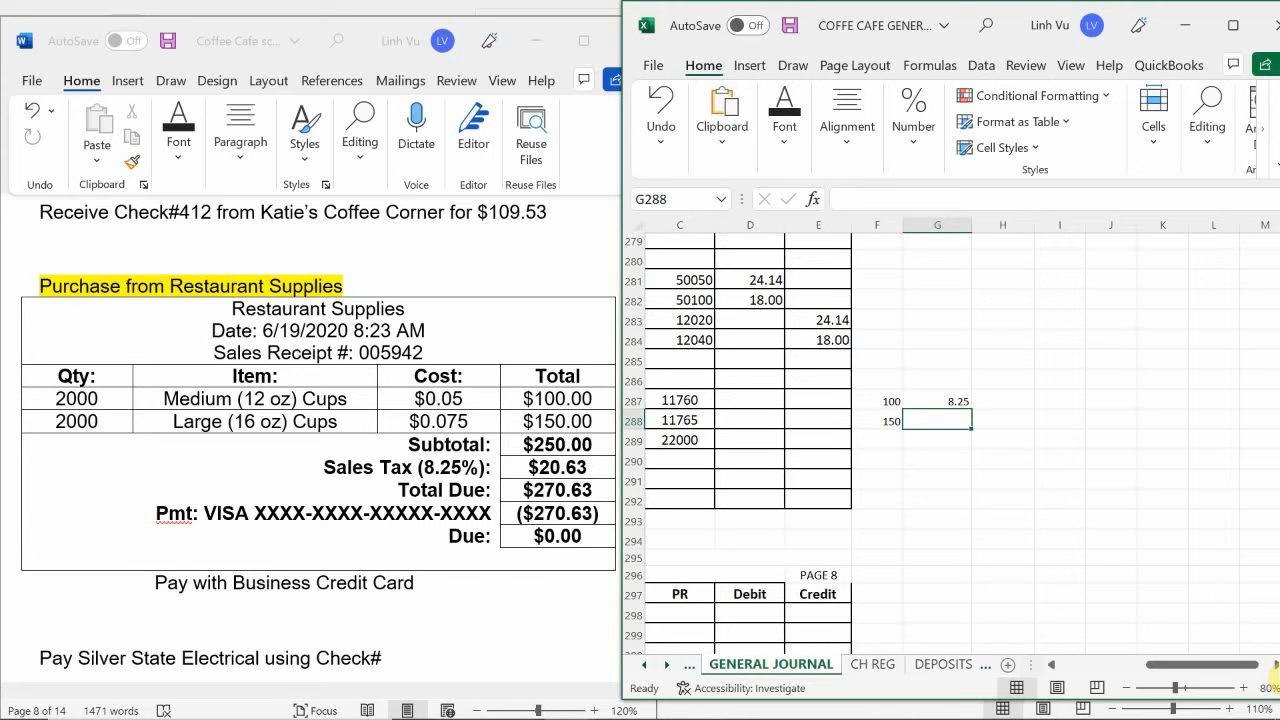
{"action": "type", "text": "="}
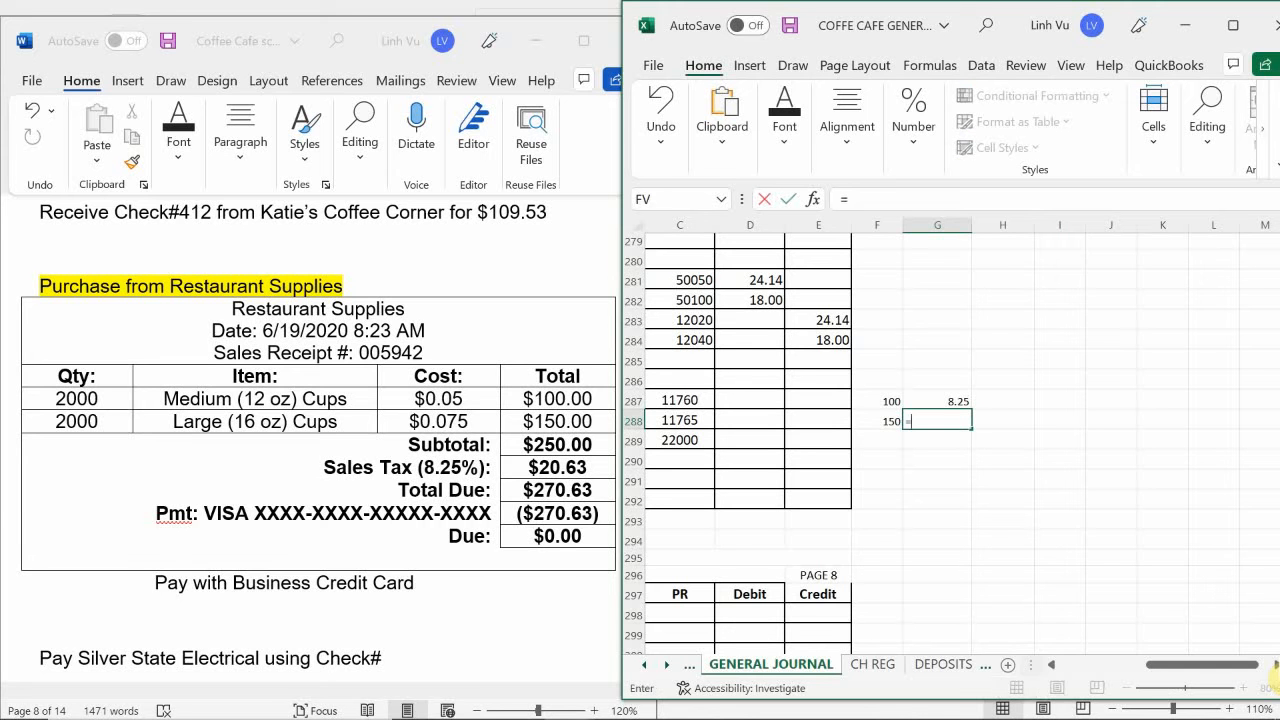
{"action": "type", "text": "20.63-8.25"}
{"action": "key", "text": "Return"}
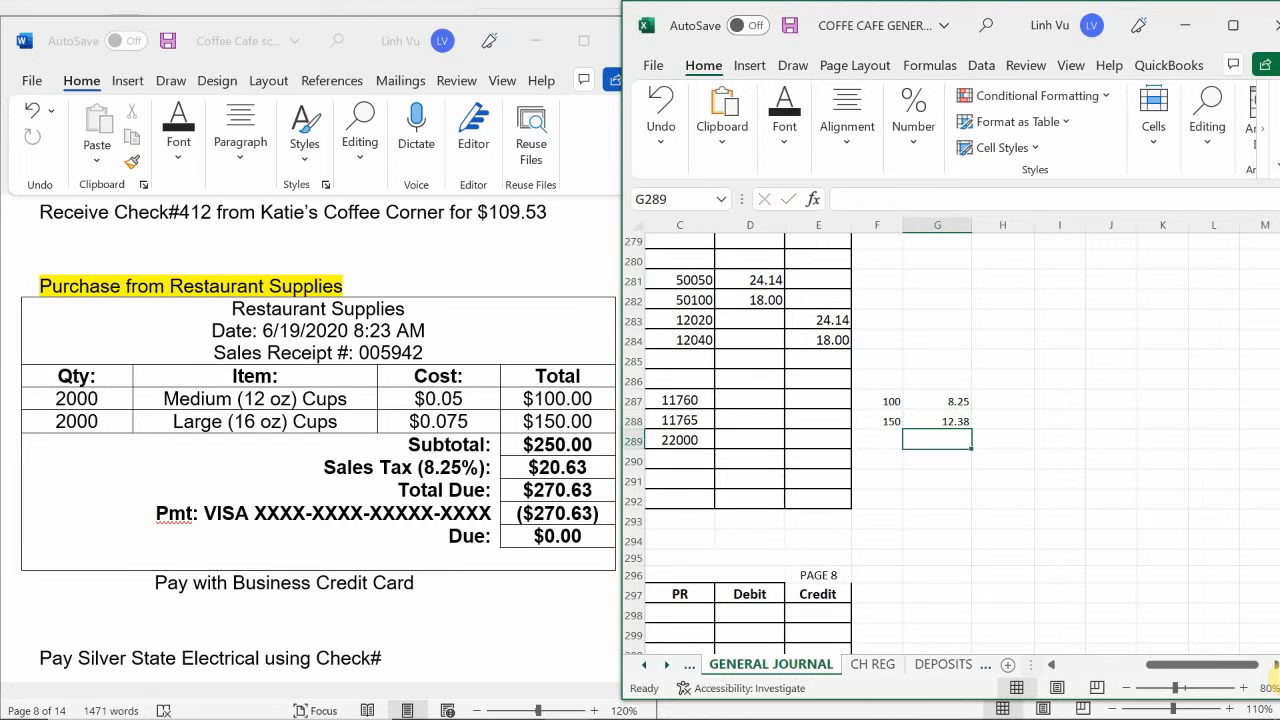
- Calculate the medium cups' cost including tax in H287 with the formula =F287+G287
{"action": "key", "text": "Up"}
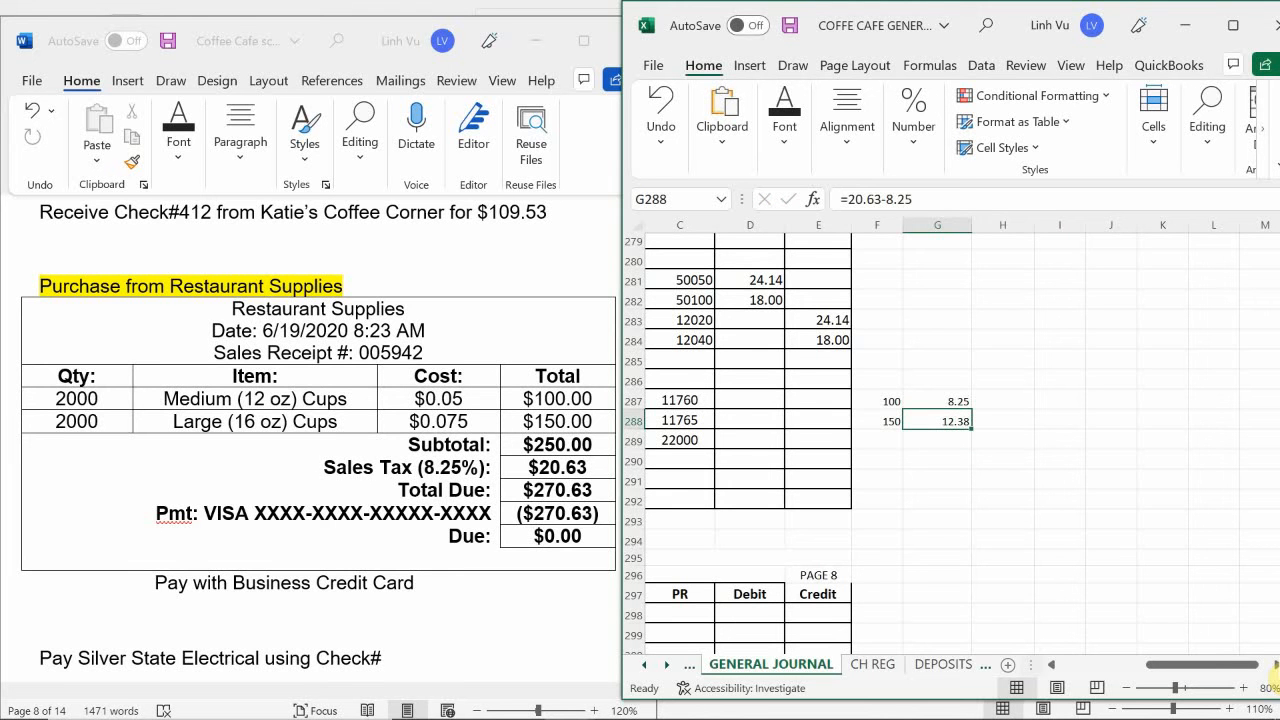
{"action": "key", "text": "Right"}
{"action": "key", "text": "Up"}
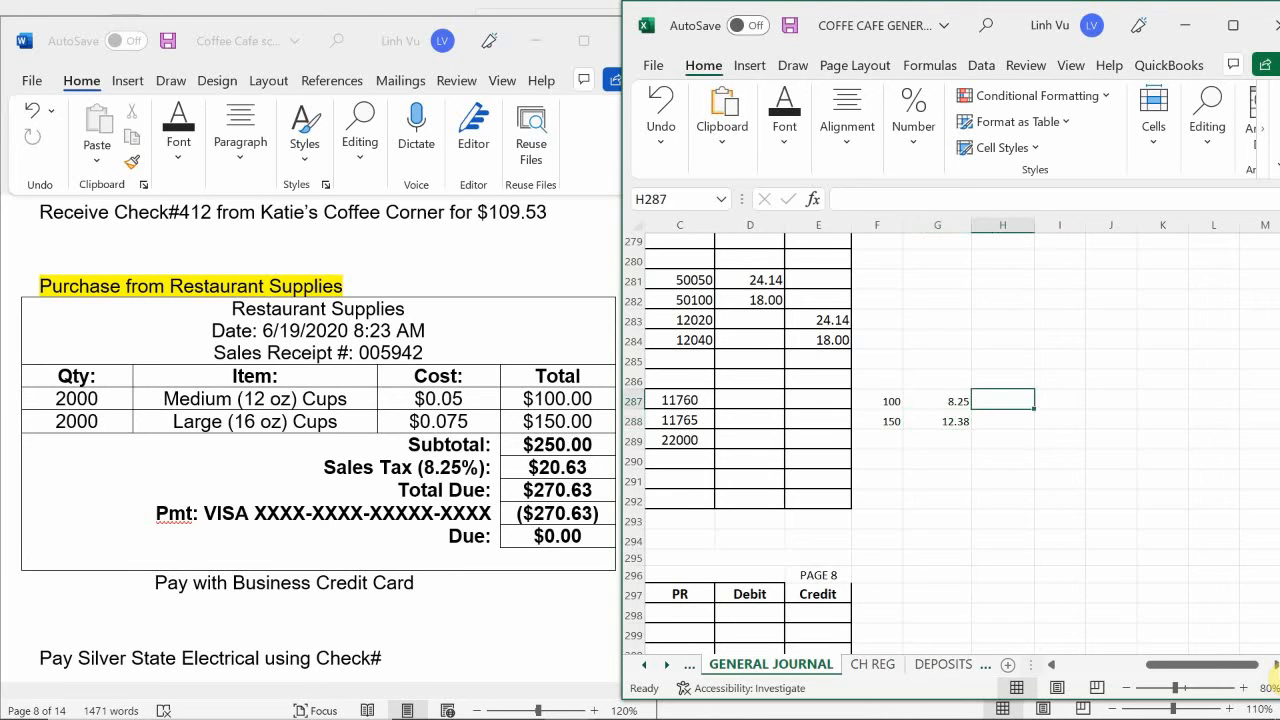
{"action": "type", "text": "="}
{"action": "key", "text": "Left"}
{"action": "key", "text": "Left"}
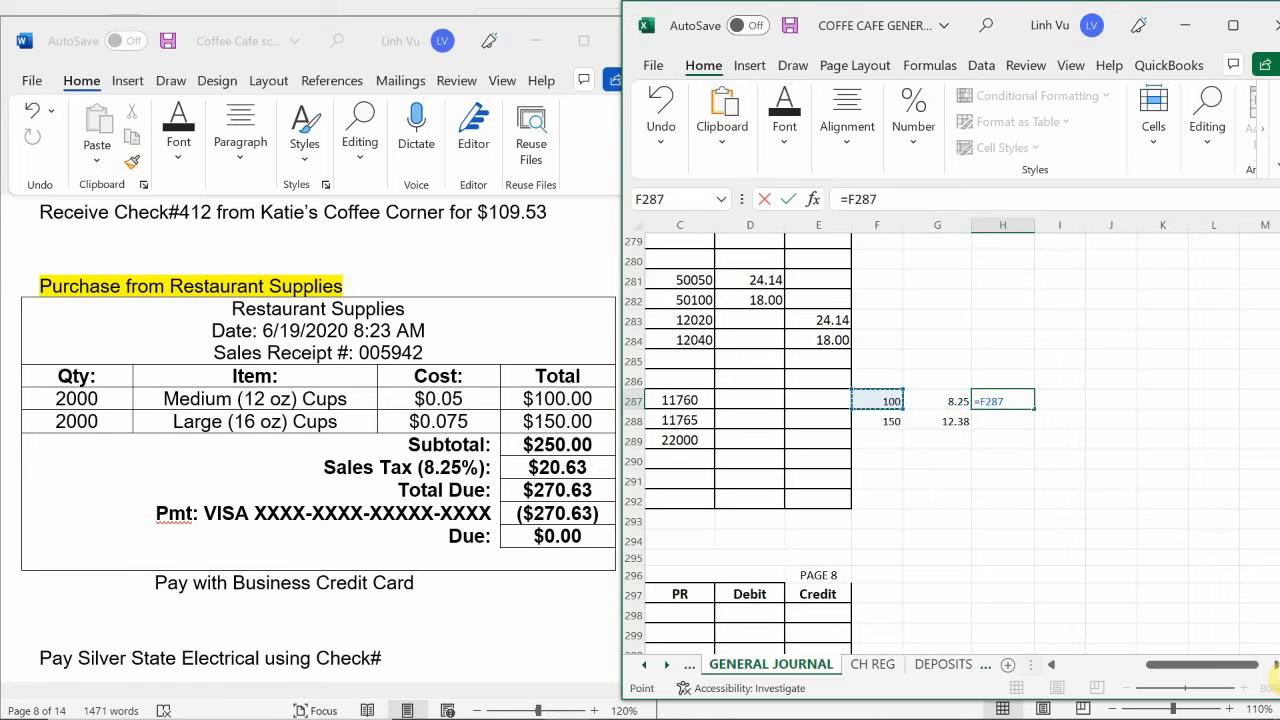
{"action": "type", "text": "+"}
{"action": "key", "text": "Left"}
{"action": "key", "text": "Return"}
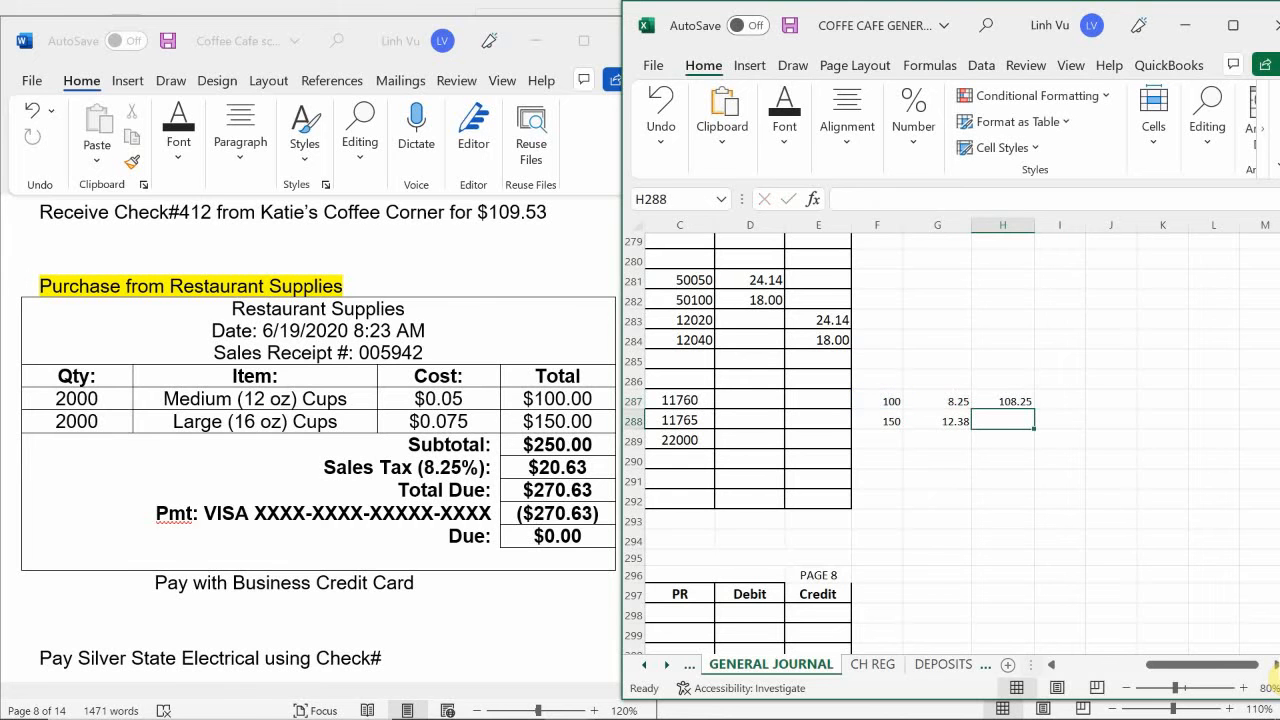
- Calculate the large cups' cost including tax in H288 with the formula =F288+G288
{"action": "type", "text": "="}
{"action": "key", "text": "Left"}
{"action": "key", "text": "Left"}
{"action": "type", "text": "+"}
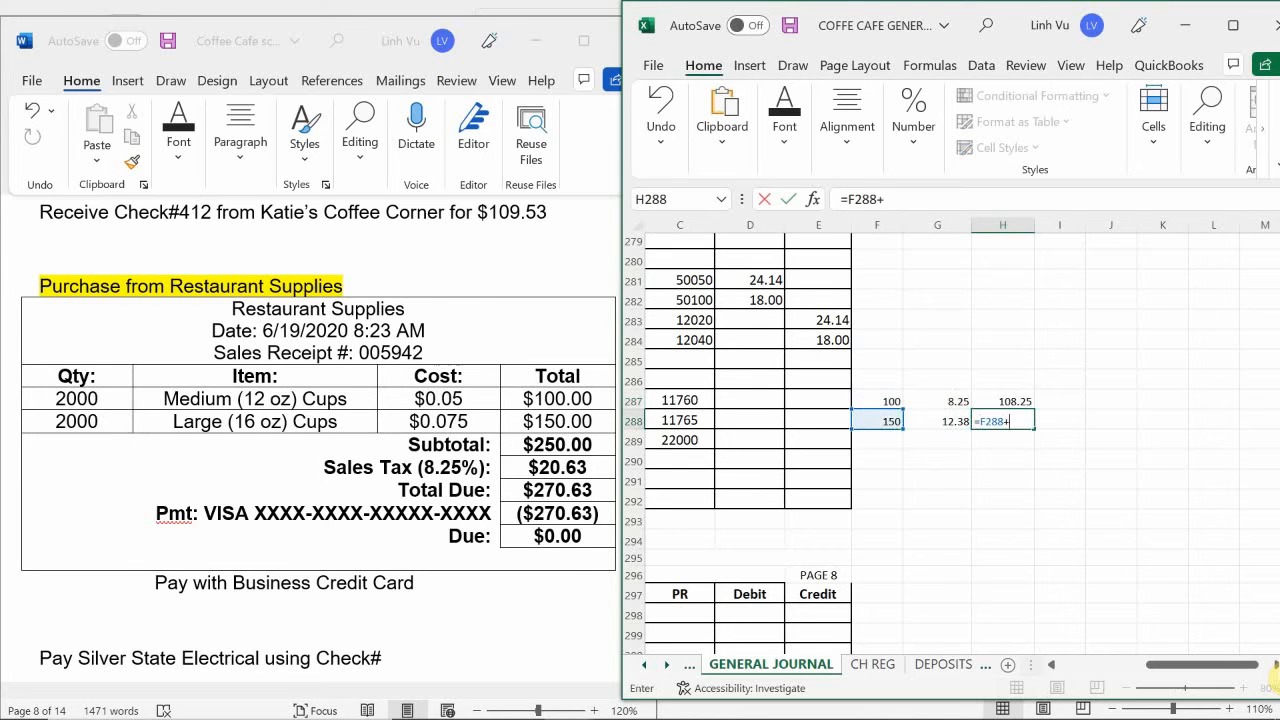
{"action": "key", "text": "Left"}
{"action": "key", "text": "Return"}
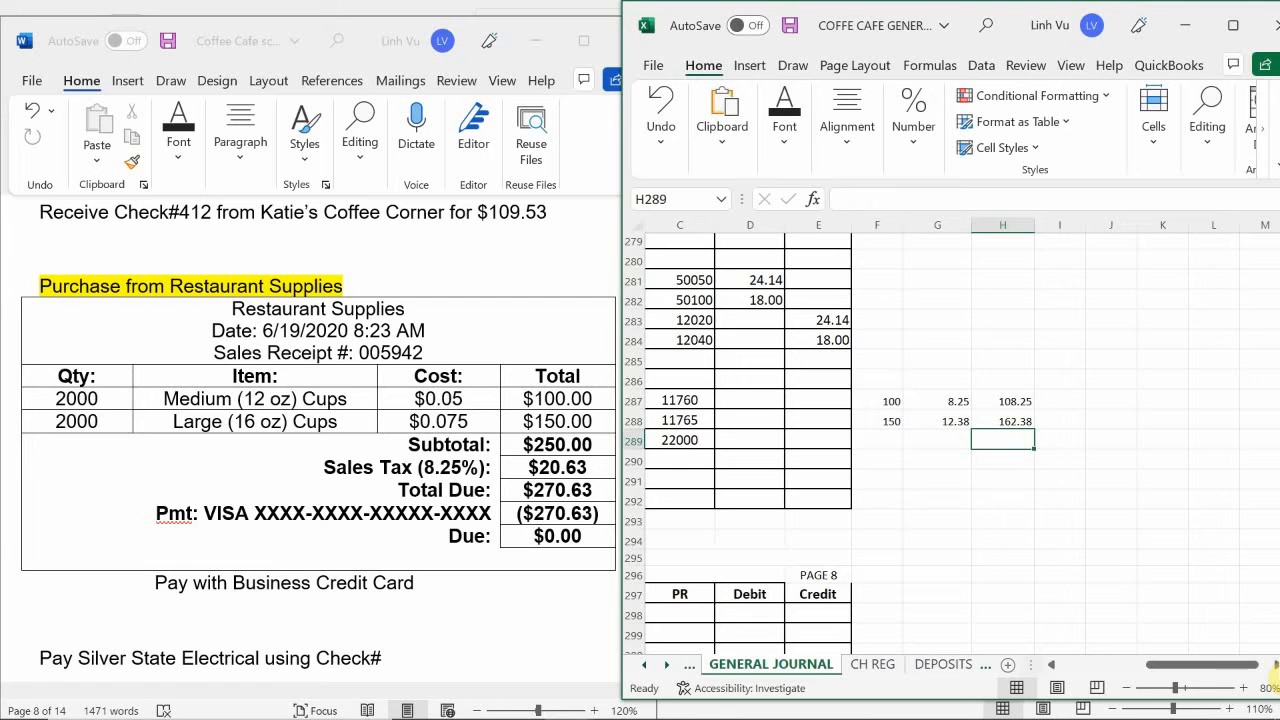
- Enter the debit amounts for the cups: 108.25 in D287 for medium and 162.38 in D288 for large
{"action": "left_click", "coordinate": [750, 400]}
{"action": "type", "text": "108."}
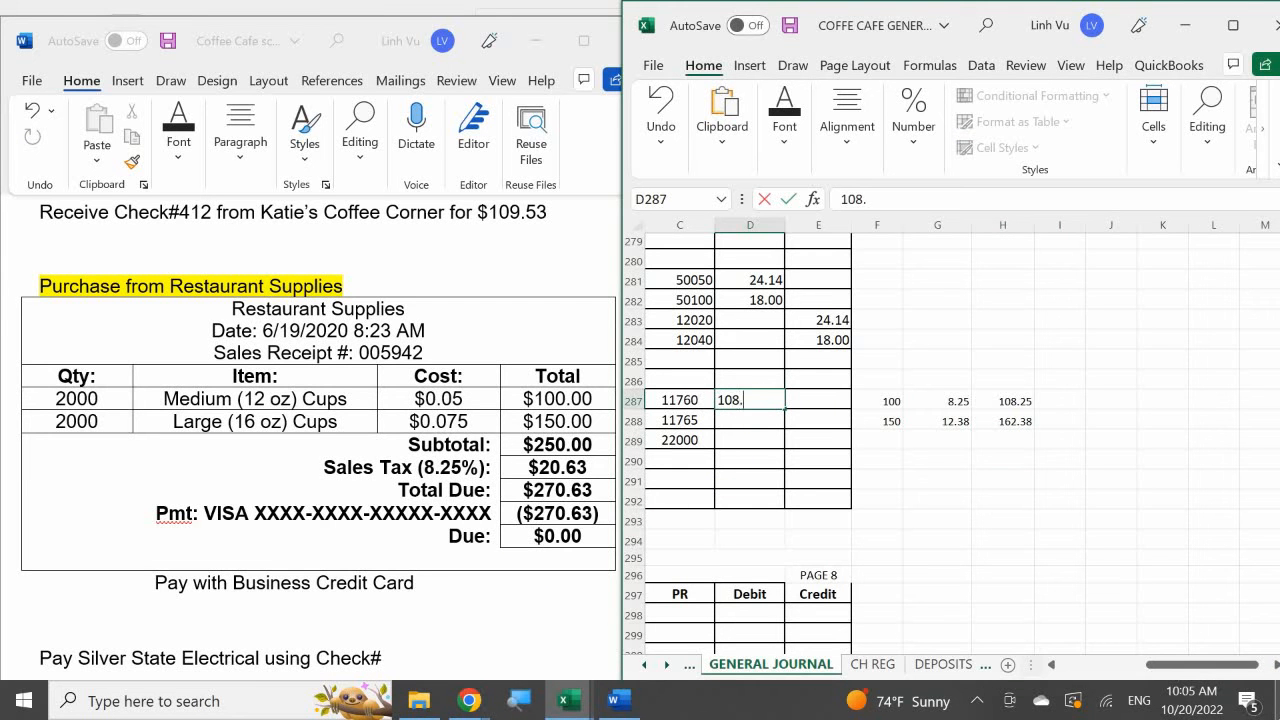
{"action": "type", "text": "25"}
{"action": "key", "text": "Return"}
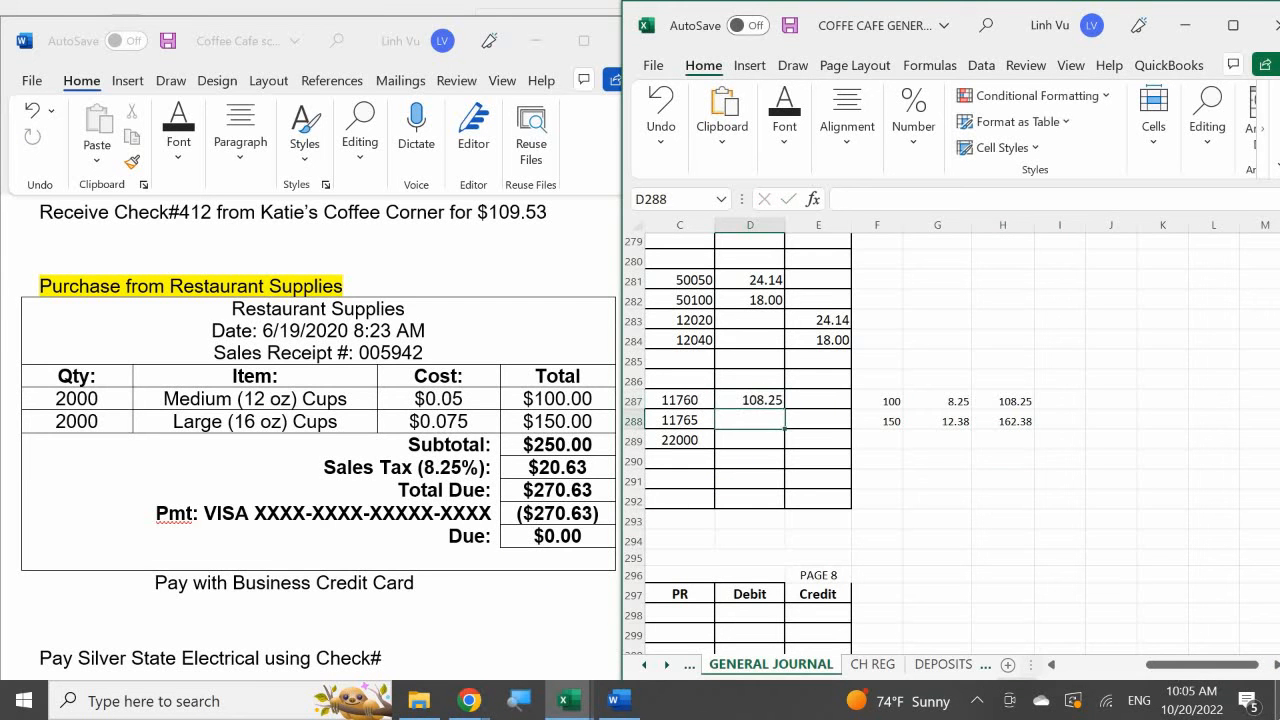
{"action": "type", "text": "162.18"}
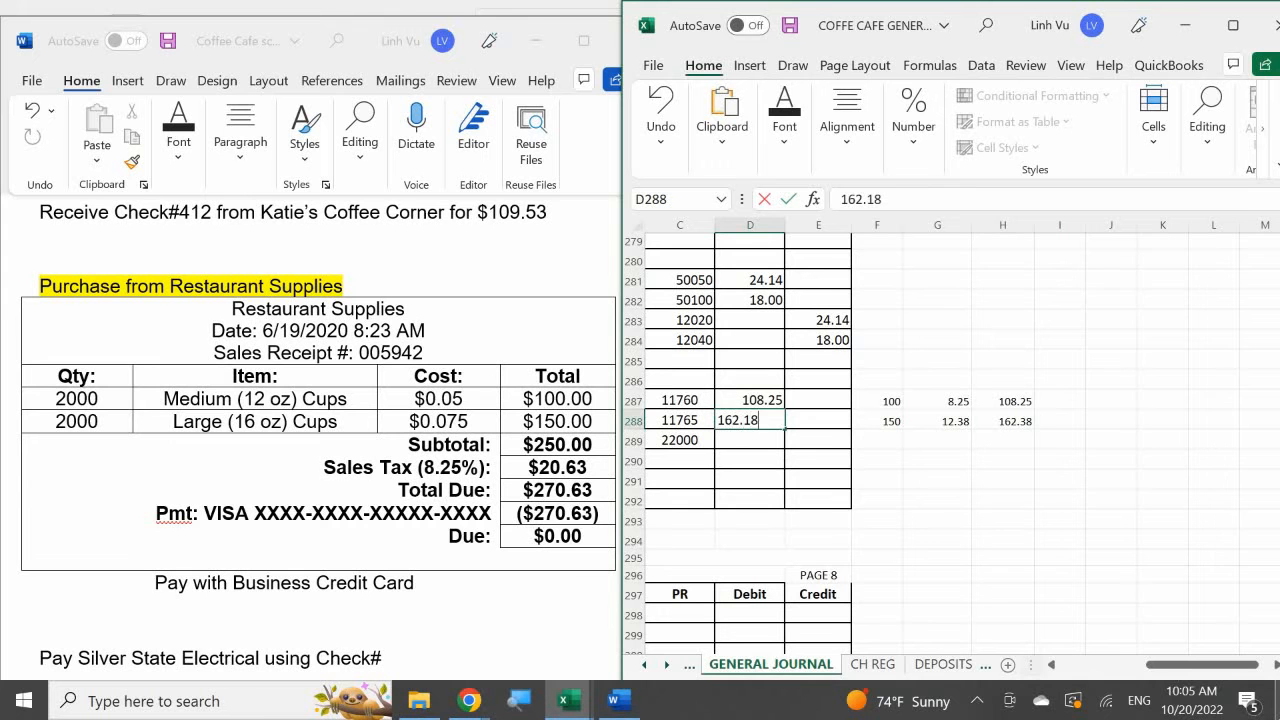
{"action": "key", "text": "BackSpace"}
{"action": "key", "text": "BackSpace"}
{"action": "type", "text": "38"}
{"action": "key", "text": "ctrl+Return"}
{"action": "key", "text": "Down"}
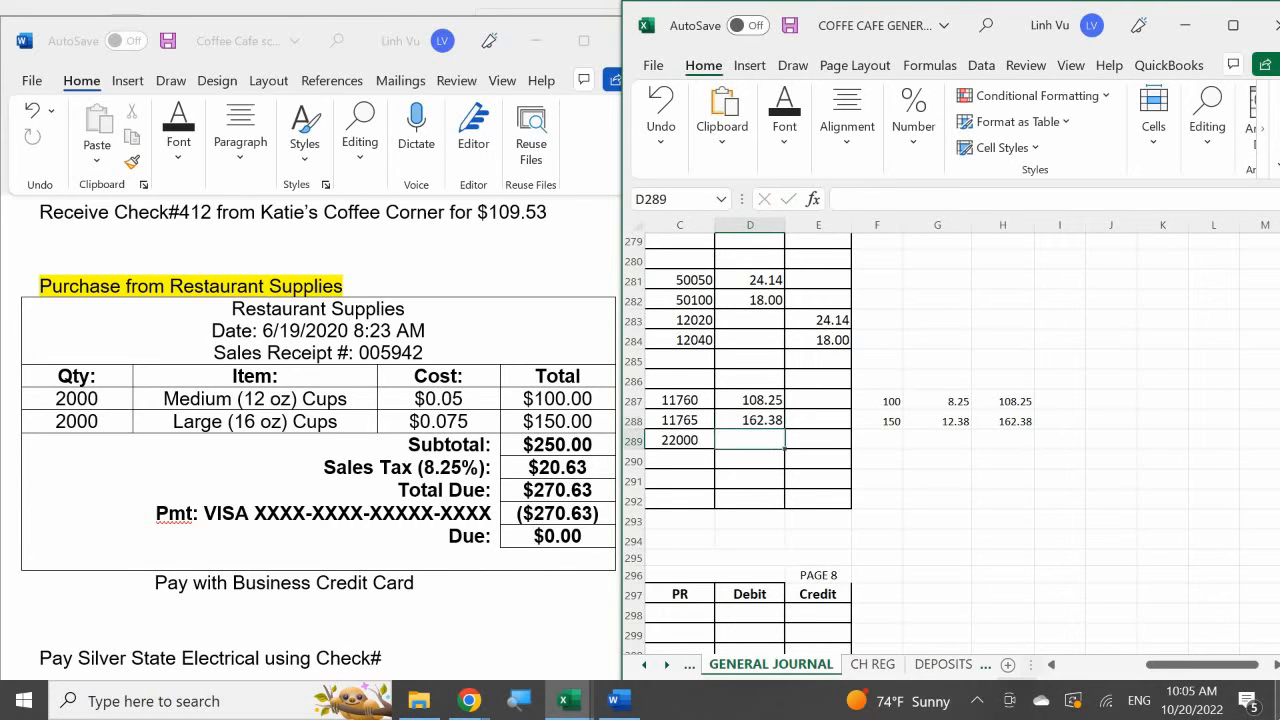
{"action": "key", "text": "Right"}
{"action": "type", "text": "="}
{"action": "key", "text": "Left"}
{"action": "key", "text": "Up"}
{"action": "key", "text": "Up"}
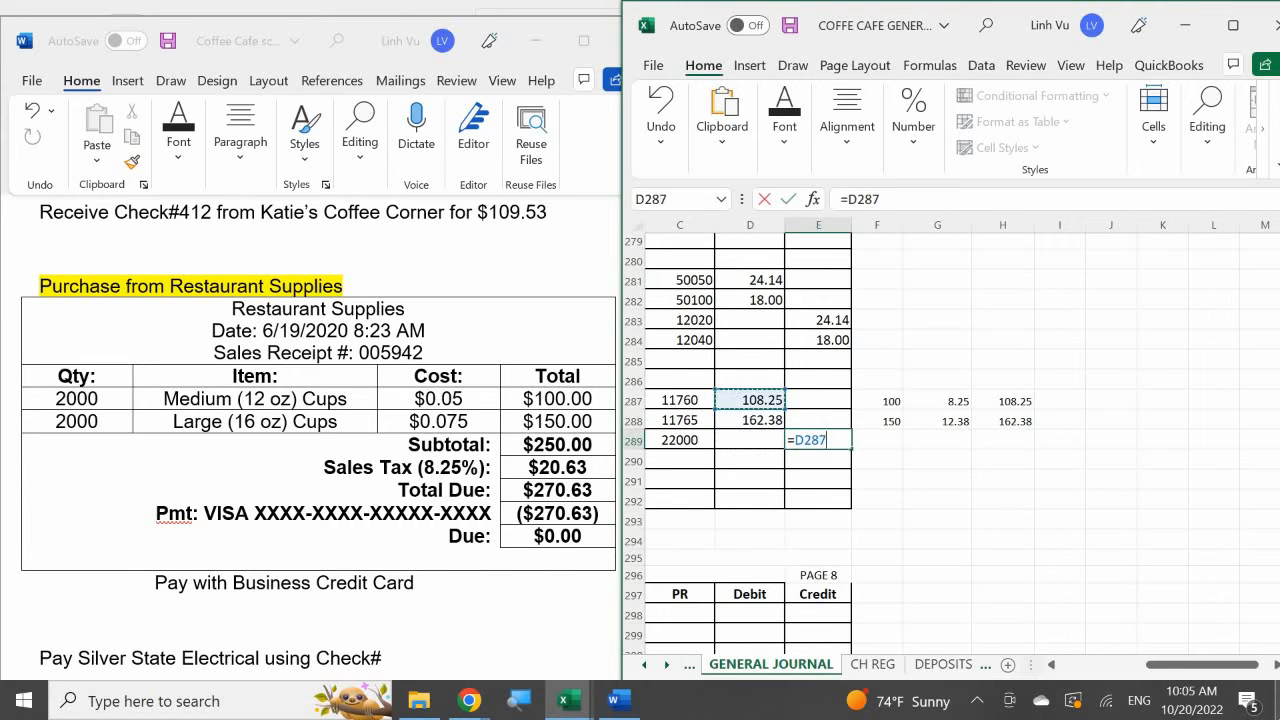
{"action": "type", "text": "+"}
{"action": "key", "text": "Return"}
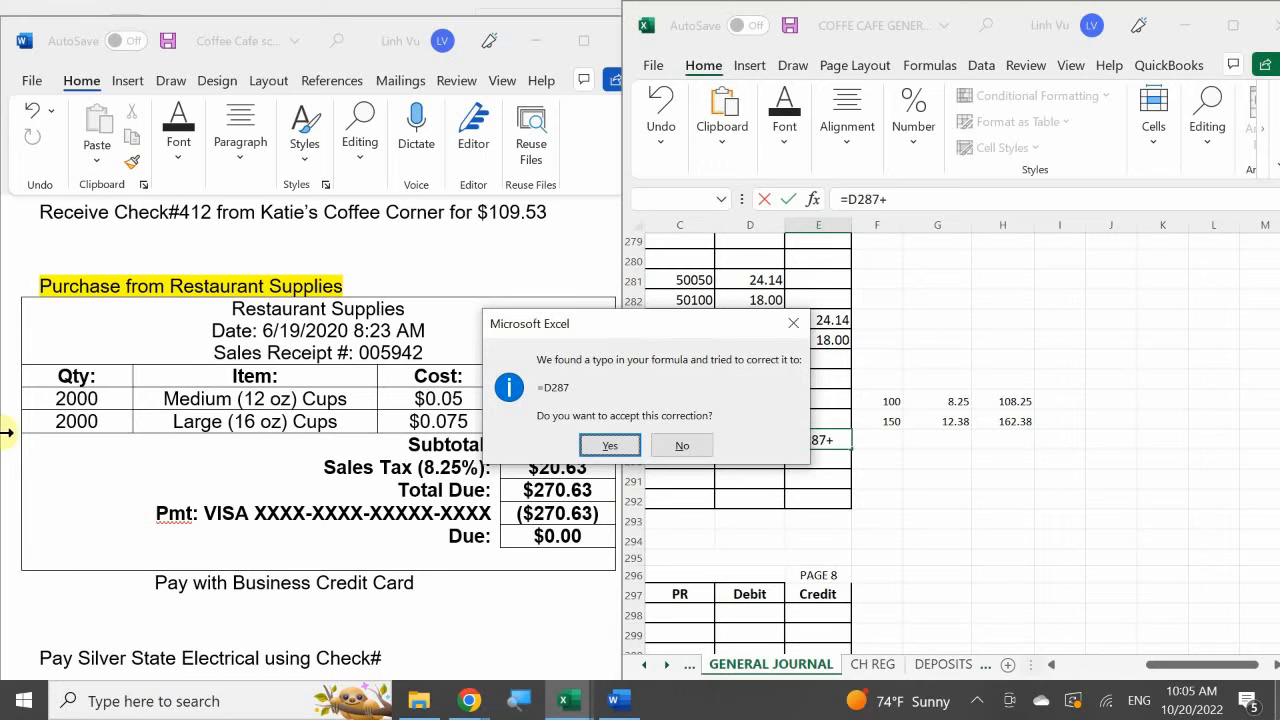
{"action": "left_click", "coordinate": [675, 445]}
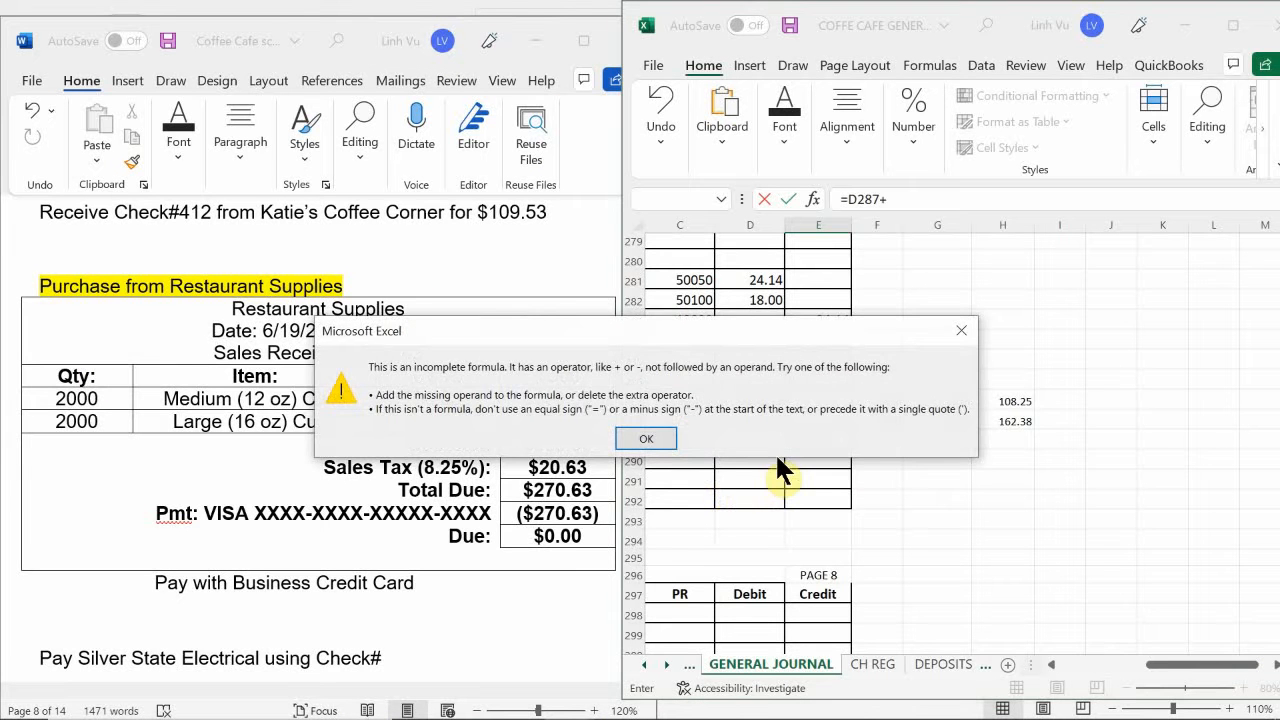
{"action": "left_click", "coordinate": [643, 442]}
{"action": "key", "text": "BackSpace"}
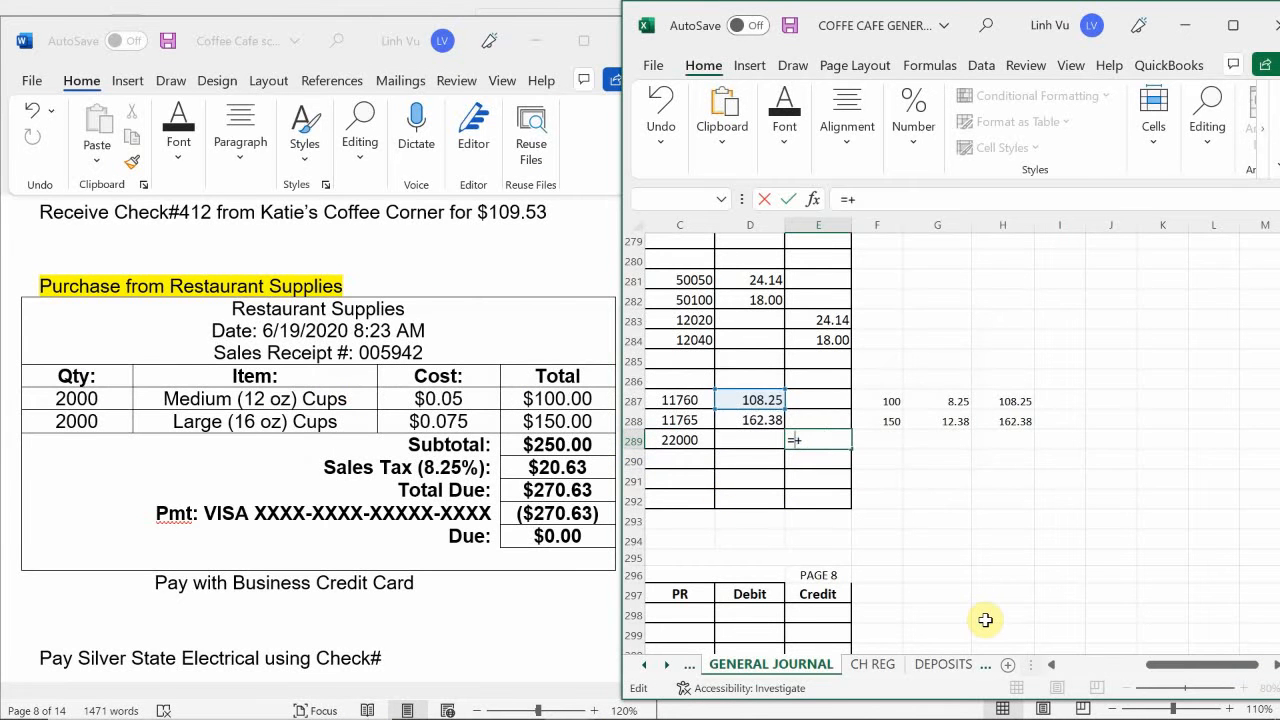
{"action": "key", "text": "BackSpace"}
{"action": "key", "text": "BackSpace"}
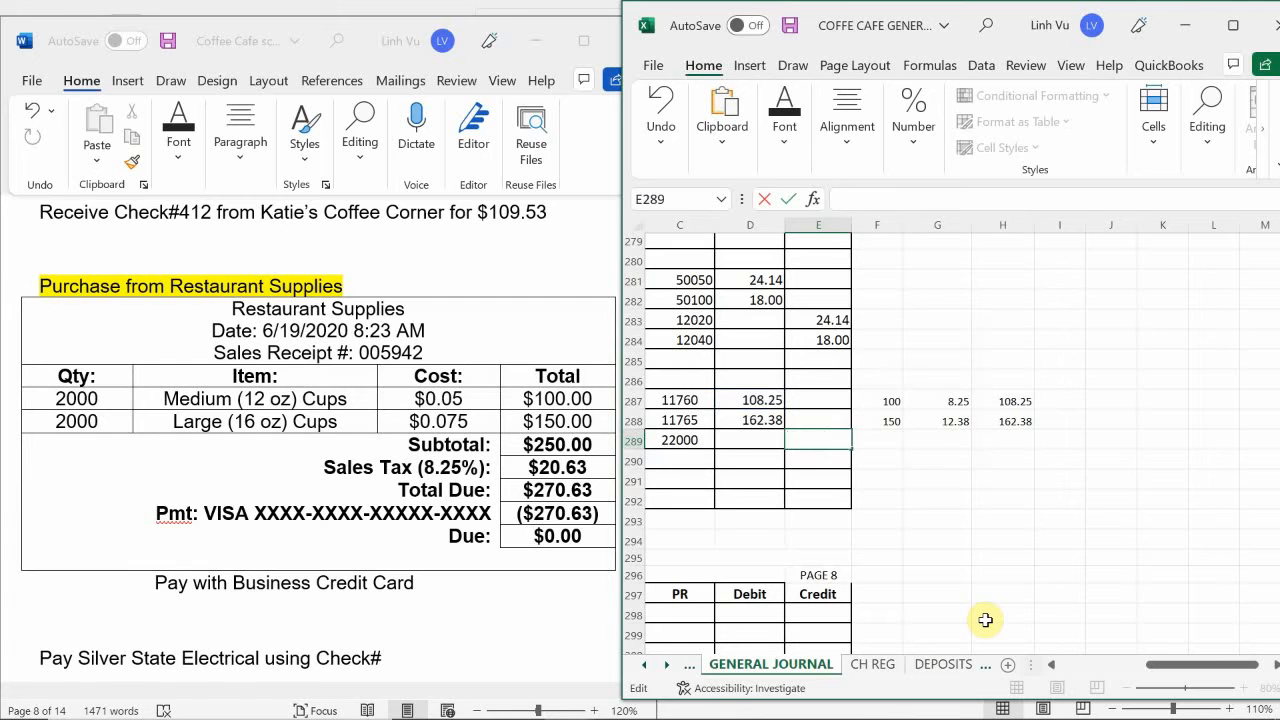
{"action": "key", "text": "Return"}
- Calculate the VISA Payable credit in E289 as the sum of both cup debits, =D287+D288
{"action": "key", "text": "Up"}
{"action": "type", "text": "="}
{"action": "key", "text": "Left"}
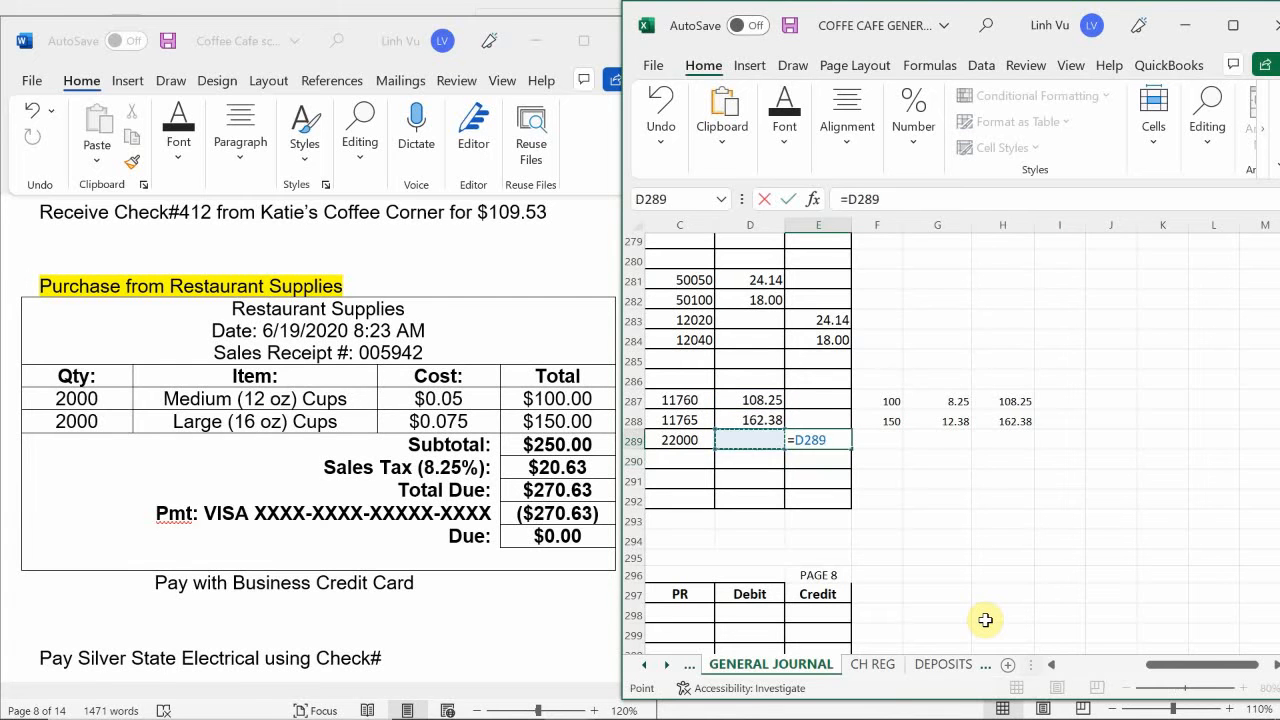
{"action": "key", "text": "Up"}
{"action": "key", "text": "Up"}
{"action": "type", "text": "+"}
{"action": "key", "text": "Left"}
{"action": "key", "text": "Up"}
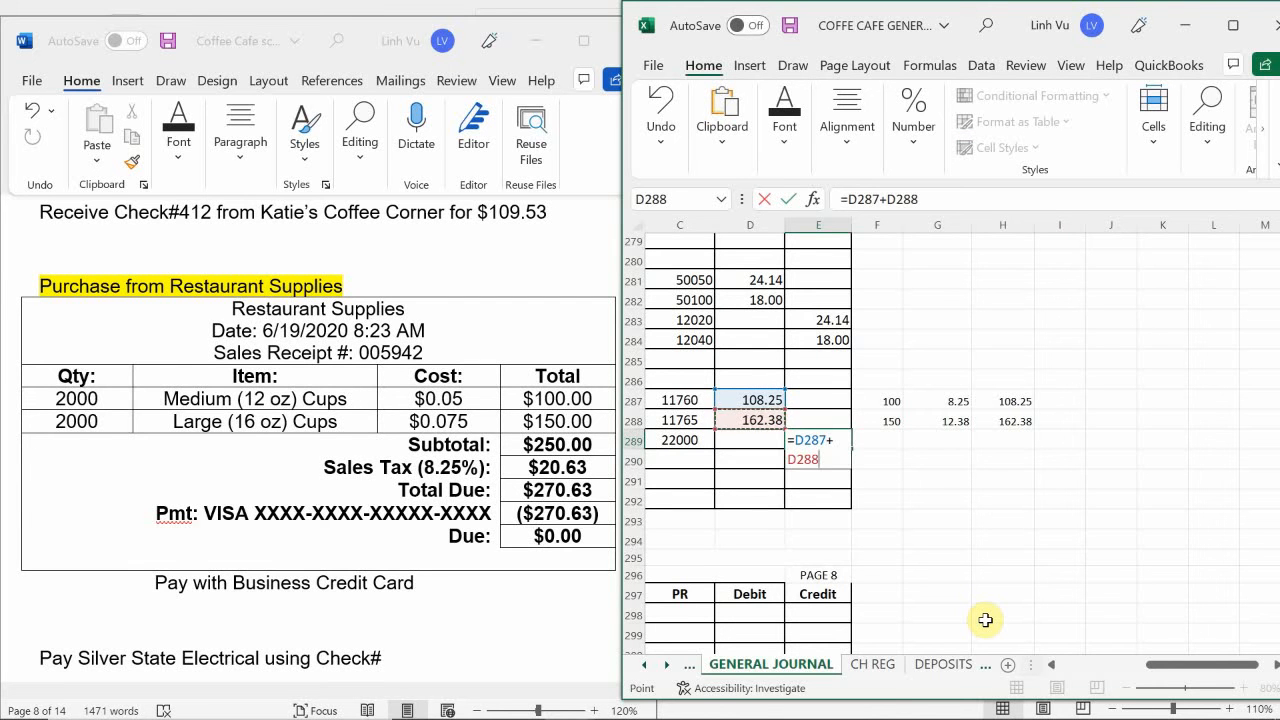
{"action": "key", "text": "Return"}
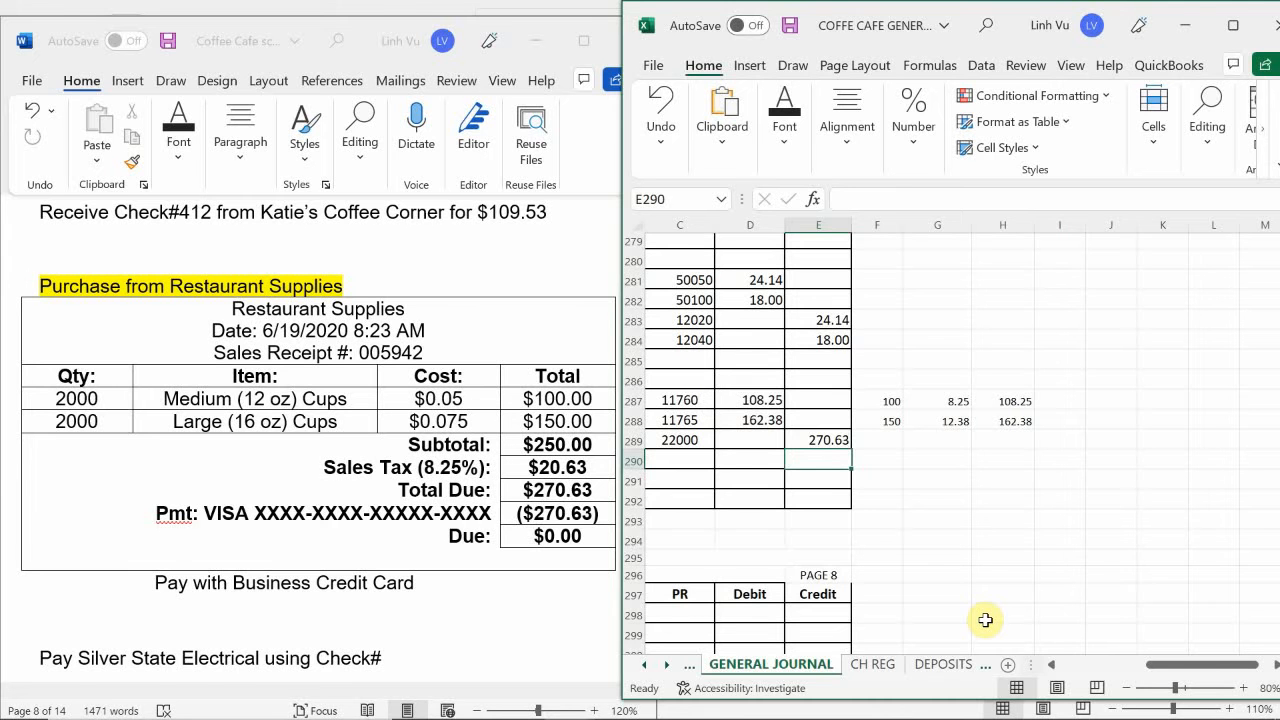
- Correct the sales receipt number in the B290 explanation to match the Restaurant Supplies receipt
{"action": "key", "text": "Left"}
{"action": "key", "text": "Left"}
{"action": "key", "text": "Left"}
{"action": "key", "text": "Left"}
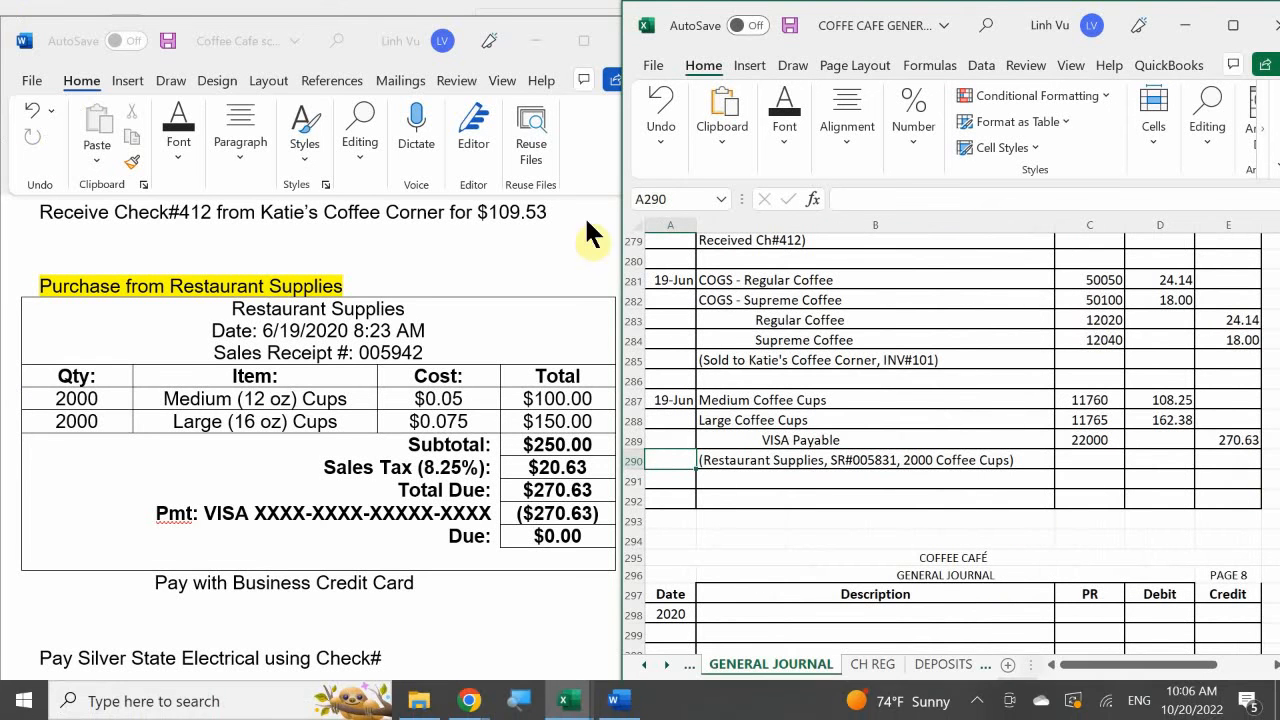
{"action": "left_click", "coordinate": [886, 460]}
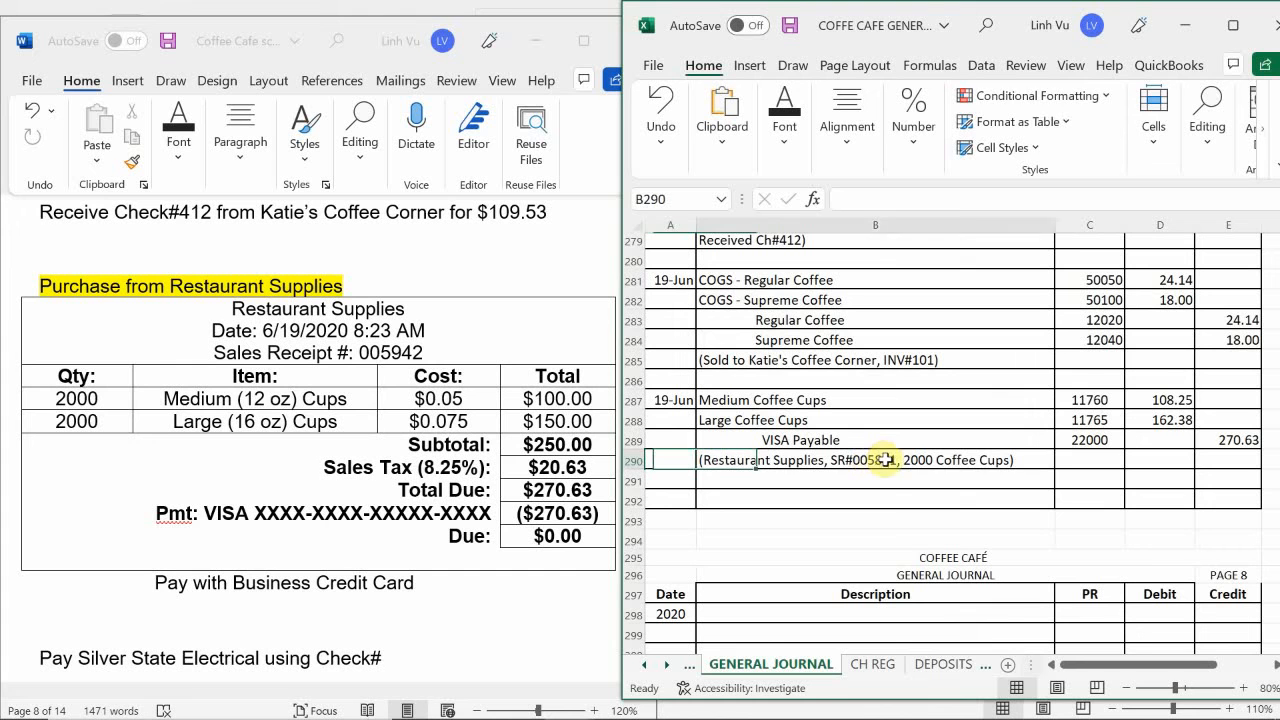
{"action": "double_click", "coordinate": [886, 460]}
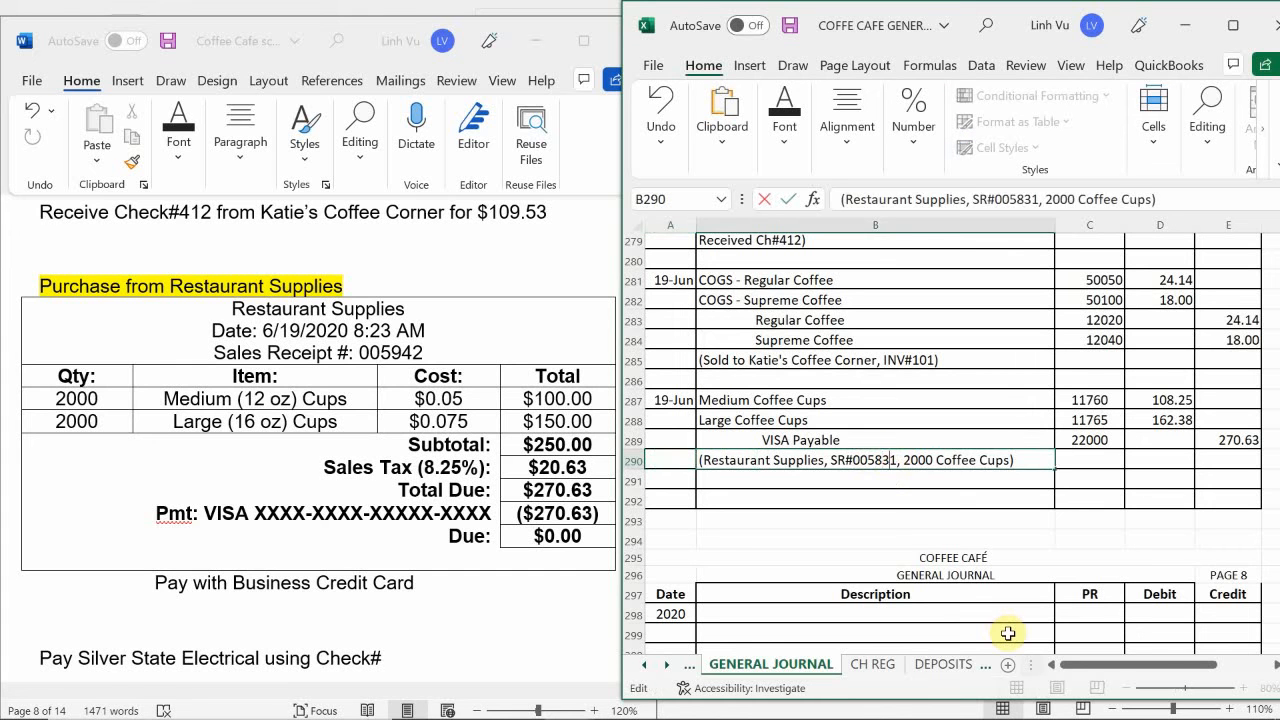
{"action": "key", "text": "BackSpace"}
{"action": "key", "text": "BackSpace"}
{"action": "key", "text": "BackSpace"}
{"action": "key", "text": "BackSpace"}
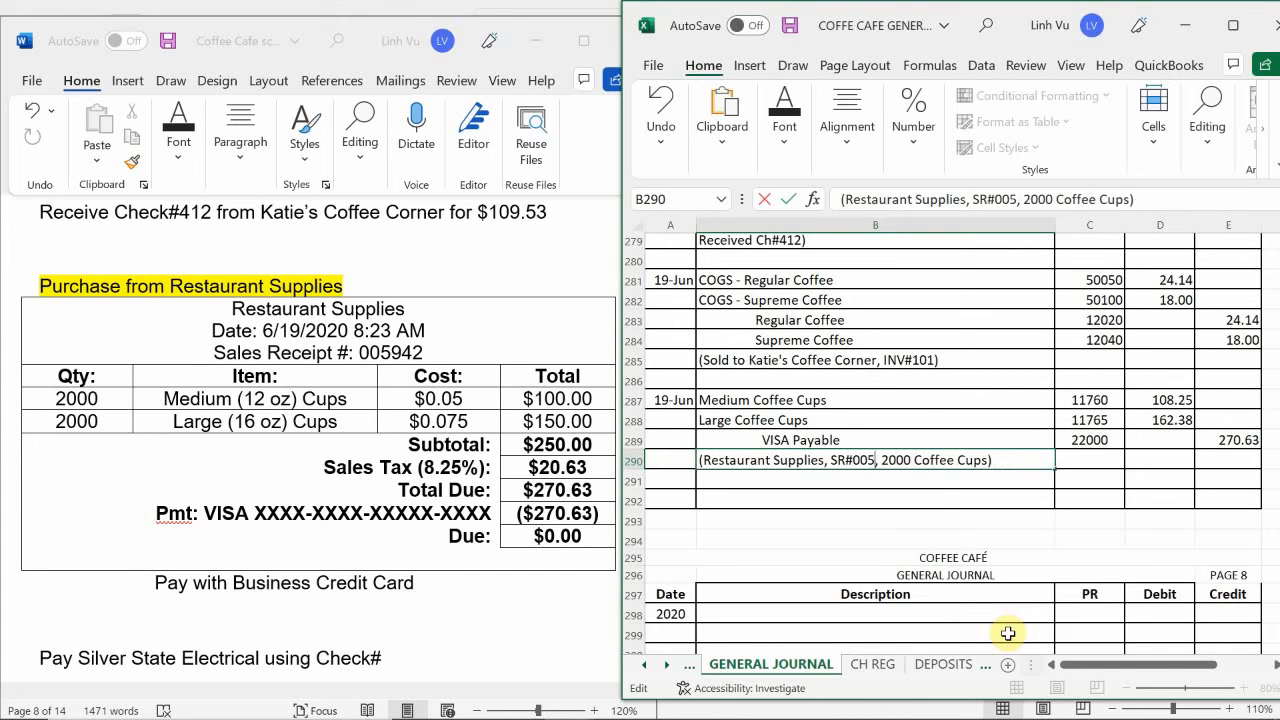
{"action": "type", "text": "4"}
{"action": "key", "text": "BackSpace"}
{"action": "type", "text": "5942"}
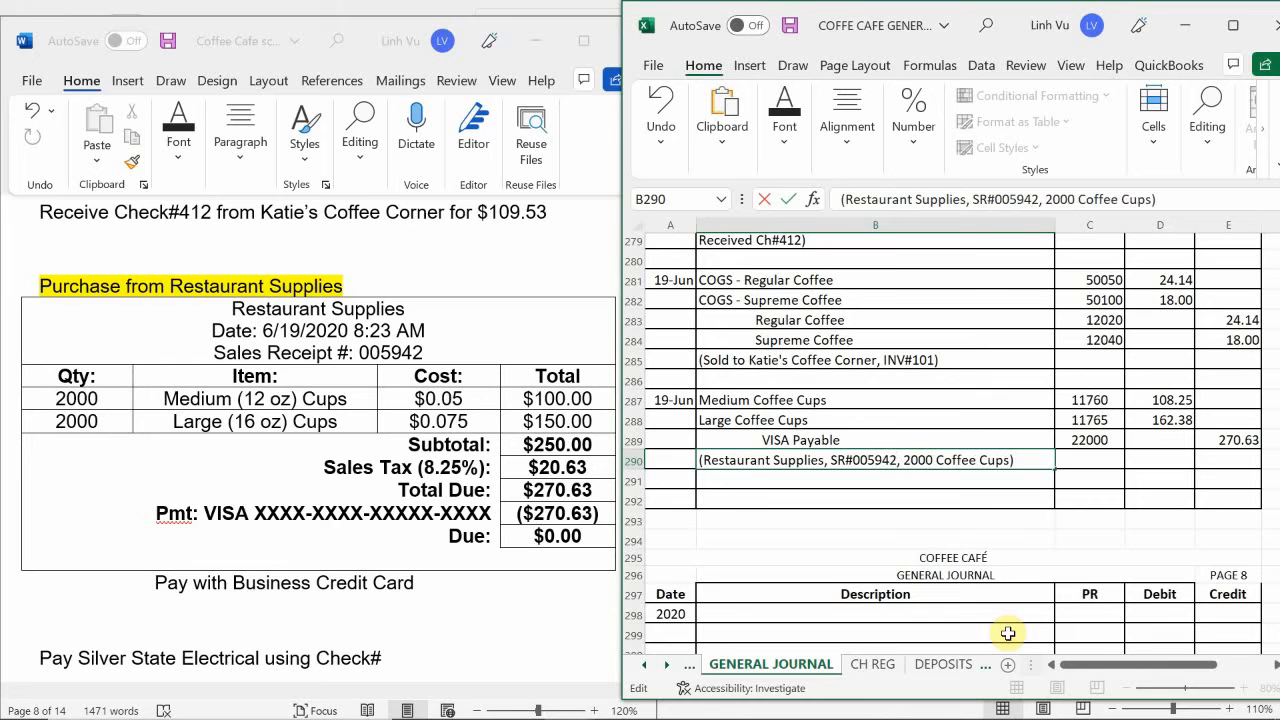
- Change the cup quantity in the B290 explanation to 4000 Coffee Cups
{"action": "key", "text": "Delete"}
{"action": "key", "text": "BackSpace"}
{"action": "type", "text": "4"}
{"action": "key", "text": "Return"}
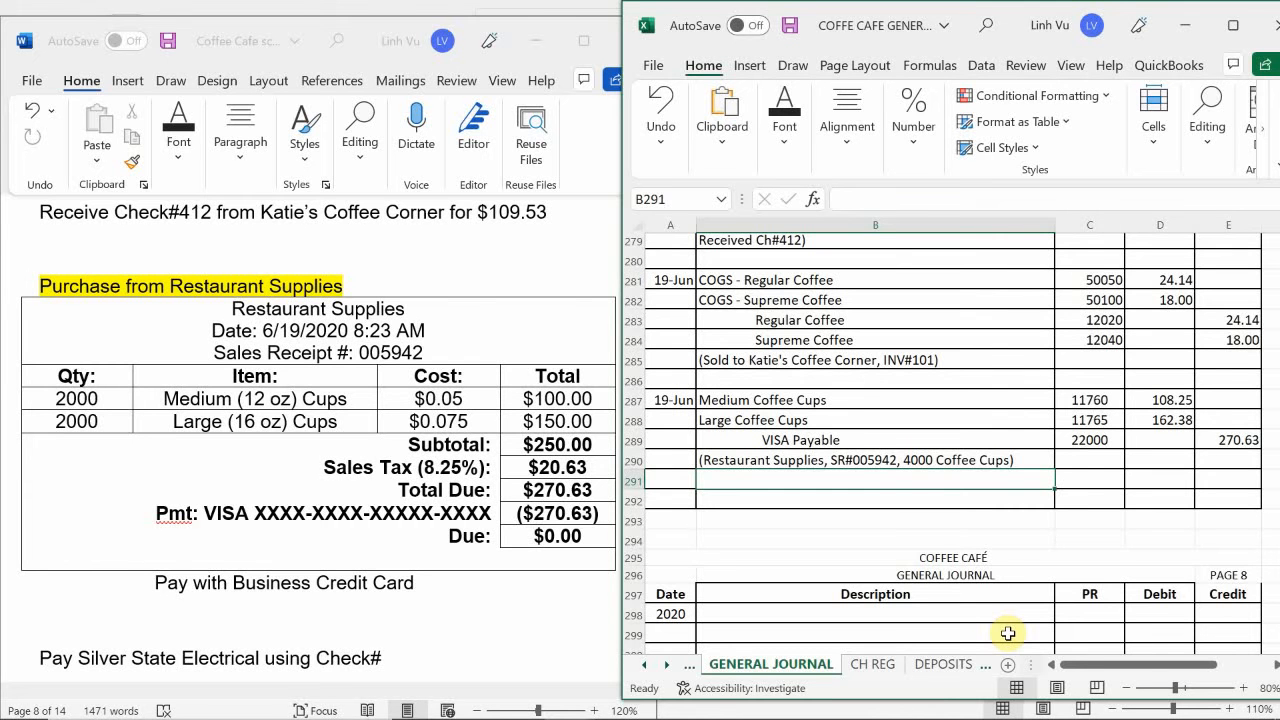
{"action": "key", "text": "Right"}
{"action": "key", "text": "Right"}
{"action": "key", "text": "Right"}
{"action": "key", "text": "Right"}
{"action": "key", "text": "Right"}
{"action": "key", "text": "Right"}
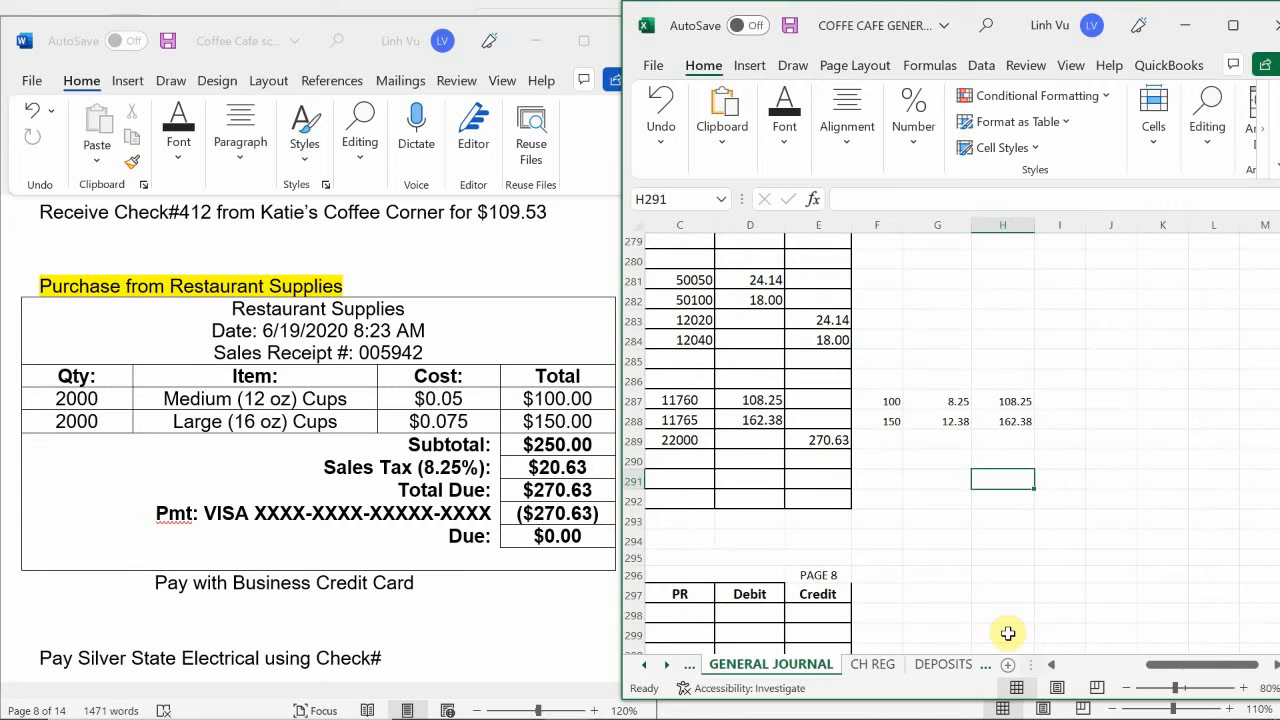
{"action": "key", "text": "Left"}
{"action": "key", "text": "Left"}
{"action": "key", "text": "Left"}
{"action": "key", "text": "Left"}
{"action": "key", "text": "Left"}
{"action": "key", "text": "Left"}
{"action": "key", "text": "Left"}
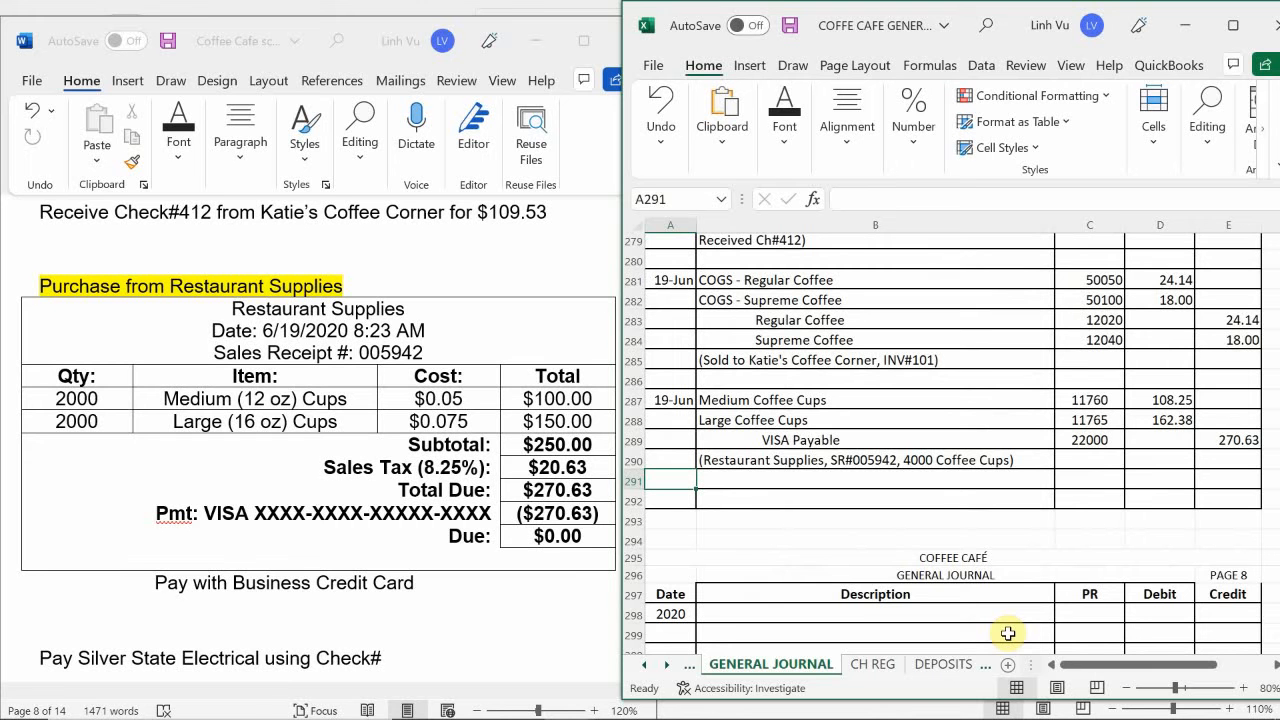
- Switch to the general ledger workbook and date a new entry 6/19 in A146 of the Medium Coffee Cups account on the ASSETS sheet
{"action": "mouse_move", "coordinate": [612, 700]}
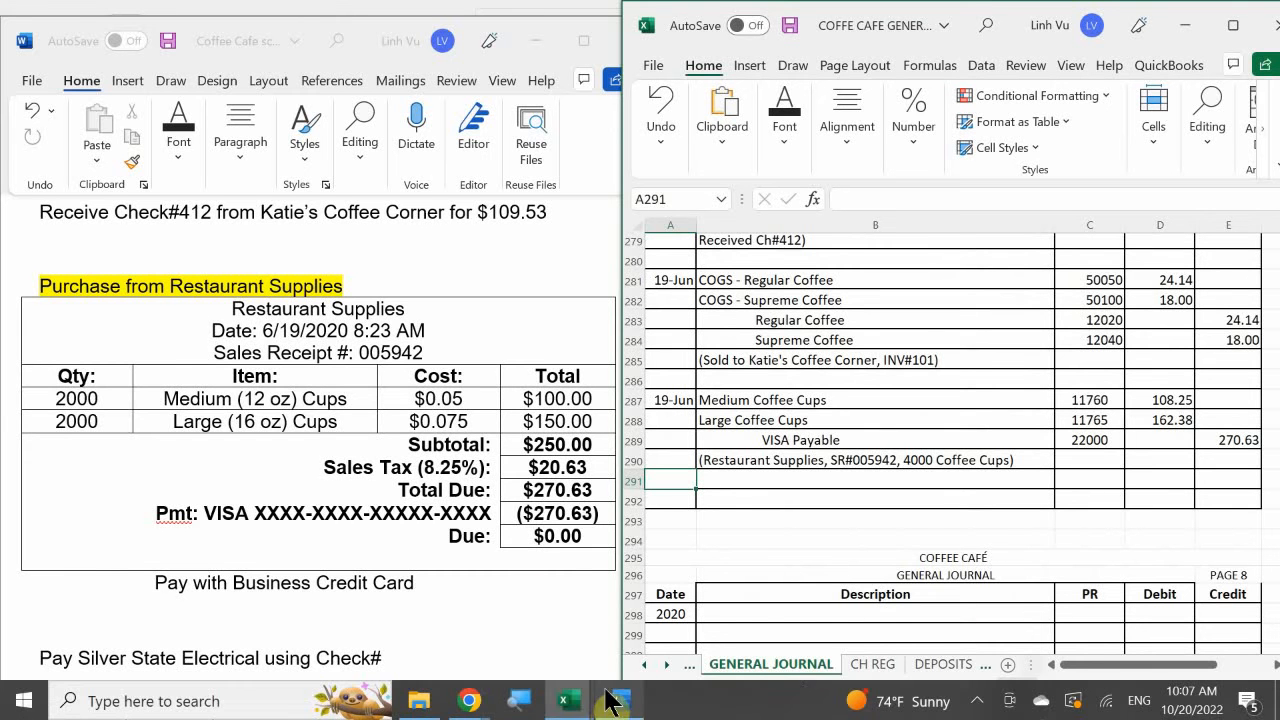
{"action": "mouse_move", "coordinate": [568, 697]}
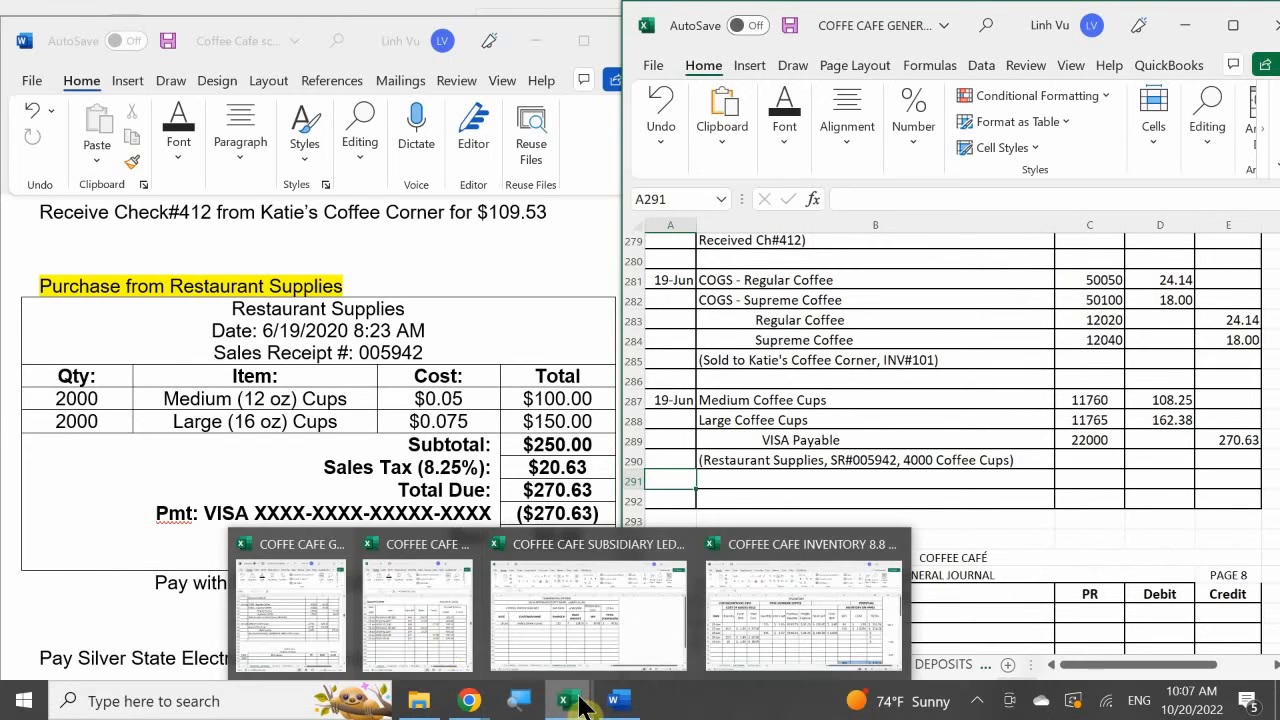
{"action": "left_click", "coordinate": [405, 615]}
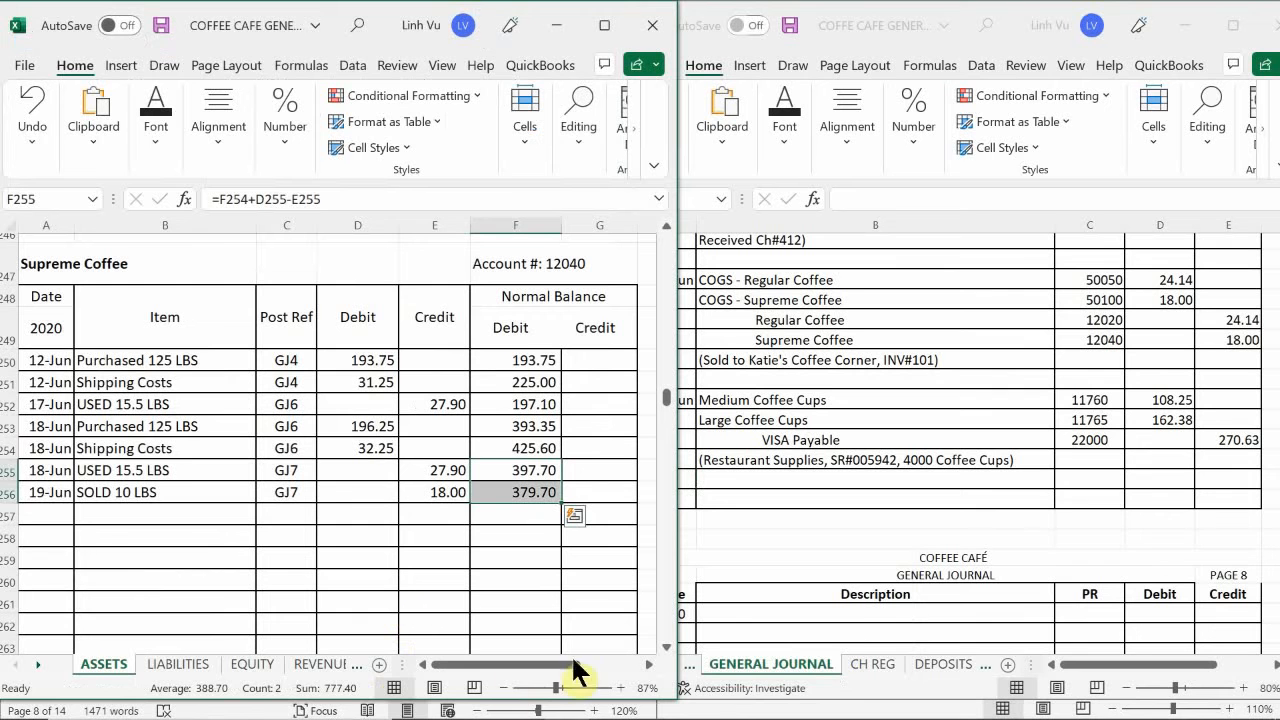
{"action": "left_click", "coordinate": [151, 548]}
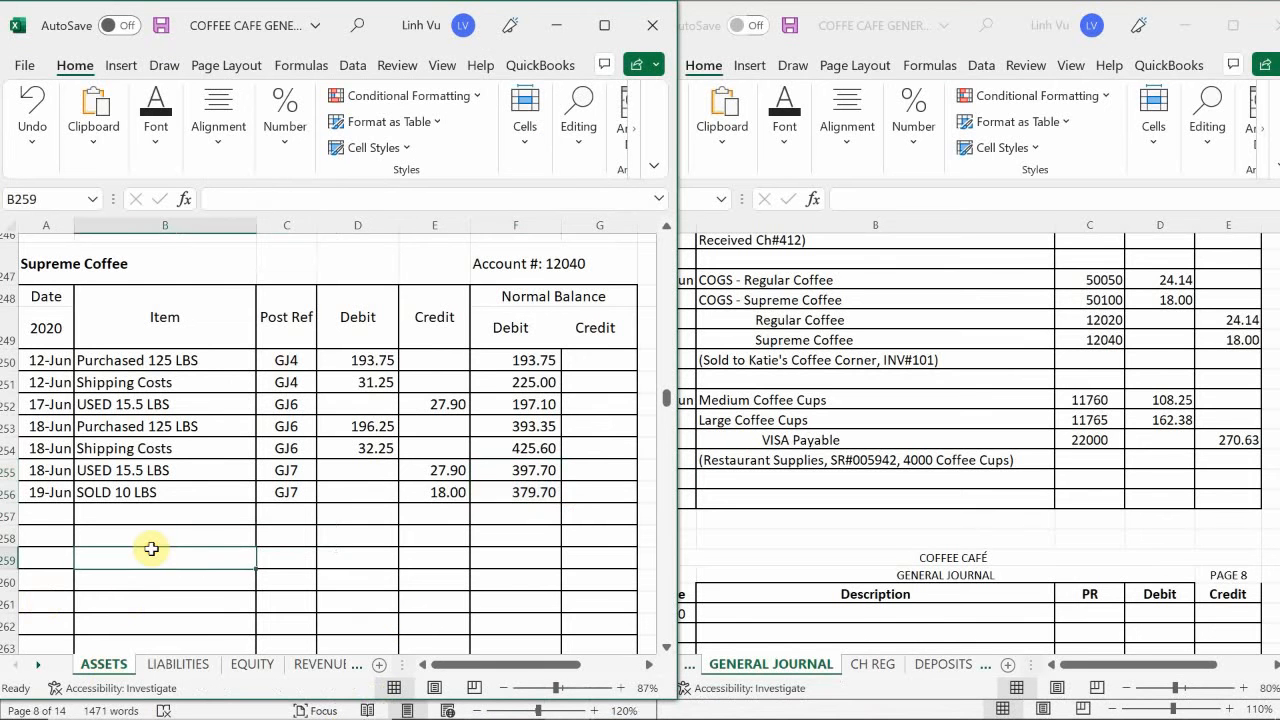
{"action": "scroll", "coordinate": [151, 548], "scroll_direction": "down", "scroll_amount": 5}
{"action": "scroll", "coordinate": [153, 548], "scroll_direction": "up", "scroll_amount": 15}
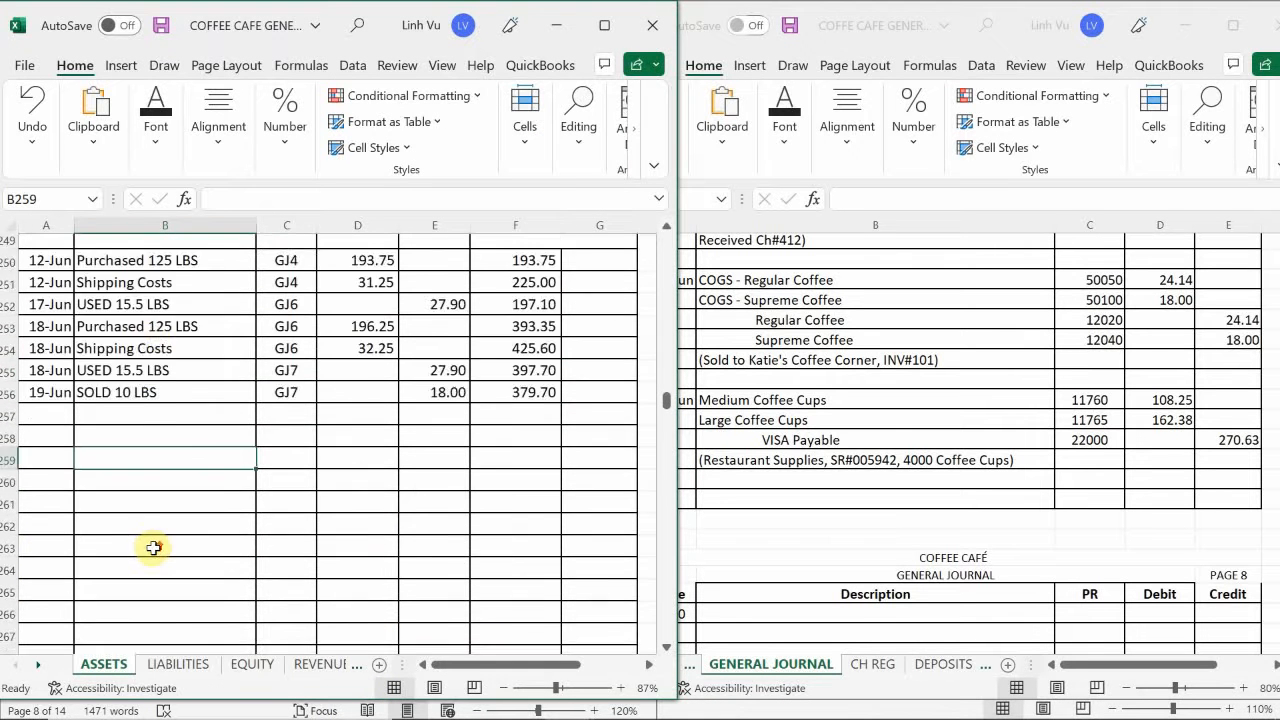
{"action": "scroll", "coordinate": [153, 548], "scroll_direction": "up", "scroll_amount": 20}
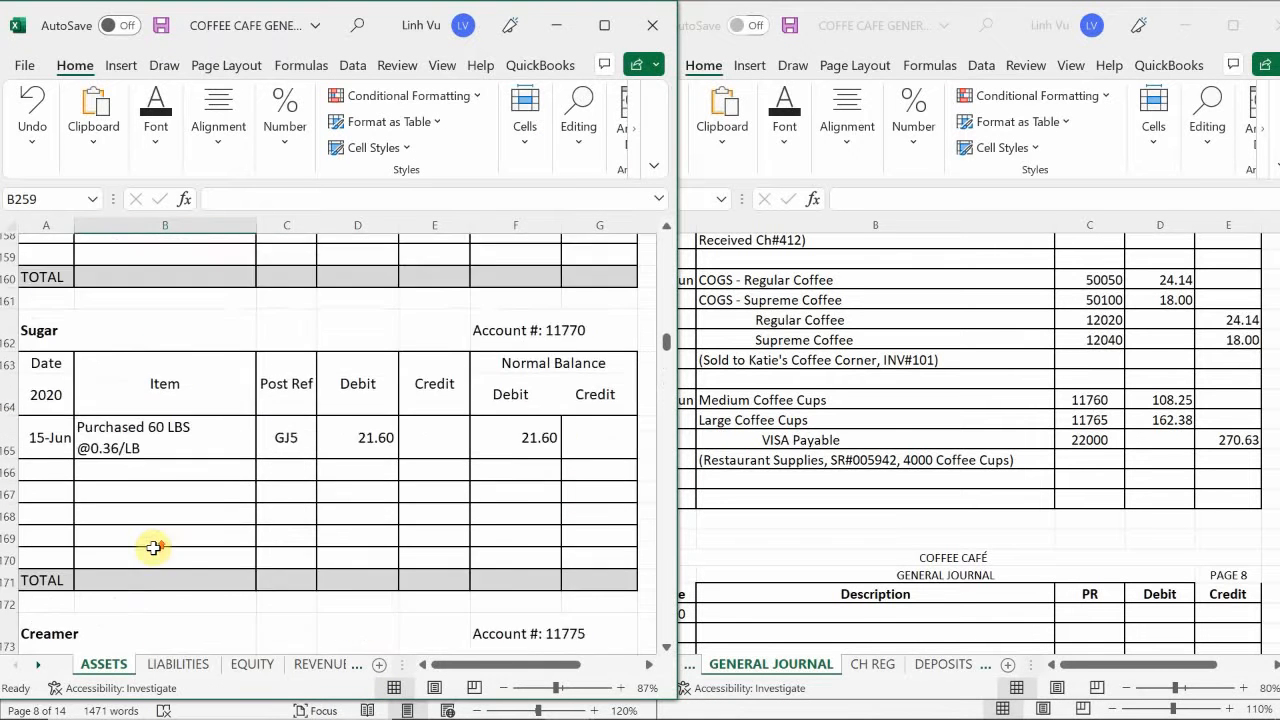
{"action": "scroll", "coordinate": [153, 548], "scroll_direction": "up", "scroll_amount": 4}
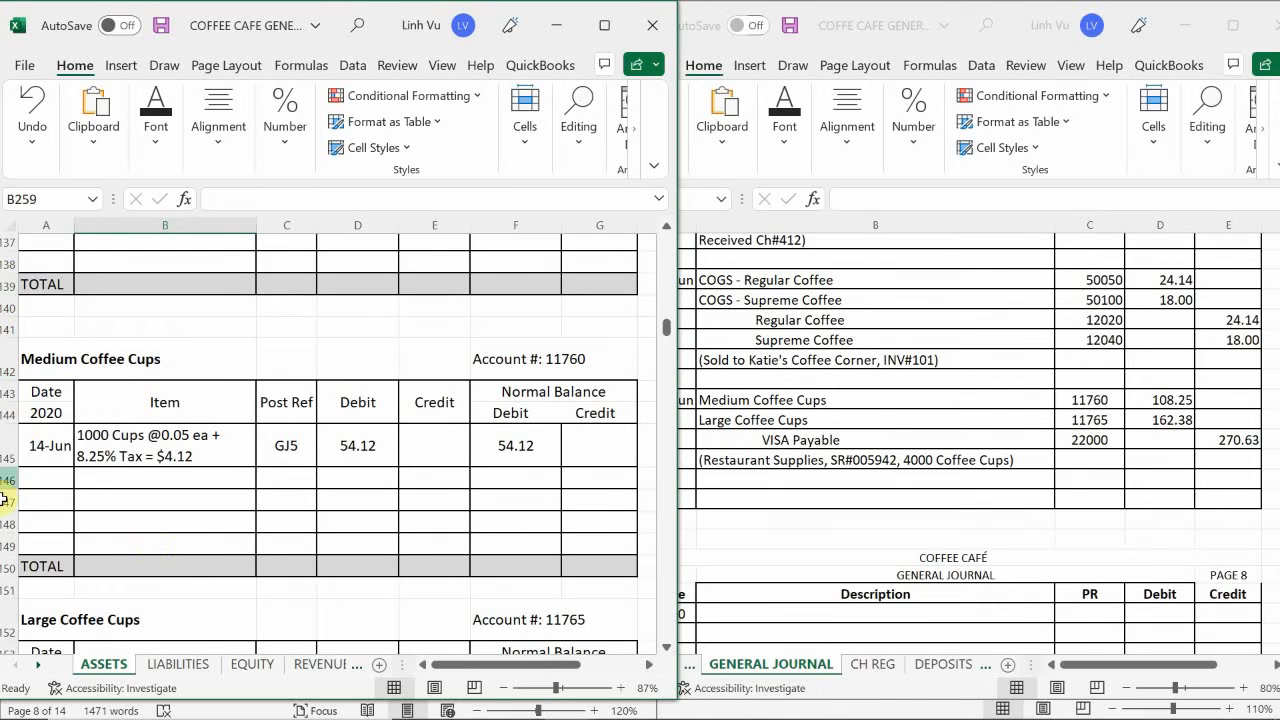
{"action": "left_click", "coordinate": [47, 486]}
{"action": "key", "text": "Down"}
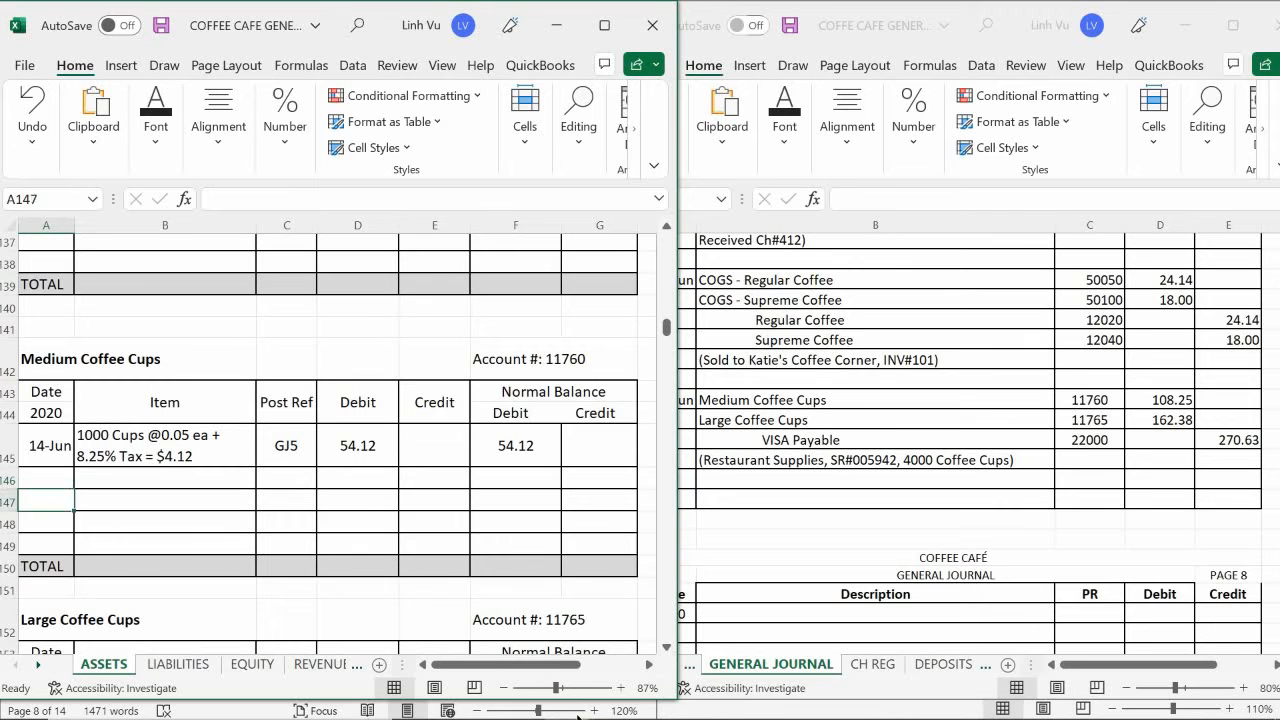
{"action": "key", "text": "Up"}
{"action": "type", "text": "6/19"}
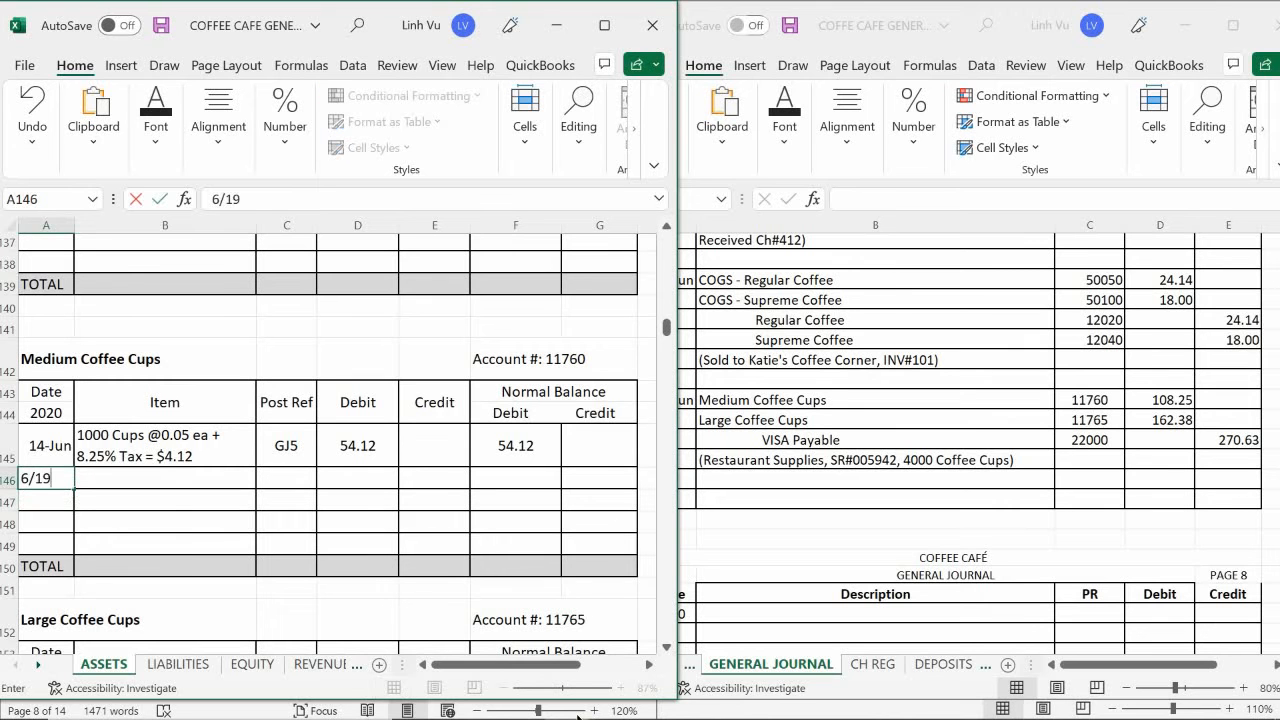
{"action": "key", "text": "Return"}
- Describe the medium cups entry in B146 as "2000 Cups @0.05 Ea + 8.25% Tax = $8.25"
{"action": "key", "text": "Tab"}
{"action": "key", "text": "Up"}
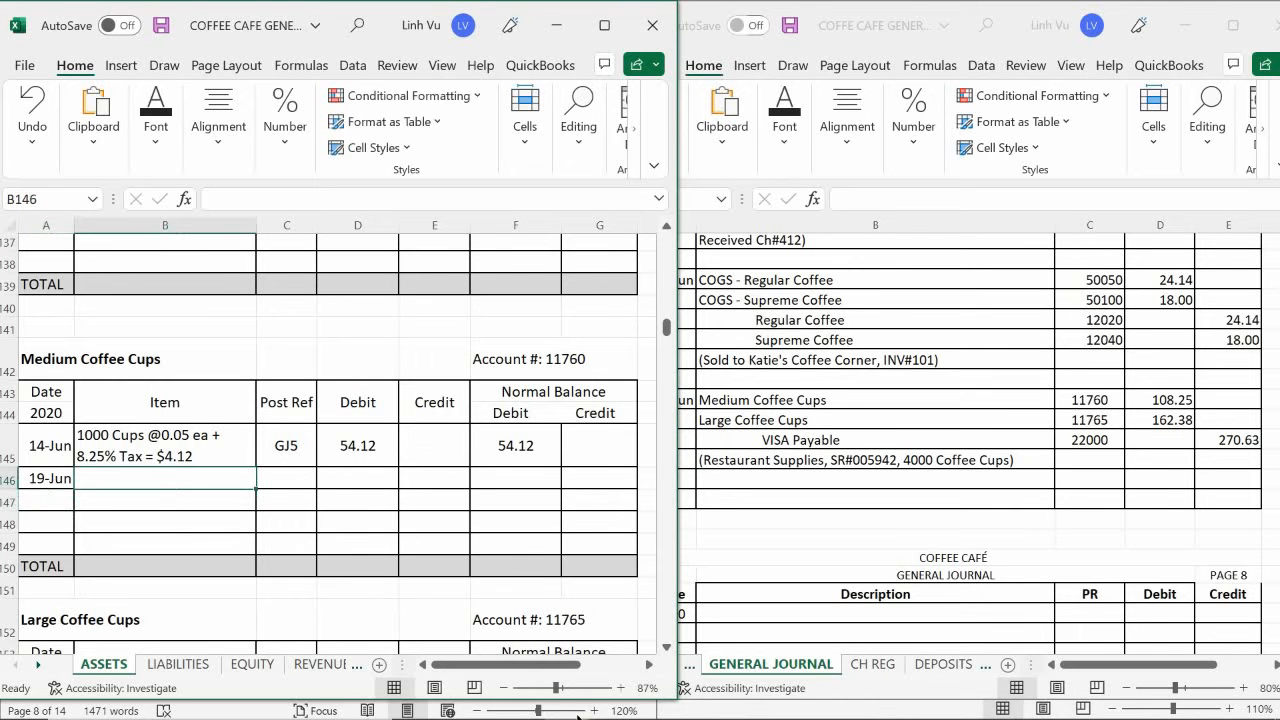
{"action": "type", "text": "200"}
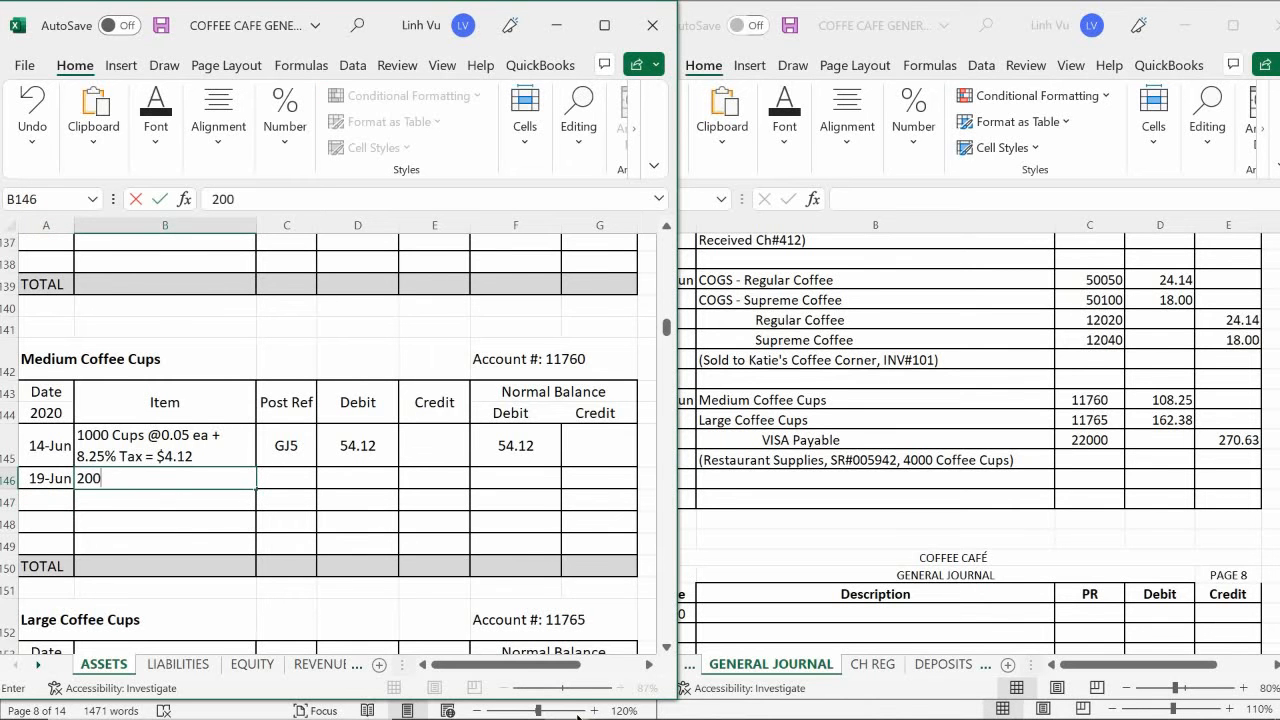
{"action": "type", "text": "0"}
{"action": "type", "text": " Cups"}
{"action": "type", "text": " #"}
{"action": "key", "text": "BackSpace"}
{"action": "type", "text": "$"}
{"action": "key", "text": "BackSpace"}
{"action": "type", "text": "#@"}
{"action": "key", "text": "BackSpace"}
{"action": "key", "text": "BackSpace"}
{"action": "type", "text": "@0.05"}
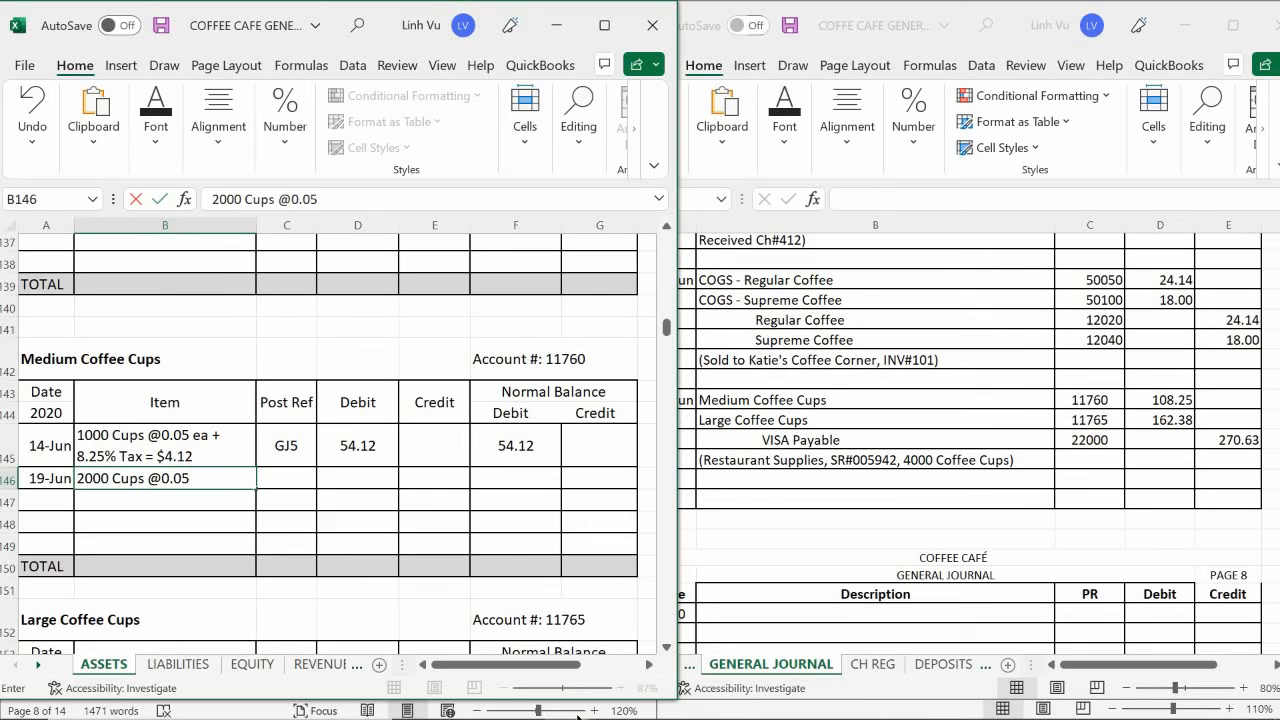
{"action": "type", "text": " Ea + 8.25% Tax"}
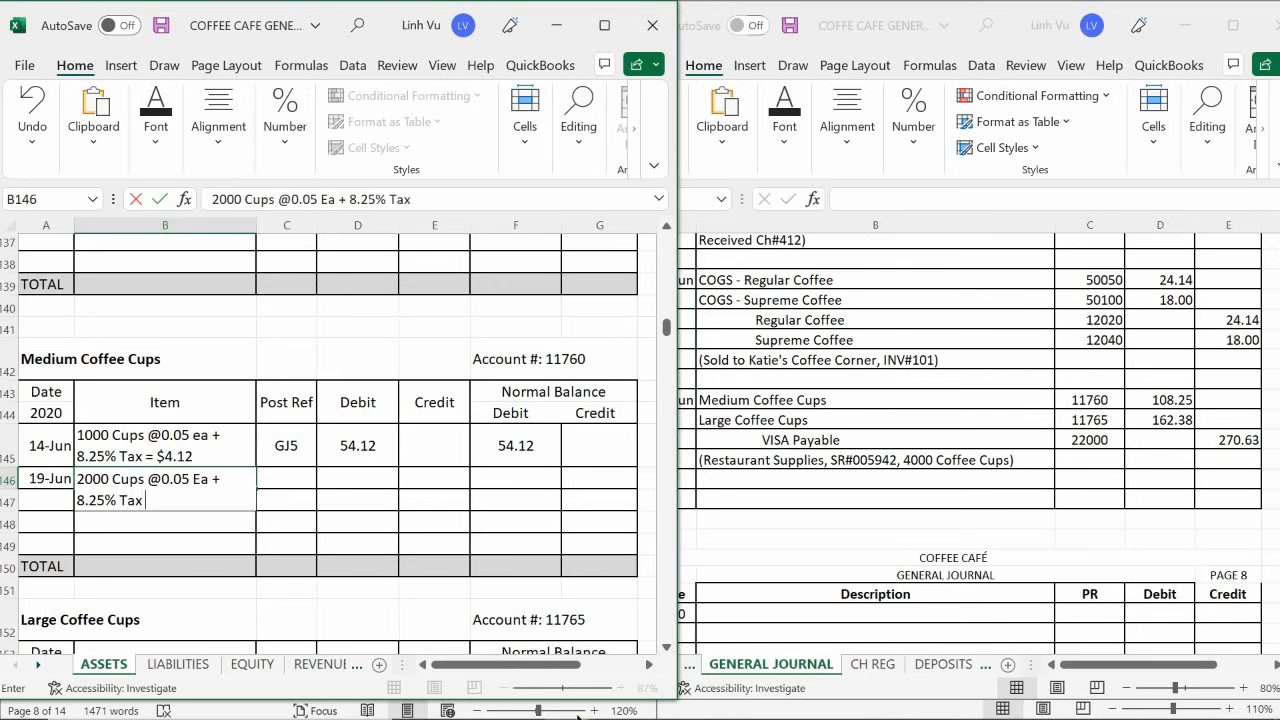
{"action": "type", "text": " = %"}
{"action": "key", "text": "BackSpace"}
{"action": "type", "text": "$8.25"}
{"action": "key", "text": "Return"}
- Enter post reference GJ7 in C146 and a debit of 108.25 in D146 for the medium cups purchase
{"action": "key", "text": "Right"}
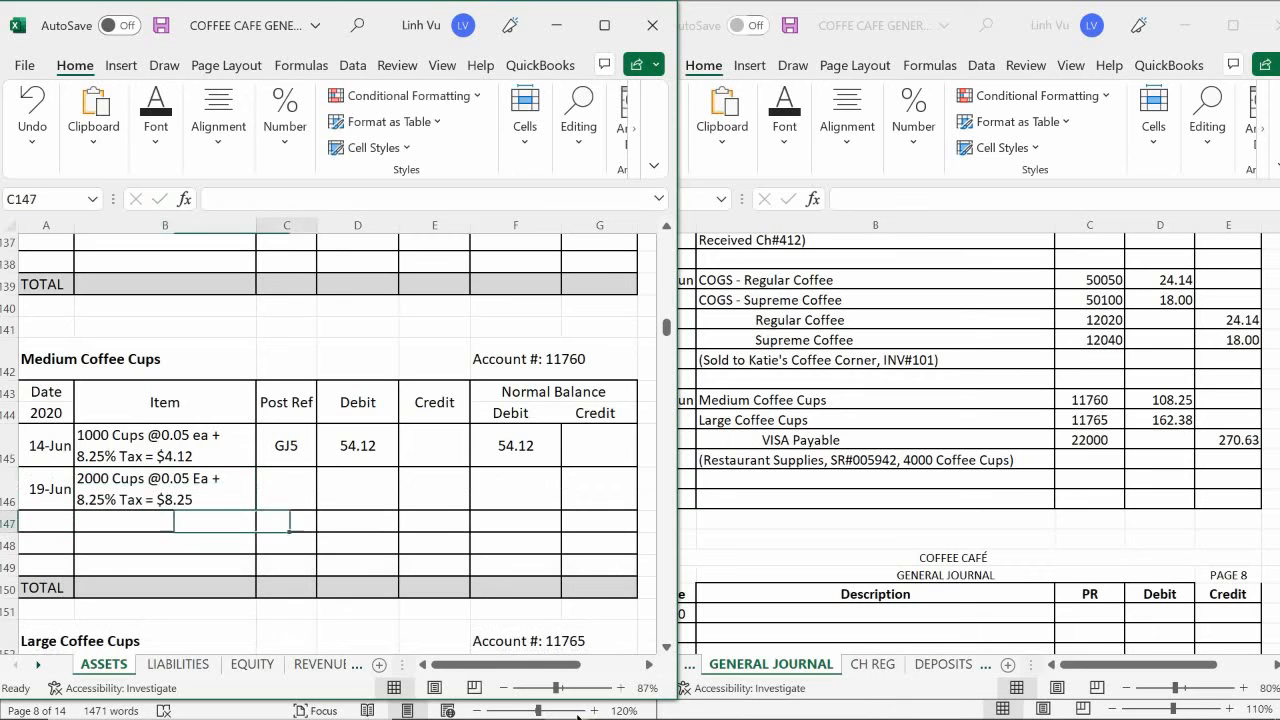
{"action": "key", "text": "Up"}
{"action": "key", "text": "Up"}
{"action": "key", "text": "Down"}
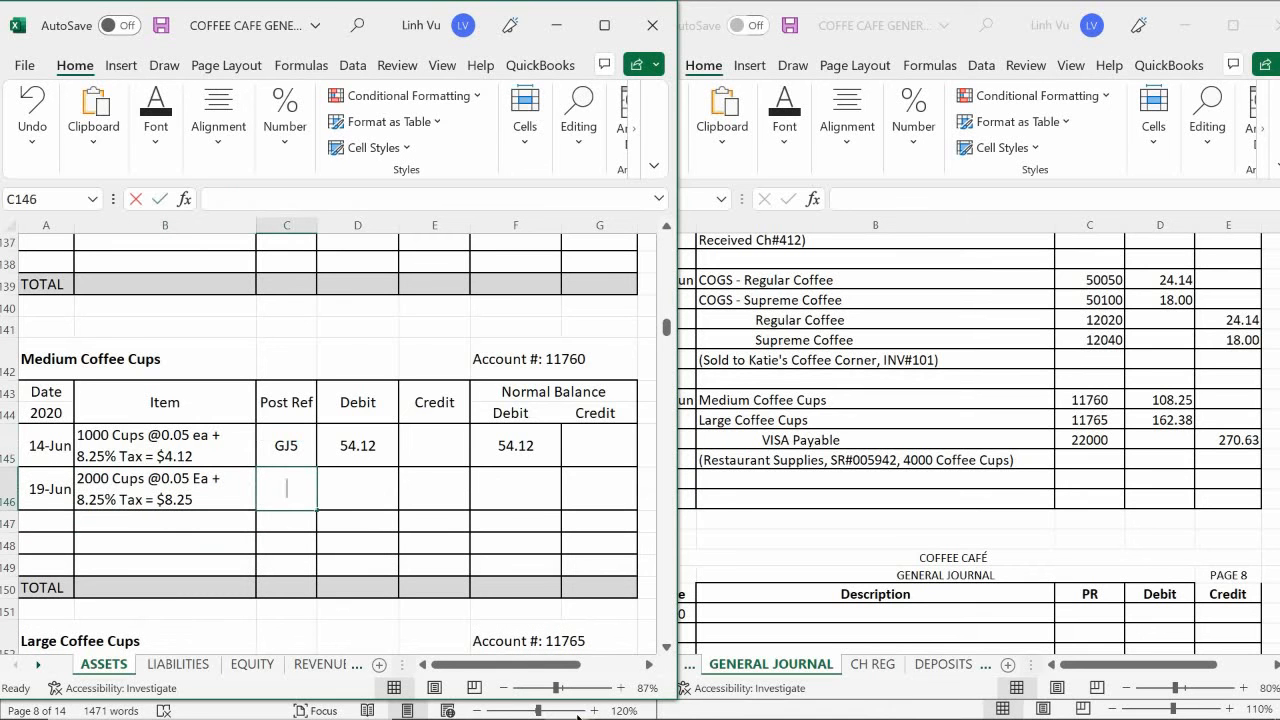
{"action": "type", "text": "GJ"}
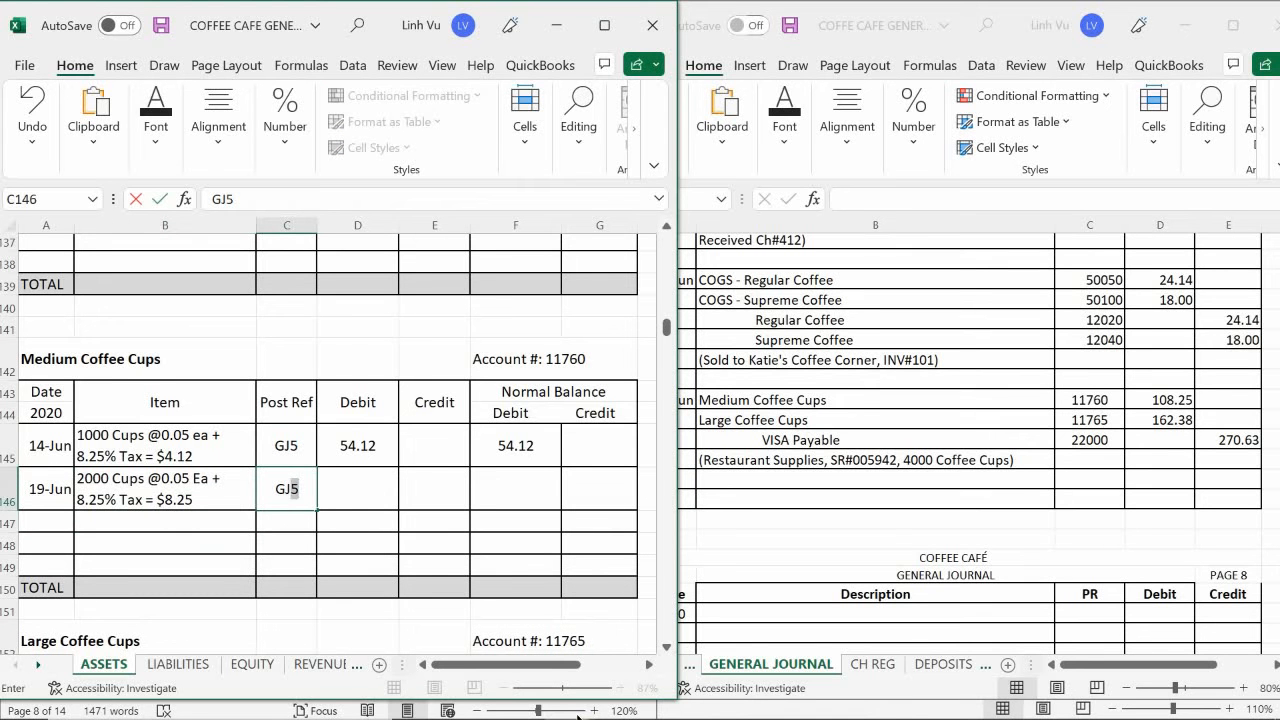
{"action": "type", "text": "7"}
{"action": "key", "text": "Return"}
{"action": "key", "text": "Right"}
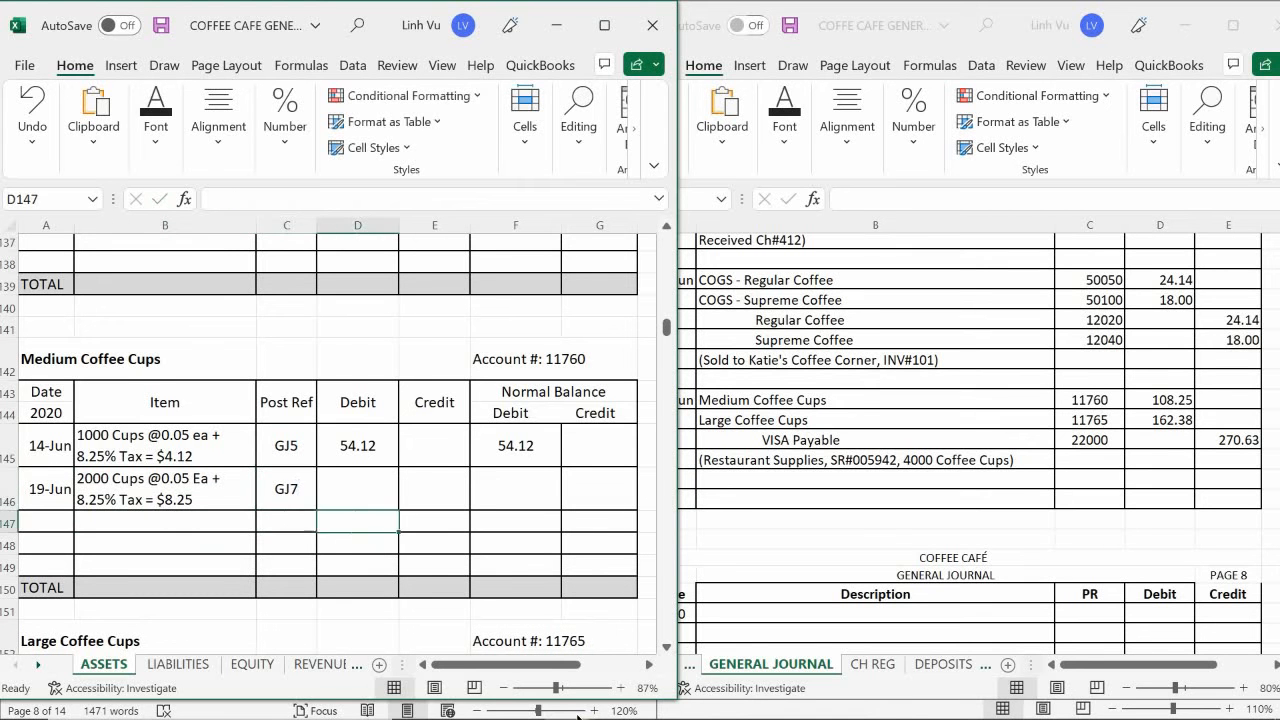
{"action": "key", "text": "Up"}
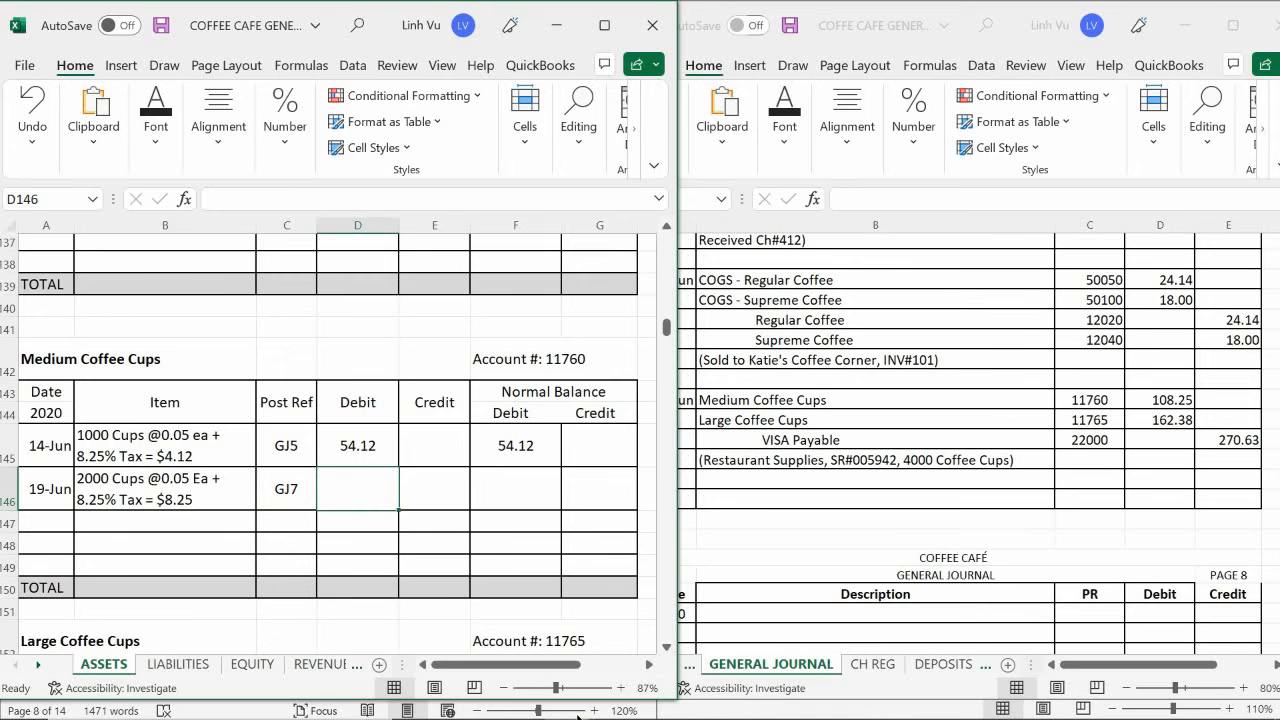
{"action": "type", "text": "108.25"}
{"action": "key", "text": "Return"}
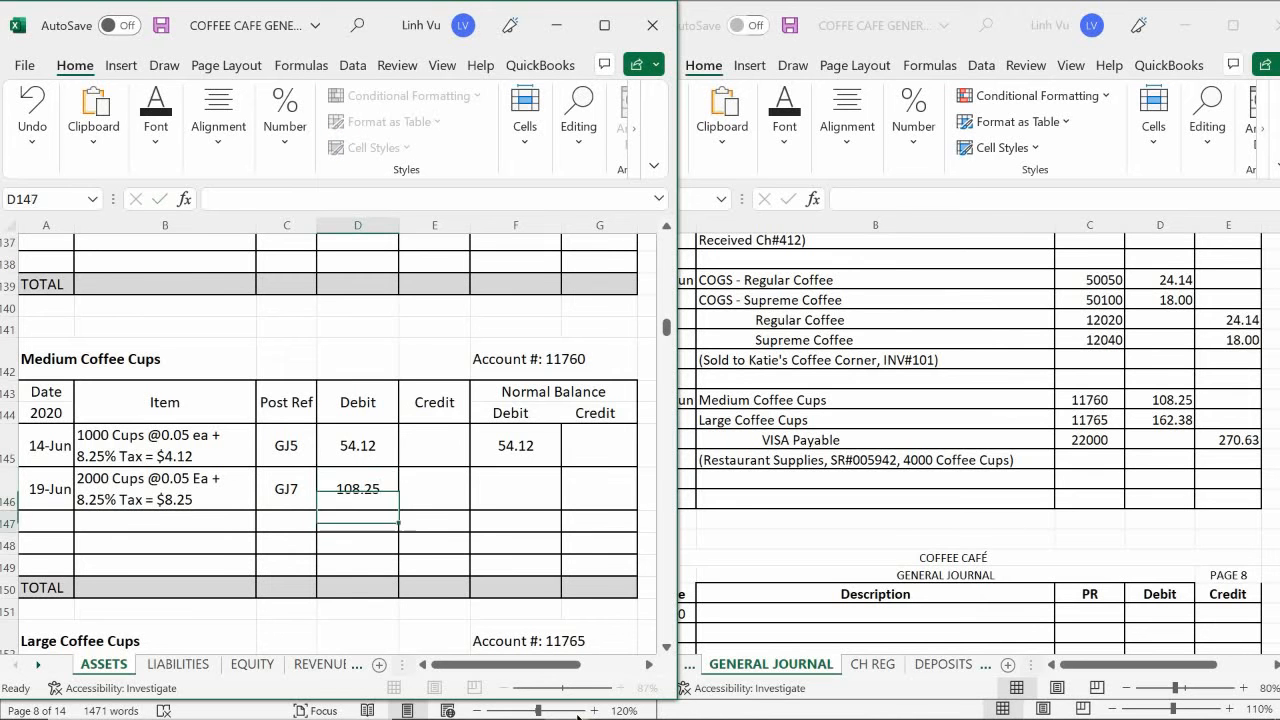
- Calculate the Medium Coffee Cups running debit balance in F146 with the formula =F145+D146-E146
{"action": "key", "text": "Right"}
{"action": "key", "text": "Right"}
{"action": "key", "text": "Up"}
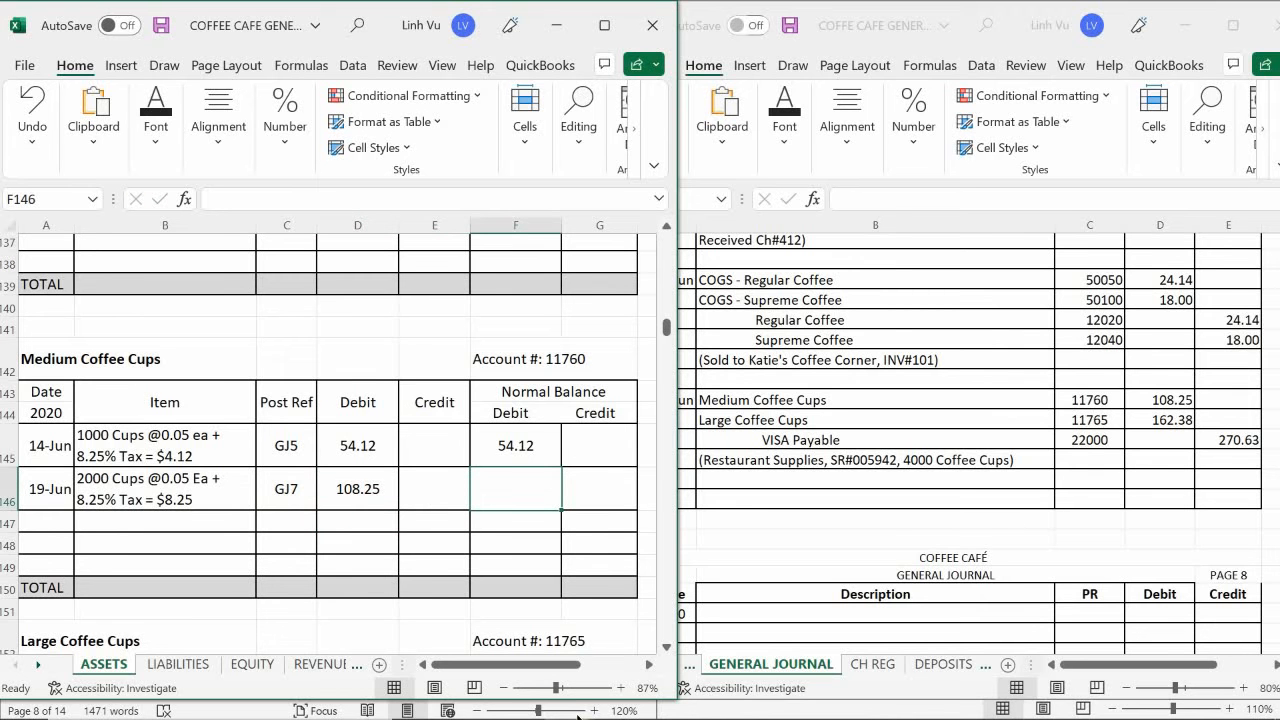
{"action": "type", "text": "="}
{"action": "key", "text": "Up"}
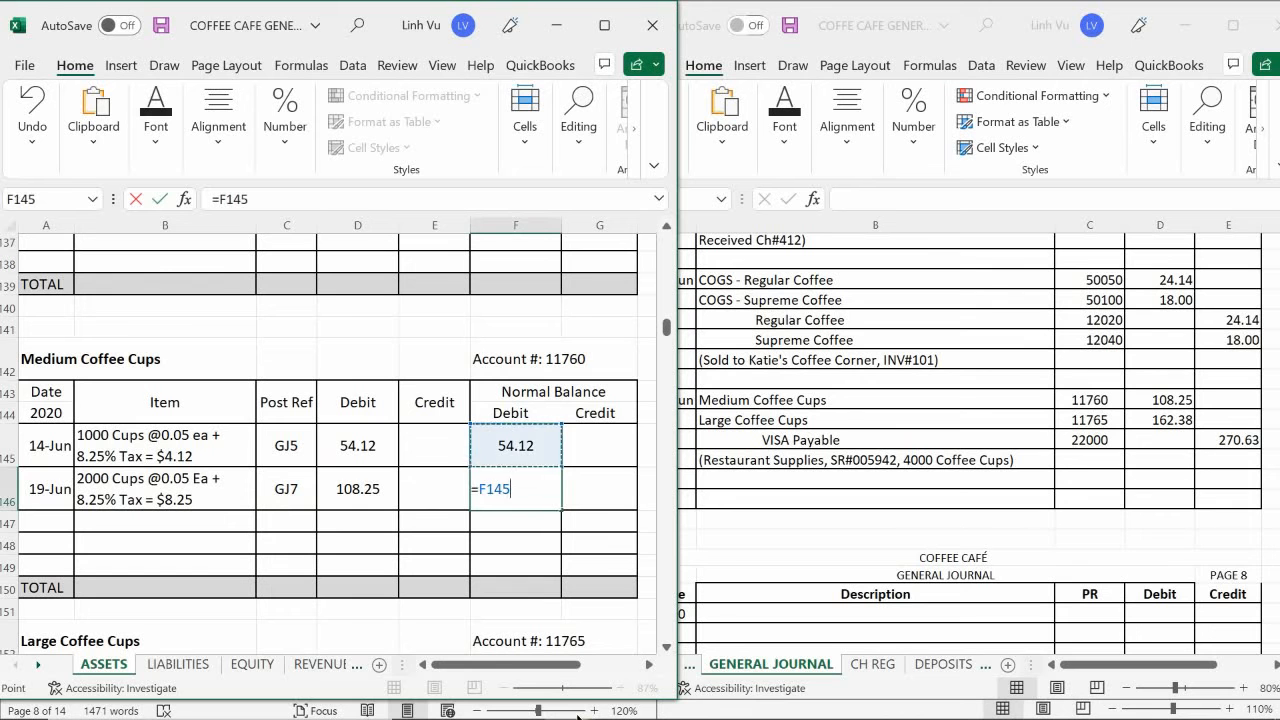
{"action": "type", "text": "+"}
{"action": "key", "text": "Left"}
{"action": "key", "text": "Left"}
{"action": "type", "text": "-"}
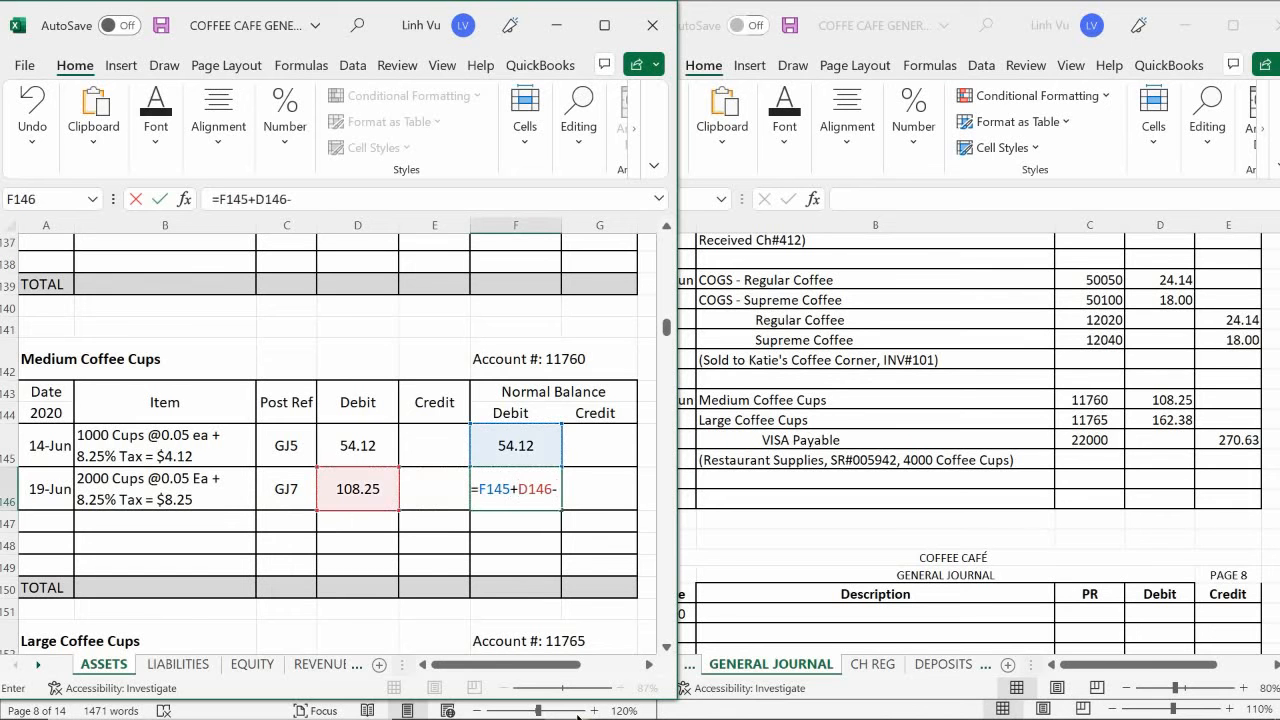
{"action": "key", "text": "Left"}
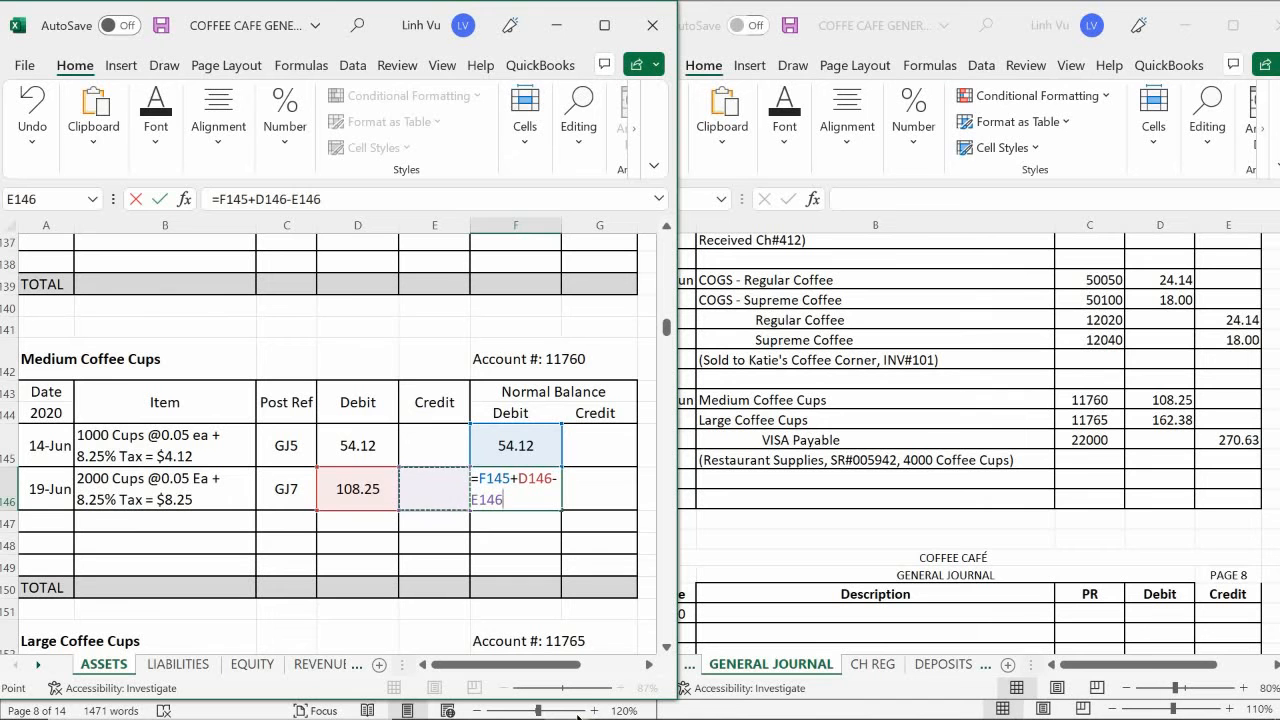
{"action": "key", "text": "Return"}
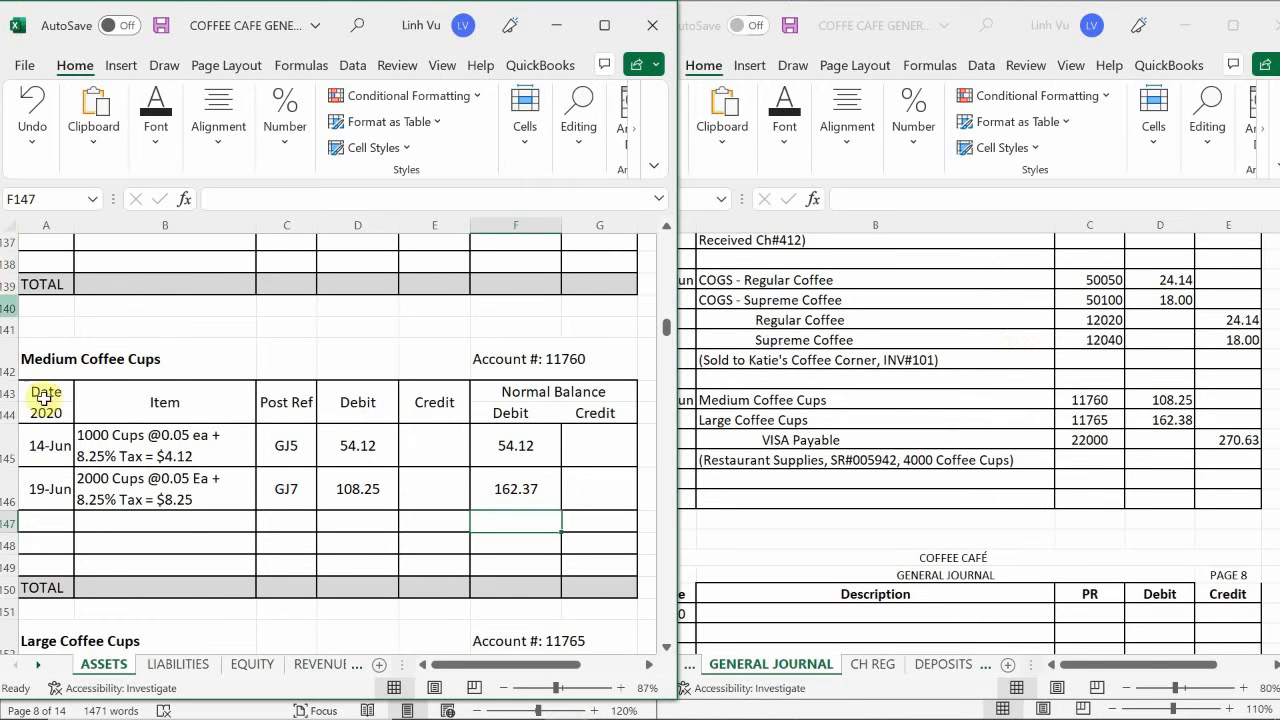
- Date a new entry 6/19 in A156 of the Large Coffee Cups account on the ASSETS sheet
{"action": "scroll", "coordinate": [109, 485], "scroll_direction": "down", "scroll_amount": 4}
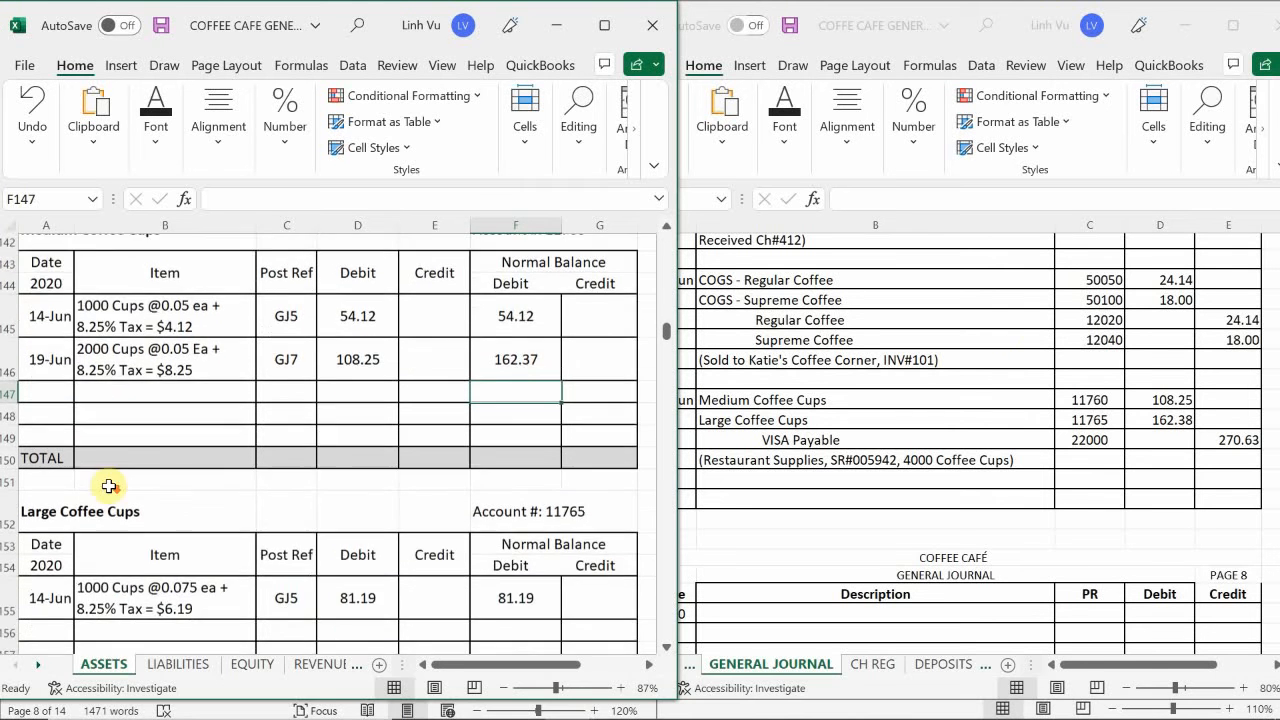
{"action": "left_click", "coordinate": [43, 460]}
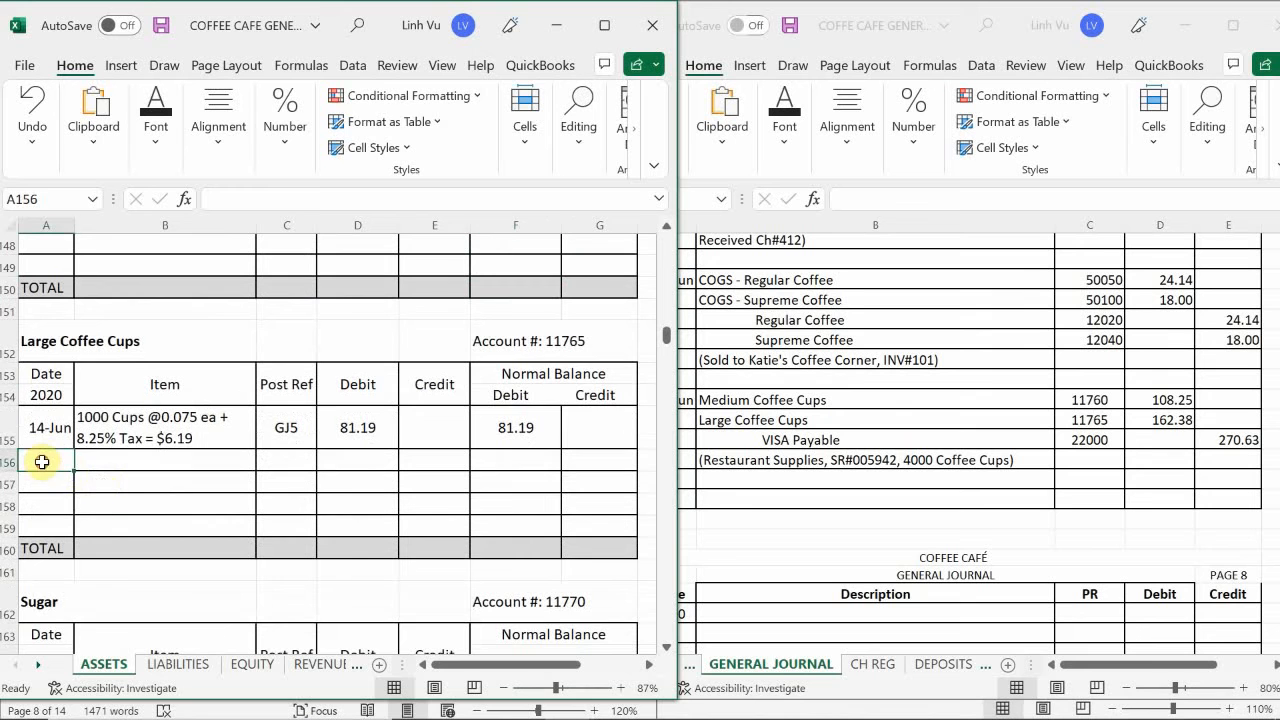
{"action": "type", "text": "6/"}
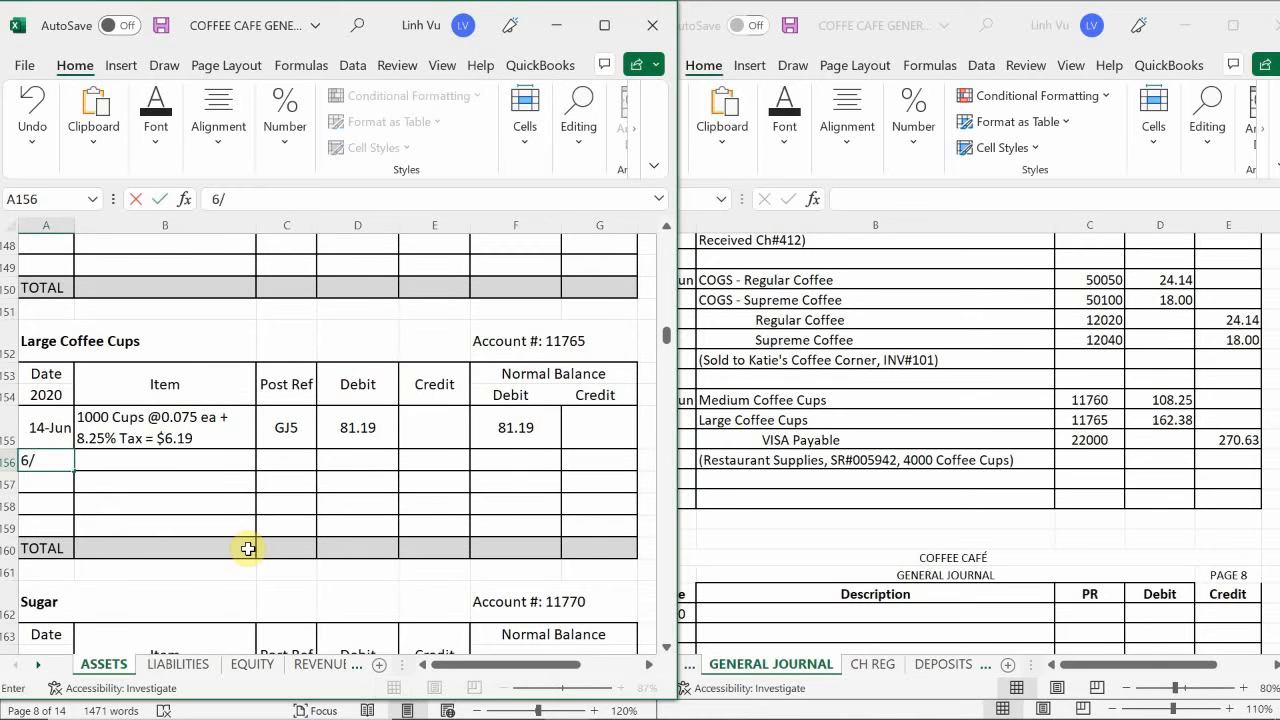
{"action": "type", "text": "19"}
{"action": "key", "text": "Return"}
- Describe the large cups entry in B156 as "2000 Cups @0.075 ea + 8.25% Tax = $12.38"
{"action": "key", "text": "Up"}
{"action": "key", "text": "Right"}
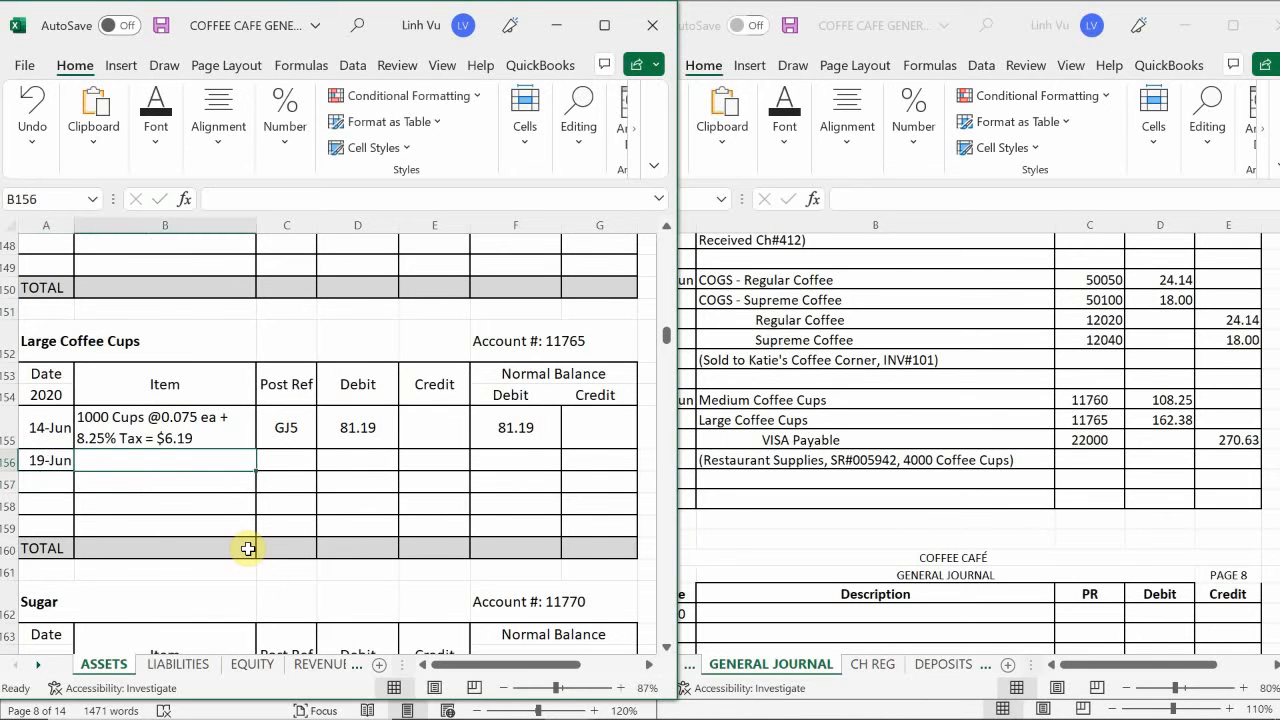
{"action": "type", "text": "200"}
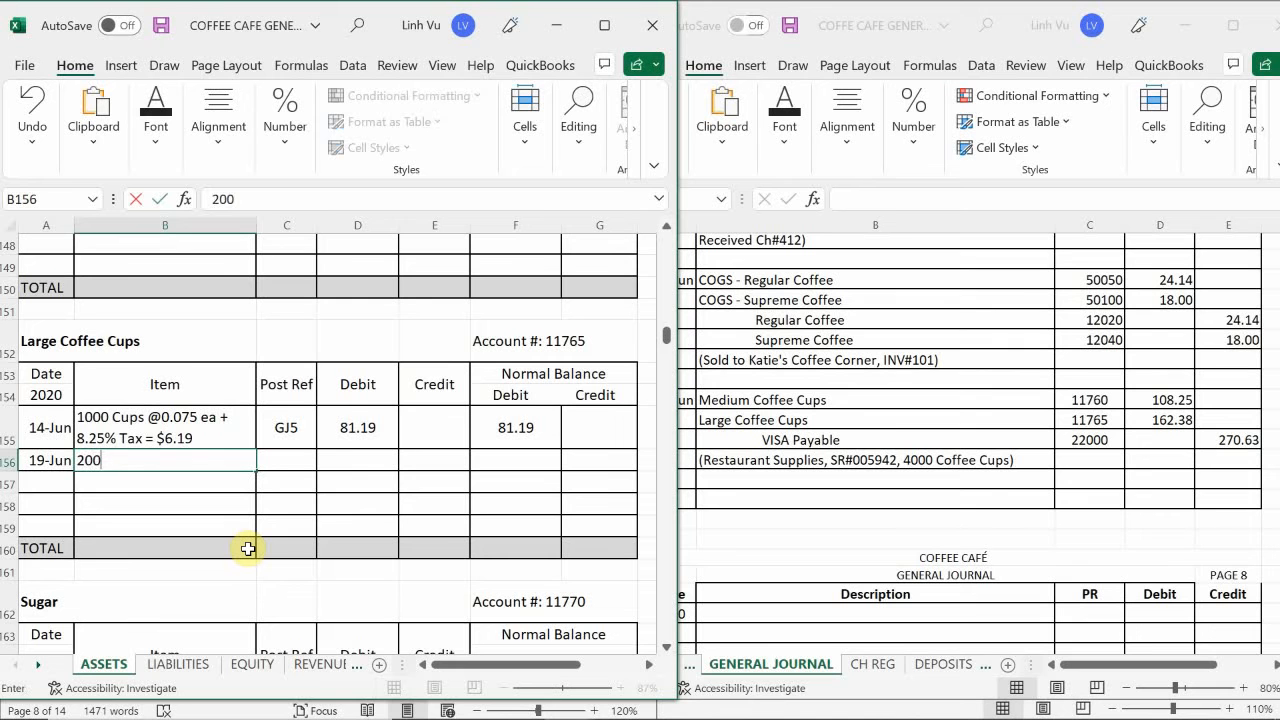
{"action": "type", "text": "0 Cups #"}
{"action": "key", "text": "BackSpace"}
{"action": "type", "text": "@"}
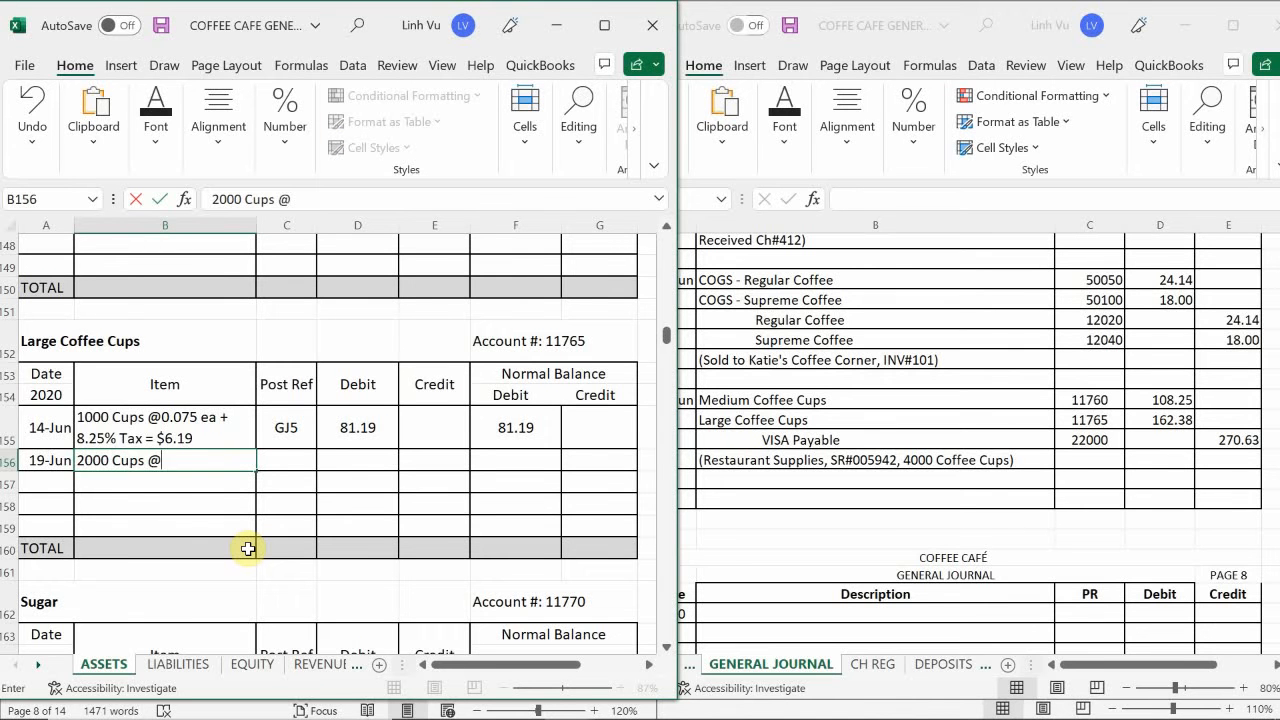
{"action": "type", "text": "0.075 ea + 8."}
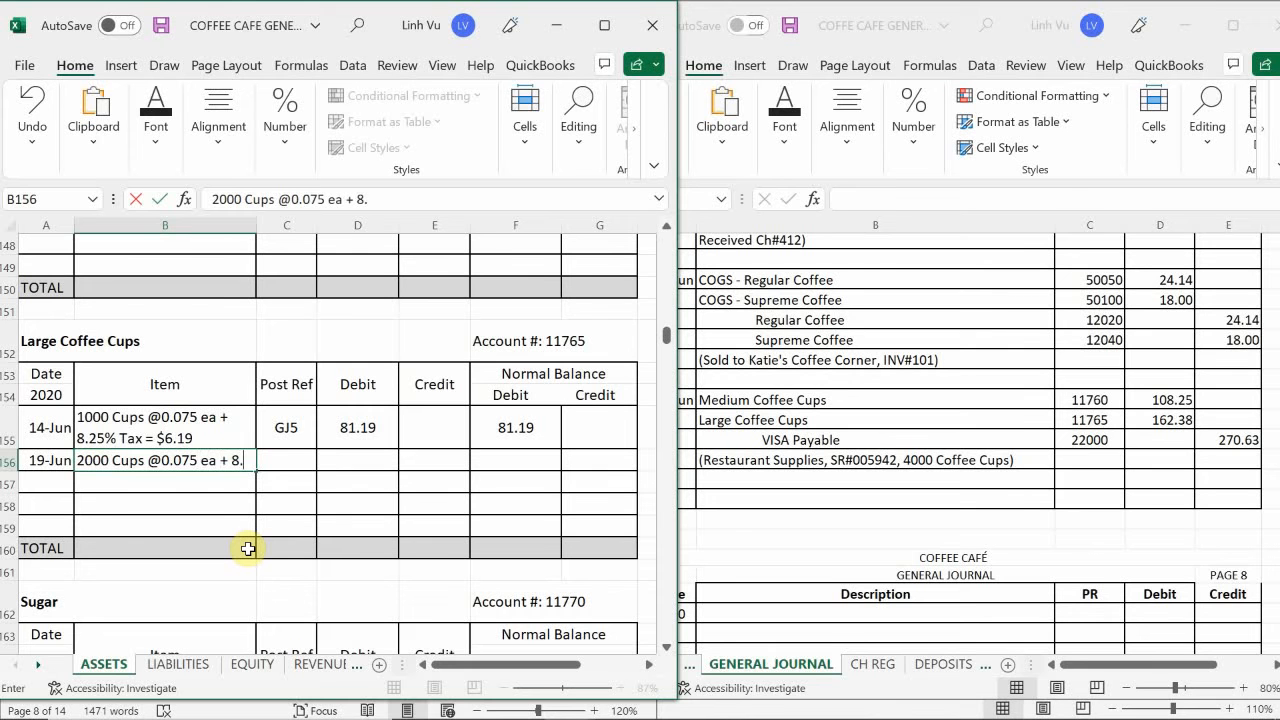
{"action": "type", "text": "25% T"}
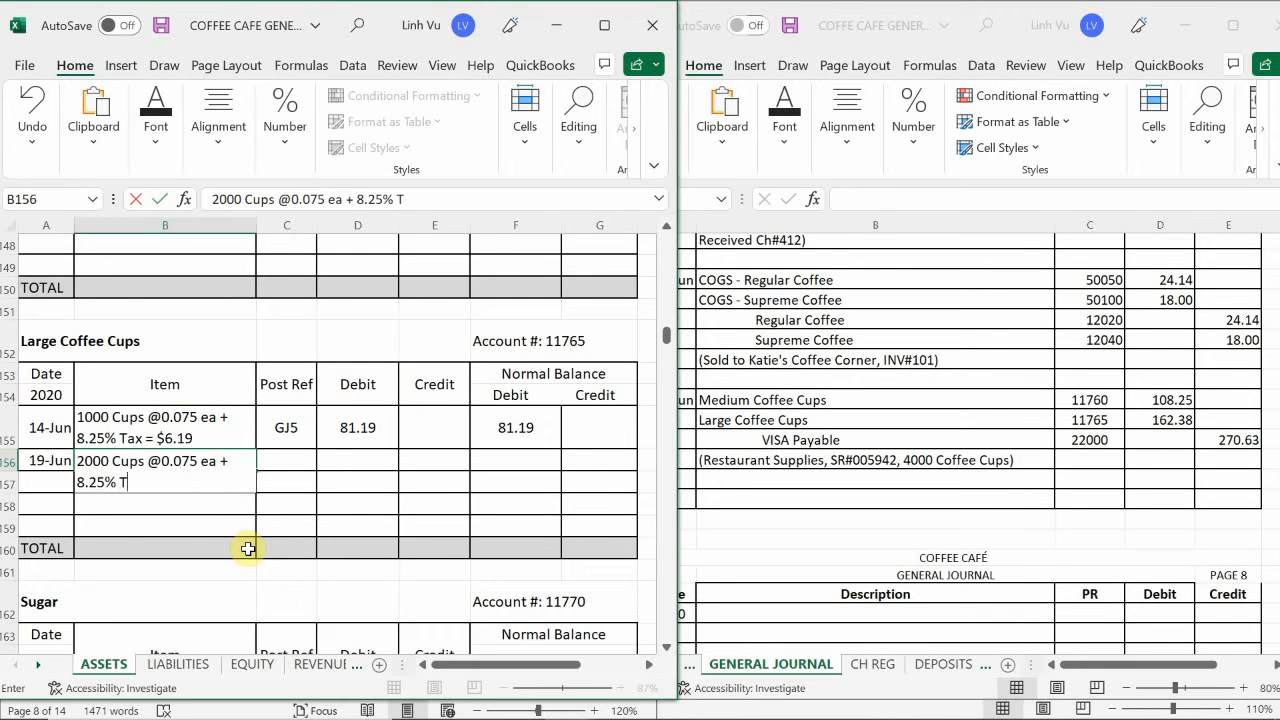
{"action": "type", "text": "ax = $12.38"}
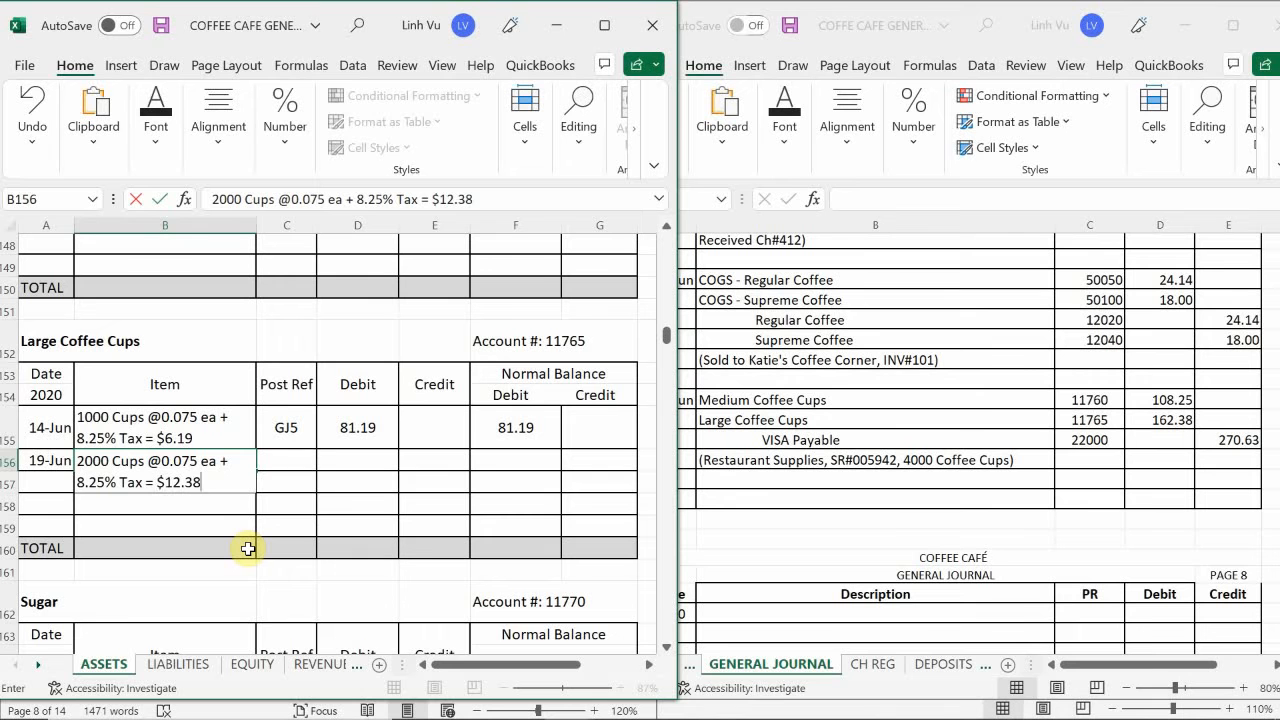
{"action": "key", "text": "Return"}
- Enter post reference GJ7 in C156 and a debit of 162.38 in D156 for the large cups purchase
{"action": "key", "text": "Up"}
{"action": "key", "text": "Right"}
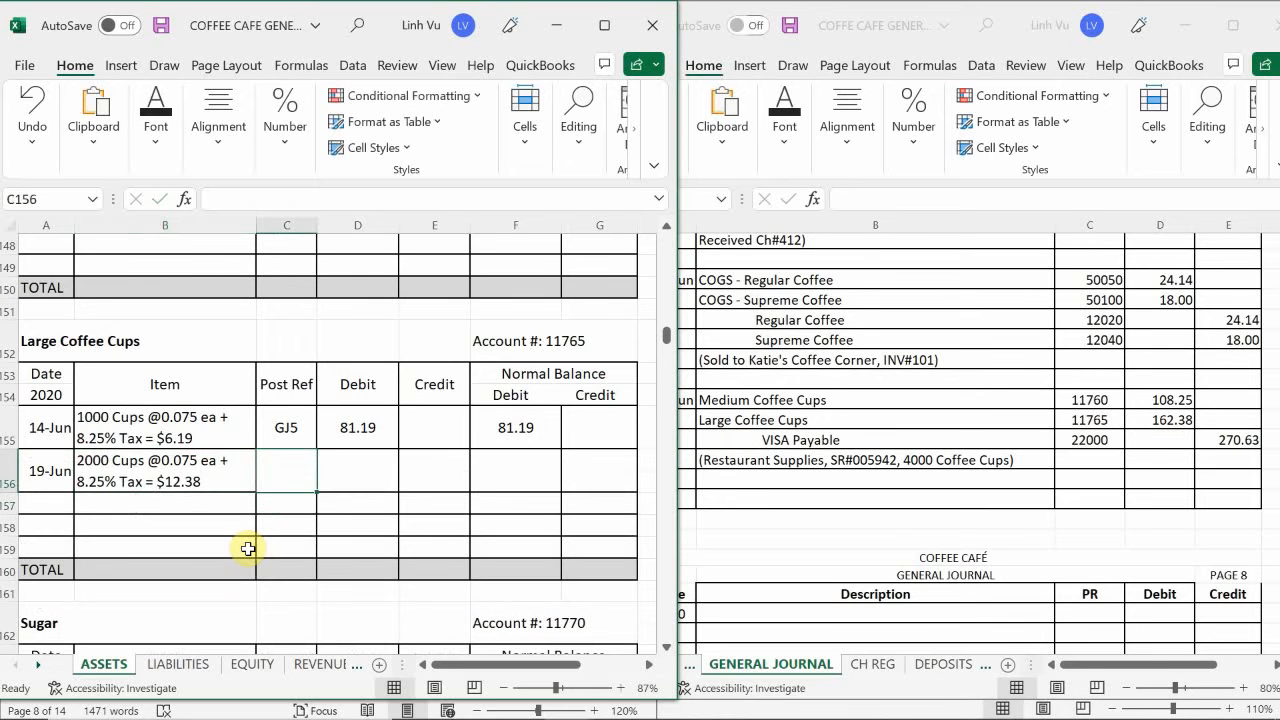
{"action": "type", "text": "GJ"}
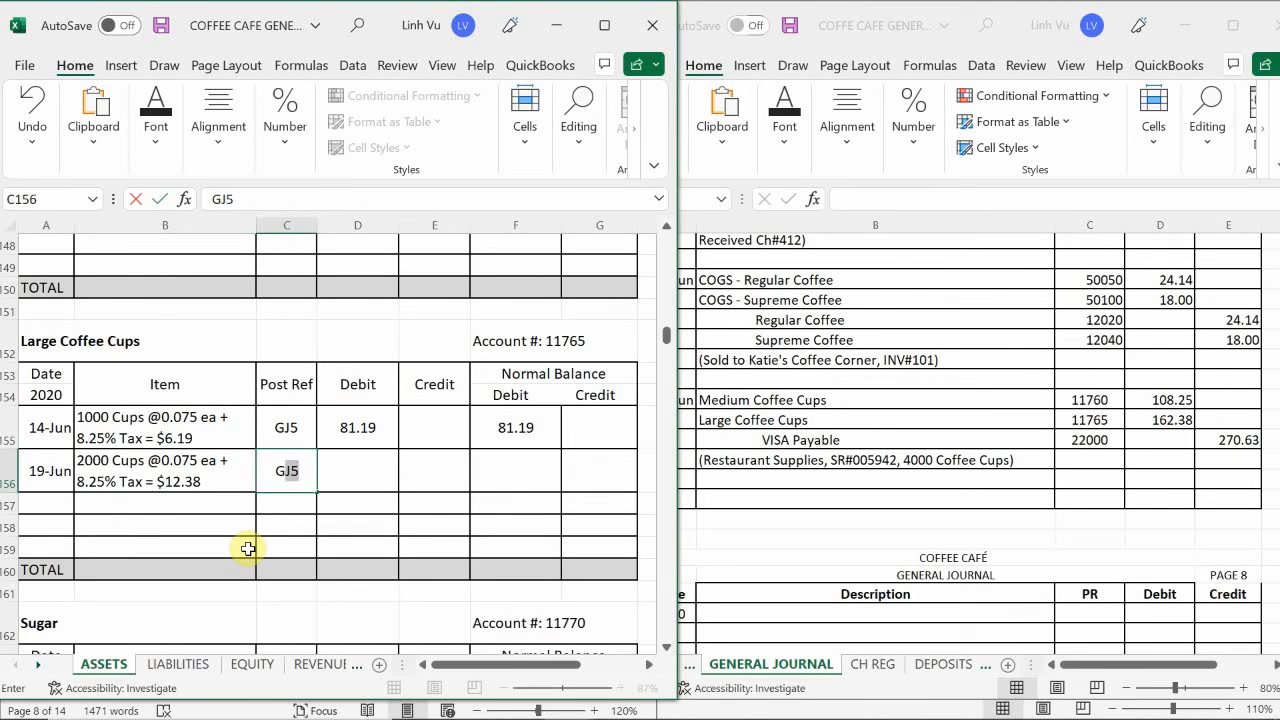
{"action": "type", "text": "7"}
{"action": "key", "text": "Return"}
{"action": "key", "text": "Up"}
{"action": "key", "text": "Right"}
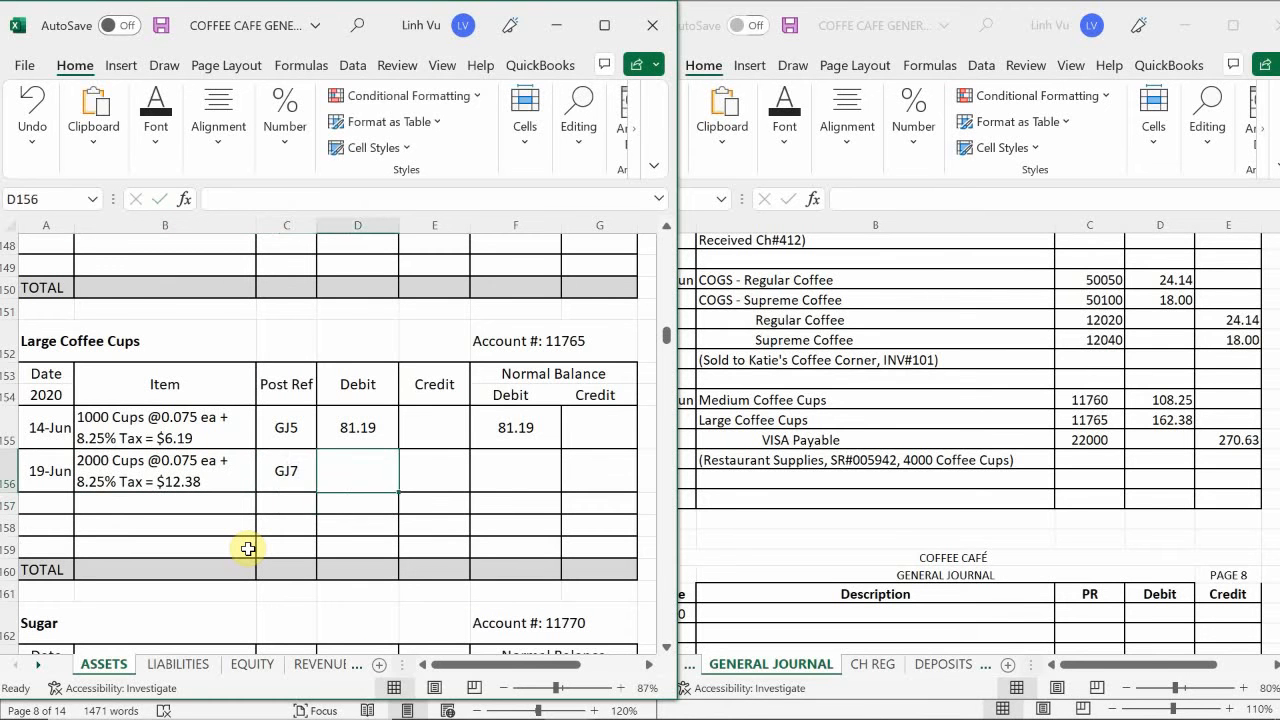
{"action": "type", "text": "162.38"}
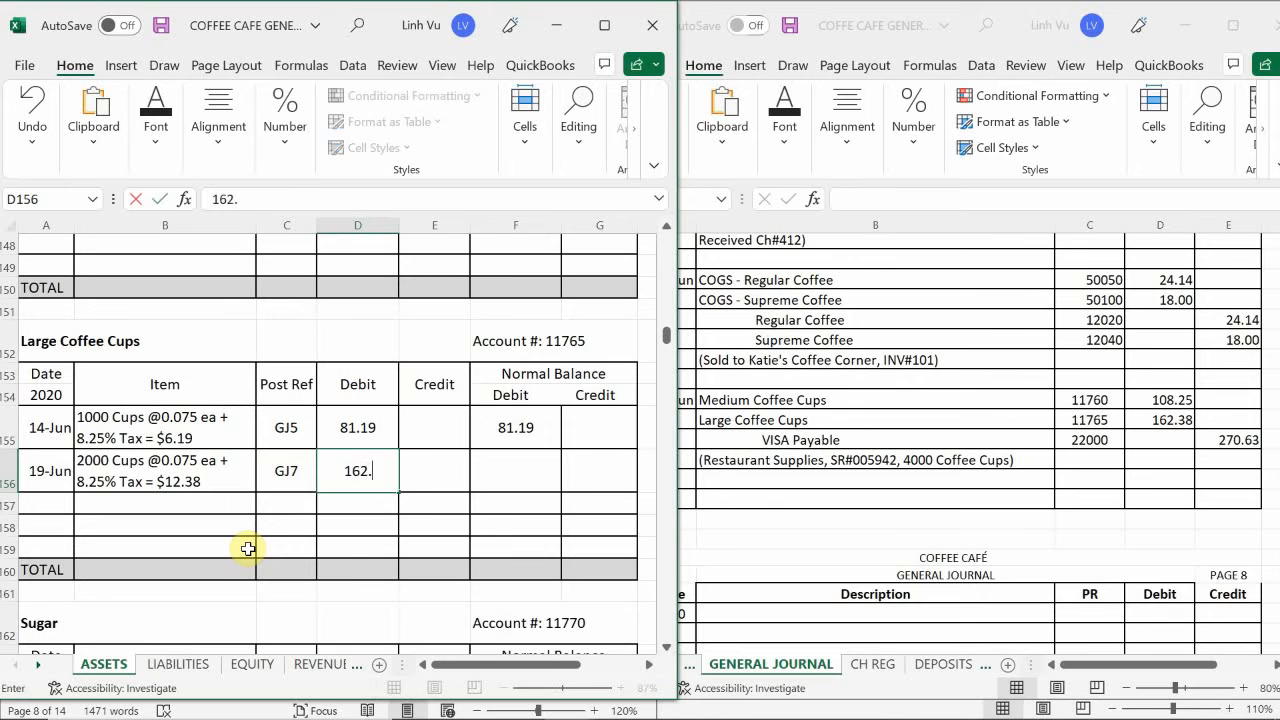
{"action": "key", "text": "Return"}
- Calculate the Large Coffee Cups running debit balance in F156 with the formula =F155+D156-E156
{"action": "key", "text": "Right"}
{"action": "key", "text": "Right"}
{"action": "key", "text": "Up"}
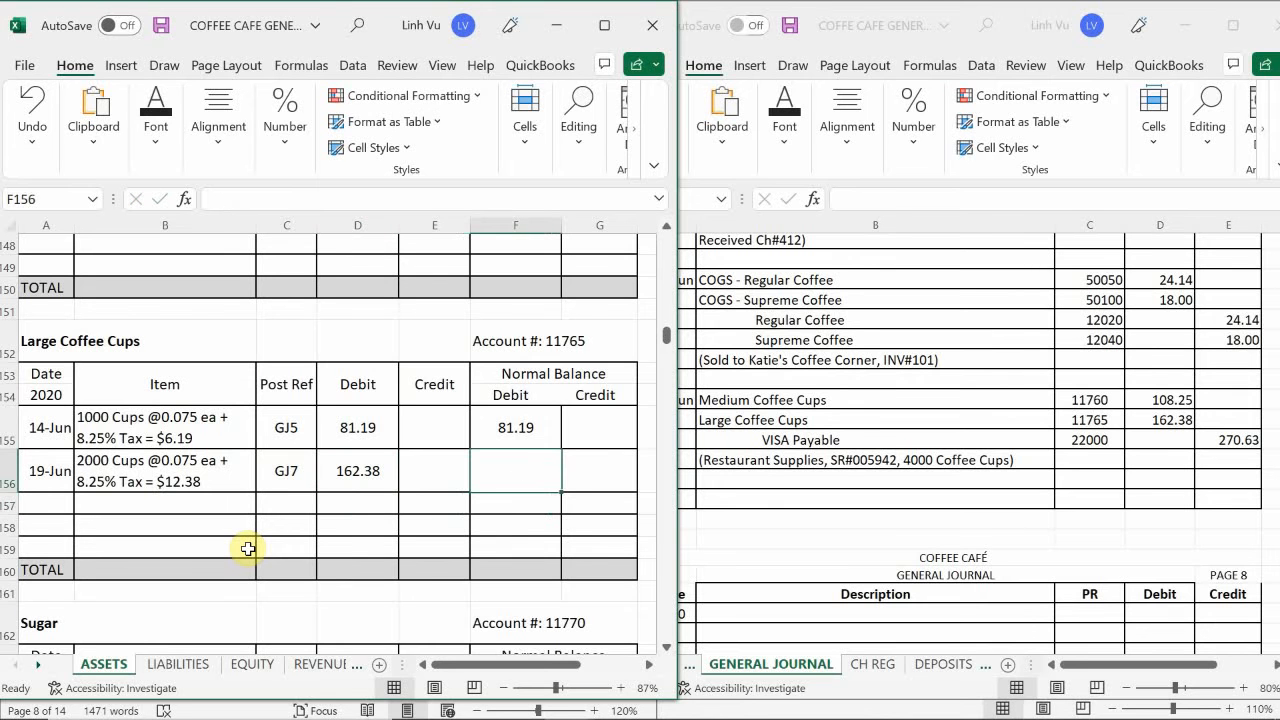
{"action": "type", "text": "="}
{"action": "key", "text": "Up"}
{"action": "type", "text": "+"}
{"action": "key", "text": "Left"}
{"action": "key", "text": "Left"}
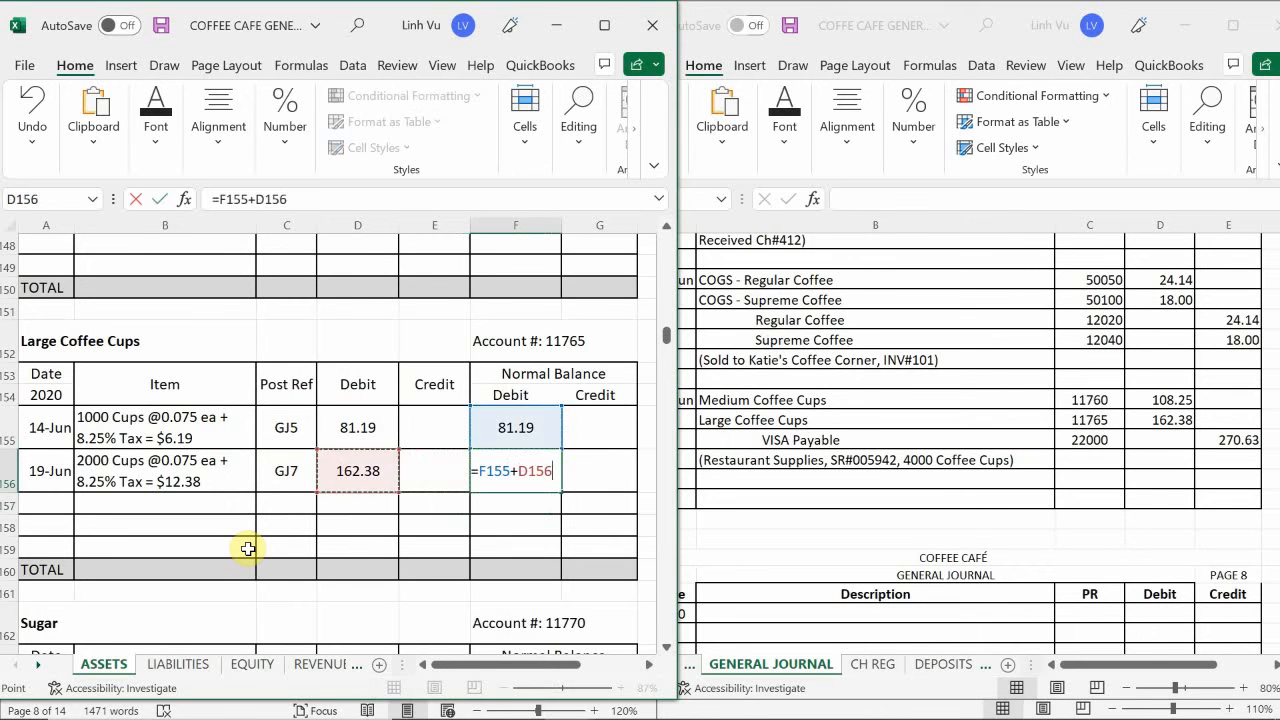
{"action": "type", "text": "-"}
{"action": "key", "text": "Left"}
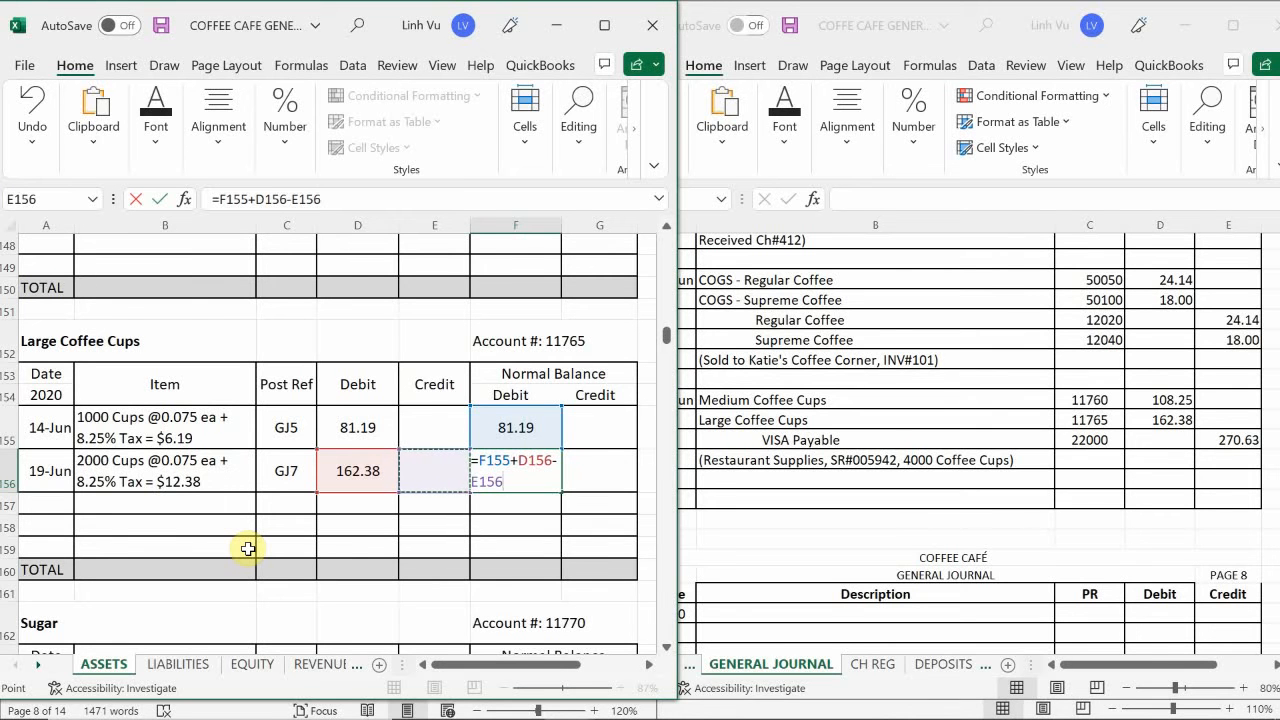
{"action": "key", "text": "Return"}
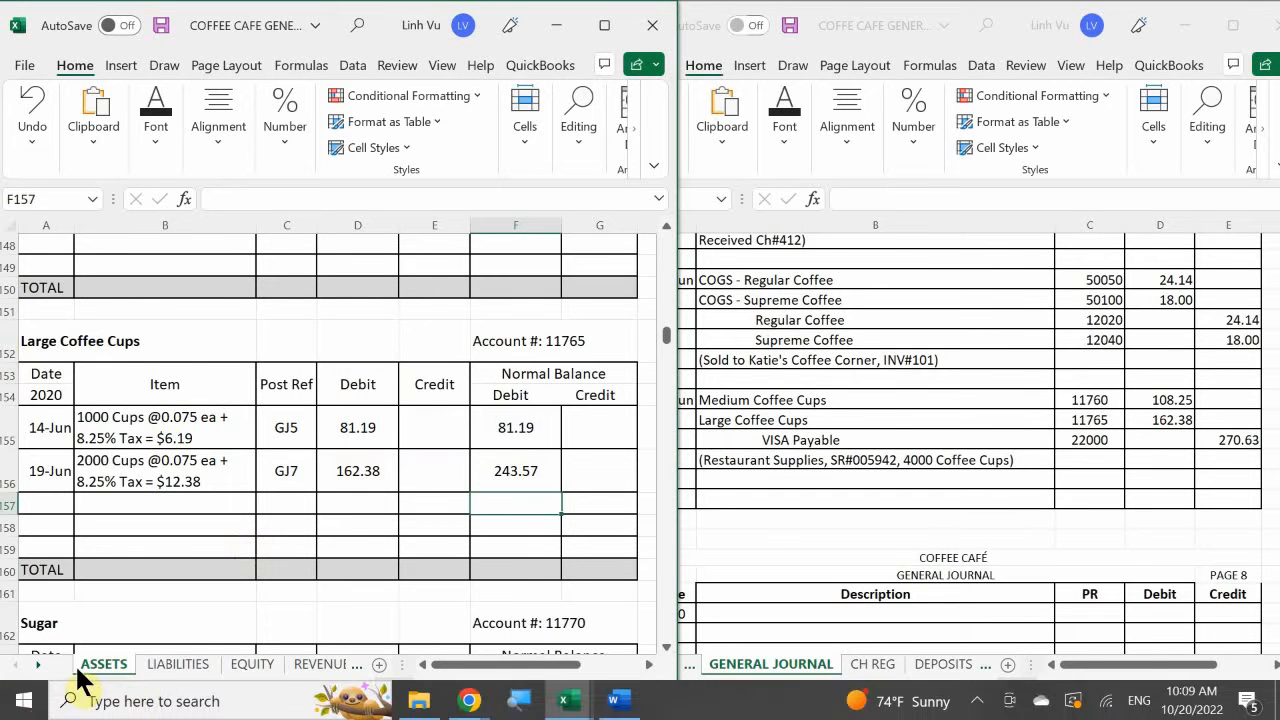
- Date a new entry 6/19 in A57 of the VISA PAYABLE account on the LIABILITIES sheet
{"action": "left_click", "coordinate": [172, 672]}
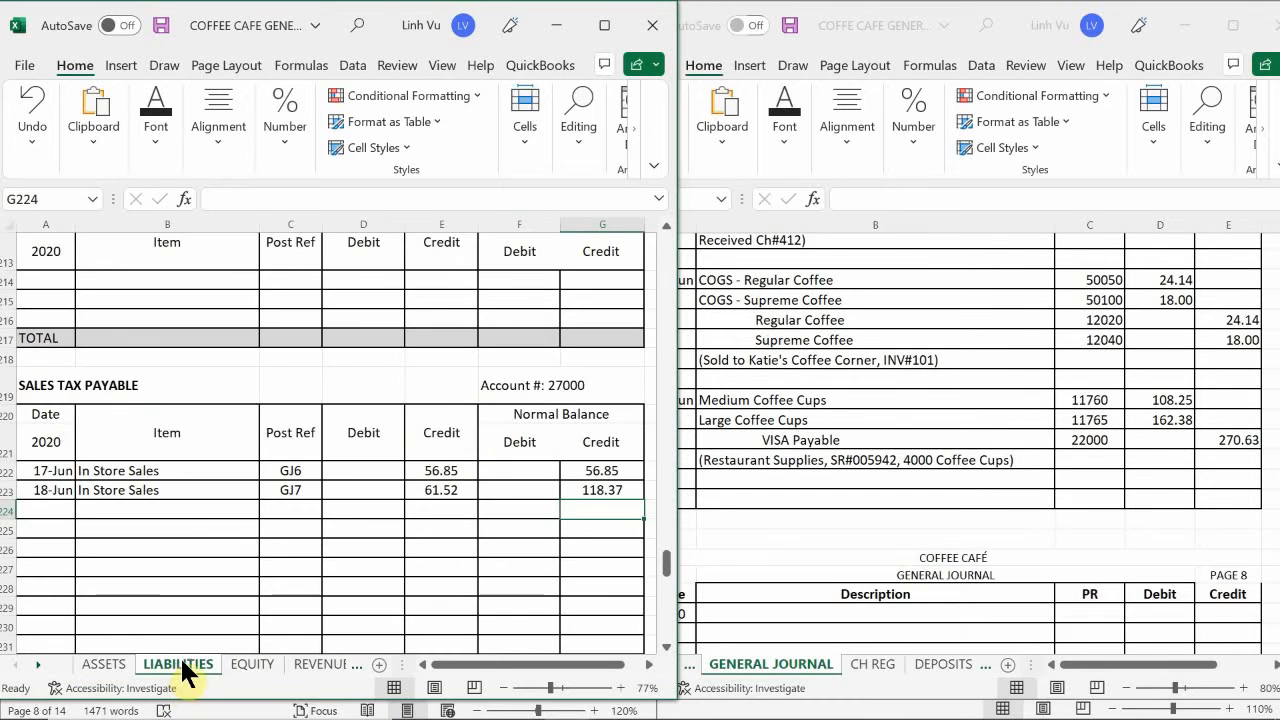
{"action": "left_click", "coordinate": [183, 397]}
{"action": "scroll", "coordinate": [185, 399], "scroll_direction": "up", "scroll_amount": 2}
{"action": "scroll", "coordinate": [184, 399], "scroll_direction": "up", "scroll_amount": 20}
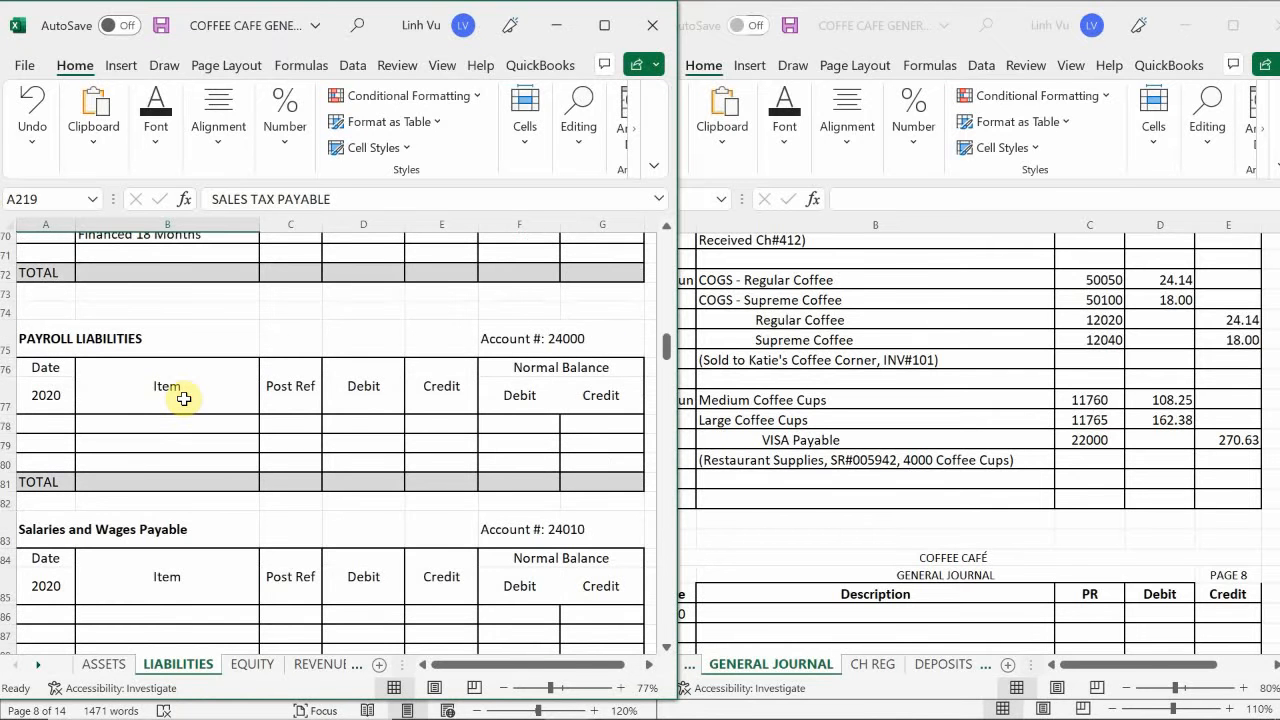
{"action": "scroll", "coordinate": [184, 399], "scroll_direction": "up", "scroll_amount": 20}
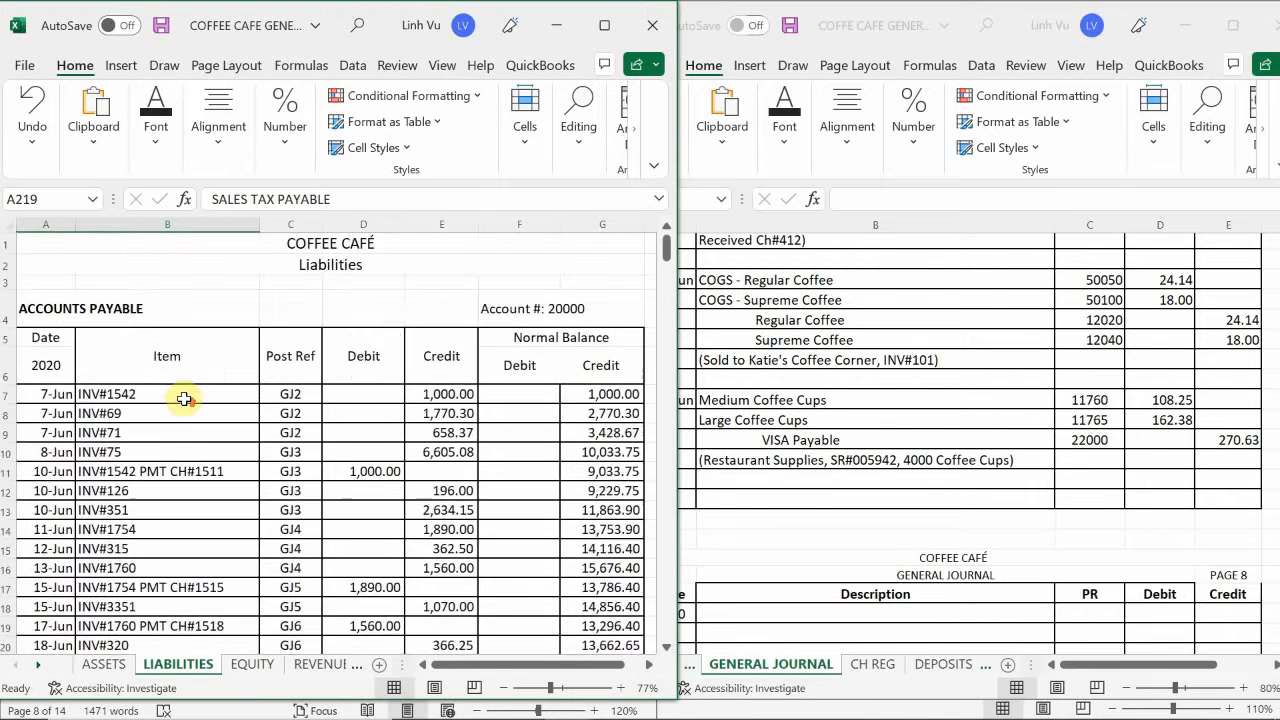
{"action": "scroll", "coordinate": [184, 399], "scroll_direction": "down", "scroll_amount": 4}
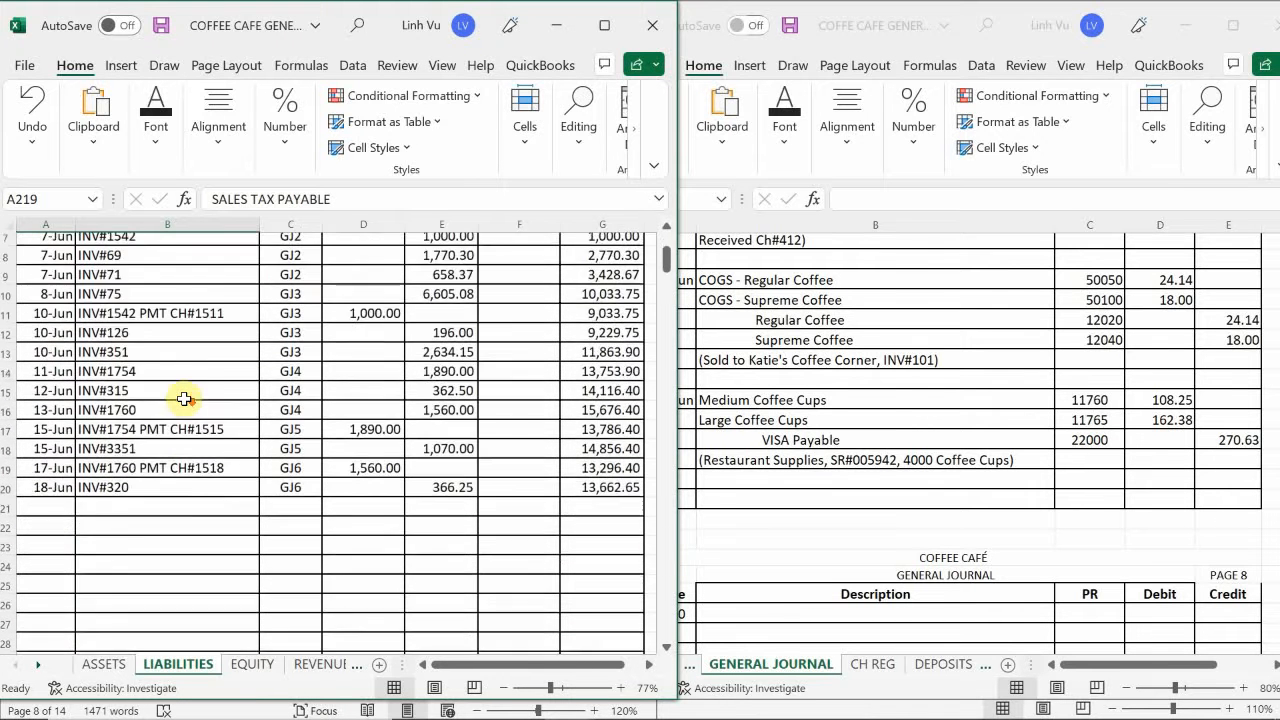
{"action": "scroll", "coordinate": [172, 400], "scroll_direction": "down", "scroll_amount": 10}
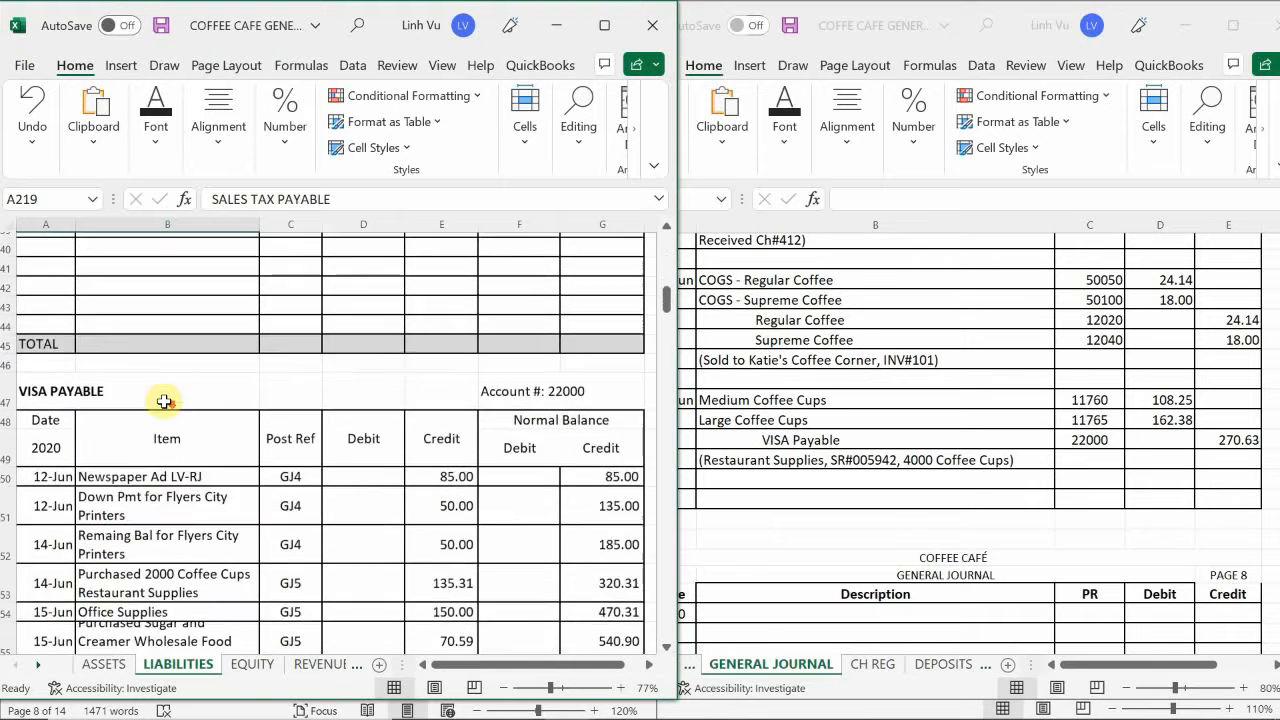
{"action": "scroll", "coordinate": [164, 401], "scroll_direction": "down", "scroll_amount": 3}
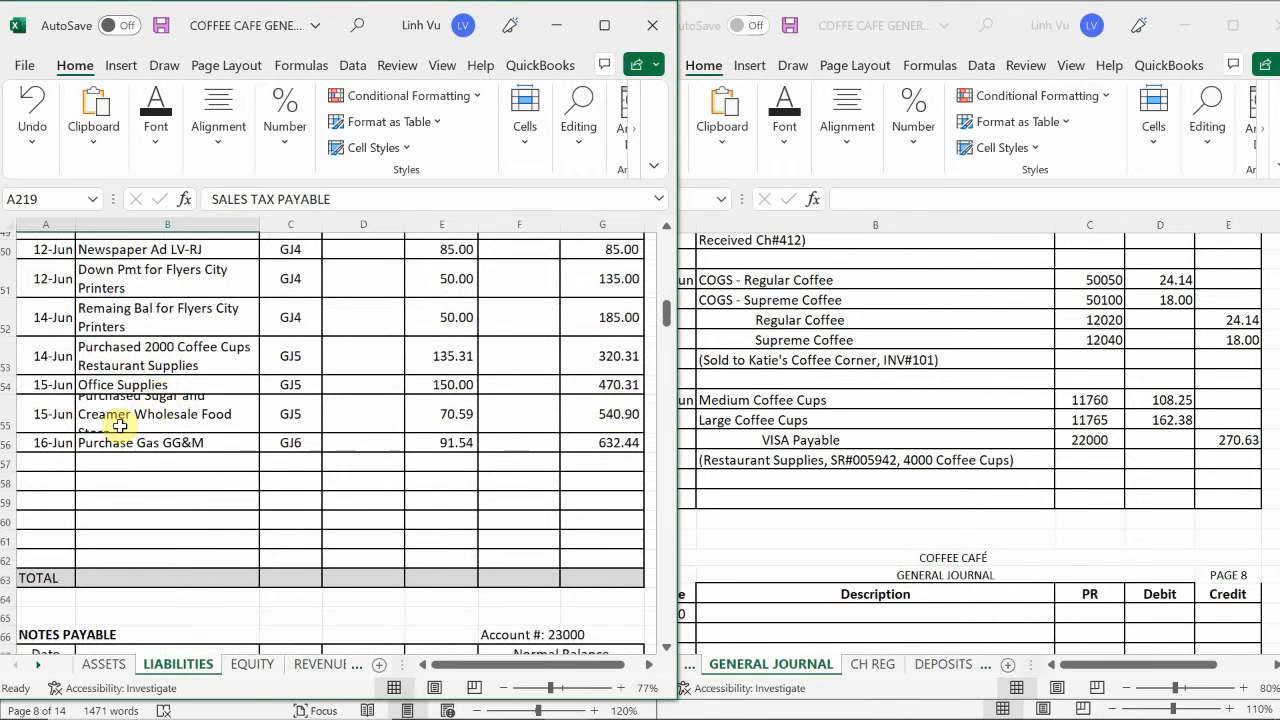
{"action": "left_click", "coordinate": [43, 464]}
{"action": "type", "text": "6/"}
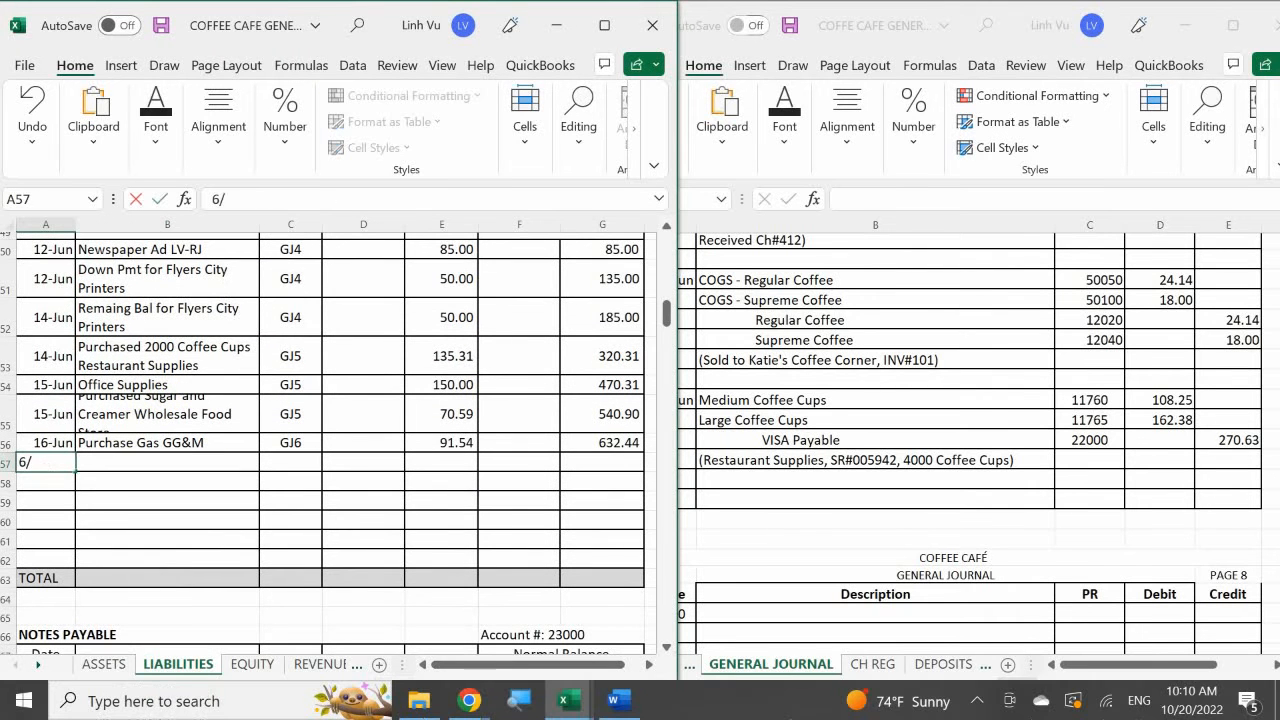
{"action": "type", "text": "19"}
{"action": "key", "text": "Return"}
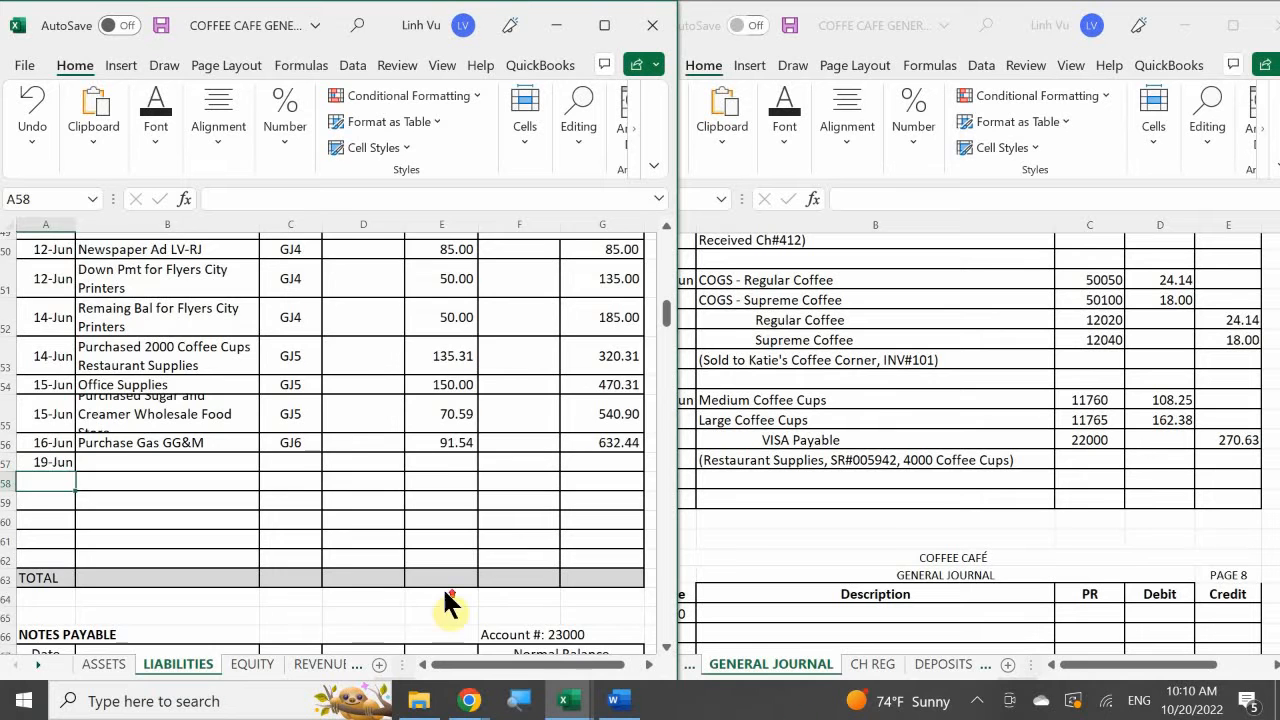
- Describe the VISA Payable entry in B57 as "Purchased 4000 Coffee Cups Restaurant Supplies"
{"action": "scroll", "coordinate": [447, 603], "scroll_direction": "up", "scroll_amount": 1}
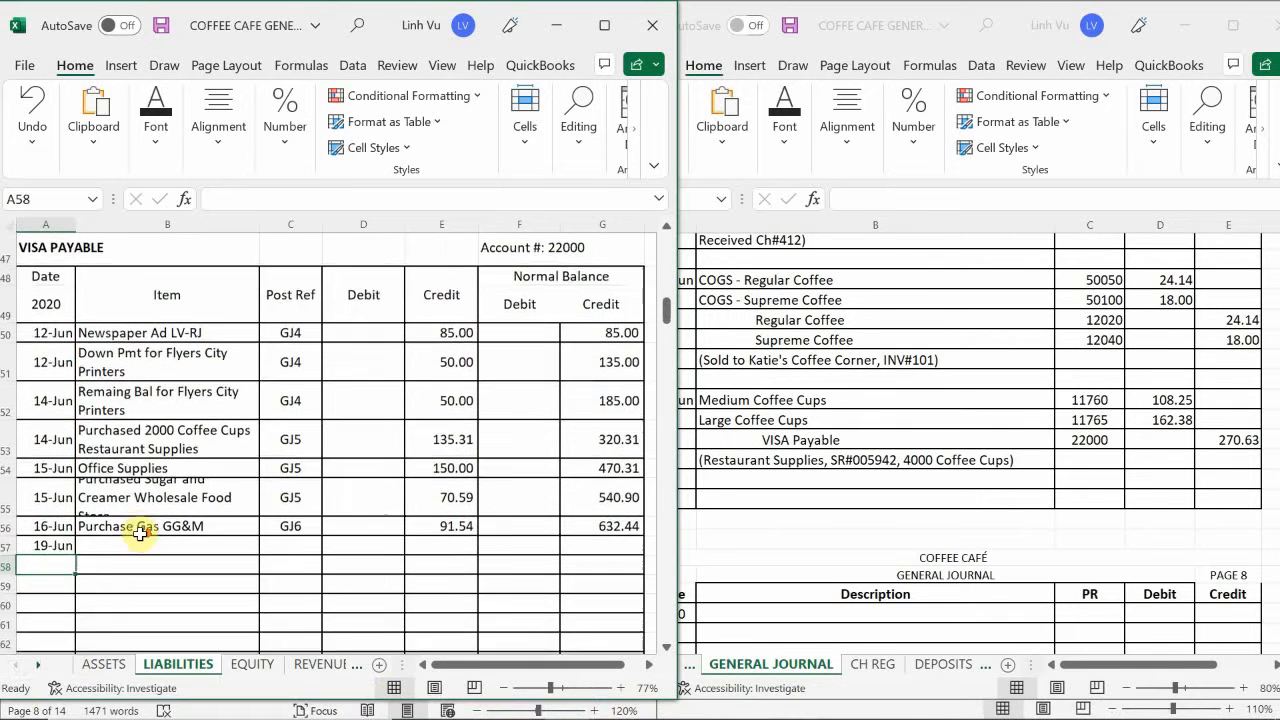
{"action": "scroll", "coordinate": [134, 529], "scroll_direction": "down", "scroll_amount": 1}
{"action": "left_click", "coordinate": [117, 504]}
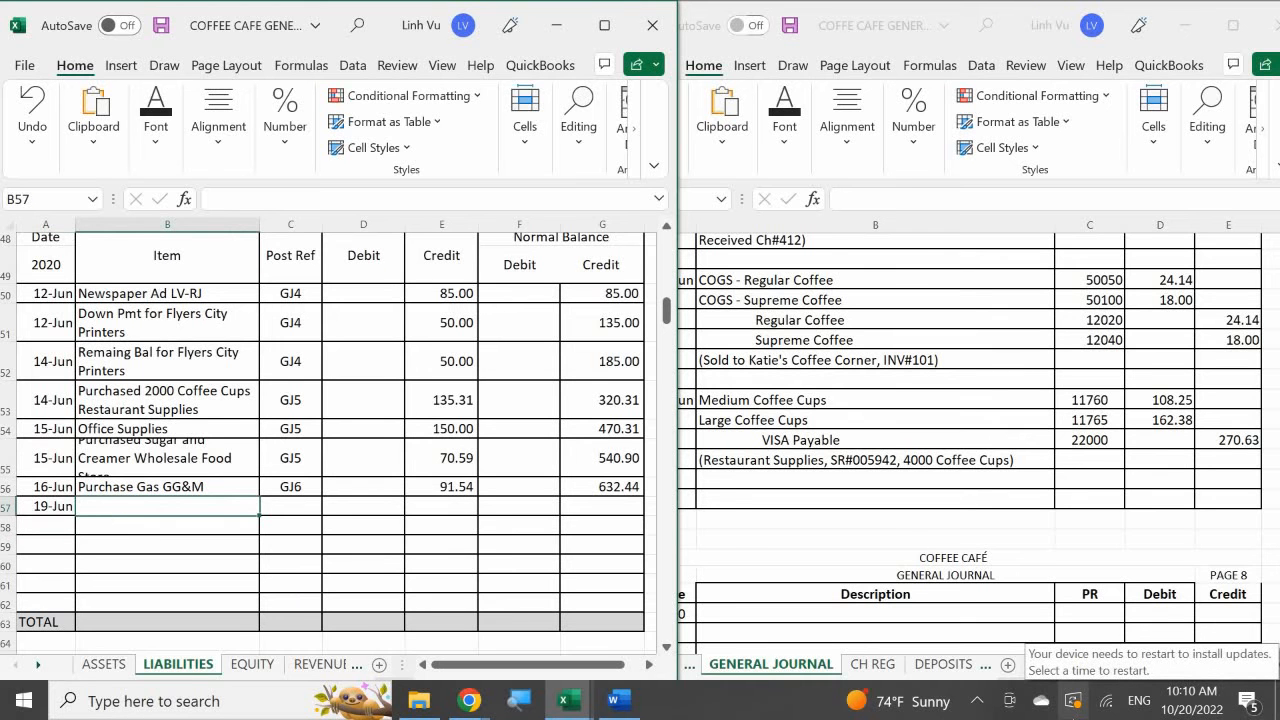
{"action": "type", "text": "Pu"}
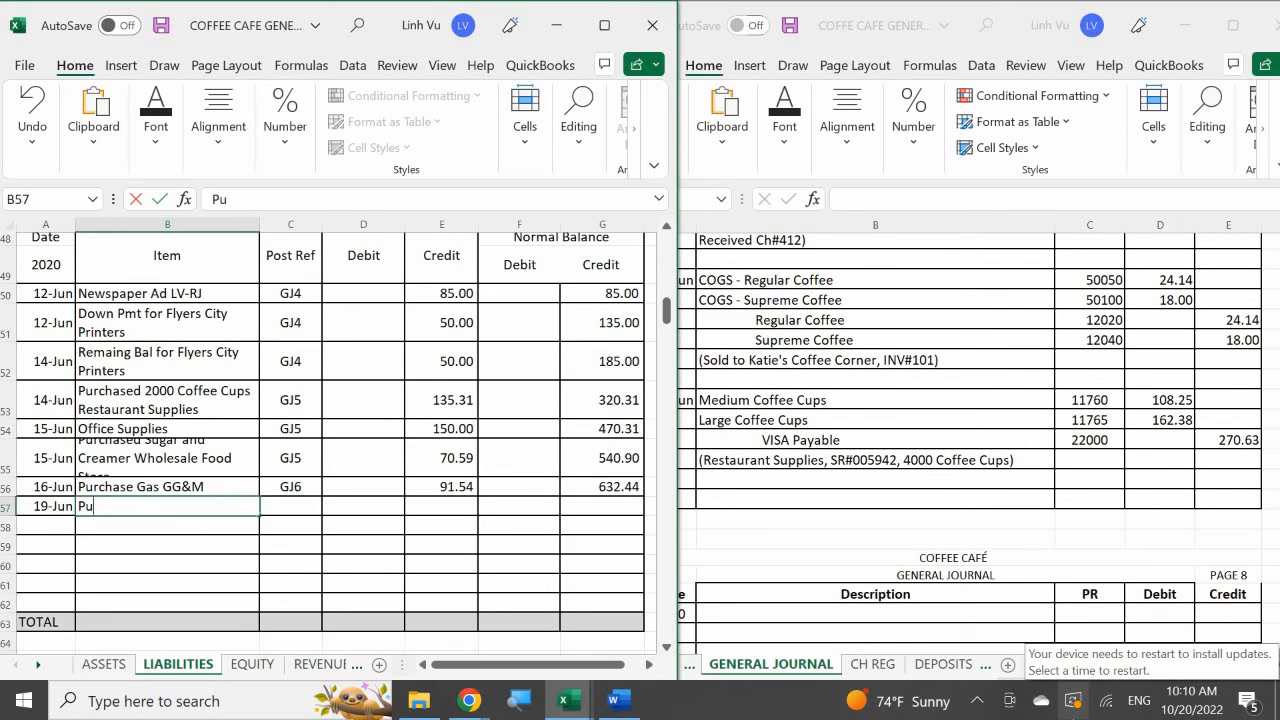
{"action": "type", "text": "rchased 4000"}
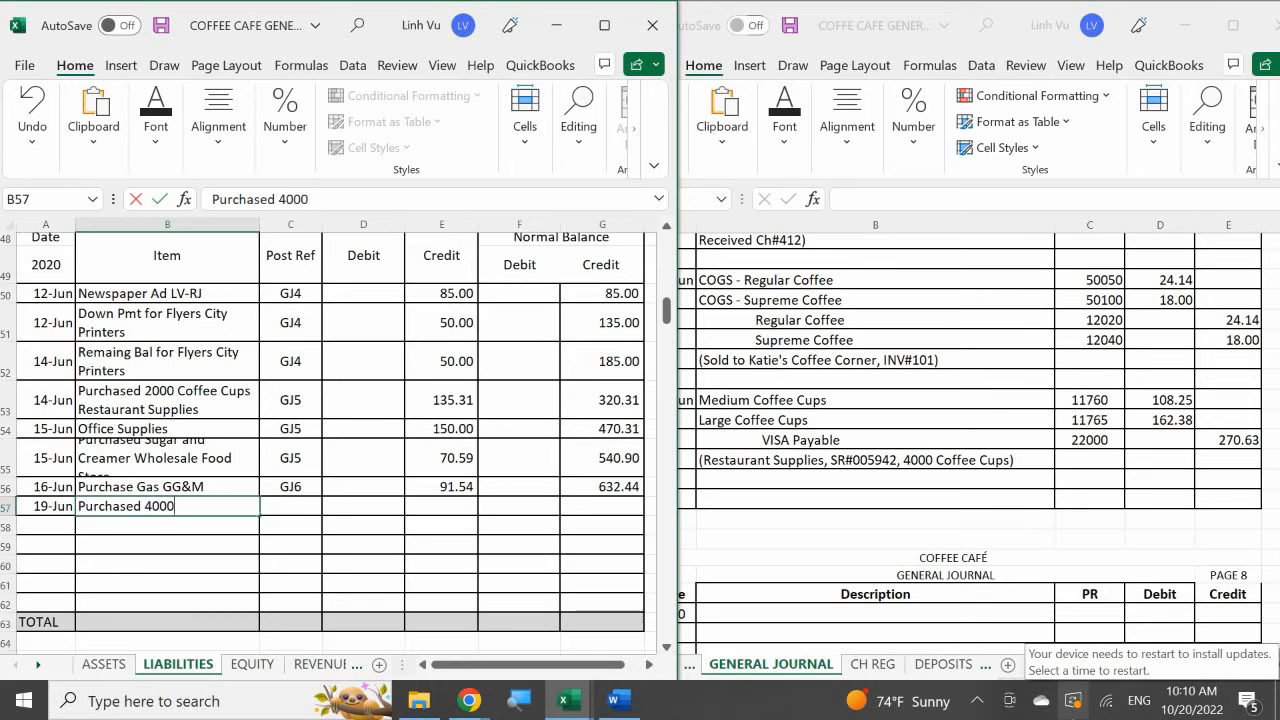
{"action": "type", "text": " C"}
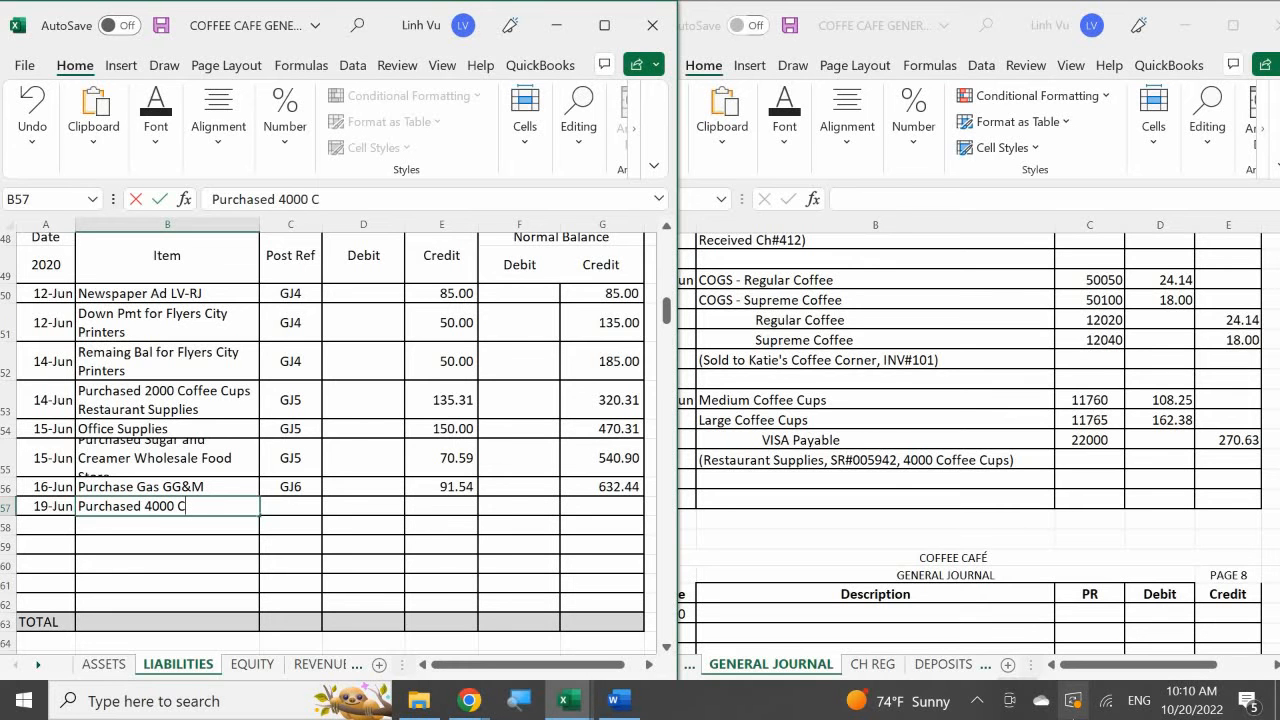
{"action": "type", "text": "offee Cups R"}
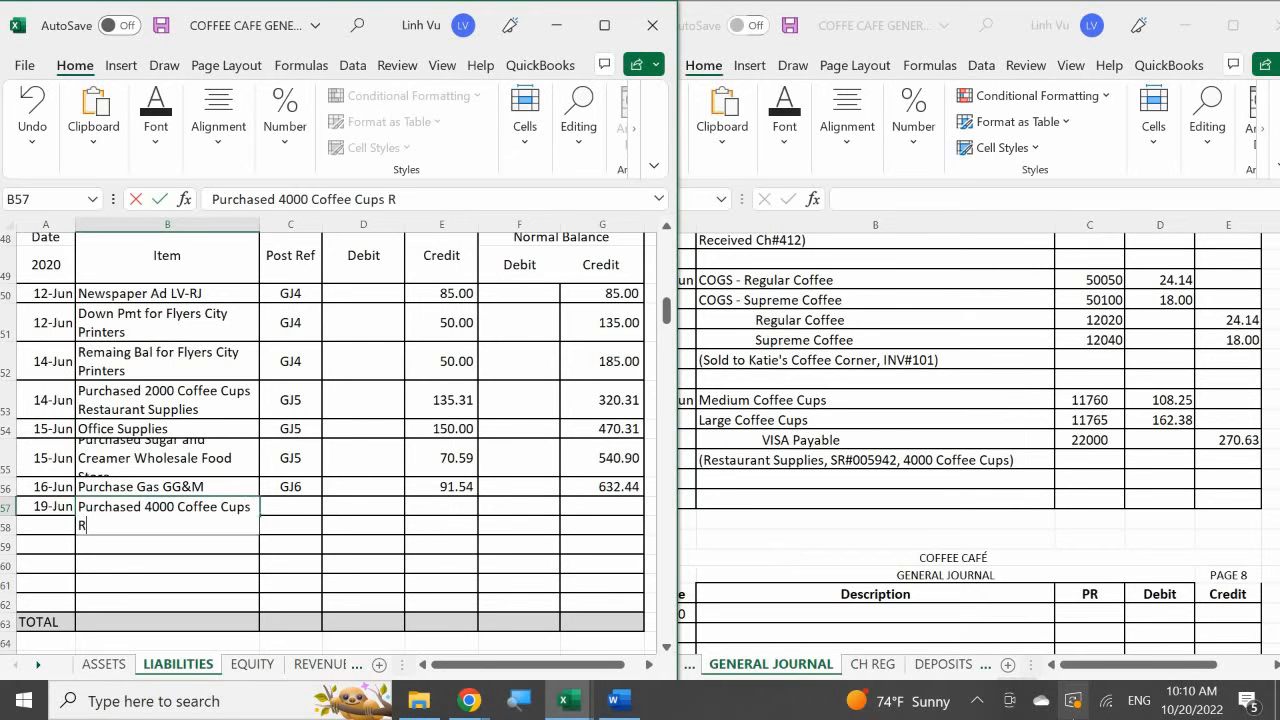
{"action": "type", "text": "estaurant s"}
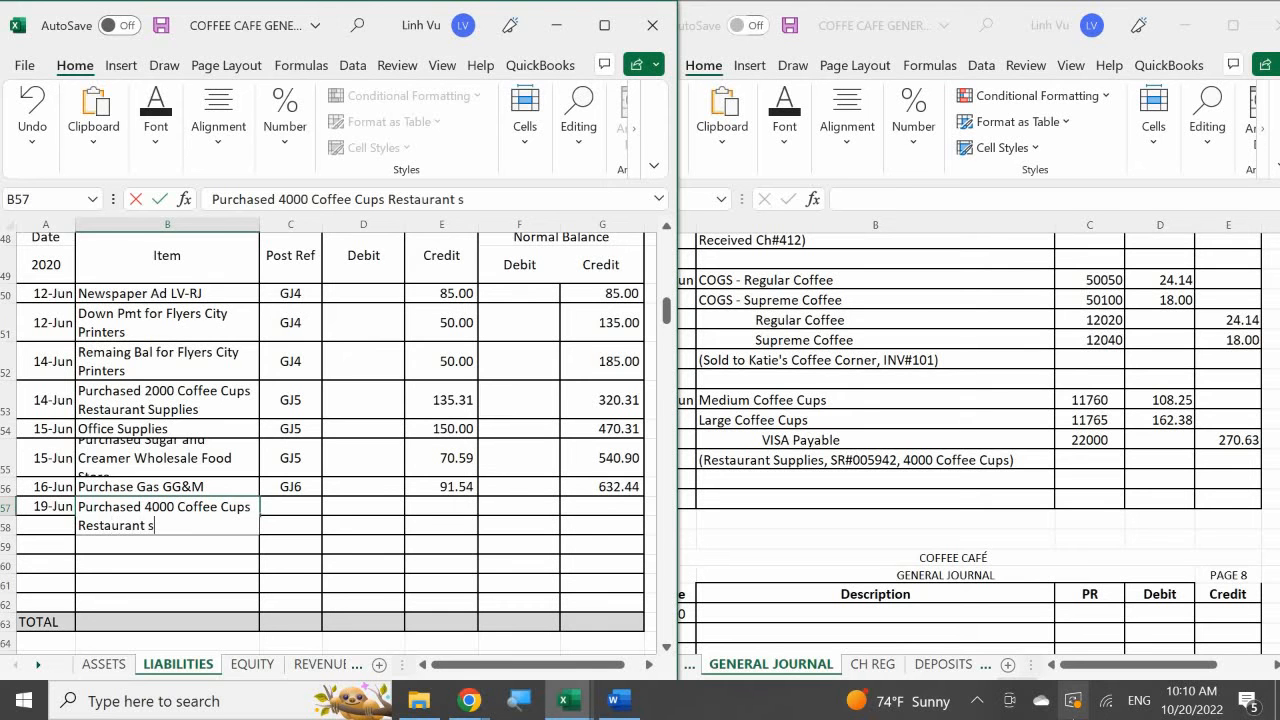
{"action": "key", "text": "BackSpace"}
{"action": "type", "text": "Sy"}
{"action": "key", "text": "BackSpace"}
{"action": "type", "text": "upplies"}
{"action": "key", "text": "ctrl+Return"}
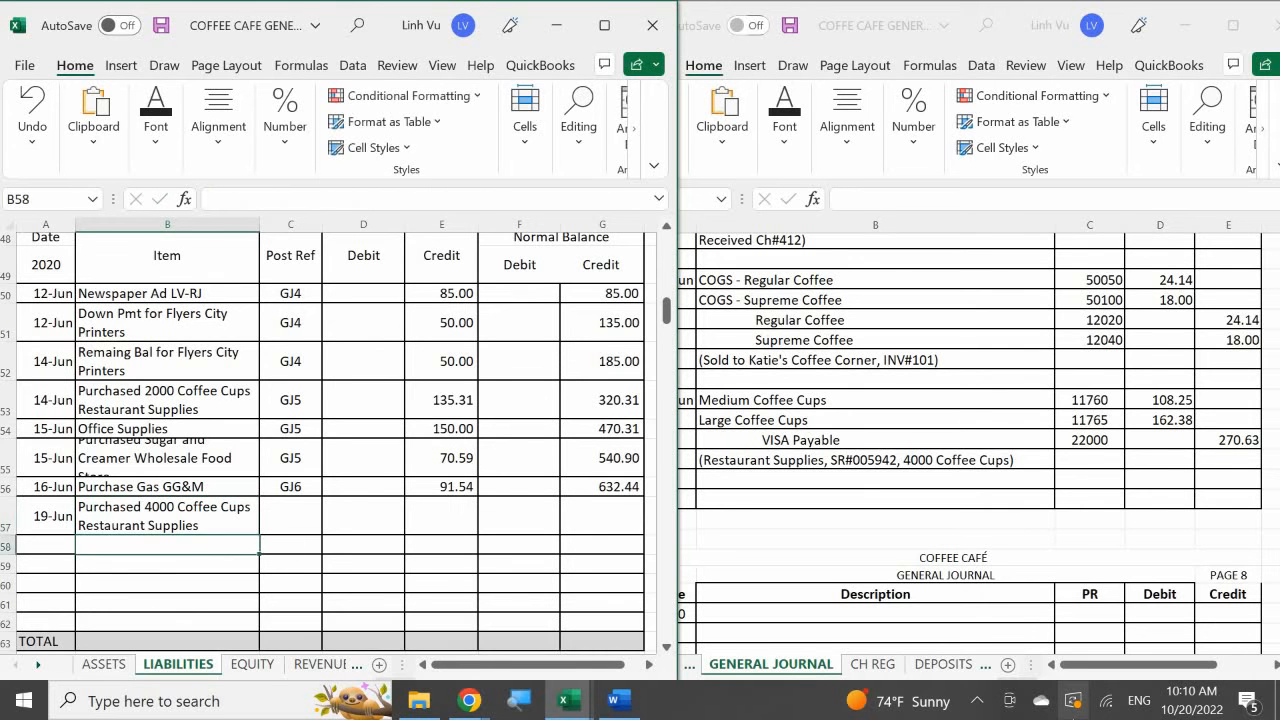
- Enter post reference GJ7 in C57 and a credit of 270.63 in E57 for the VISA Payable cups purchase
{"action": "key", "text": "Up"}
{"action": "key", "text": "Right"}
{"action": "type", "text": "GJ"}
{"action": "key", "text": "Return"}
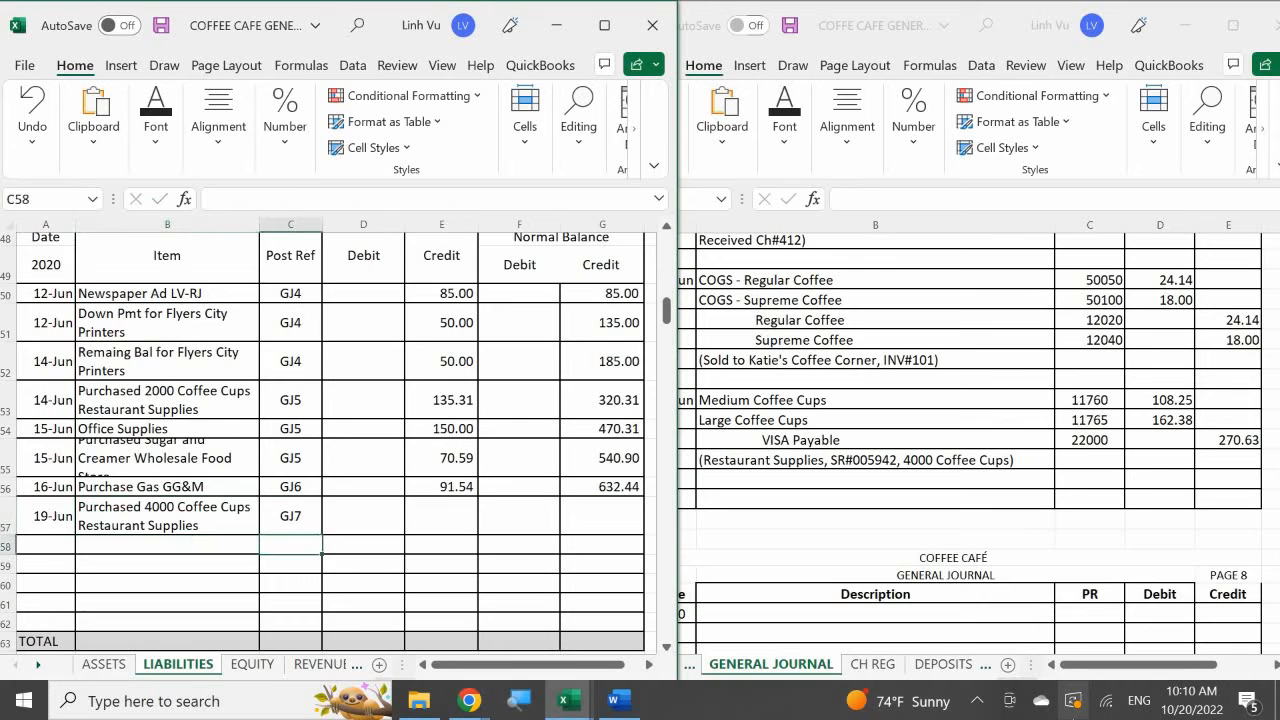
{"action": "key", "text": "Right"}
{"action": "key", "text": "Up"}
{"action": "key", "text": "Right"}
{"action": "type", "text": "270.63"}
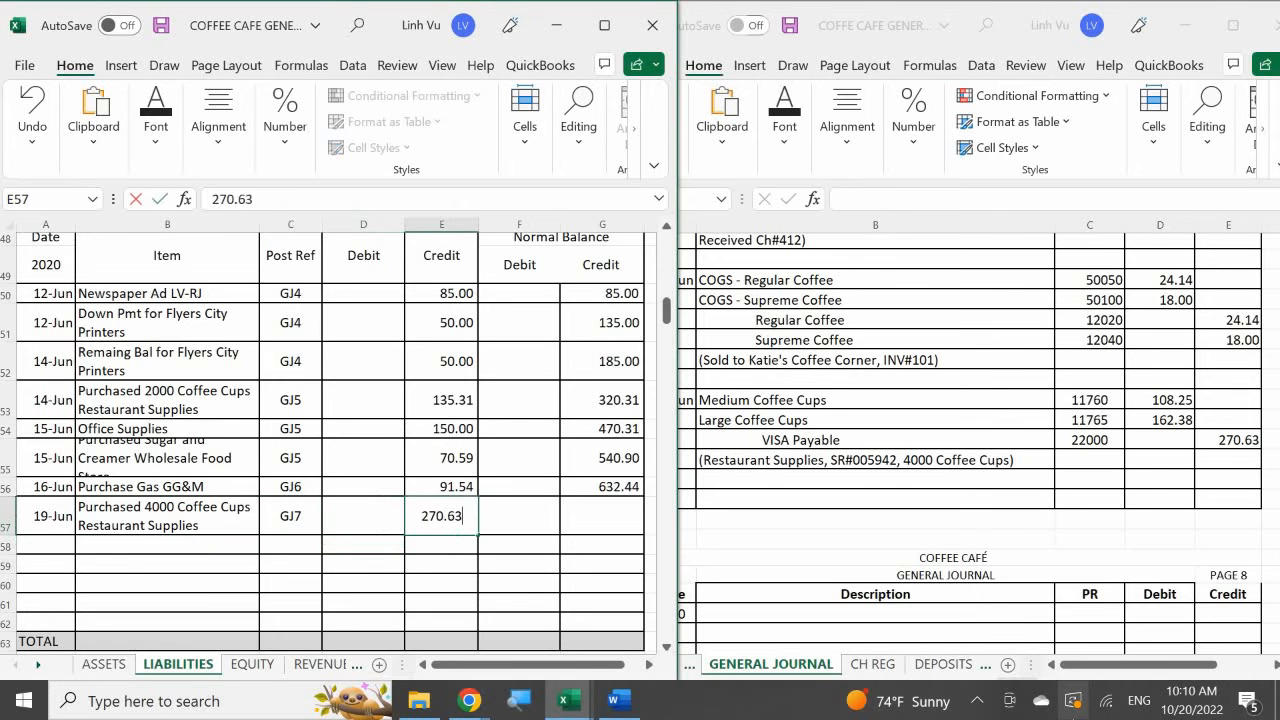
{"action": "key", "text": "Return"}
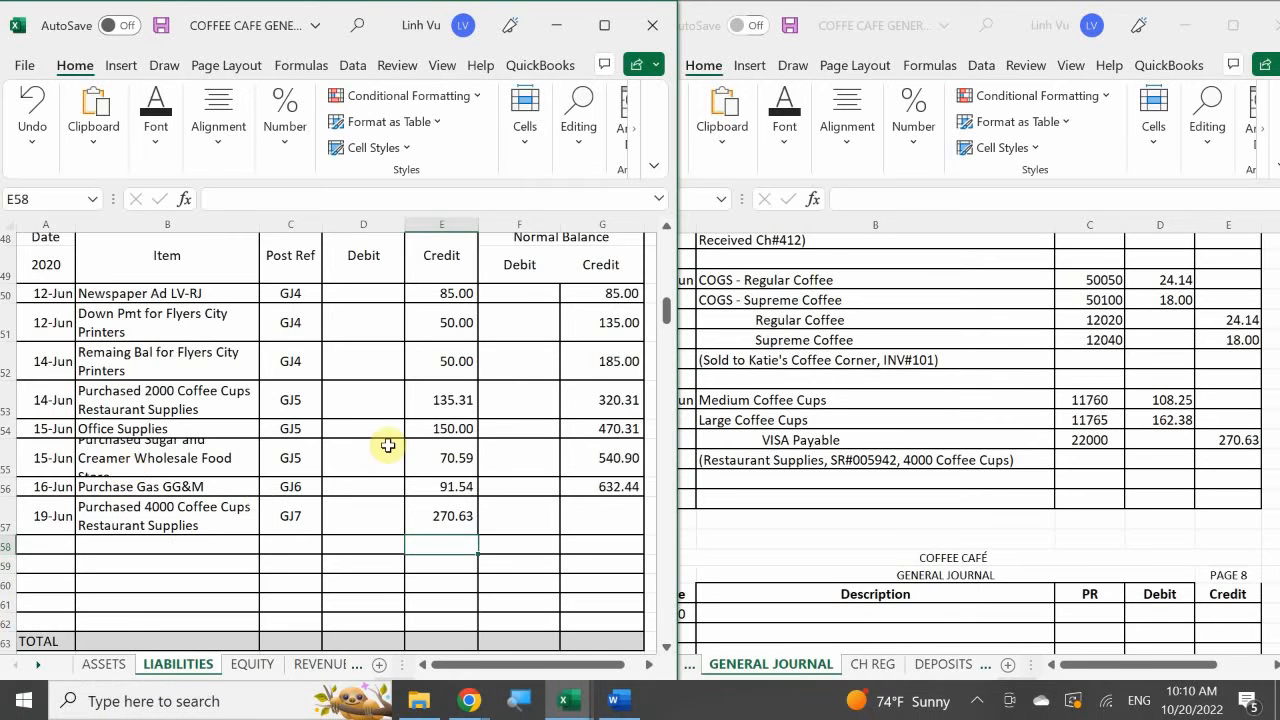
- Fill the VISA Payable running credit balance formula from G56 down into G57
{"action": "left_click", "coordinate": [600, 487]}
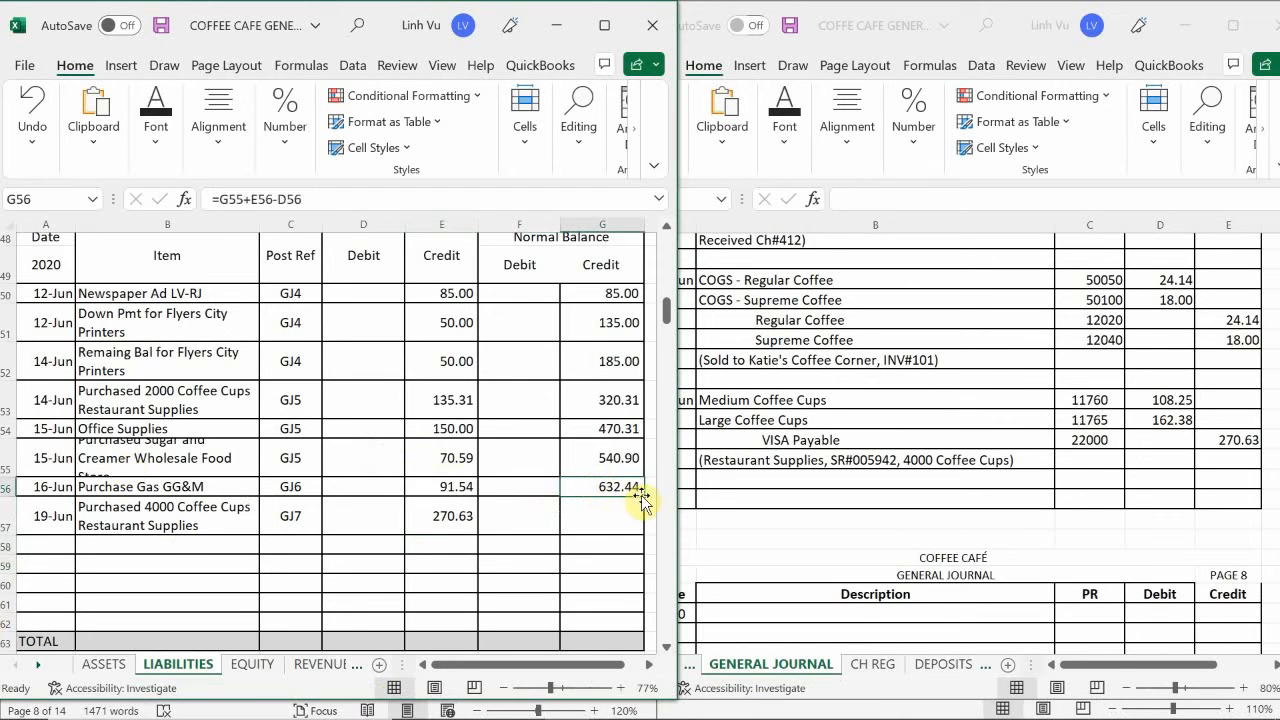
{"action": "left_click_drag", "start_coordinate": [642, 491], "coordinate": [641, 515]}
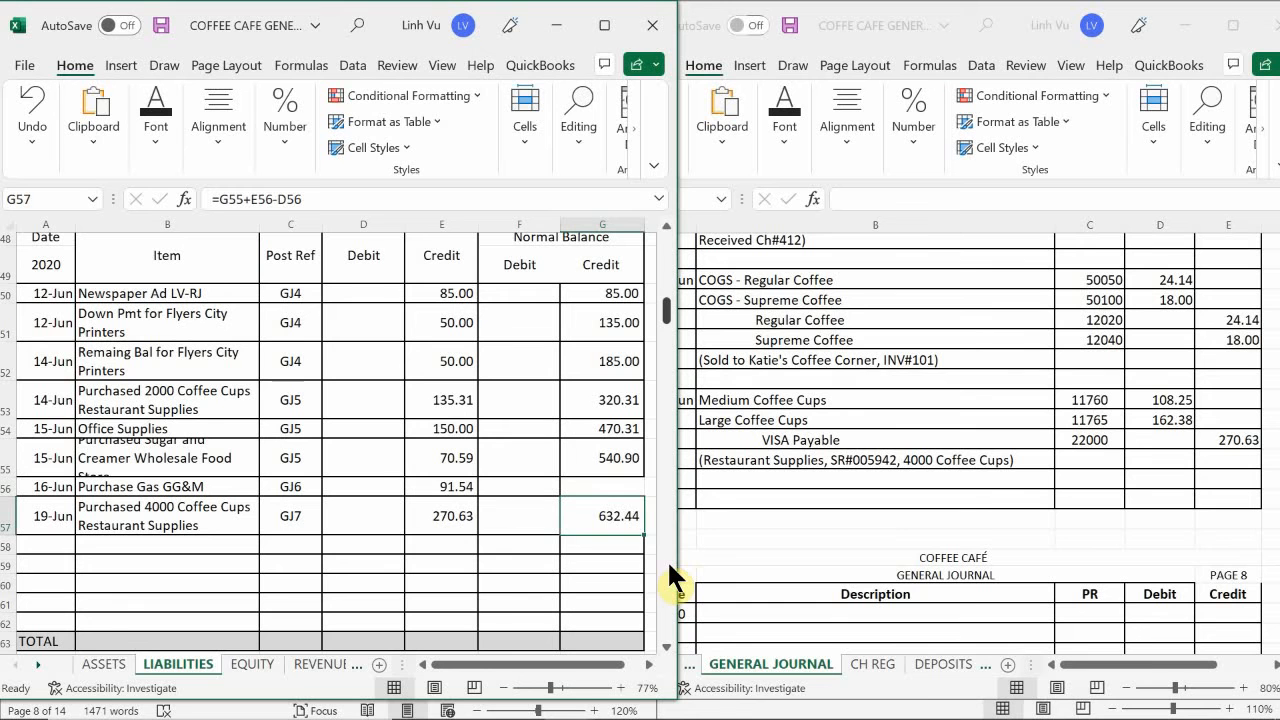
{"action": "key", "text": "ctrl+z"}
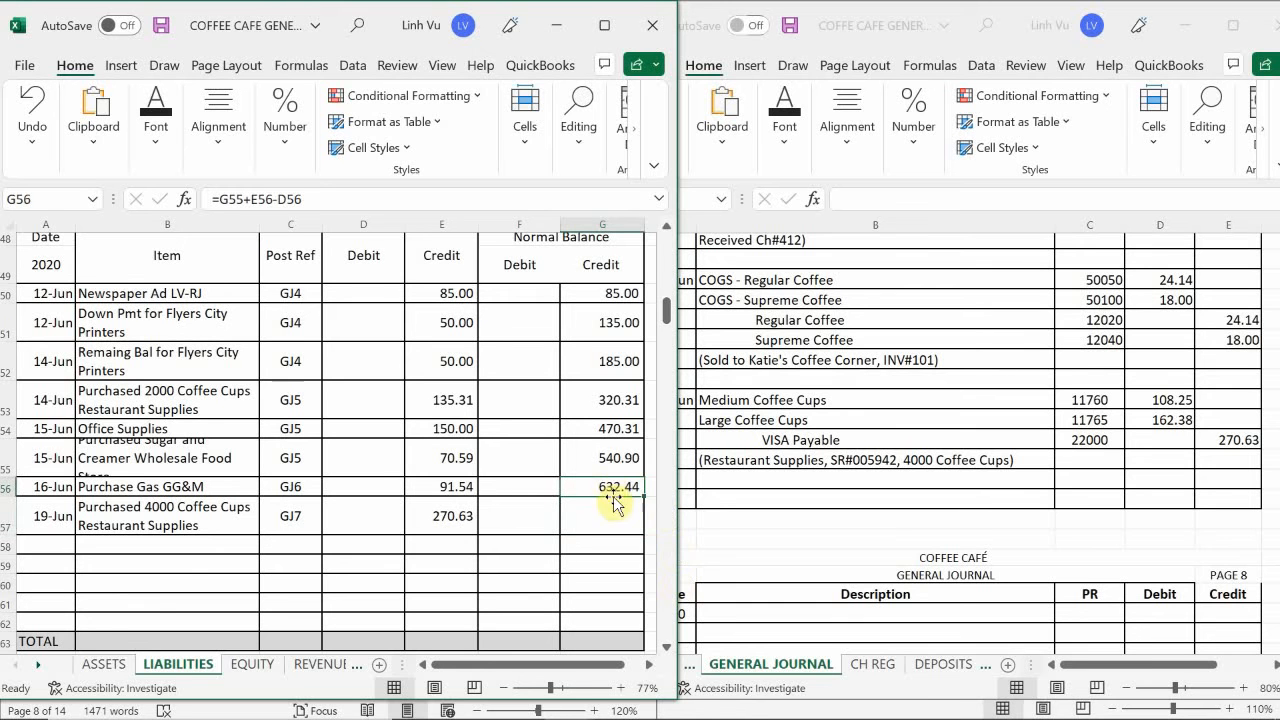
{"action": "left_click_drag", "start_coordinate": [643, 495], "coordinate": [643, 527]}
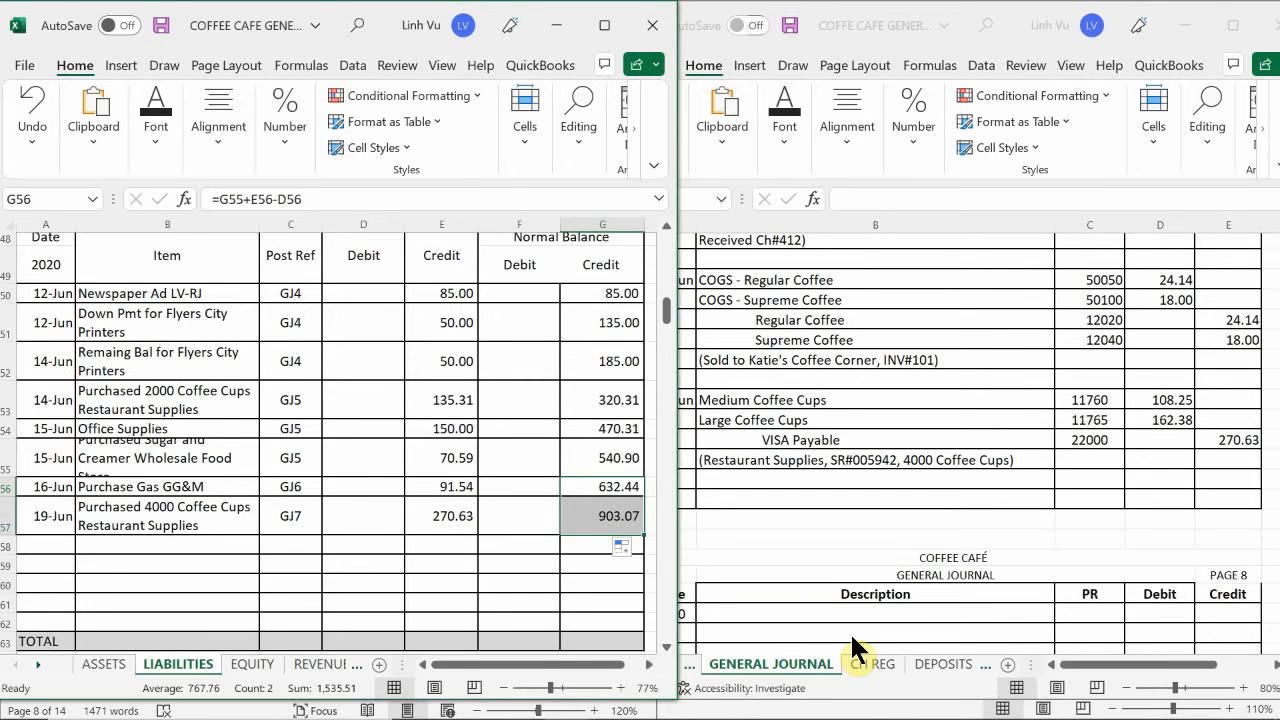
- Switch to the COFFEE CAFE SUBSIDIARY LEDGER 8.8 ANSWERS workbook and open its VENDORS sheet
{"action": "scroll", "coordinate": [218, 420], "scroll_direction": "up", "scroll_amount": 1}
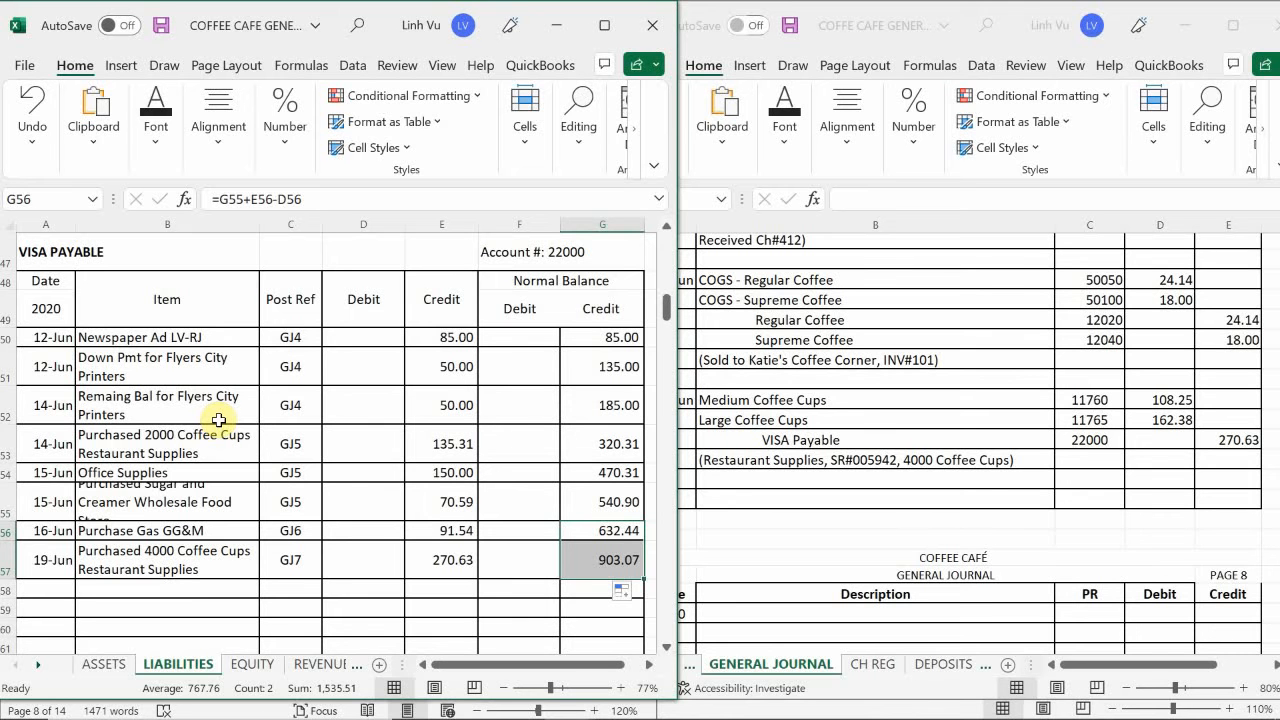
{"action": "mouse_move", "coordinate": [568, 712]}
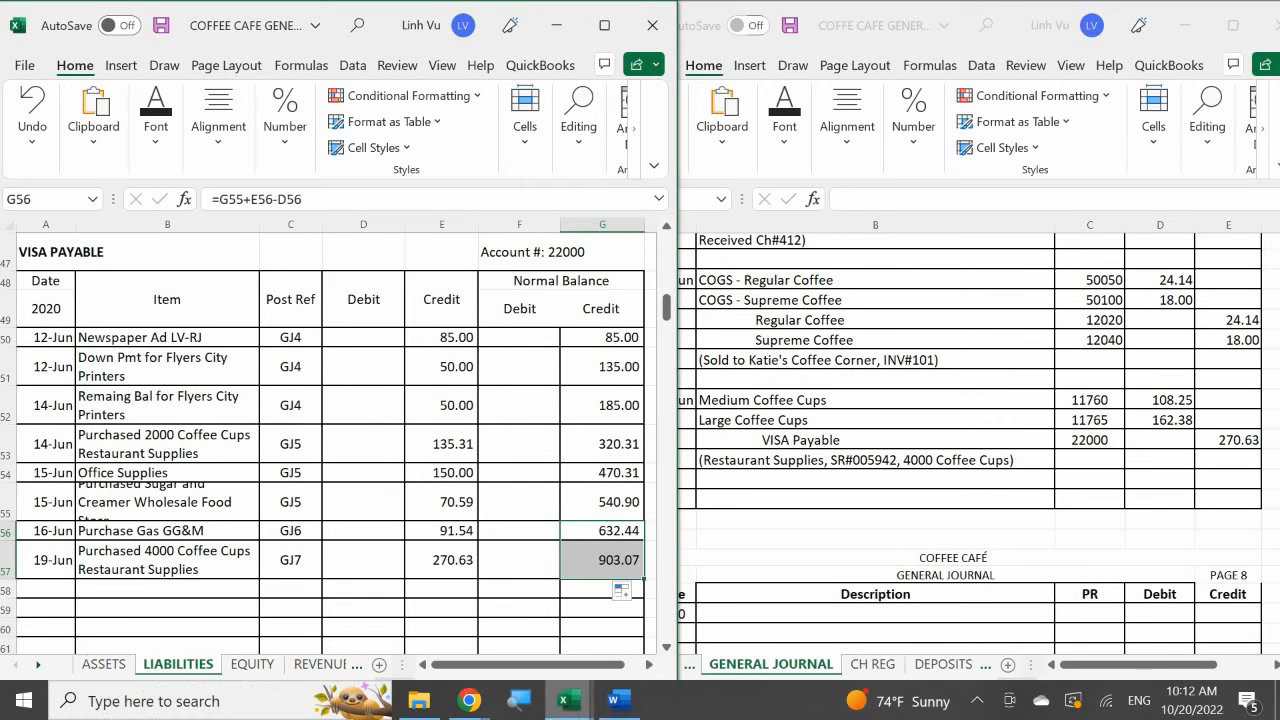
{"action": "left_click", "coordinate": [536, 600]}
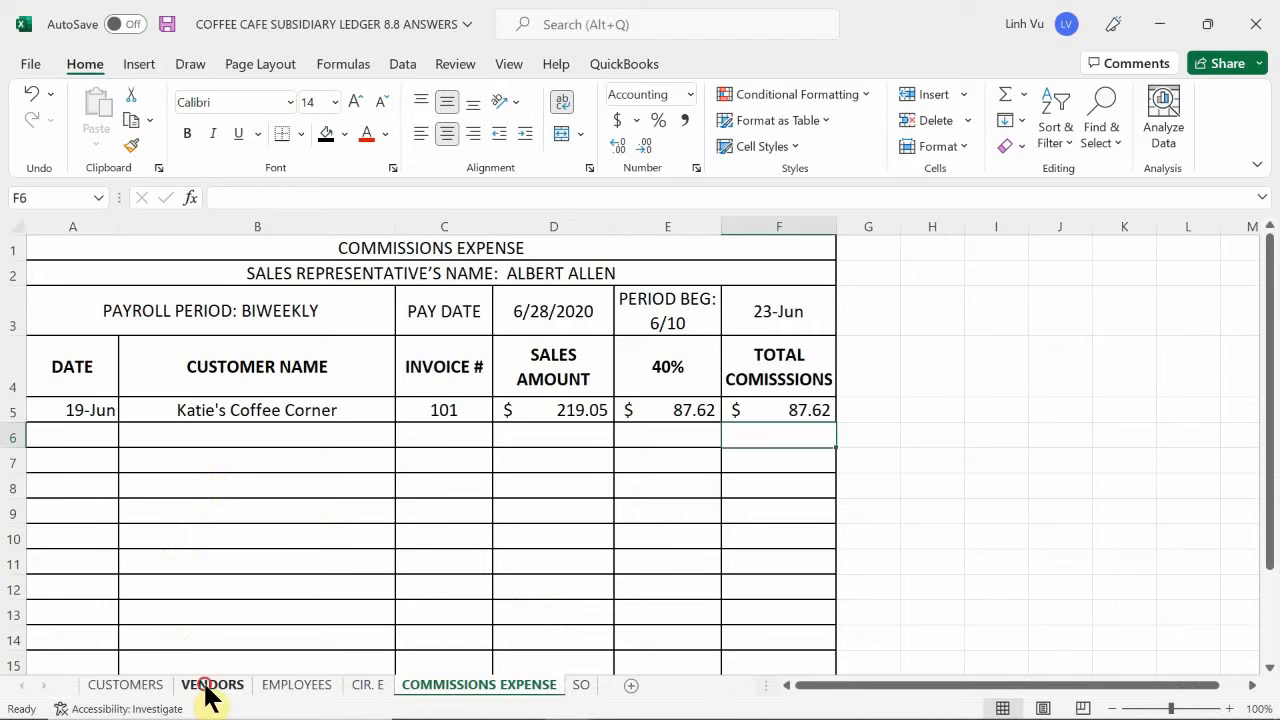
{"action": "left_click", "coordinate": [210, 685]}
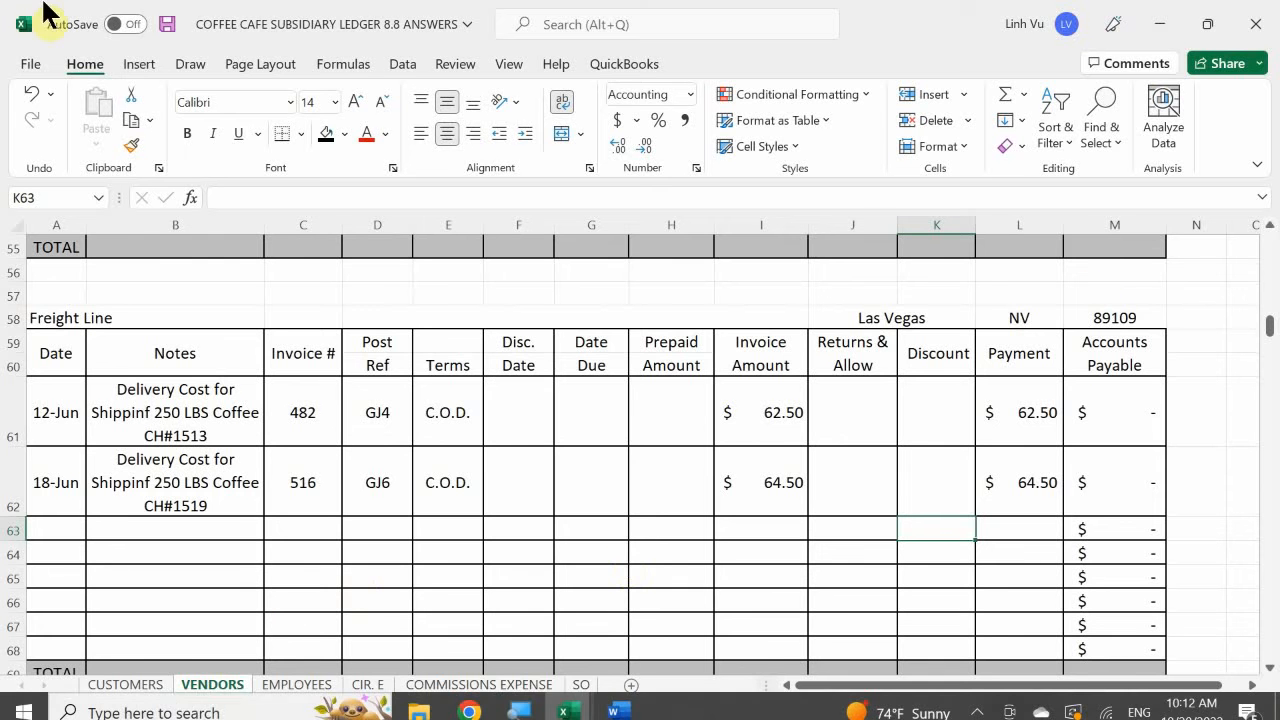
- Date a new entry 6/19 in A203 of the Restaurant Supplies, Inc. vendor account
{"action": "left_click", "coordinate": [125, 424]}
{"action": "scroll", "coordinate": [124, 424], "scroll_direction": "down", "scroll_amount": 7}
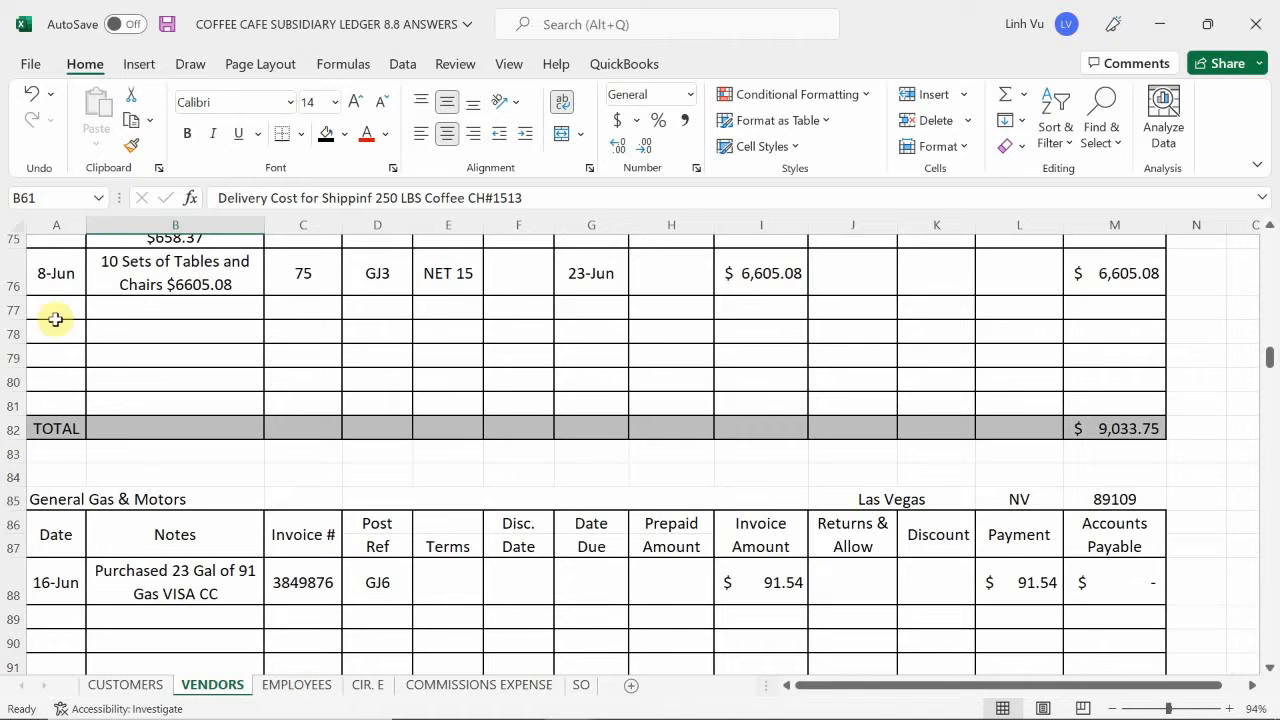
{"action": "scroll", "coordinate": [60, 325], "scroll_direction": "down", "scroll_amount": 18}
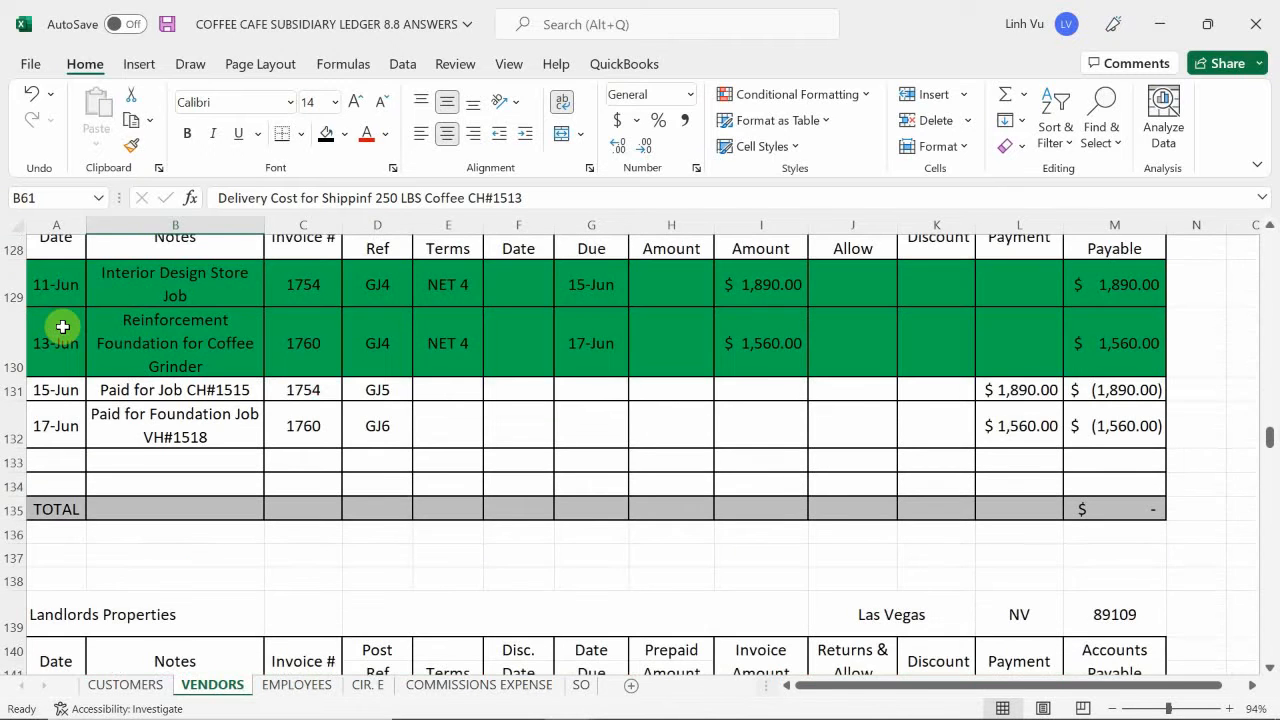
{"action": "scroll", "coordinate": [62, 327], "scroll_direction": "down", "scroll_amount": 3}
{"action": "scroll", "coordinate": [62, 327], "scroll_direction": "down", "scroll_amount": 8}
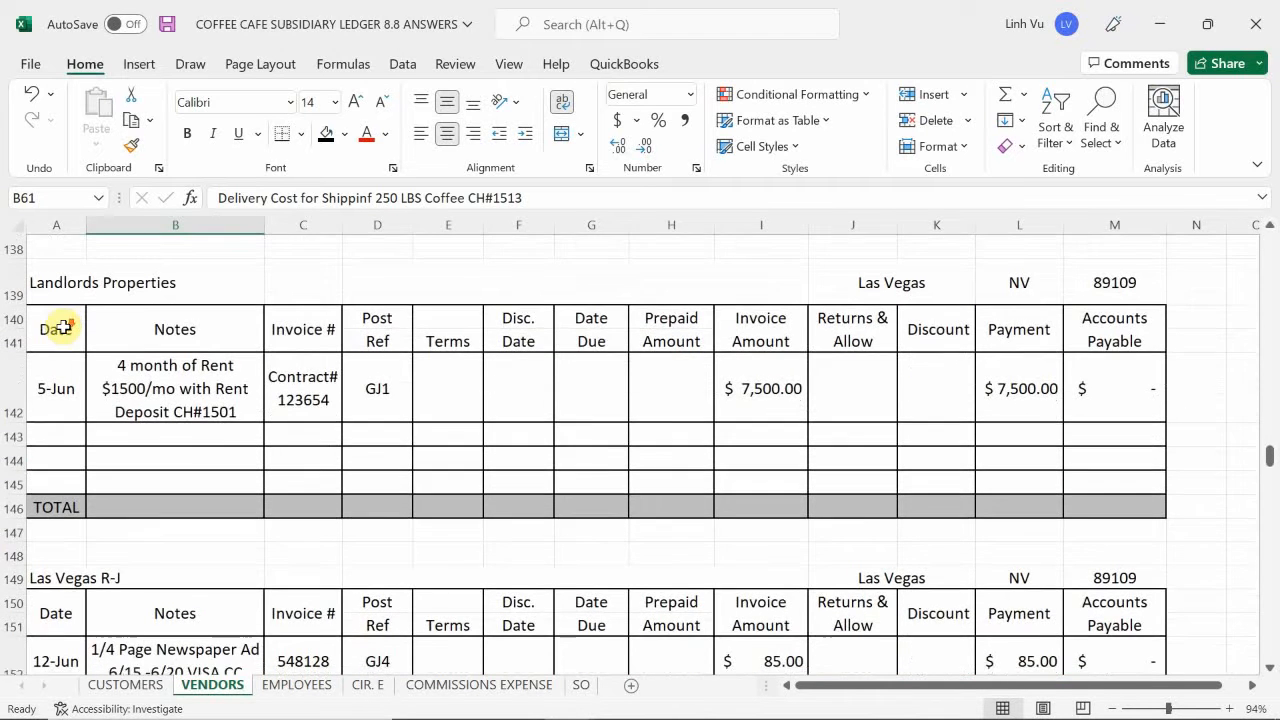
{"action": "scroll", "coordinate": [62, 327], "scroll_direction": "up", "scroll_amount": 4}
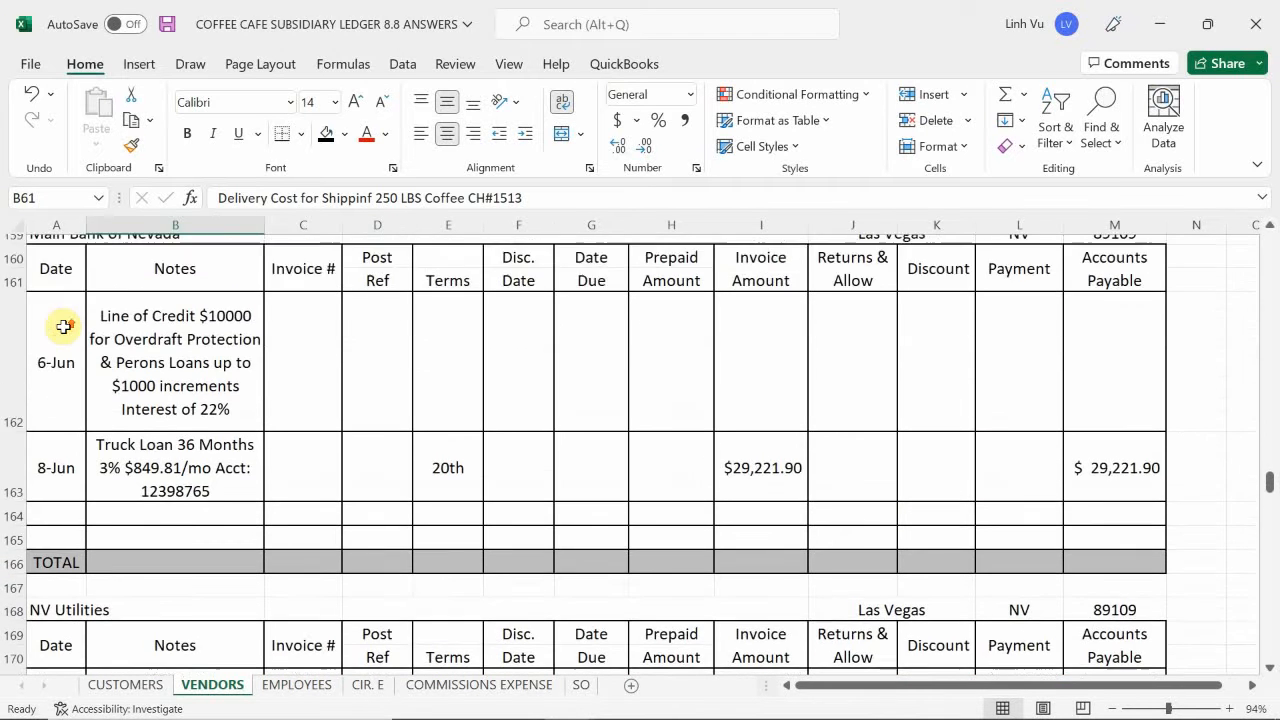
{"action": "scroll", "coordinate": [62, 327], "scroll_direction": "down", "scroll_amount": 5}
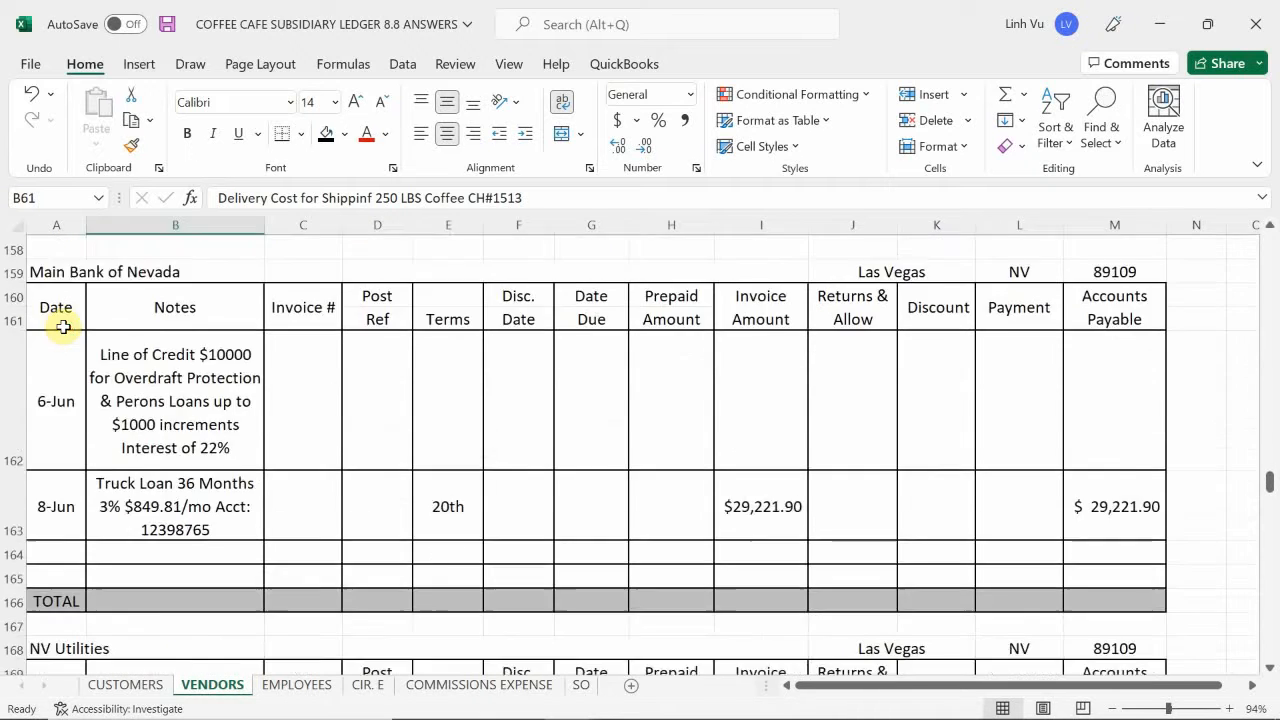
{"action": "scroll", "coordinate": [63, 327], "scroll_direction": "down", "scroll_amount": 5}
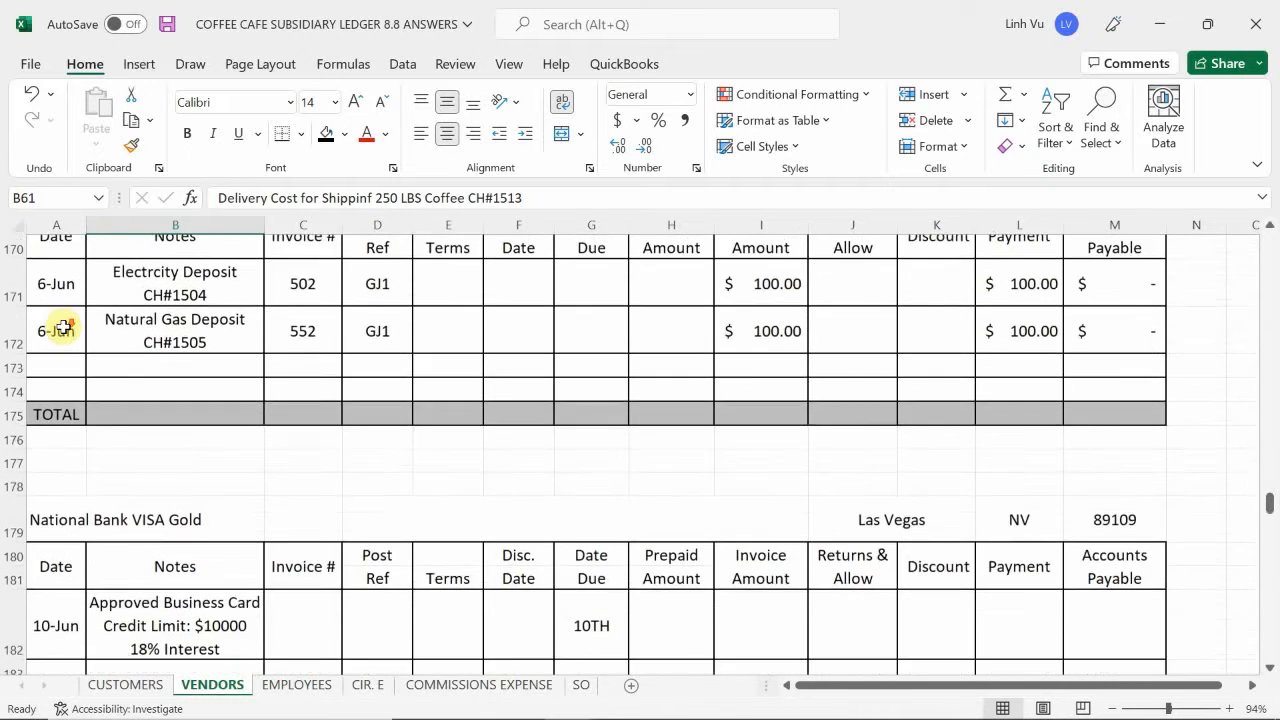
{"action": "scroll", "coordinate": [63, 327], "scroll_direction": "down", "scroll_amount": 5}
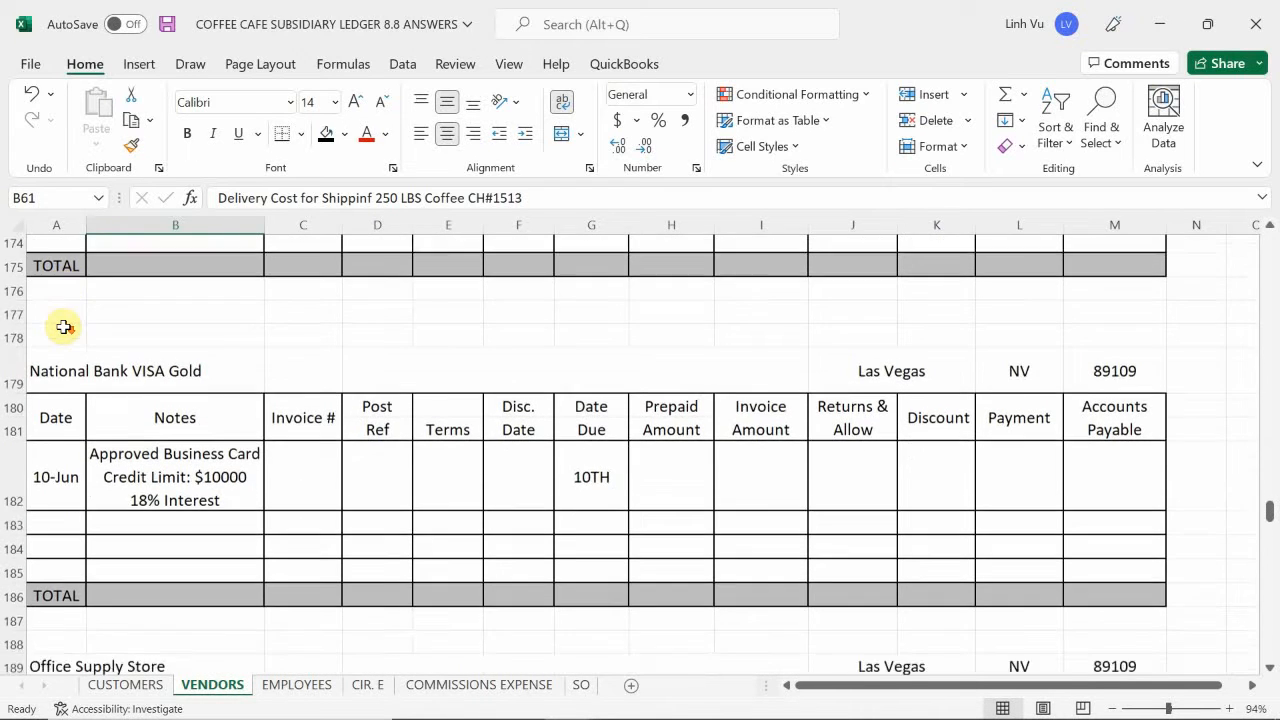
{"action": "scroll", "coordinate": [63, 327], "scroll_direction": "down", "scroll_amount": 5}
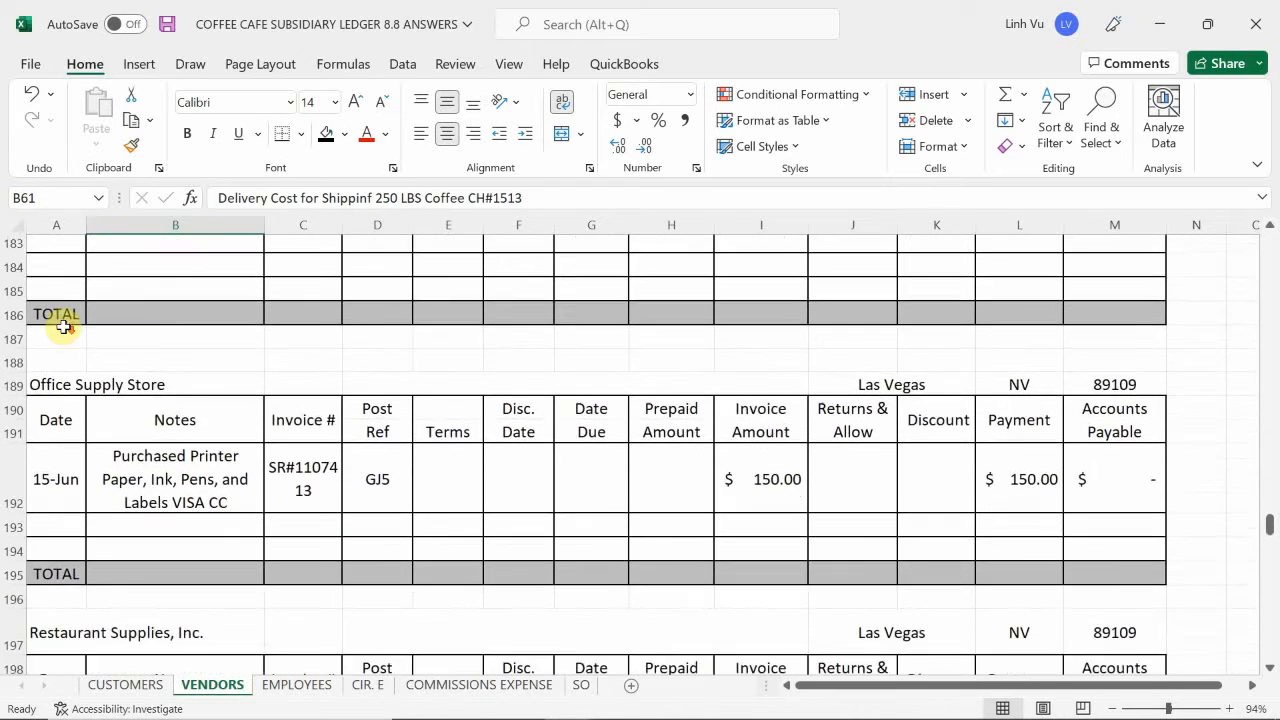
{"action": "scroll", "coordinate": [63, 327], "scroll_direction": "down", "scroll_amount": 5}
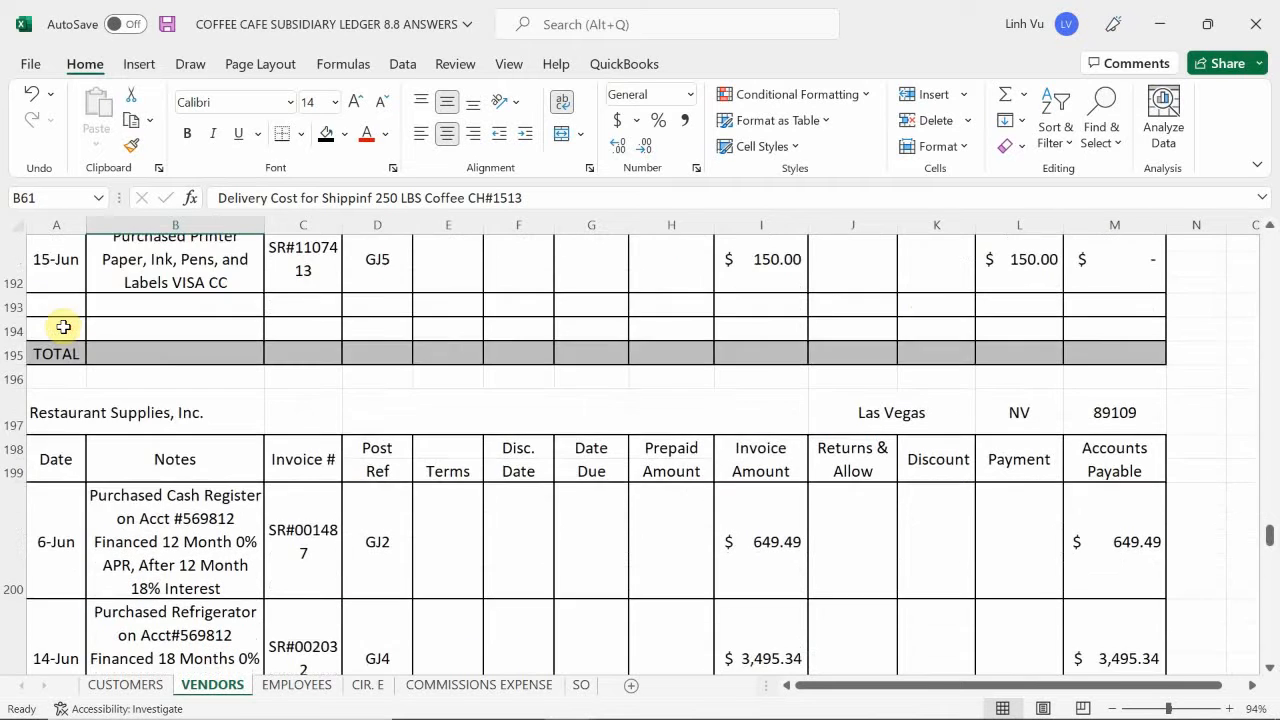
{"action": "scroll", "coordinate": [63, 327], "scroll_direction": "down", "scroll_amount": 2}
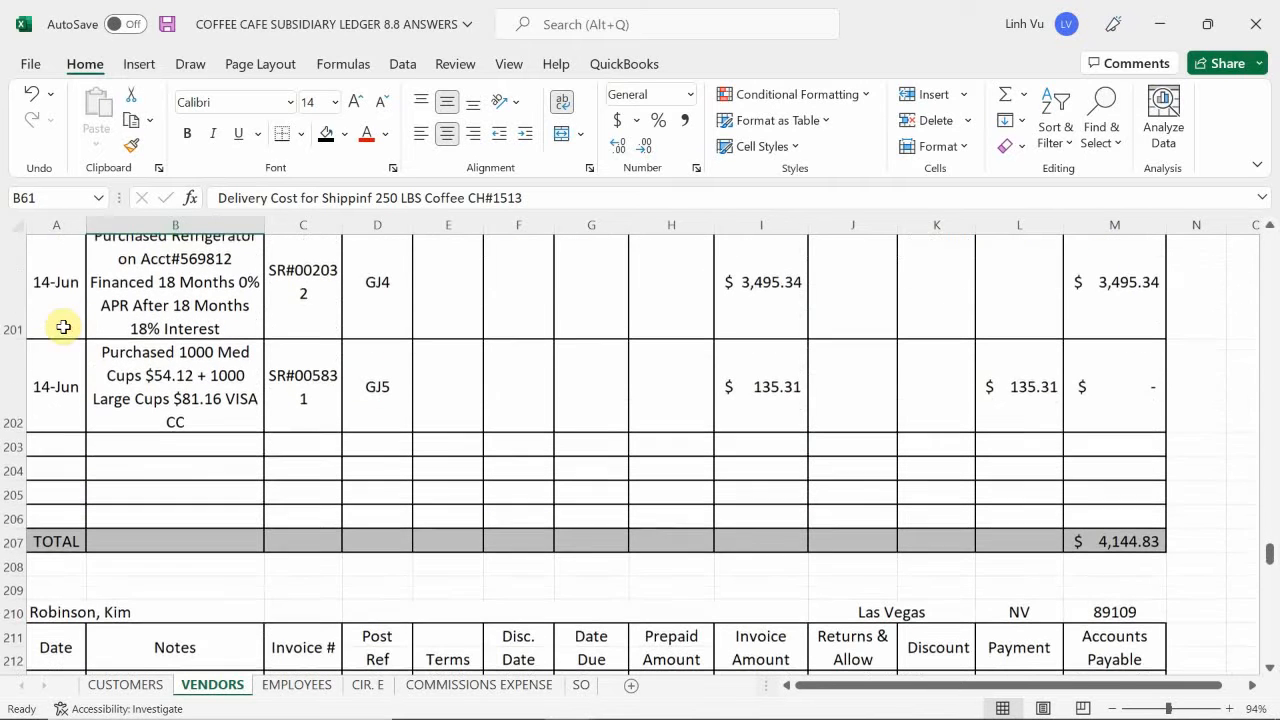
{"action": "left_click", "coordinate": [71, 444]}
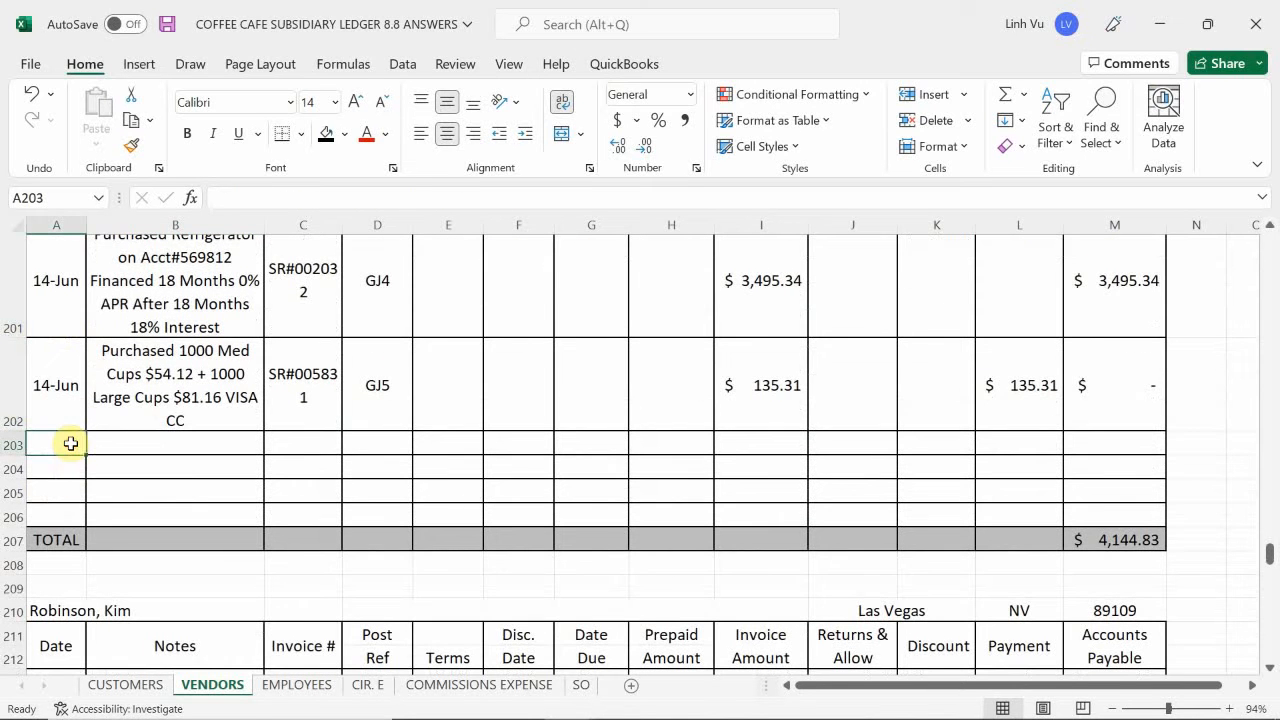
{"action": "type", "text": "6/19"}
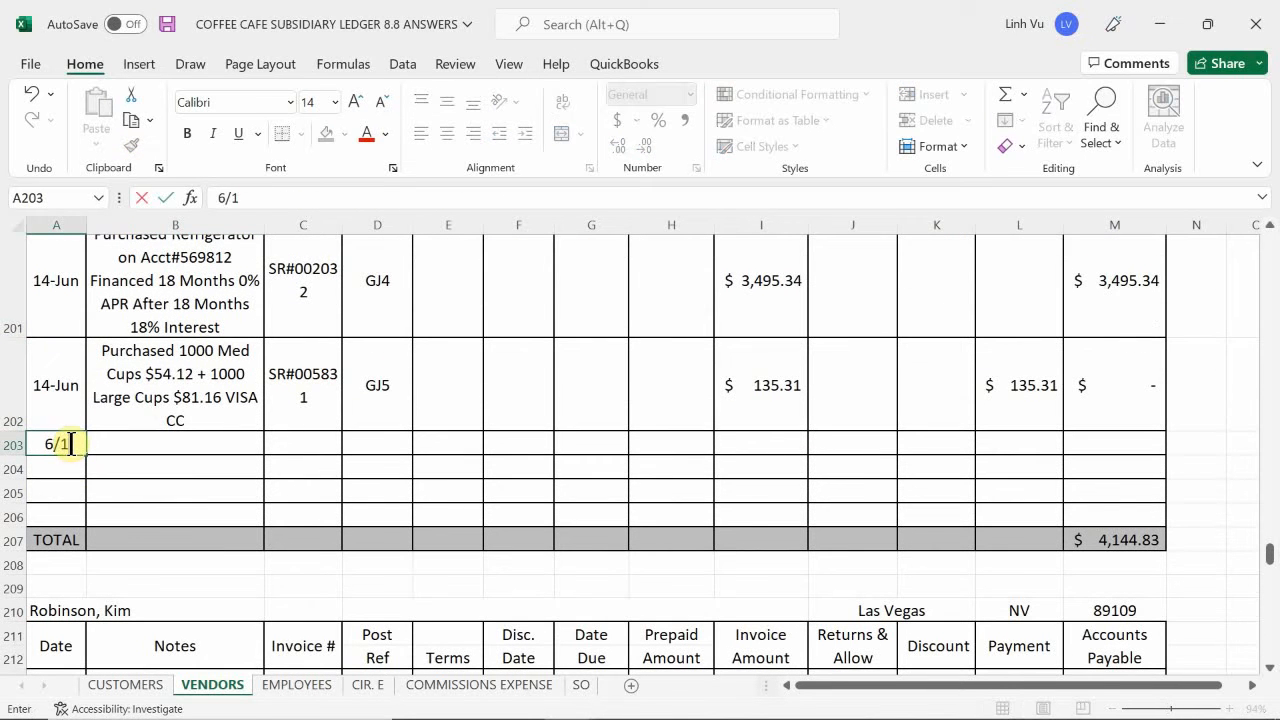
{"action": "key", "text": "Return"}
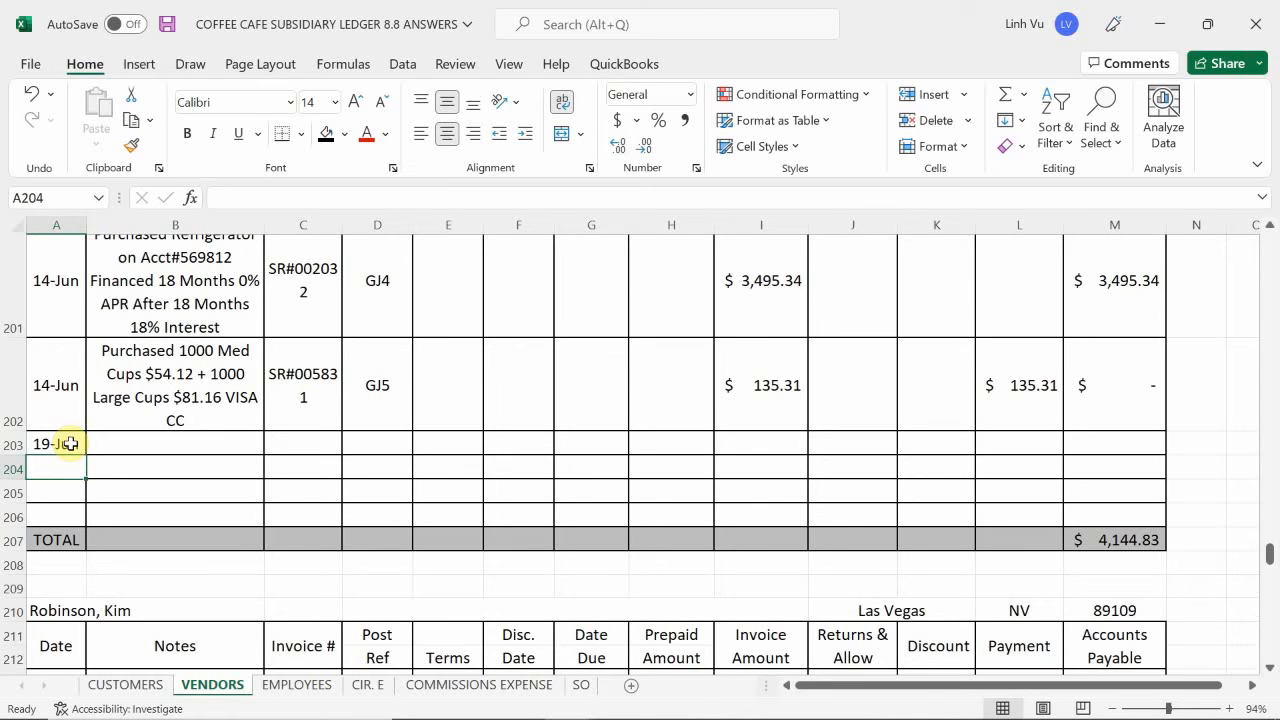
- Describe the vendor entry in B203 as "Purchased 2000 Med Cups $108.25 + 2000 Large Cups $162.38 VISA CC"
{"action": "left_click", "coordinate": [140, 447]}
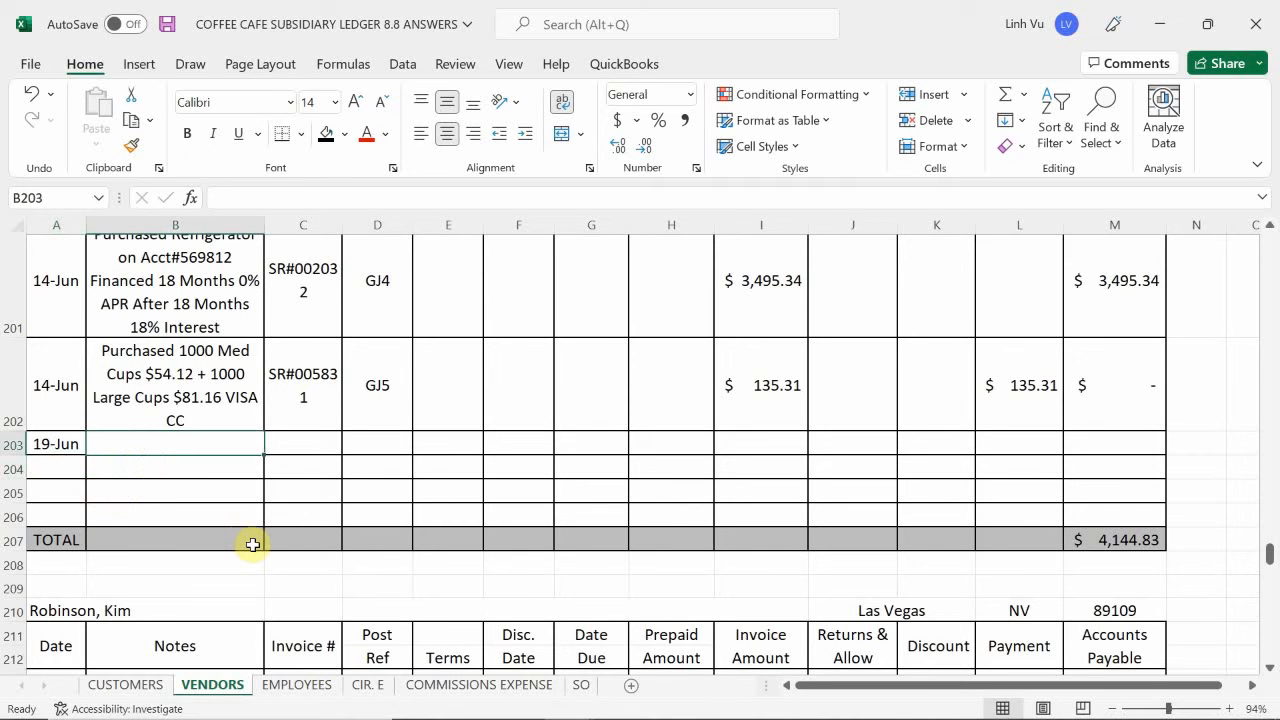
{"action": "type", "text": "P"}
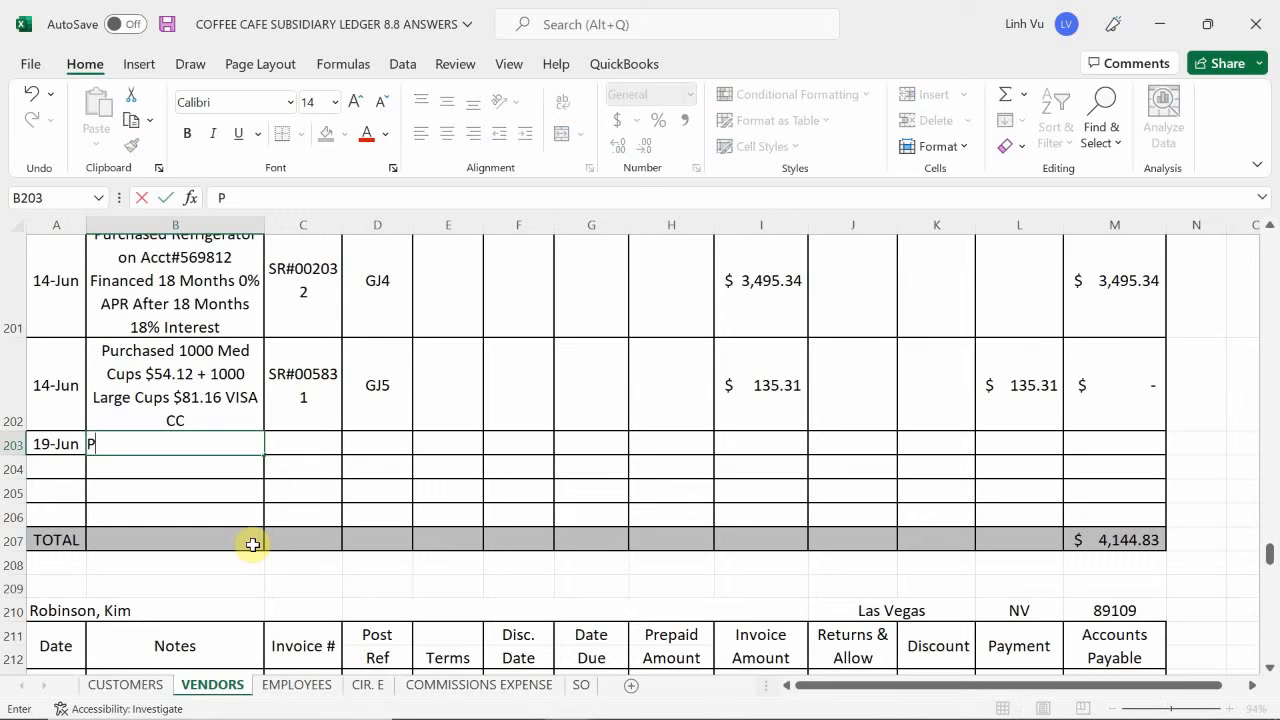
{"action": "type", "text": "urchased "}
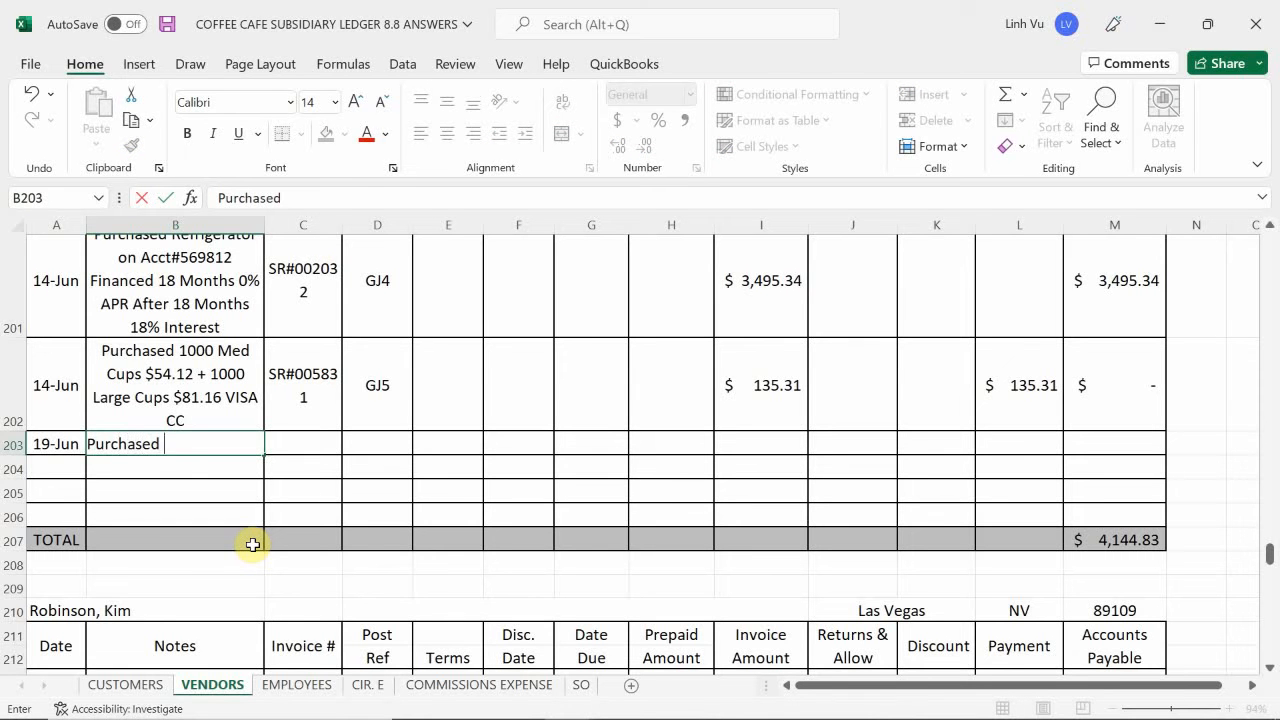
{"action": "type", "text": "2000 M"}
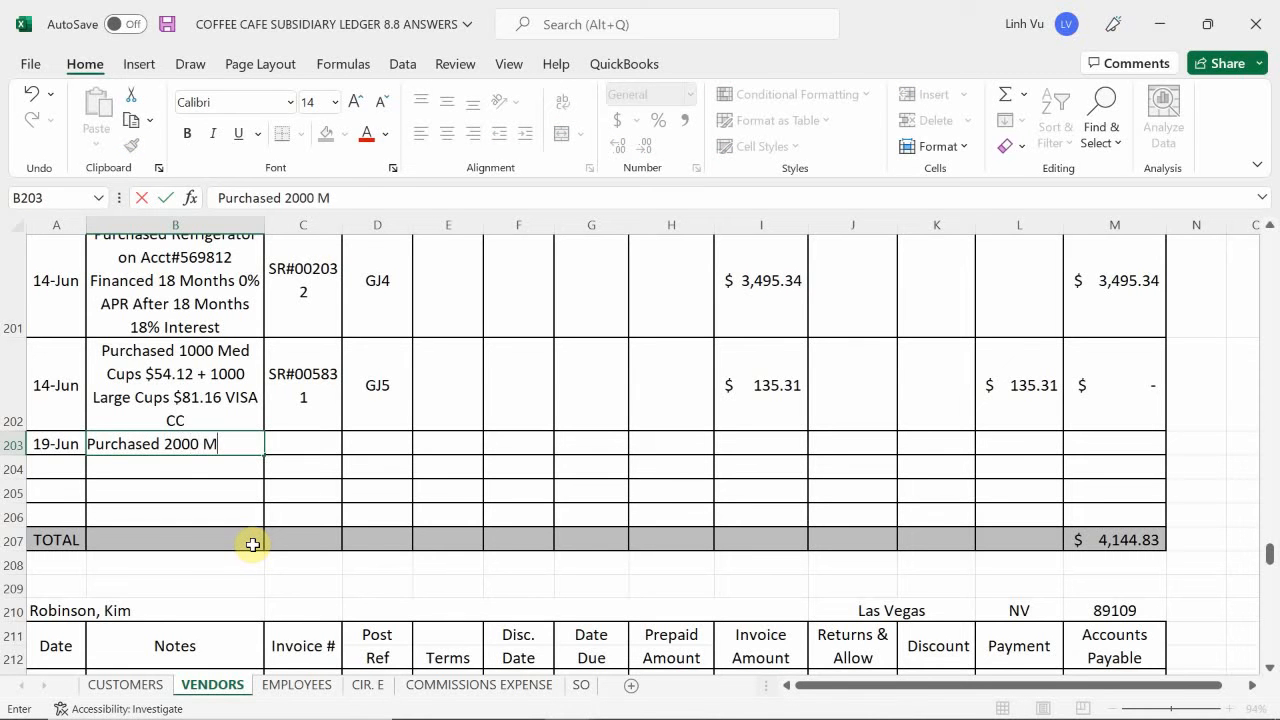
{"action": "type", "text": "ed Cups"}
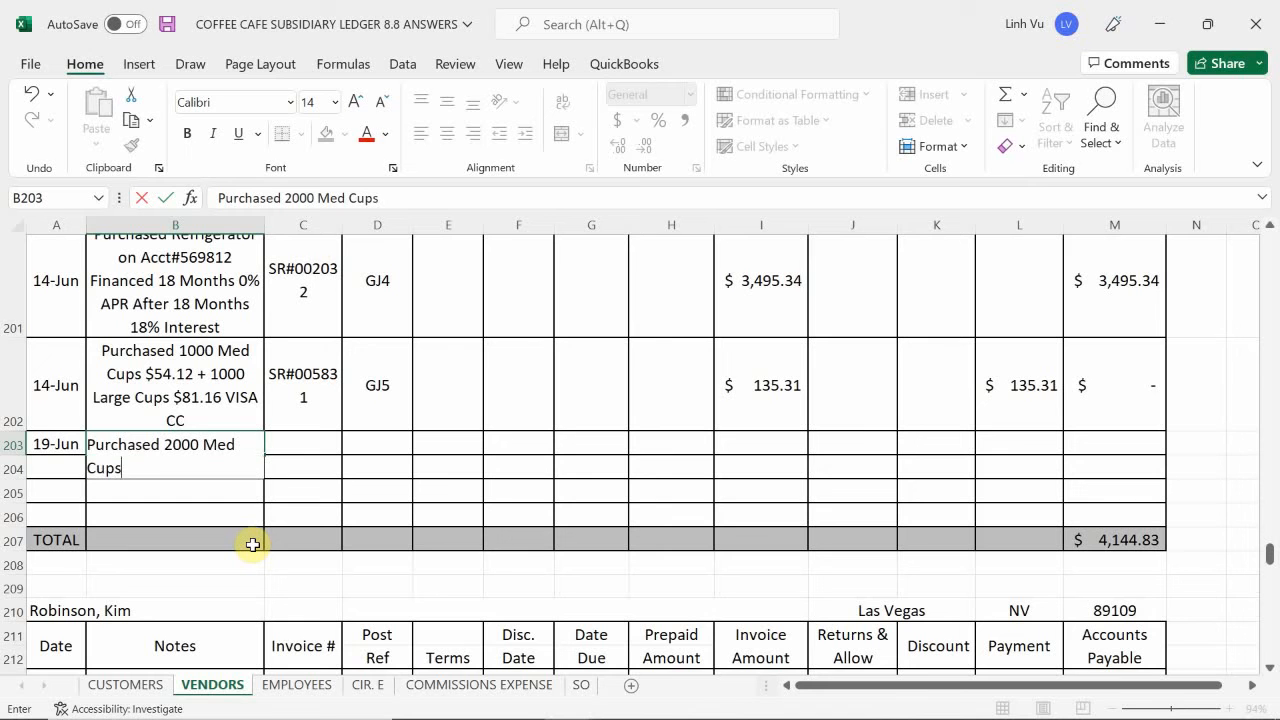
{"action": "type", "text": " $108.25 "}
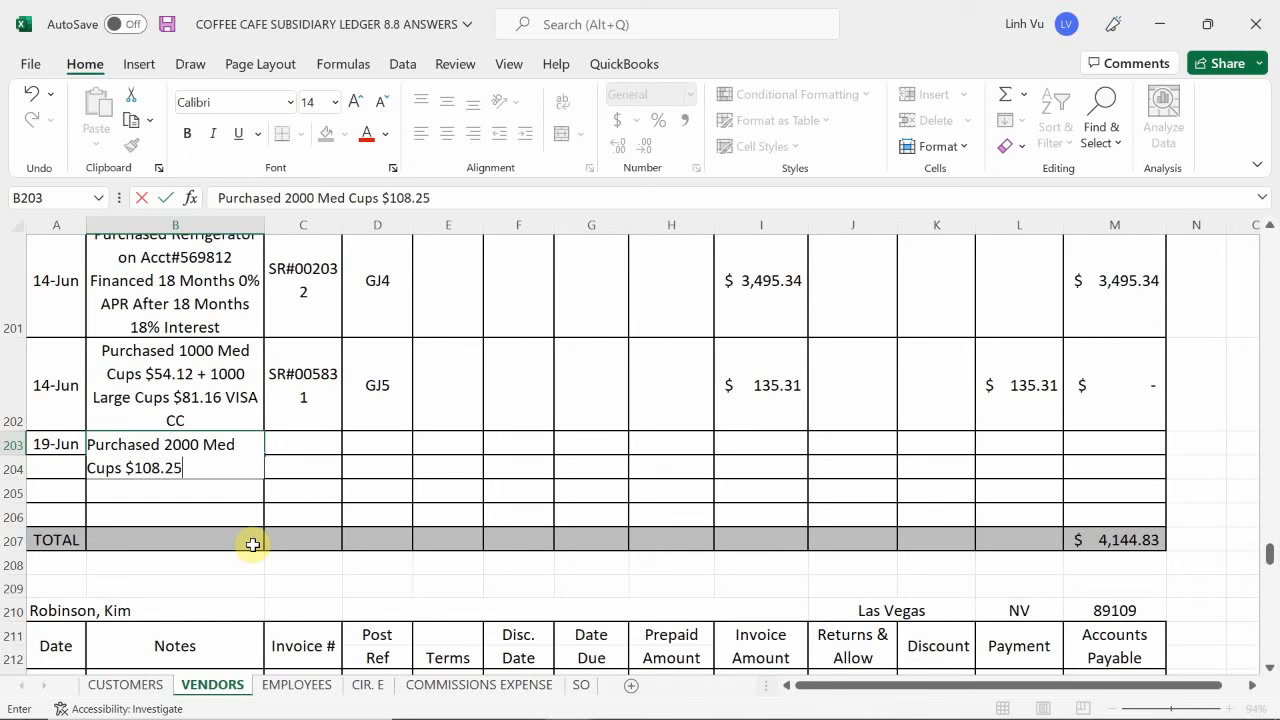
{"action": "type", "text": "+ 2000 Lar"}
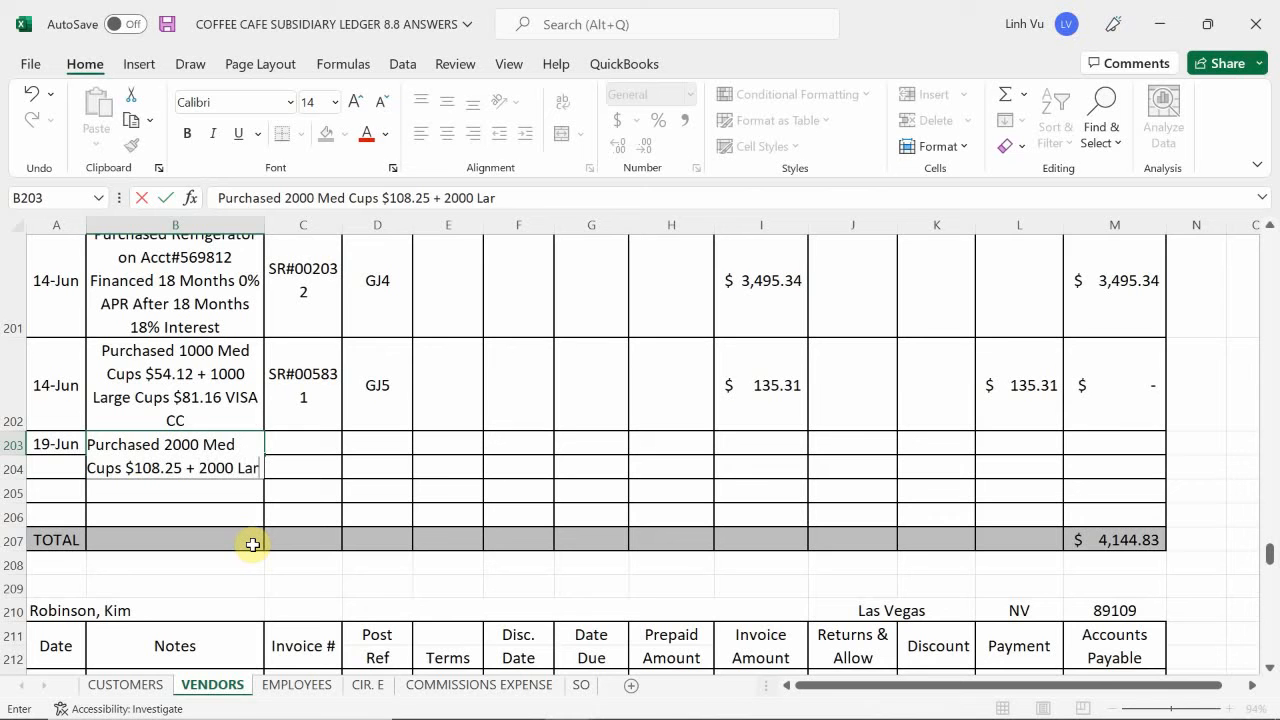
{"action": "type", "text": "ge Cup"}
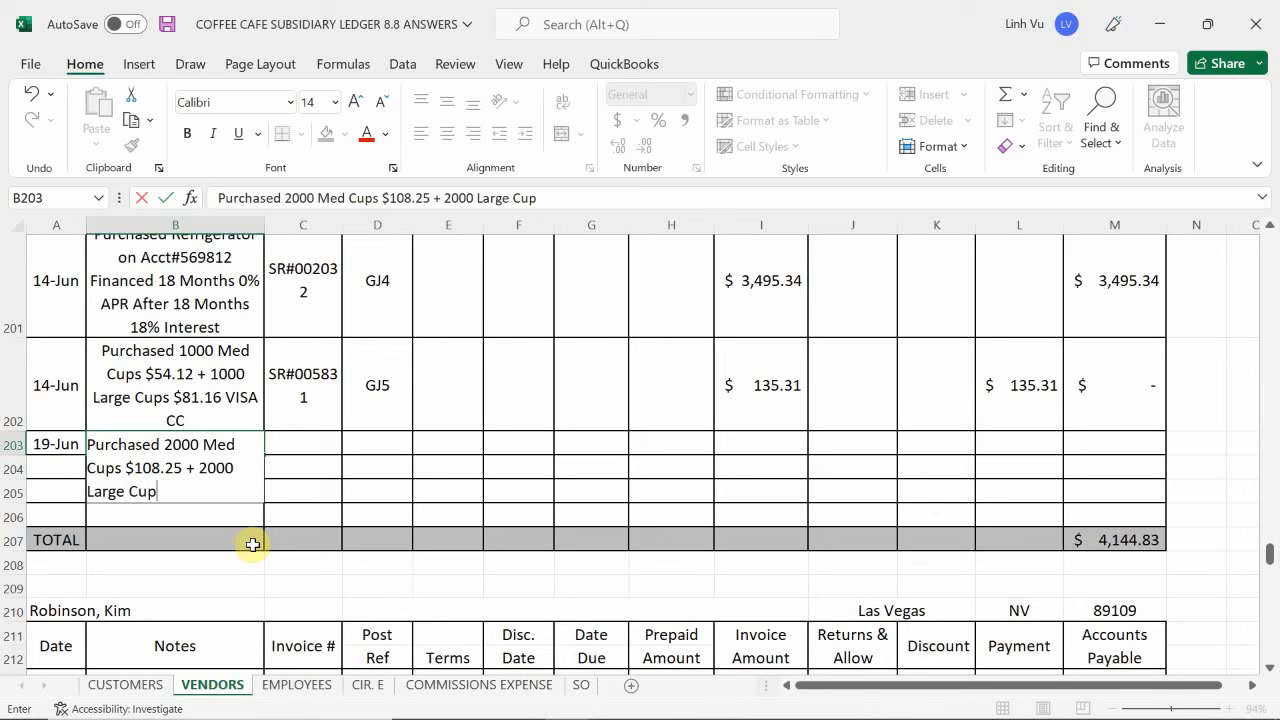
{"action": "type", "text": "s $162.38"}
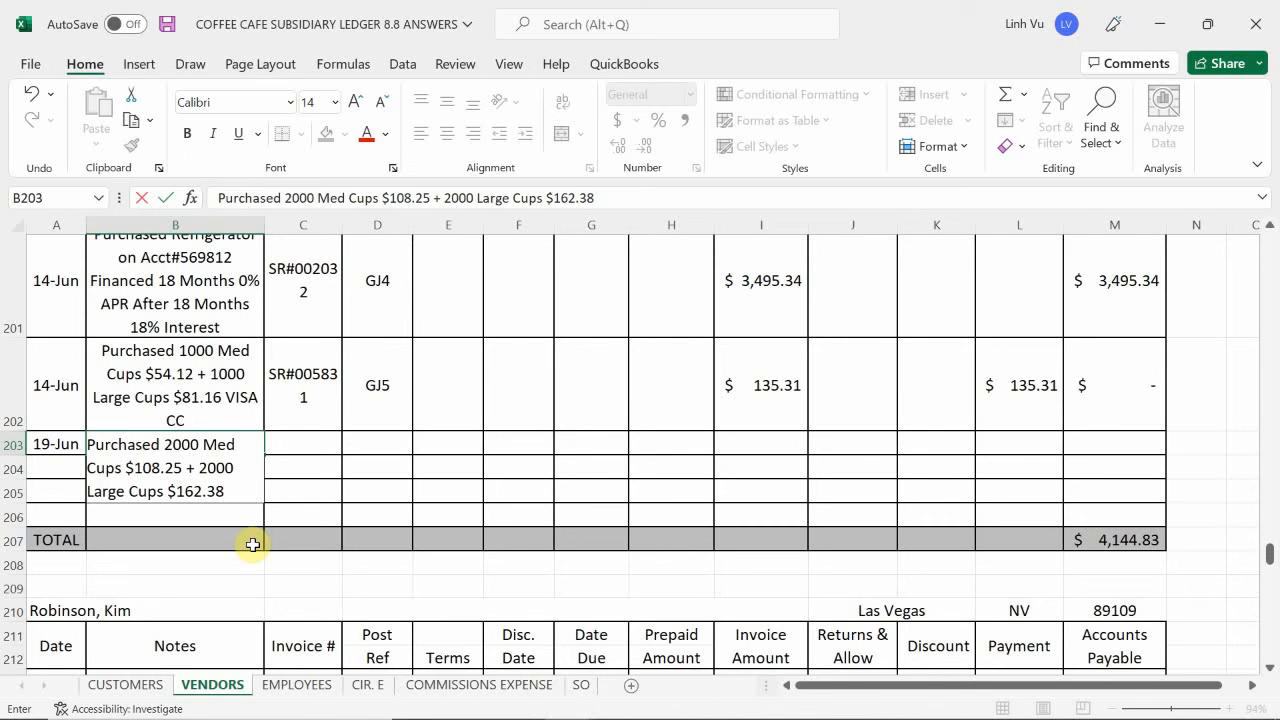
{"action": "type", "text": " VISA CC"}
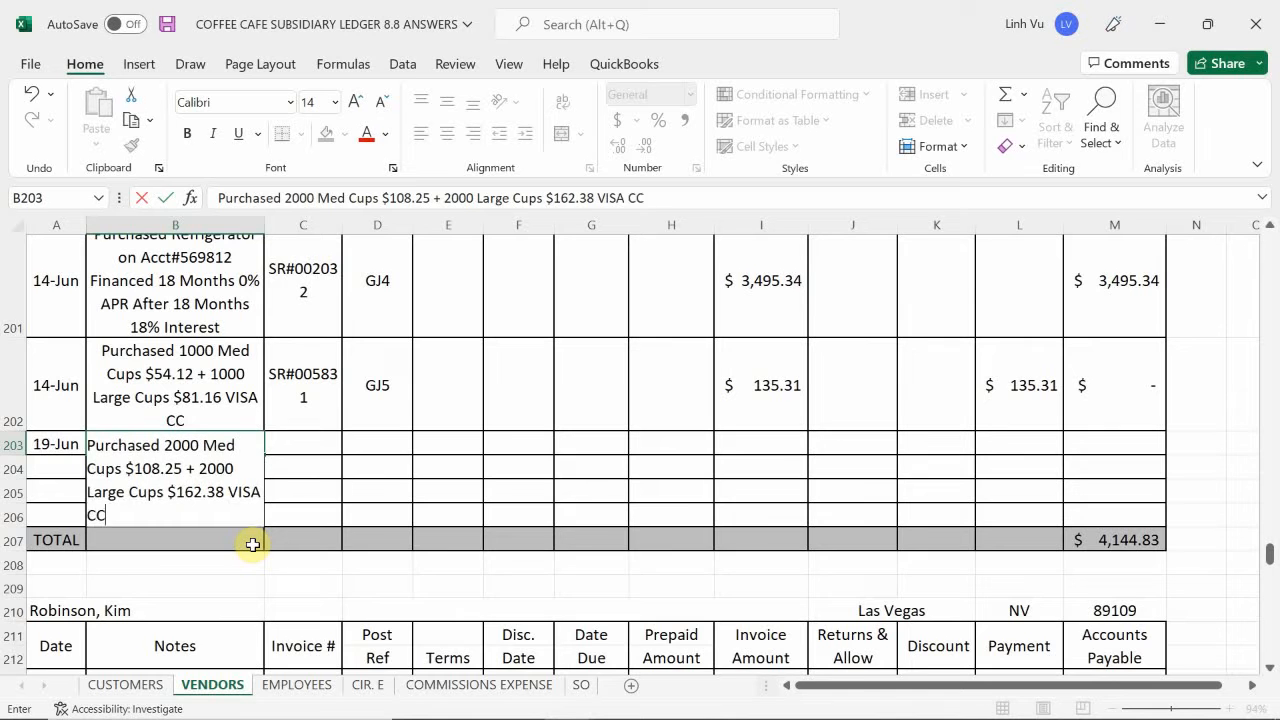
{"action": "key", "text": "Return"}
- Enter the sales receipt number SR#005942 in C203 of the 19 June vendor entry
{"action": "key", "text": "Up"}
{"action": "key", "text": "Right"}
{"action": "type", "text": "S"}
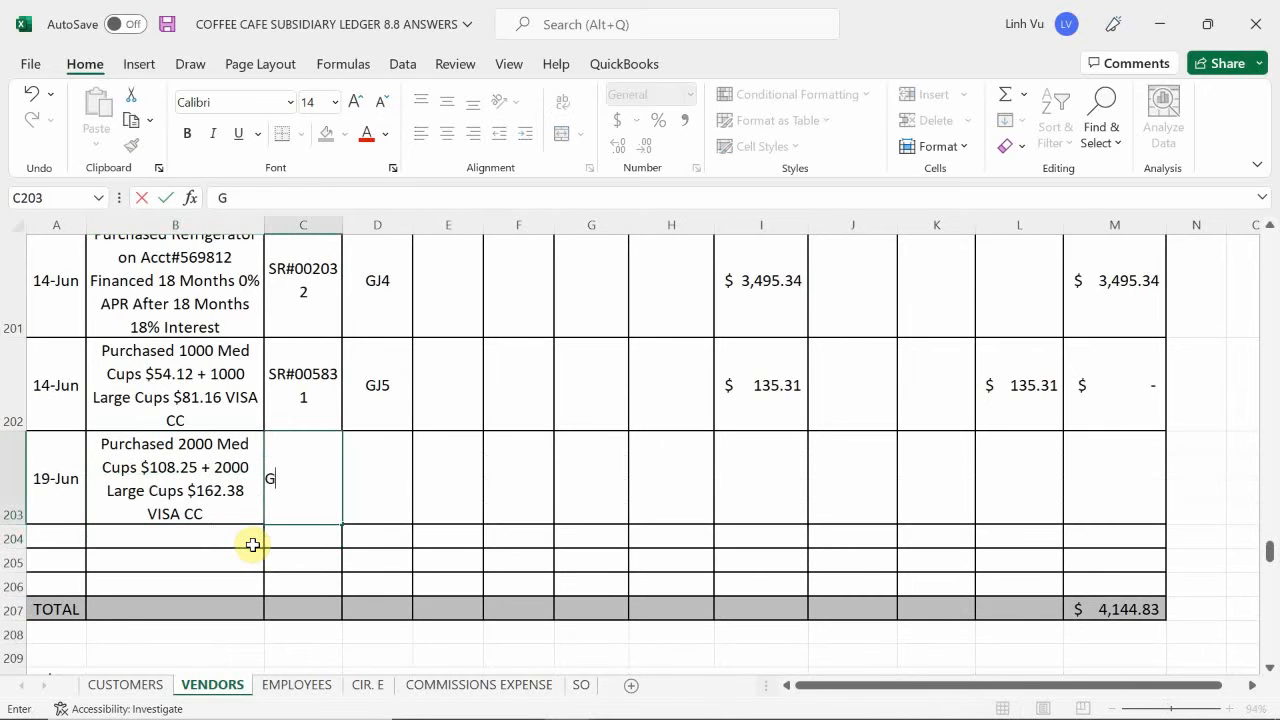
{"action": "key", "text": "BackSpace"}
{"action": "type", "text": "SR#005942"}
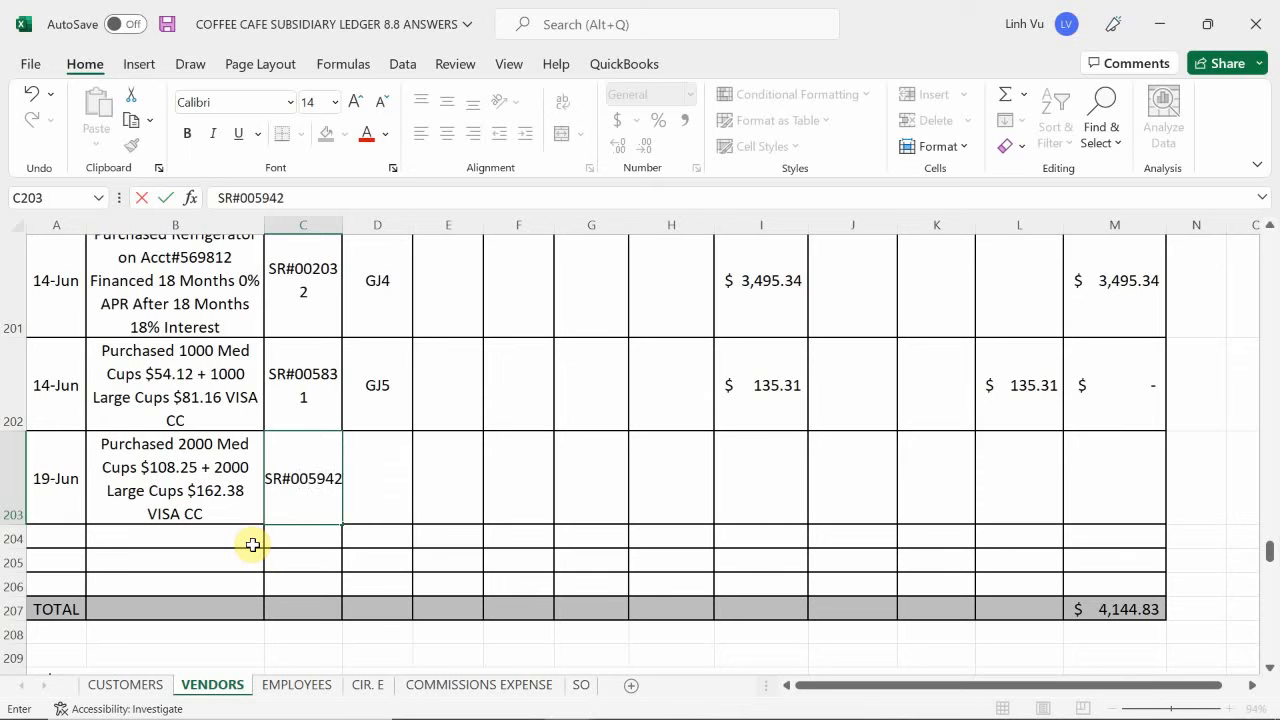
{"action": "key", "text": "Return"}
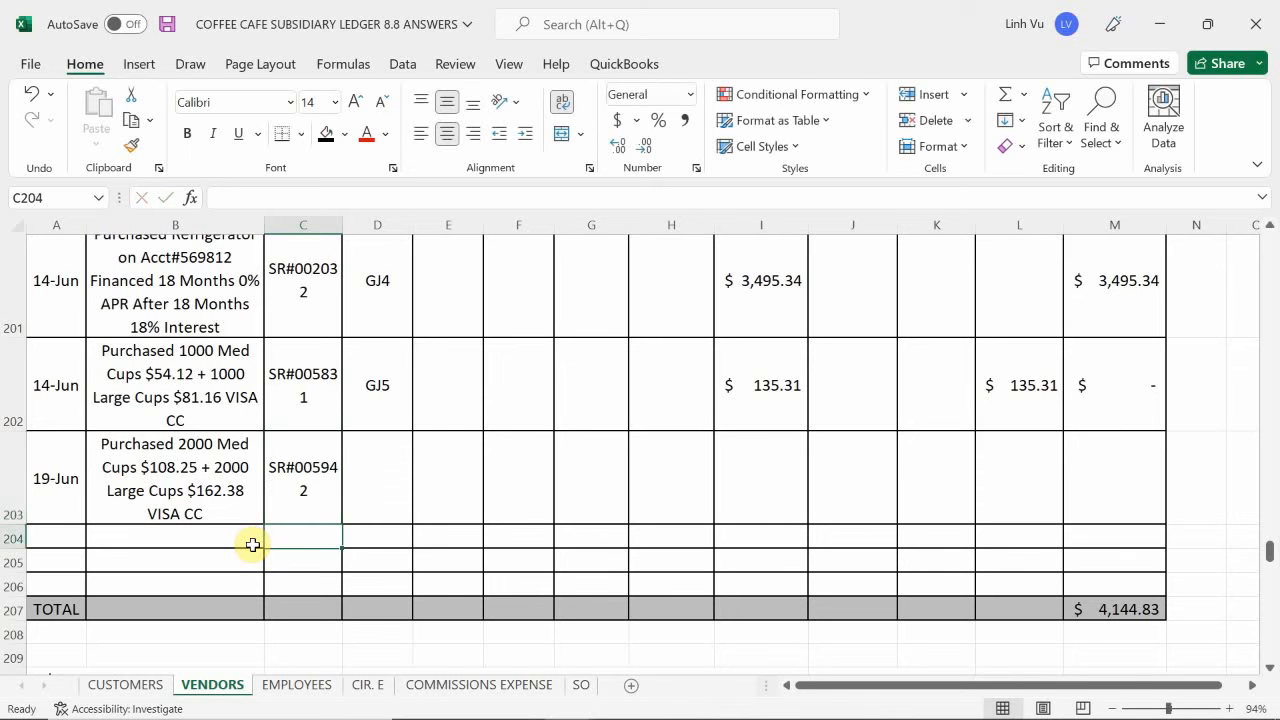
- Enter the post reference GJ7 in D203 for the 19 June vendor entry
{"action": "key", "text": "Right"}
{"action": "key", "text": "Up"}
{"action": "type", "text": "G"}
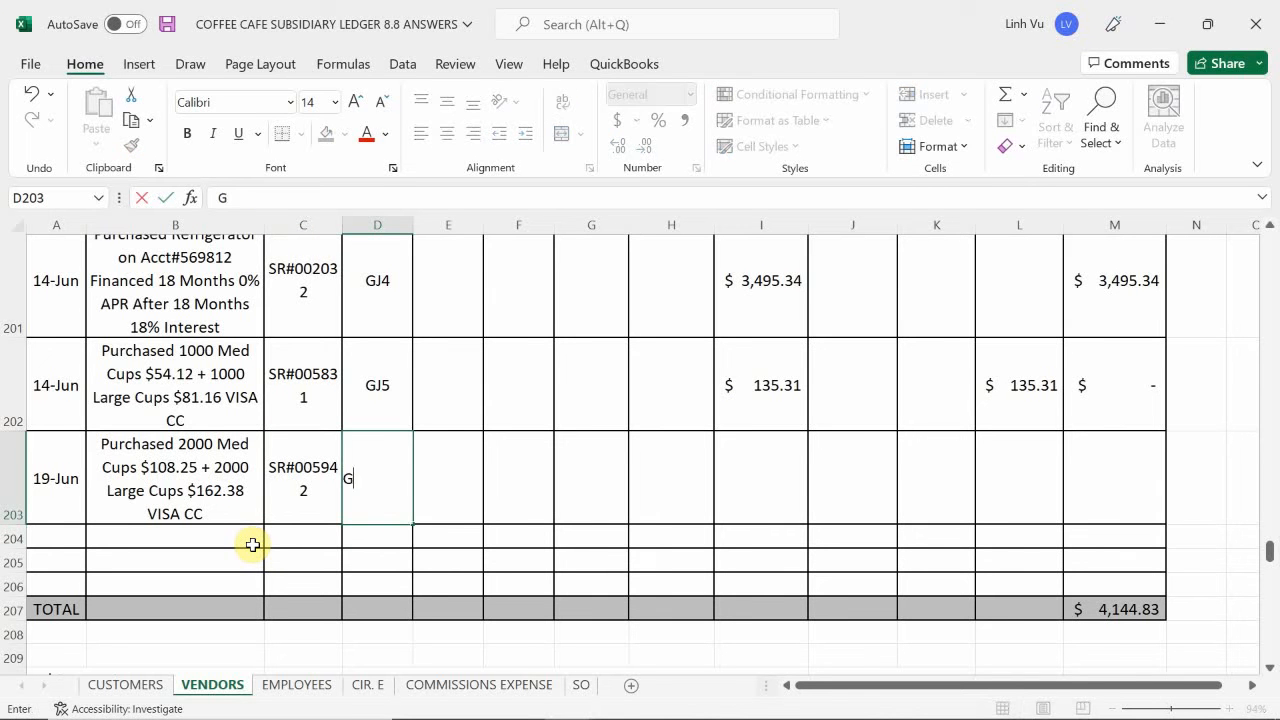
{"action": "type", "text": "J7"}
{"action": "key", "text": "Return"}
- Enter 270.63 as the invoice amount in I203 of the 19 June vendor entry
{"action": "key", "text": "Right"}
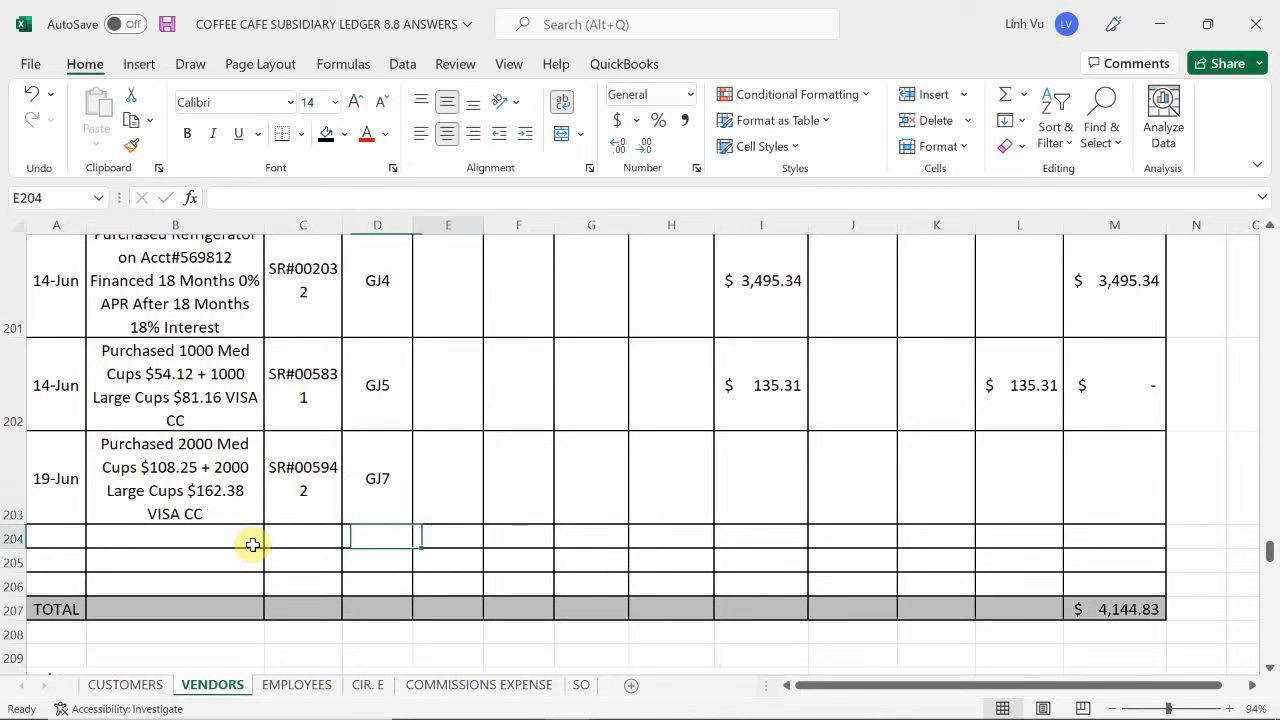
{"action": "key", "text": "Up"}
{"action": "key", "text": "Right"}
{"action": "key", "text": "Right"}
{"action": "key", "text": "Right"}
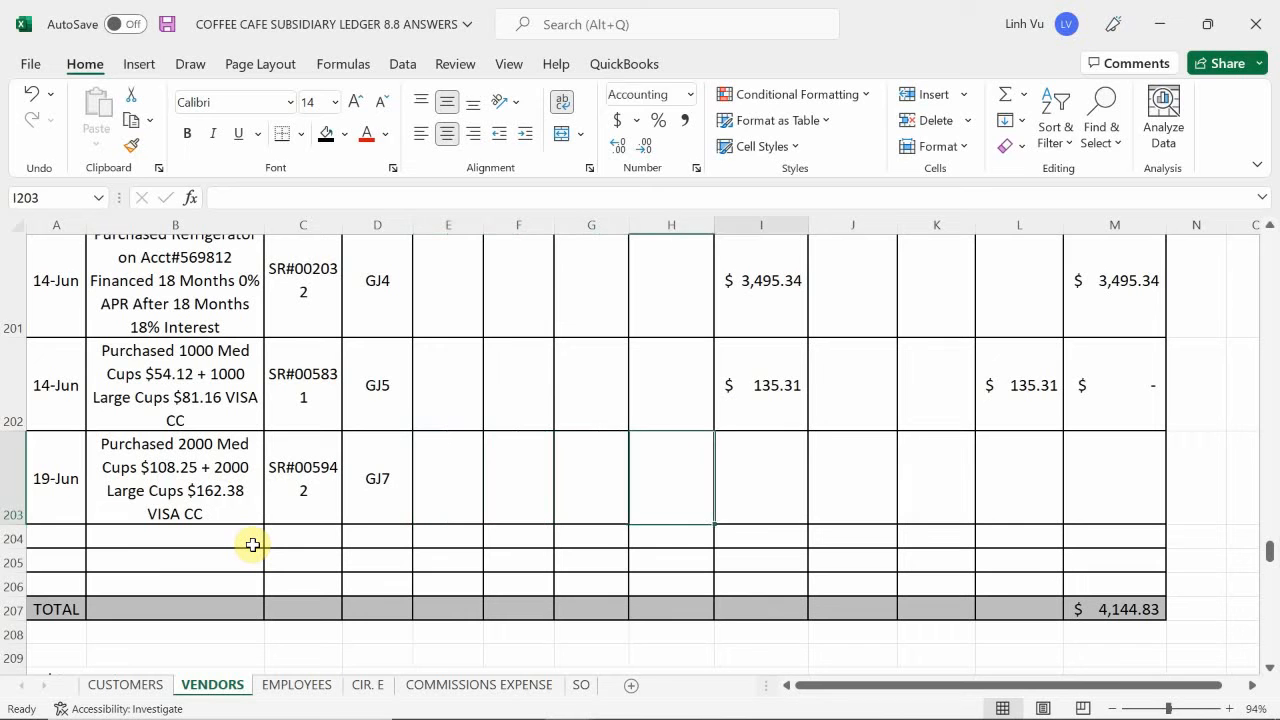
{"action": "type", "text": "270.63"}
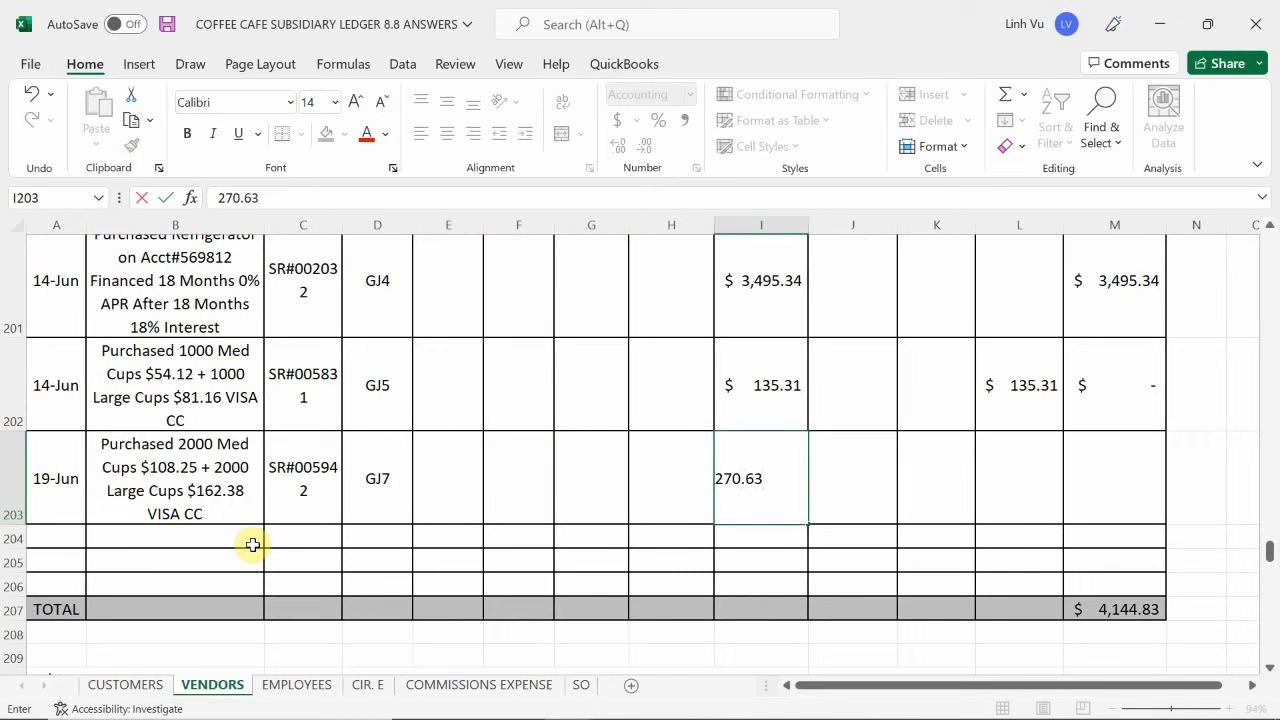
{"action": "key", "text": "Return"}
- Set the payment in L203 to a formula referencing I203, and fill the Accounts Payable formula from M202 down into M203
{"action": "key", "text": "Right"}
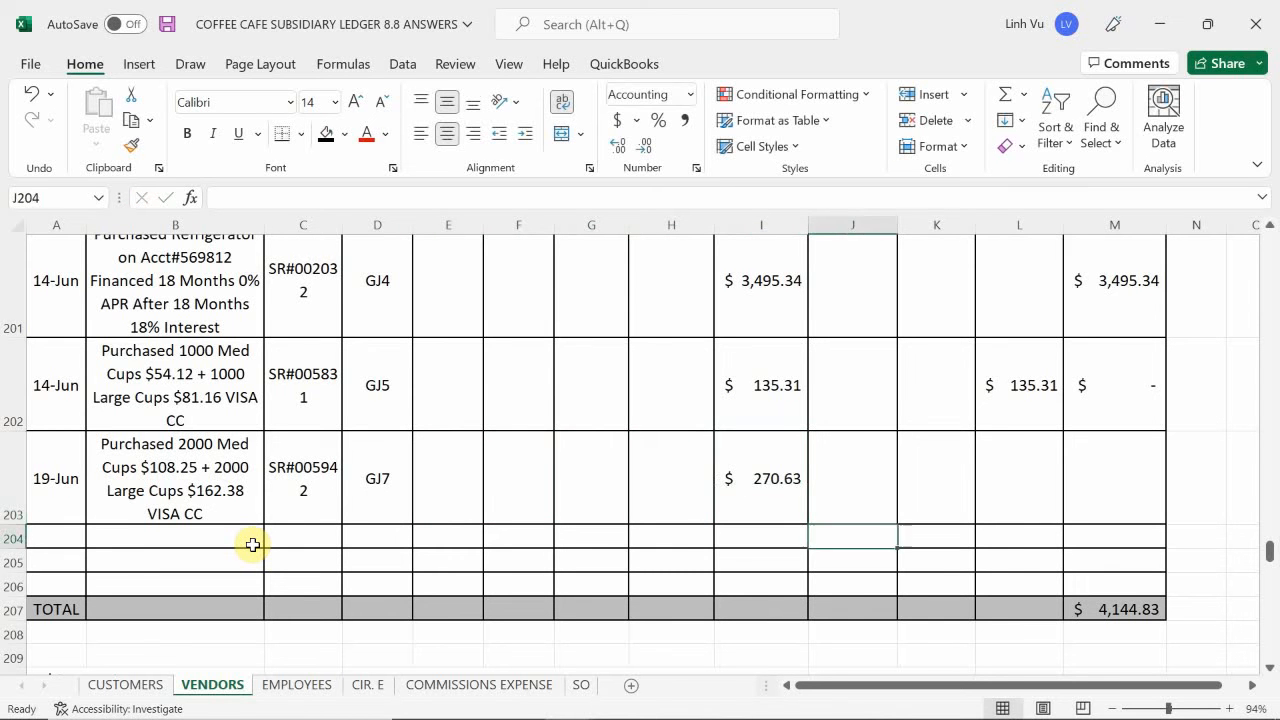
{"action": "key", "text": "Up"}
{"action": "key", "text": "Right"}
{"action": "key", "text": "Right"}
{"action": "type", "text": "="}
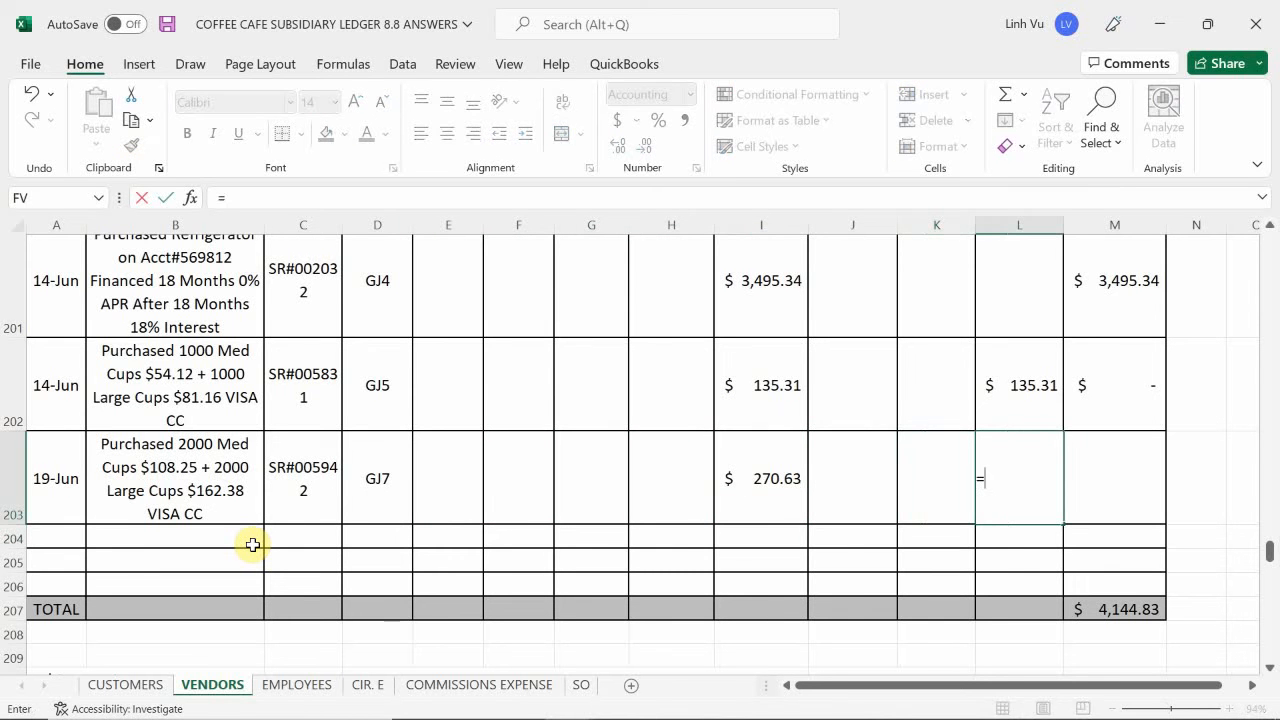
{"action": "key", "text": "Left"}
{"action": "key", "text": "Left"}
{"action": "key", "text": "Left"}
{"action": "key", "text": "Return"}
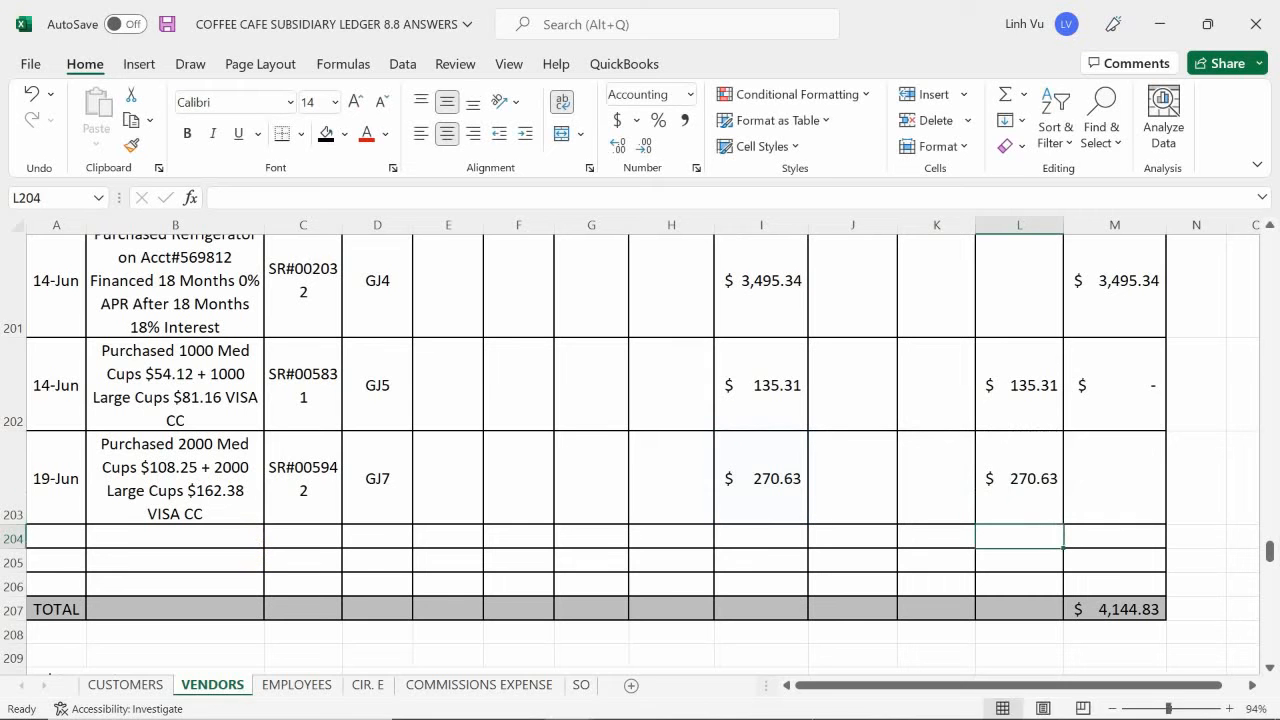
{"action": "left_click", "coordinate": [1131, 400]}
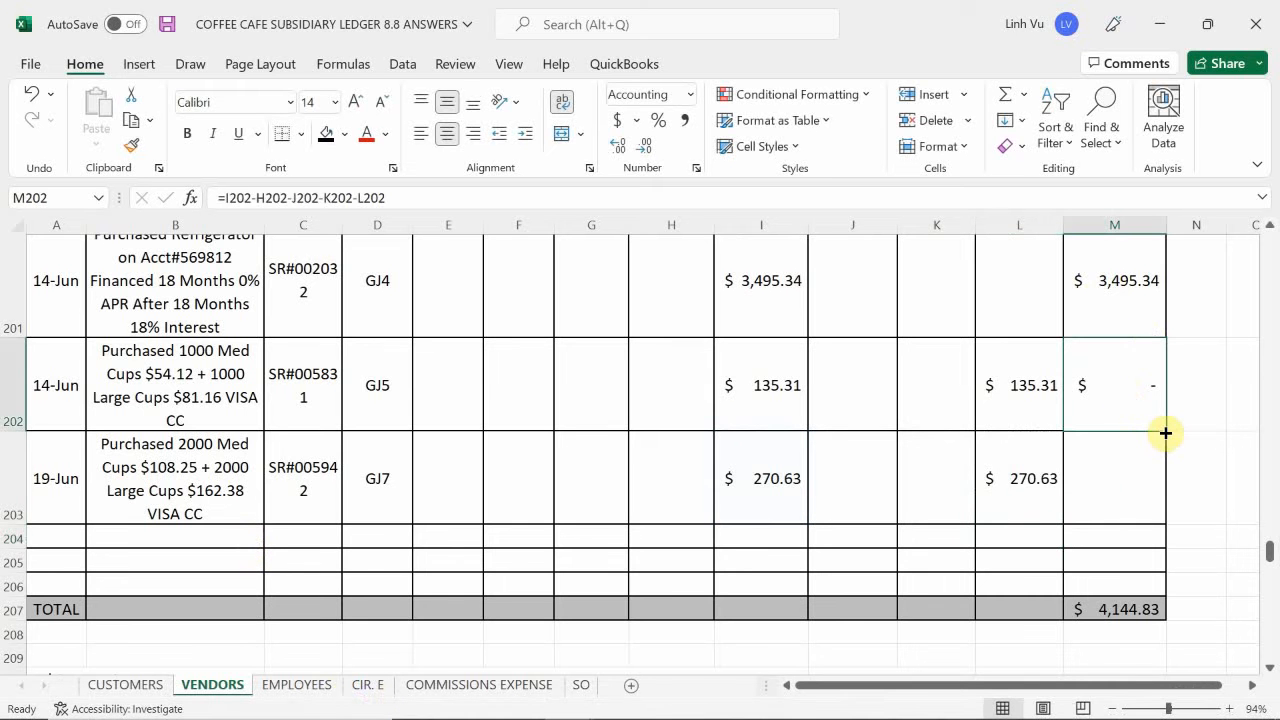
{"action": "left_click_drag", "start_coordinate": [1166, 434], "coordinate": [1178, 505]}
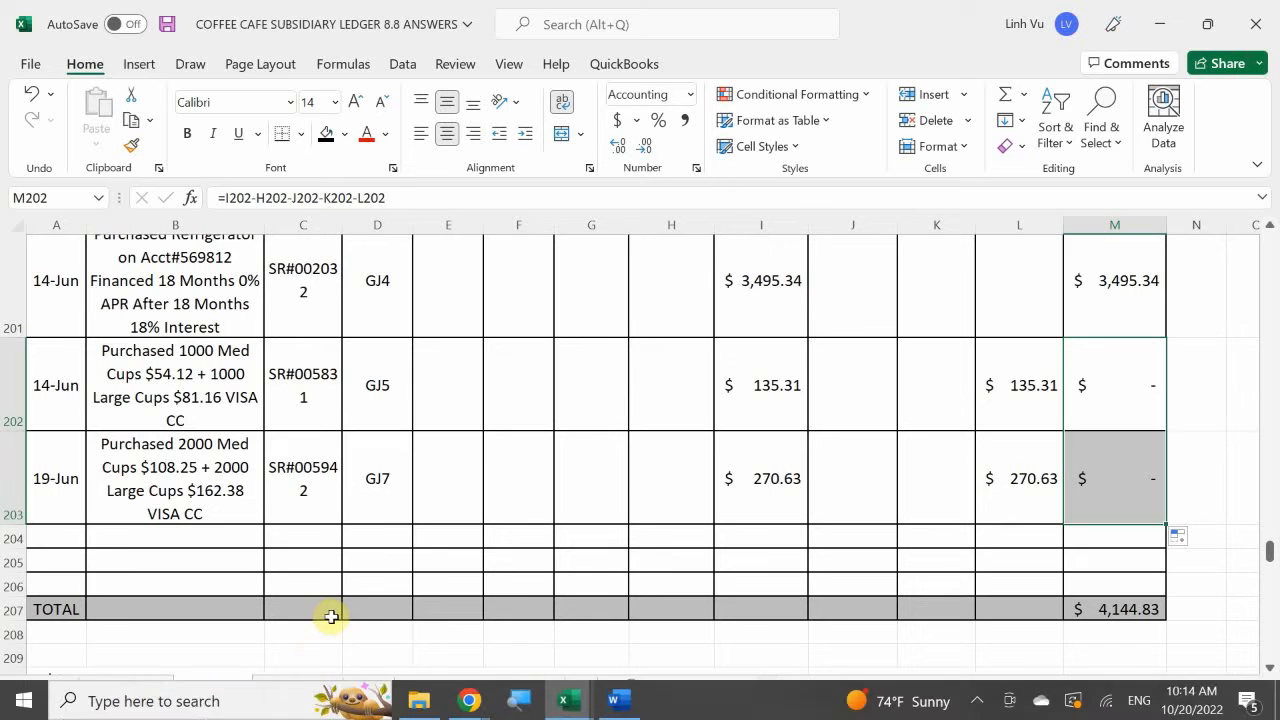
- Switch to the Word transaction document and show the Silver State Electrical payment instruction below the cups receipt
{"action": "left_click", "coordinate": [617, 701]}
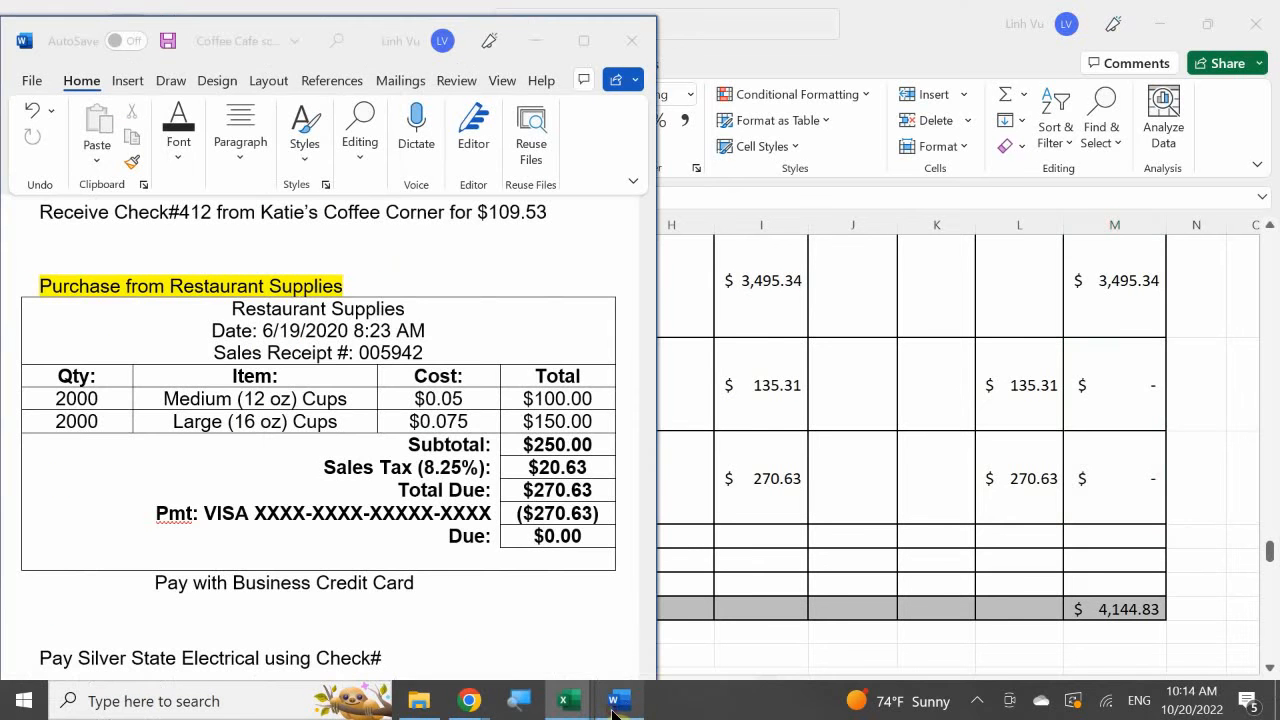
{"action": "scroll", "coordinate": [504, 565], "scroll_direction": "down", "scroll_amount": 3}
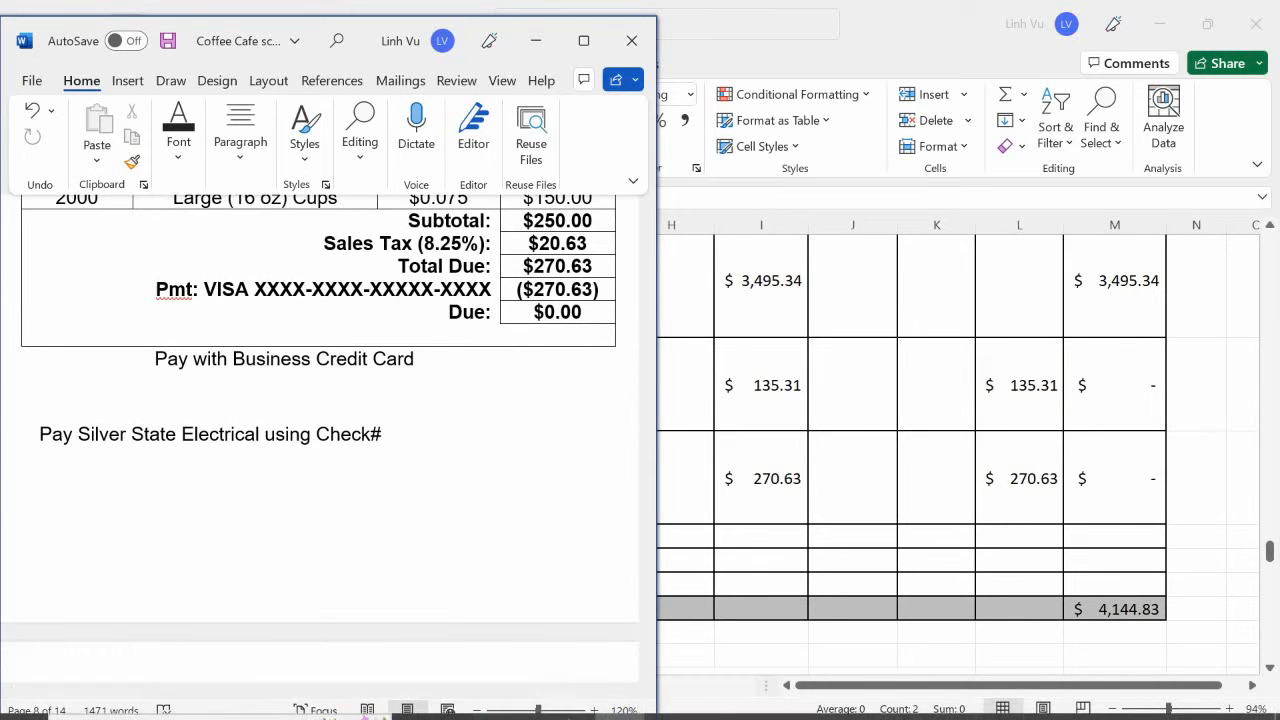
- Switch to the COFFE CAFE GENERAL JOURNAL 8.8 ANSWERS workbook and save it
{"action": "mouse_move", "coordinate": [564, 701]}
{"action": "left_click", "coordinate": [292, 630]}
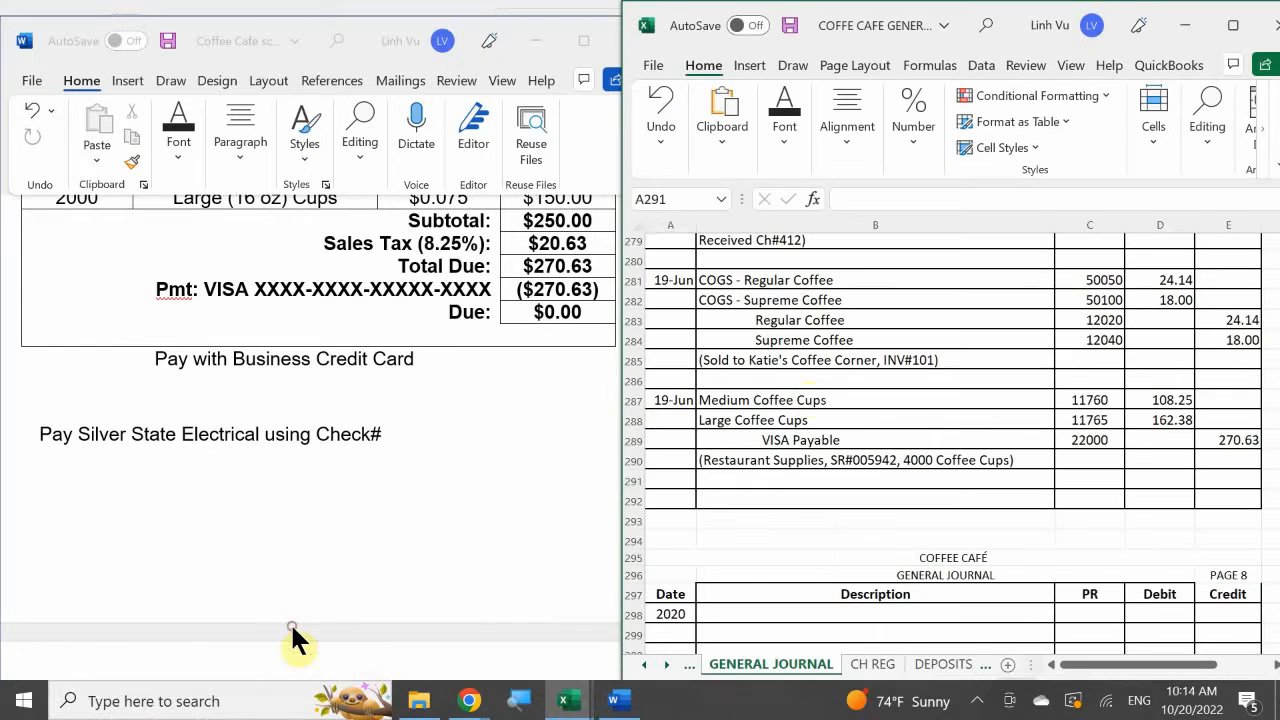
{"action": "left_click", "coordinate": [837, 400]}
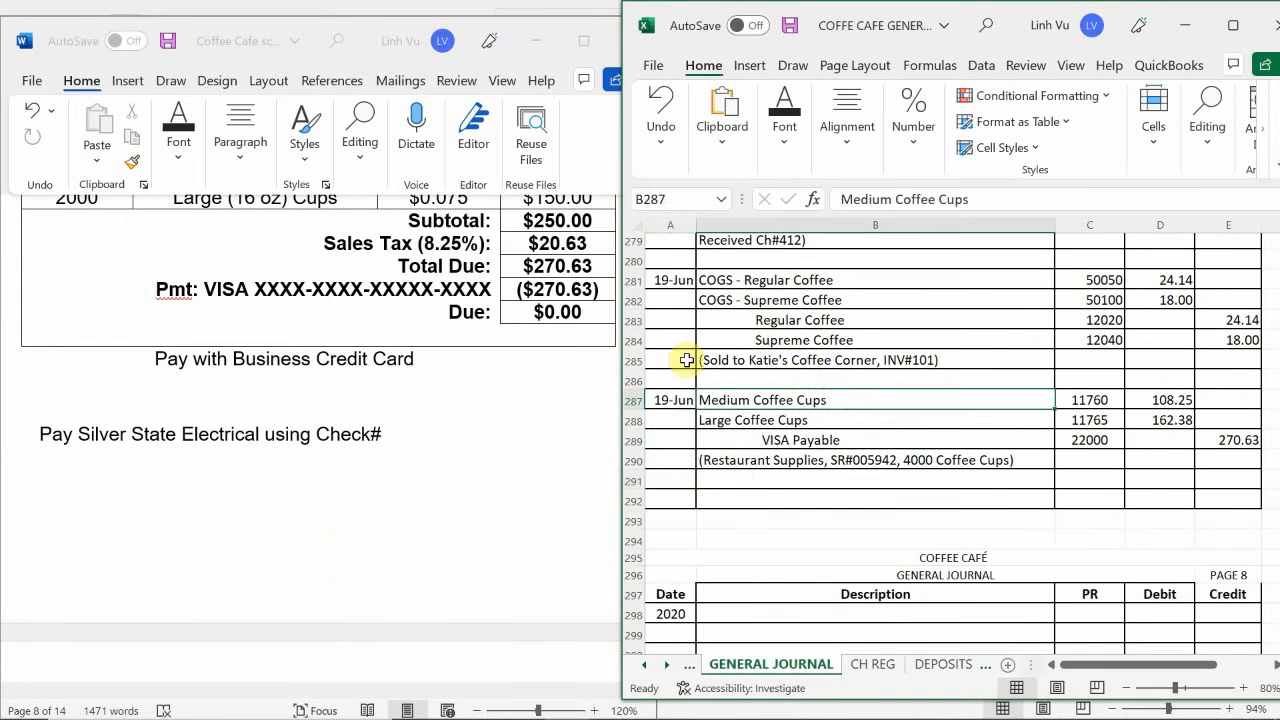
{"action": "scroll", "coordinate": [763, 434], "scroll_direction": "down", "scroll_amount": 2}
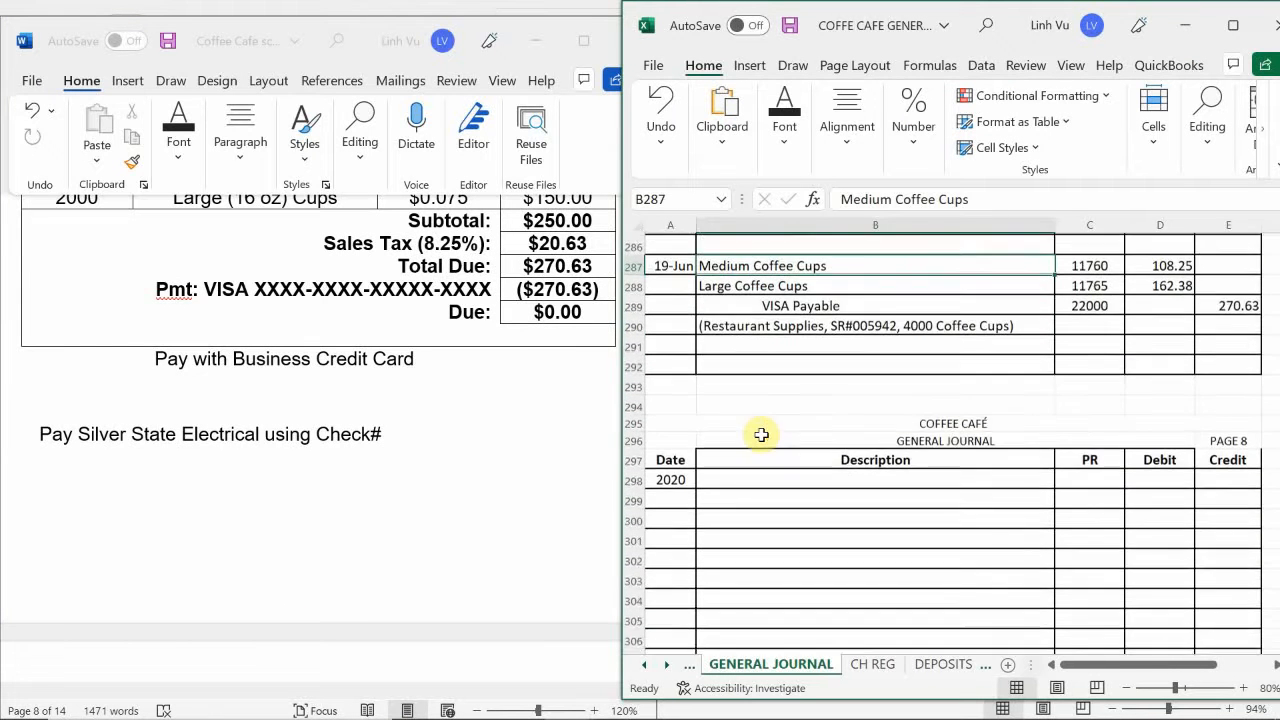
{"action": "scroll", "coordinate": [761, 434], "scroll_direction": "down", "scroll_amount": 2}
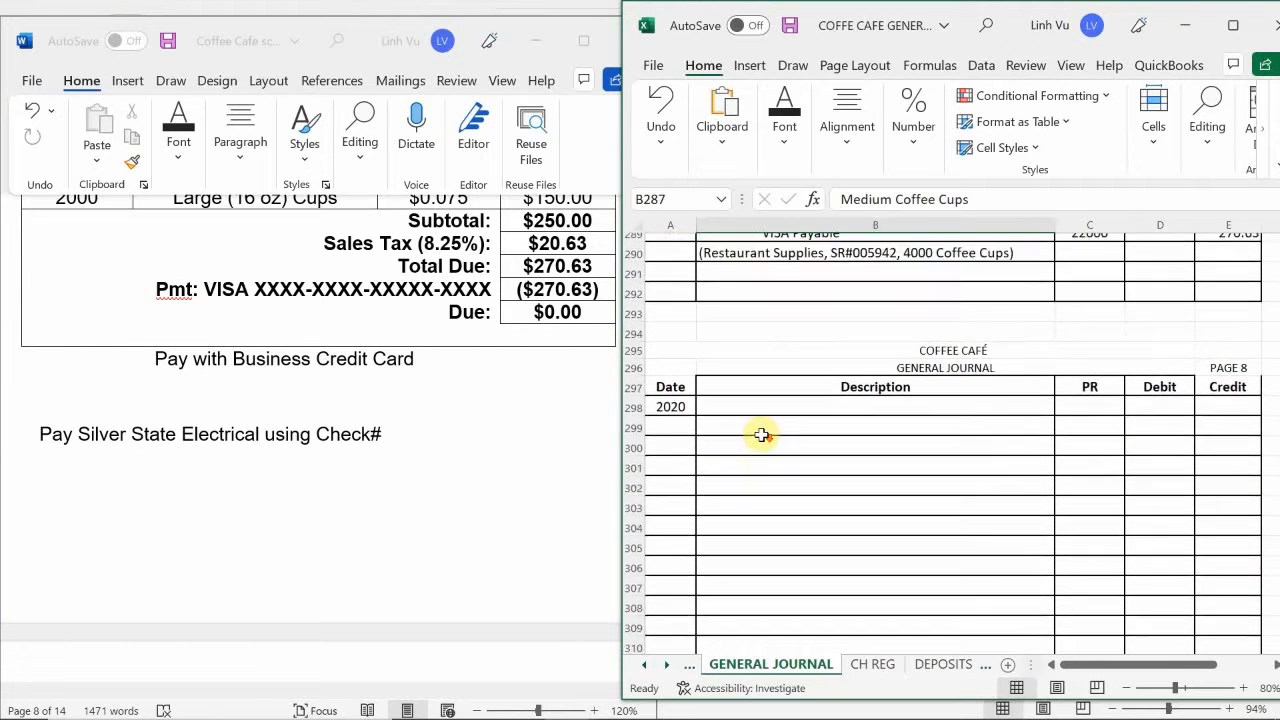
{"action": "left_click", "coordinate": [652, 66]}
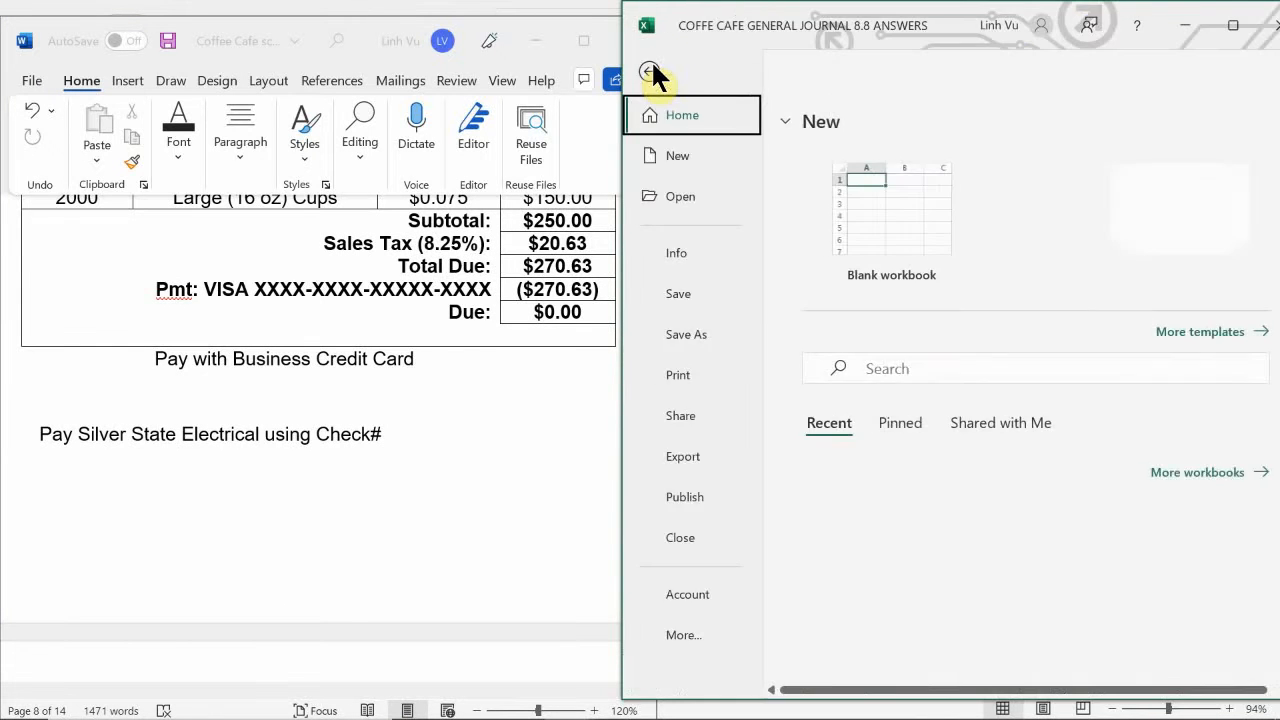
{"action": "left_click", "coordinate": [706, 288]}
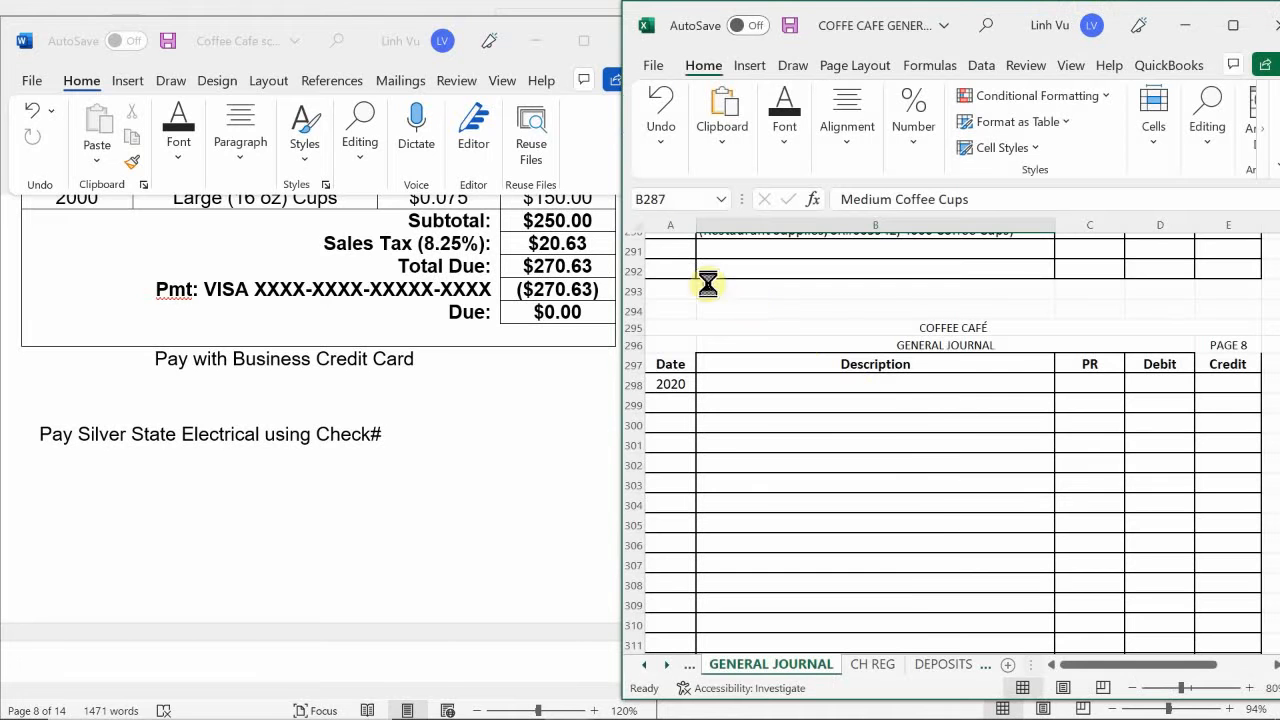
- Bring general journal page 8 into view and review the Silver State Electrical check payment instruction in the Word document
{"action": "left_click", "coordinate": [924, 416]}
{"action": "scroll", "coordinate": [926, 414], "scroll_direction": "down", "scroll_amount": 2}
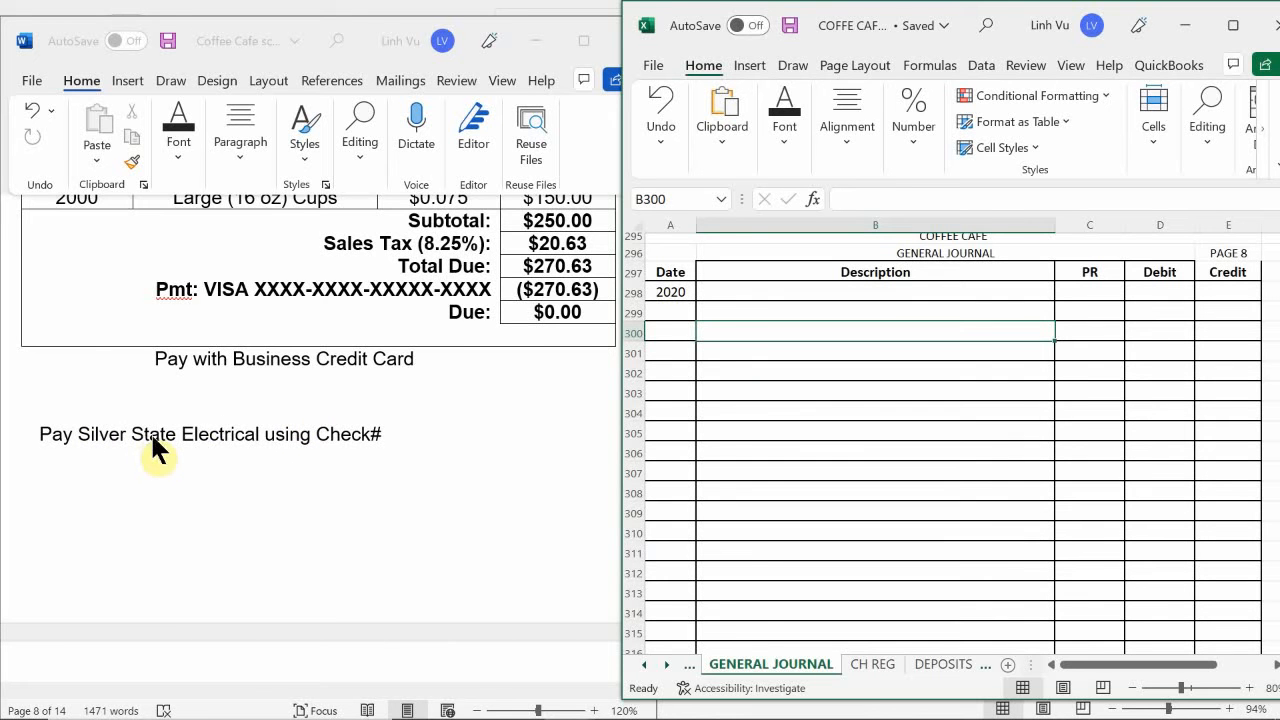
{"action": "left_click", "coordinate": [179, 408]}
{"action": "scroll", "coordinate": [177, 414], "scroll_direction": "up", "scroll_amount": 1}
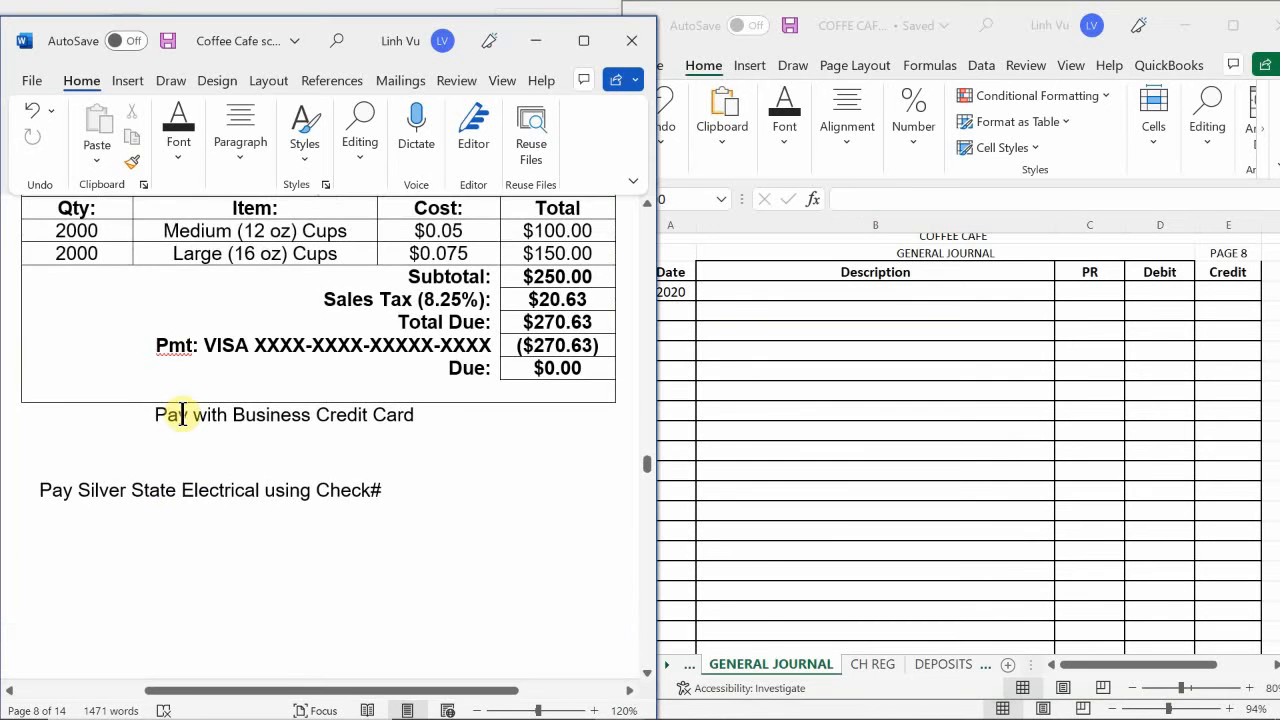
{"action": "scroll", "coordinate": [234, 479], "scroll_direction": "down", "scroll_amount": 1}
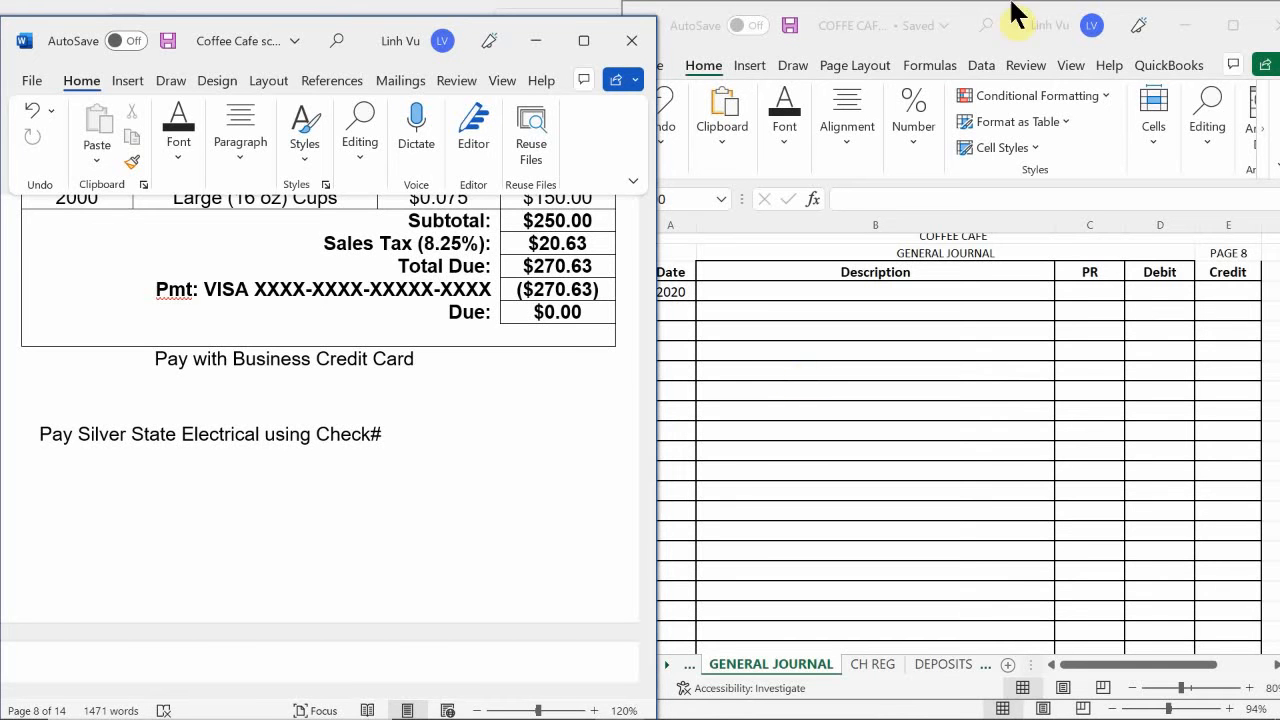
- Date a new general journal entry 6/19 in A299 on page 8
{"action": "left_click", "coordinate": [768, 324]}
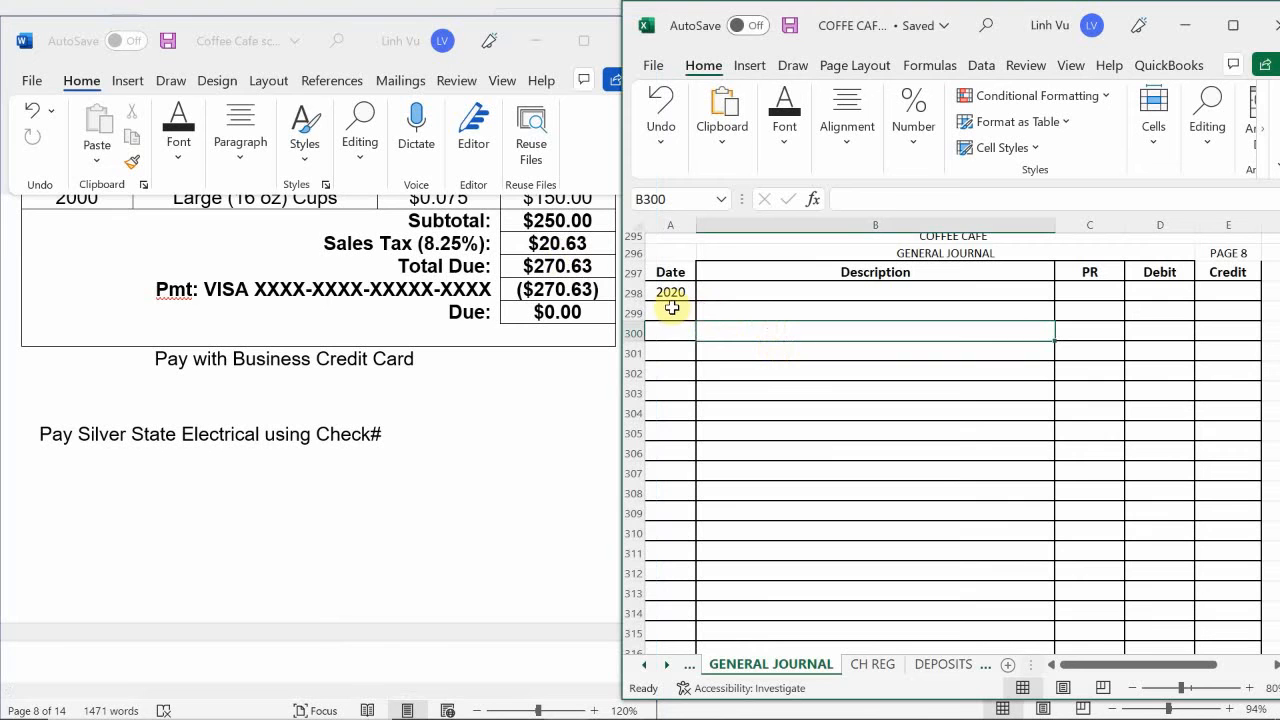
{"action": "left_click", "coordinate": [668, 312]}
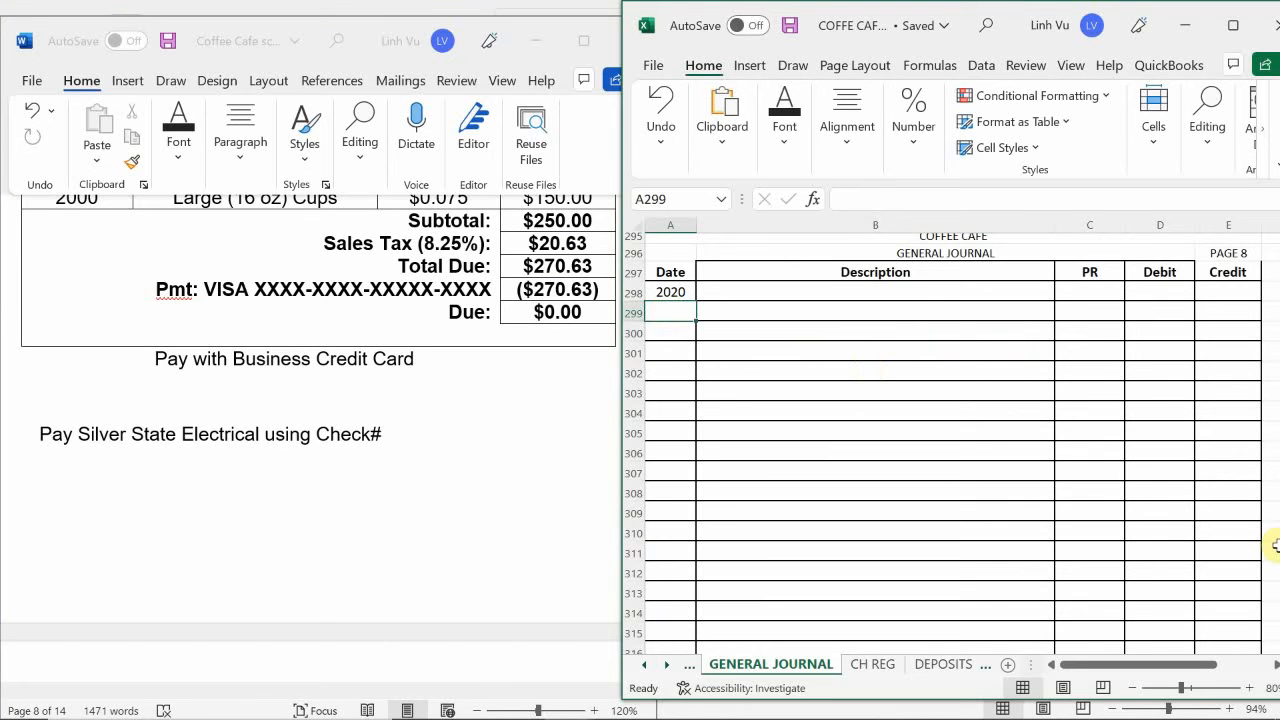
{"action": "type", "text": "6/19"}
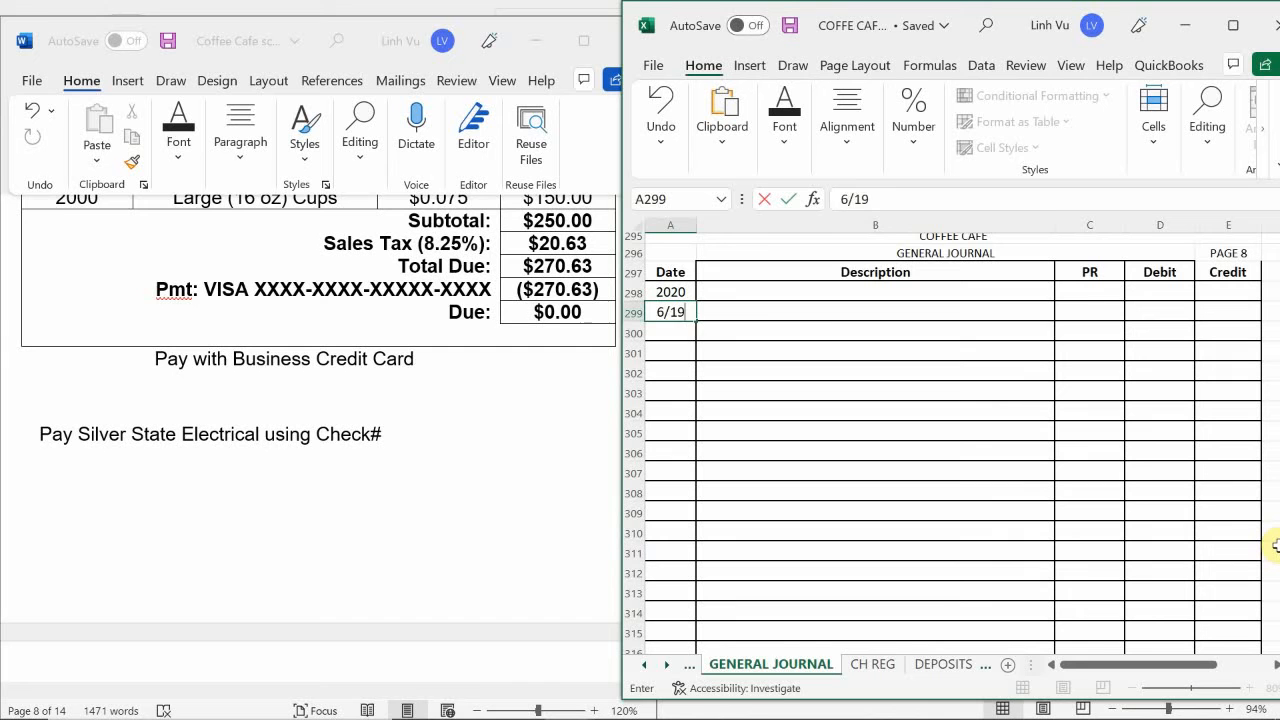
{"action": "key", "text": "Return"}
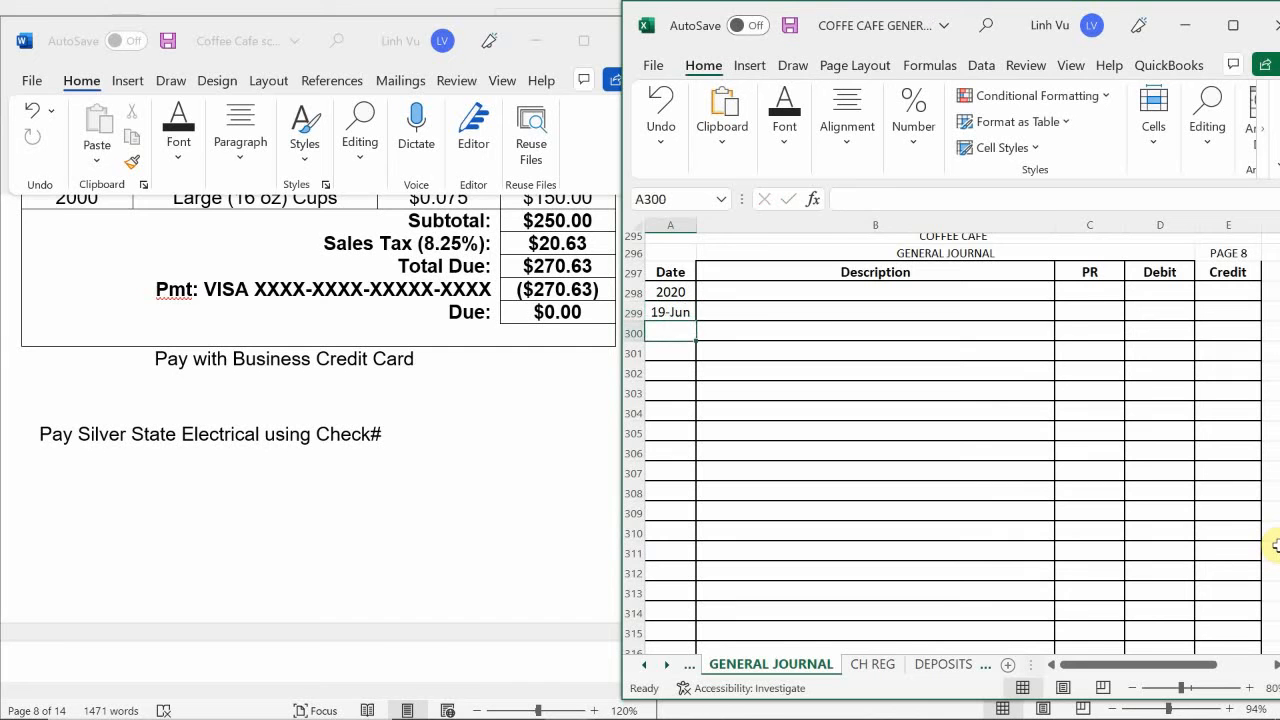
- Enter Checking as the indented credit account in B300 with post reference 10100 in C300
{"action": "key", "text": "Up"}
{"action": "key", "text": "Right"}
{"action": "key", "text": "Down"}
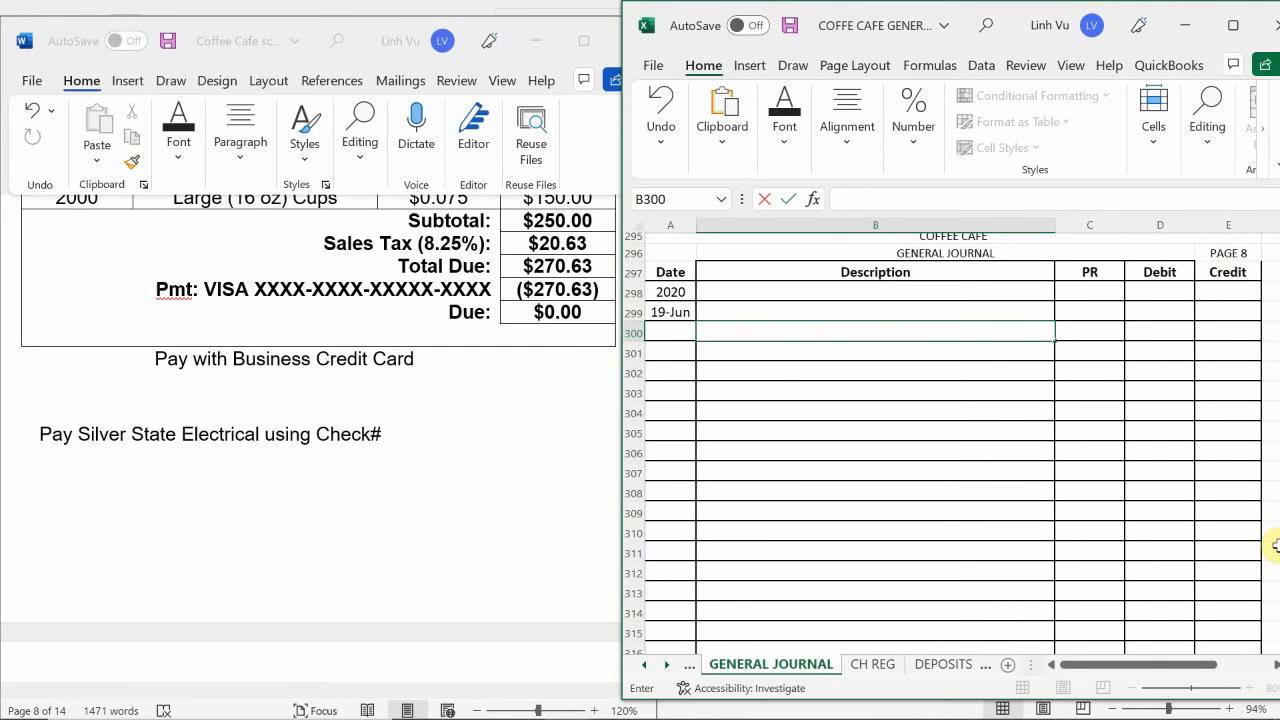
{"action": "type", "text": "C"}
{"action": "key", "text": "BackSpace"}
{"action": "key", "text": "BackSpace"}
{"action": "type", "text": "Checking"}
{"action": "key", "text": "Tab"}
{"action": "type", "text": "10100"}
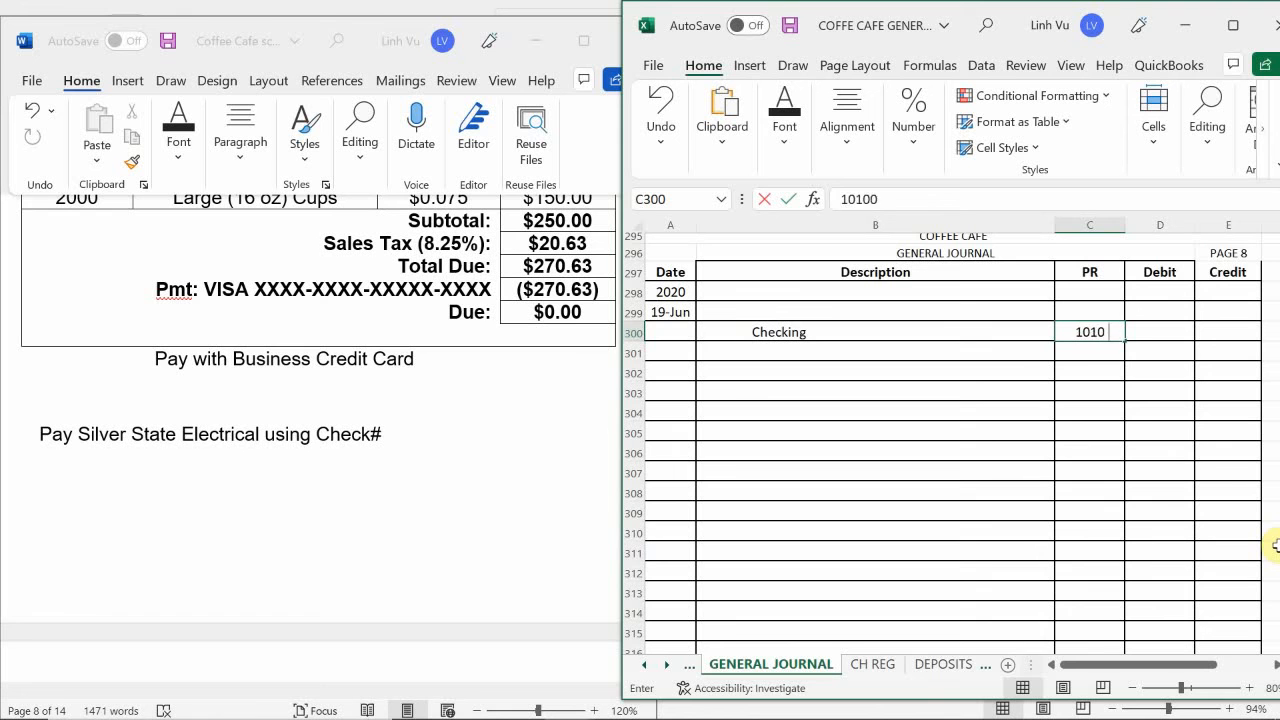
{"action": "key", "text": "Return"}
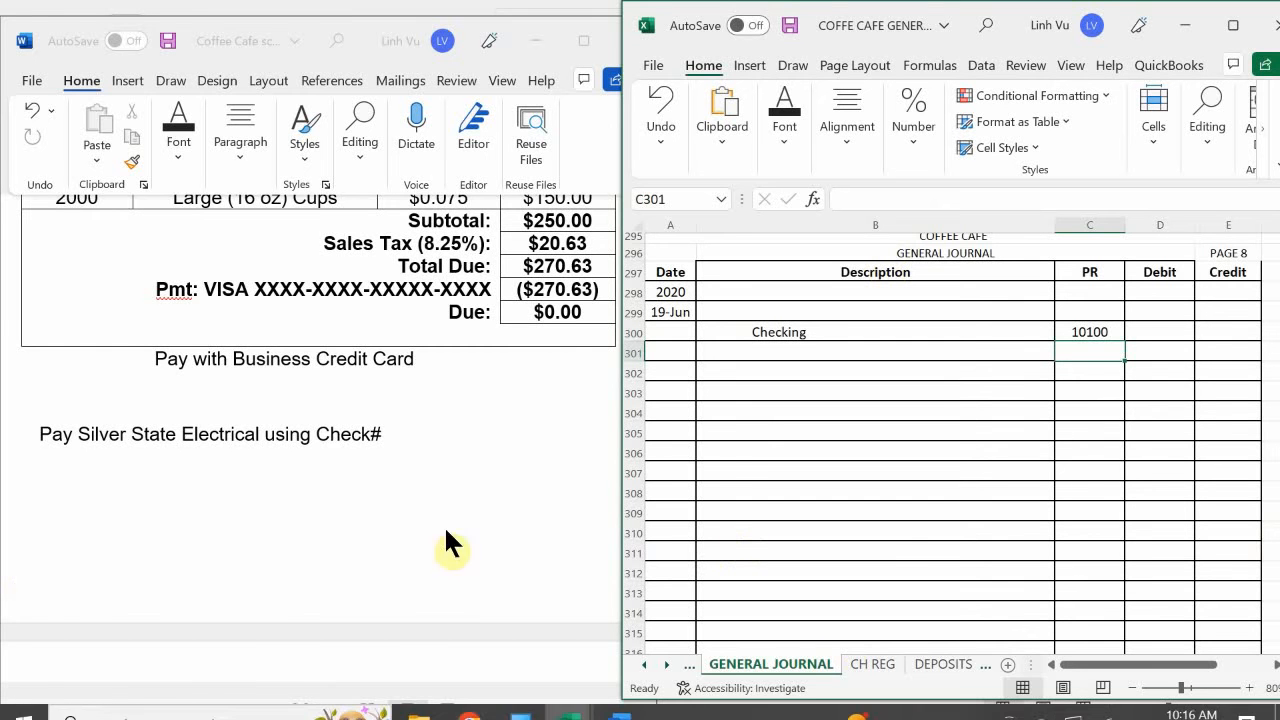
- Switch to the COFFEE CAFE SUBSIDIARY LEDGER 8.8 ANSWERS workbook and examine the Silver State Electrical vendor account for its invoice number and amount owed
{"action": "mouse_move", "coordinate": [520, 712]}
{"action": "mouse_move", "coordinate": [563, 690]}
{"action": "left_click", "coordinate": [575, 640]}
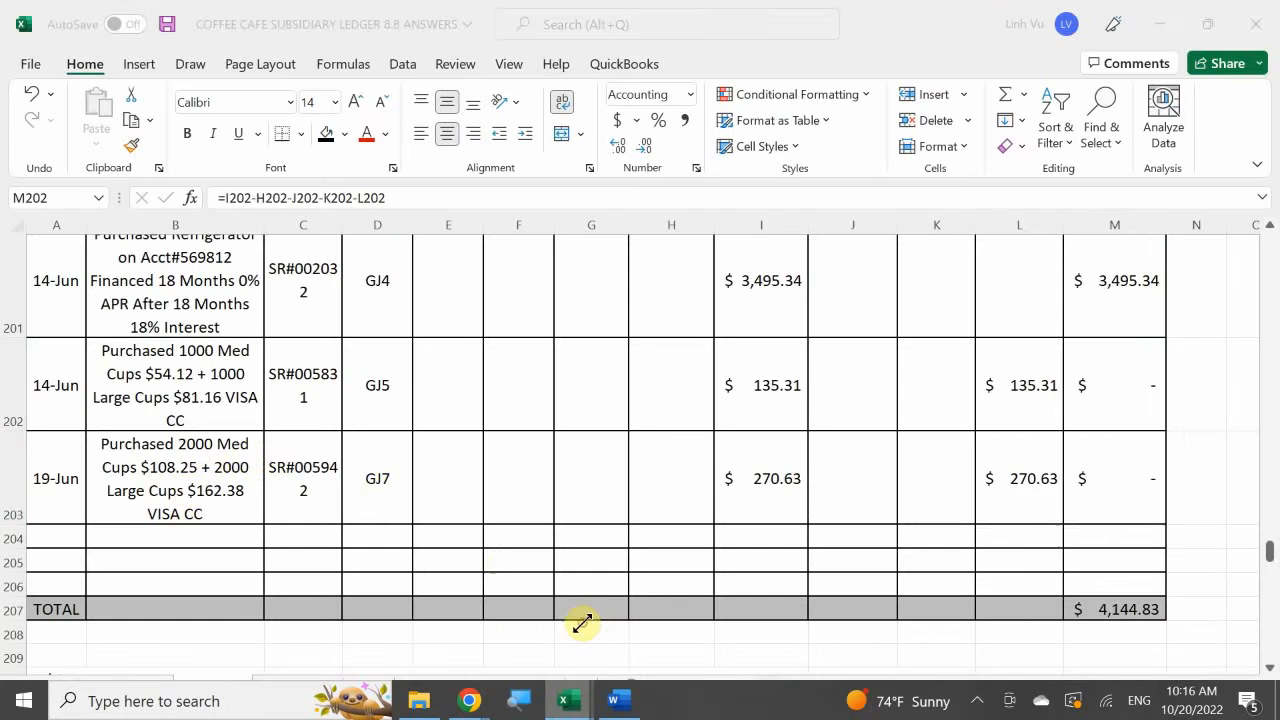
{"action": "left_click", "coordinate": [218, 440]}
{"action": "scroll", "coordinate": [218, 438], "scroll_direction": "down", "scroll_amount": 3}
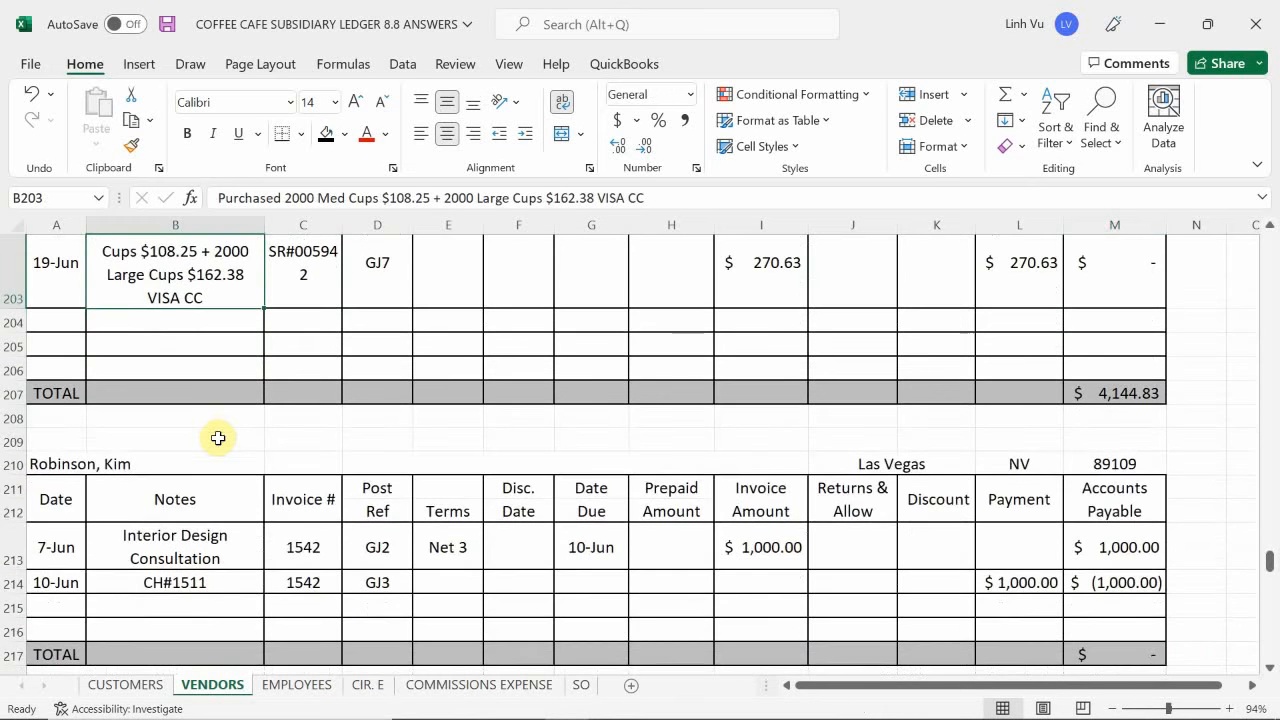
{"action": "scroll", "coordinate": [218, 438], "scroll_direction": "up", "scroll_amount": 5}
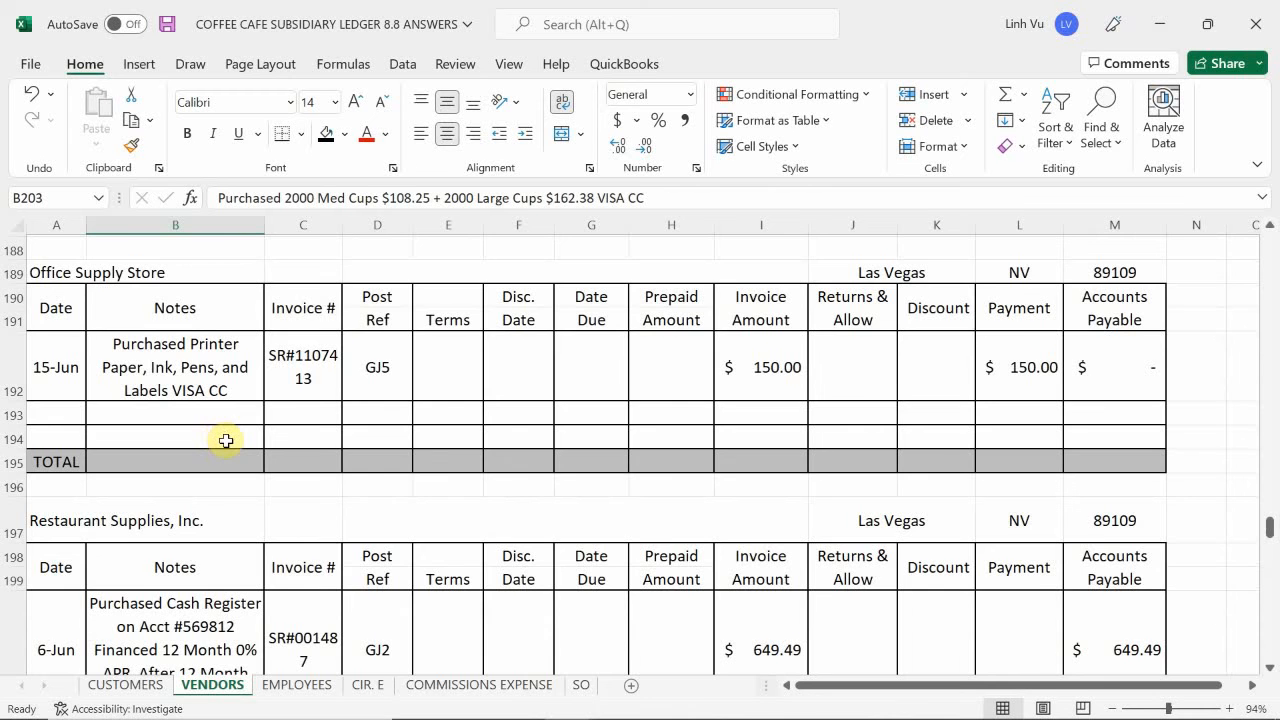
{"action": "scroll", "coordinate": [224, 440], "scroll_direction": "down", "scroll_amount": 5}
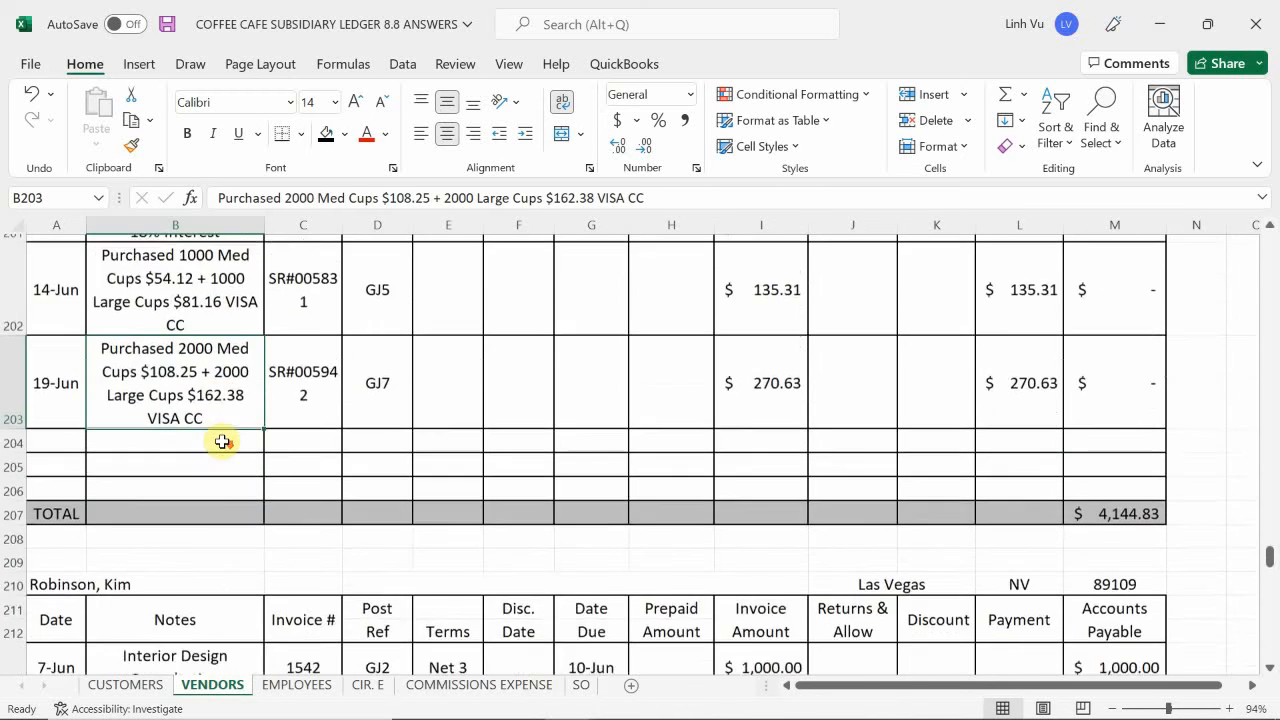
{"action": "scroll", "coordinate": [222, 441], "scroll_direction": "down", "scroll_amount": 3}
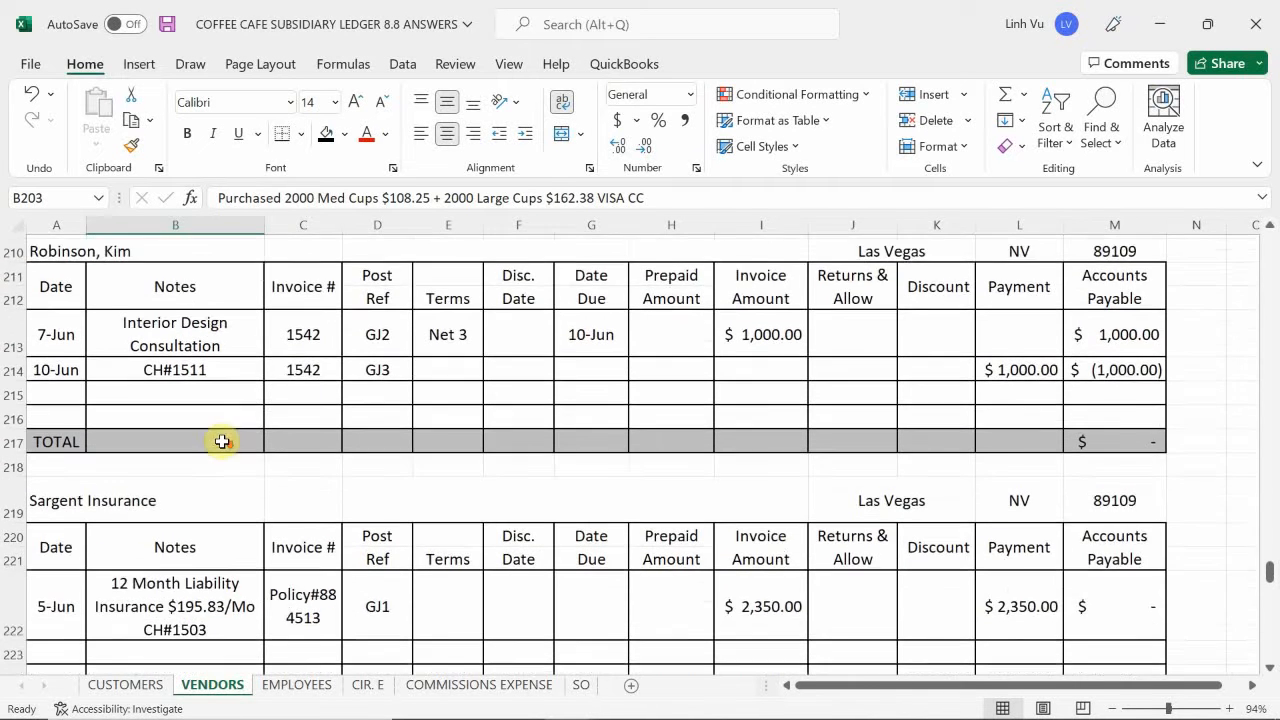
{"action": "scroll", "coordinate": [222, 441], "scroll_direction": "down", "scroll_amount": 3}
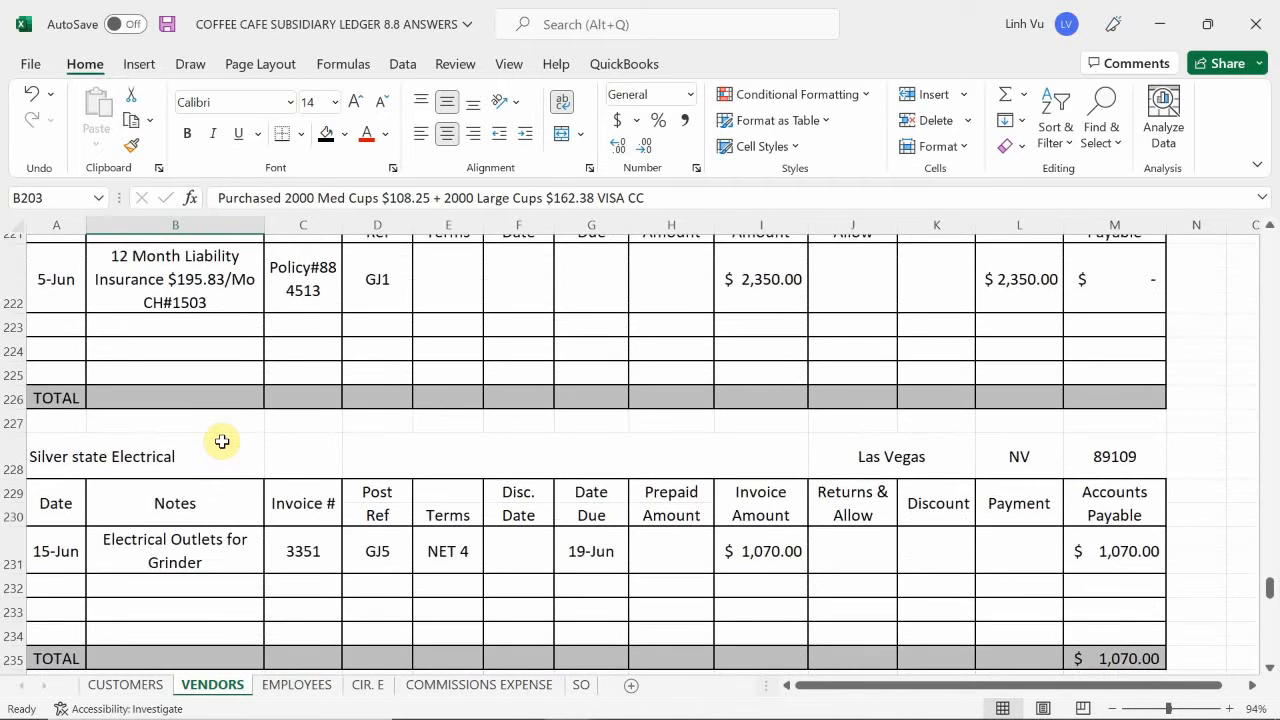
{"action": "scroll", "coordinate": [222, 441], "scroll_direction": "down", "scroll_amount": 2}
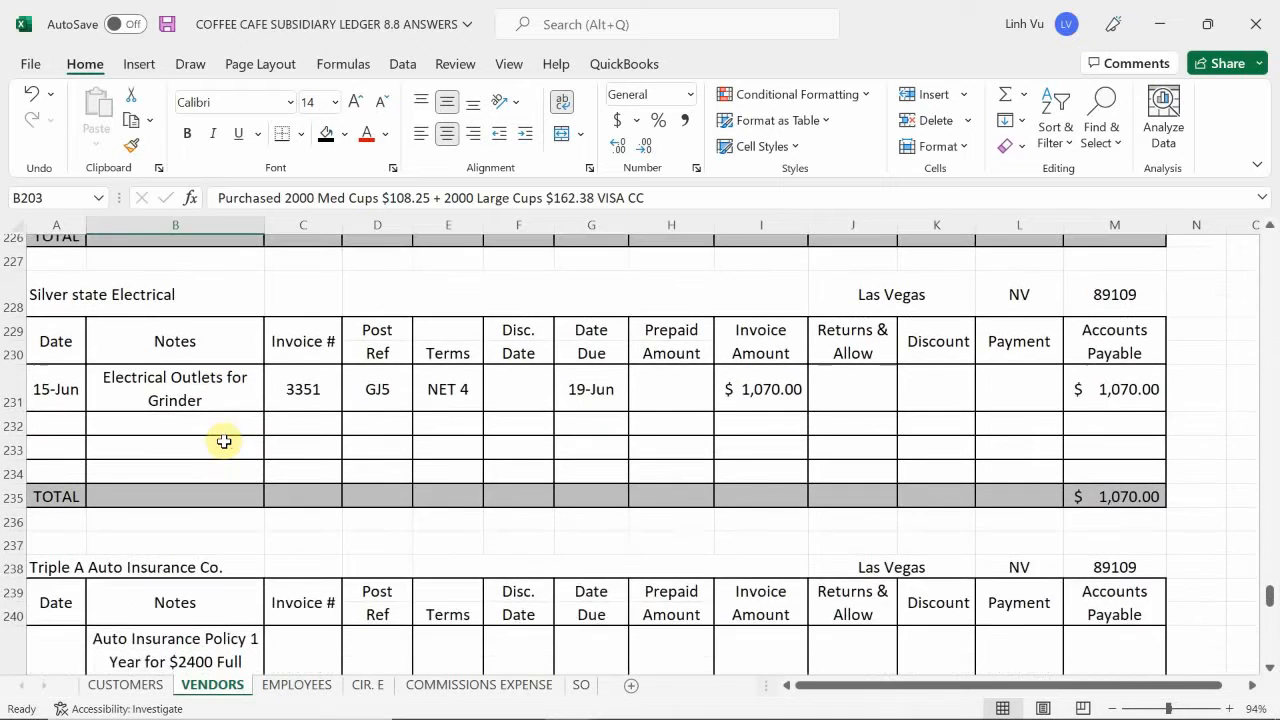
{"action": "scroll", "coordinate": [223, 440], "scroll_direction": "up", "scroll_amount": 1}
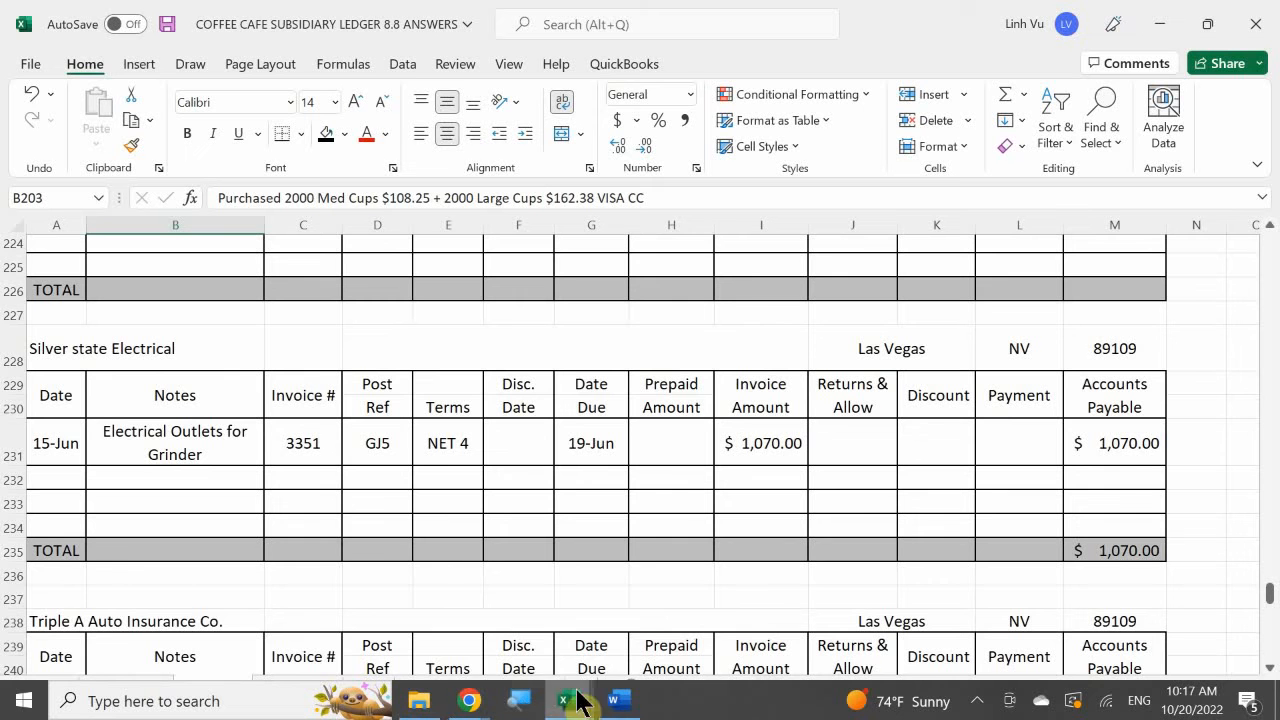
- Bring the COFFE CAFE GENERAL JOURNAL 8.8 ANSWERS workbook back into view beside the Silver State Electrical vendor account
{"action": "mouse_move", "coordinate": [588, 708]}
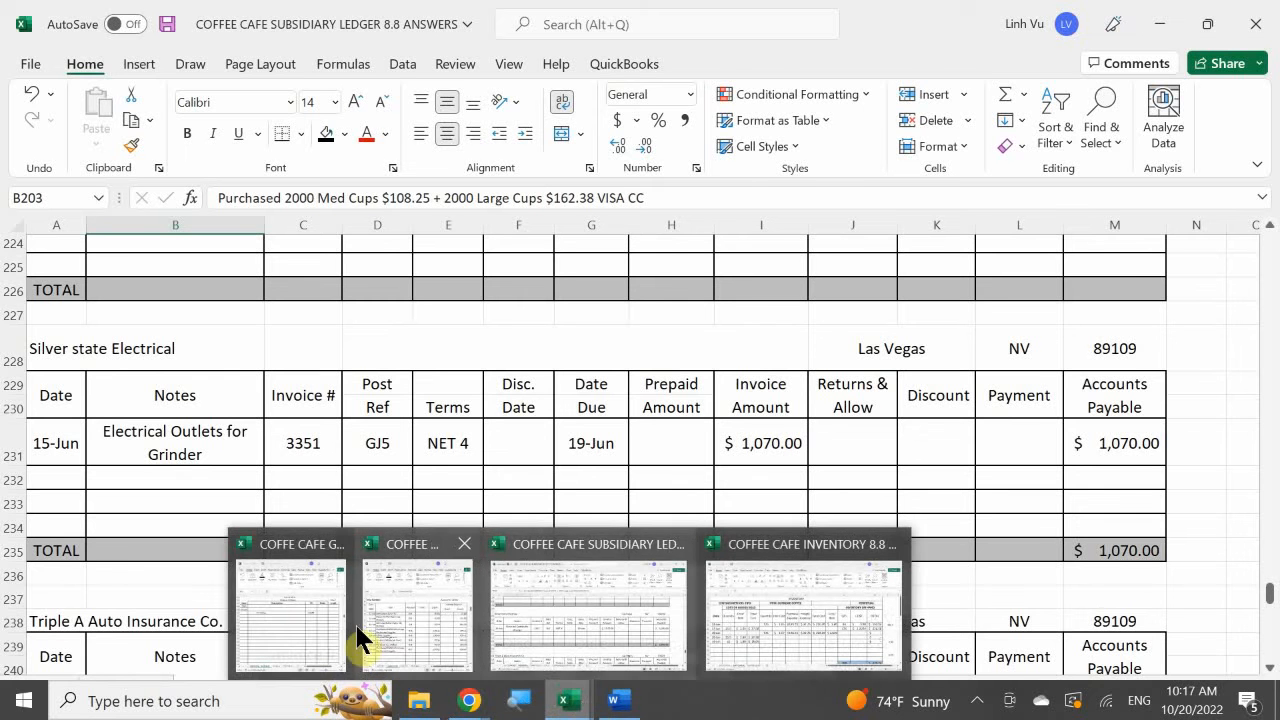
{"action": "left_click", "coordinate": [270, 610]}
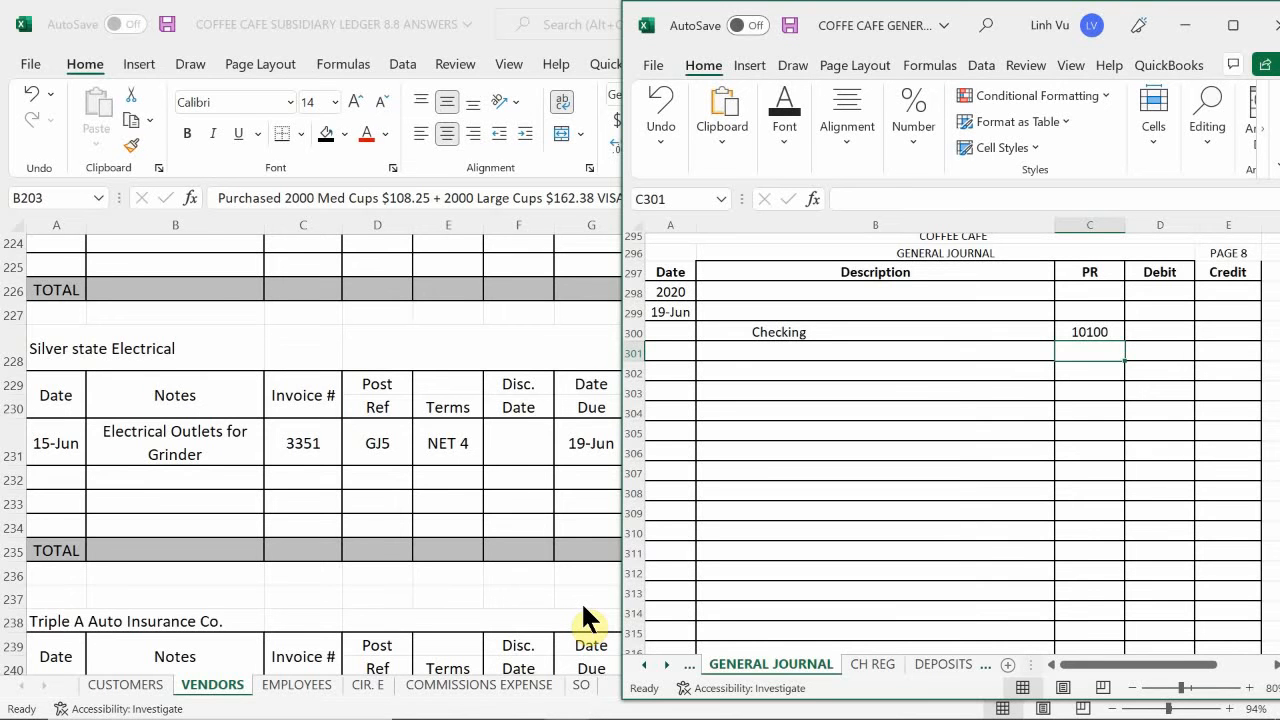
{"action": "left_click", "coordinate": [977, 701]}
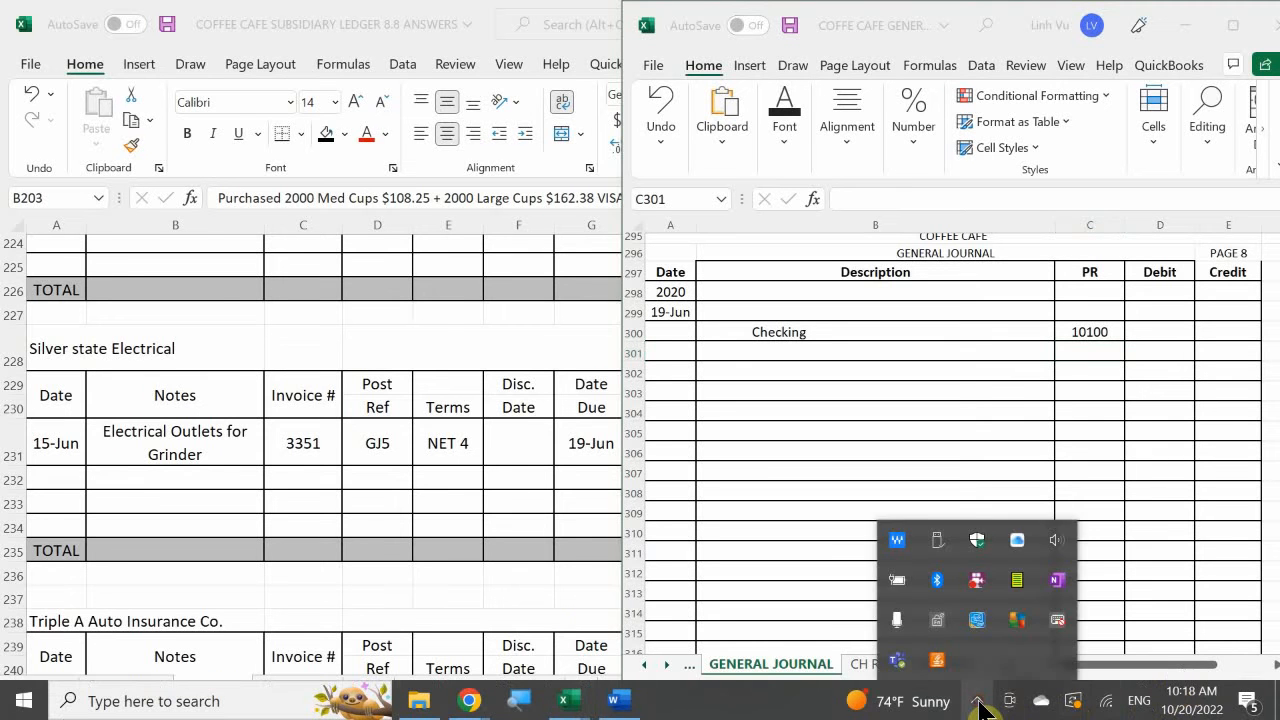
{"action": "left_click", "coordinate": [977, 701]}
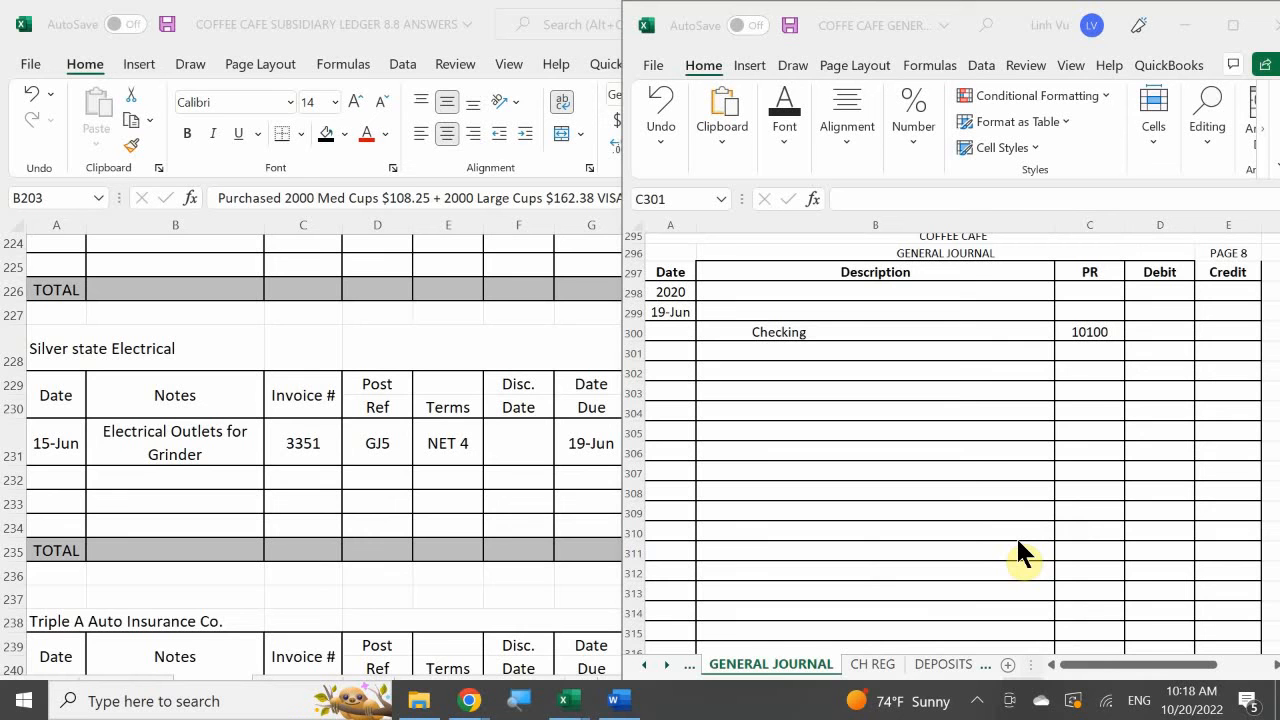
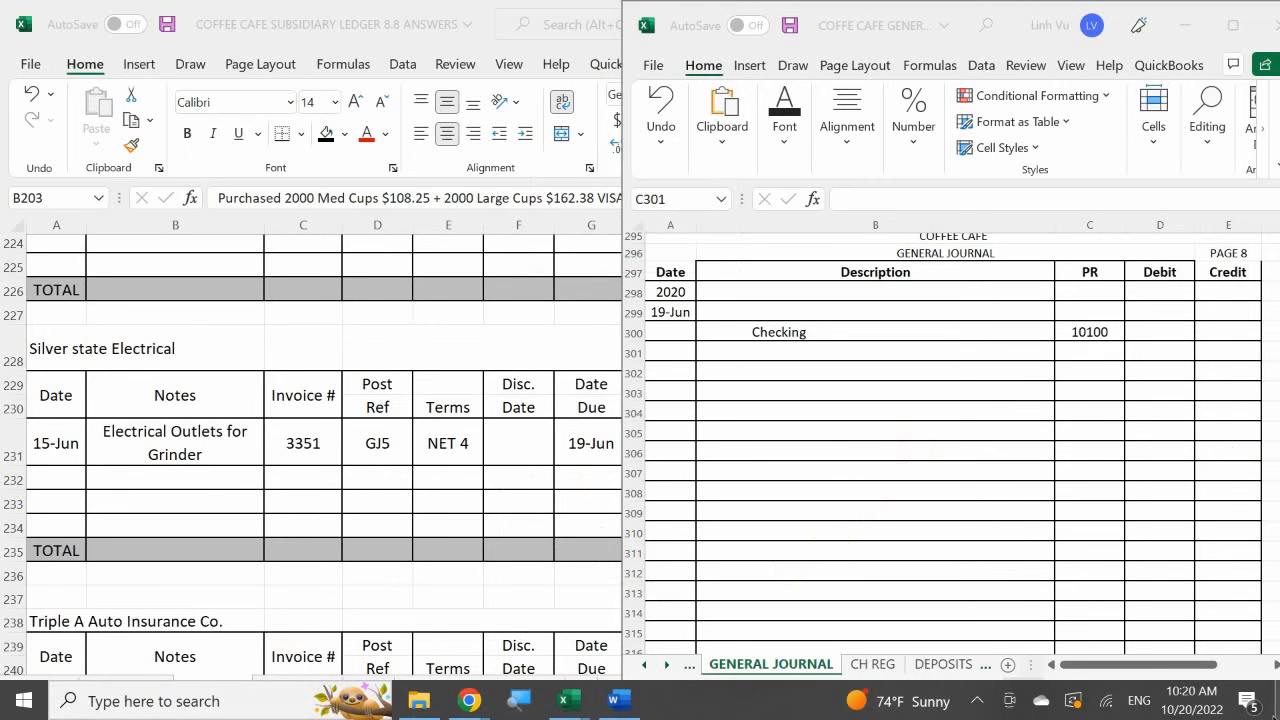
- Enter Accounts Payable as the debit account in B299 with post reference 20000 in C299
{"action": "left_click", "coordinate": [732, 309]}
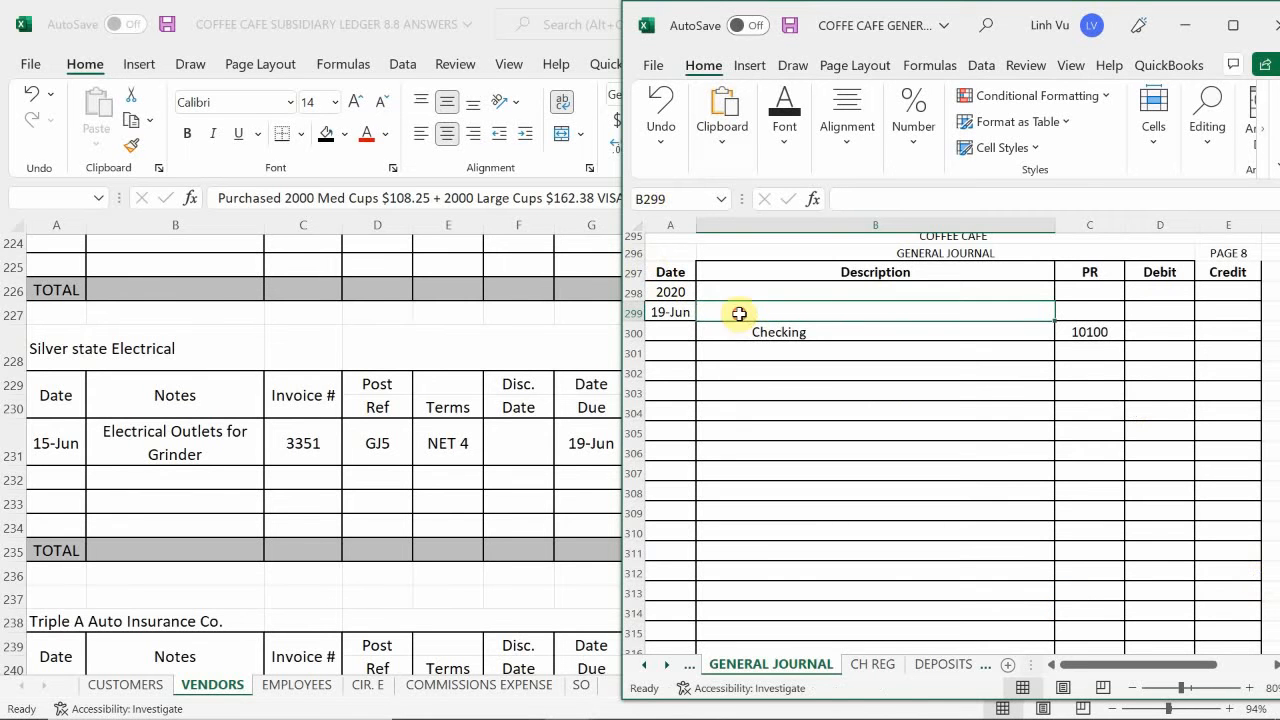
{"action": "type", "text": "Accoun"}
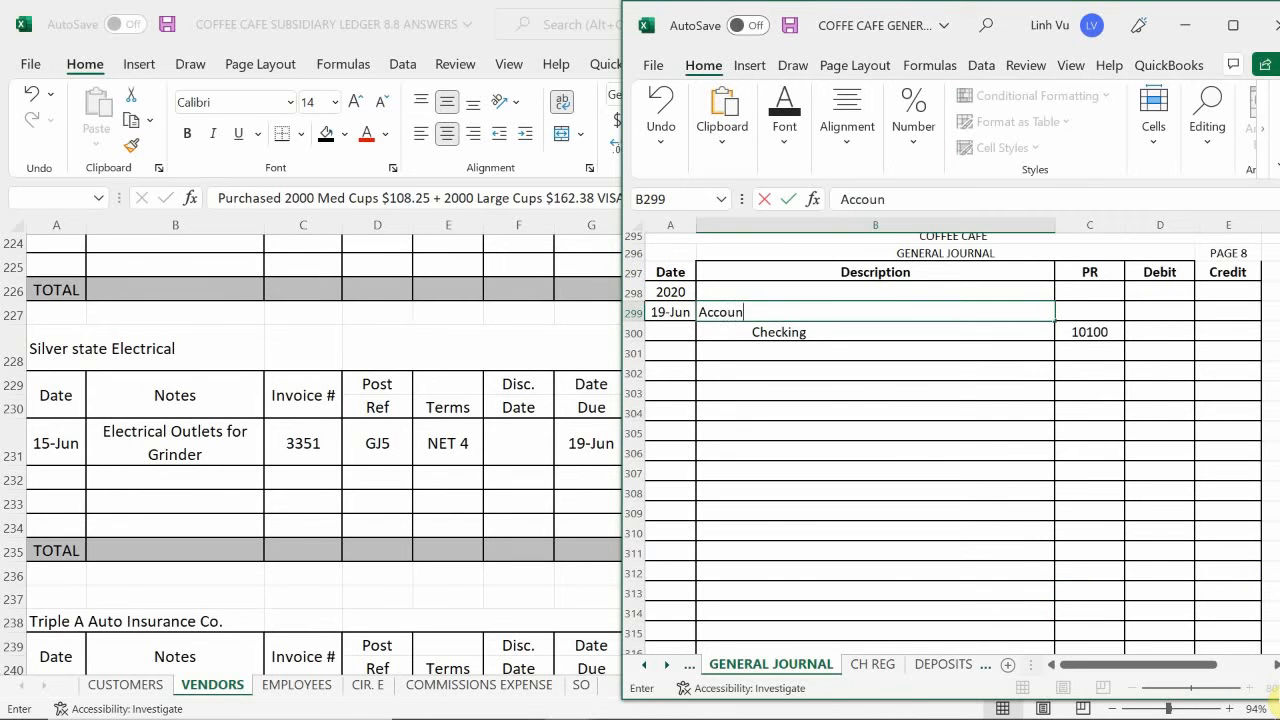
{"action": "type", "text": "ts Paya"}
{"action": "type", "text": "ble"}
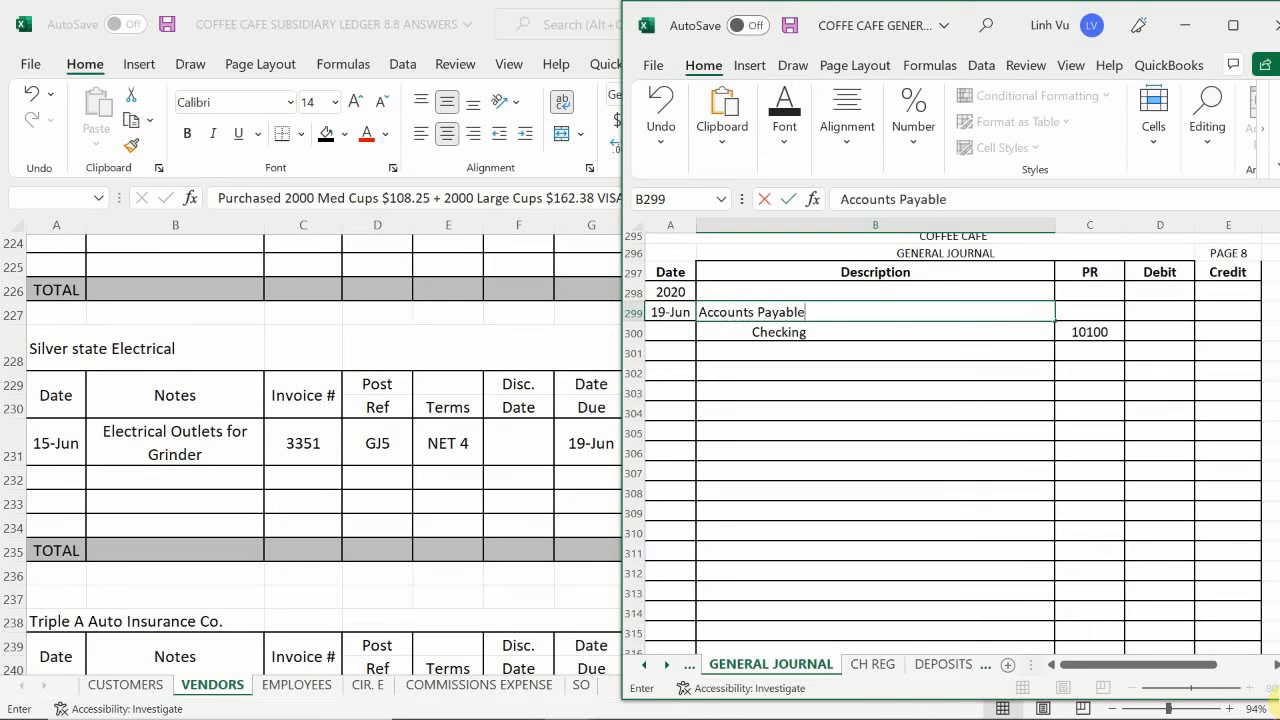
{"action": "key", "text": "Tab"}
{"action": "type", "text": "200"}
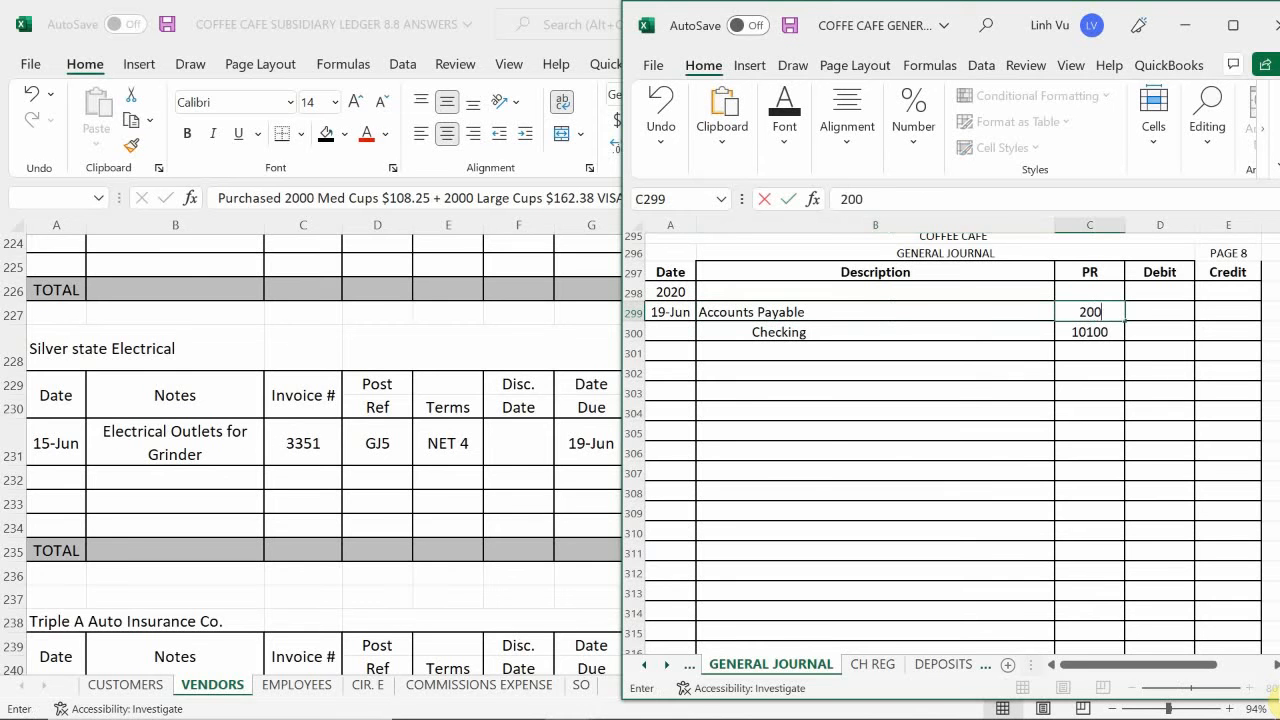
{"action": "type", "text": "00"}
{"action": "key", "text": "Return"}
- Check Silver State Electrical's amount owed in the subsidiary ledger workbook and bring up the Word payment instruction beside the general journal
{"action": "left_click", "coordinate": [1157, 331]}
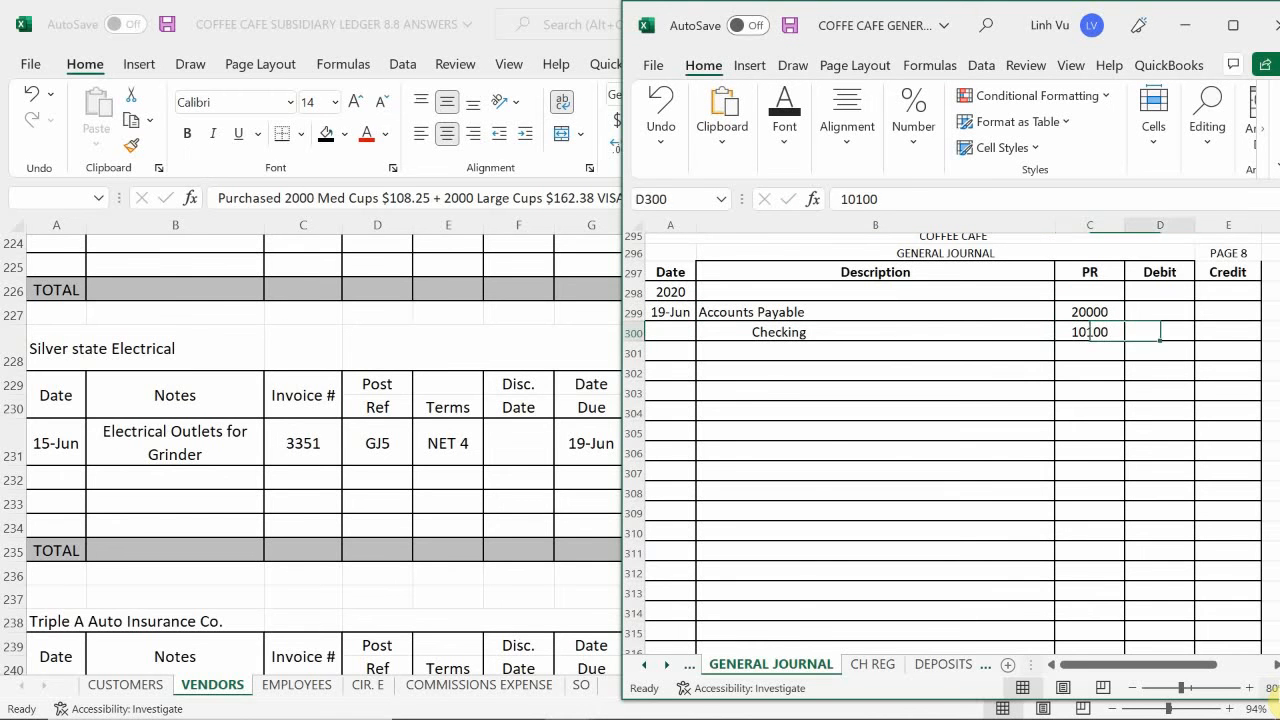
{"action": "key", "text": "Up"}
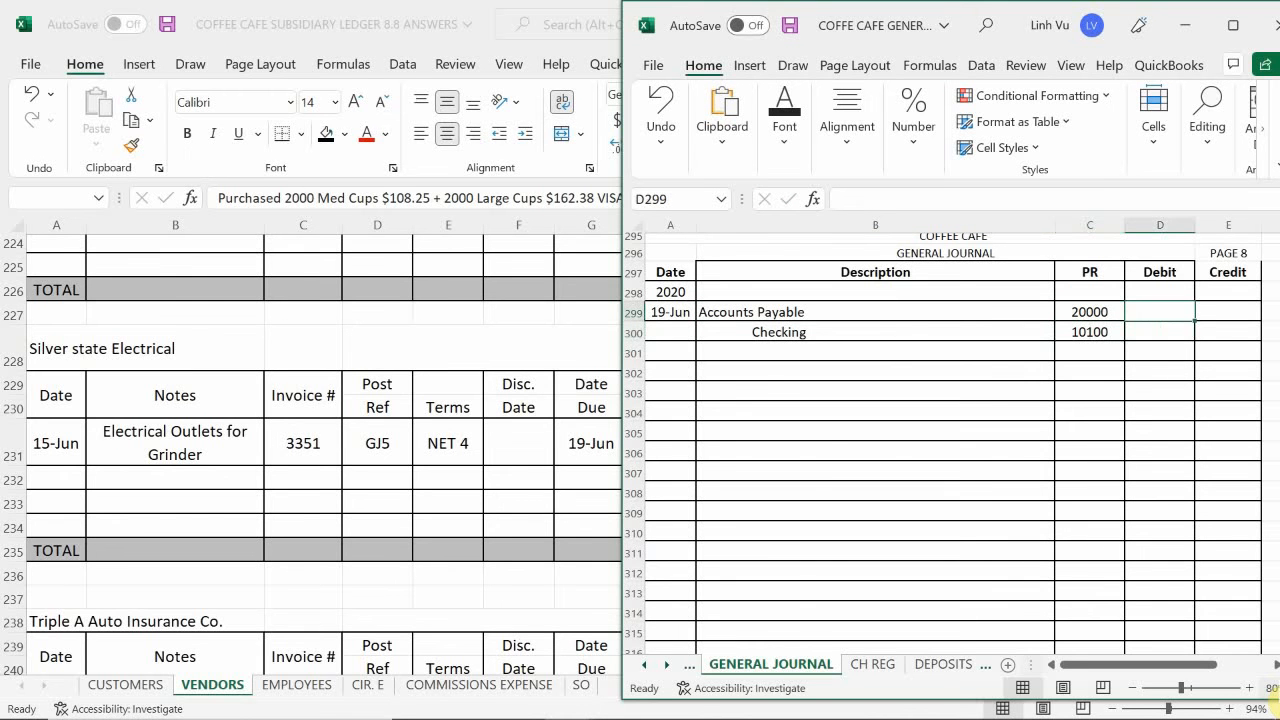
{"action": "left_click", "coordinate": [512, 511]}
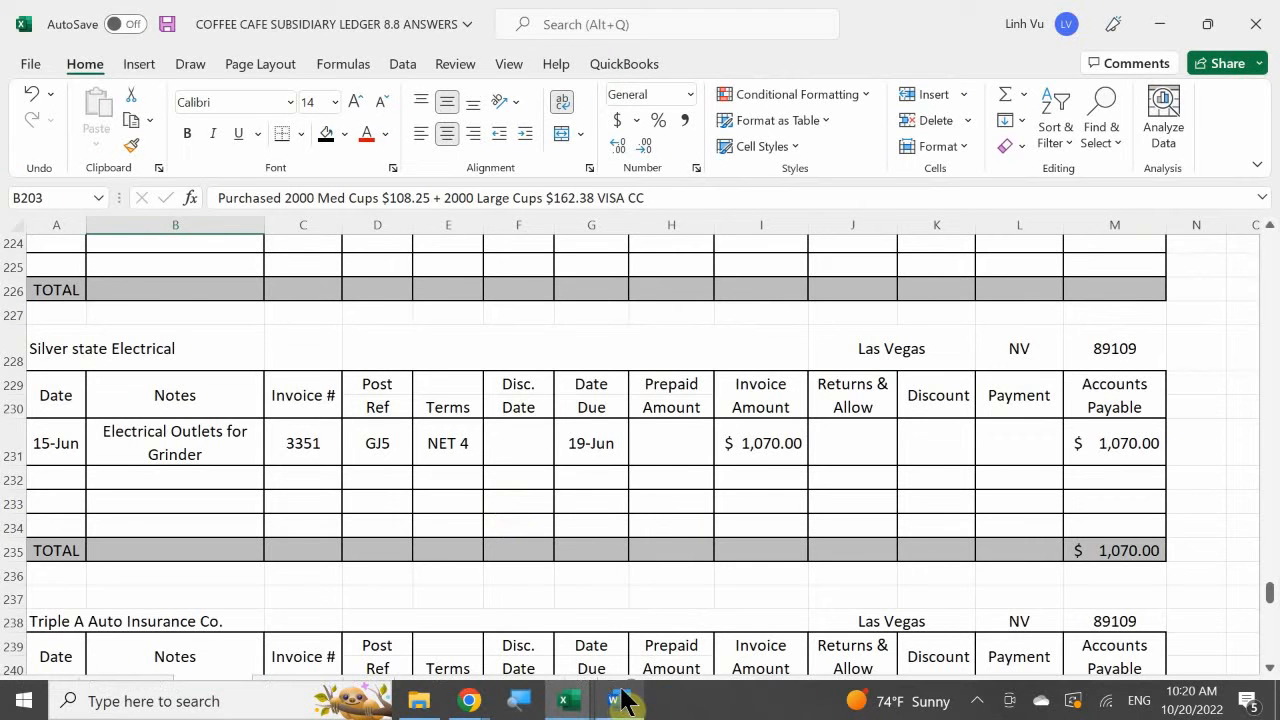
{"action": "left_click", "coordinate": [615, 700]}
{"action": "left_click", "coordinate": [568, 700]}
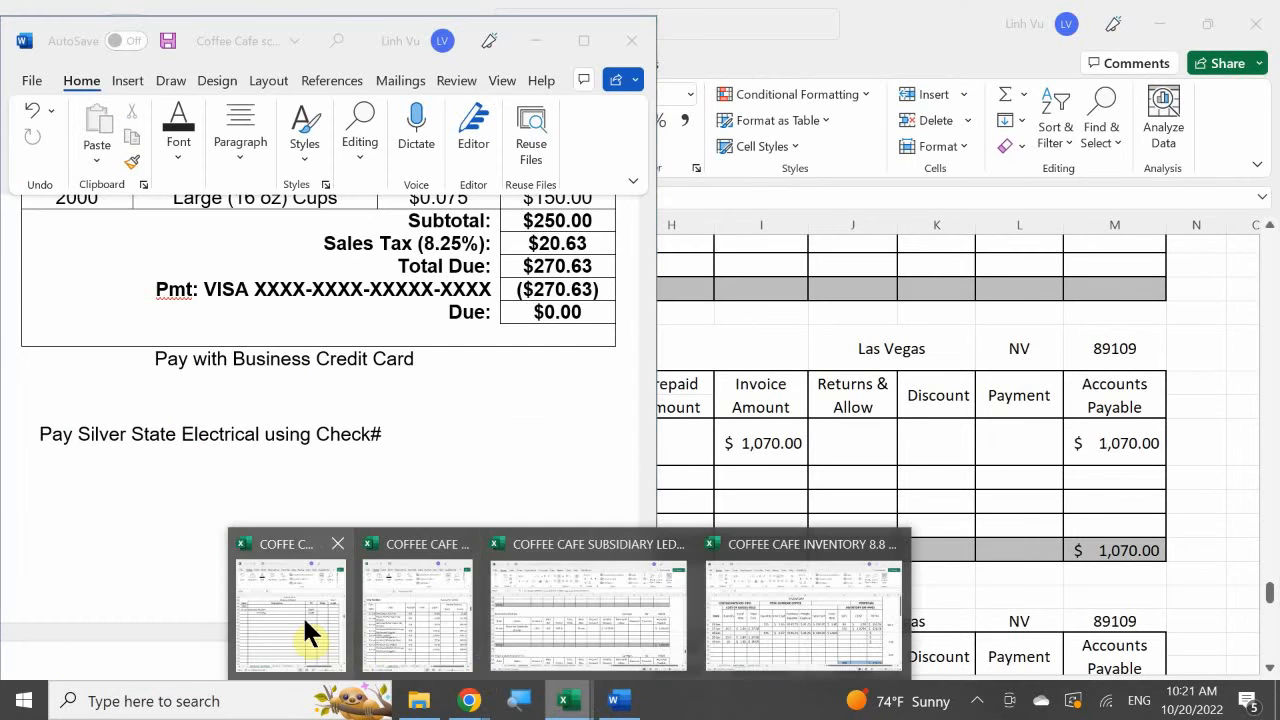
{"action": "left_click", "coordinate": [302, 616]}
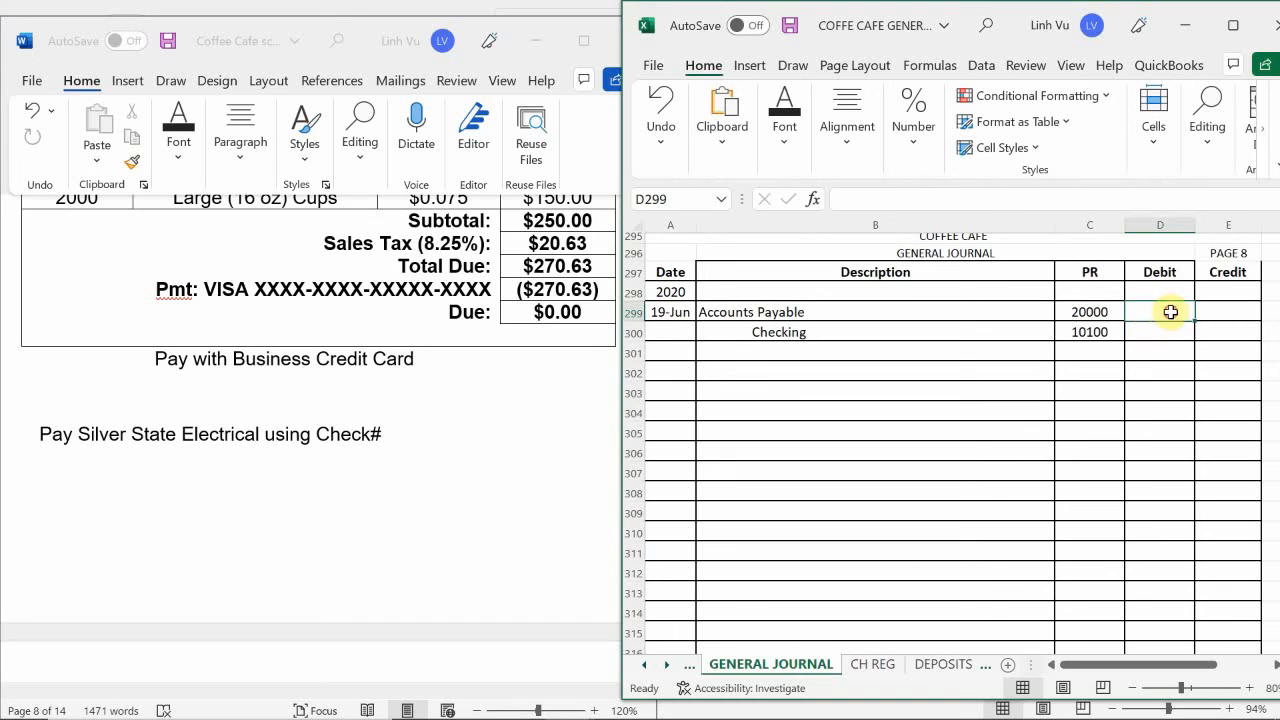
- Enter the Accounts Payable debit of 1070 in D299 and reference that cell as the Checking credit in E300
{"action": "type", "text": "1070"}
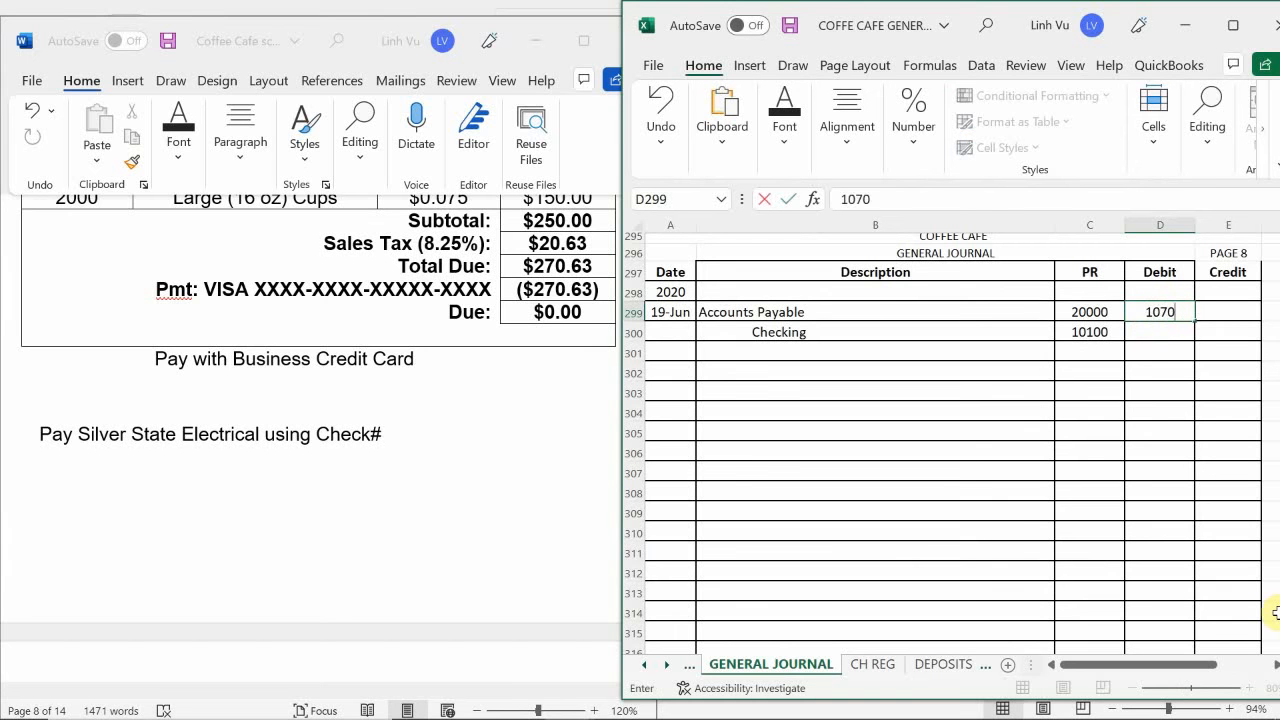
{"action": "key", "text": "Return"}
{"action": "key", "text": "Right"}
{"action": "type", "text": "="}
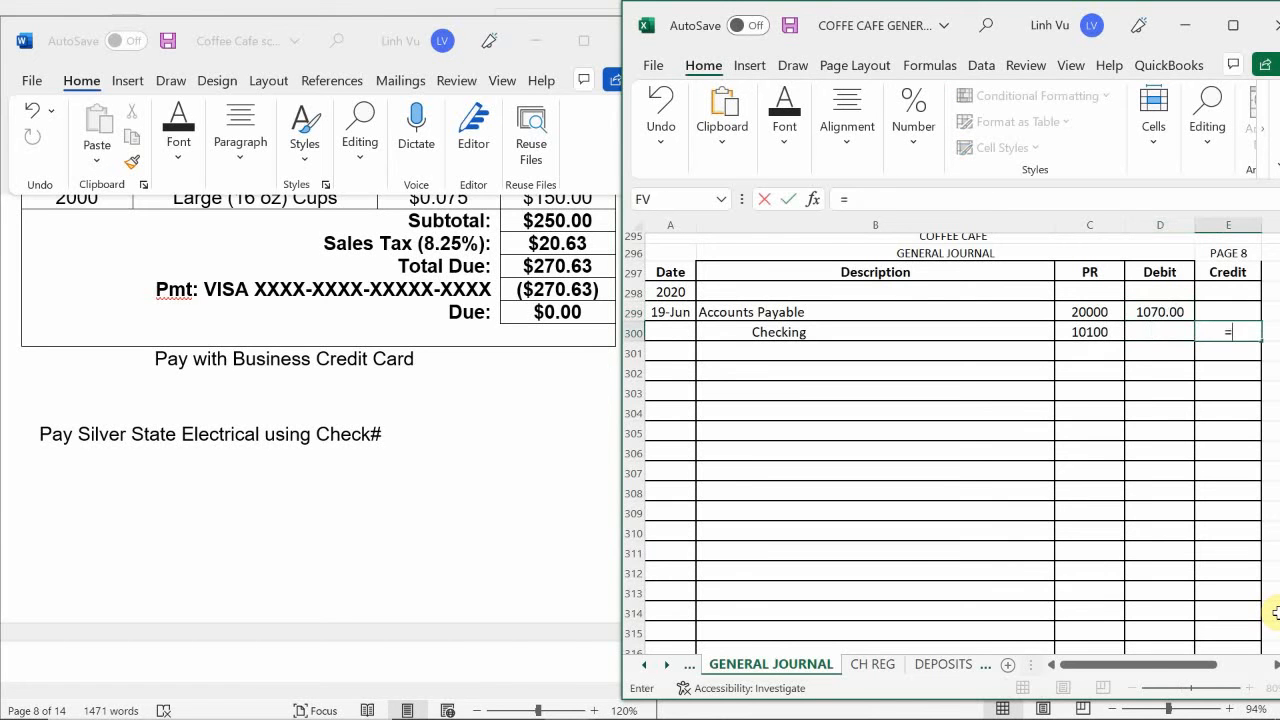
{"action": "key", "text": "Up"}
{"action": "key", "text": "Left"}
{"action": "key", "text": "Return"}
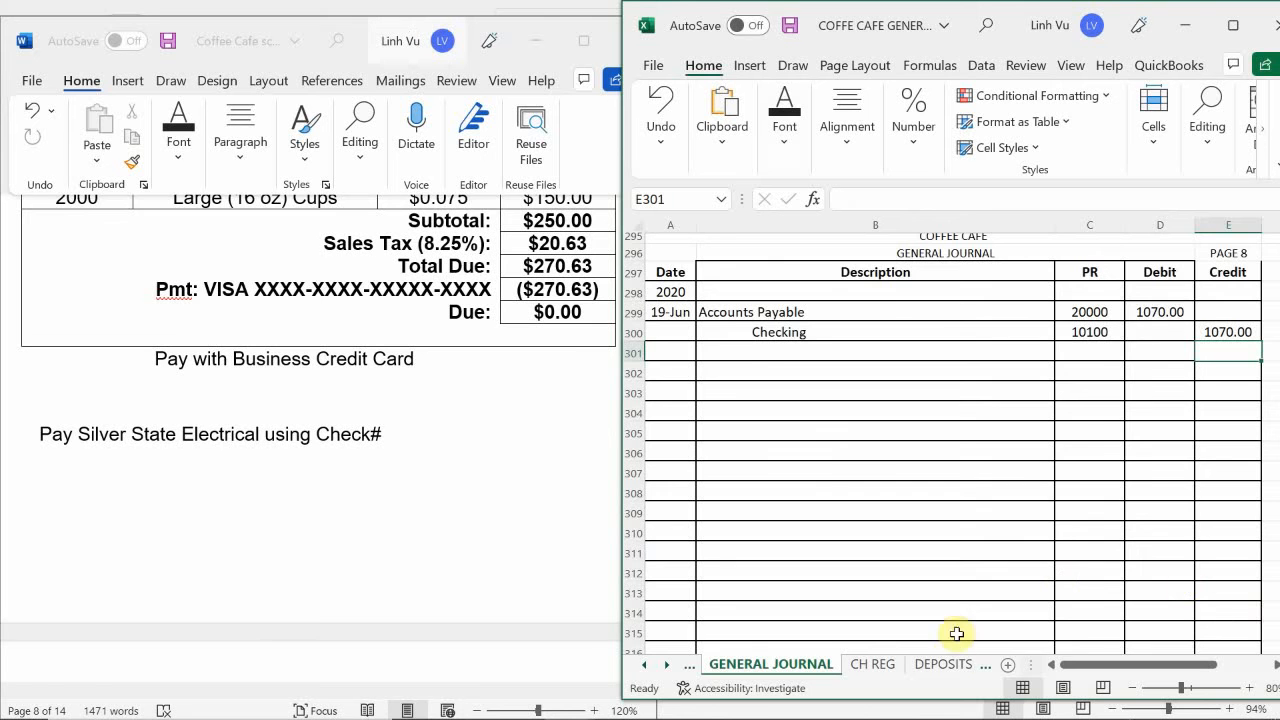
- On the CH REG sheet, date check 1520 as 6/19 in A23
{"action": "left_click", "coordinate": [873, 664]}
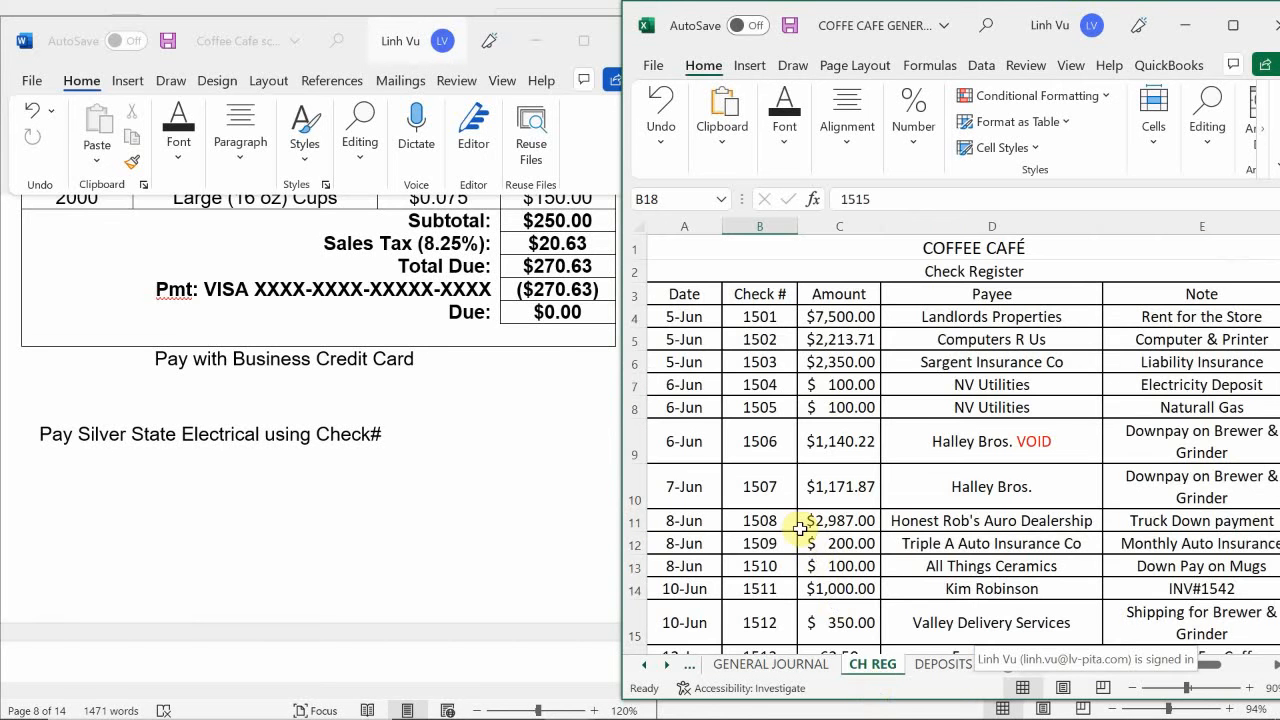
{"action": "scroll", "coordinate": [766, 517], "scroll_direction": "down", "scroll_amount": 2}
{"action": "scroll", "coordinate": [766, 524], "scroll_direction": "down", "scroll_amount": 3}
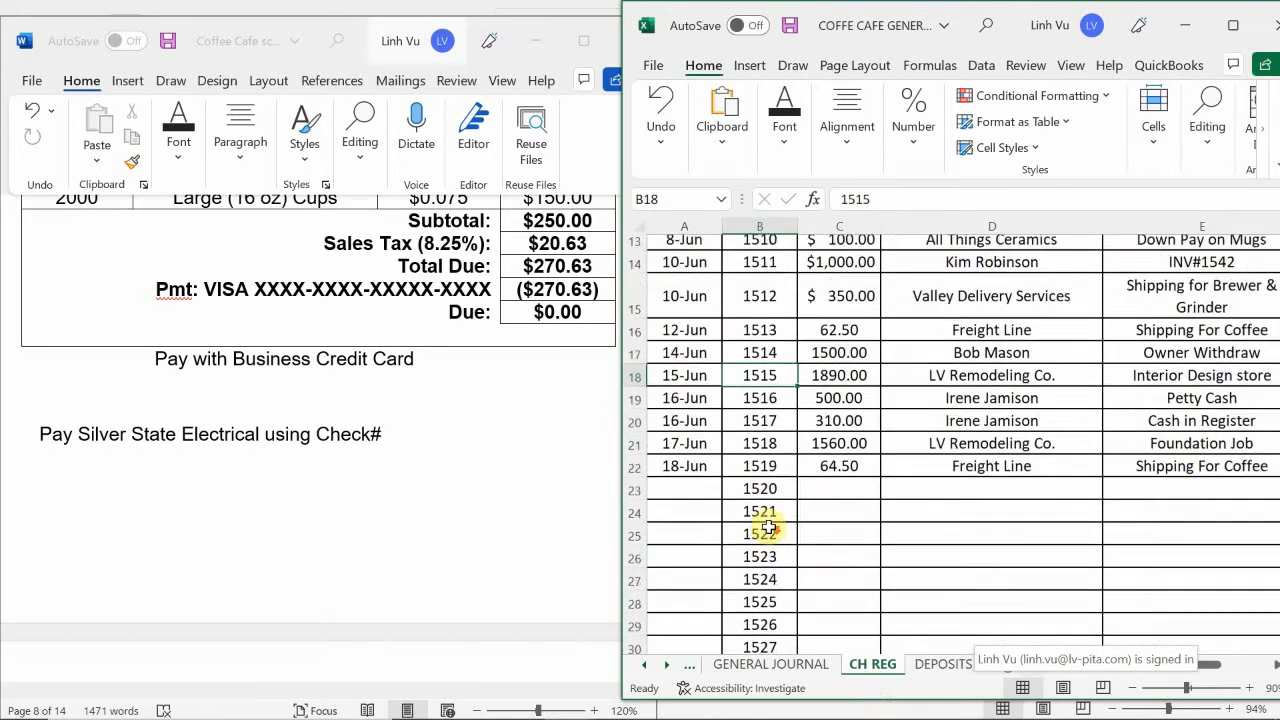
{"action": "left_click", "coordinate": [681, 457]}
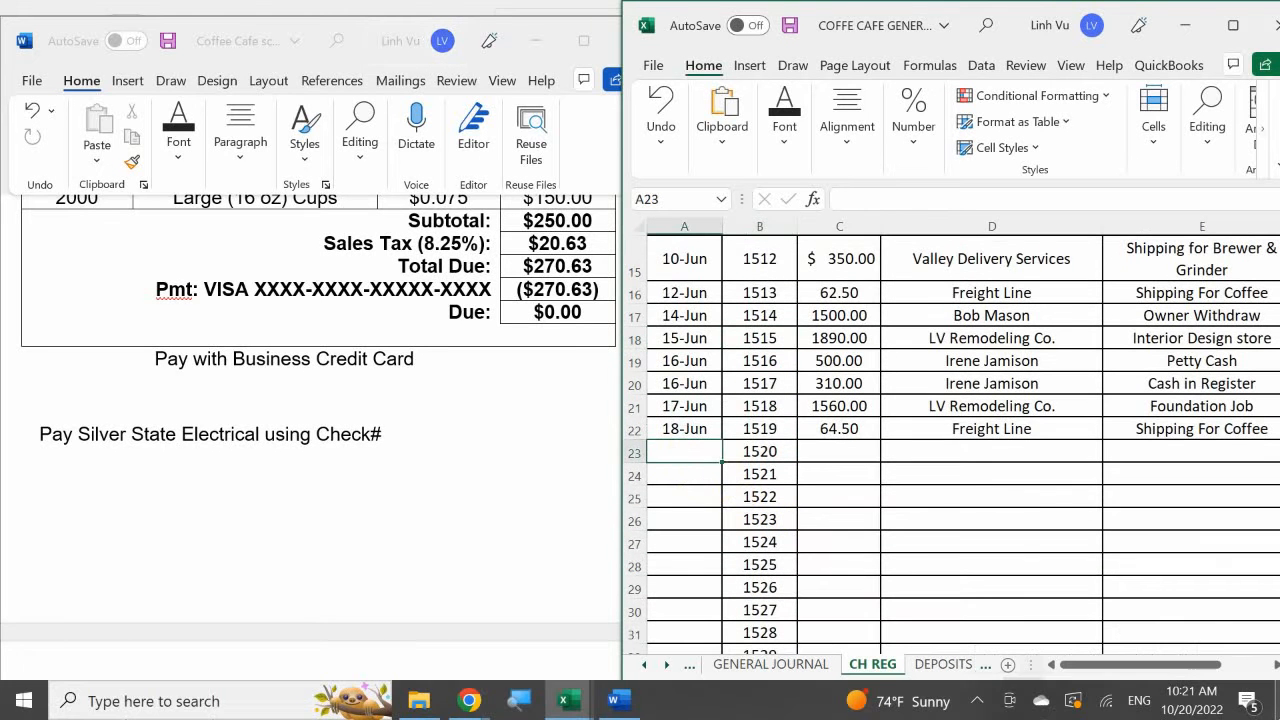
{"action": "type", "text": "6/19"}
{"action": "key", "text": "Return"}
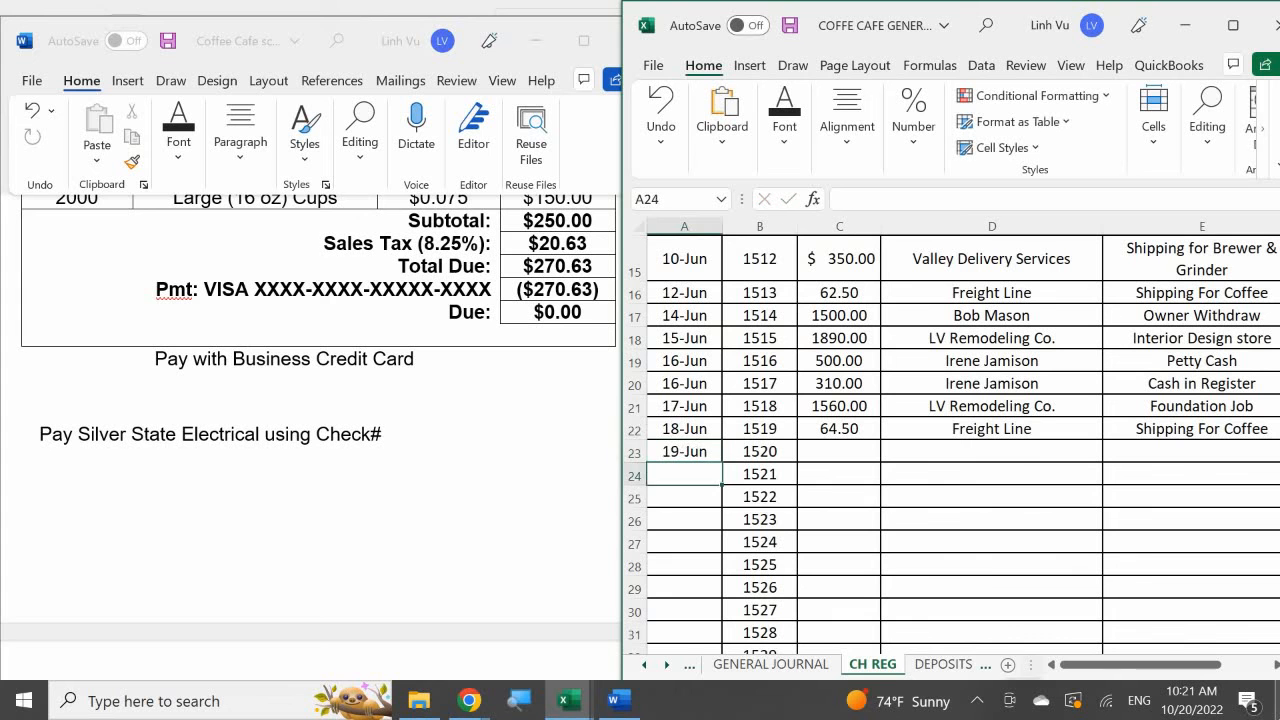
- Enter 1070 as the amount of check 1520 in C23
{"action": "key", "text": "Right"}
{"action": "key", "text": "Up"}
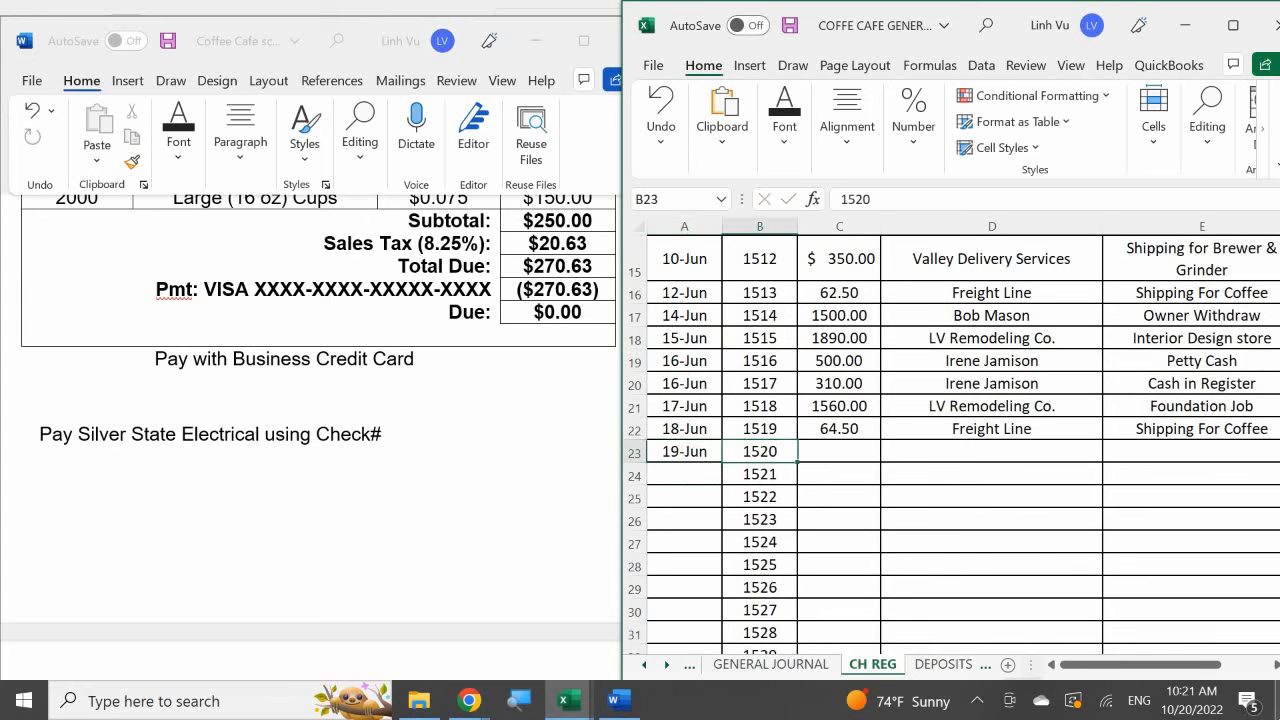
{"action": "key", "text": "Right"}
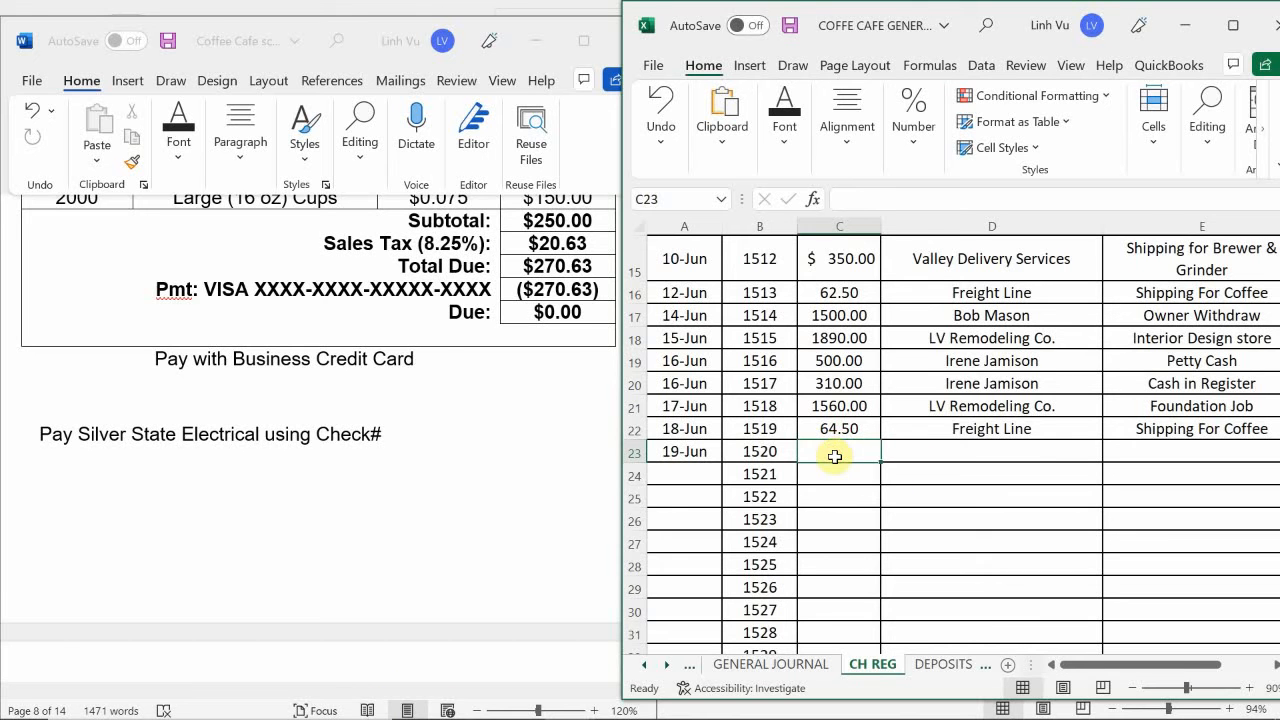
{"action": "type", "text": "1070"}
{"action": "key", "text": "Return"}
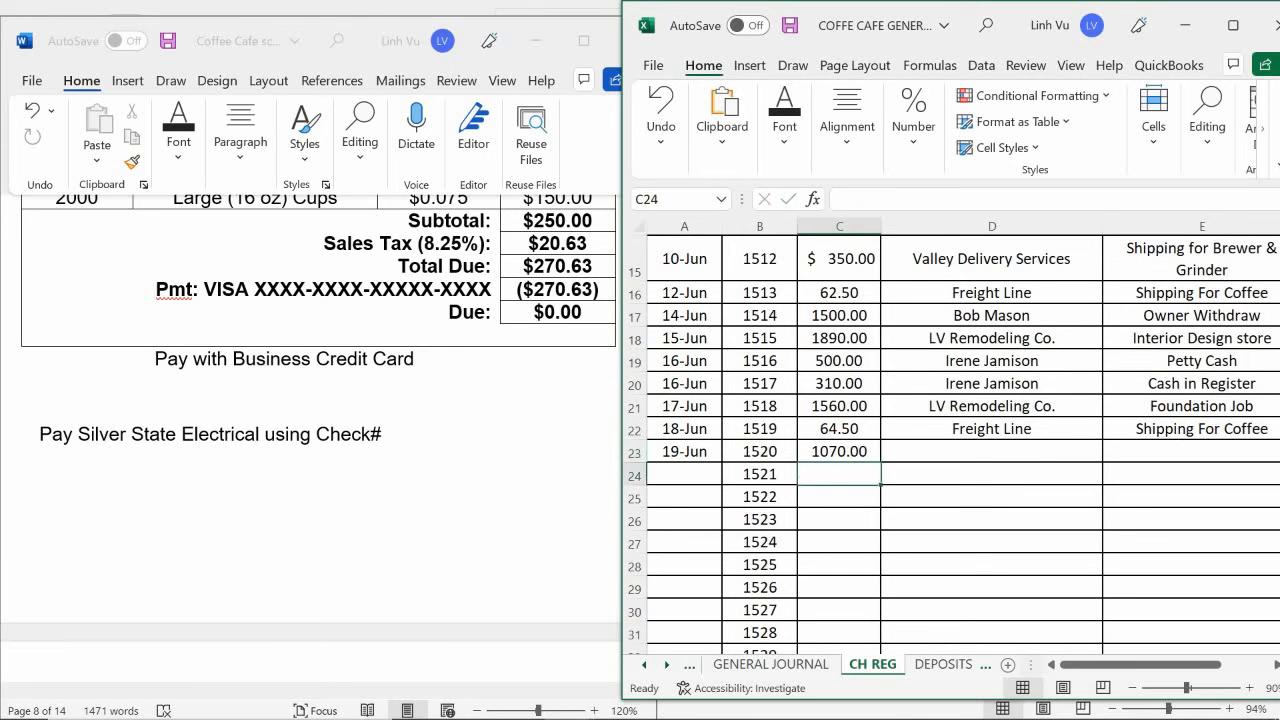
- Enter Silver State Electrical as the payee of check 1520 in D23
{"action": "key", "text": "Up"}
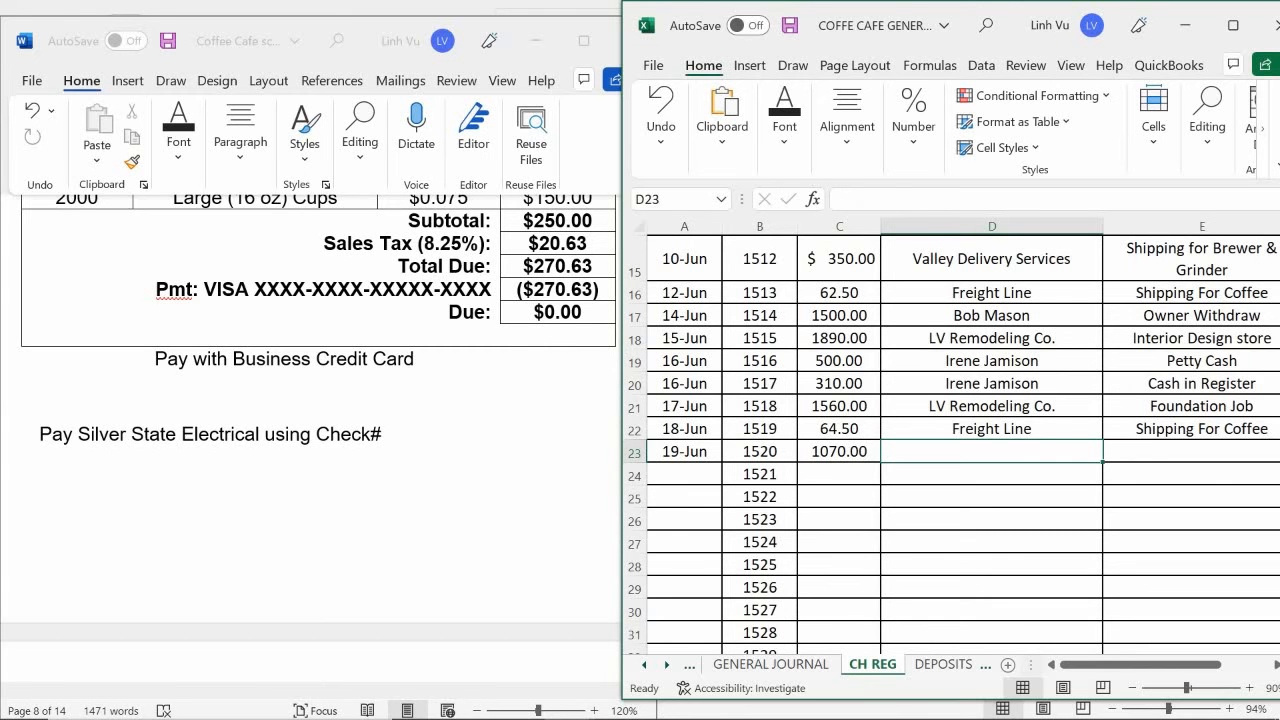
{"action": "type", "text": "All Things Ceramics"}
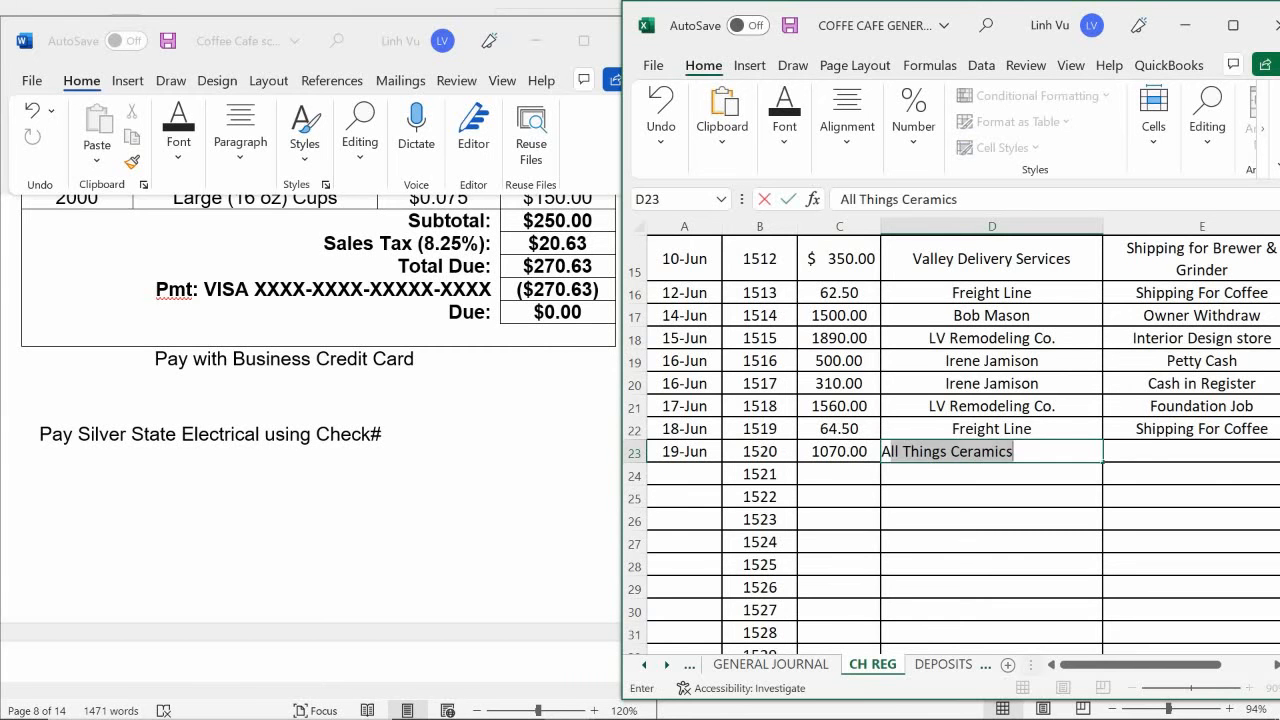
{"action": "key", "text": "BackSpace"}
{"action": "key", "text": "BackSpace"}
{"action": "type", "text": "SD"}
{"action": "key", "text": "BackSpace"}
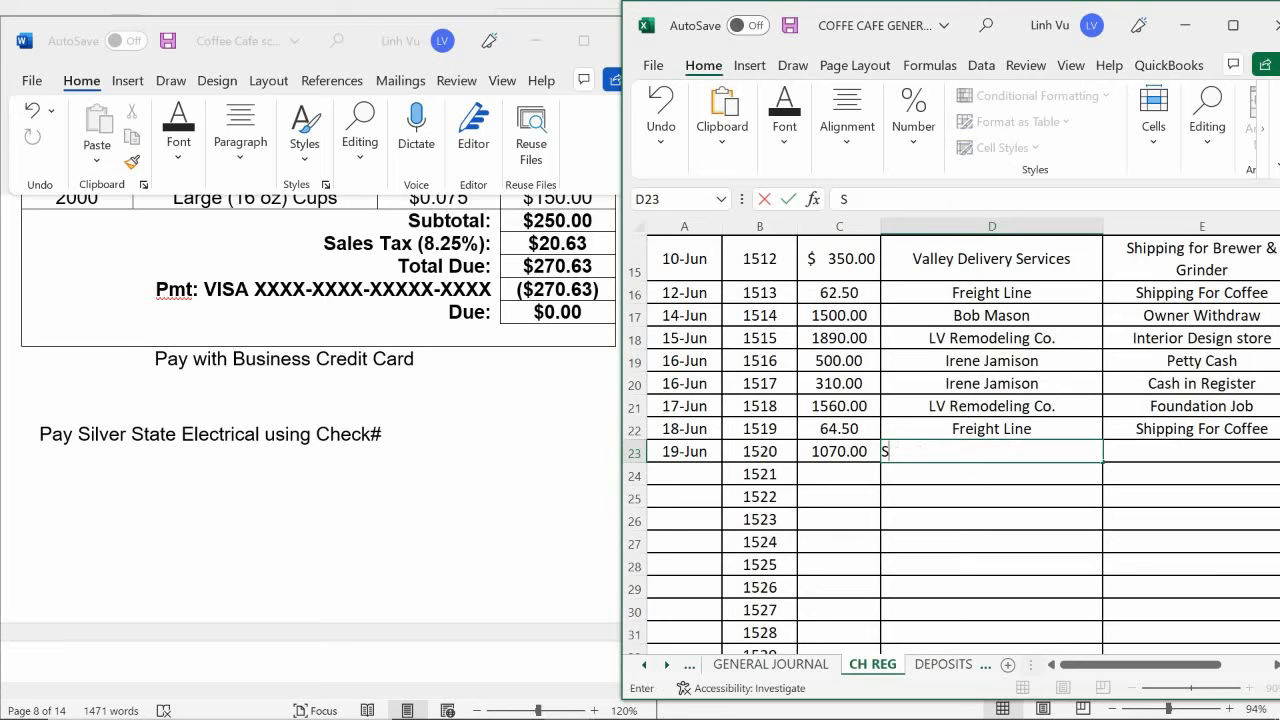
{"action": "type", "text": "ilver State "}
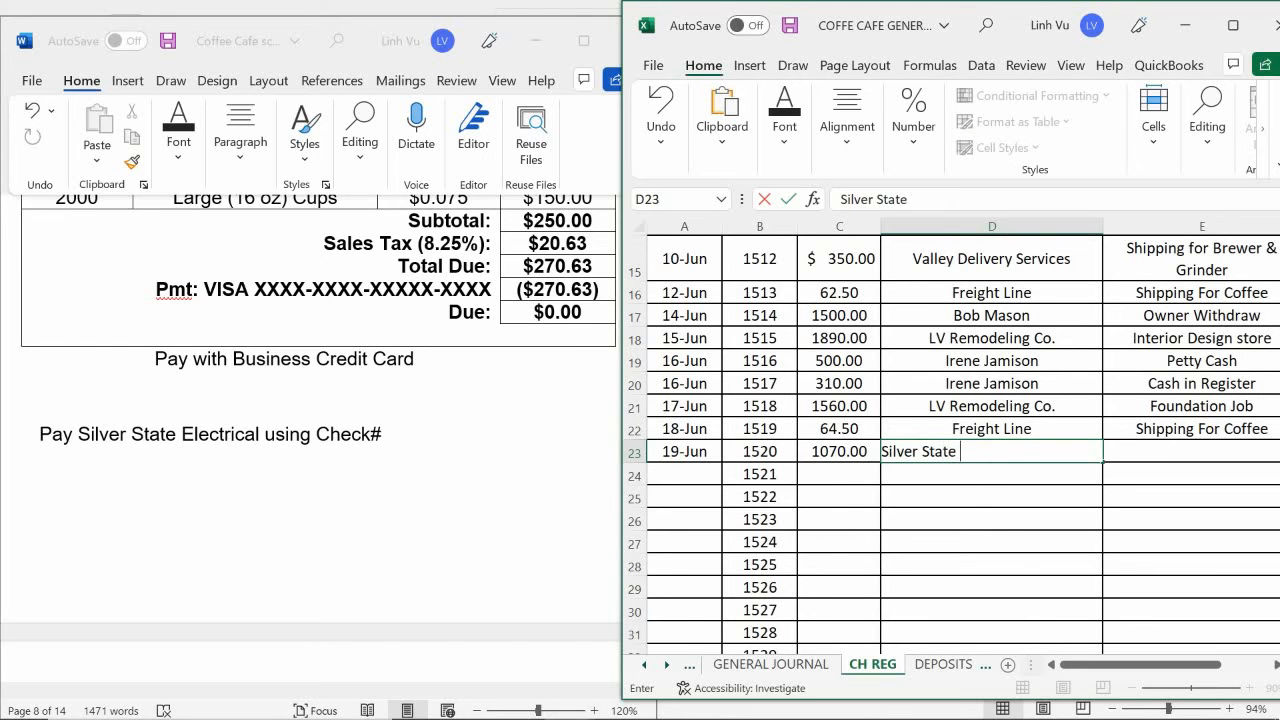
{"action": "type", "text": "Electrical"}
{"action": "key", "text": "Return"}
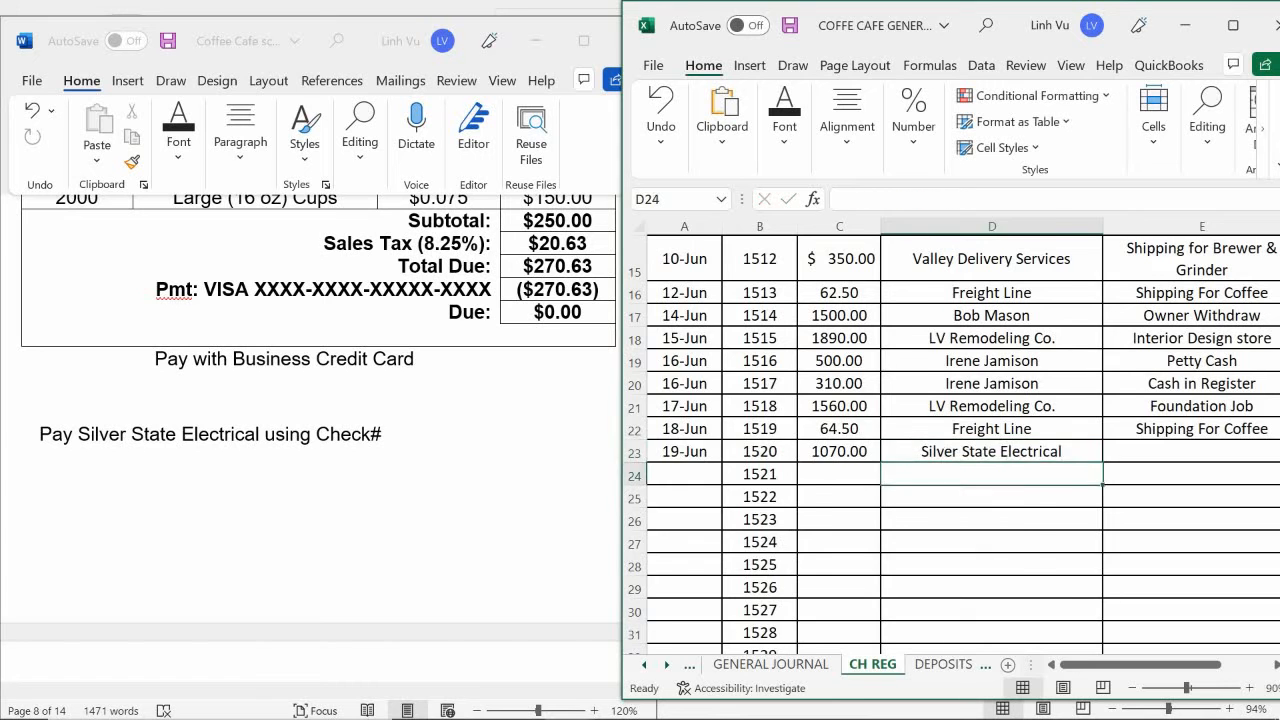
- Enter the note Electrical Wiring Job for check 1520 in E23
{"action": "key", "text": "Up"}
{"action": "key", "text": "Right"}
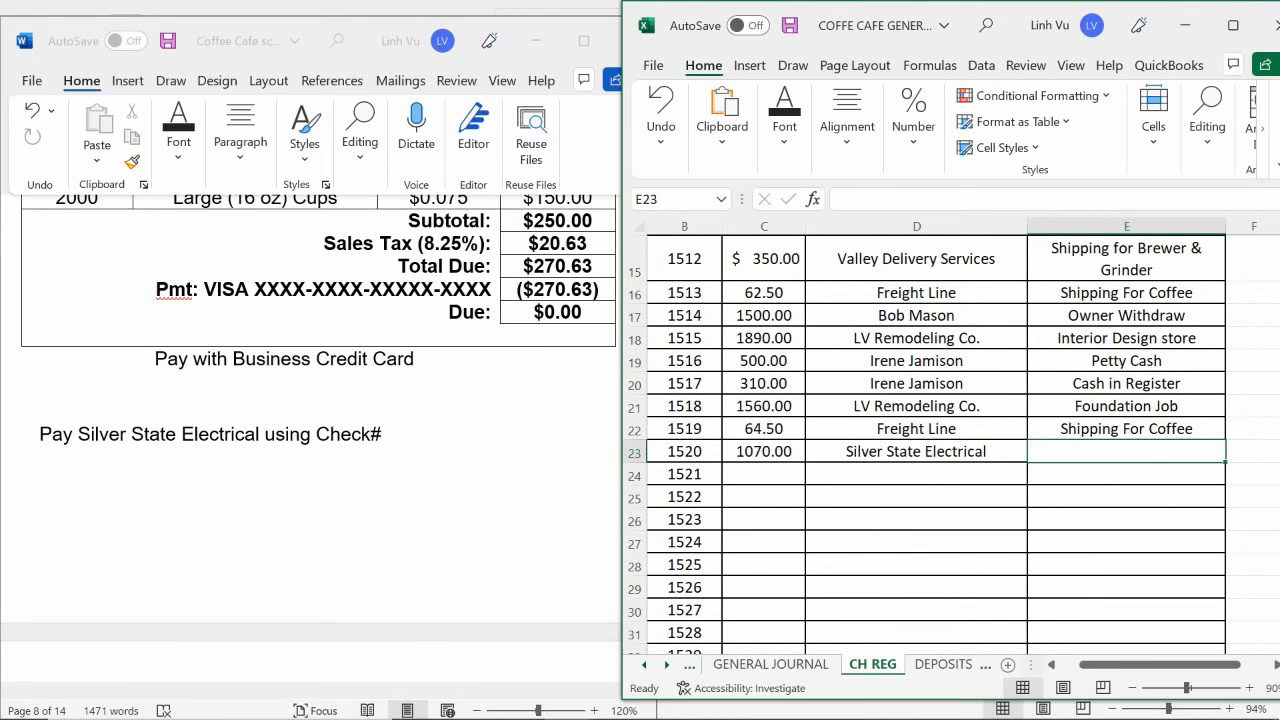
{"action": "type", "text": "E"}
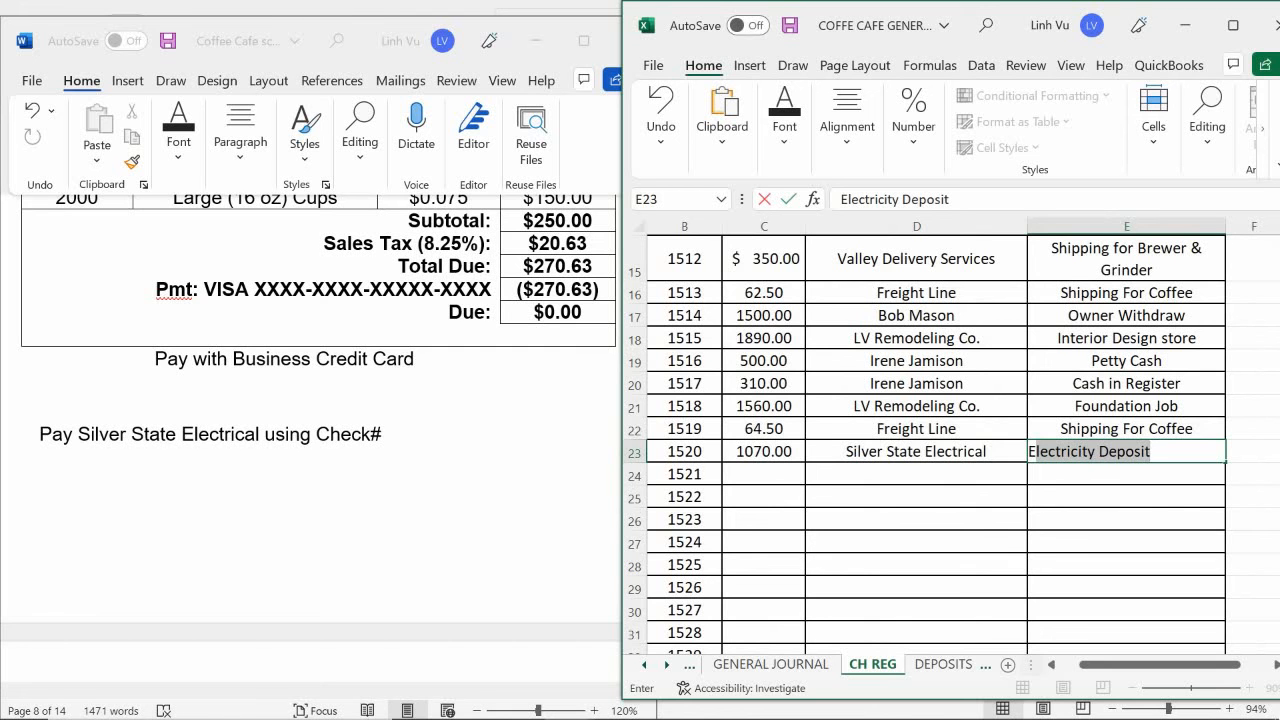
{"action": "type", "text": "lectrici"}
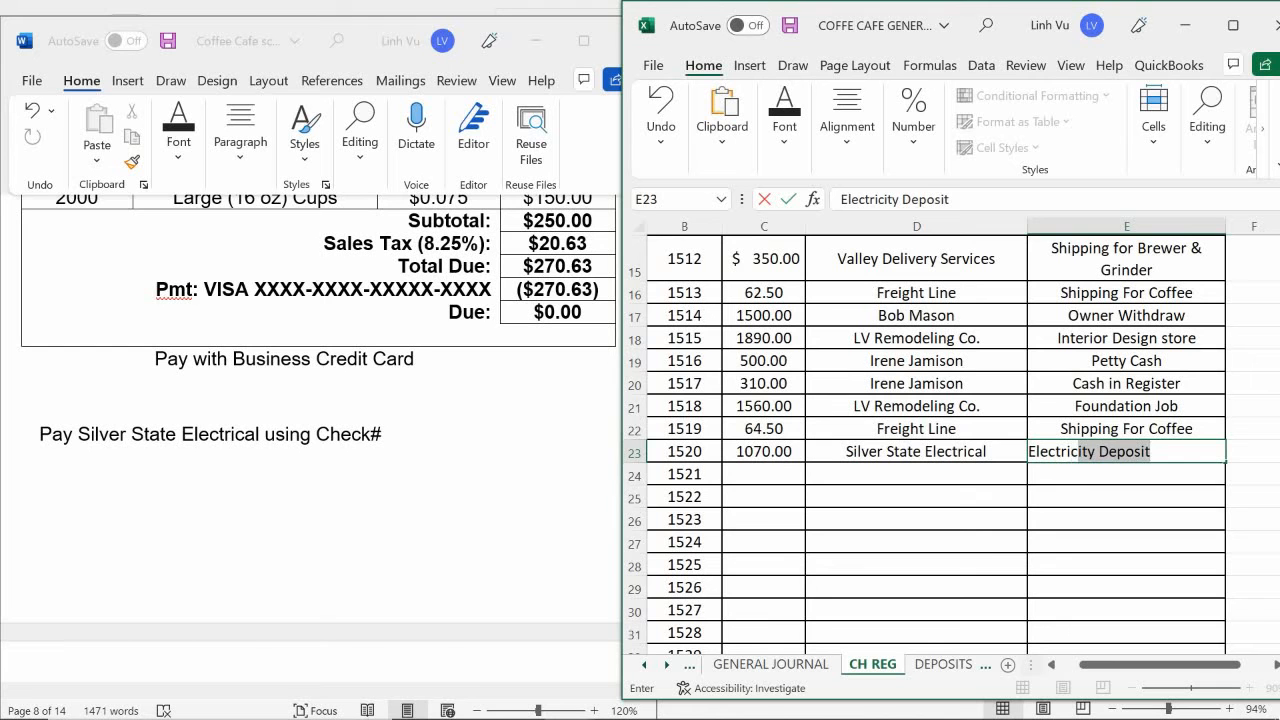
{"action": "type", "text": "al W"}
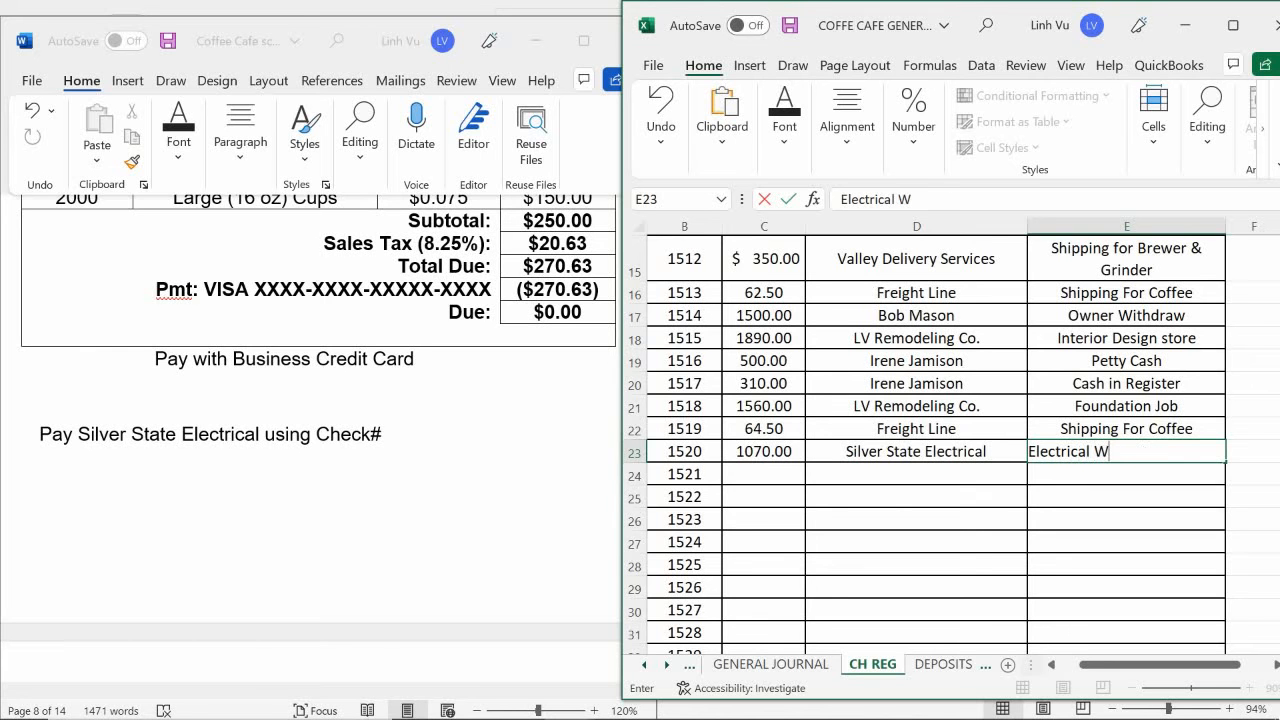
{"action": "type", "text": "iring Job"}
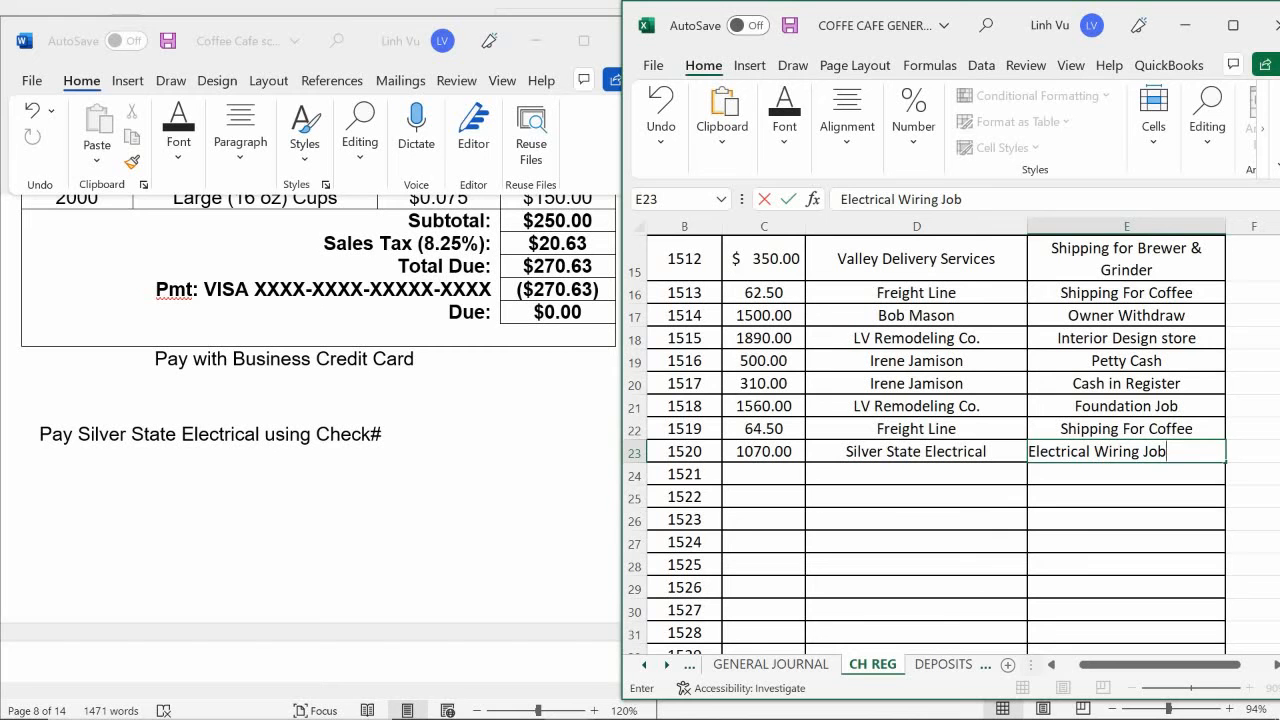
{"action": "key", "text": "Return"}
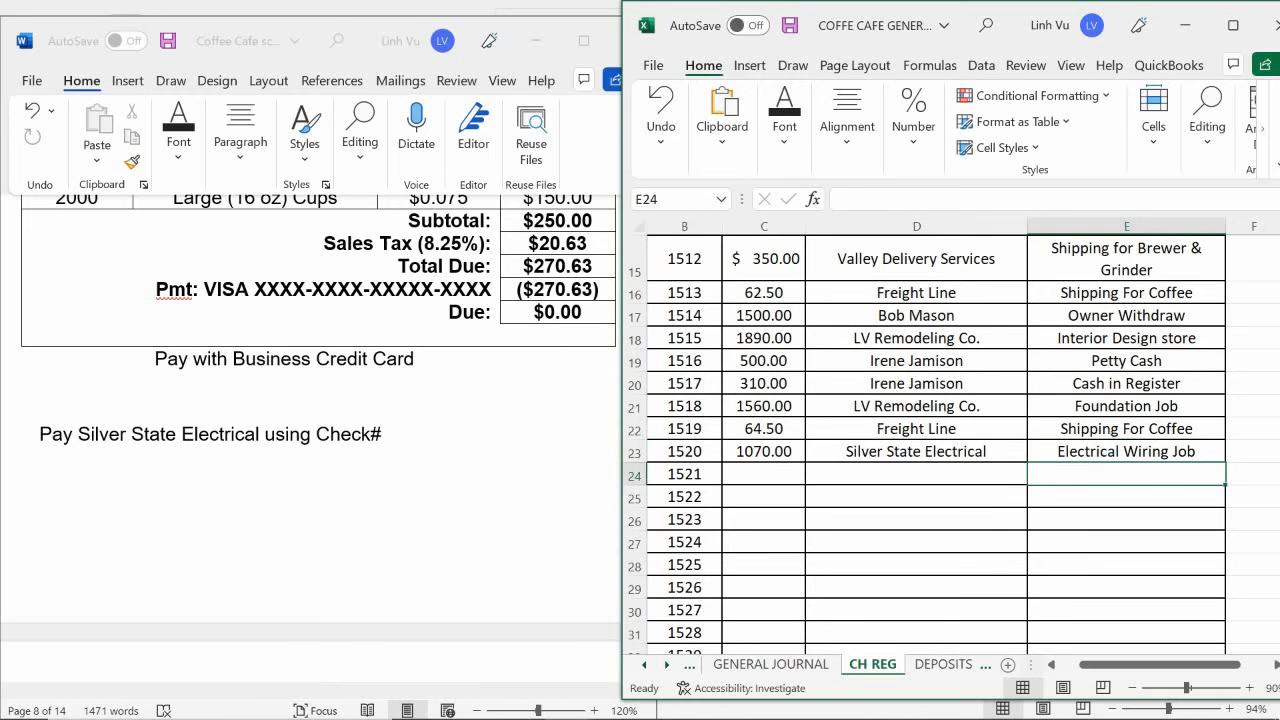
{"action": "mouse_move", "coordinate": [930, 719]}
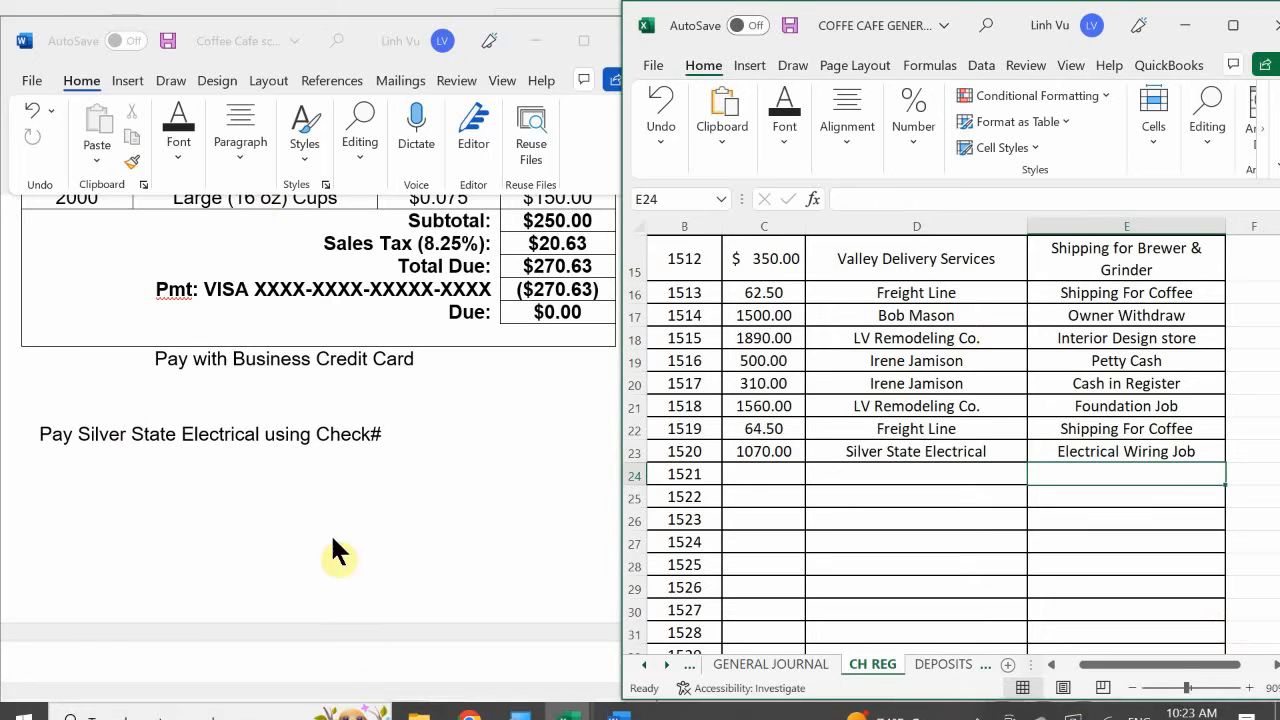
{"action": "key", "text": "Left"}
{"action": "key", "text": "Left"}
{"action": "key", "text": "Left"}
{"action": "key", "text": "Left"}
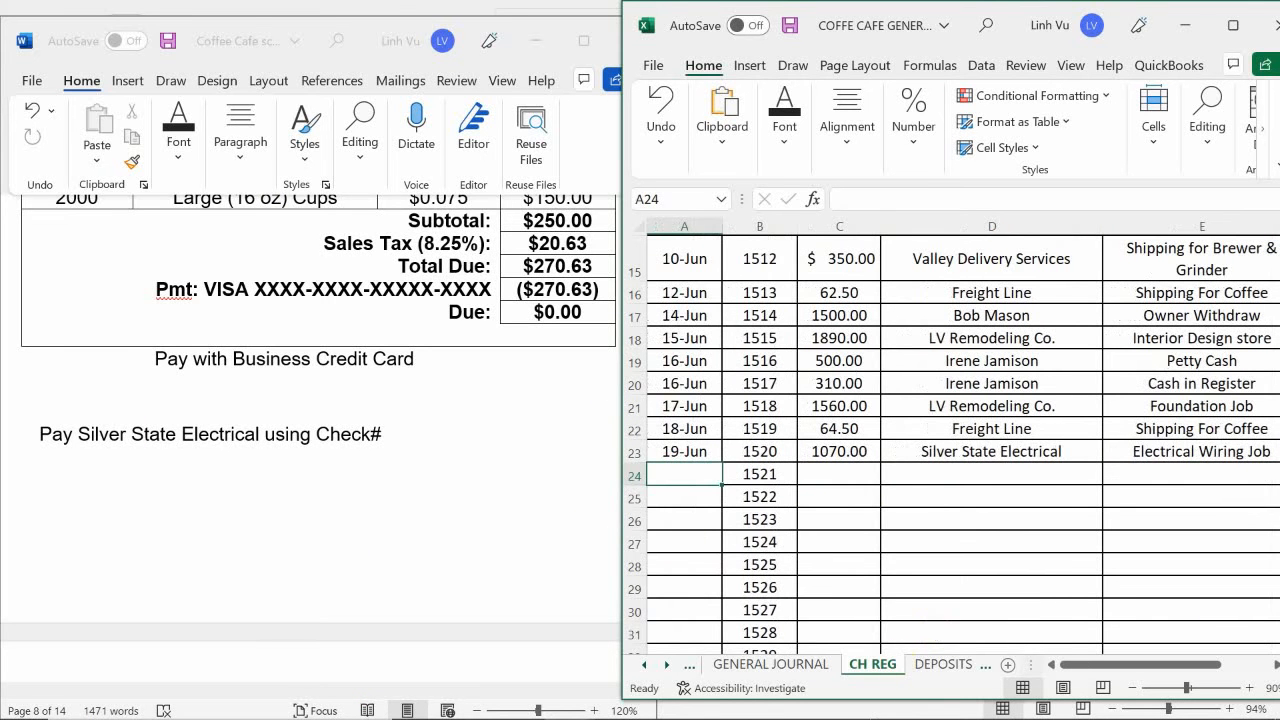
- On the GENERAL JOURNAL sheet, enter the explanation (Silver State Electrical, INV#3351 Electrical Wiring Job, CH#1520) in B301
{"action": "left_click", "coordinate": [745, 665]}
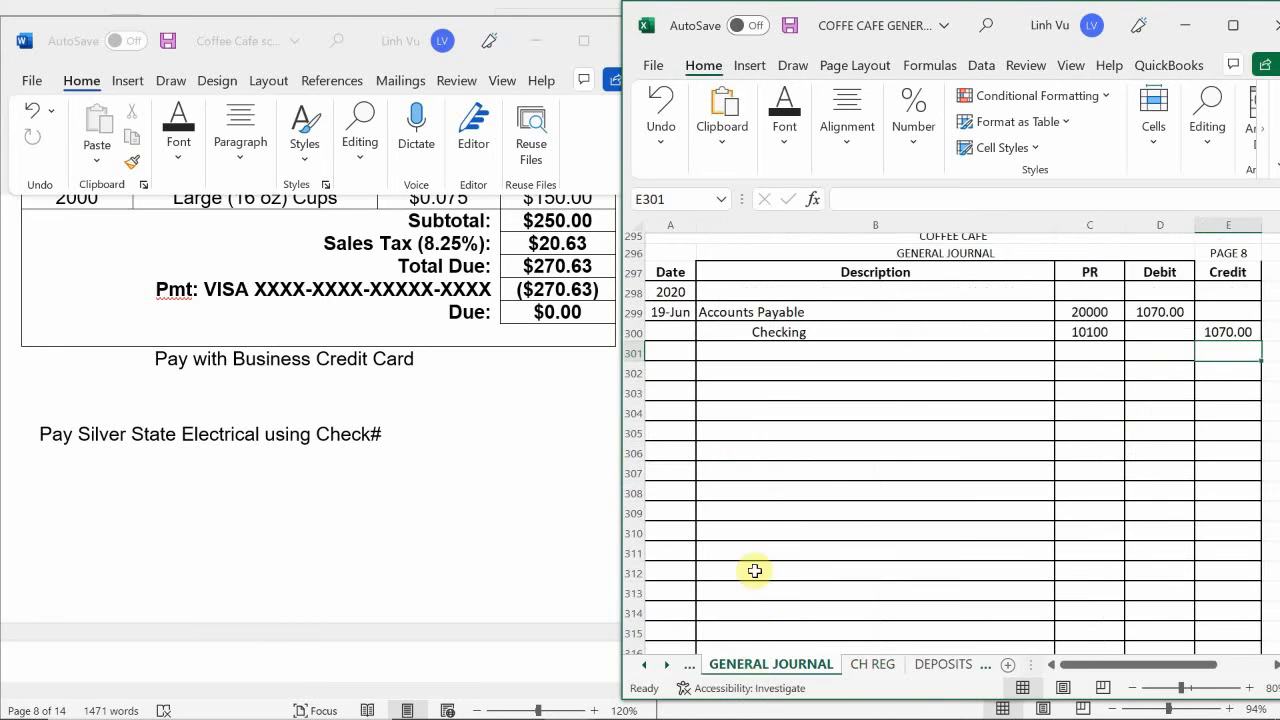
{"action": "scroll", "coordinate": [735, 455], "scroll_direction": "up", "scroll_amount": 3}
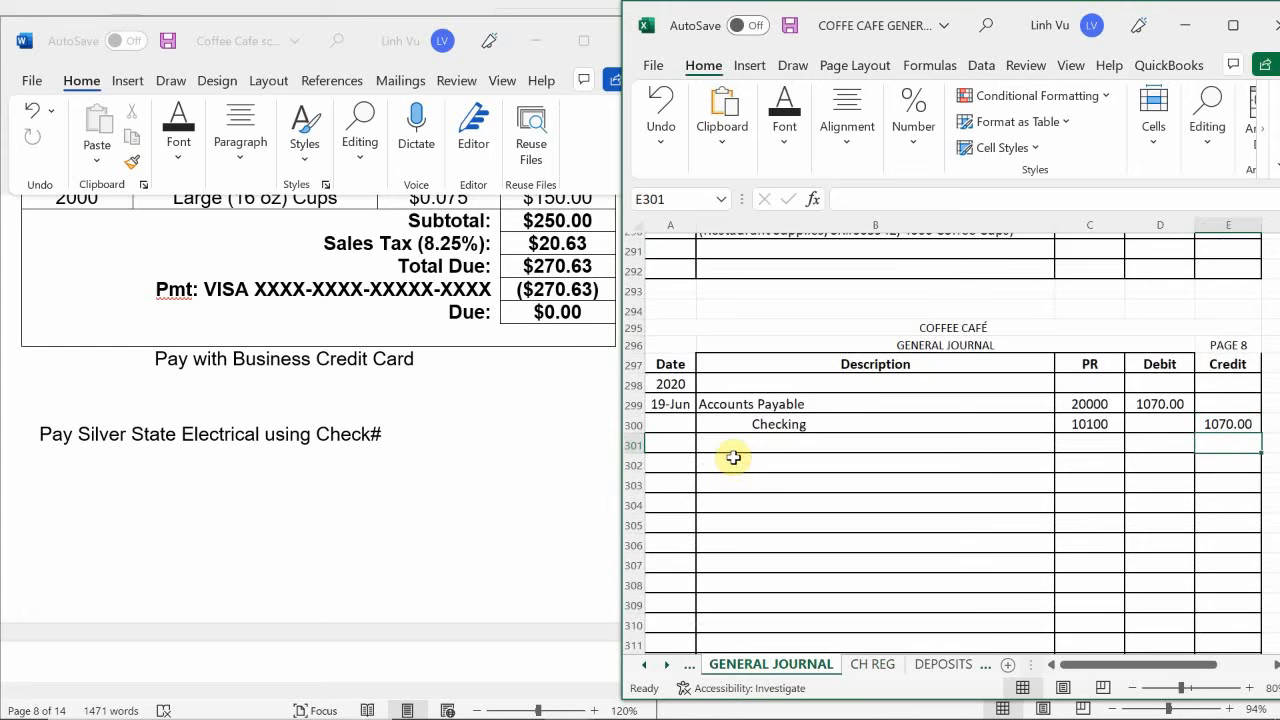
{"action": "scroll", "coordinate": [733, 457], "scroll_direction": "up", "scroll_amount": 1}
{"action": "left_click", "coordinate": [760, 493]}
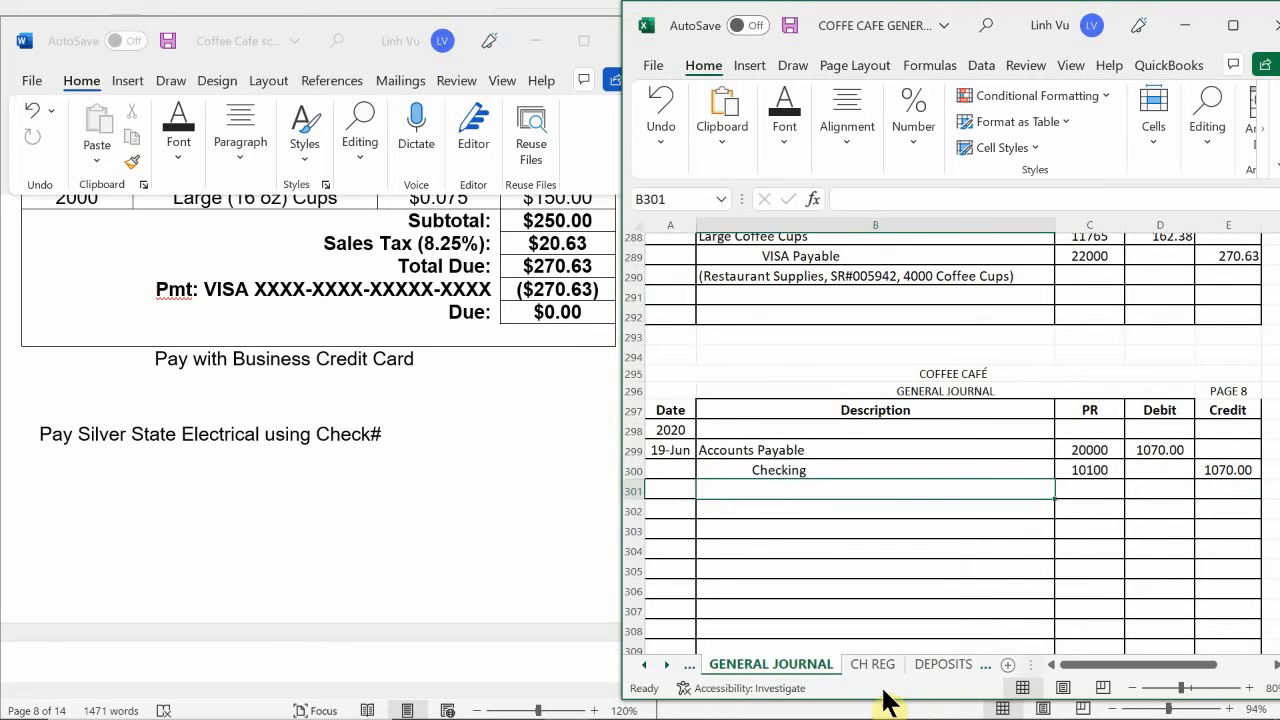
{"action": "mouse_move", "coordinate": [694, 700]}
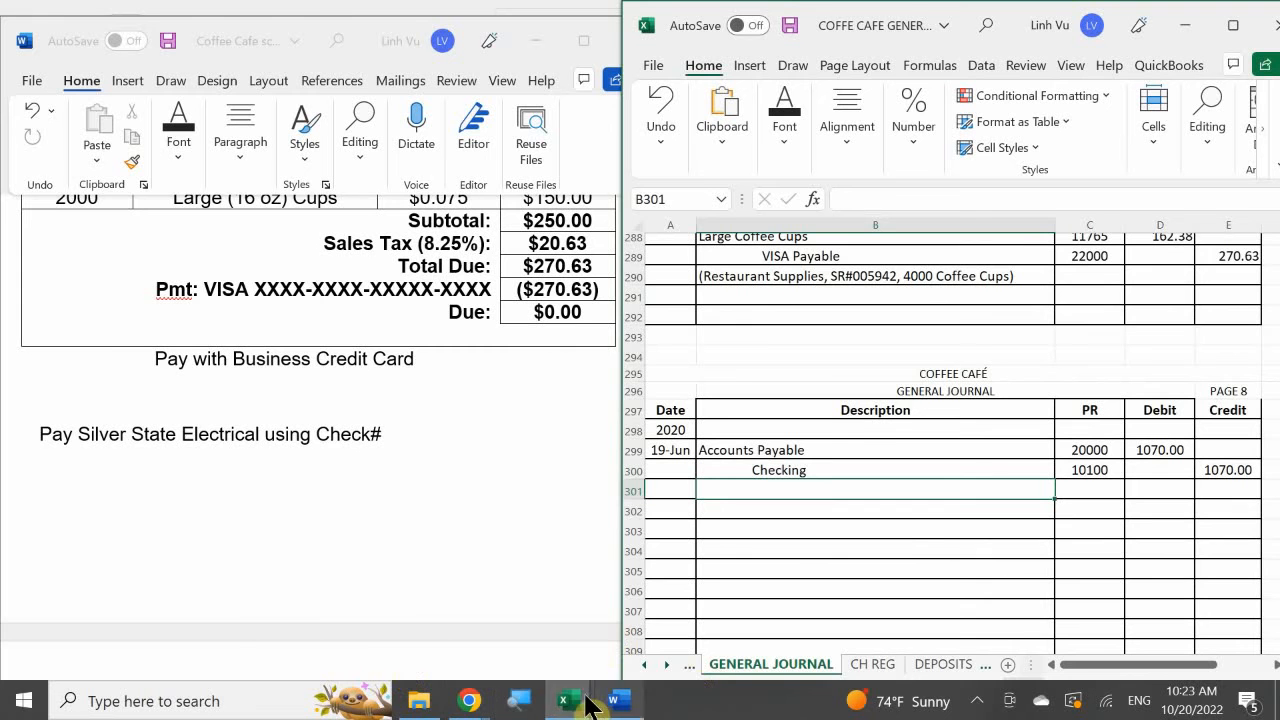
{"action": "mouse_move", "coordinate": [567, 700]}
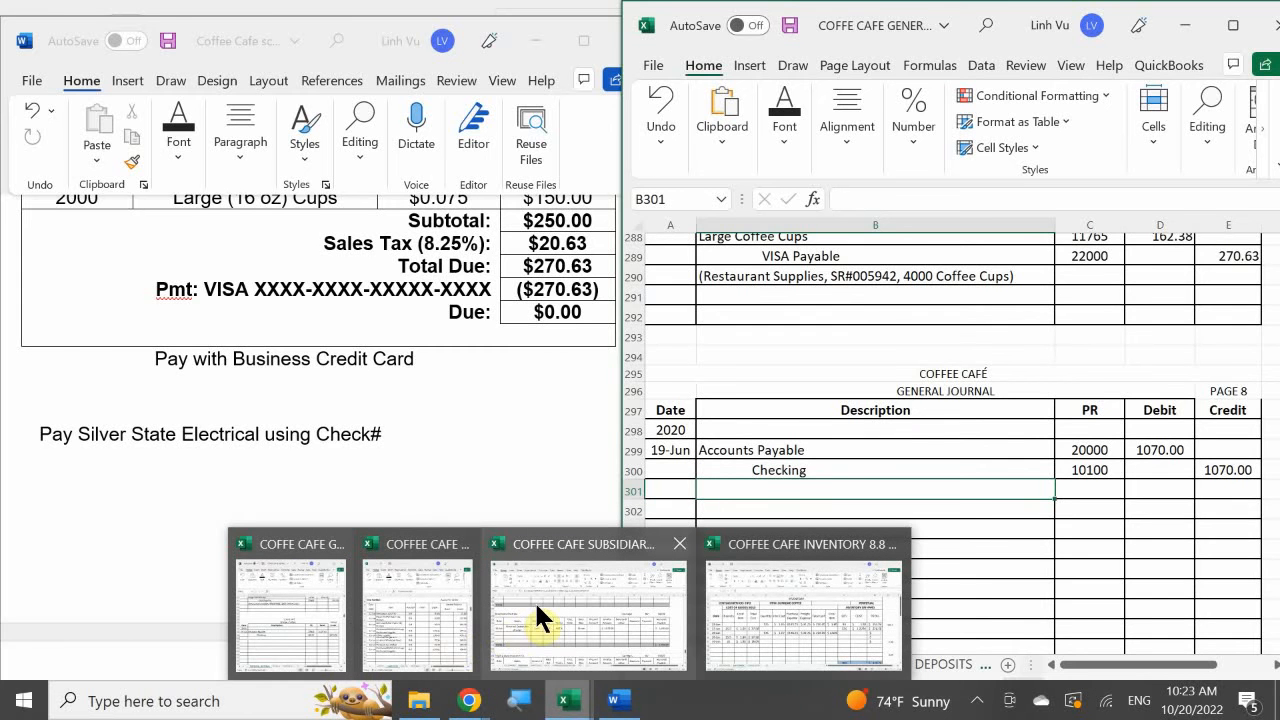
{"action": "mouse_move", "coordinate": [534, 600]}
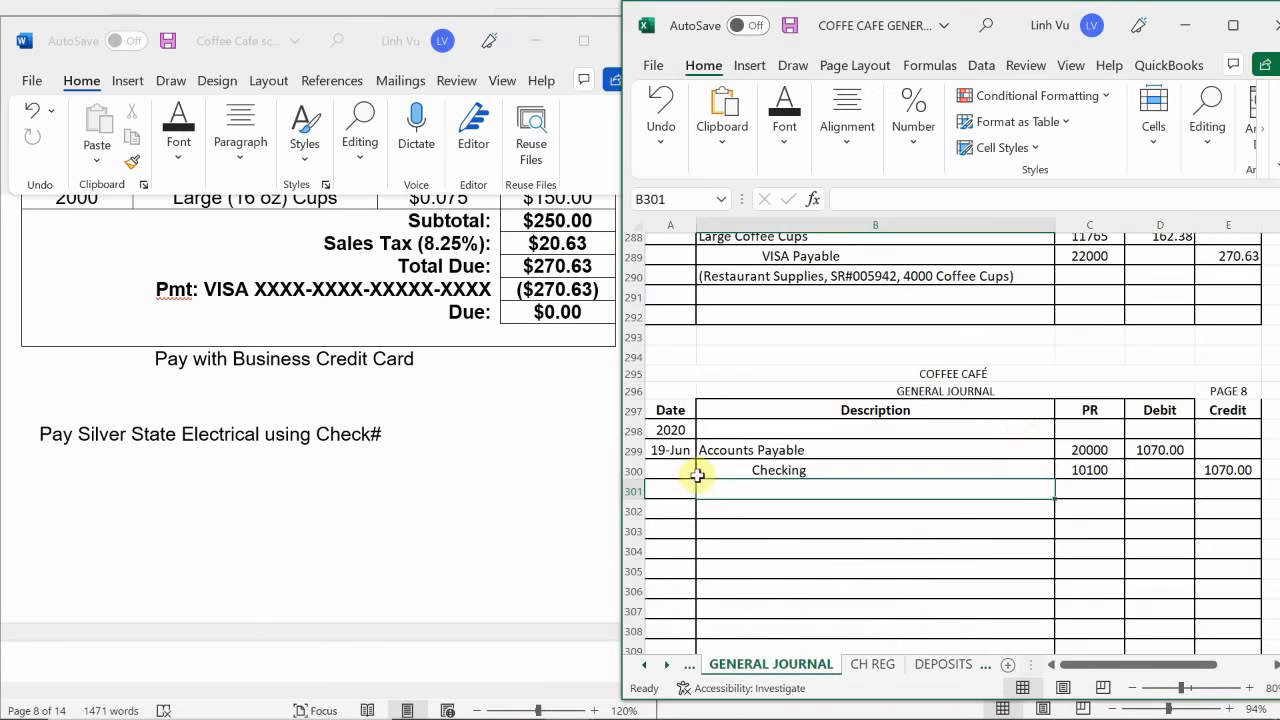
{"action": "type", "text": "*+"}
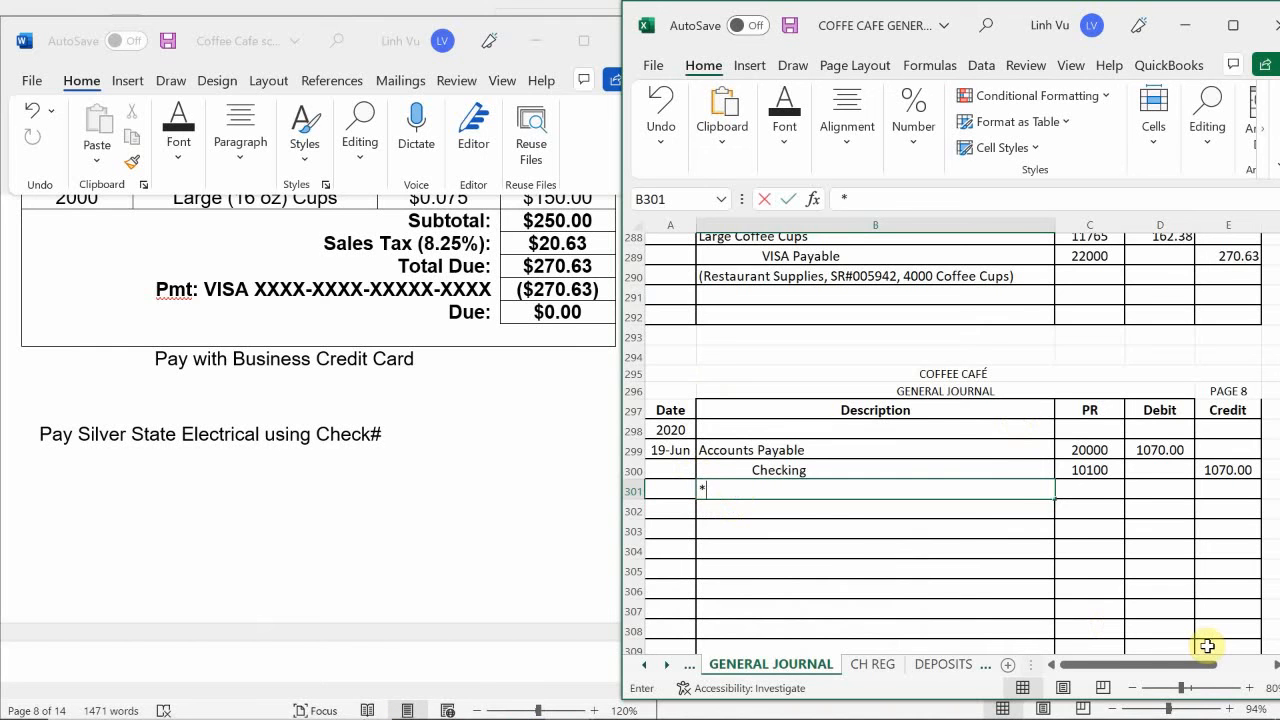
{"action": "key", "text": "BackSpace"}
{"action": "key", "text": "BackSpace"}
{"action": "type", "text": "("}
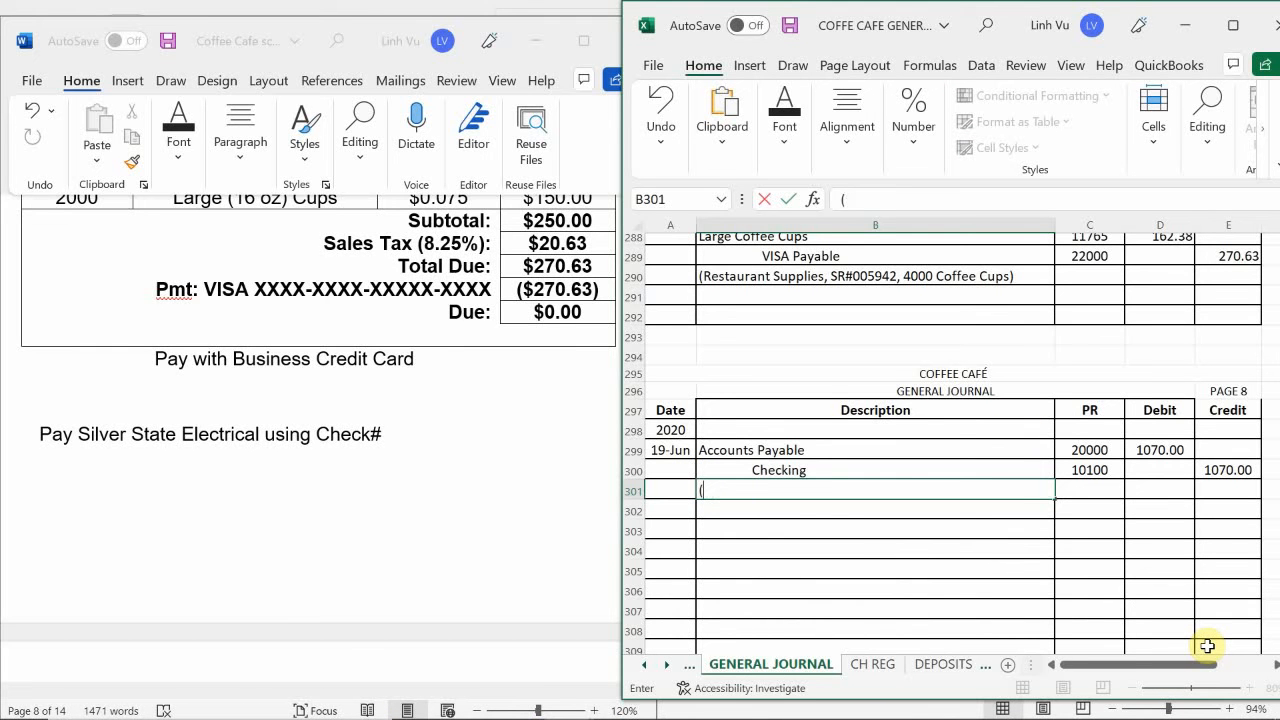
{"action": "type", "text": "Silver State"}
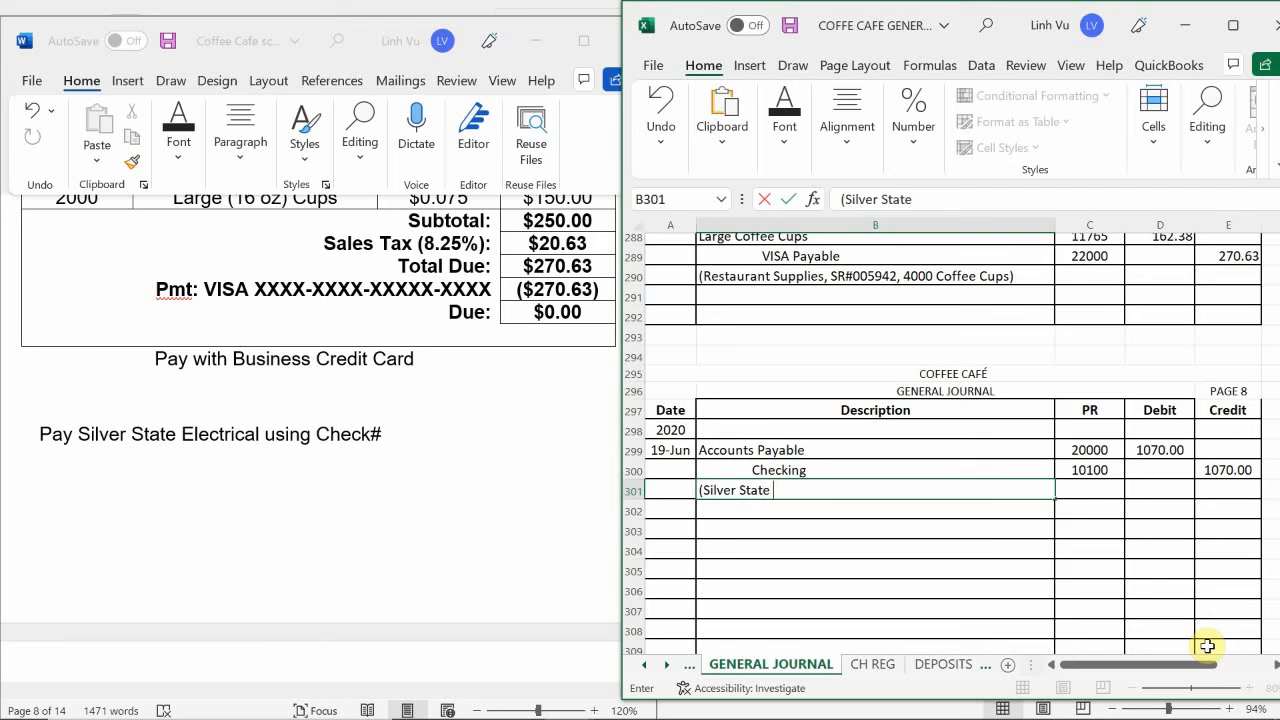
{"action": "type", "text": " WE"}
{"action": "key", "text": "BackSpace"}
{"action": "key", "text": "BackSpace"}
{"action": "type", "text": "Electrical, "}
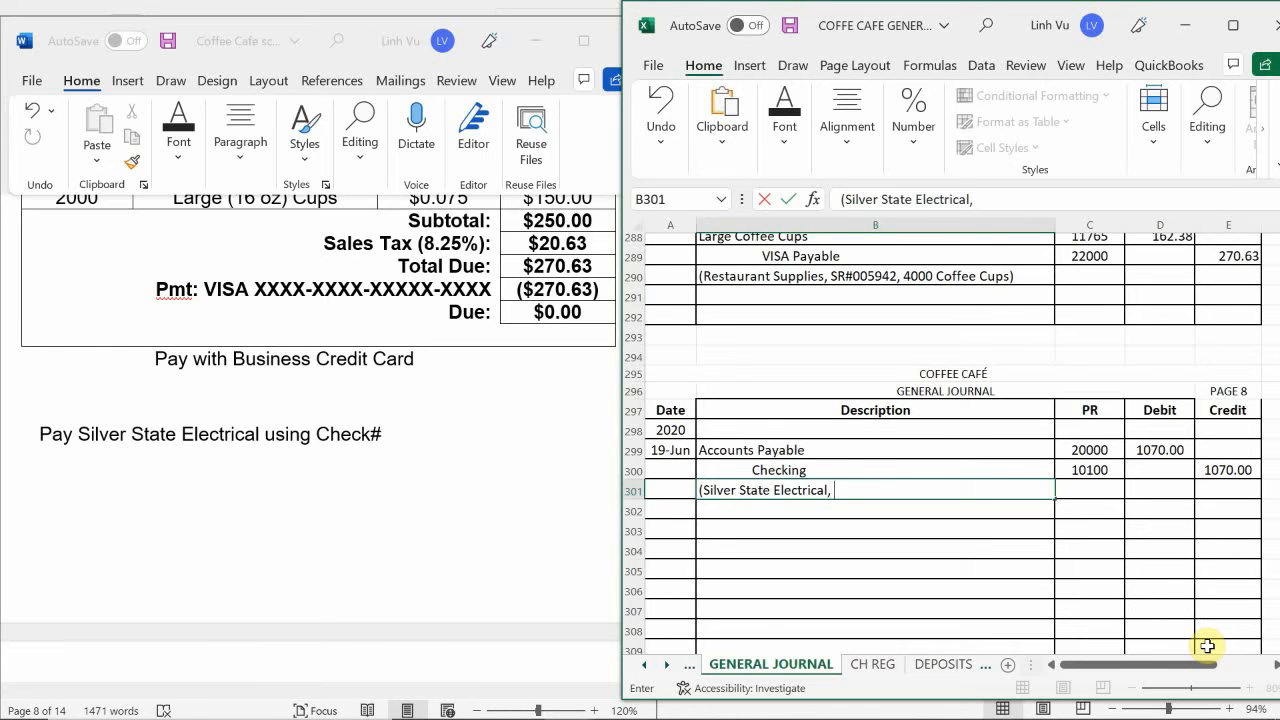
{"action": "type", "text": "INV#3351"}
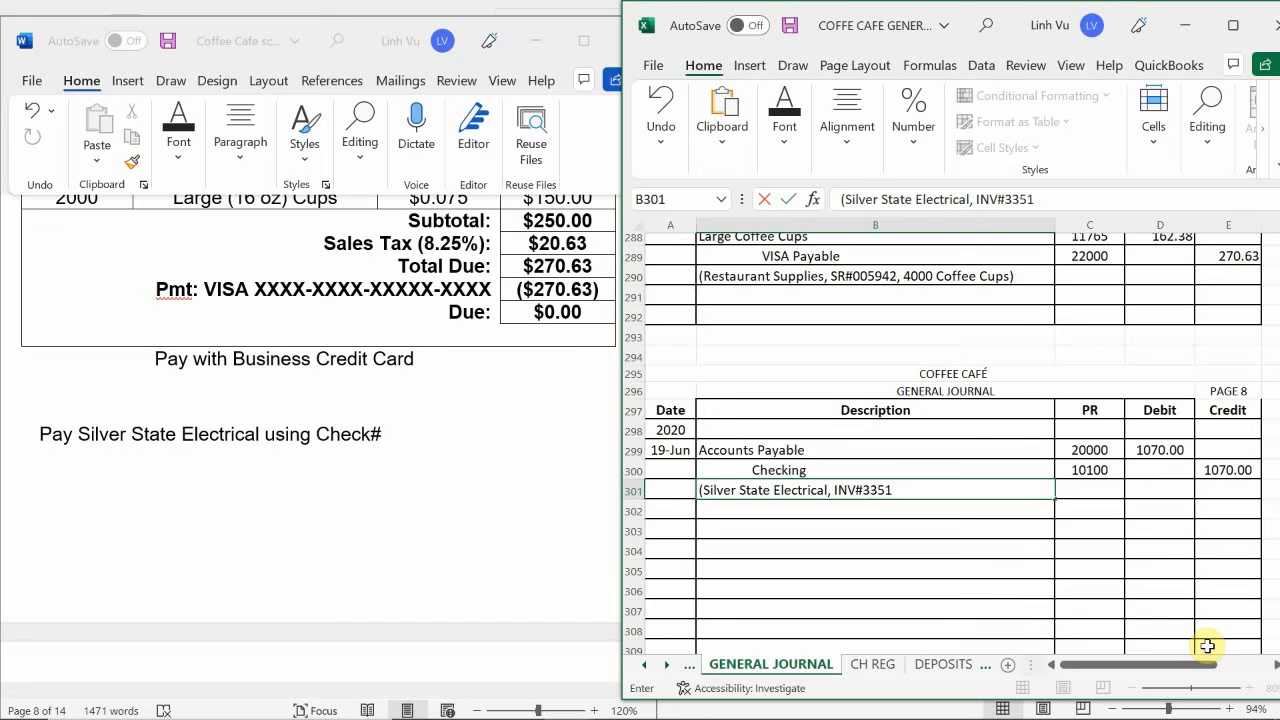
{"action": "type", "text": " Elec trical Wi"}
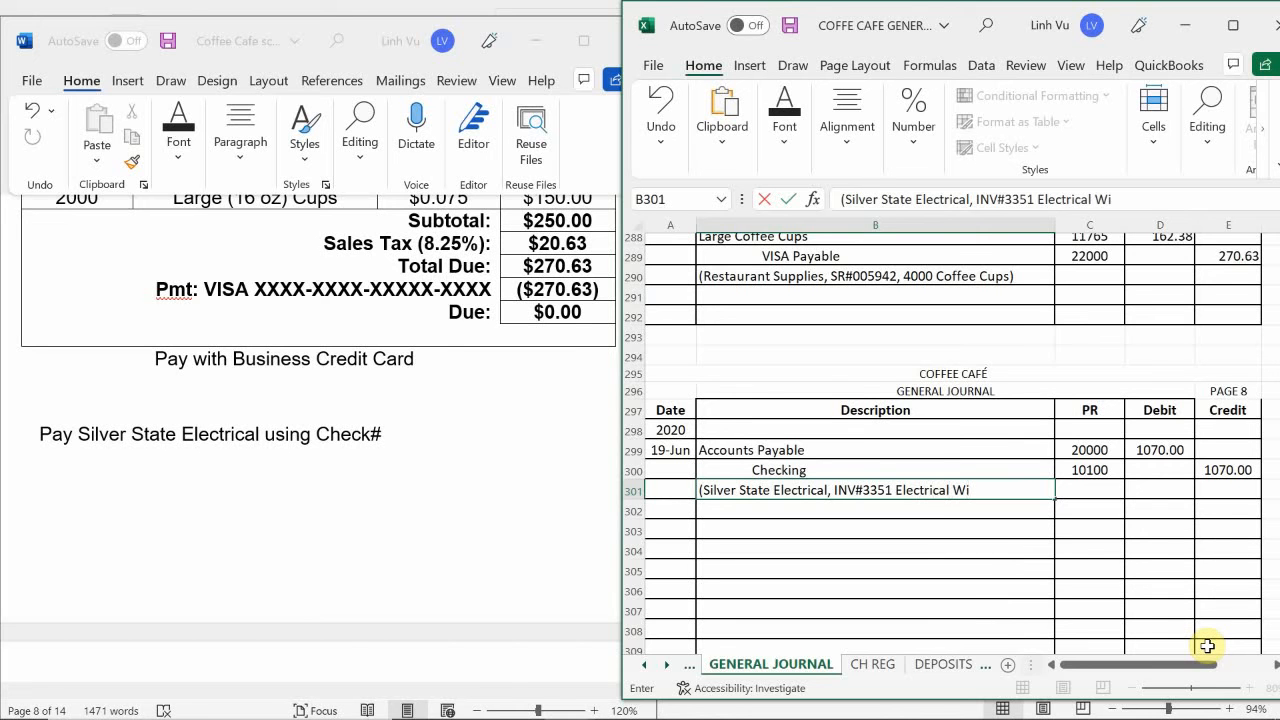
{"action": "type", "text": "ring Job, CH#"}
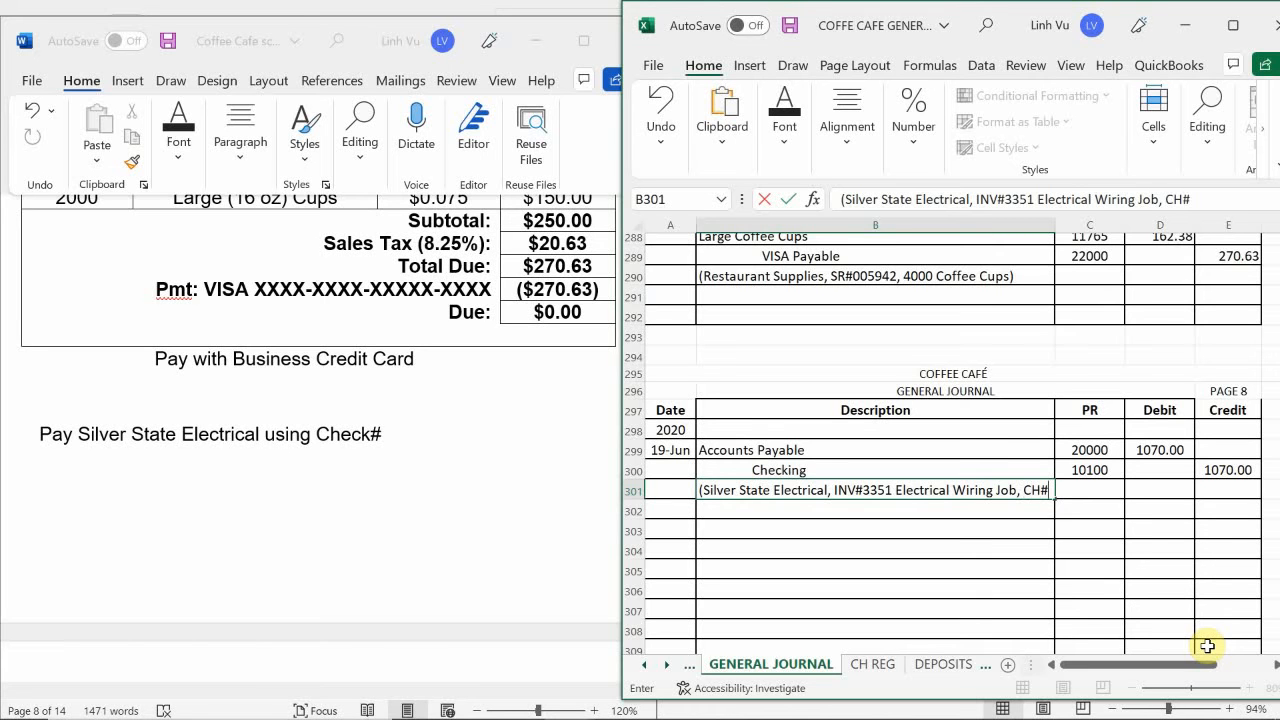
{"action": "type", "text": "1520"}
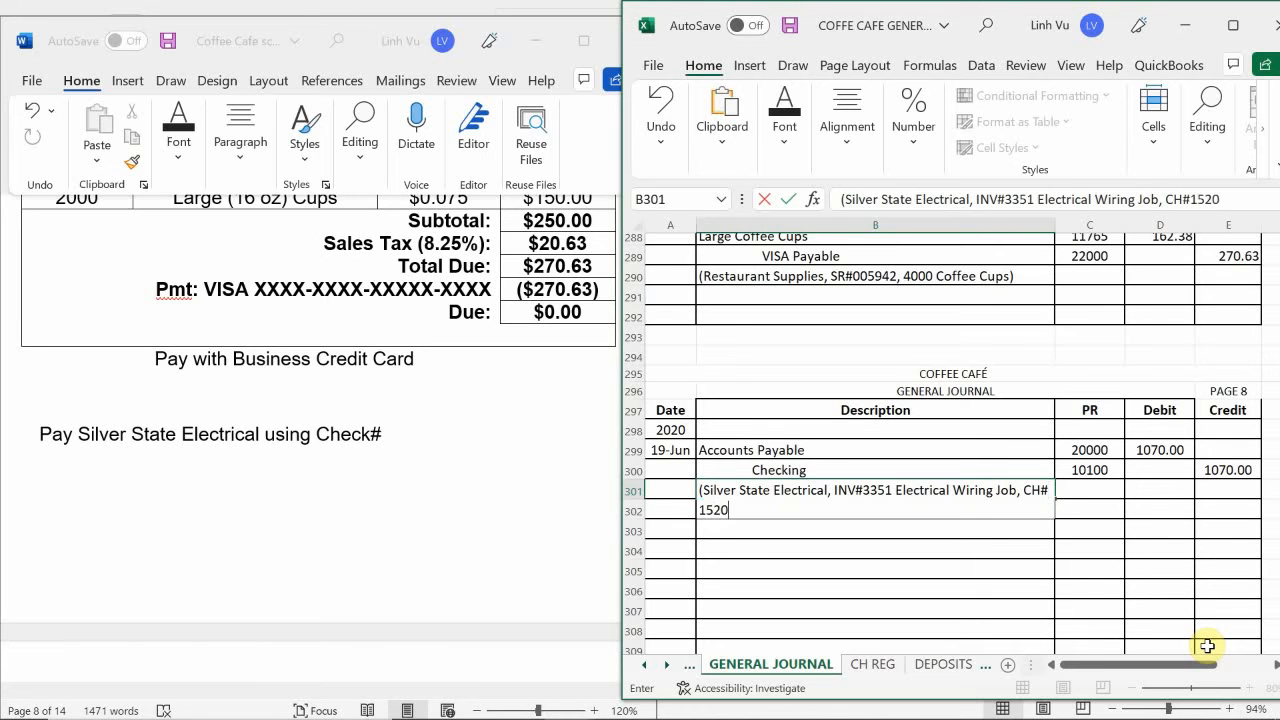
{"action": "type", "text": ")"}
{"action": "key", "text": "Return"}
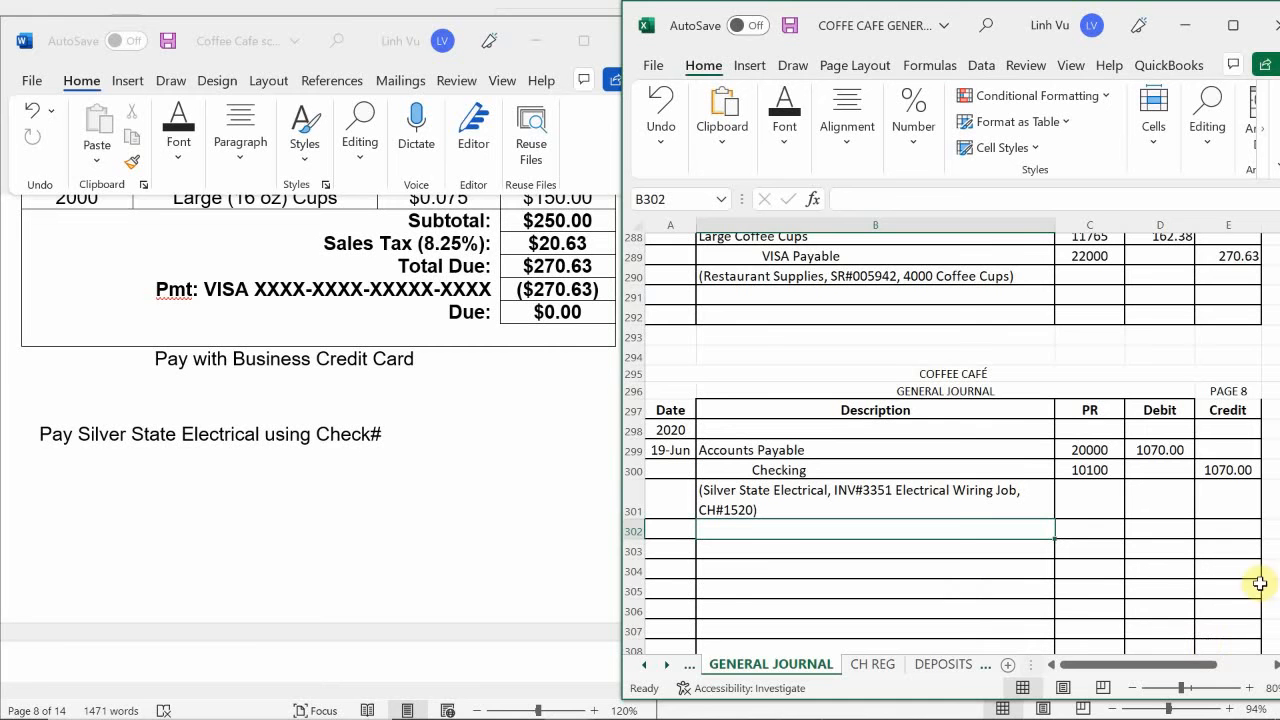
- Switch to the general ledger workbook and date a new Accounts Payable entry 6/19 in A21 of the LIABILITIES sheet
{"action": "mouse_move", "coordinate": [947, 697]}
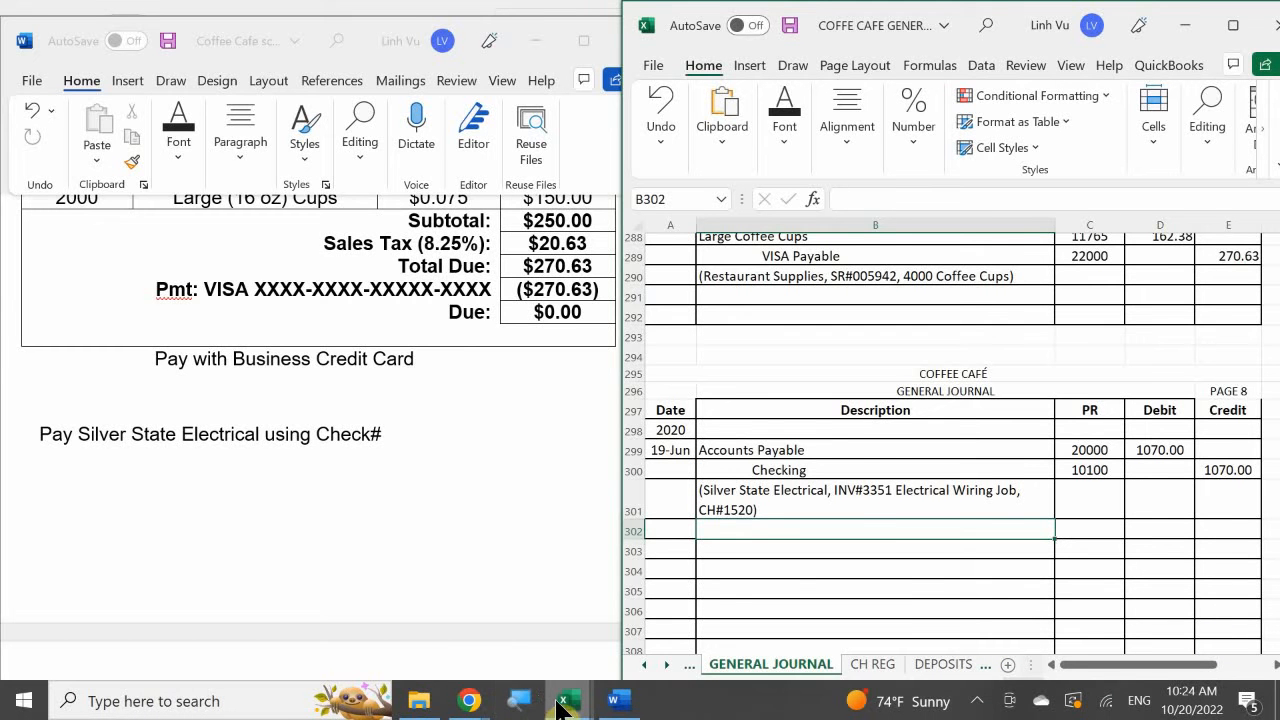
{"action": "mouse_move", "coordinate": [563, 703]}
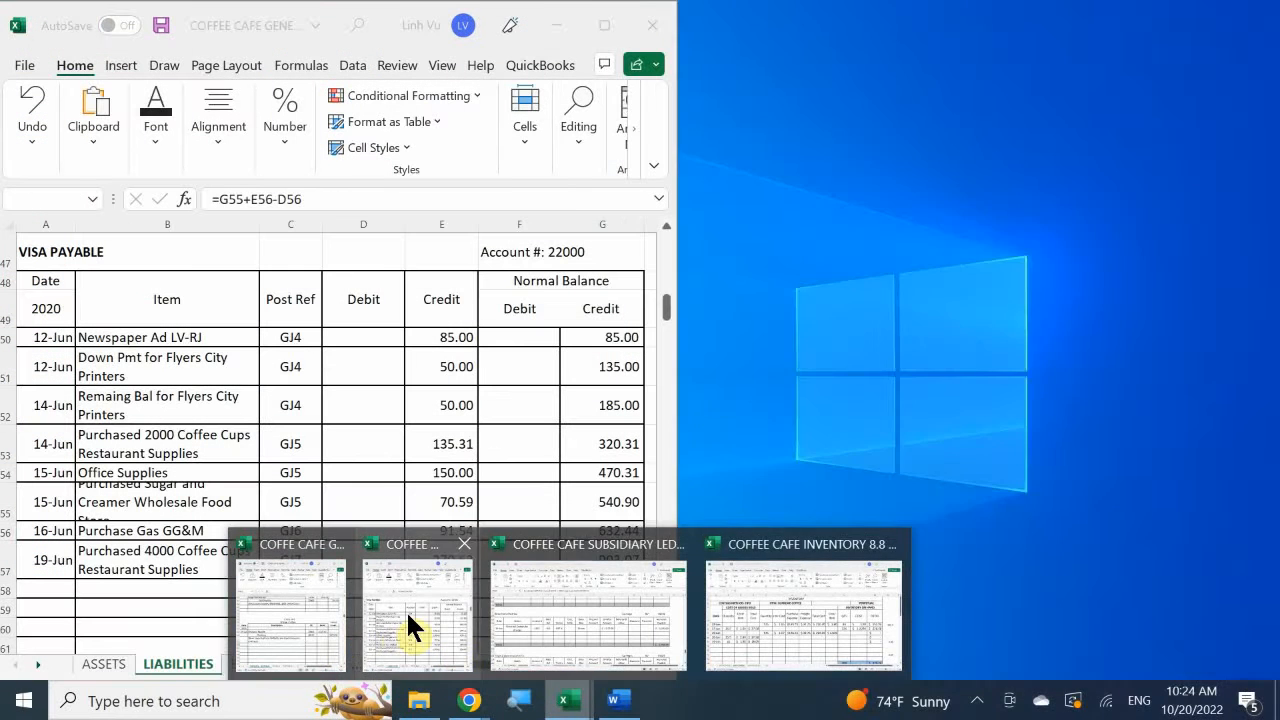
{"action": "left_click", "coordinate": [408, 613]}
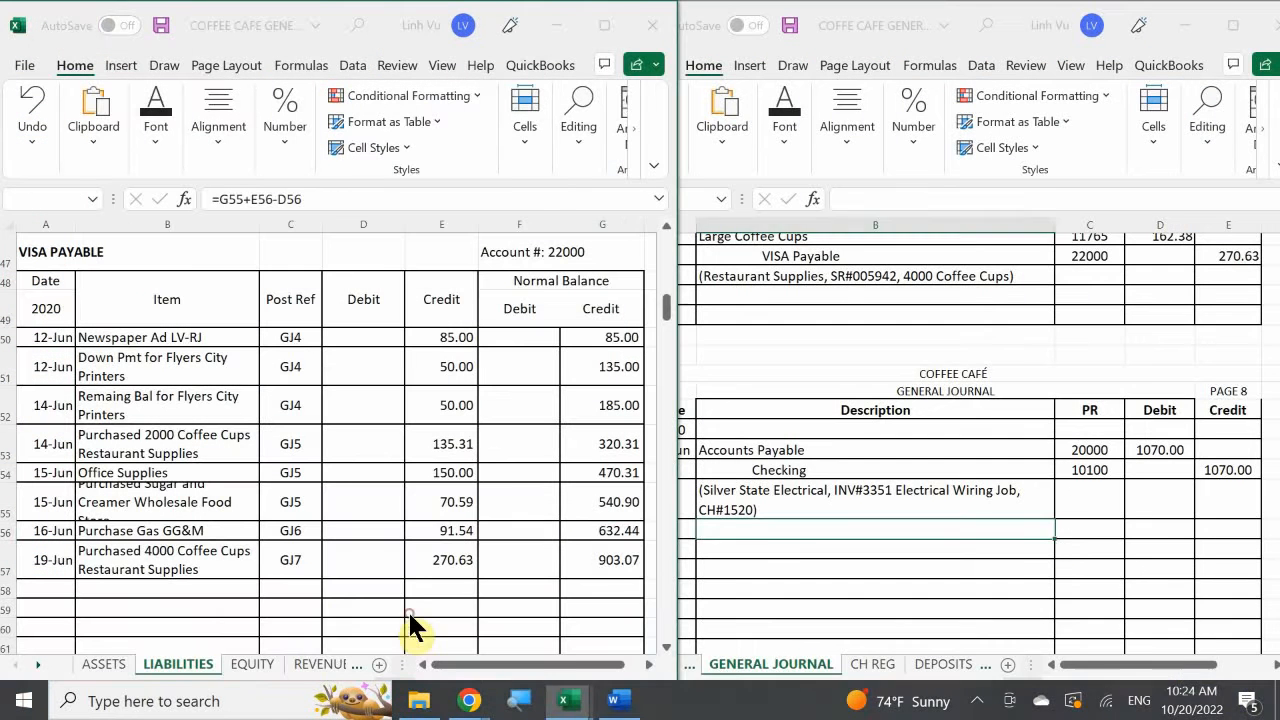
{"action": "left_click", "coordinate": [194, 612]}
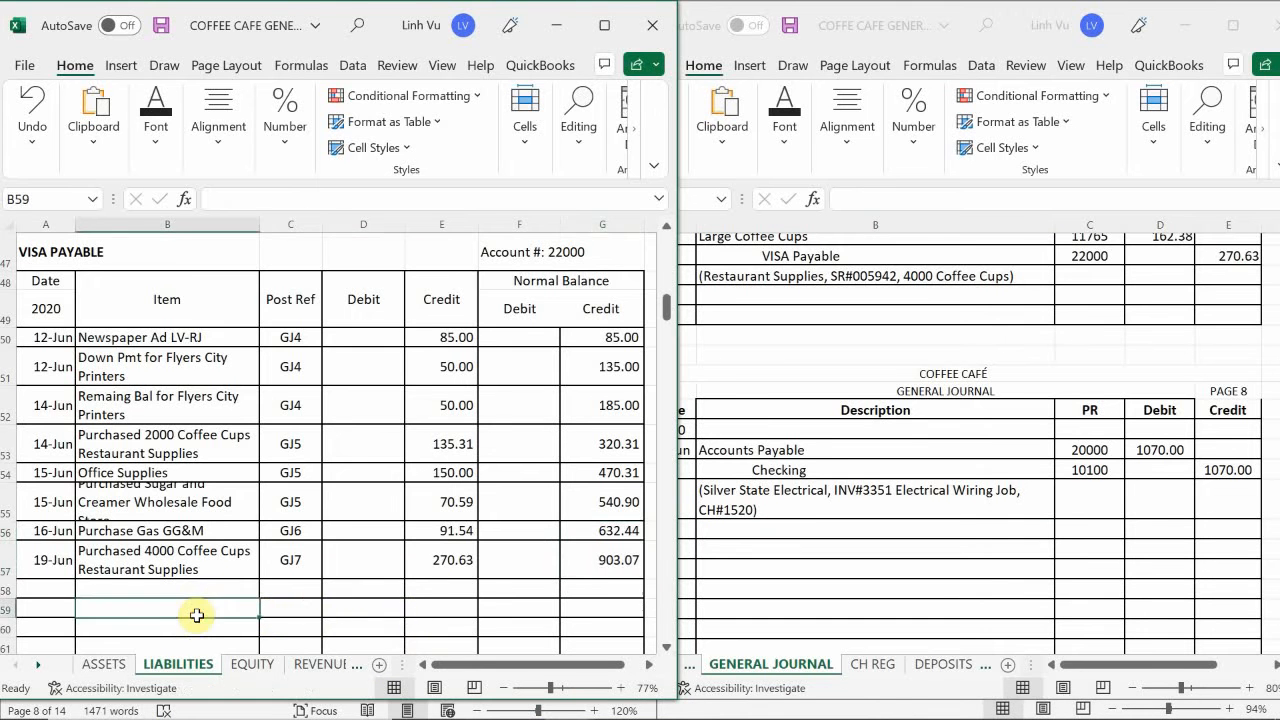
{"action": "scroll", "coordinate": [196, 607], "scroll_direction": "up", "scroll_amount": 15}
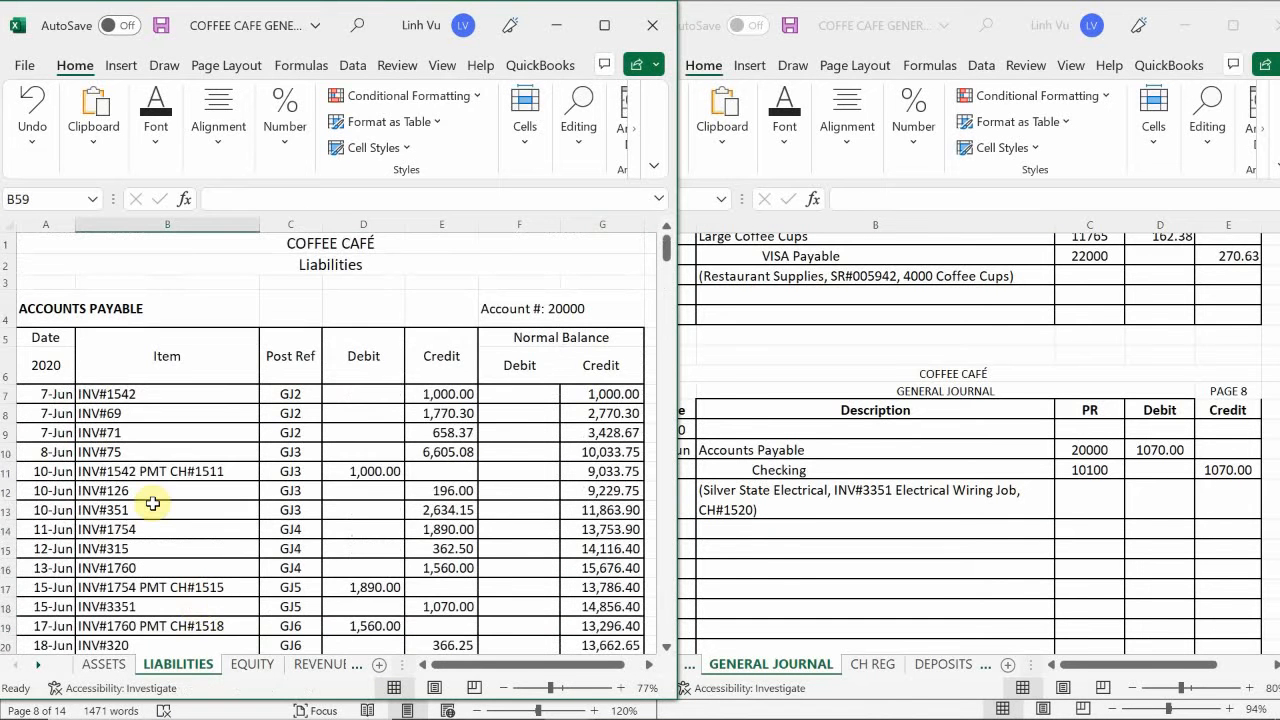
{"action": "scroll", "coordinate": [153, 505], "scroll_direction": "down", "scroll_amount": 2}
{"action": "scroll", "coordinate": [153, 505], "scroll_direction": "down", "scroll_amount": 1}
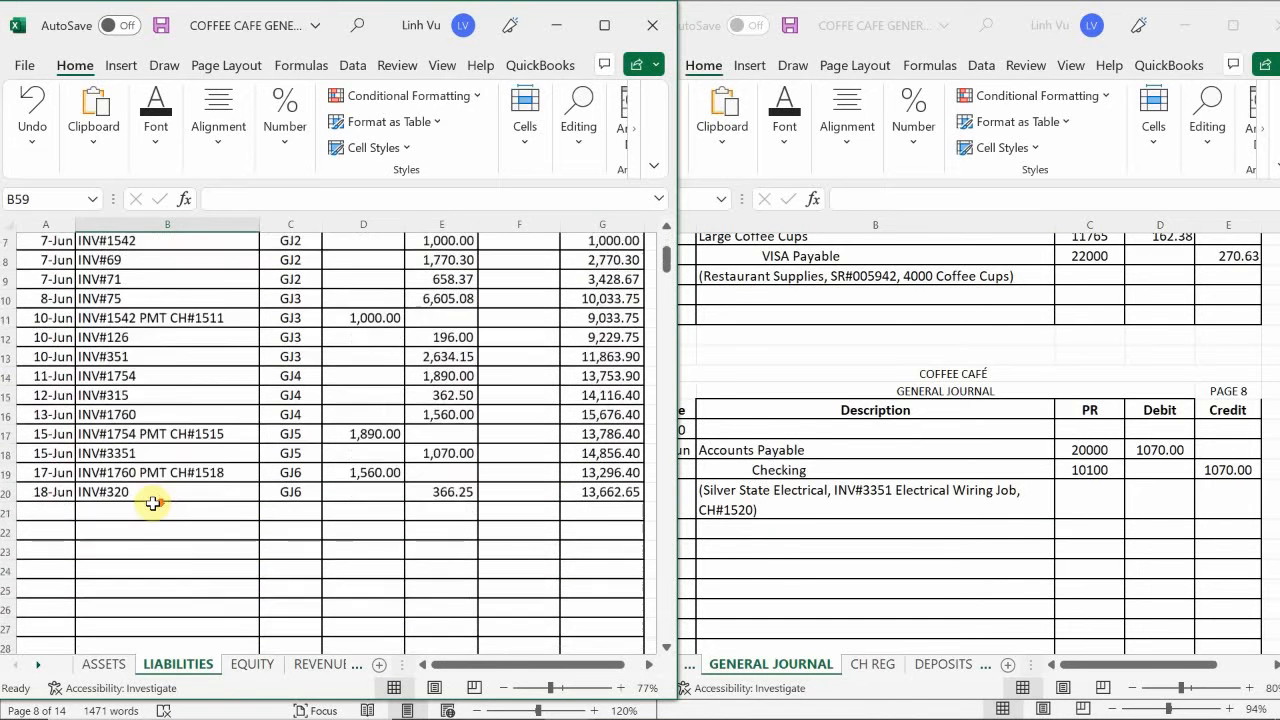
{"action": "left_click", "coordinate": [44, 487]}
{"action": "type", "text": "6/"}
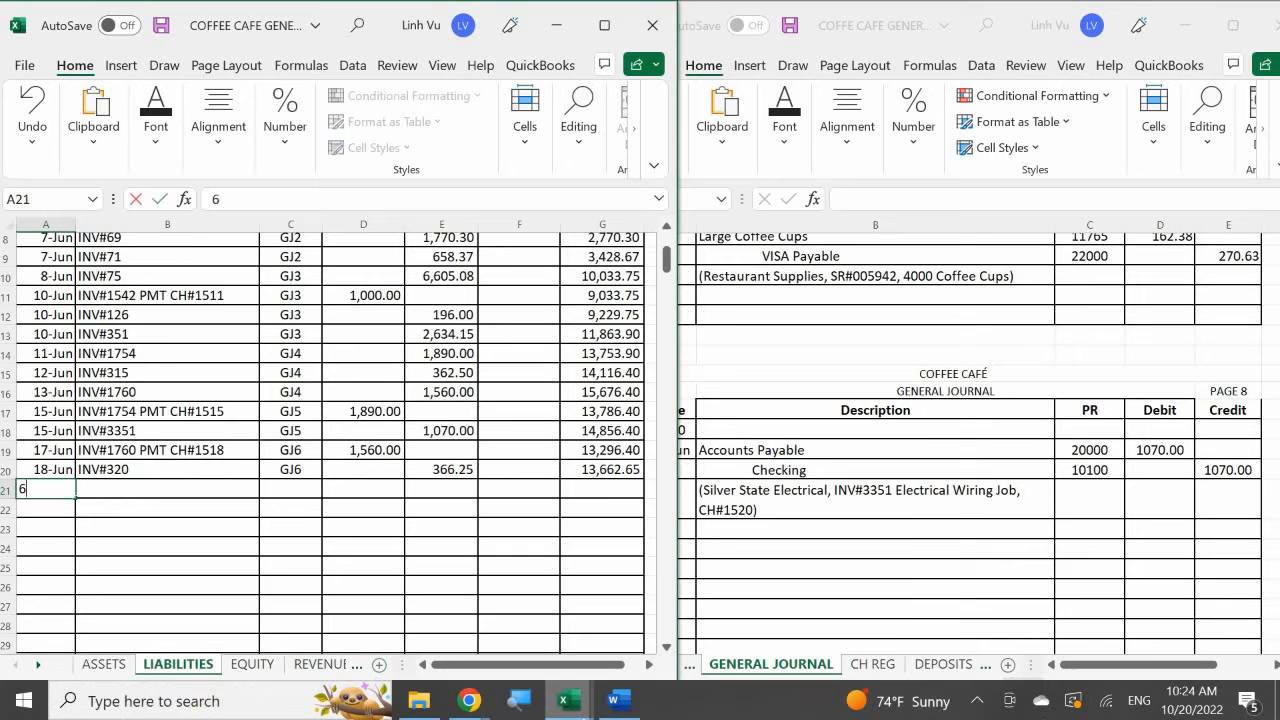
{"action": "mouse_move", "coordinate": [565, 700]}
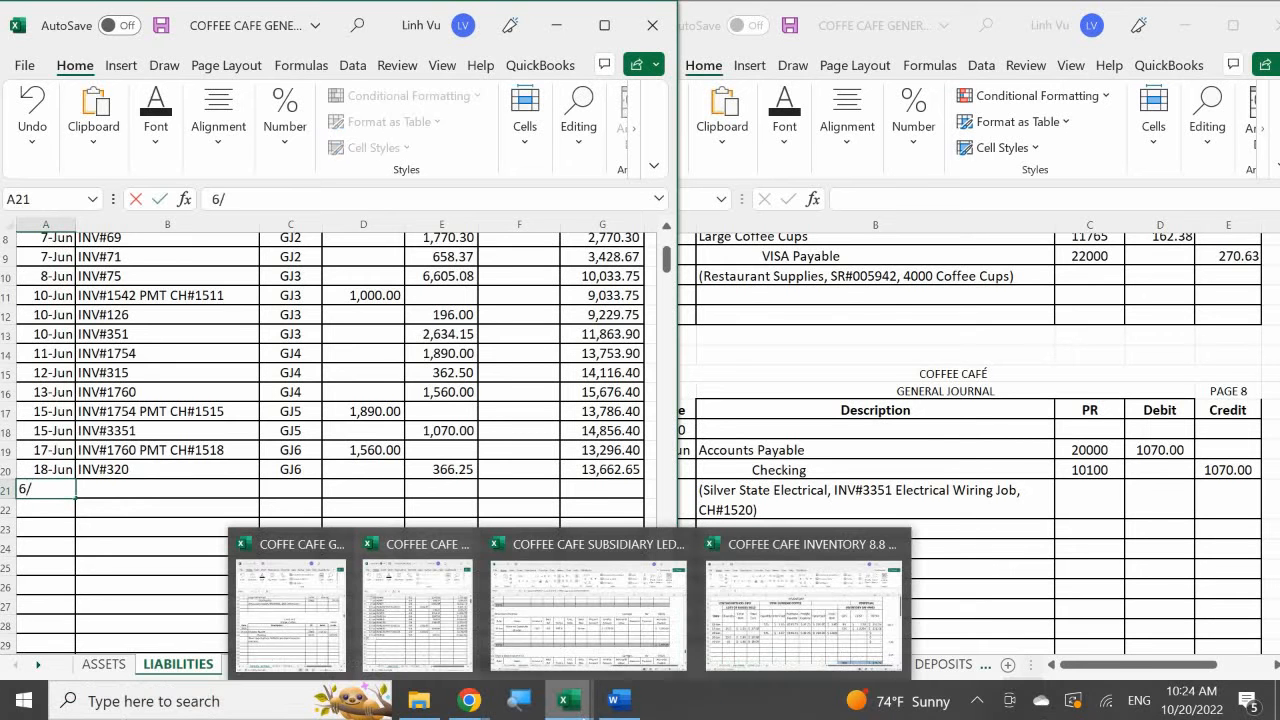
{"action": "type", "text": "19"}
{"action": "key", "text": "Return"}
- Enter 1070 as the debit of the 19 June Accounts Payable entry in D21
{"action": "left_click", "coordinate": [167, 489]}
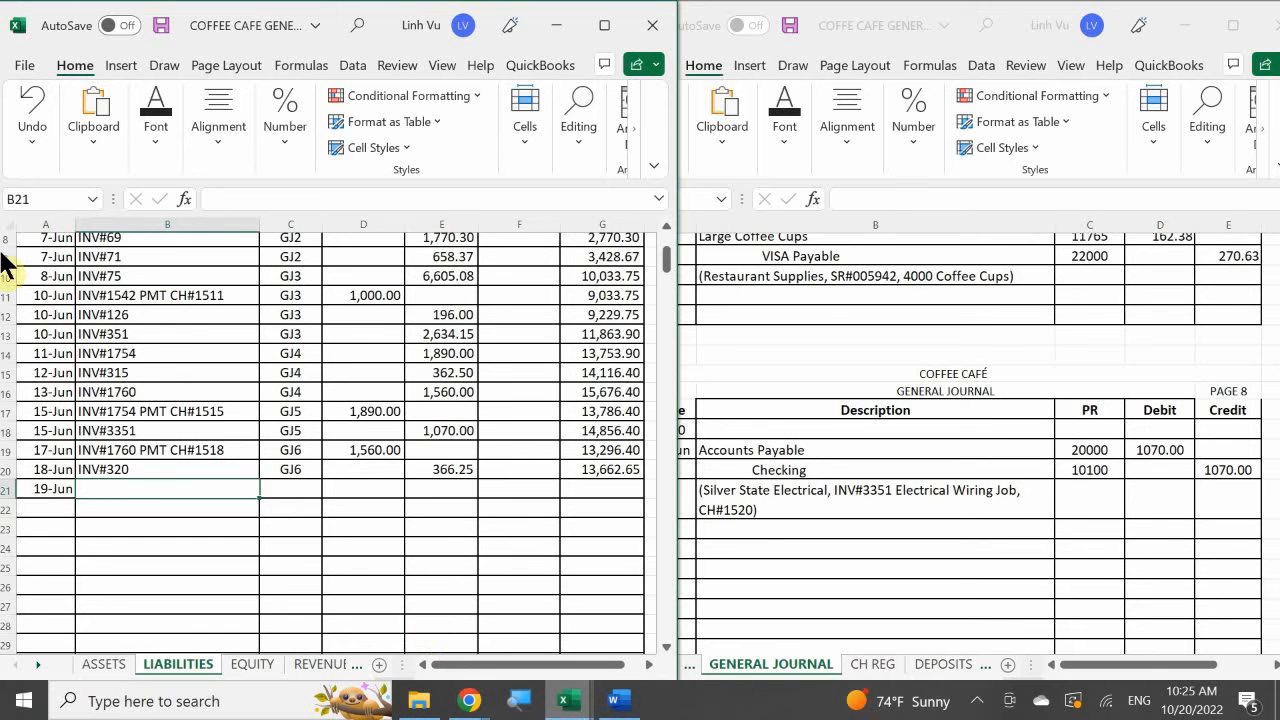
{"action": "scroll", "coordinate": [176, 438], "scroll_direction": "up", "scroll_amount": 2}
{"action": "scroll", "coordinate": [176, 438], "scroll_direction": "up", "scroll_amount": 2}
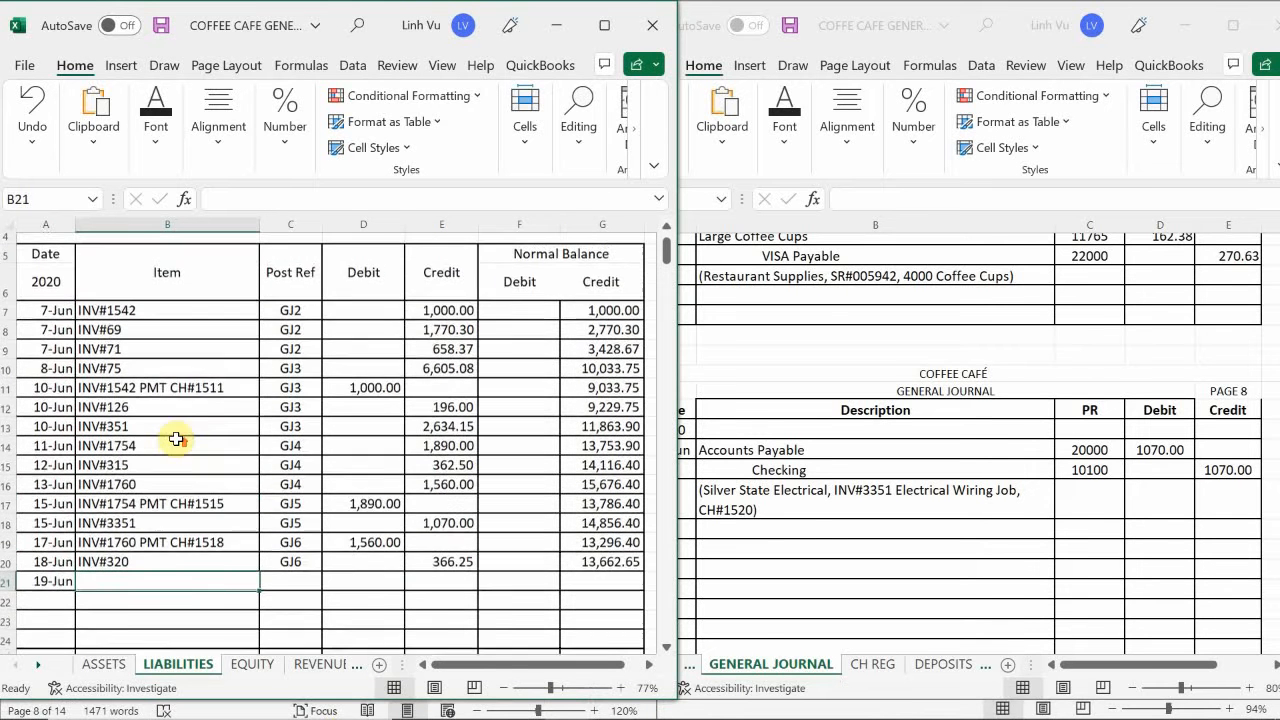
{"action": "scroll", "coordinate": [176, 438], "scroll_direction": "down", "scroll_amount": 3}
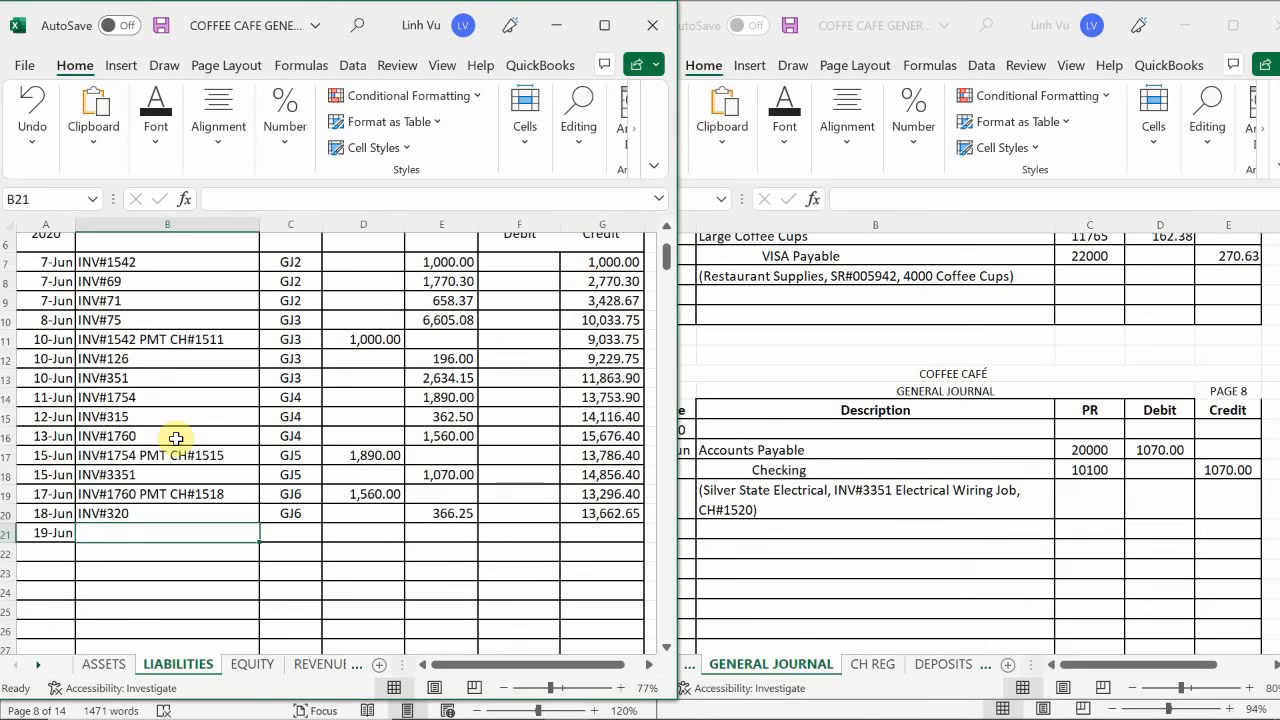
{"action": "left_click", "coordinate": [352, 532]}
{"action": "type", "text": "1070"}
{"action": "key", "text": "Return"}
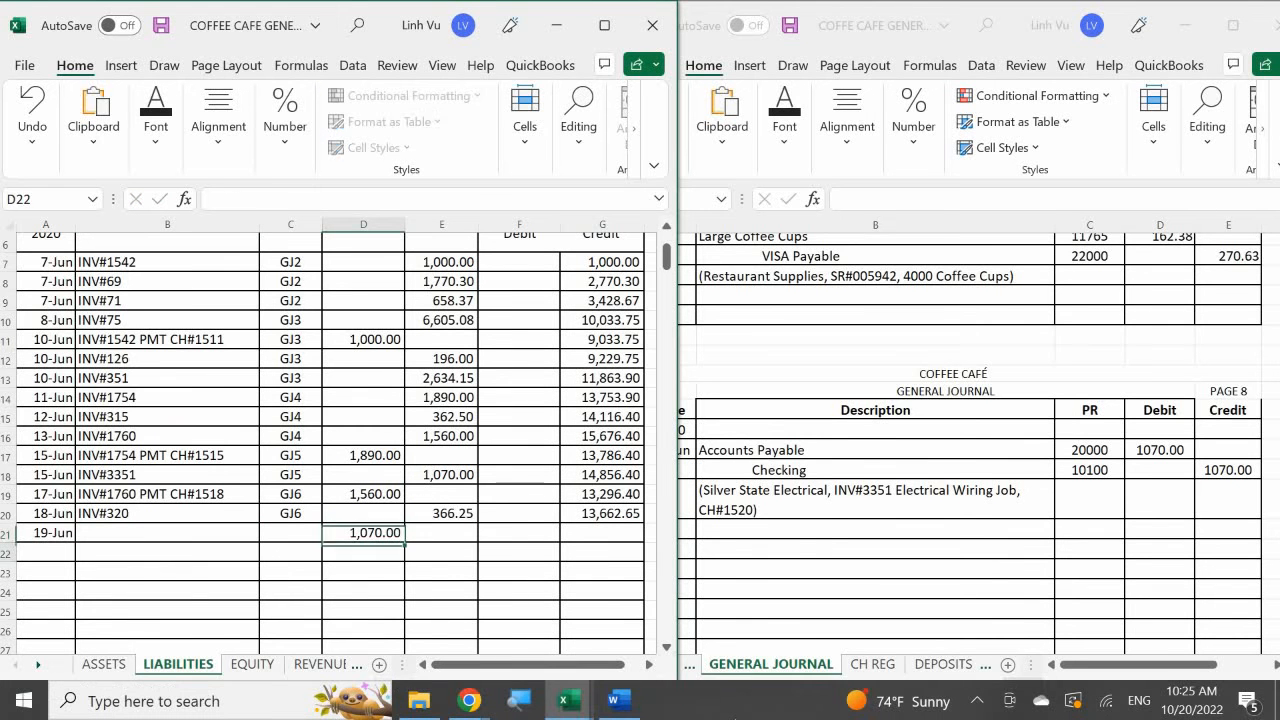
- Extend the running credit balance formula from G20 down to G21 for the 19 June Accounts Payable entry
{"action": "left_click", "coordinate": [606, 513]}
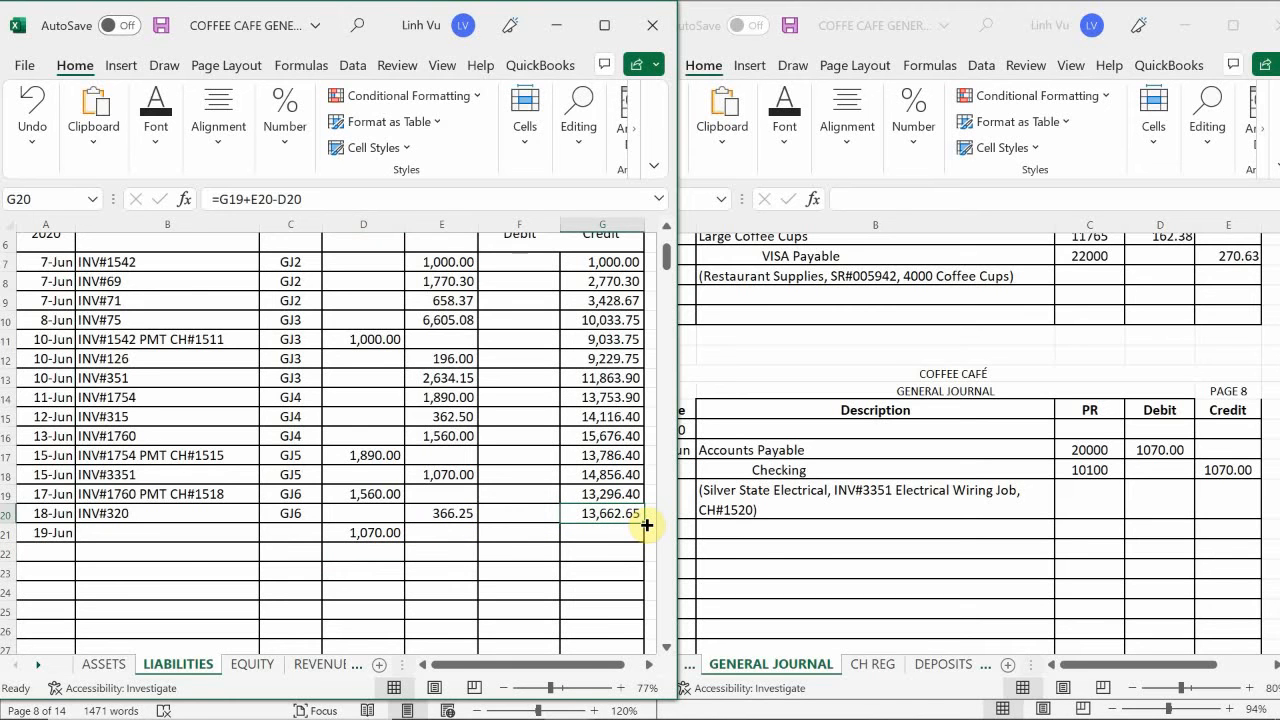
{"action": "left_click_drag", "start_coordinate": [647, 524], "coordinate": [647, 542]}
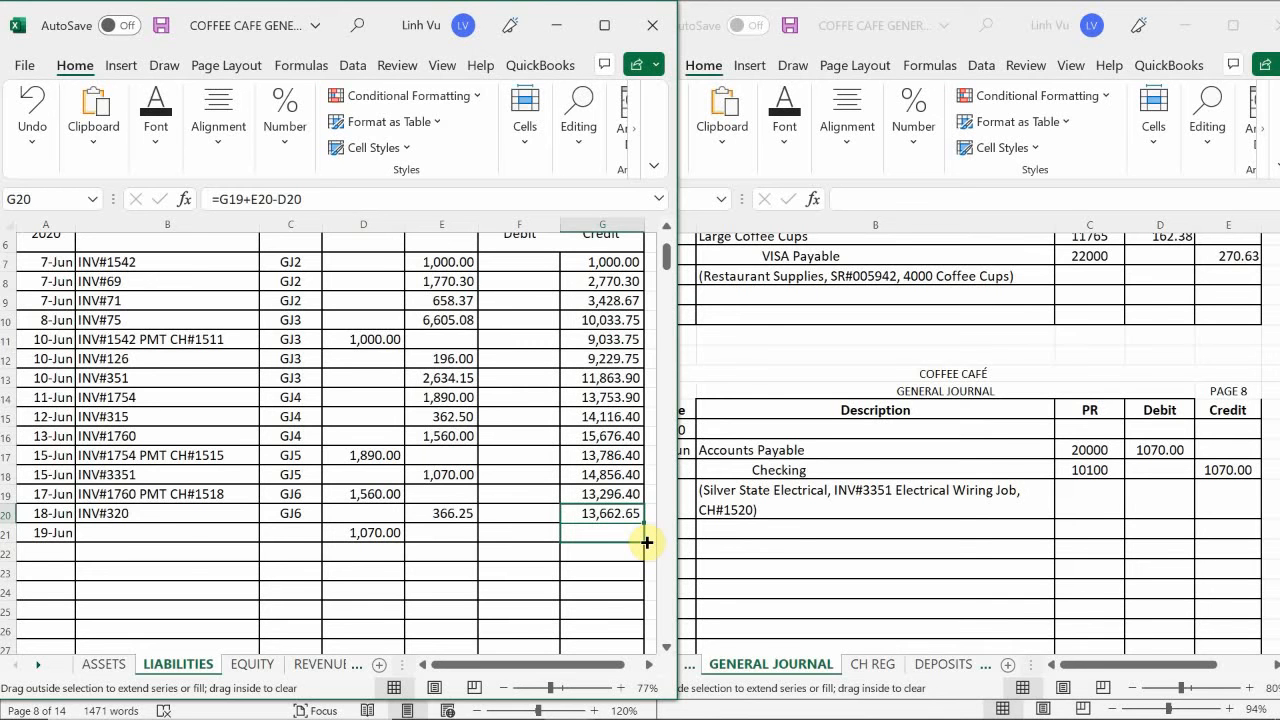
{"action": "left_click_drag", "start_coordinate": [647, 542], "coordinate": [646, 548]}
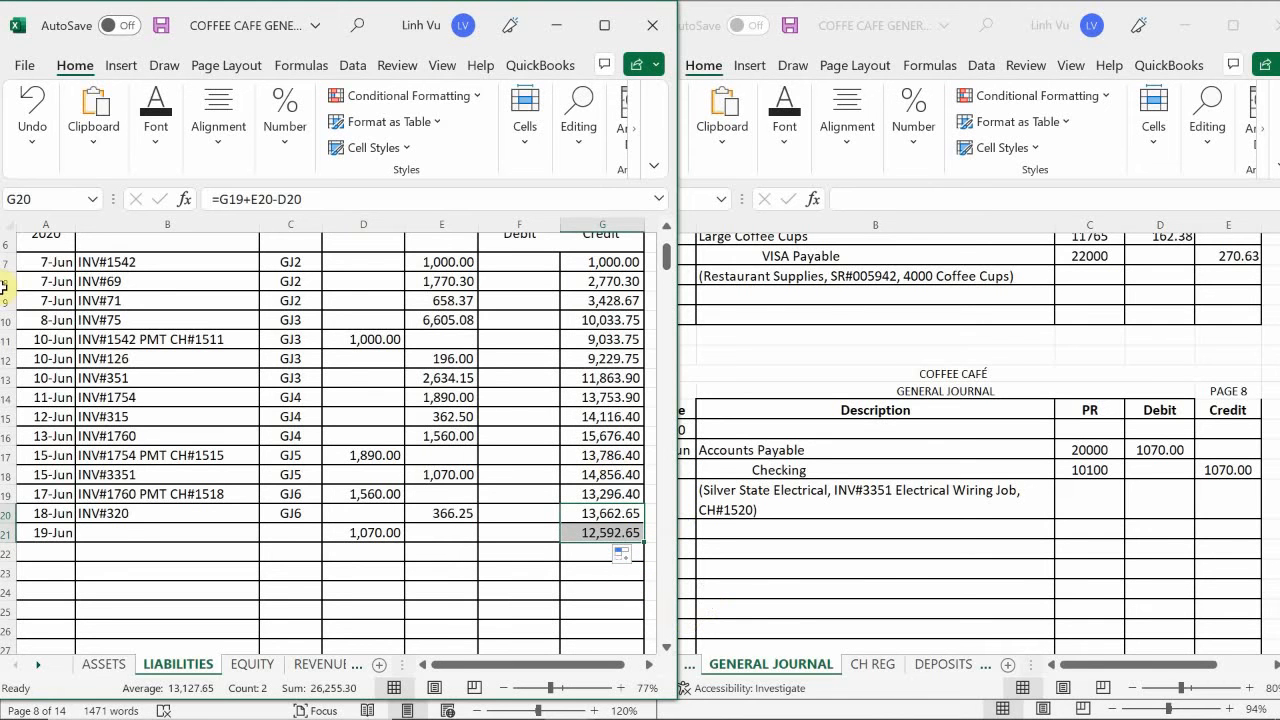
- Enter INV#3351 PMT CH#1520 as the item of the 19 June Accounts Payable entry in B21
{"action": "left_click", "coordinate": [120, 532]}
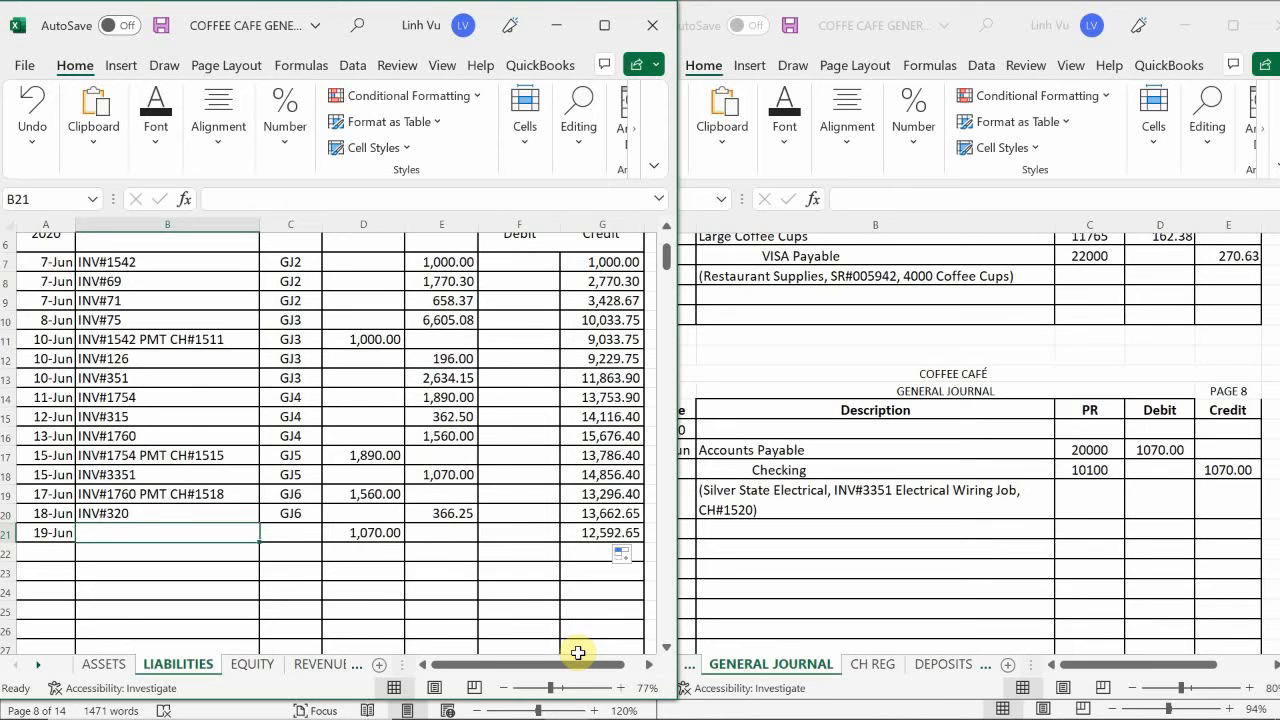
{"action": "type", "text": "INV#"}
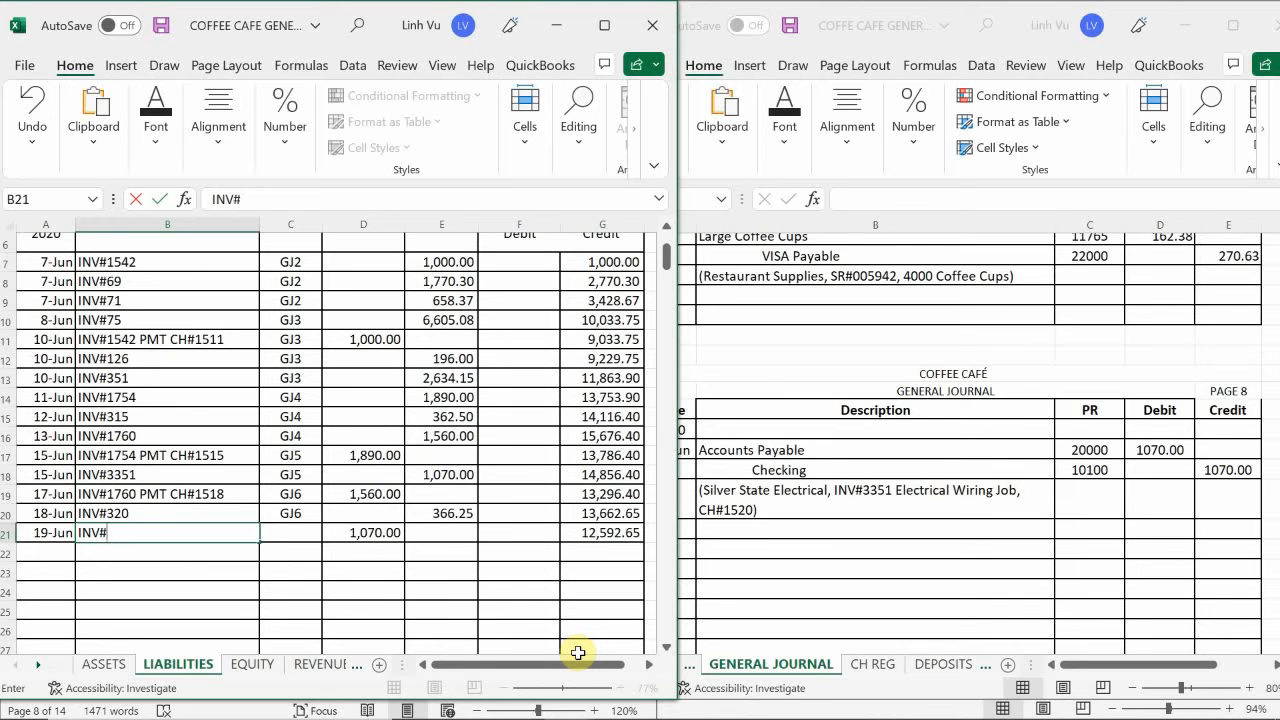
{"action": "type", "text": "3351 RMT C"}
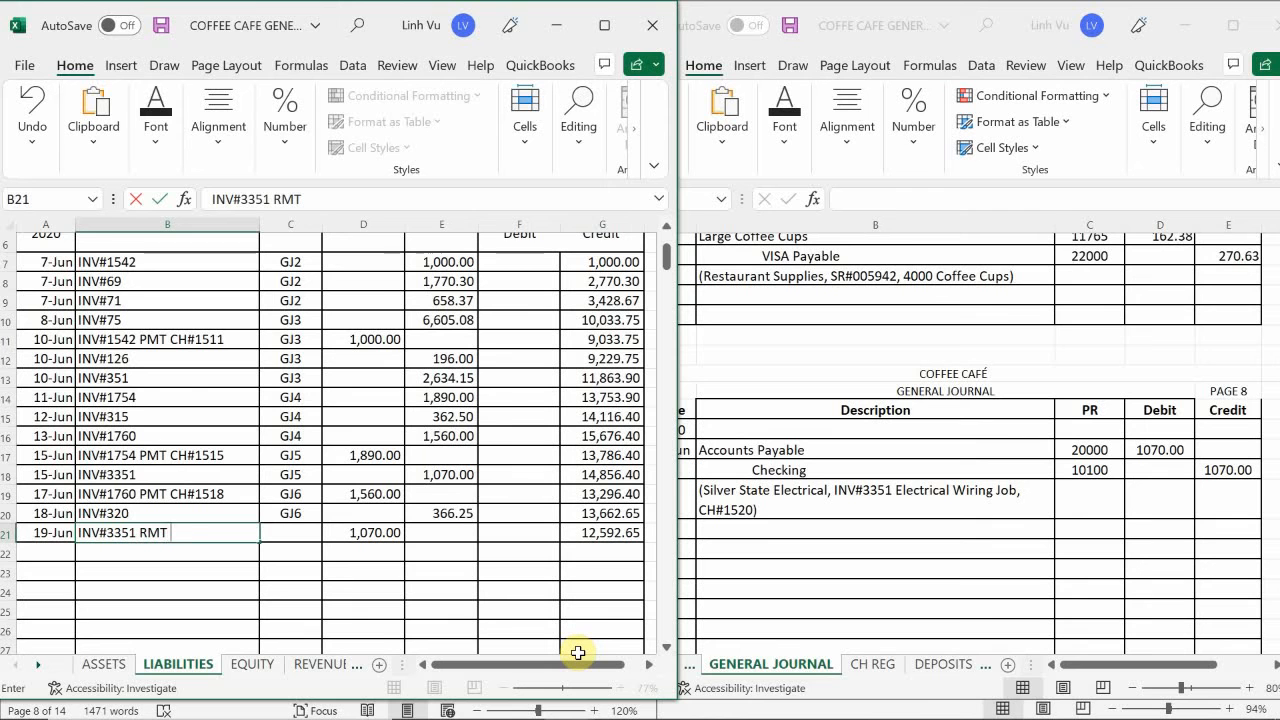
{"action": "key", "text": "BackSpace"}
{"action": "key", "text": "BackSpace"}
{"action": "key", "text": "BackSpace"}
{"action": "key", "text": "BackSpace"}
{"action": "key", "text": "BackSpace"}
{"action": "type", "text": "PMT CH#"}
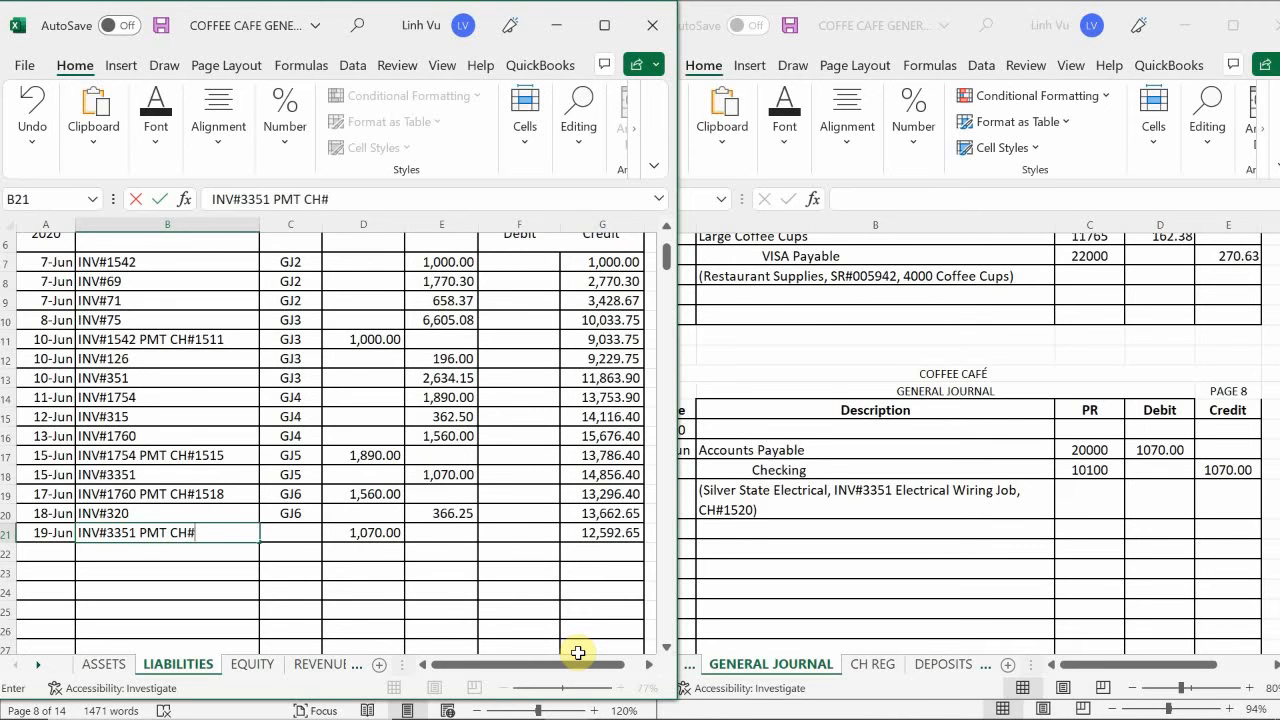
{"action": "type", "text": "1520"}
{"action": "key", "text": "Return"}
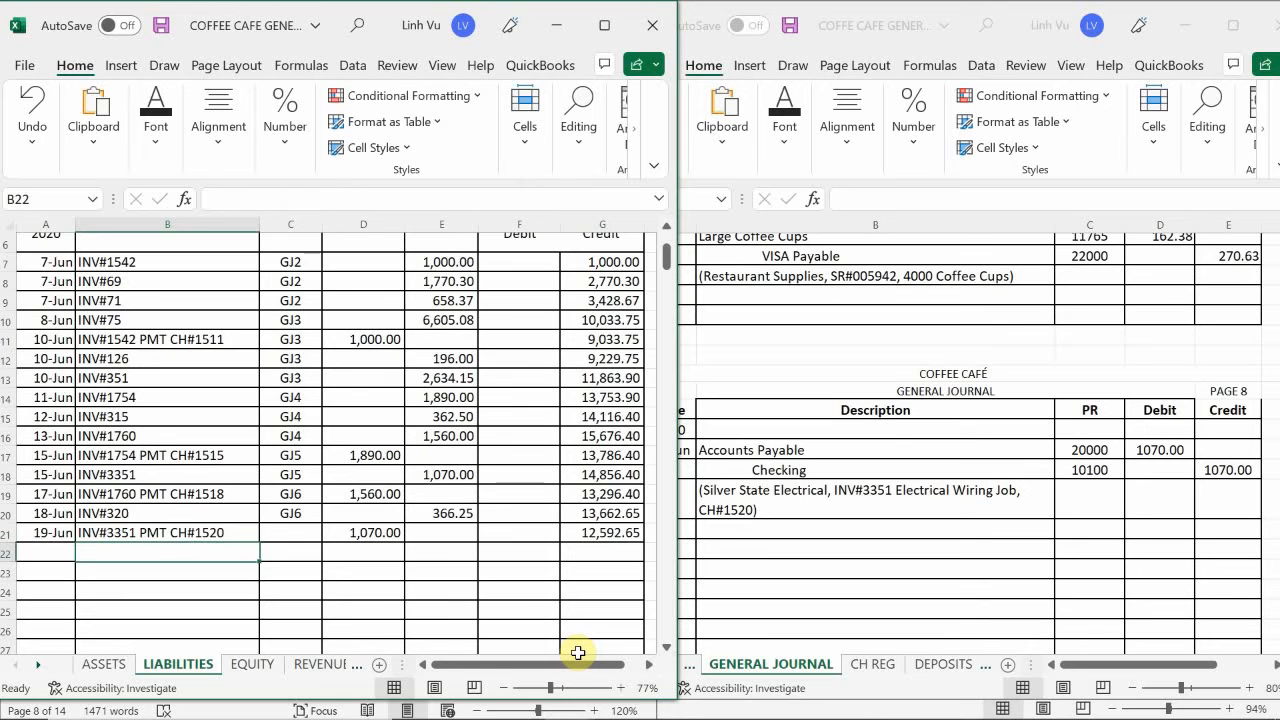
- Set the post reference of the 19 June Accounts Payable entry in C21 to GJ8
{"action": "key", "text": "Right"}
{"action": "key", "text": "Up"}
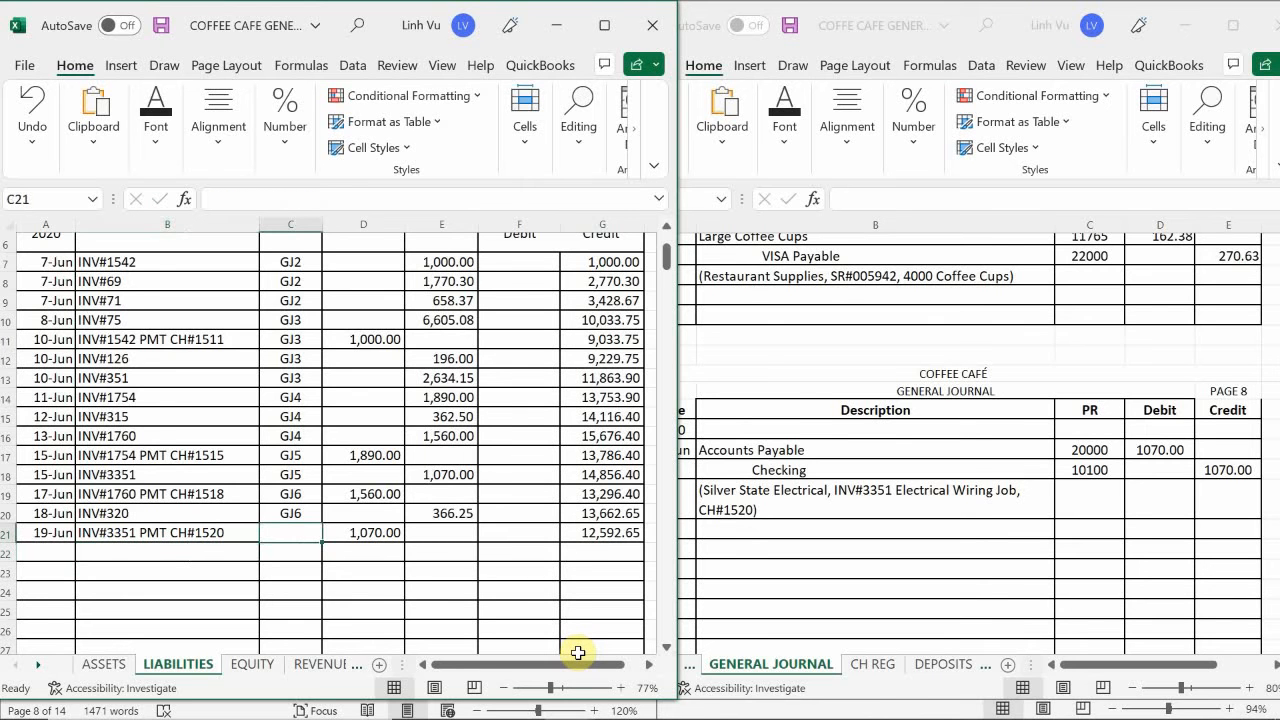
{"action": "type", "text": "GJ"}
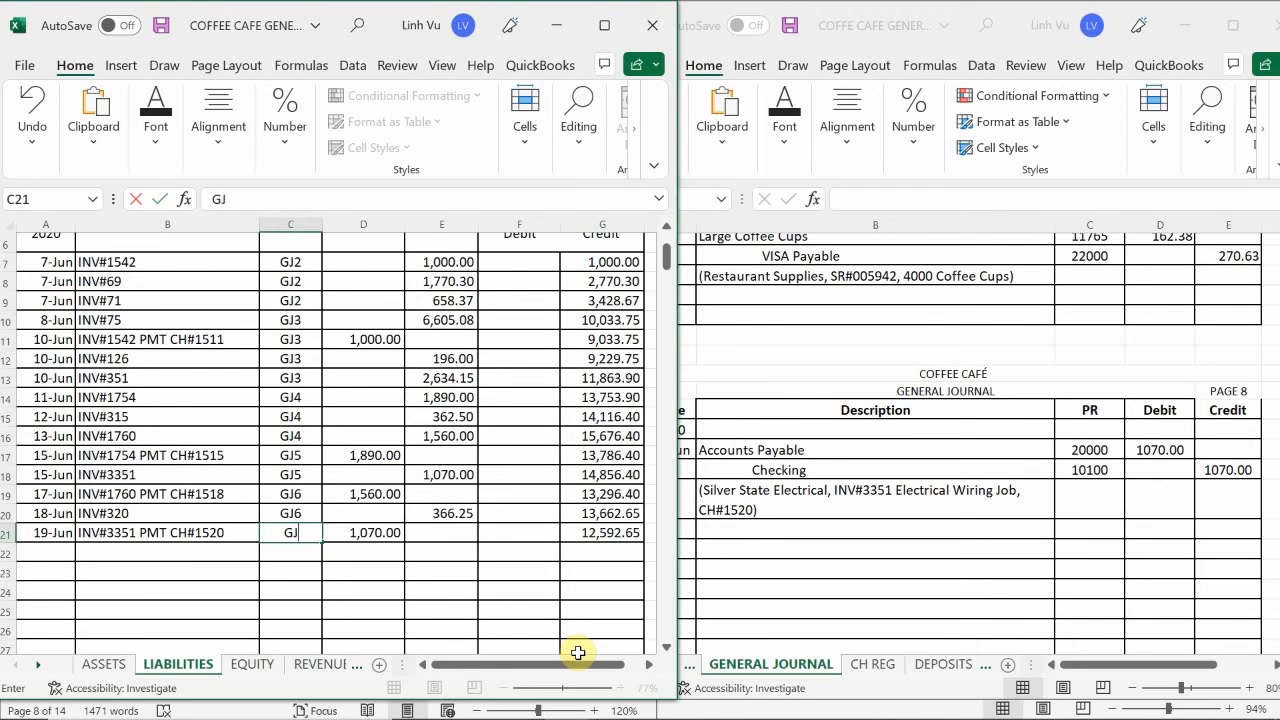
{"action": "type", "text": "8"}
{"action": "key", "text": "Return"}
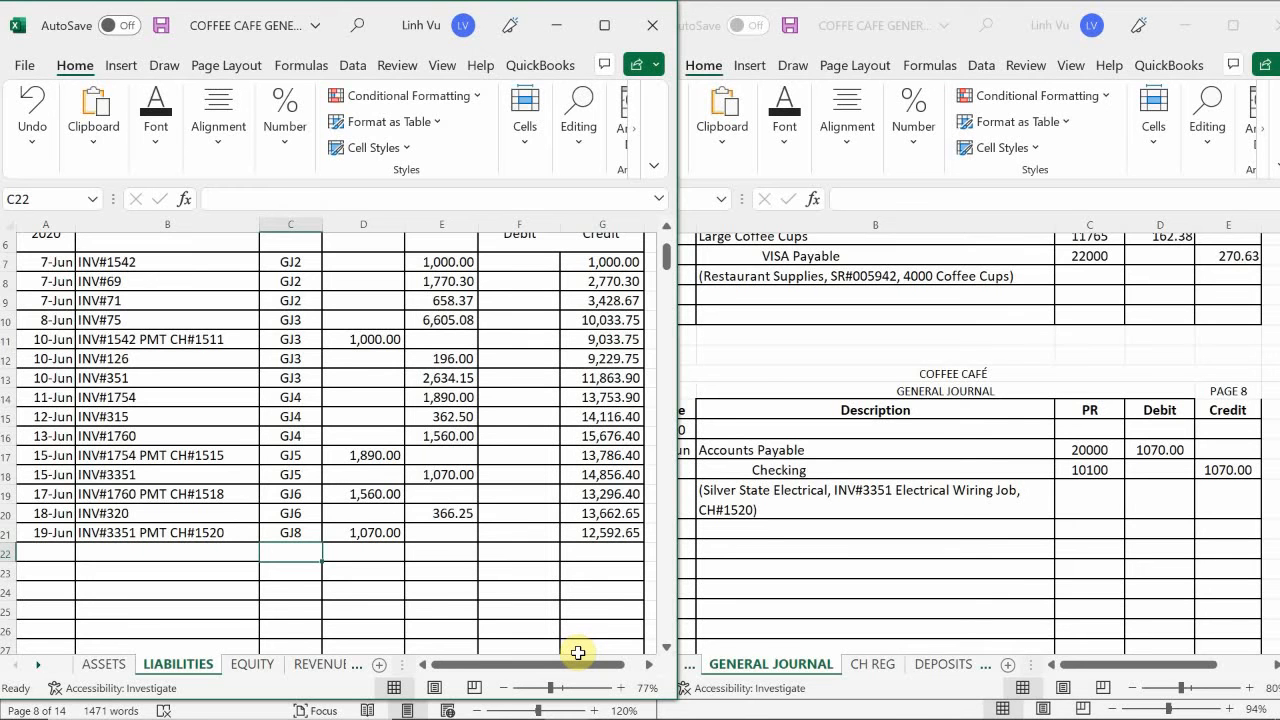
- On the ASSETS sheet, date a new entry in the Checking account 6/19 in A40
{"action": "left_click", "coordinate": [104, 665]}
{"action": "left_click", "coordinate": [155, 560]}
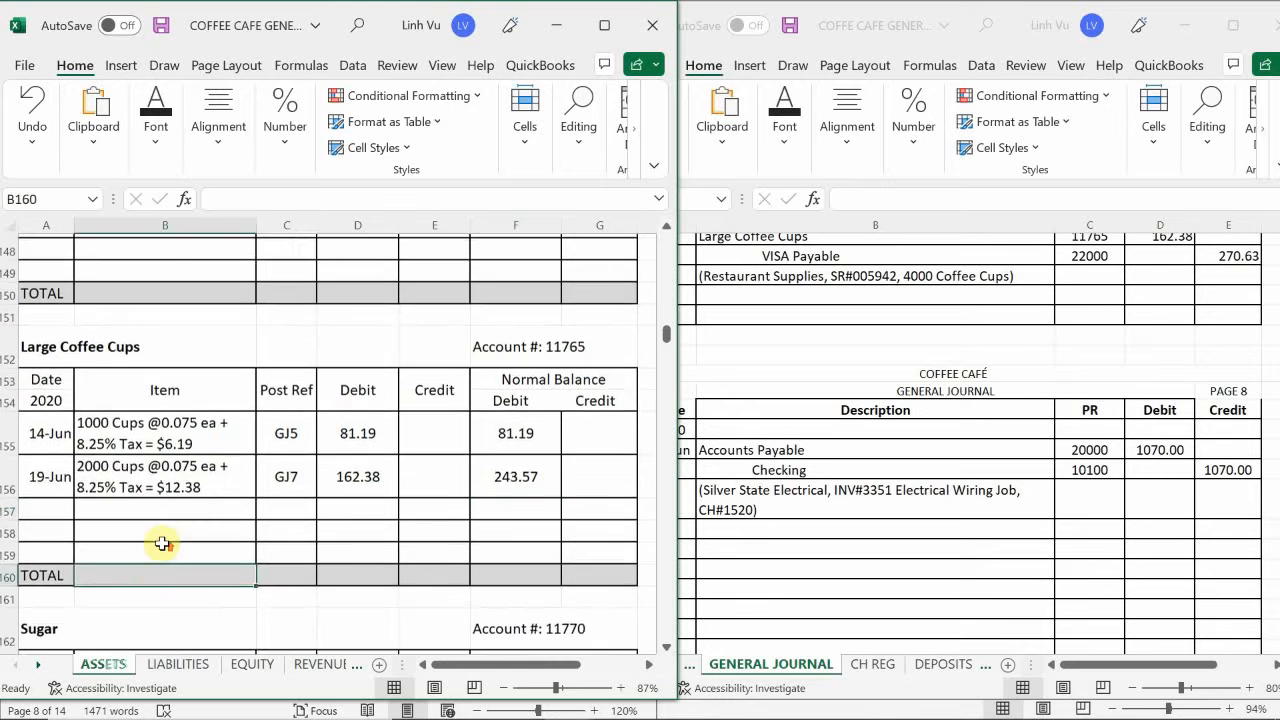
{"action": "scroll", "coordinate": [158, 550], "scroll_direction": "up", "scroll_amount": 20}
{"action": "scroll", "coordinate": [162, 541], "scroll_direction": "up", "scroll_amount": 7}
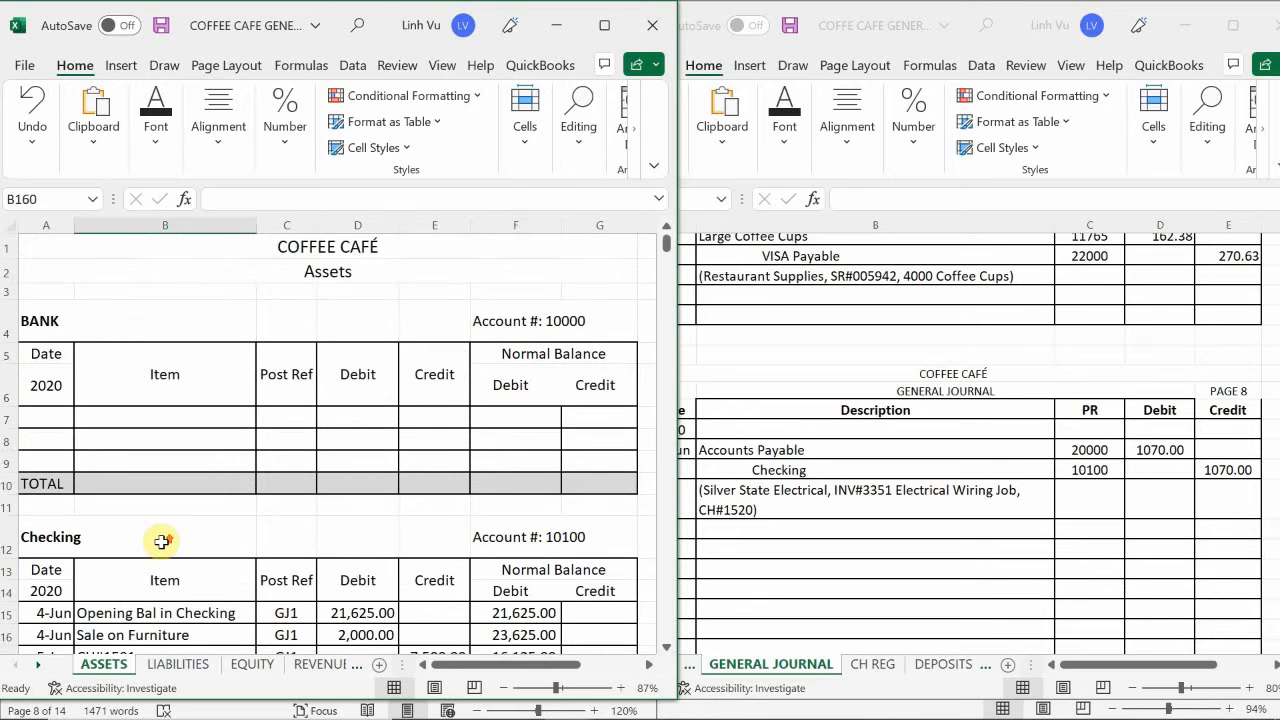
{"action": "scroll", "coordinate": [162, 541], "scroll_direction": "down", "scroll_amount": 4}
{"action": "scroll", "coordinate": [162, 541], "scroll_direction": "down", "scroll_amount": 6}
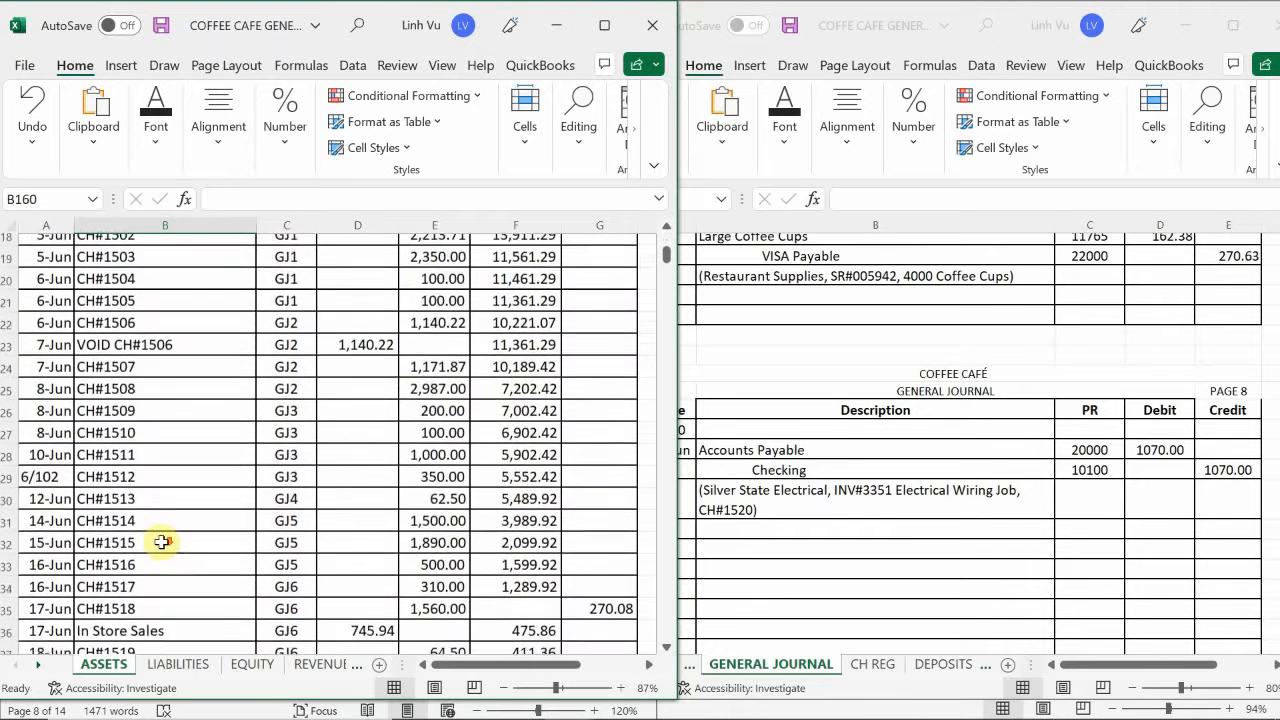
{"action": "left_click", "coordinate": [61, 474]}
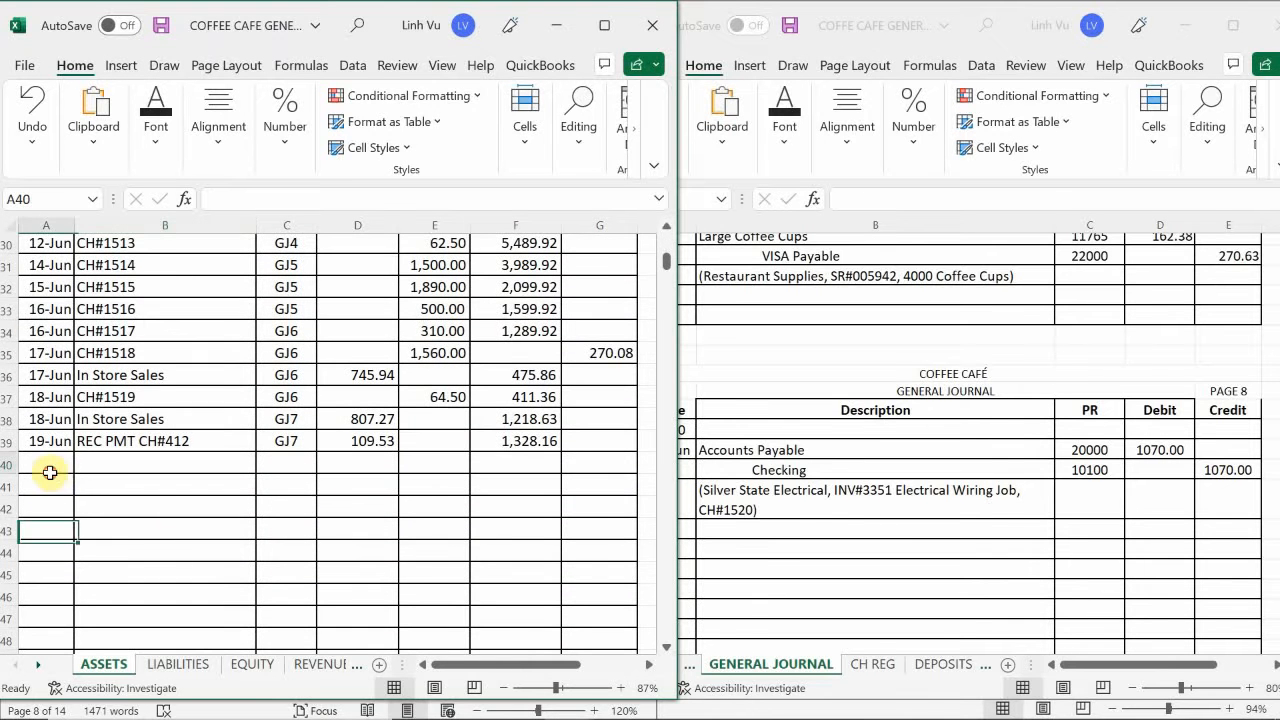
{"action": "type", "text": "6/19"}
{"action": "key", "text": "ctrl+Return"}
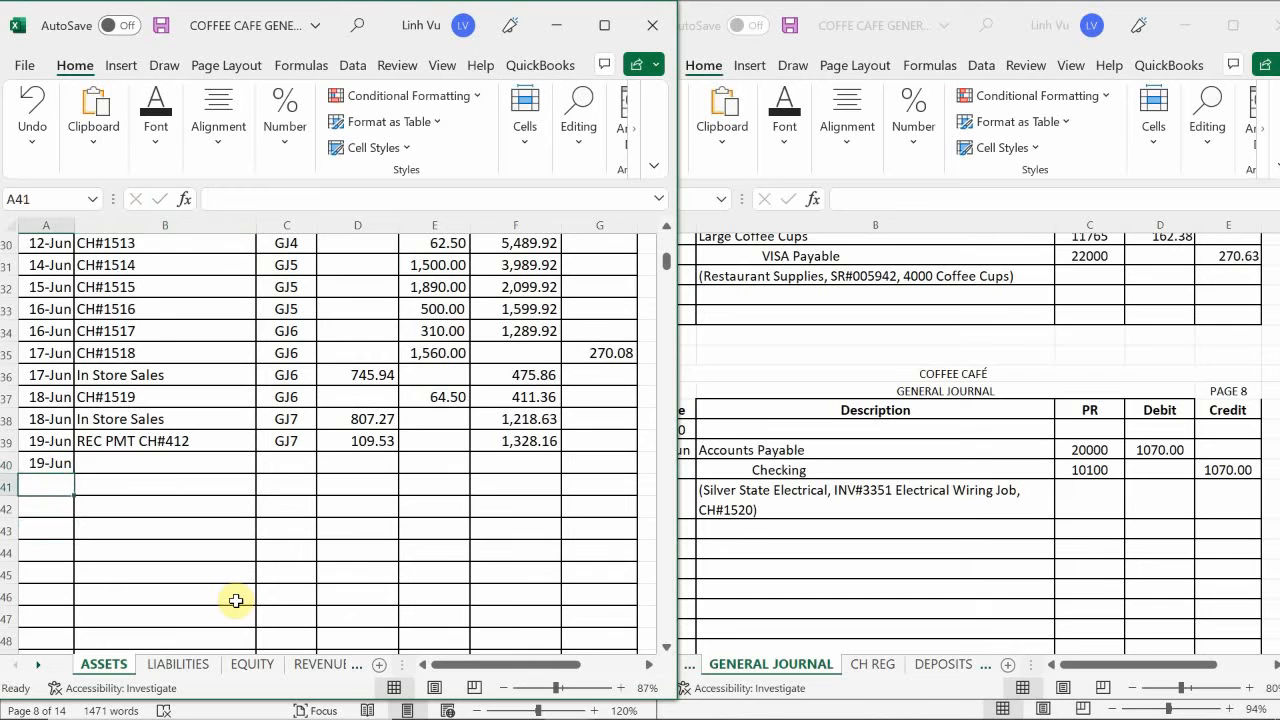
- Enter CH#1520 as the item in B40 and GJ8 as the post reference in C40 of the new Checking entry
{"action": "key", "text": "Right"}
{"action": "key", "text": "Up"}
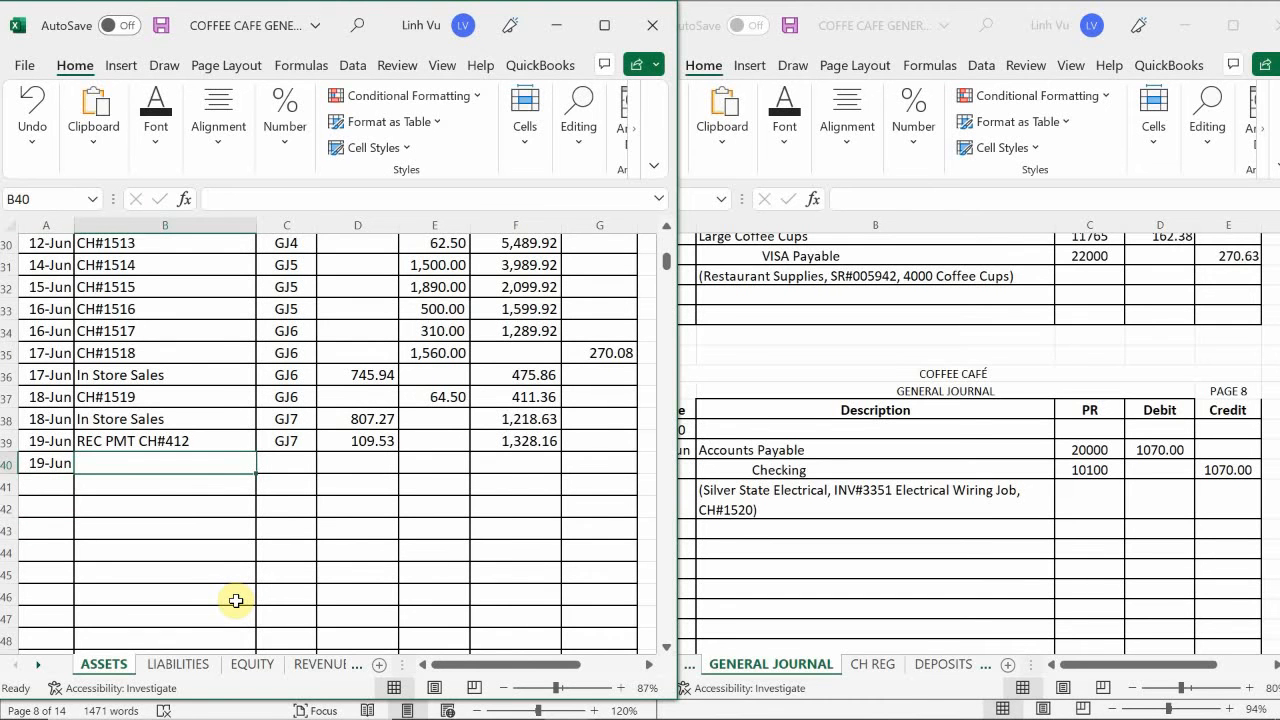
{"action": "type", "text": "CH#1"}
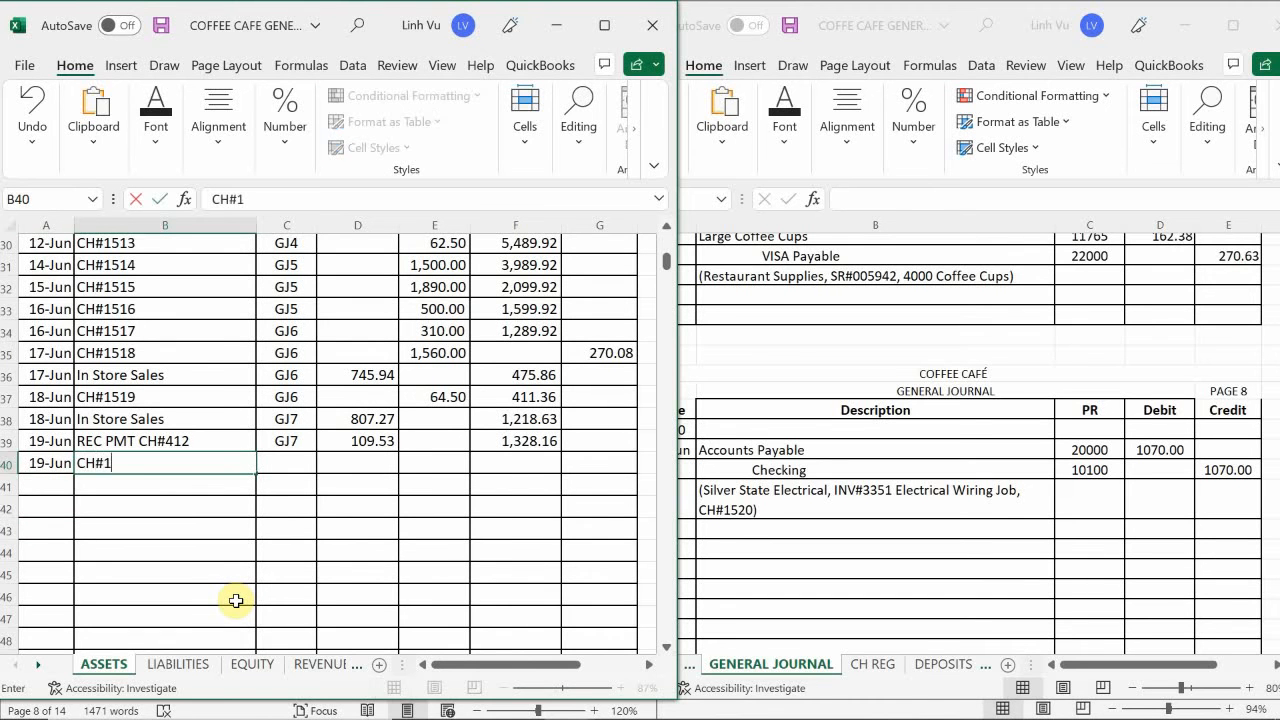
{"action": "type", "text": "520"}
{"action": "key", "text": "Return"}
{"action": "key", "text": "Right"}
{"action": "key", "text": "Up"}
{"action": "type", "text": "G"}
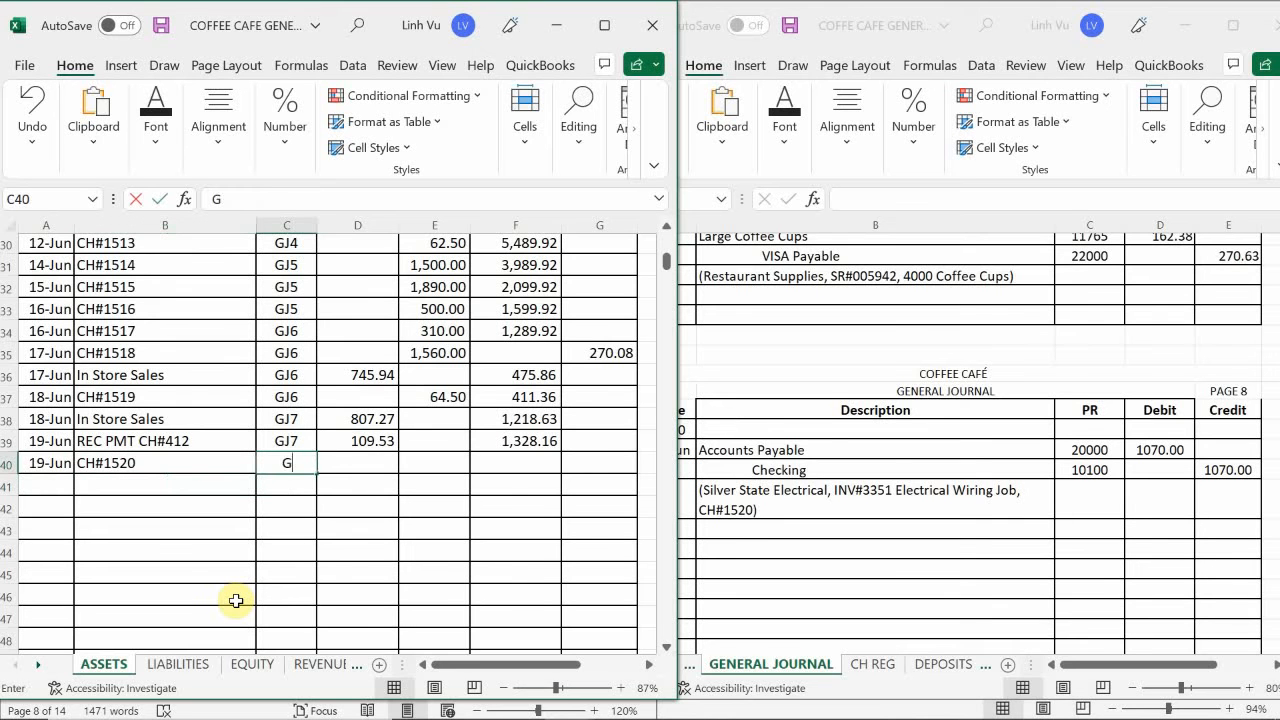
{"action": "type", "text": "J8"}
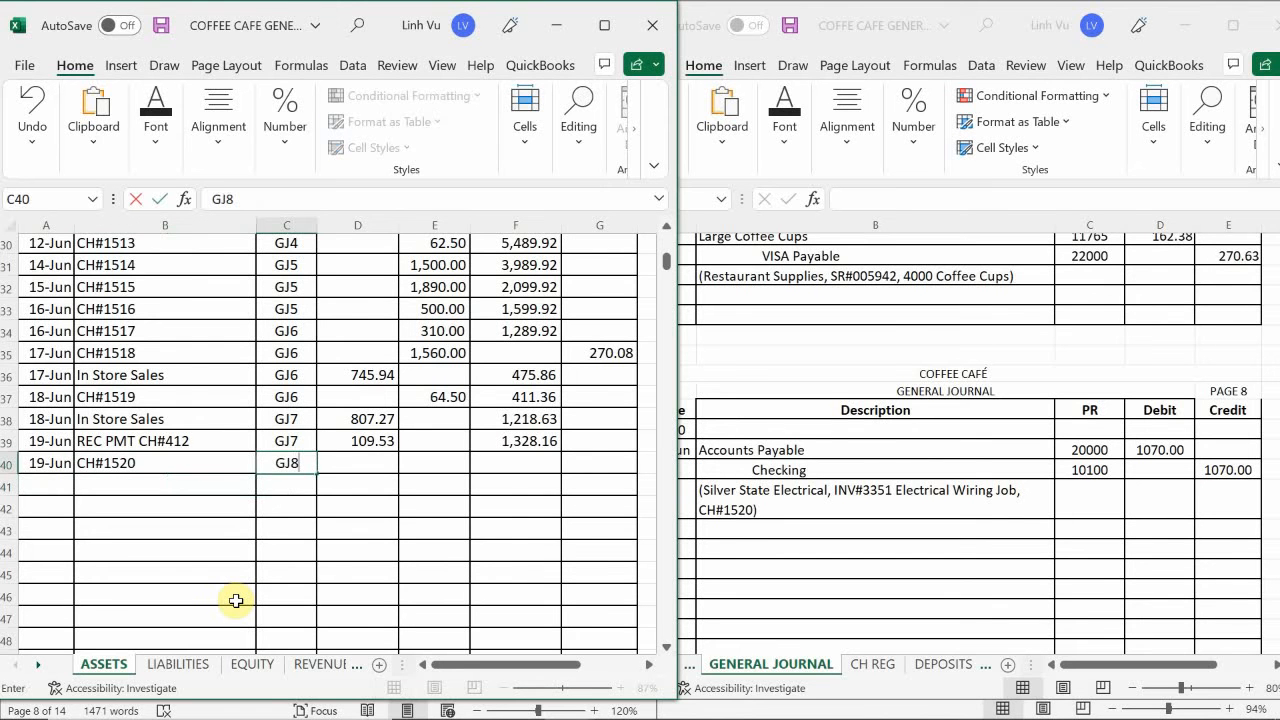
{"action": "key", "text": "Return"}
- Enter 1070 as the credit of the check 1520 entry in E40 of the Checking account
{"action": "key", "text": "Right"}
{"action": "key", "text": "Right"}
{"action": "key", "text": "Up"}
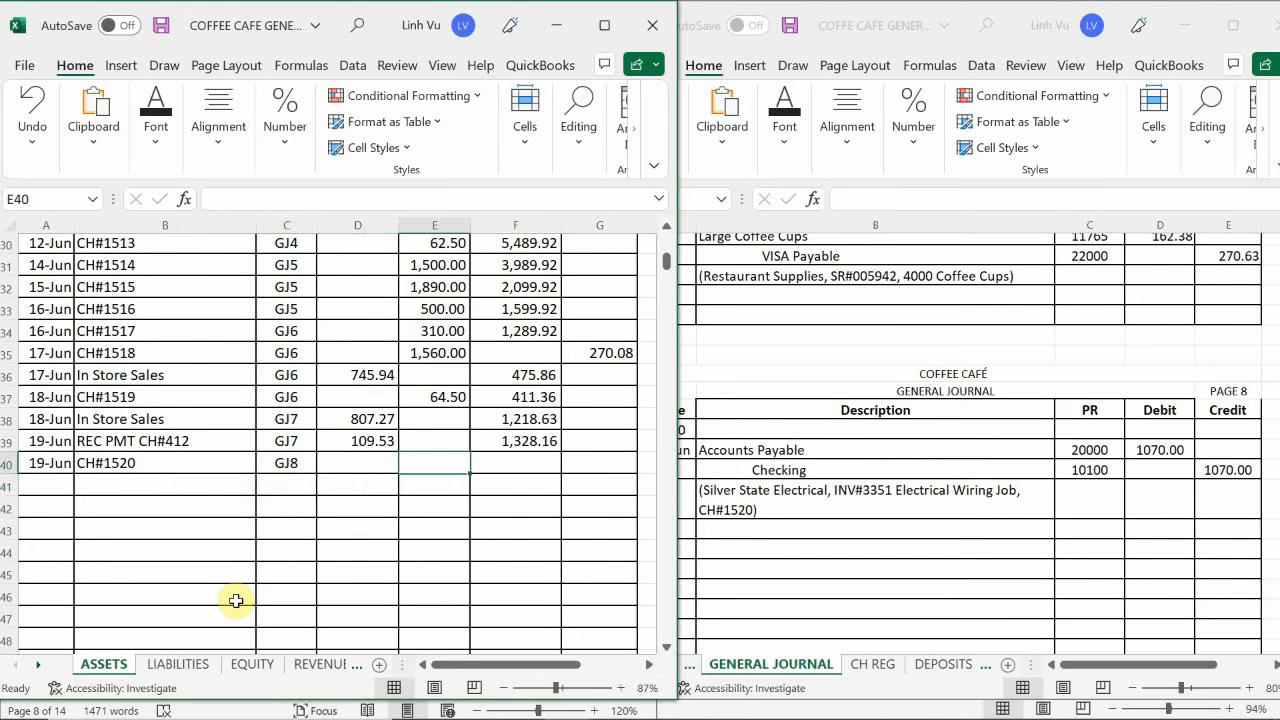
{"action": "type", "text": "1070"}
{"action": "key", "text": "Return"}
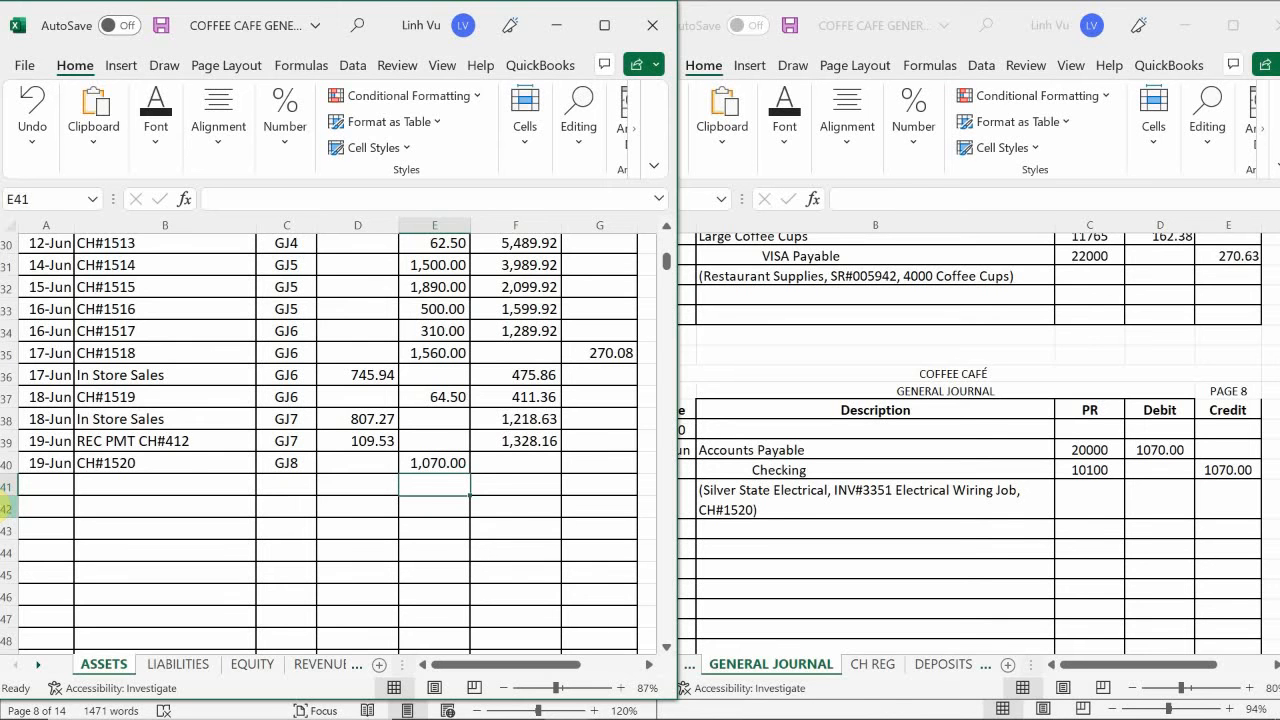
- Extend the Checking account's running debit balance formula from F39 down to F40
{"action": "scroll", "coordinate": [8, 500], "scroll_direction": "up", "scroll_amount": 2}
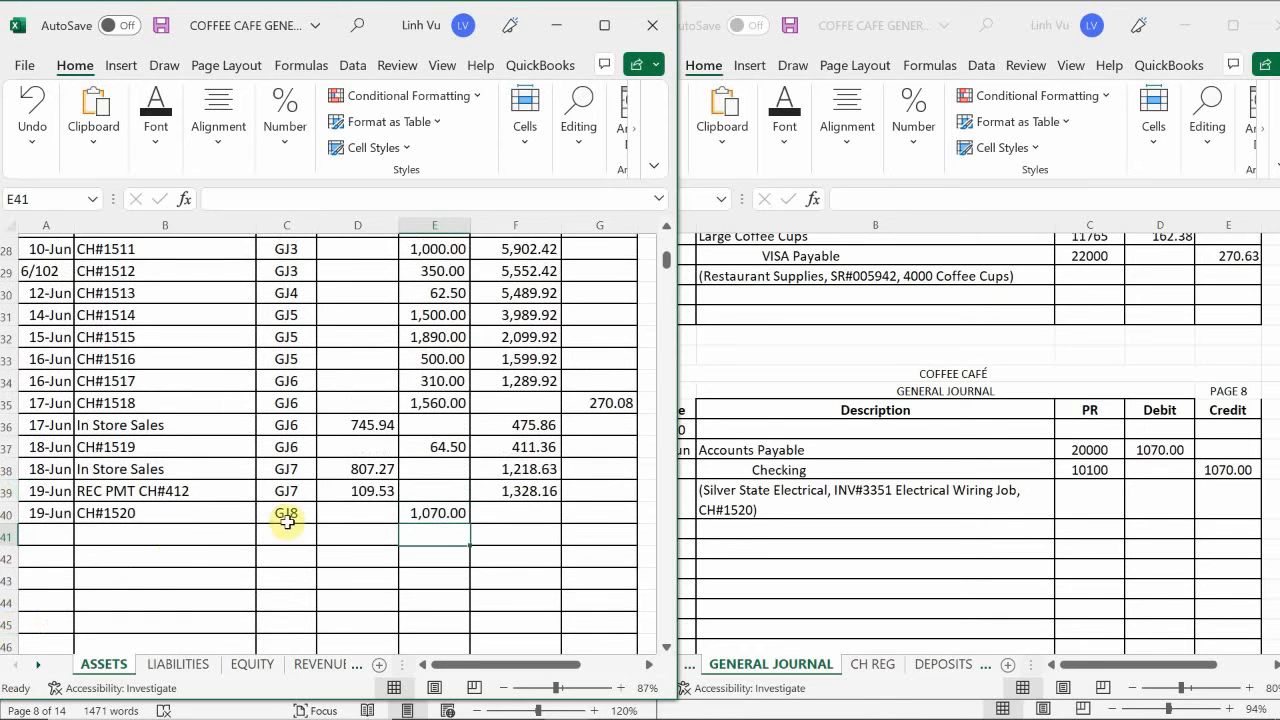
{"action": "left_click", "coordinate": [501, 491]}
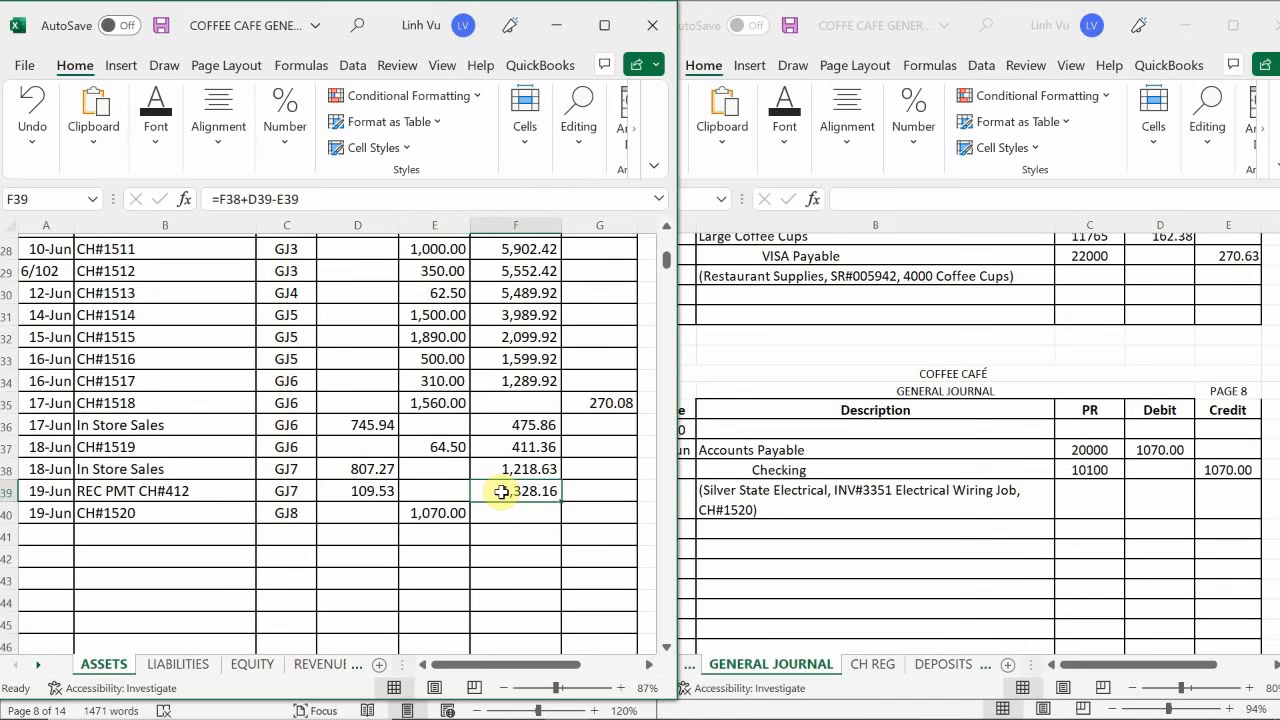
{"action": "scroll", "coordinate": [501, 491], "scroll_direction": "down", "scroll_amount": 2}
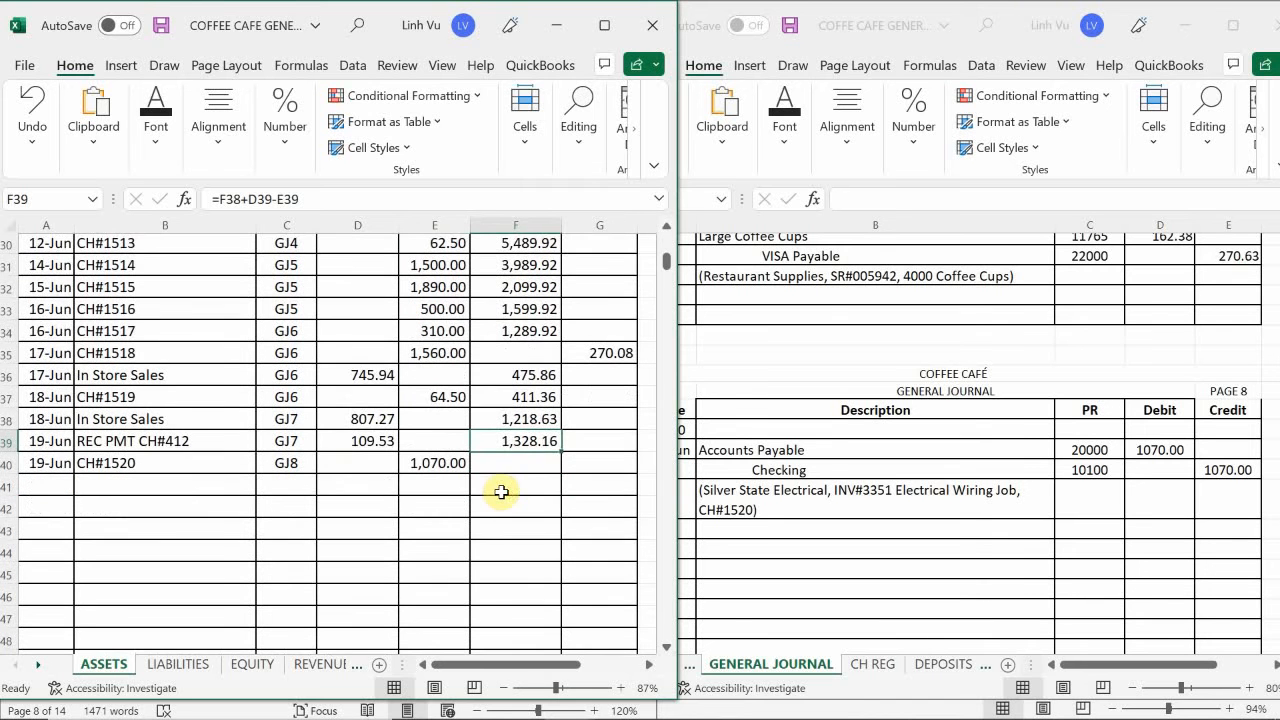
{"action": "left_click_drag", "start_coordinate": [561, 452], "coordinate": [561, 472]}
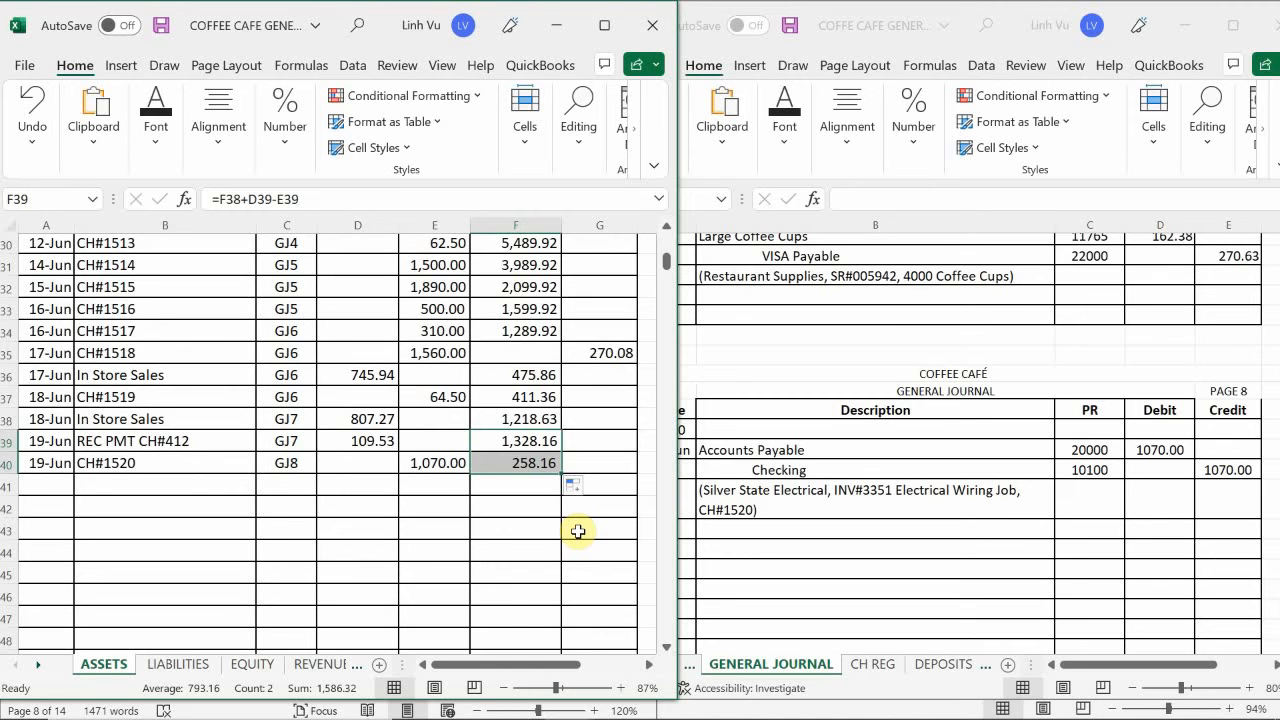
- Switch to the subsidiary ledger workbook and date a new Silver State Electrical entry 6/19 in A232 of the VENDORS sheet
{"action": "mouse_move", "coordinate": [618, 715]}
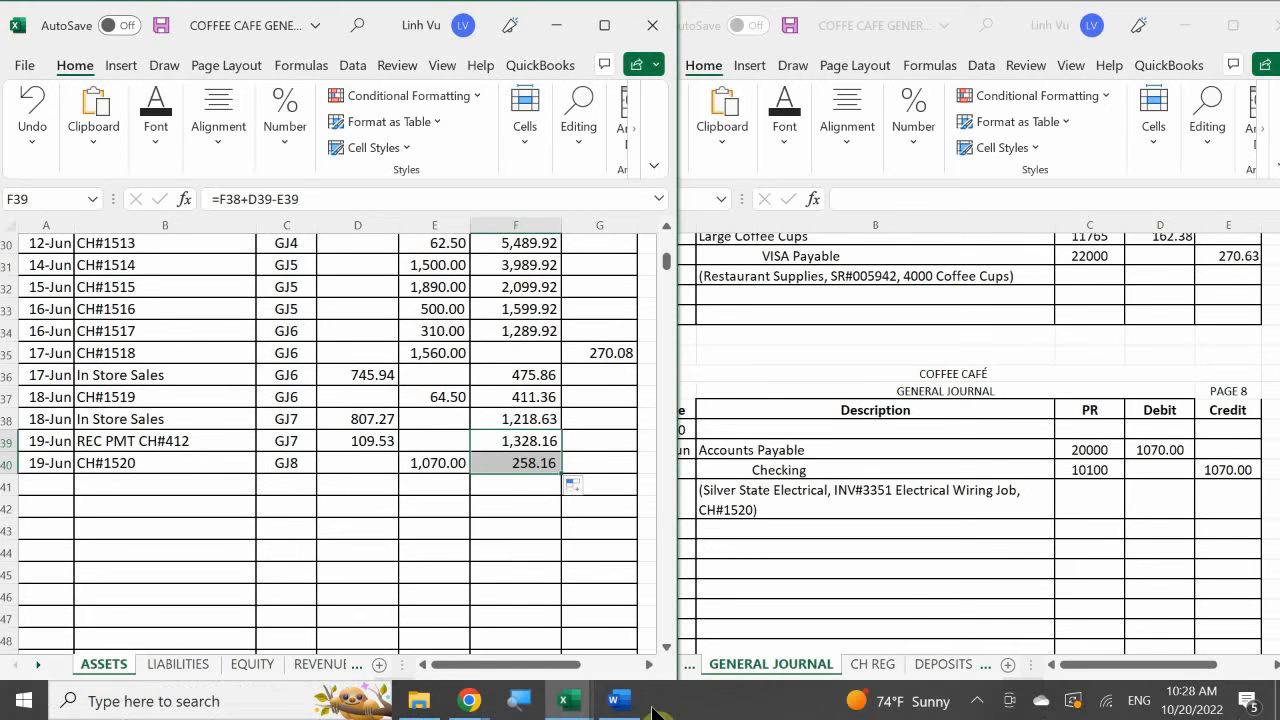
{"action": "mouse_move", "coordinate": [566, 700]}
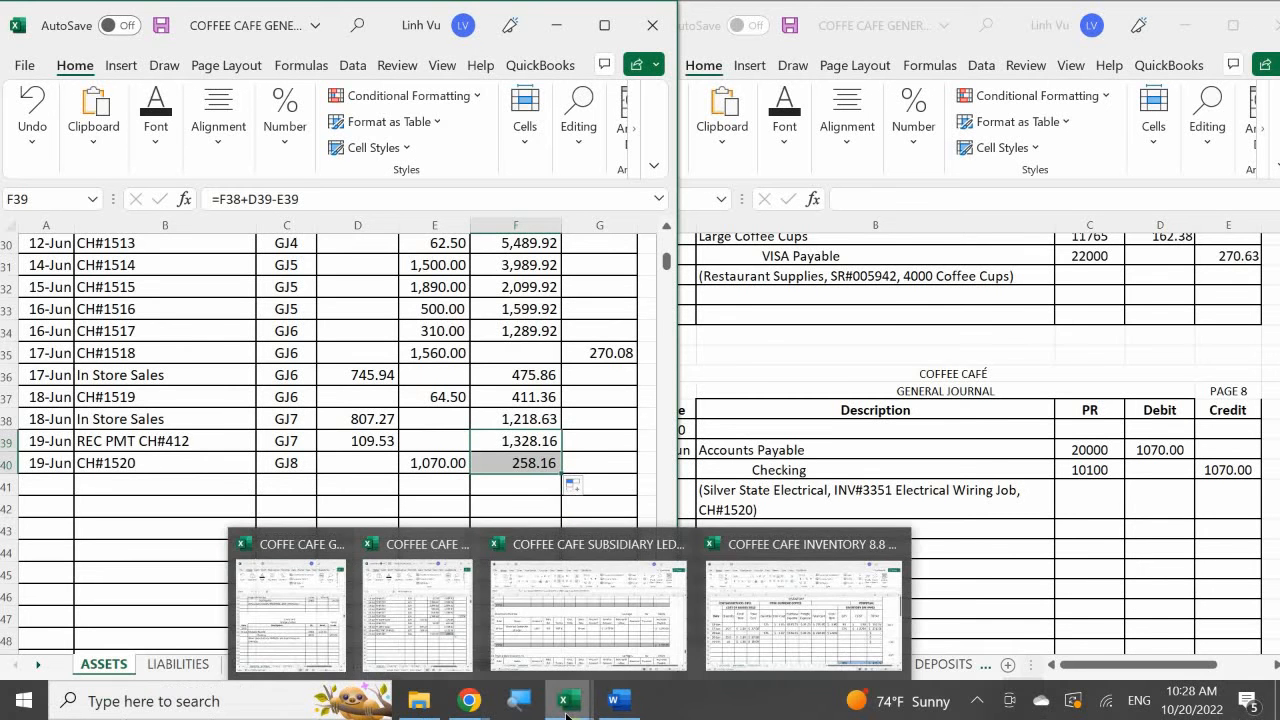
{"action": "left_click", "coordinate": [585, 626]}
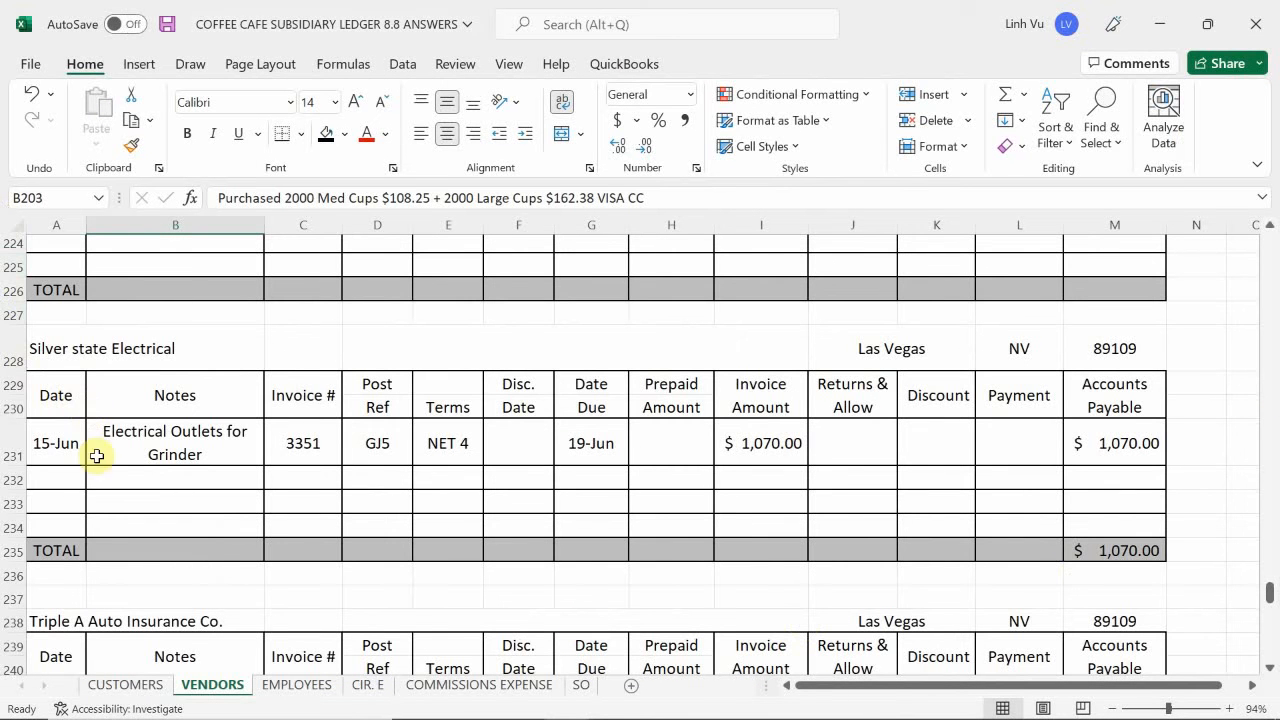
{"action": "left_click", "coordinate": [60, 481]}
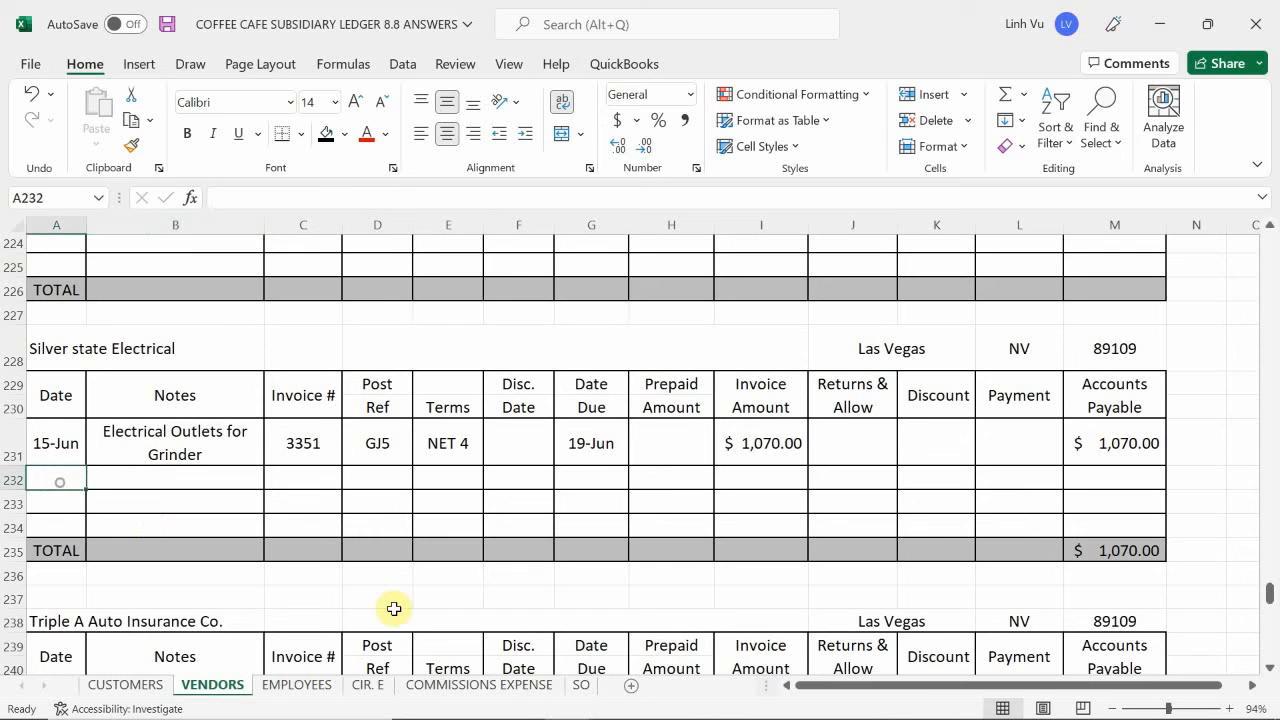
{"action": "type", "text": "6/19"}
{"action": "key", "text": "Return"}
- Enter CH#1520 as the note of the 19 June Silver State Electrical entry in B232
{"action": "key", "text": "Up"}
{"action": "key", "text": "Right"}
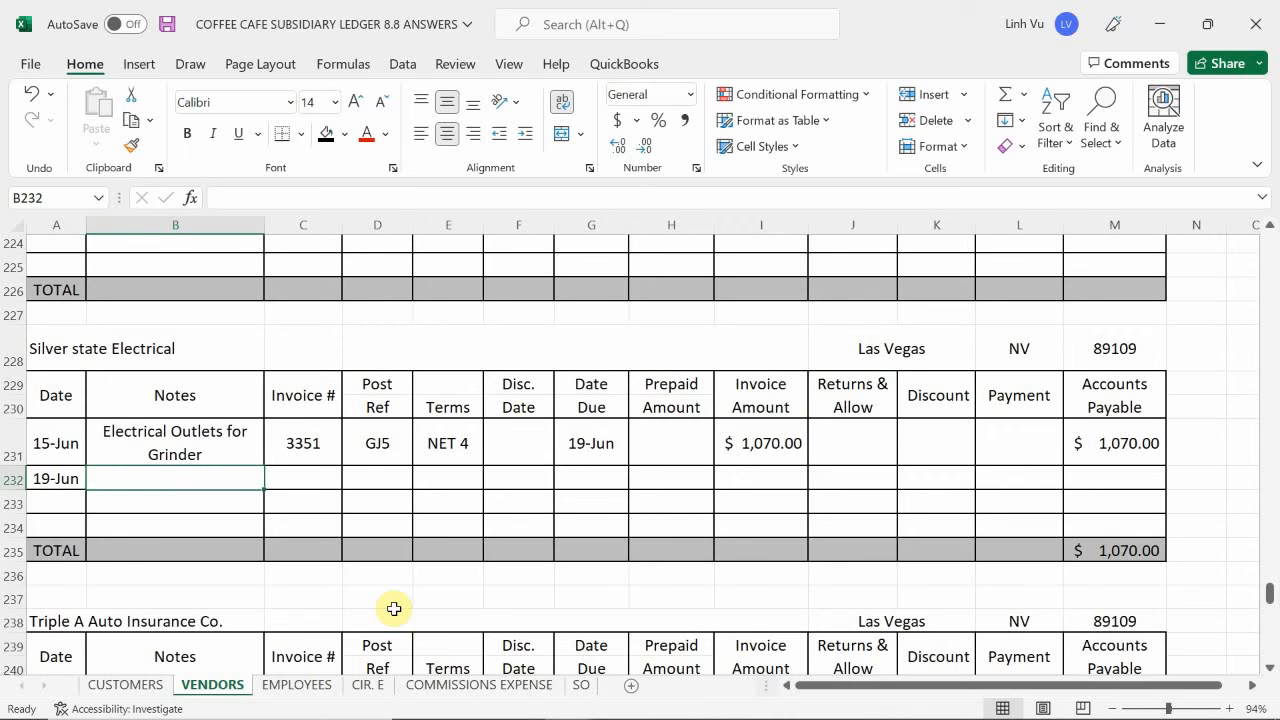
{"action": "type", "text": "CH"}
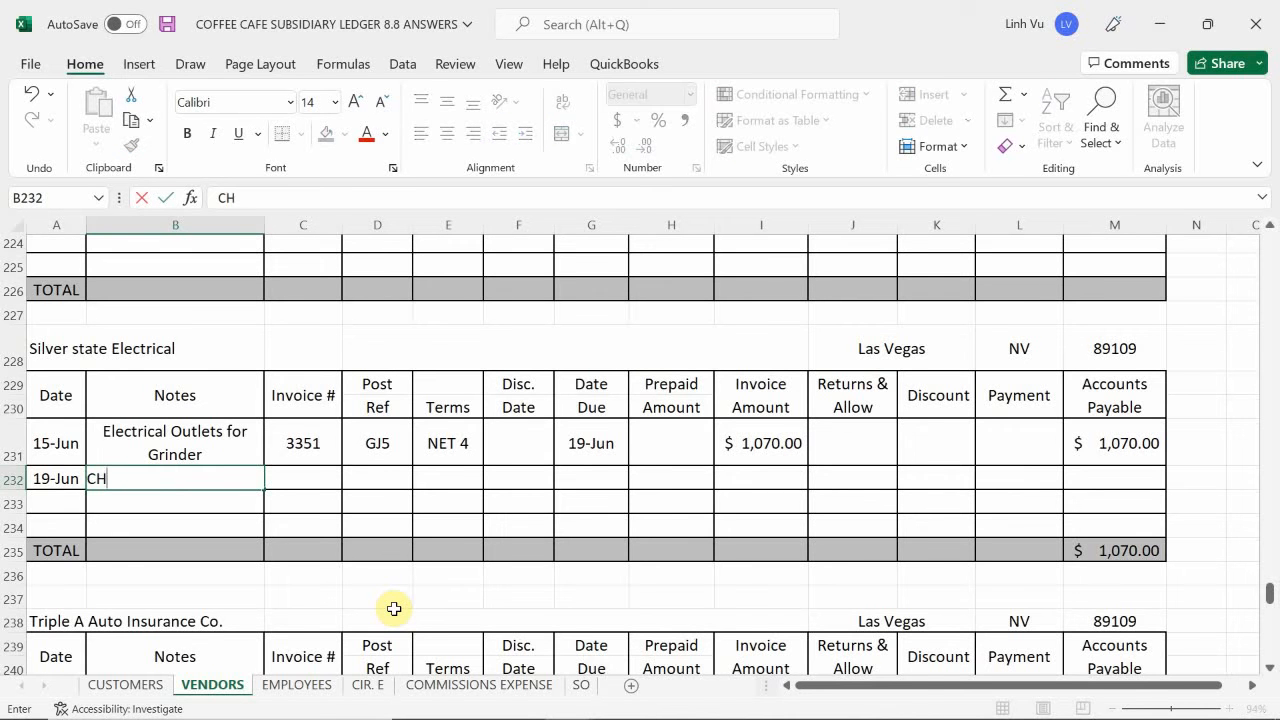
{"action": "type", "text": "#1520"}
{"action": "key", "text": "Return"}
- Check the payment in the general journal workbook's check register, and enter invoice number 3351 for the 19 June Silver State Electrical entry in C232
{"action": "key", "text": "Right"}
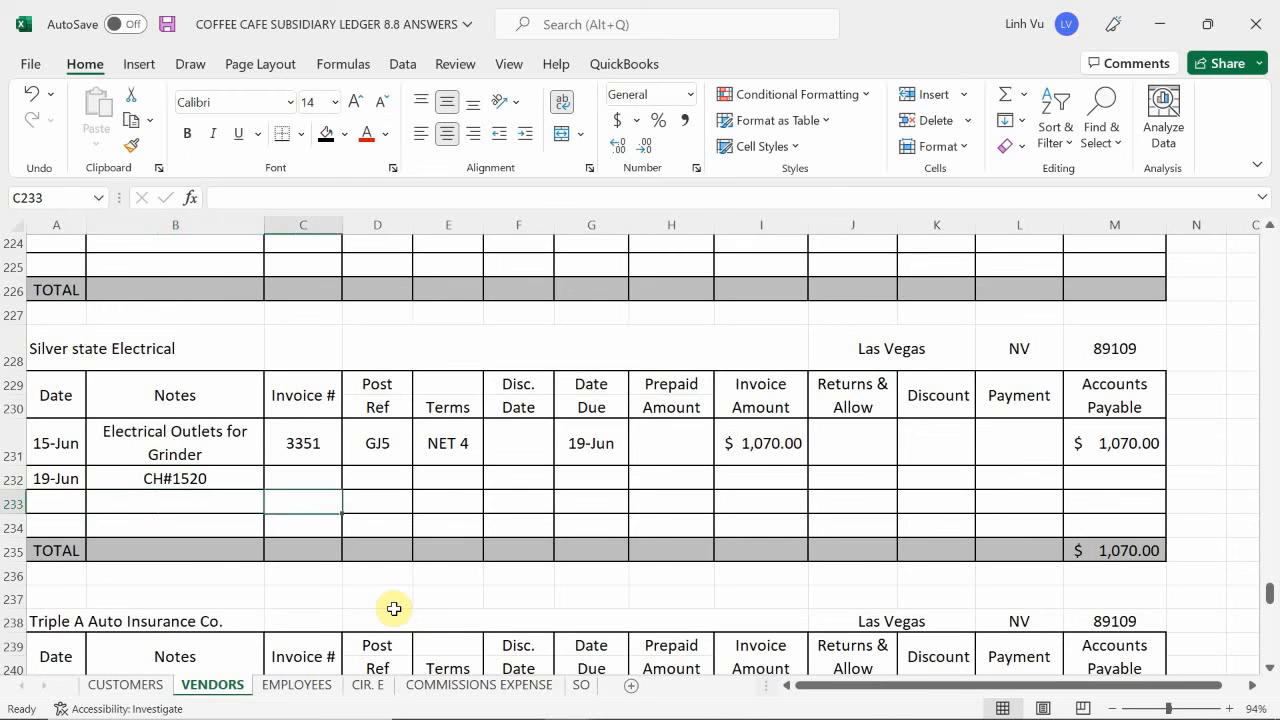
{"action": "key", "text": "Up"}
{"action": "mouse_move", "coordinate": [386, 716]}
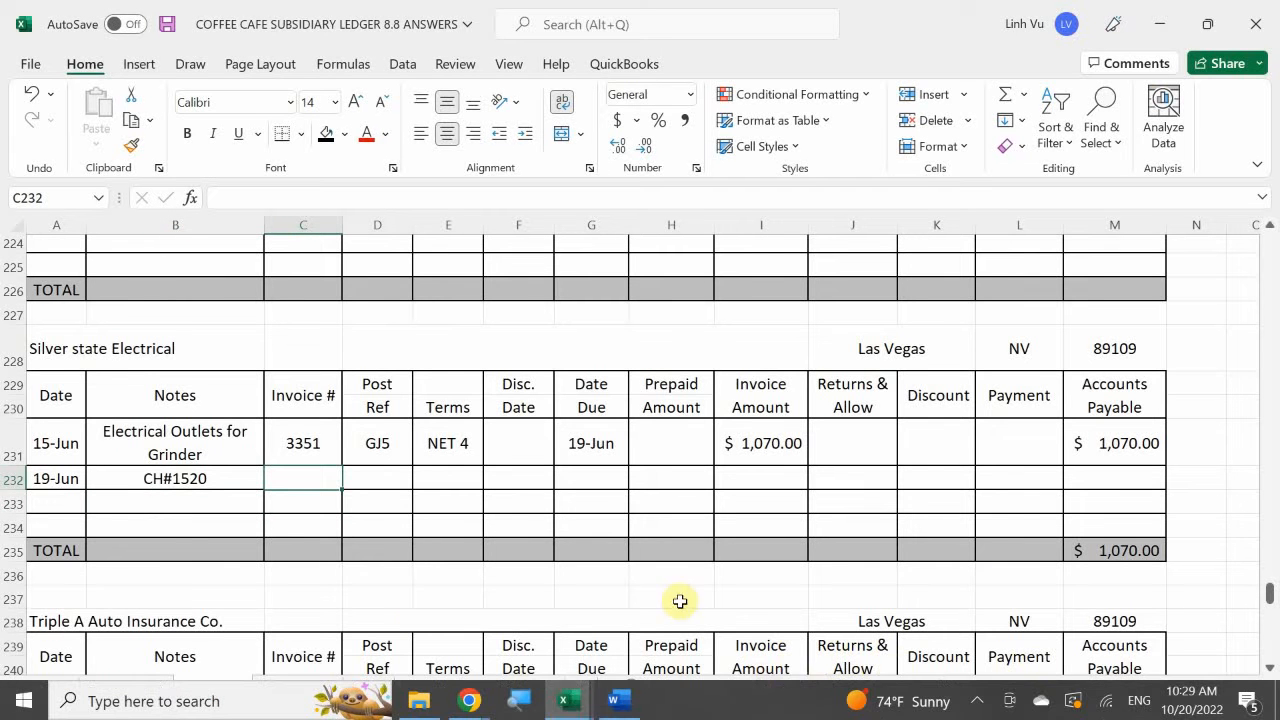
{"action": "left_click", "coordinate": [564, 704]}
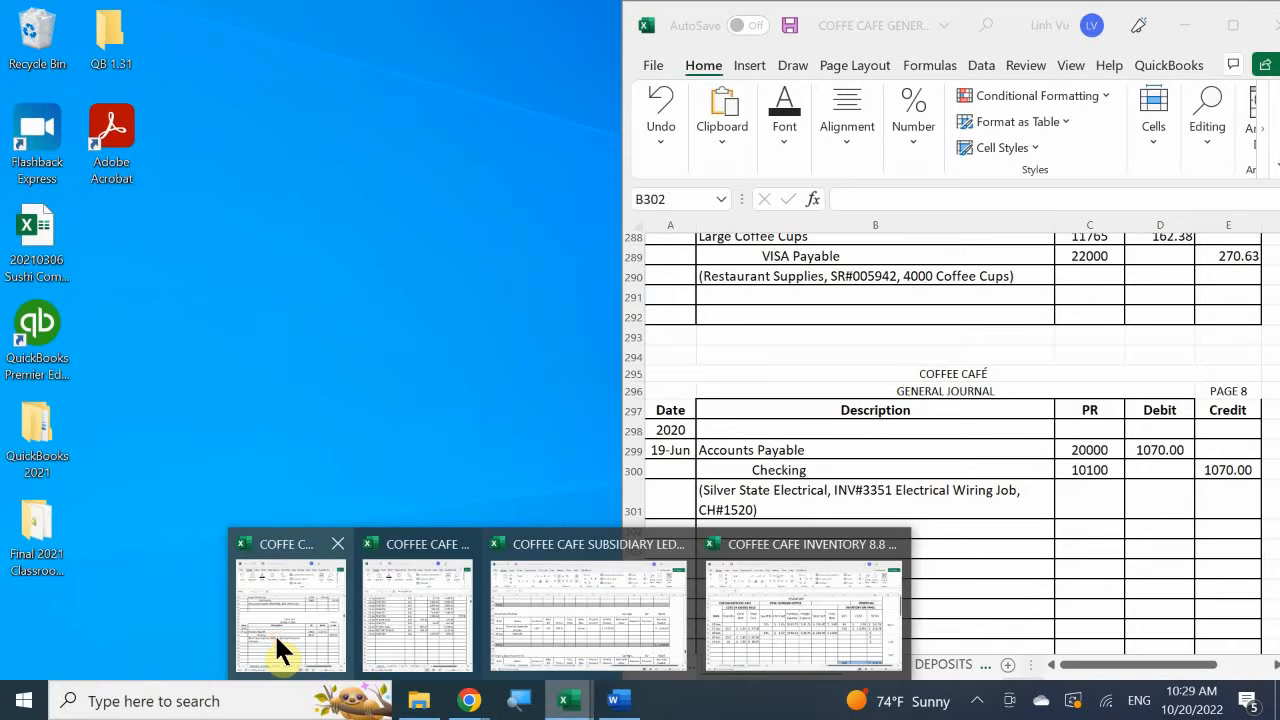
{"action": "left_click", "coordinate": [274, 633]}
{"action": "left_click", "coordinate": [884, 666]}
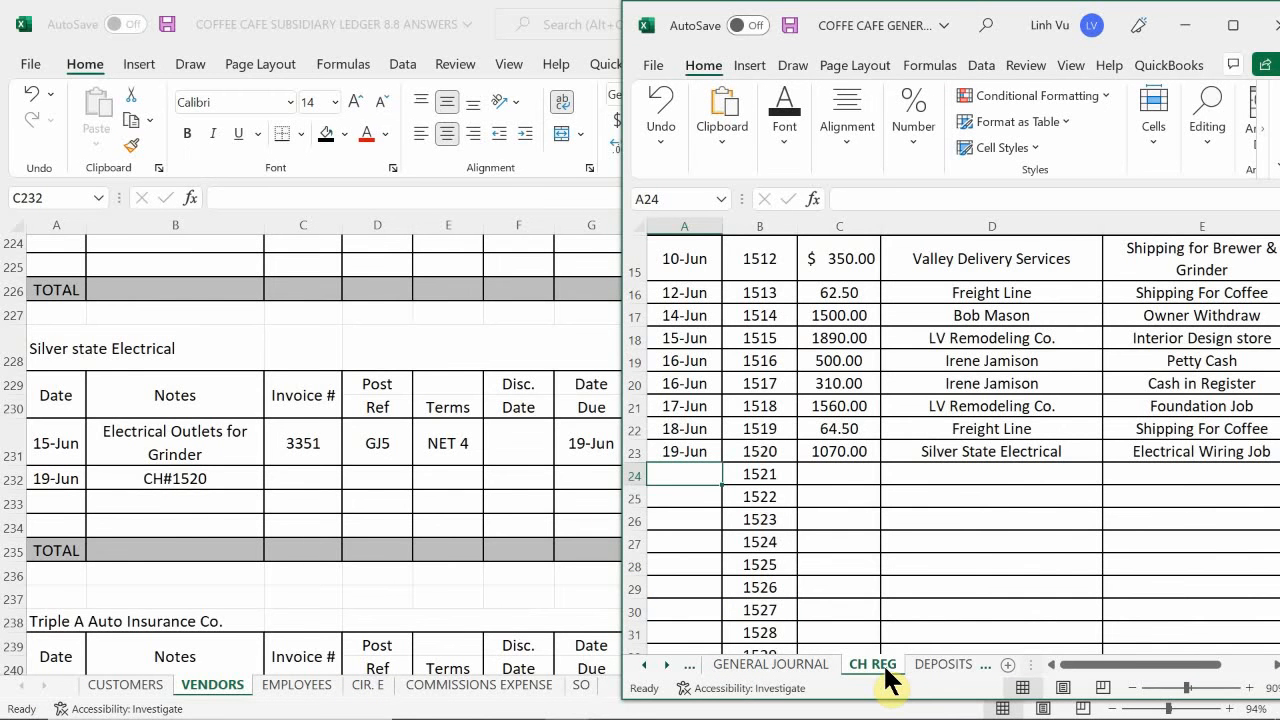
{"action": "left_click", "coordinate": [370, 458]}
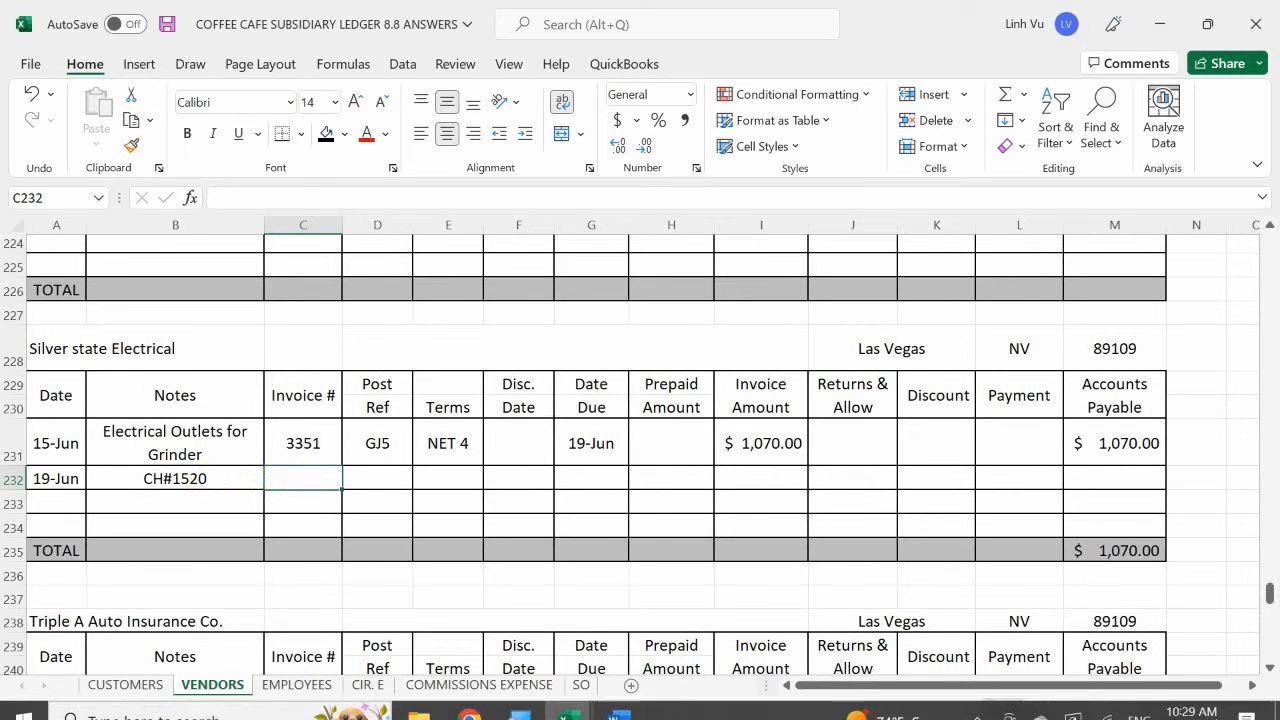
{"action": "type", "text": "3351"}
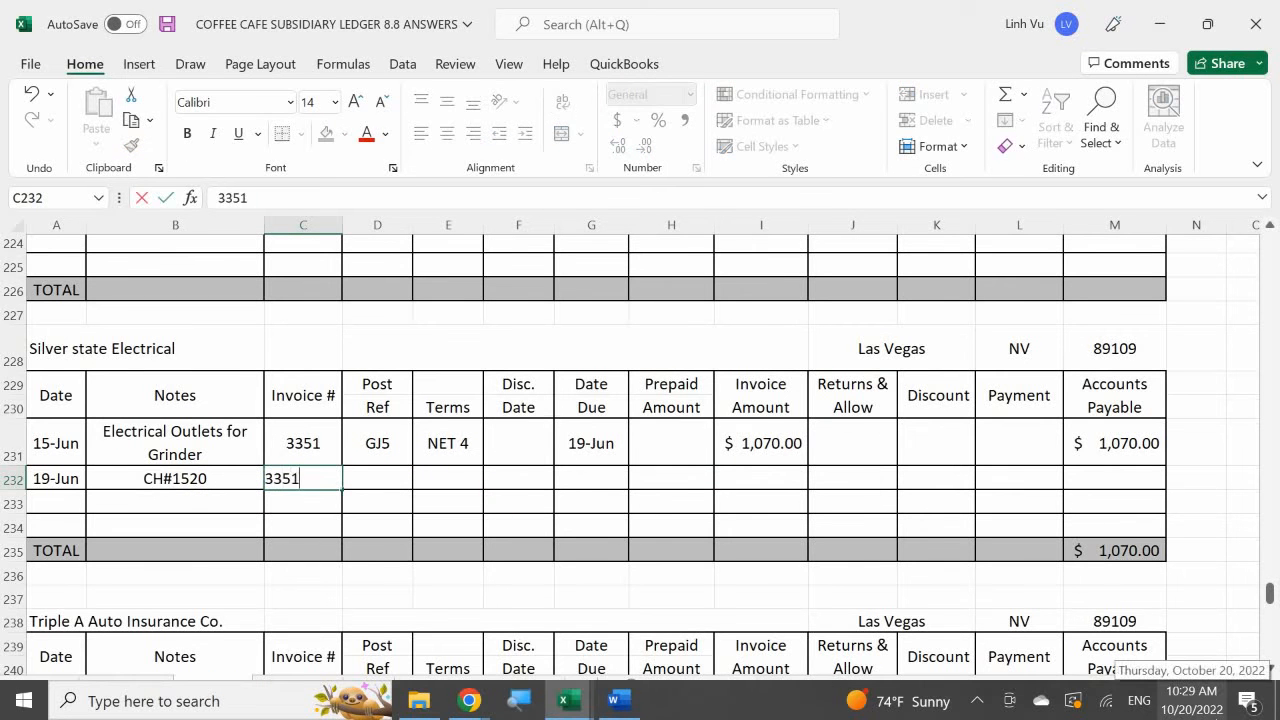
{"action": "key", "text": "Return"}
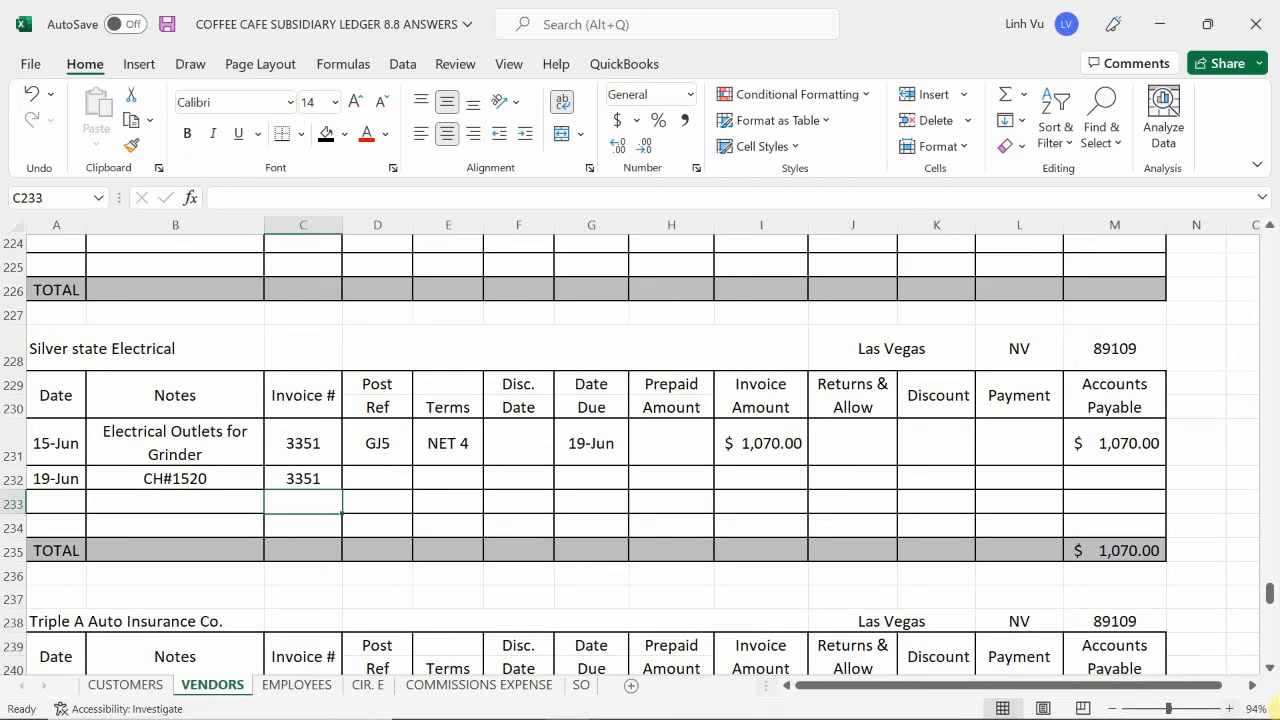
- Extend the accounts payable formula from M231 down to M232 and enter 1070 as the check 1520 payment in L232
{"action": "left_click", "coordinate": [1032, 478]}
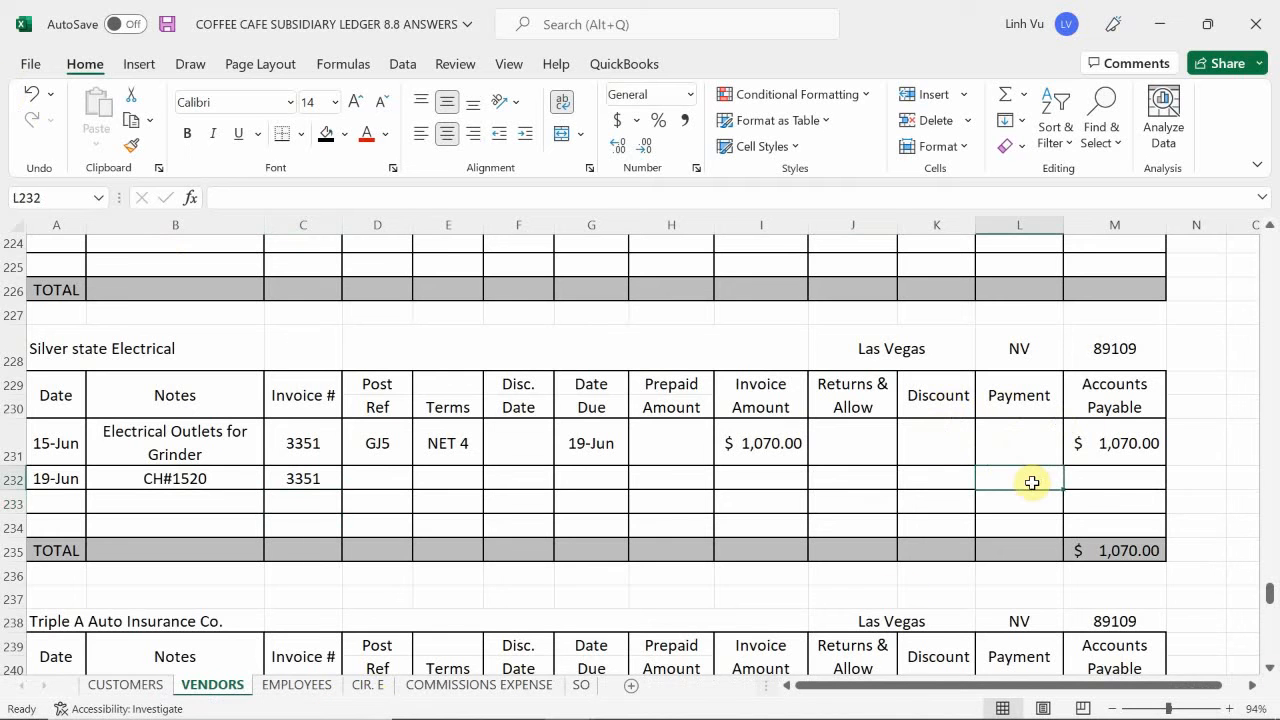
{"action": "left_click", "coordinate": [1128, 429]}
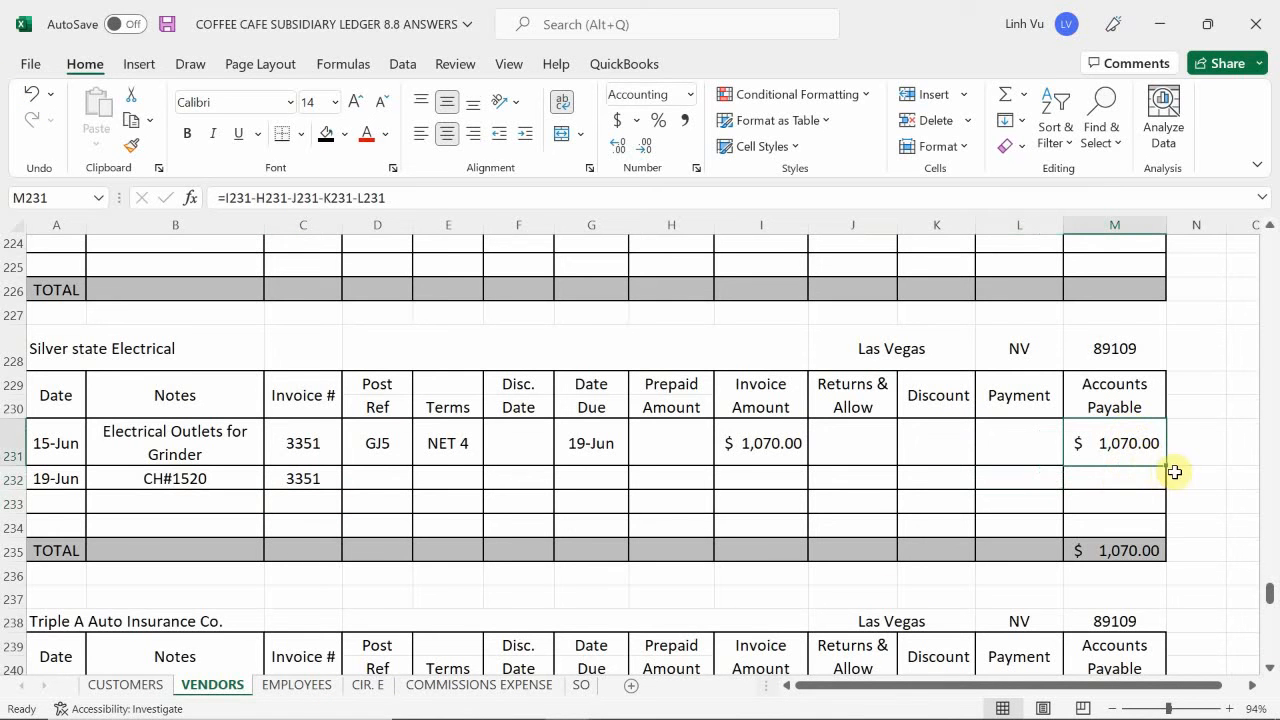
{"action": "left_click_drag", "start_coordinate": [1166, 468], "coordinate": [1150, 500]}
{"action": "left_click", "coordinate": [1002, 477]}
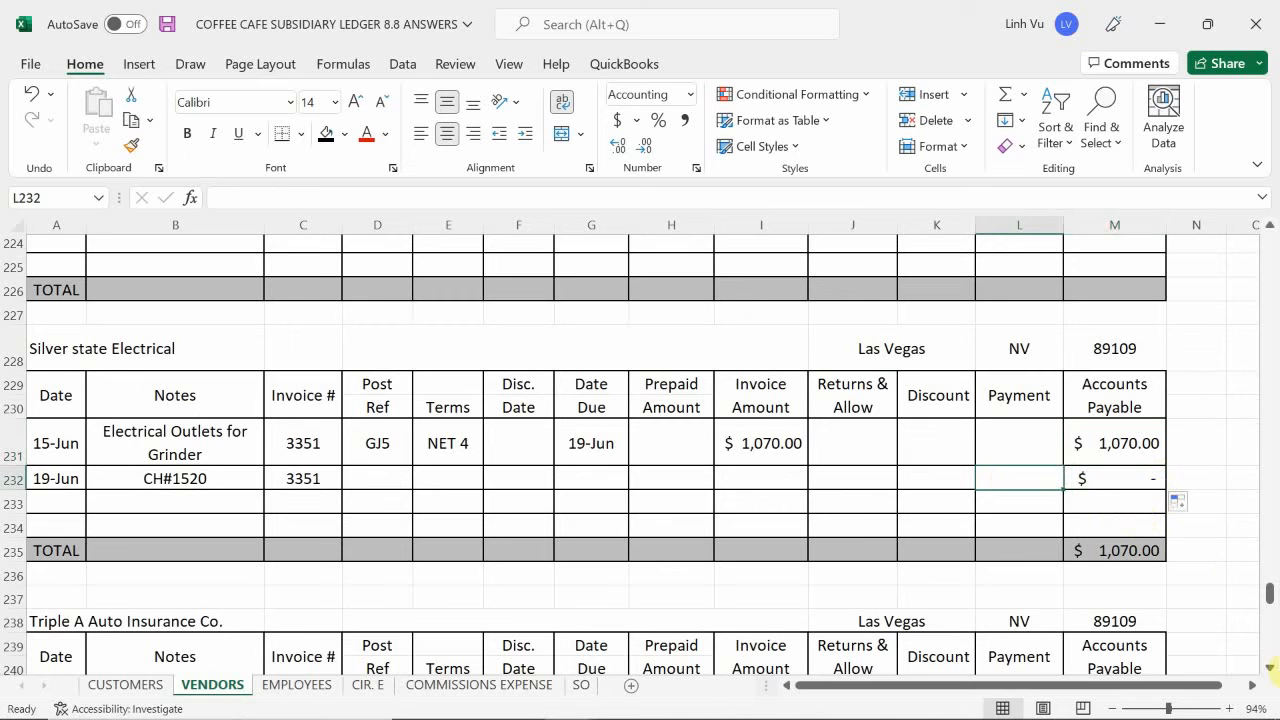
{"action": "type", "text": "1070"}
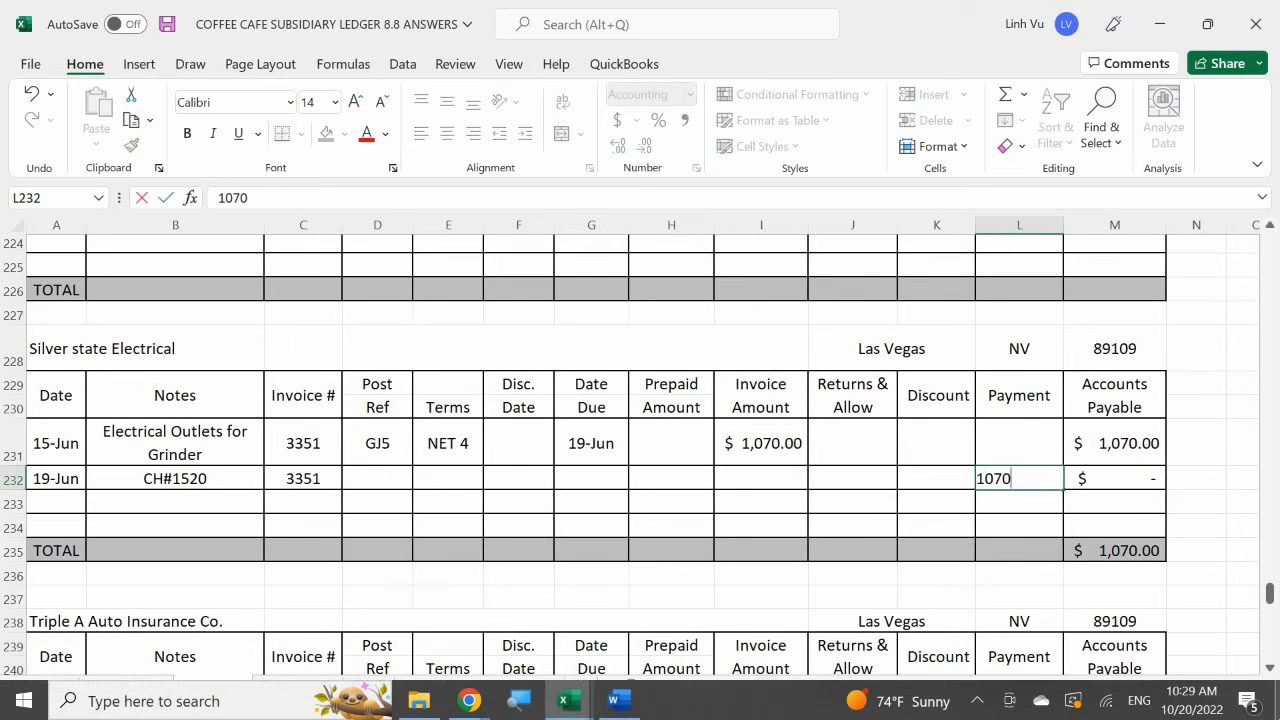
{"action": "key", "text": "Return"}
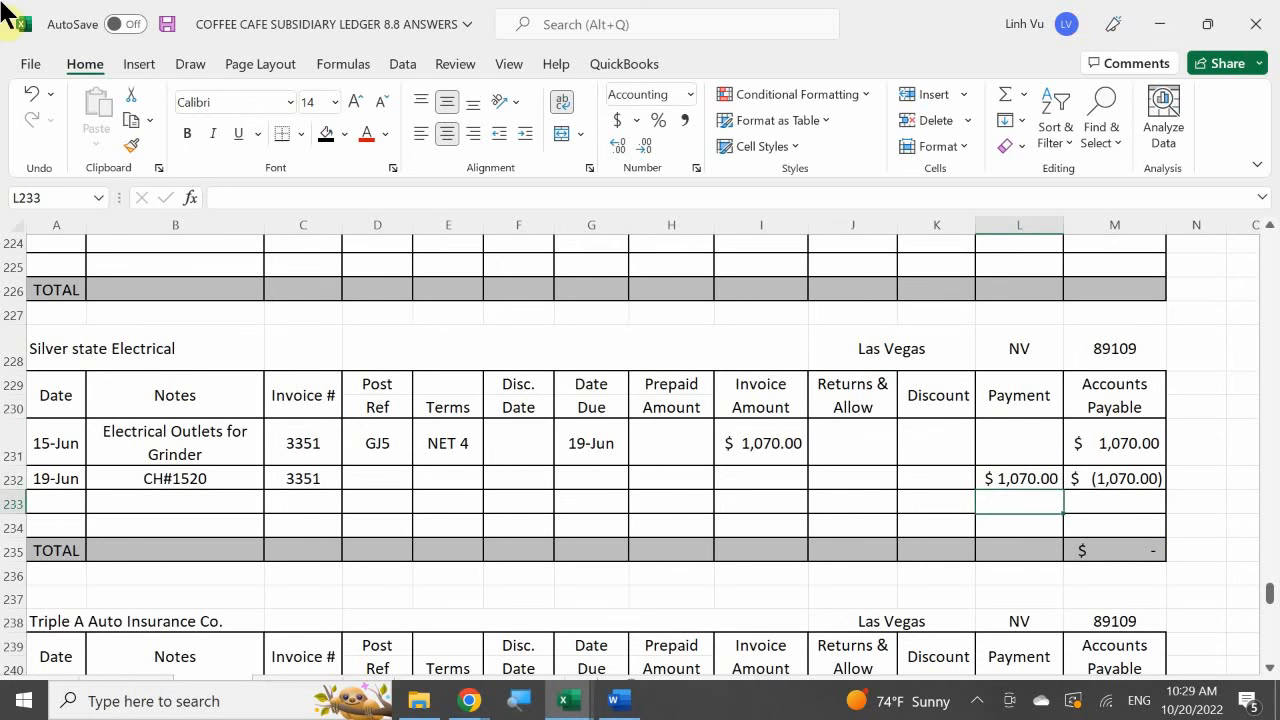
- Fill the 15 June Silver State Electrical invoice row, A231 to M231, with green to mark it as paid
{"action": "left_click_drag", "start_coordinate": [58, 449], "coordinate": [1080, 443]}
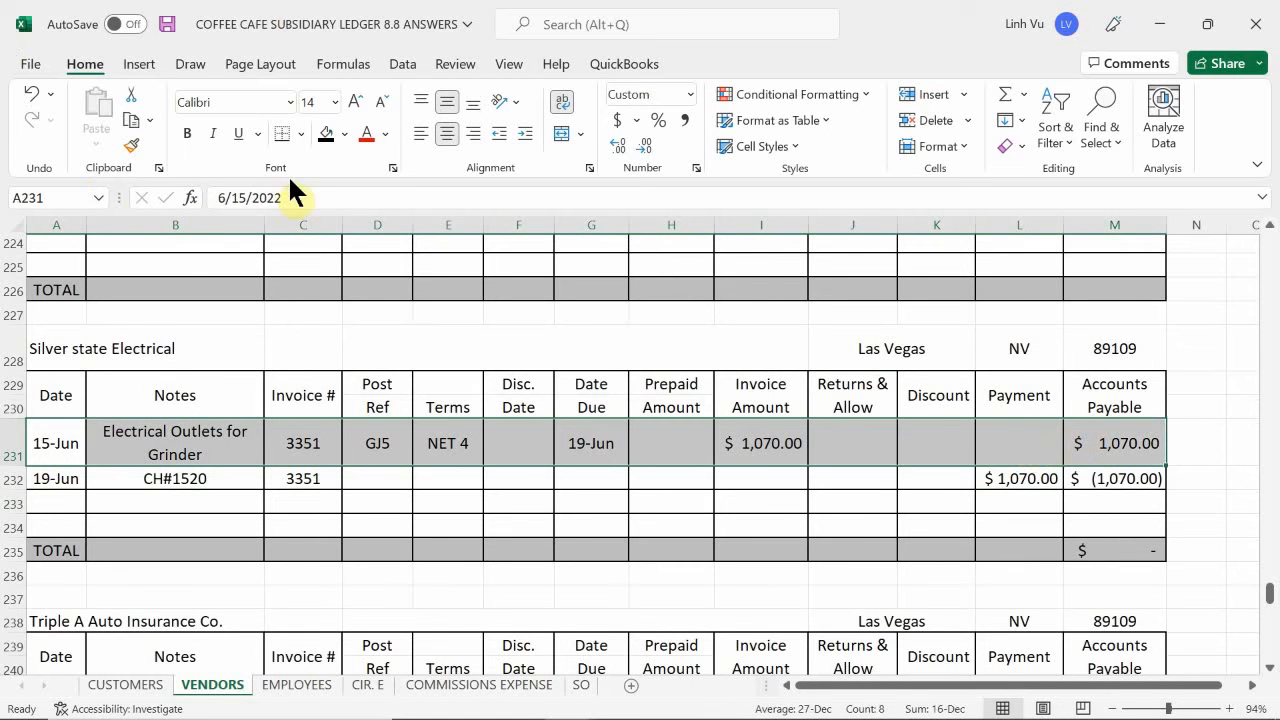
{"action": "left_click", "coordinate": [343, 134]}
{"action": "left_click", "coordinate": [393, 321]}
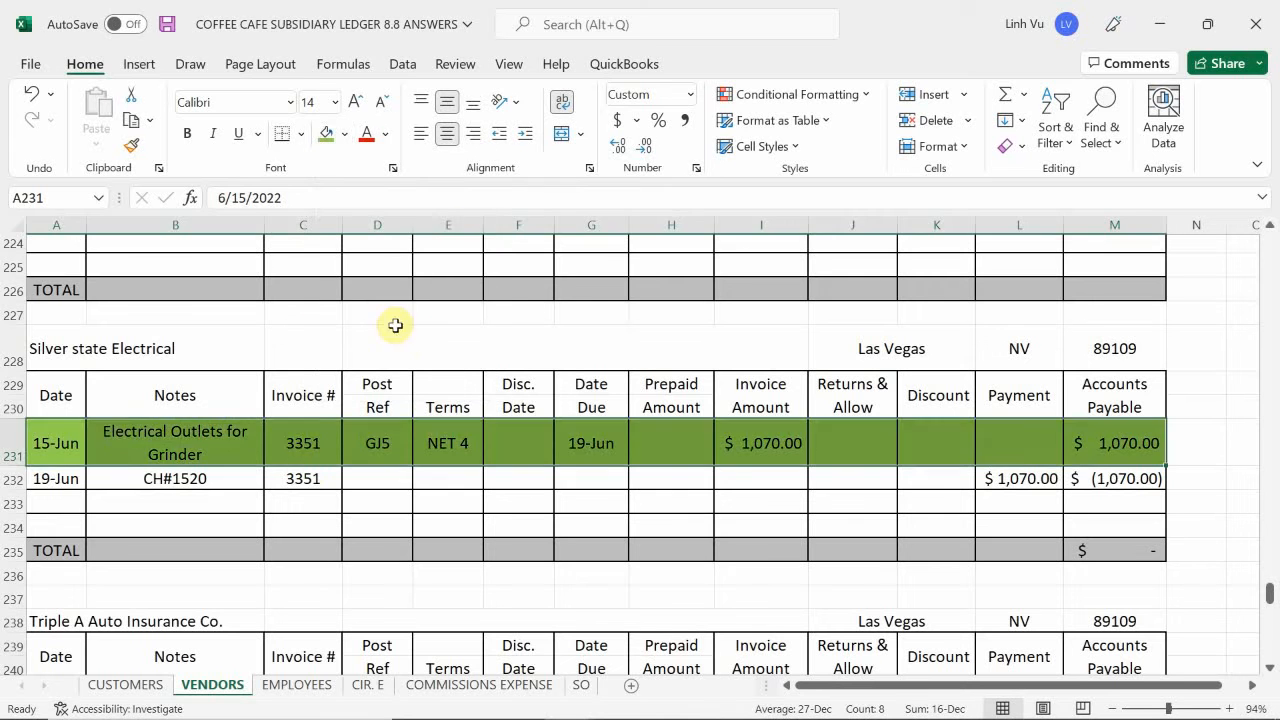
{"action": "left_click", "coordinate": [320, 495]}
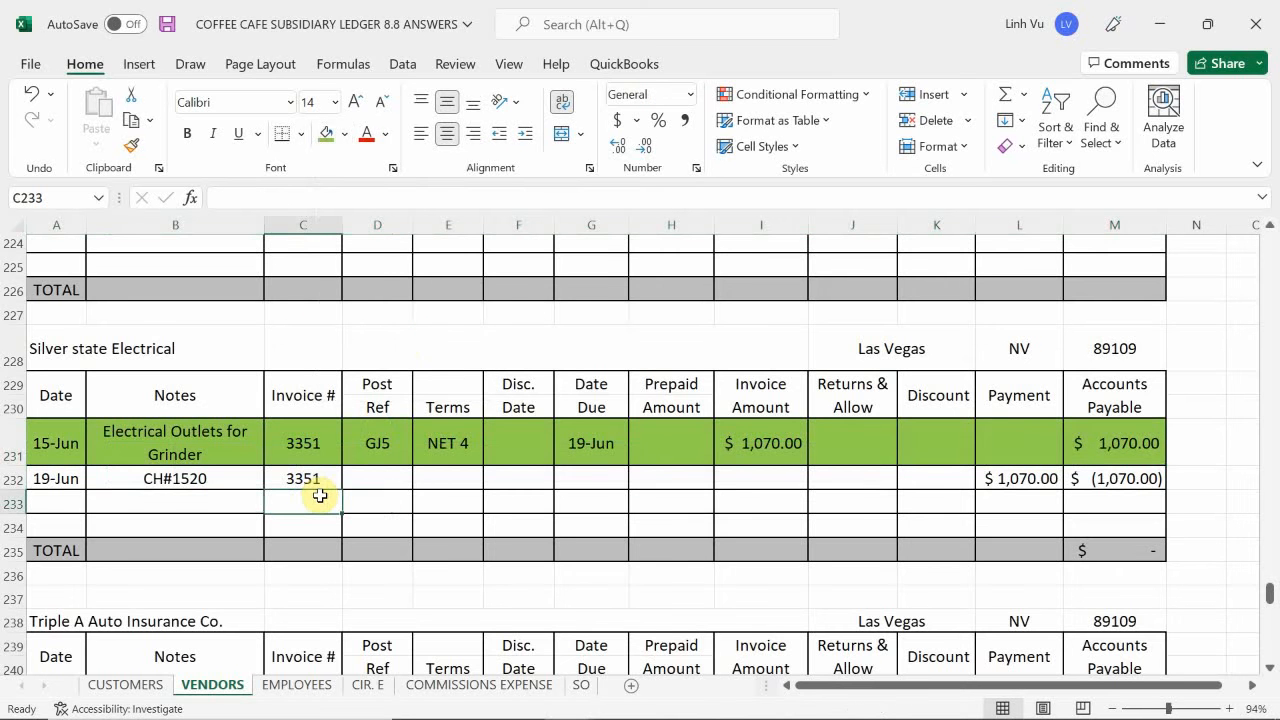
- Switch to the Word instructions beside the general journal workbook and examine the Super "A" Market order's items, quantities, costs, terms and delivery details
{"action": "scroll", "coordinate": [320, 495], "scroll_direction": "up", "scroll_amount": 2}
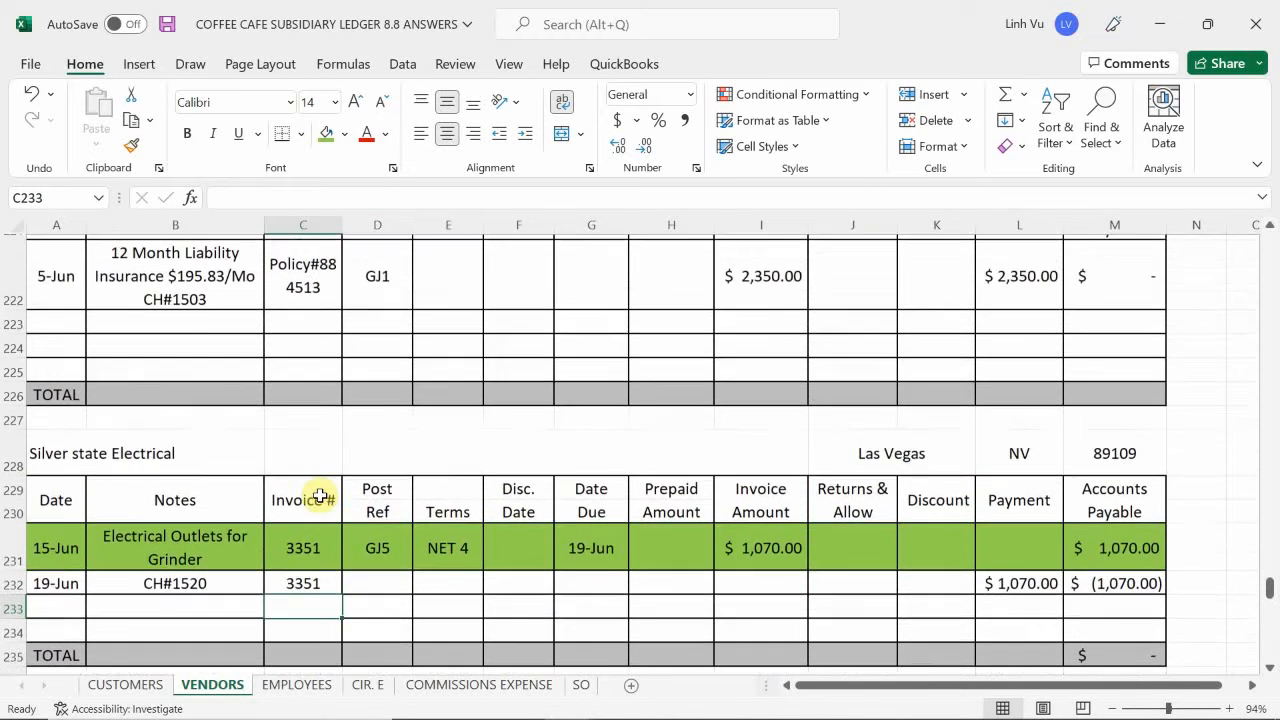
{"action": "scroll", "coordinate": [320, 495], "scroll_direction": "up", "scroll_amount": 1}
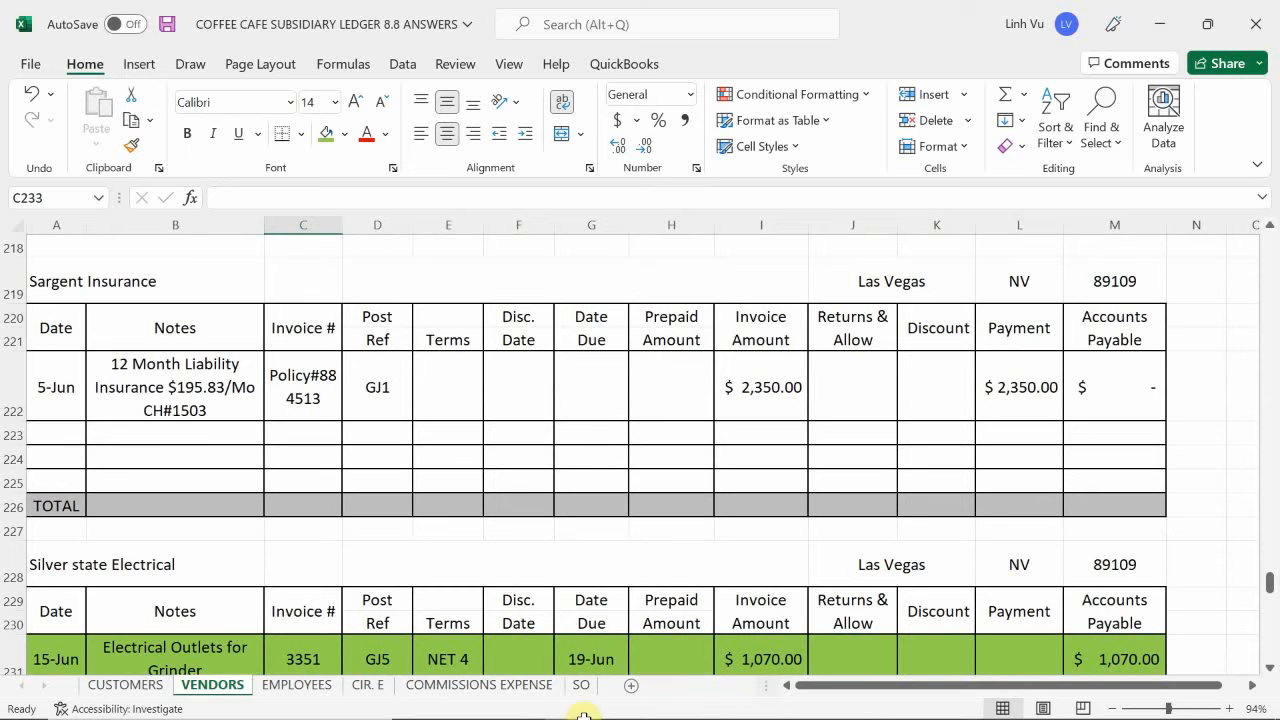
{"action": "mouse_move", "coordinate": [500, 702]}
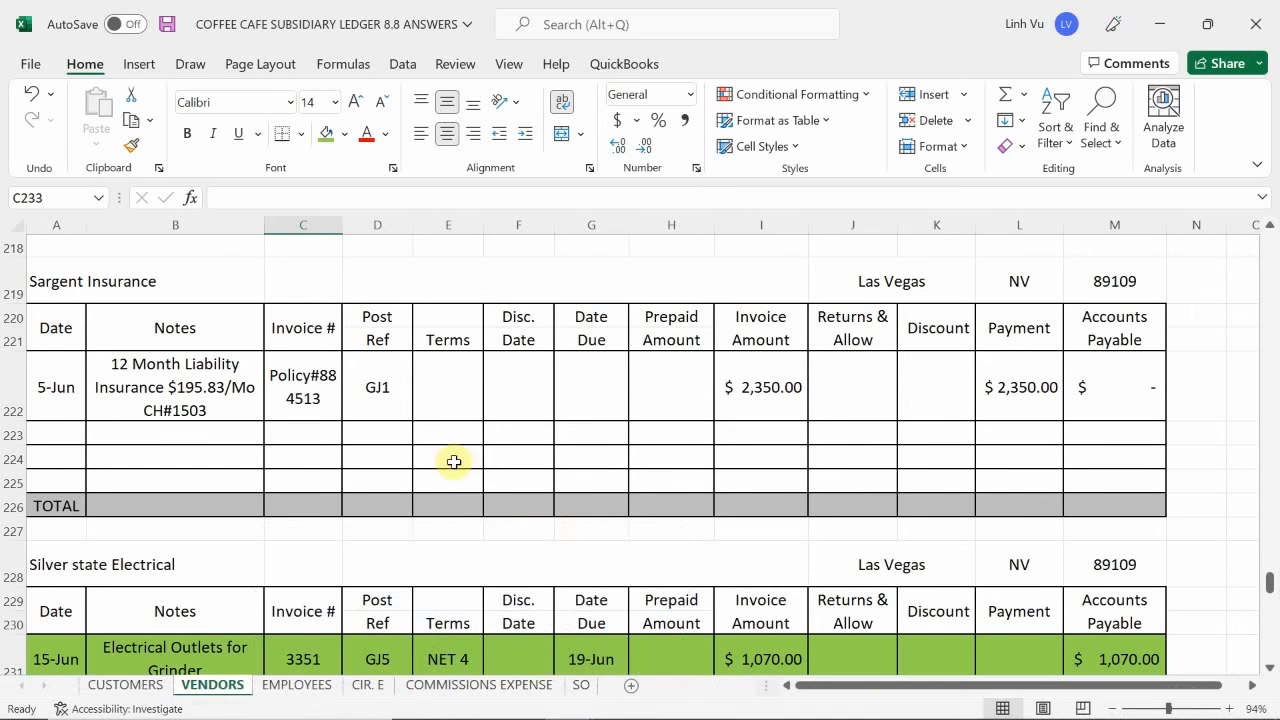
{"action": "left_click", "coordinate": [397, 450]}
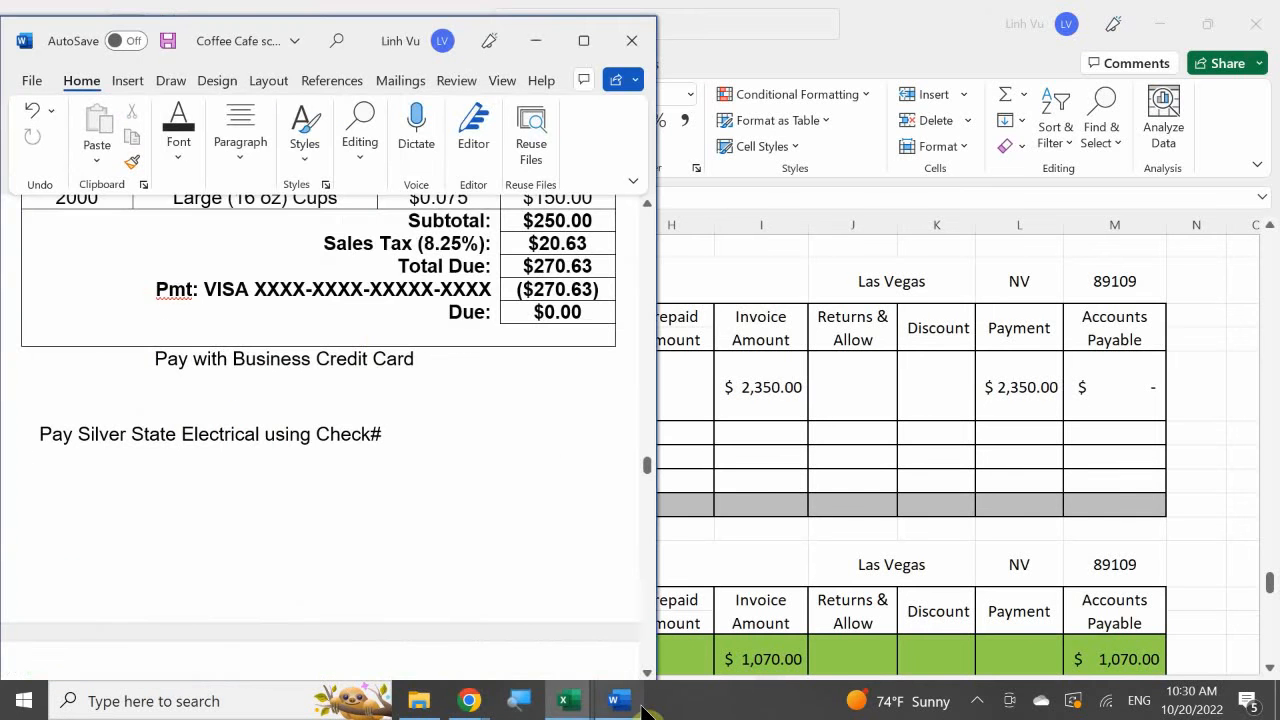
{"action": "left_click", "coordinate": [641, 706]}
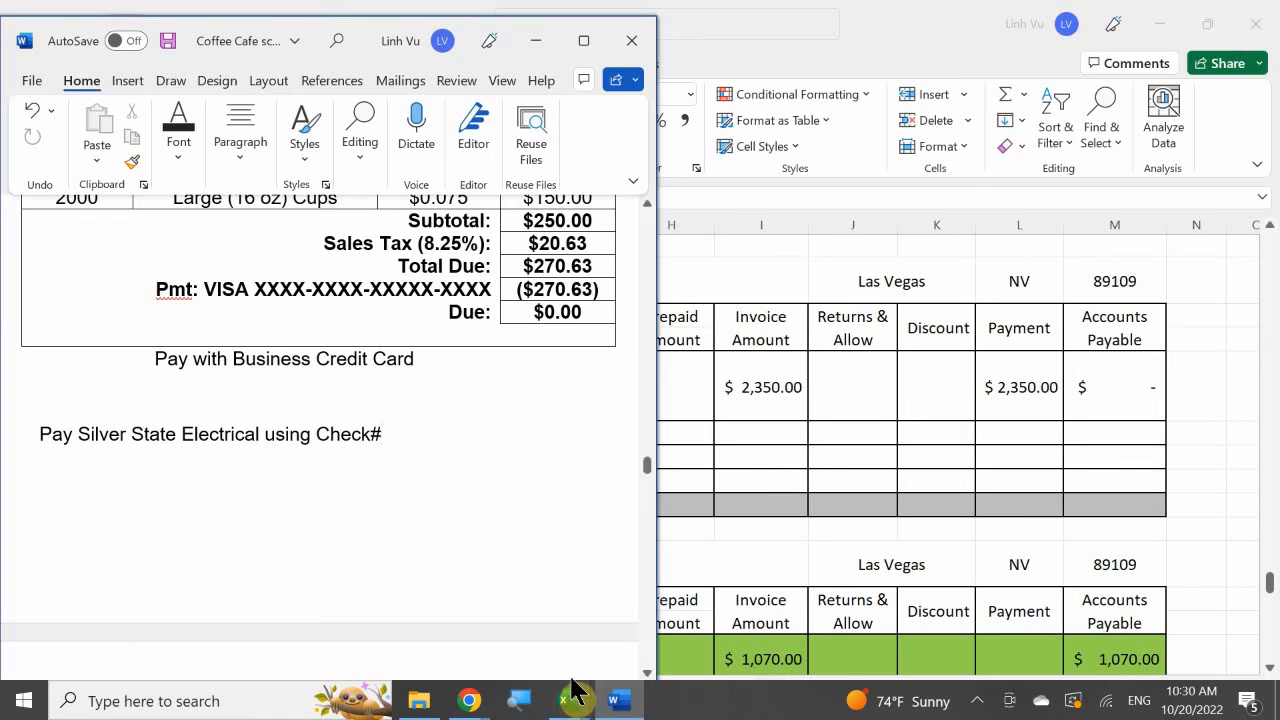
{"action": "left_click", "coordinate": [570, 706]}
{"action": "left_click", "coordinate": [284, 621]}
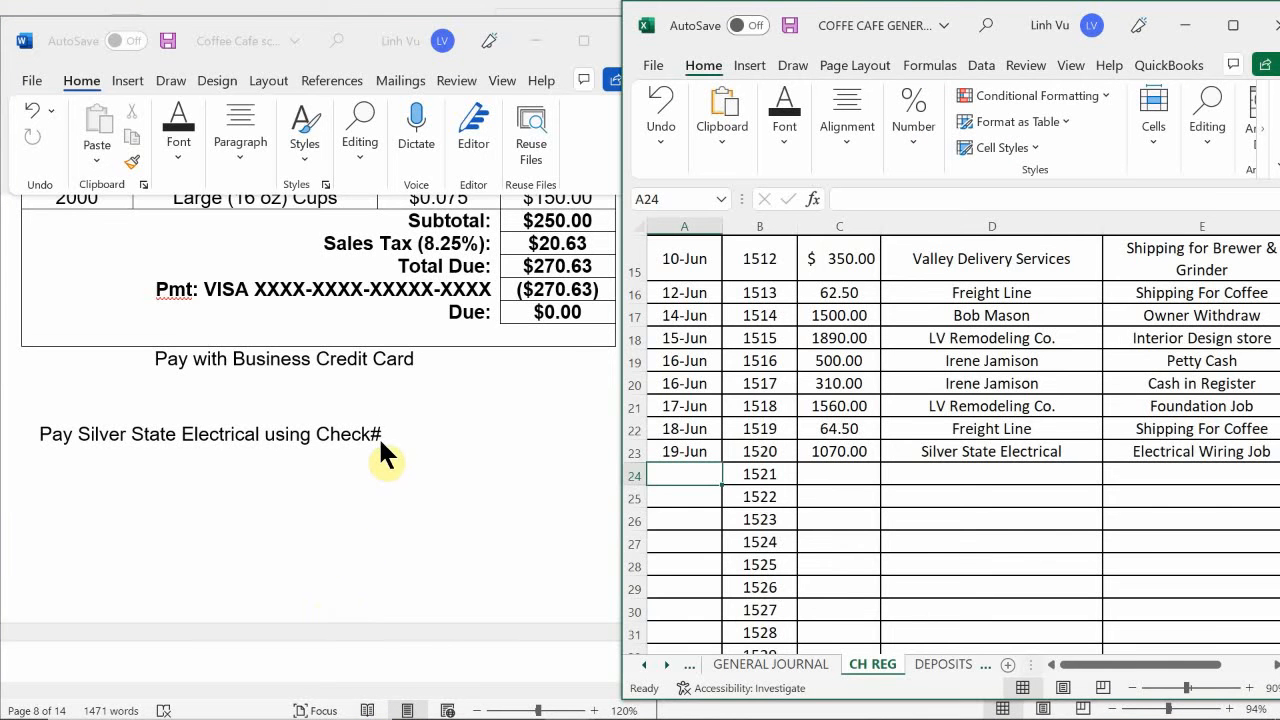
{"action": "left_click", "coordinate": [410, 423]}
{"action": "scroll", "coordinate": [424, 428], "scroll_direction": "down", "scroll_amount": 10}
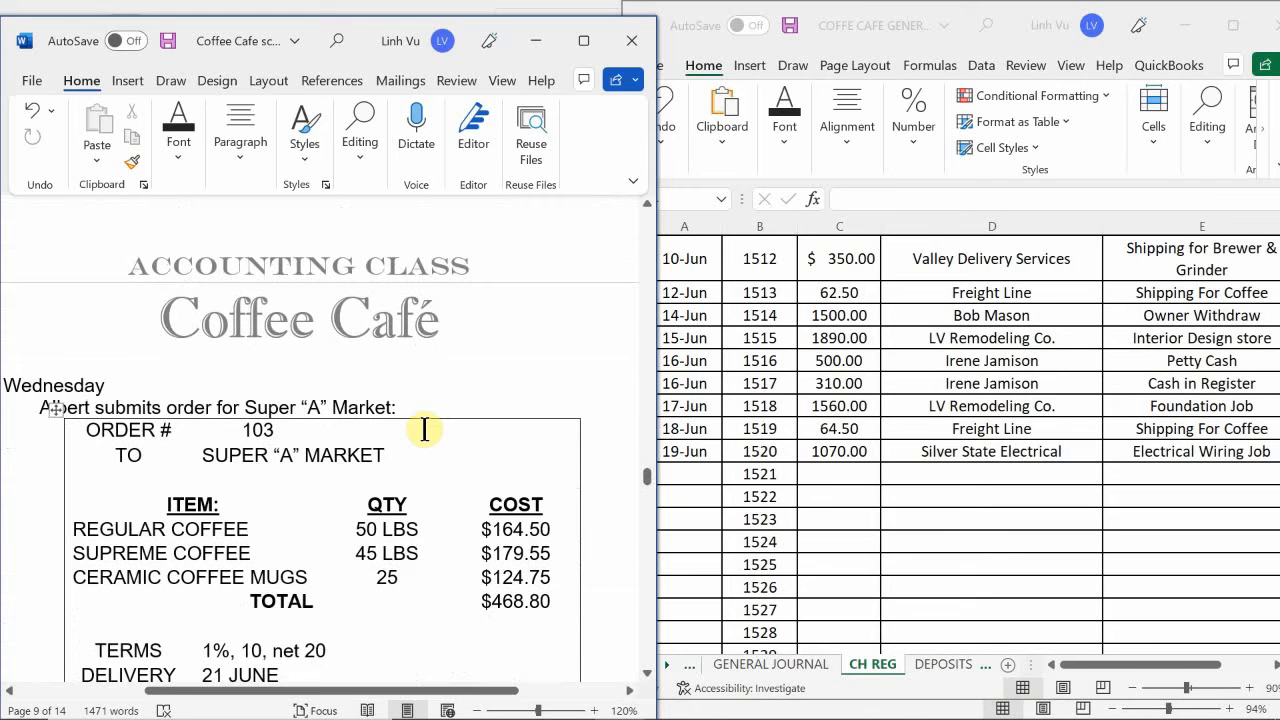
{"action": "scroll", "coordinate": [424, 429], "scroll_direction": "down", "scroll_amount": 1}
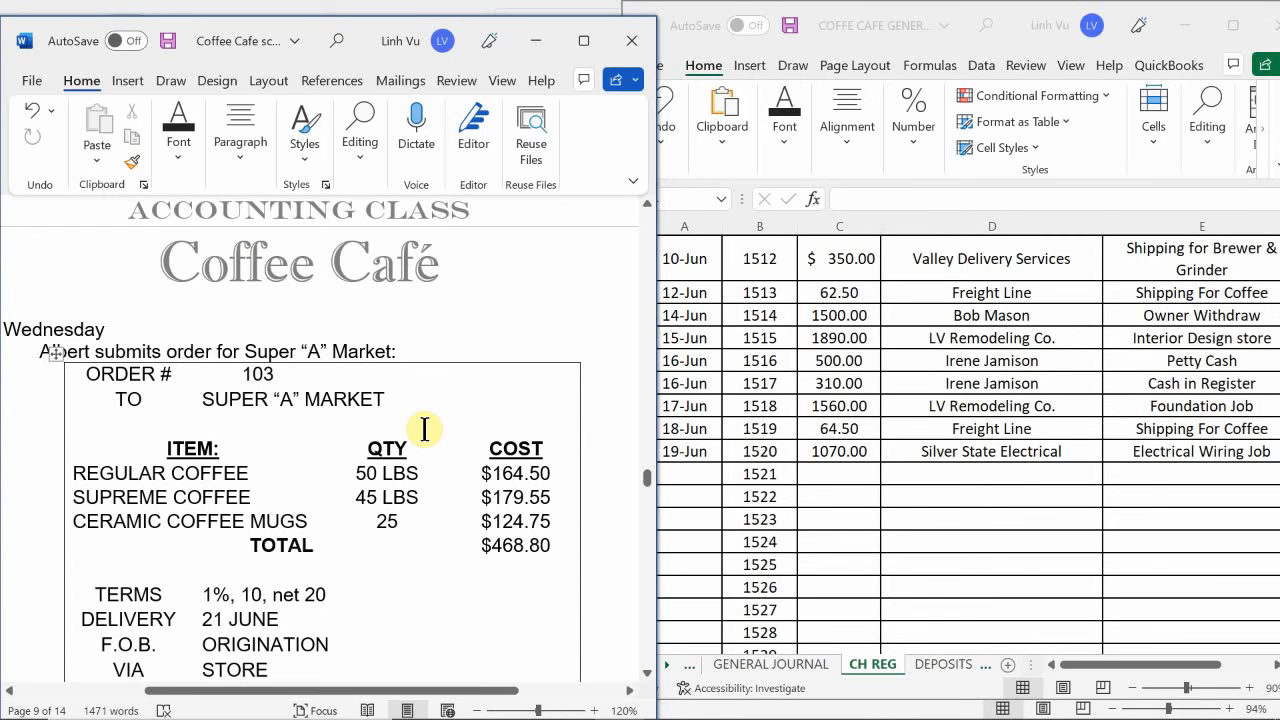
{"action": "scroll", "coordinate": [424, 429], "scroll_direction": "up", "scroll_amount": 1}
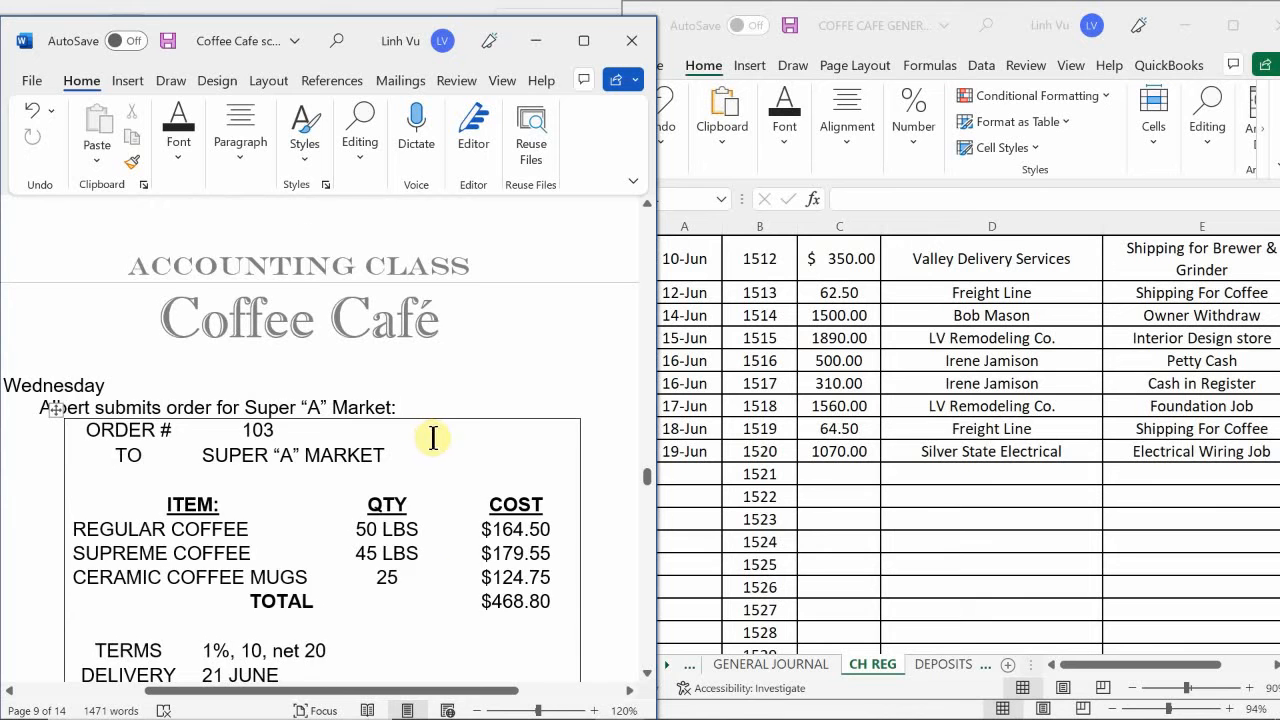
{"action": "scroll", "coordinate": [443, 440], "scroll_direction": "down", "scroll_amount": 1}
{"action": "scroll", "coordinate": [443, 440], "scroll_direction": "down", "scroll_amount": 2}
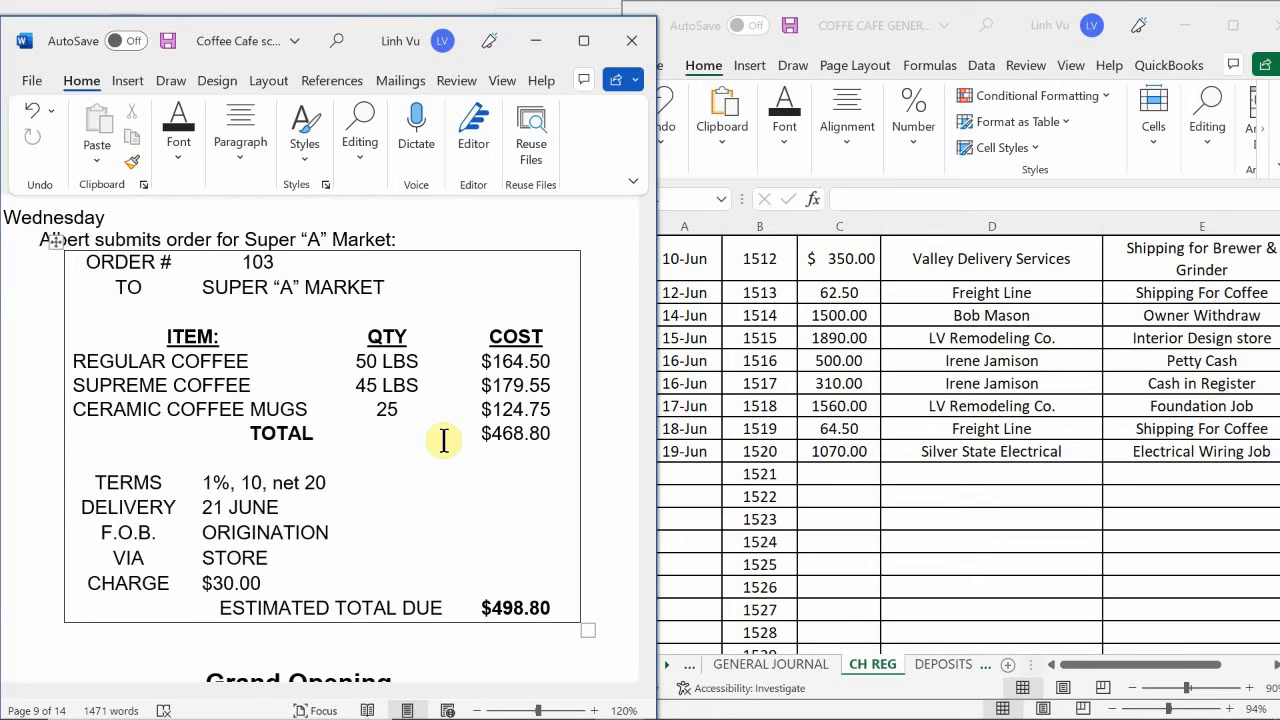
{"action": "scroll", "coordinate": [443, 440], "scroll_direction": "down", "scroll_amount": 1}
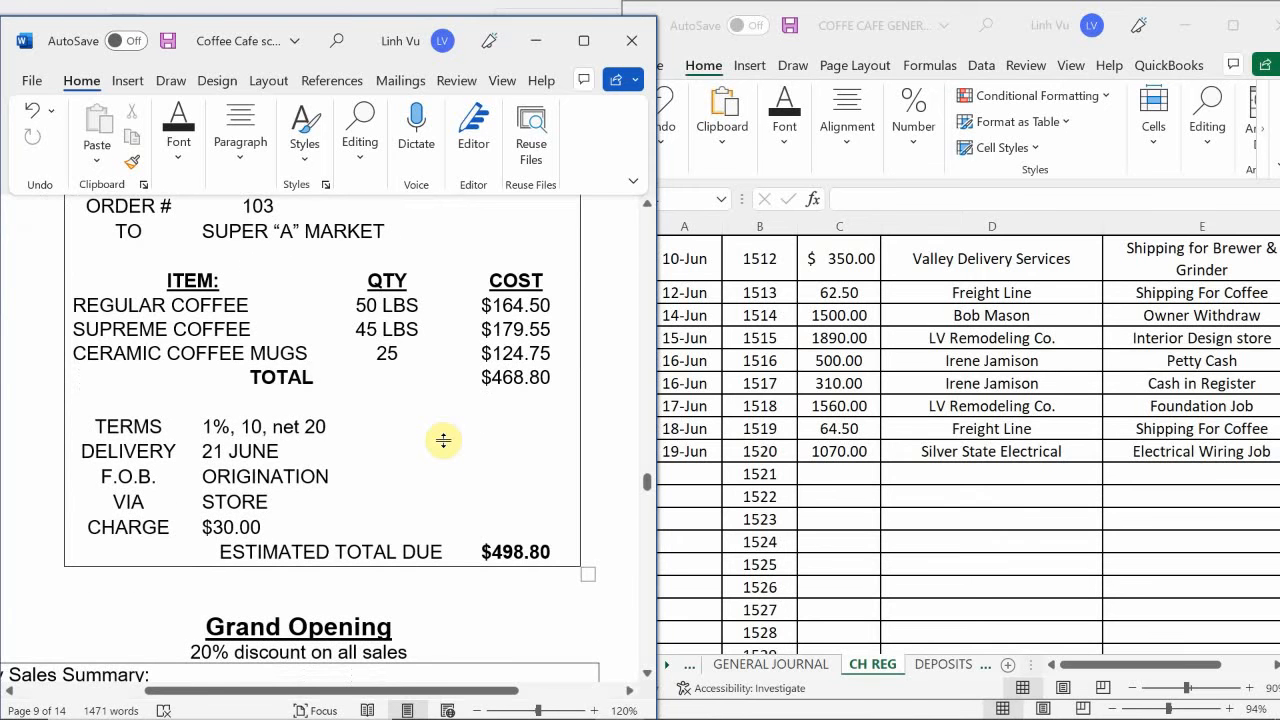
{"action": "scroll", "coordinate": [443, 440], "scroll_direction": "up", "scroll_amount": 1}
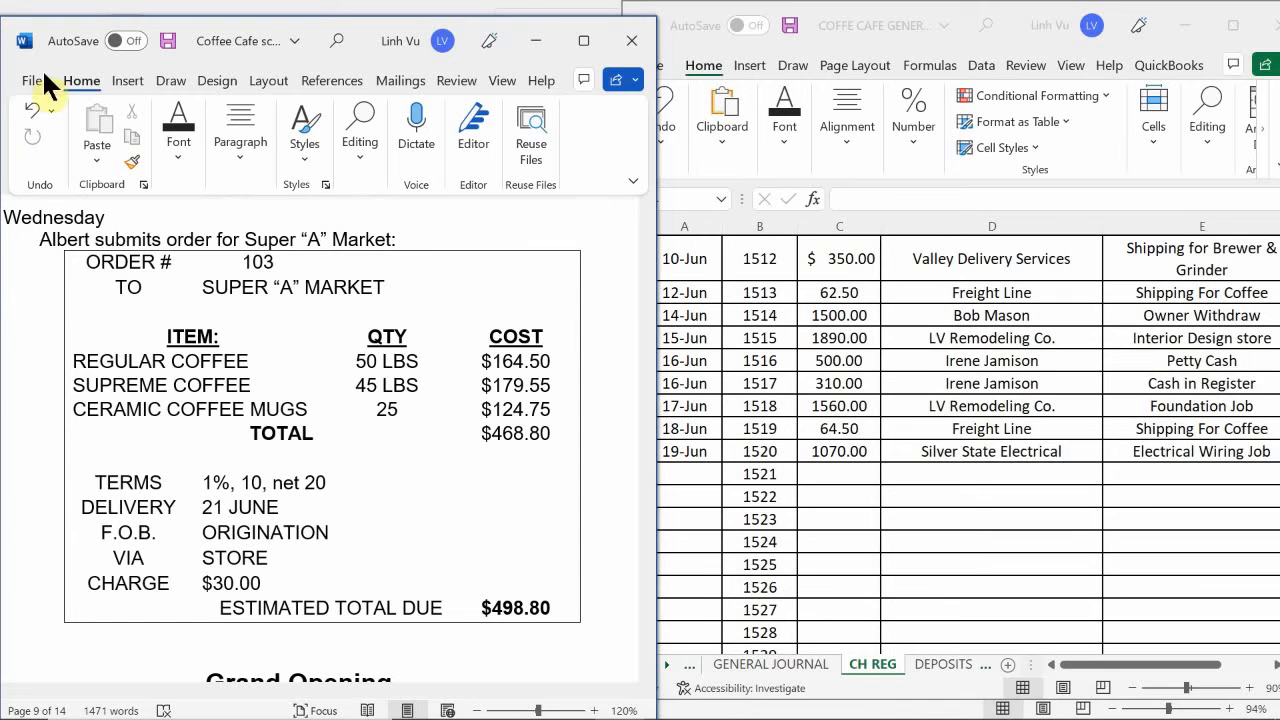
{"action": "left_click", "coordinate": [759, 657]}
{"action": "left_click", "coordinate": [758, 656]}
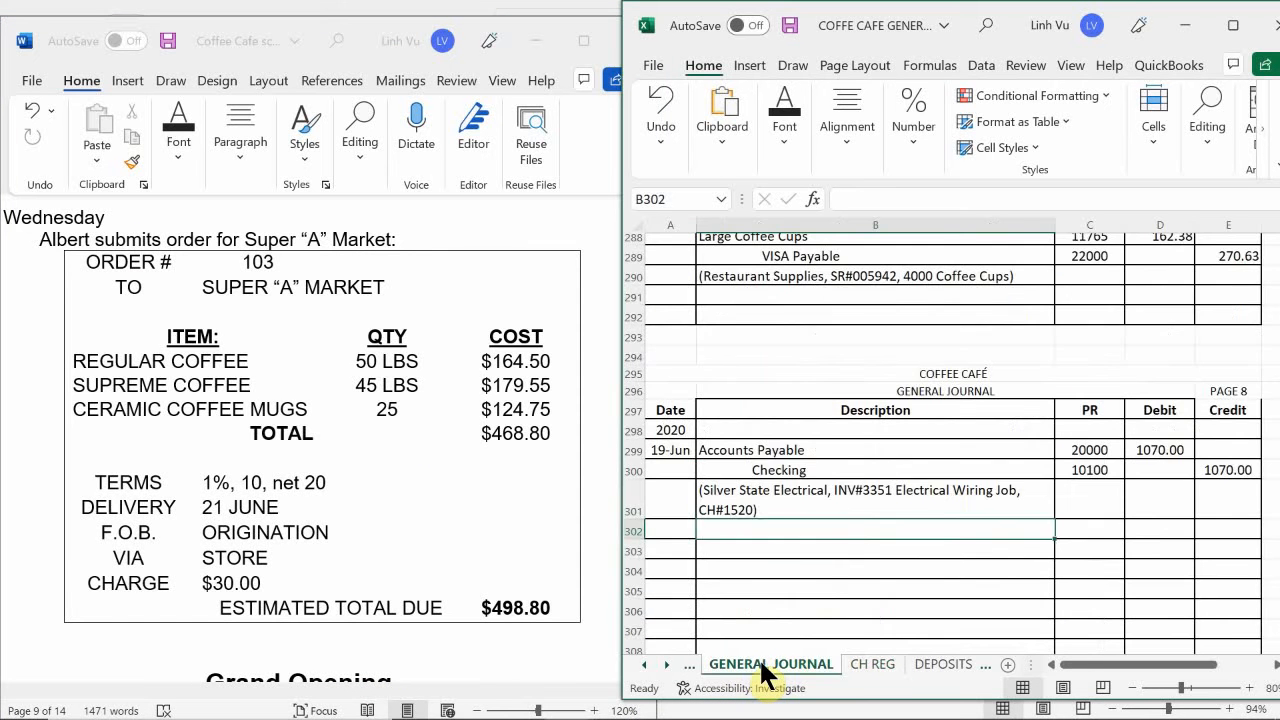
{"action": "left_click", "coordinate": [948, 502]}
{"action": "scroll", "coordinate": [950, 504], "scroll_direction": "down", "scroll_amount": 1}
{"action": "scroll", "coordinate": [950, 504], "scroll_direction": "down", "scroll_amount": 2}
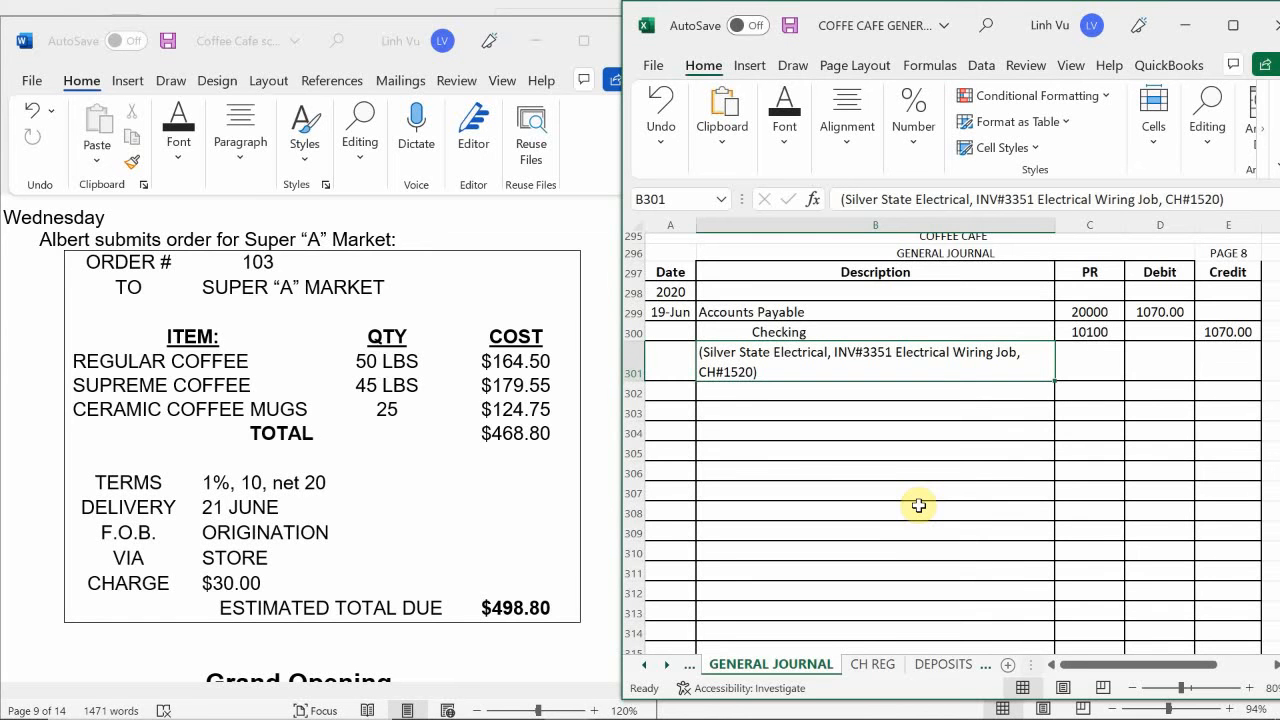
- Switch to the subsidiary ledger workbook and date the third sales order 6/19 in A23 of the SO sheet
{"action": "mouse_move", "coordinate": [605, 708]}
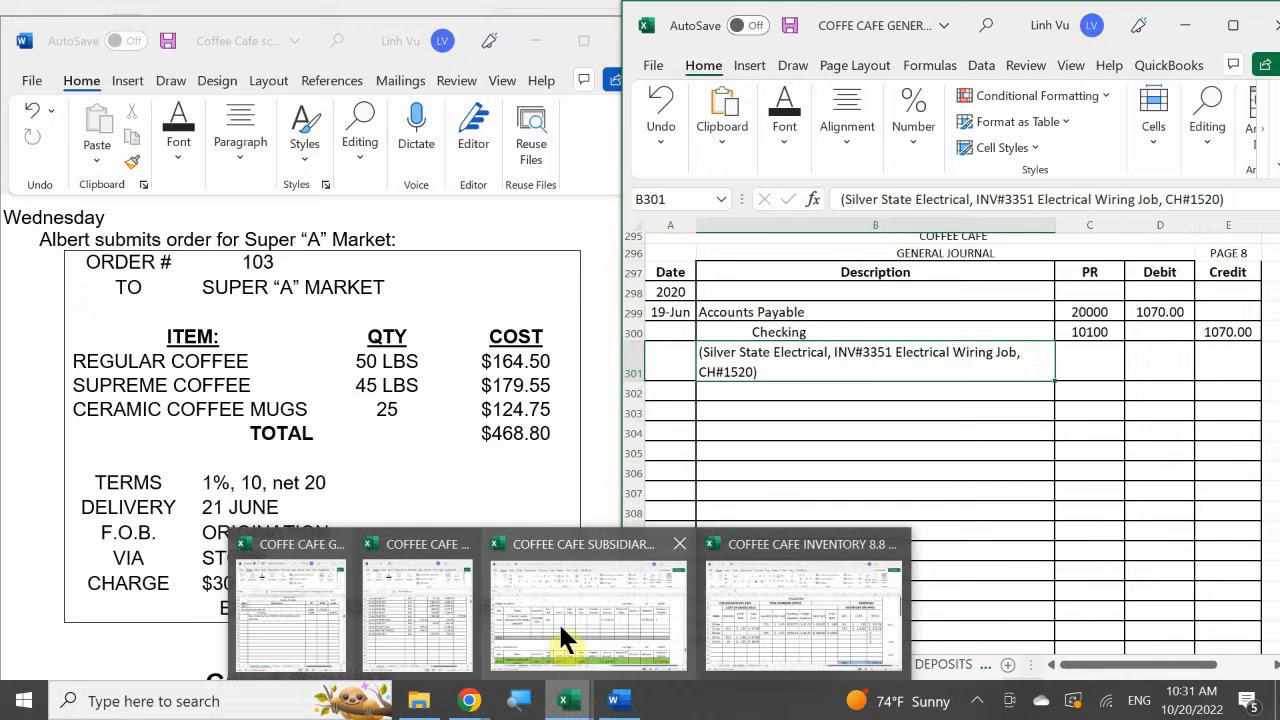
{"action": "left_click", "coordinate": [563, 640]}
{"action": "left_click", "coordinate": [581, 686]}
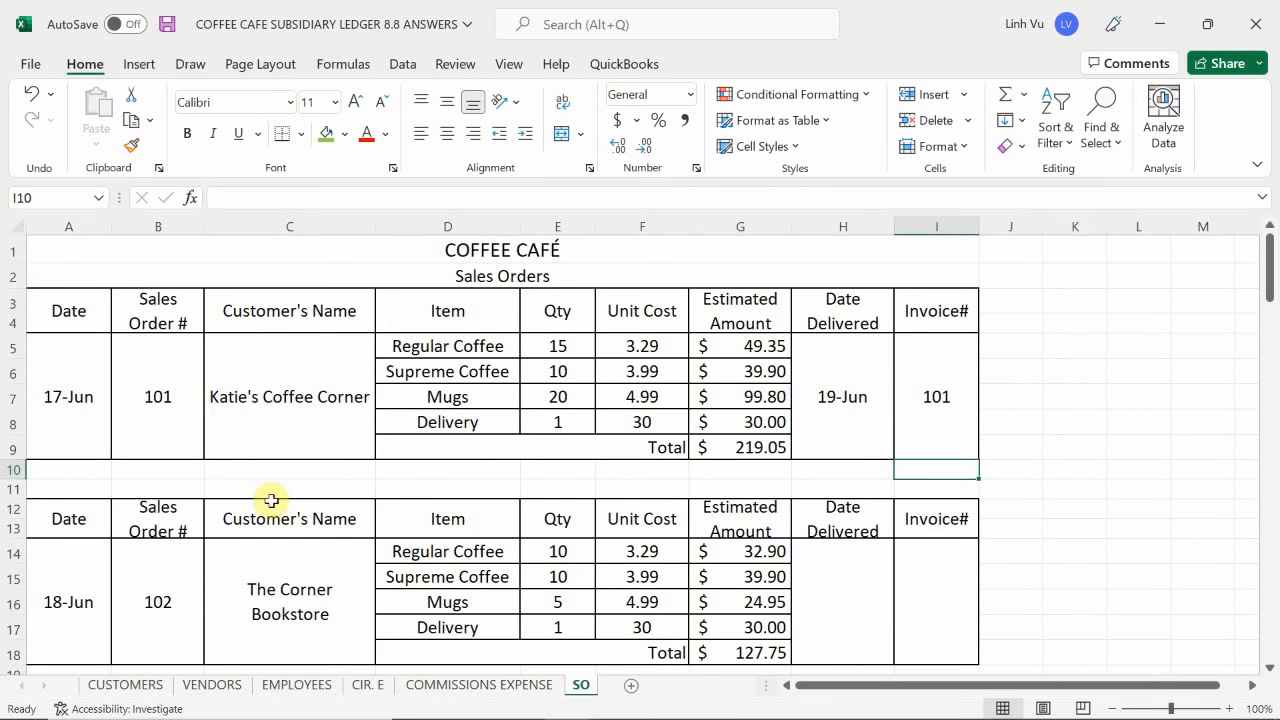
{"action": "left_click", "coordinate": [134, 374]}
{"action": "scroll", "coordinate": [138, 377], "scroll_direction": "down", "scroll_amount": 2}
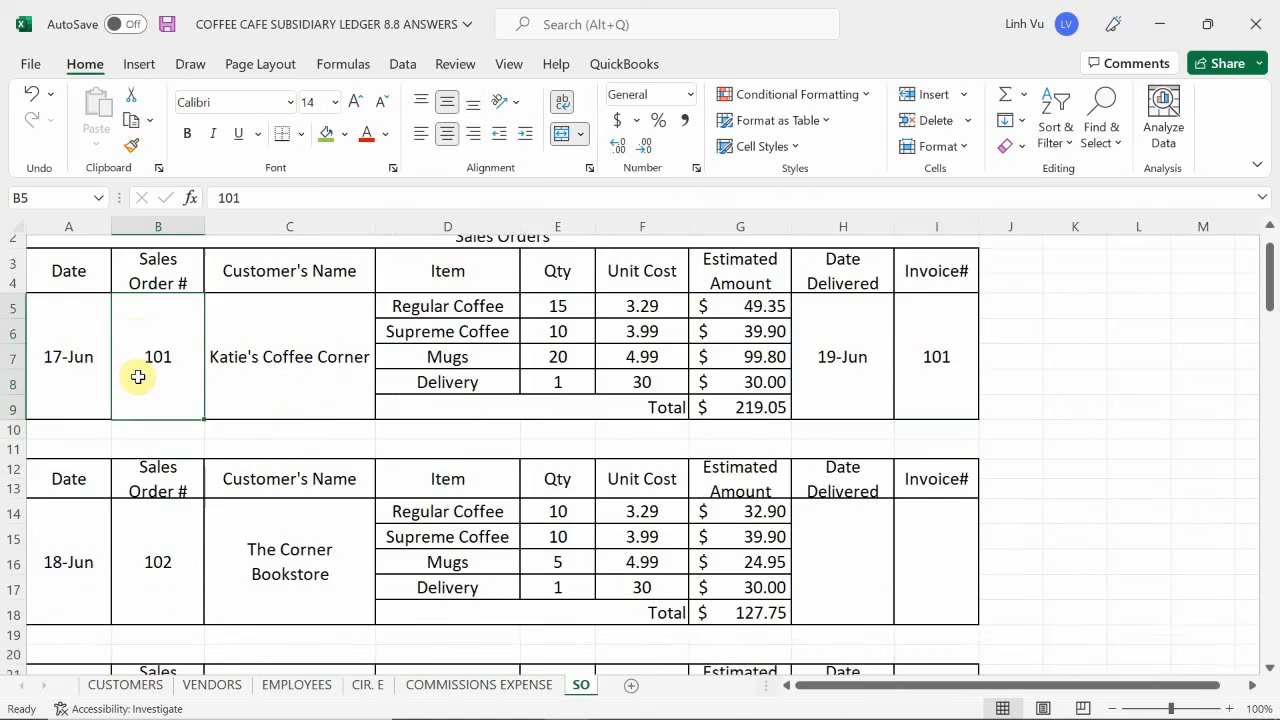
{"action": "scroll", "coordinate": [138, 377], "scroll_direction": "down", "scroll_amount": 5}
{"action": "left_click", "coordinate": [79, 434]}
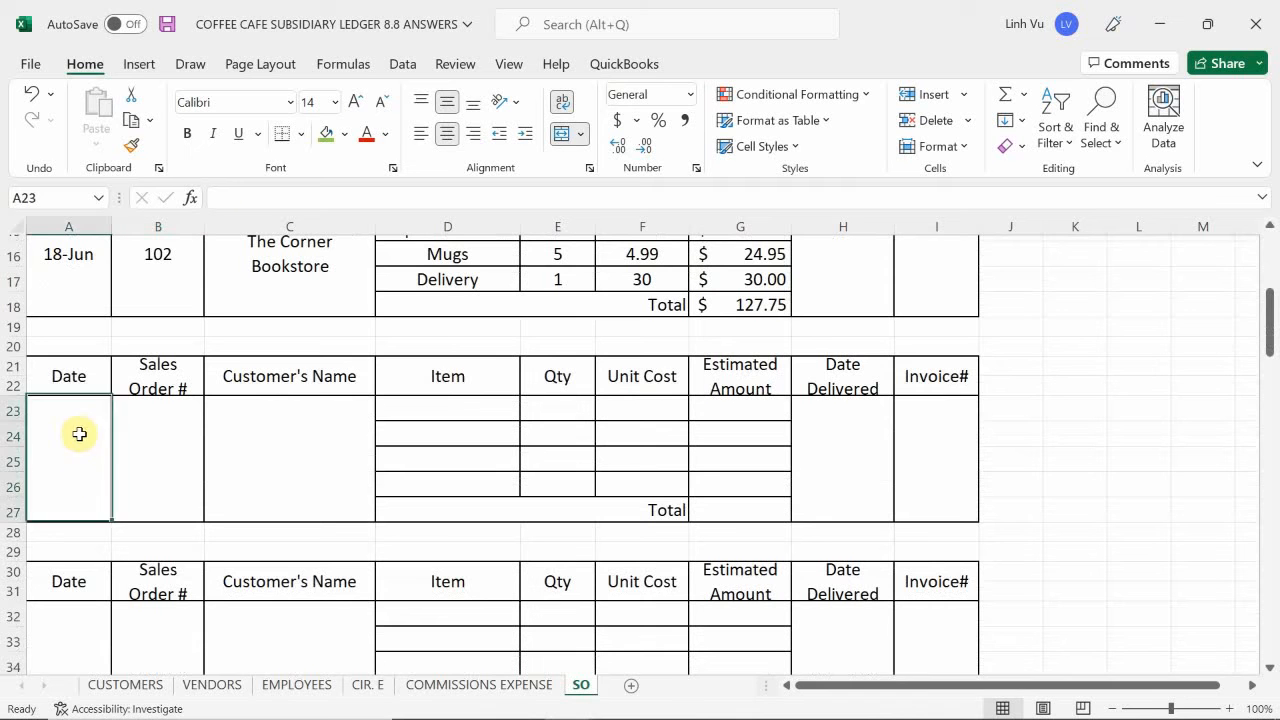
{"action": "type", "text": "6/19"}
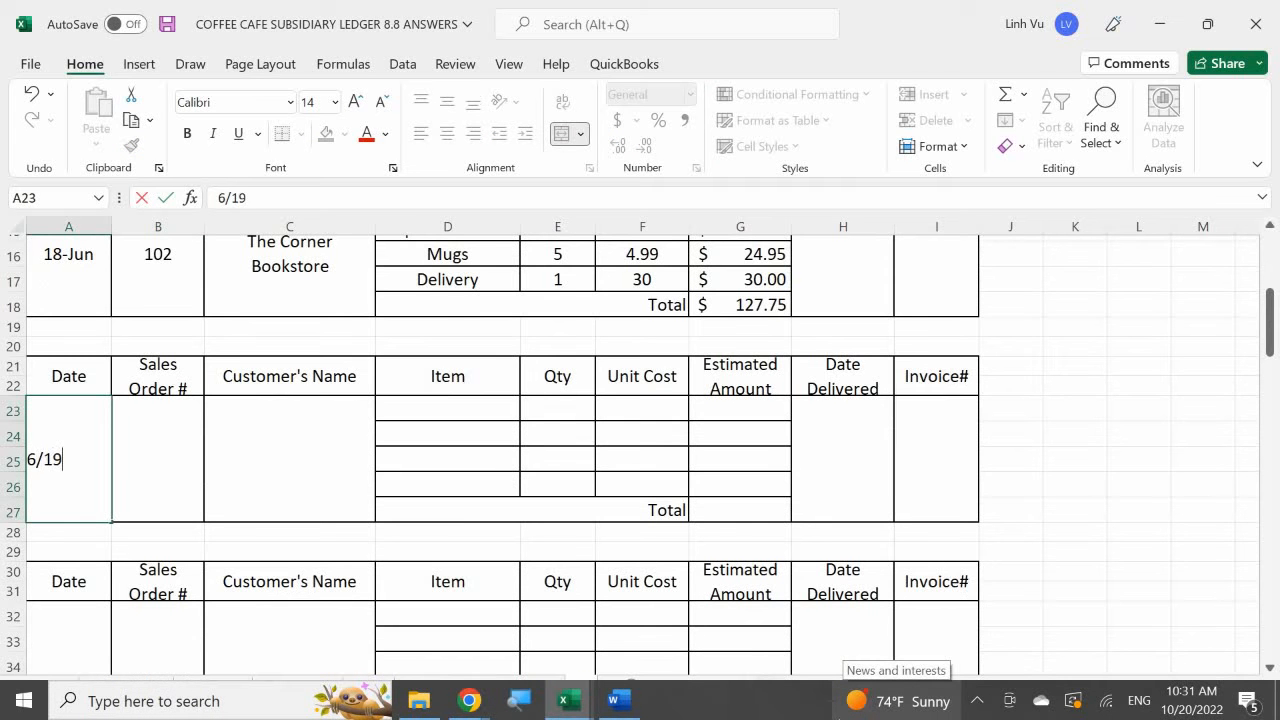
{"action": "key", "text": "Return"}
- Enter the Super "A" Market order's number as the sales order number in B23
{"action": "key", "text": "Right"}
{"action": "key", "text": "Up"}
{"action": "type", "text": "103"}
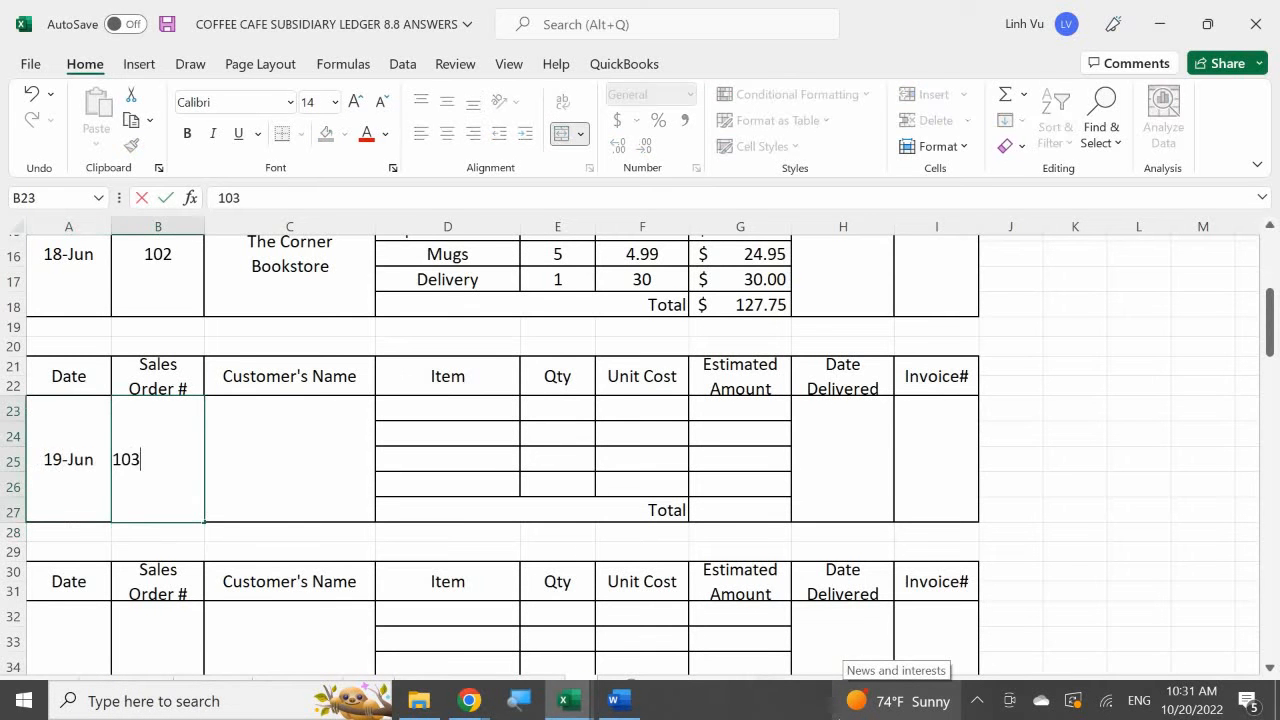
- Enter Super A Market as the customer's name for the 19 June sales order in C23
{"action": "key", "text": "Return"}
{"action": "key", "text": "Right"}
{"action": "key", "text": "Up"}
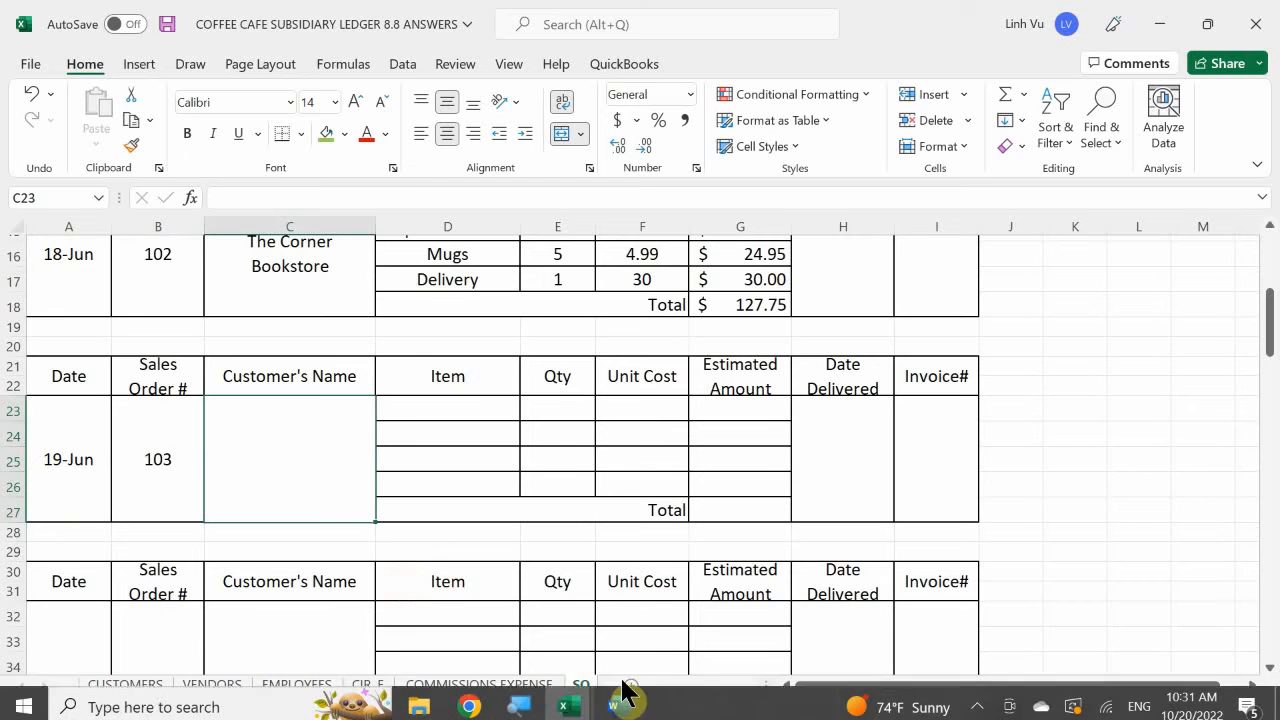
{"action": "mouse_move", "coordinate": [566, 700]}
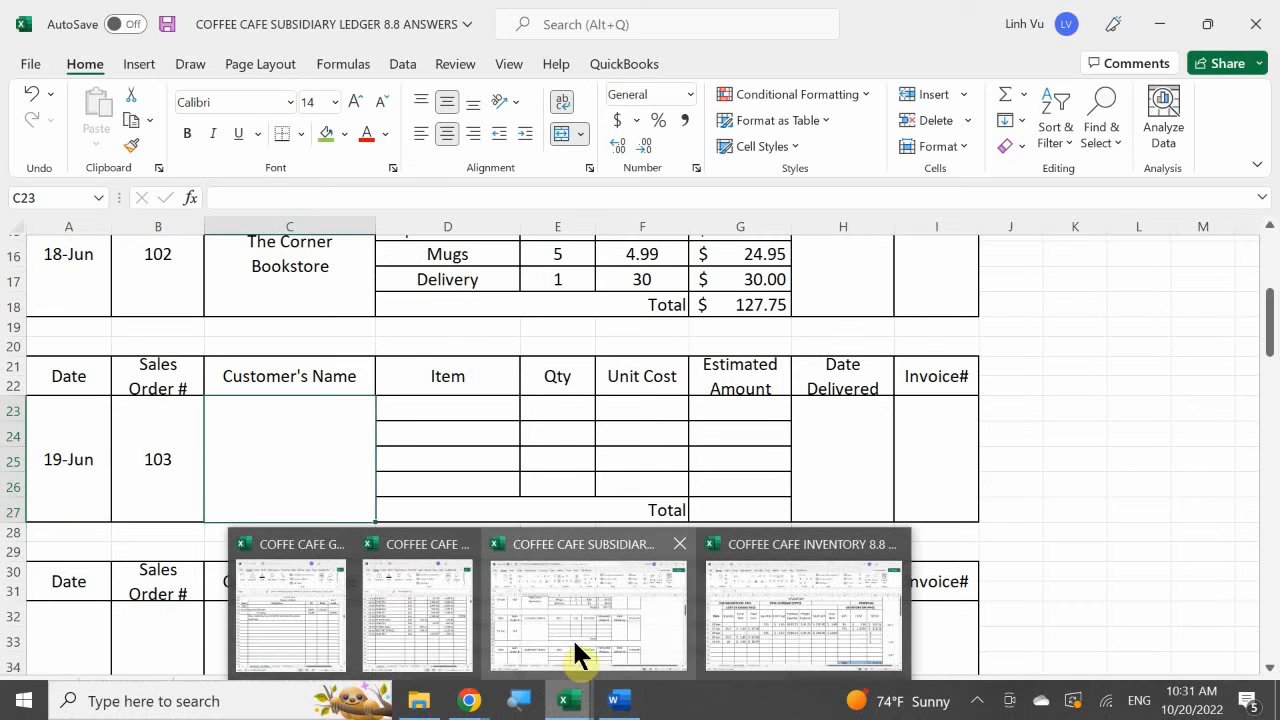
{"action": "mouse_move", "coordinate": [611, 698]}
{"action": "mouse_move", "coordinate": [612, 650]}
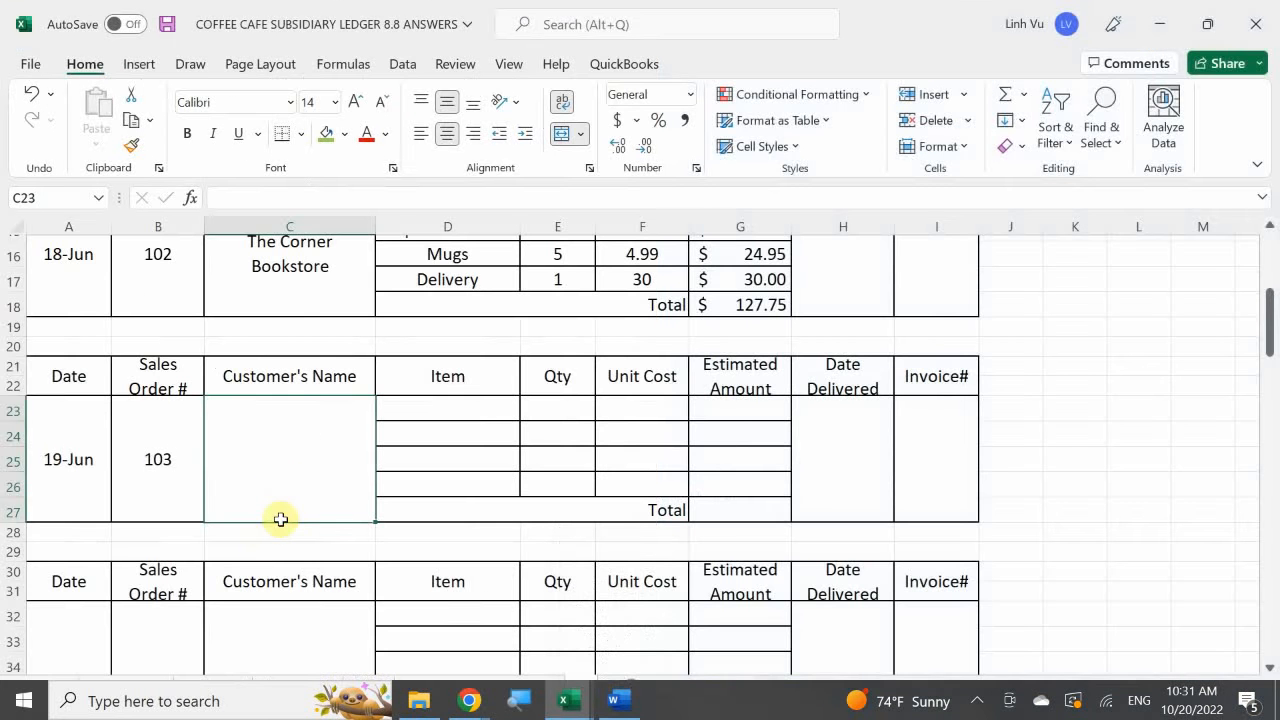
{"action": "type", "text": "S"}
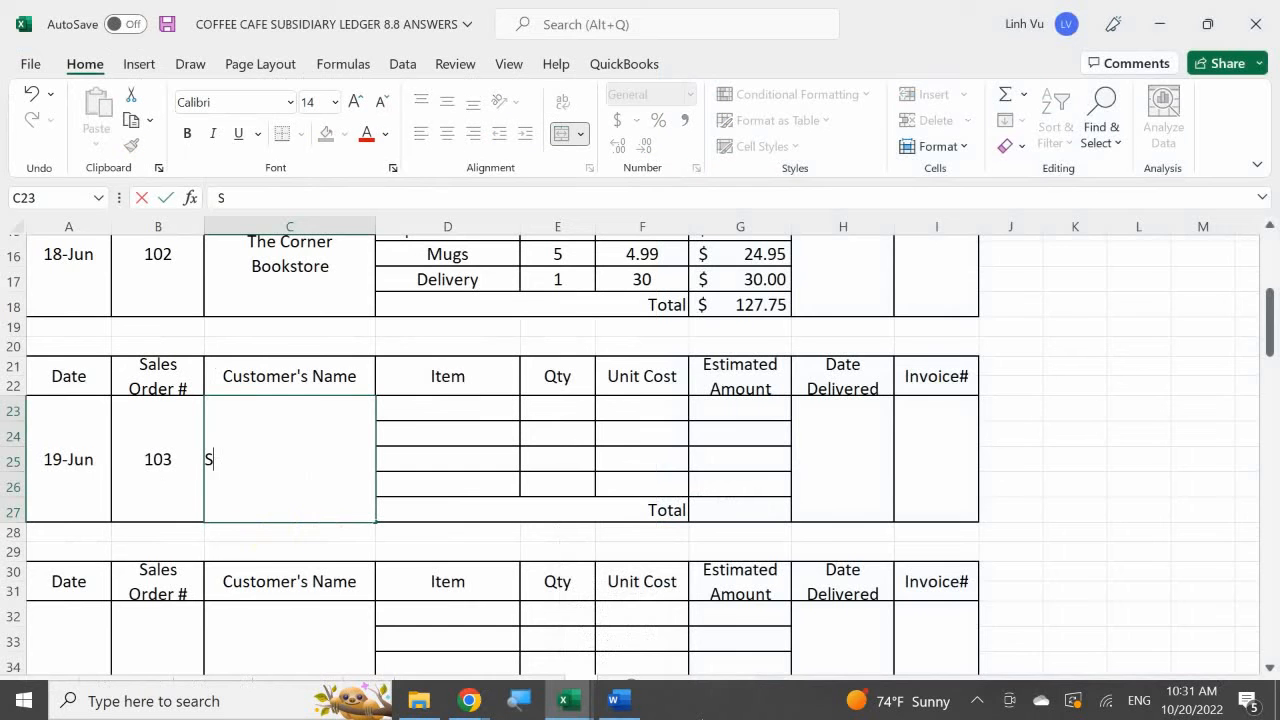
{"action": "type", "text": "uper A Market"}
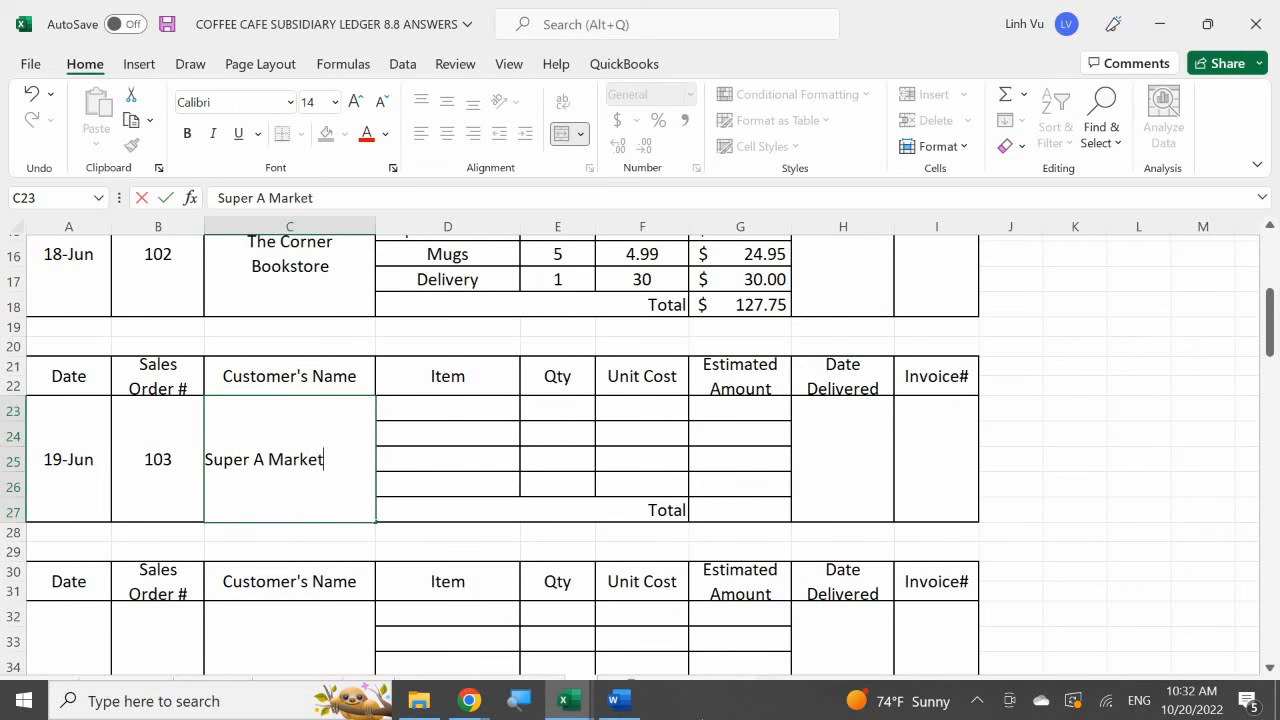
{"action": "key", "text": "Return"}
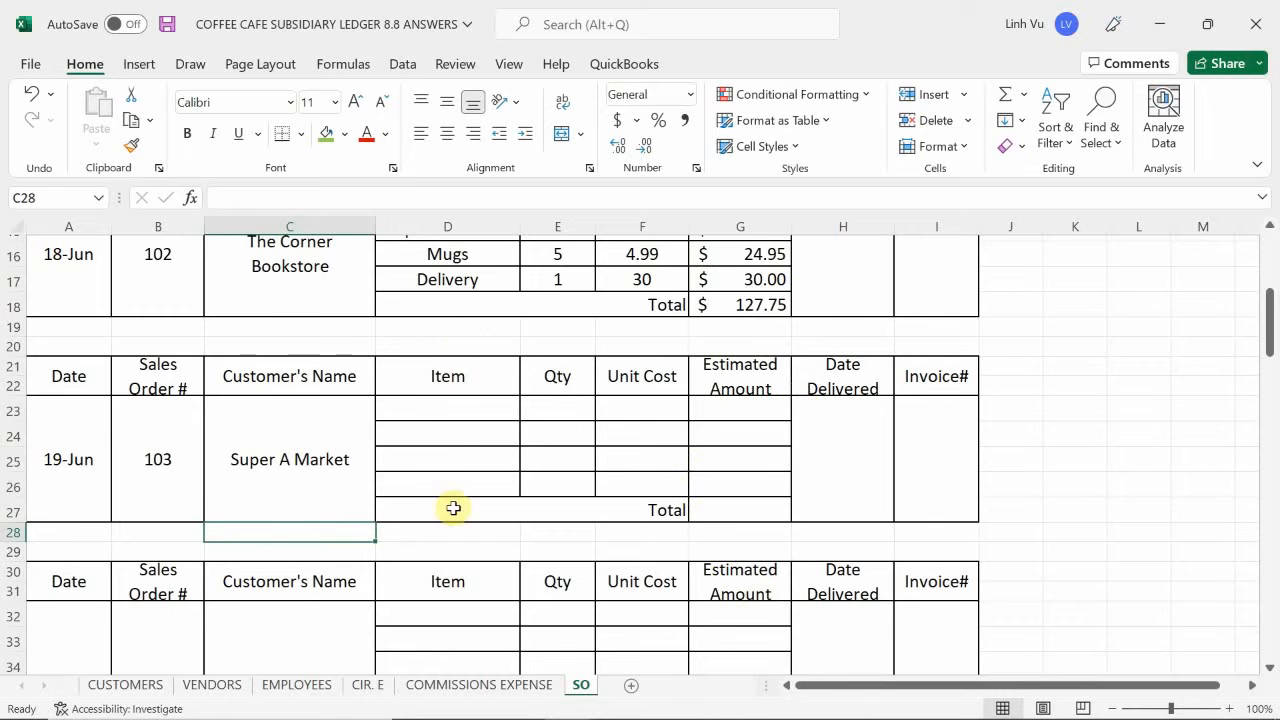
- Copy the four item names from The Corner Bookstore order, D14 to D17, into D23 to D26 of the 19 June order
{"action": "scroll", "coordinate": [451, 508], "scroll_direction": "up", "scroll_amount": 2}
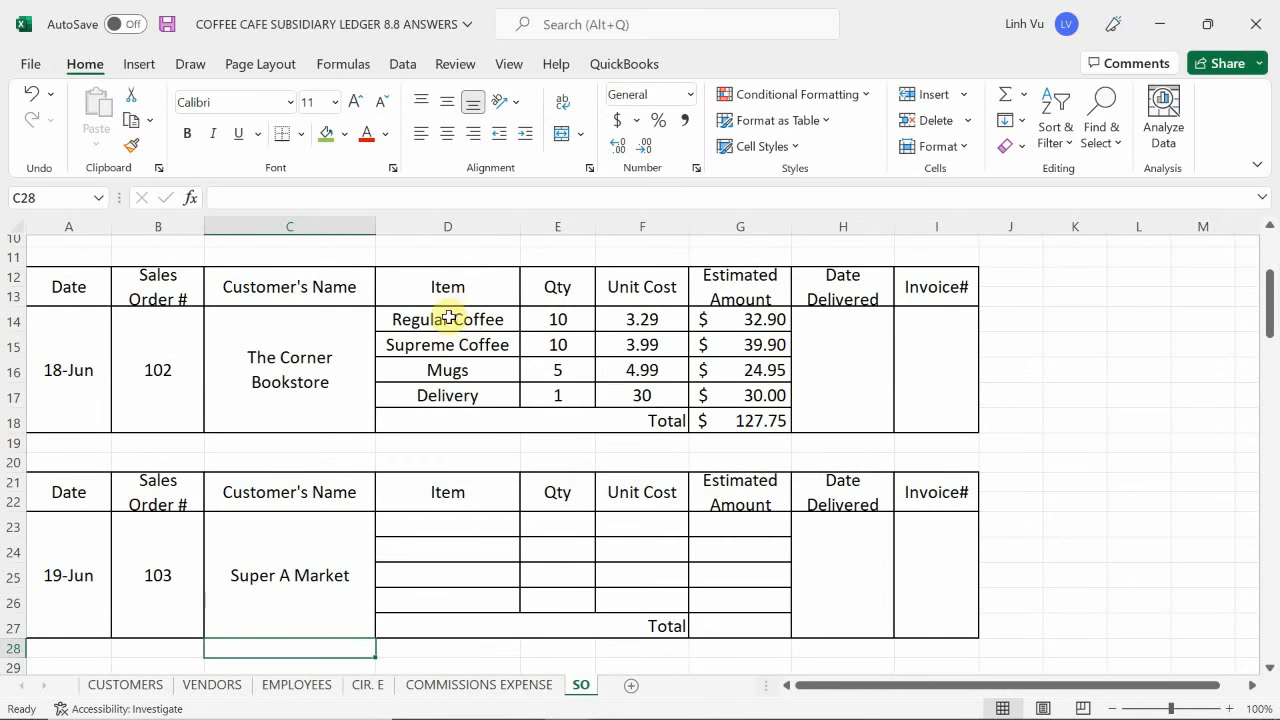
{"action": "left_click_drag", "start_coordinate": [451, 320], "coordinate": [463, 396]}
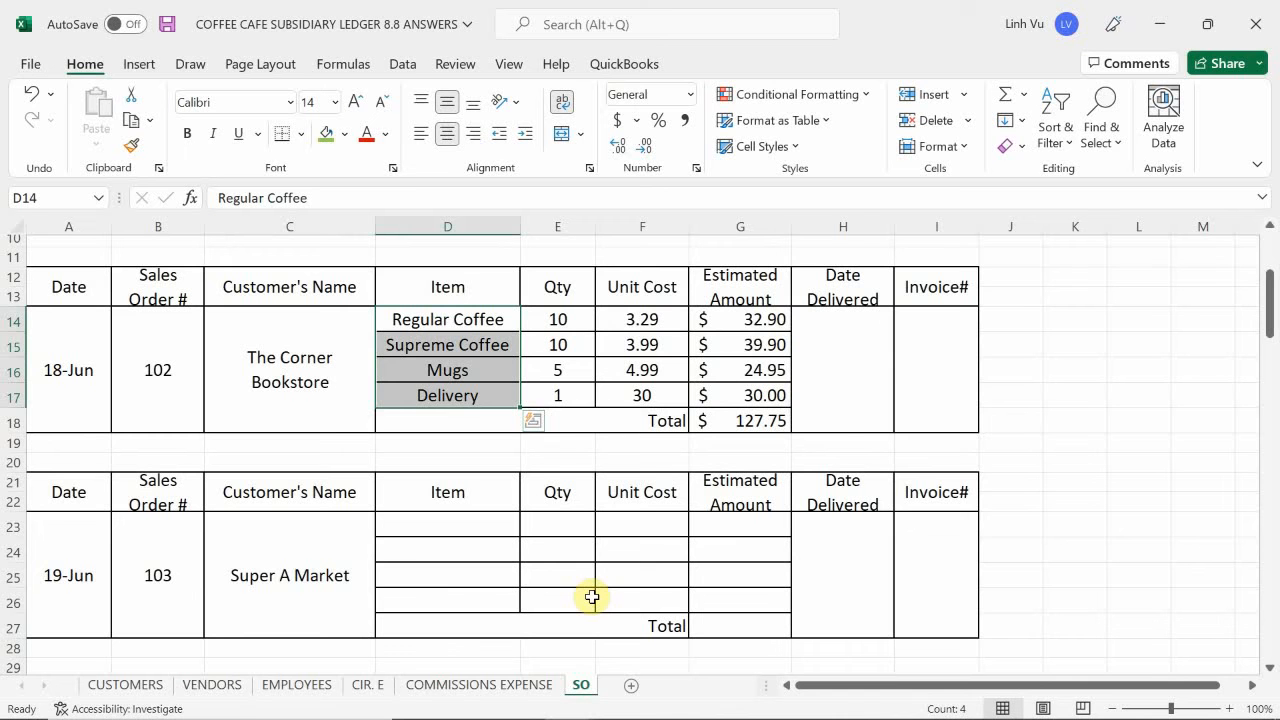
{"action": "key", "text": "ctrl+c"}
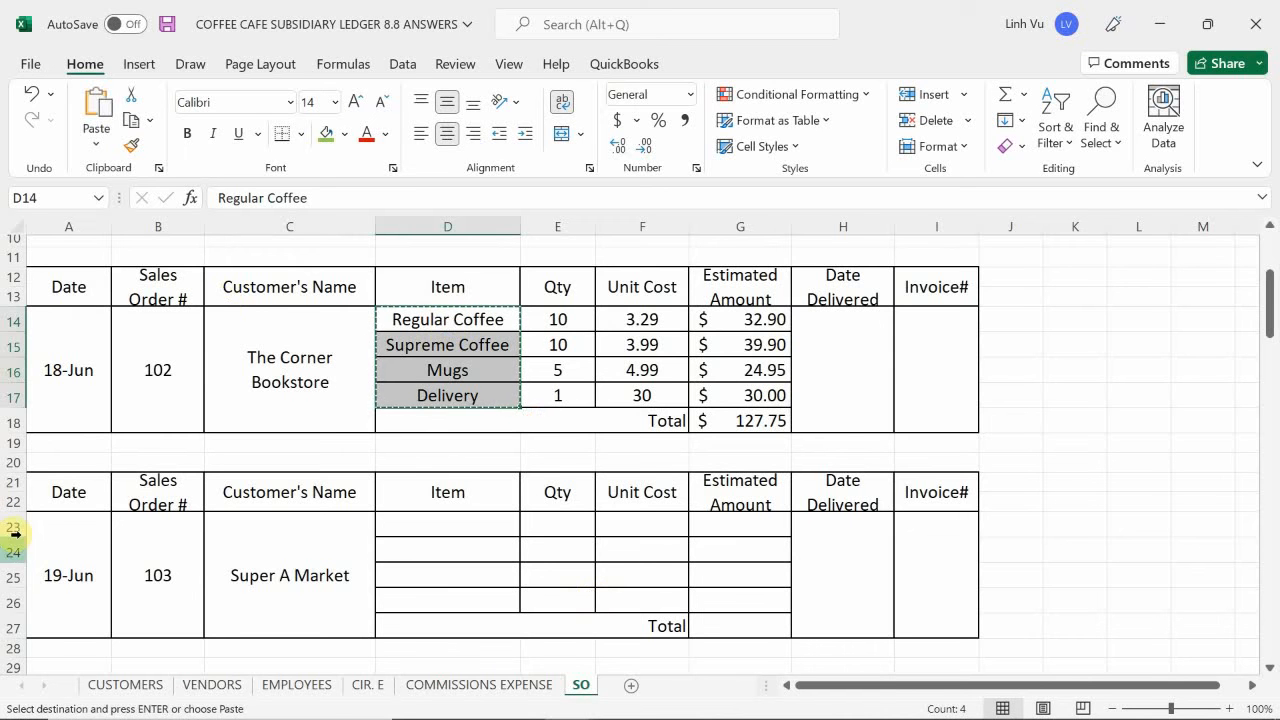
{"action": "scroll", "coordinate": [410, 430], "scroll_direction": "down", "scroll_amount": 2}
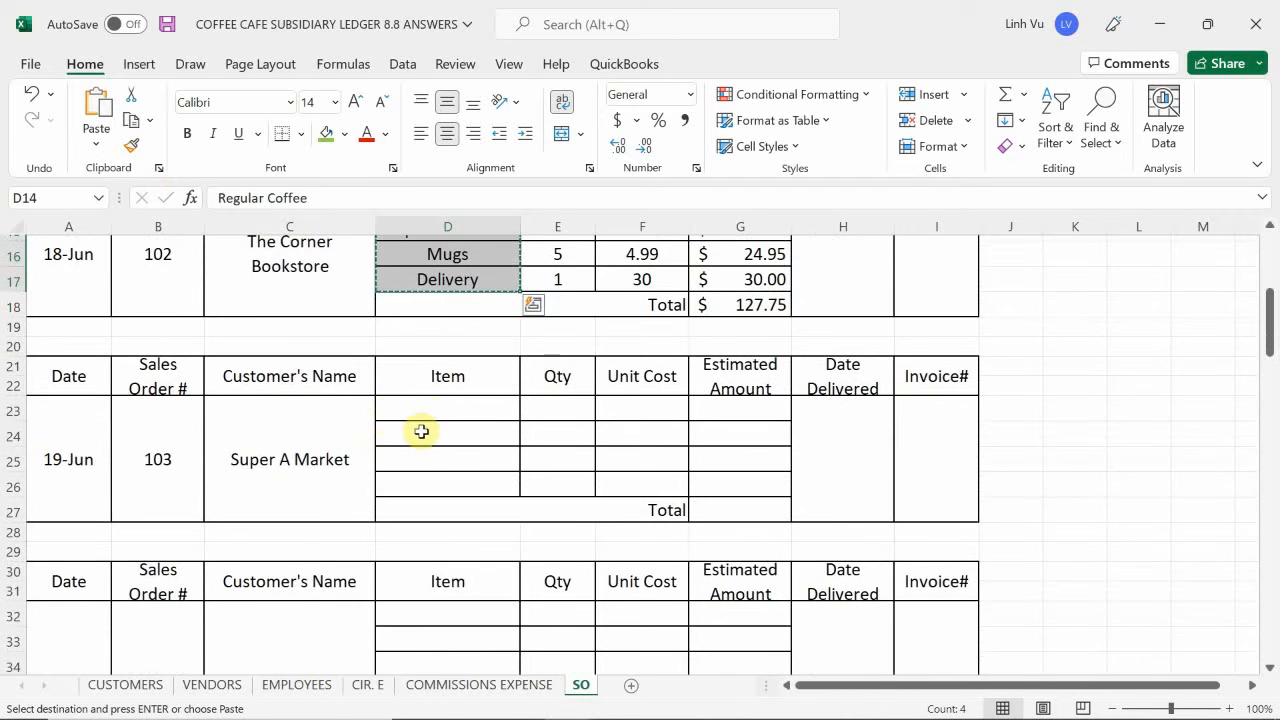
{"action": "left_click", "coordinate": [430, 411]}
{"action": "key", "text": "ctrl+v"}
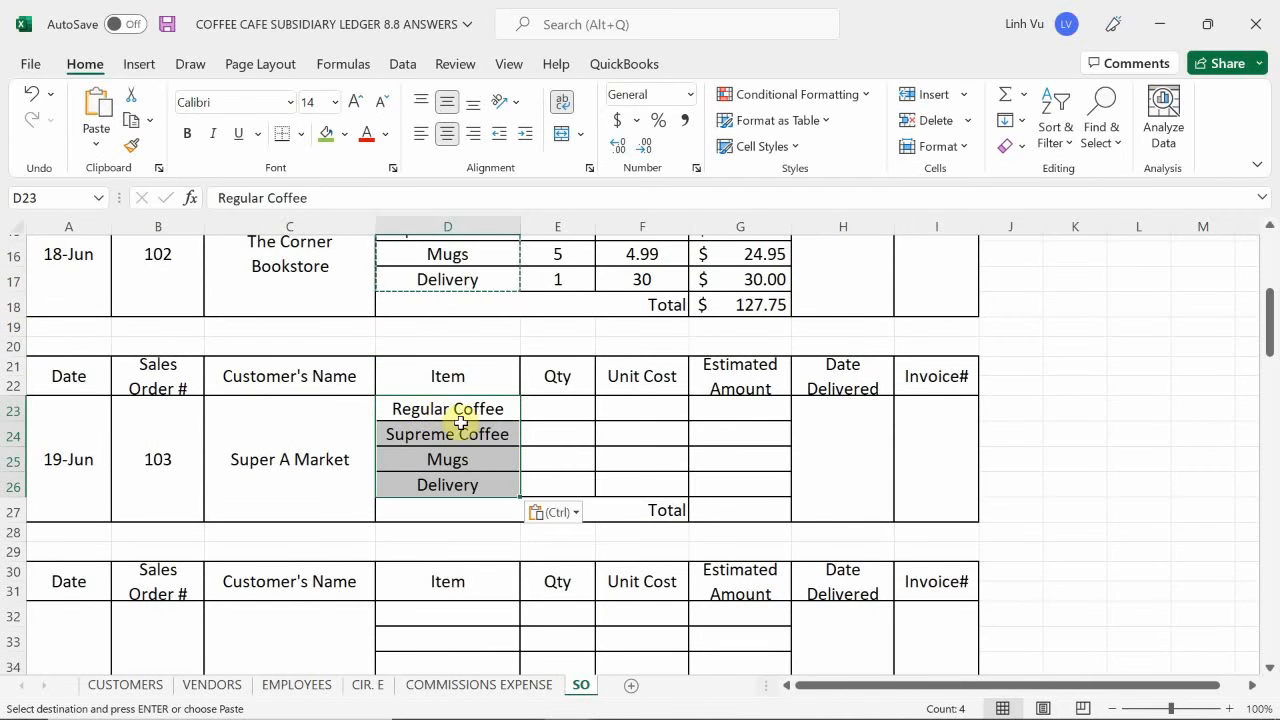
{"action": "left_click", "coordinate": [612, 436]}
{"action": "scroll", "coordinate": [655, 460], "scroll_direction": "up", "scroll_amount": 2}
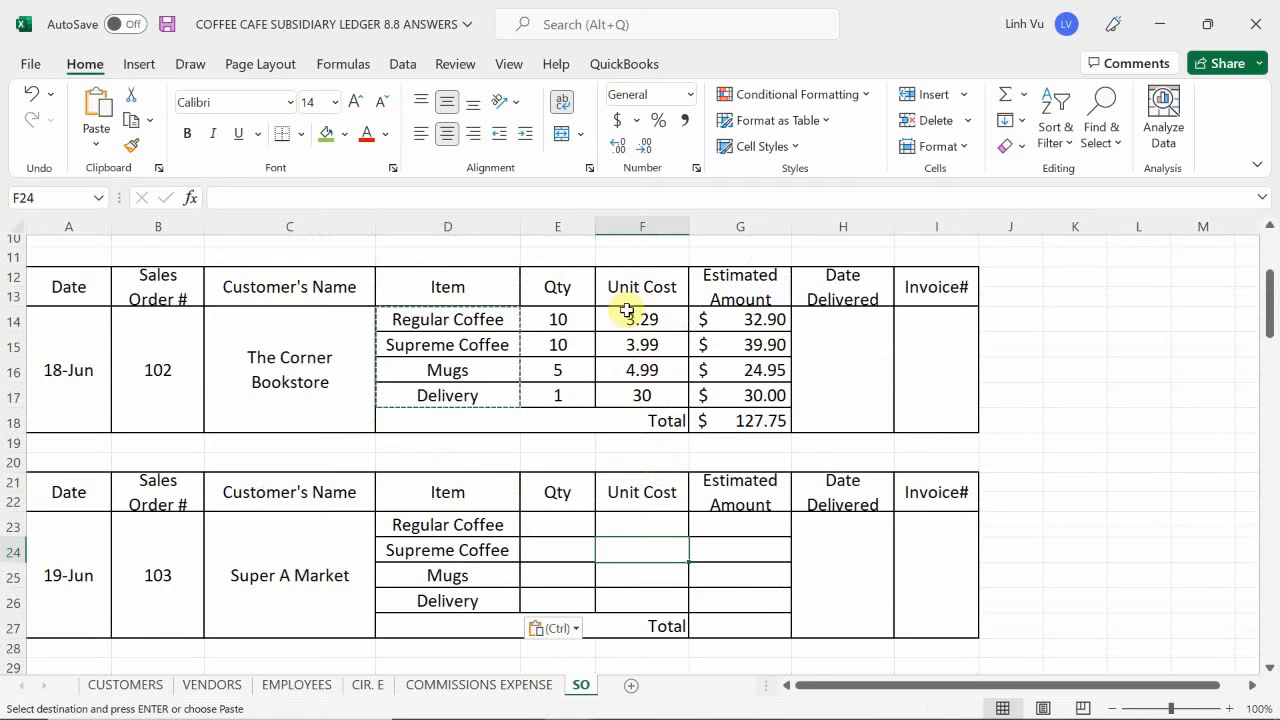
{"action": "left_click_drag", "start_coordinate": [637, 316], "coordinate": [647, 395]}
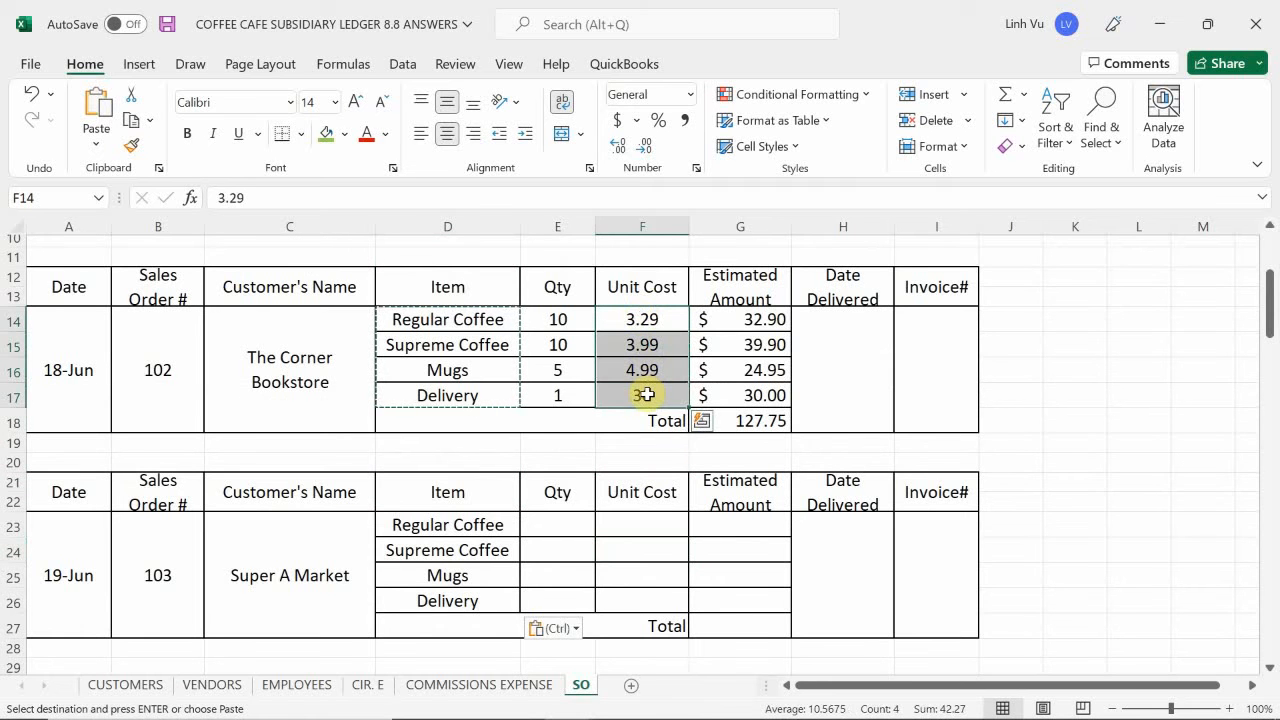
{"action": "key", "text": "ctrl+q"}
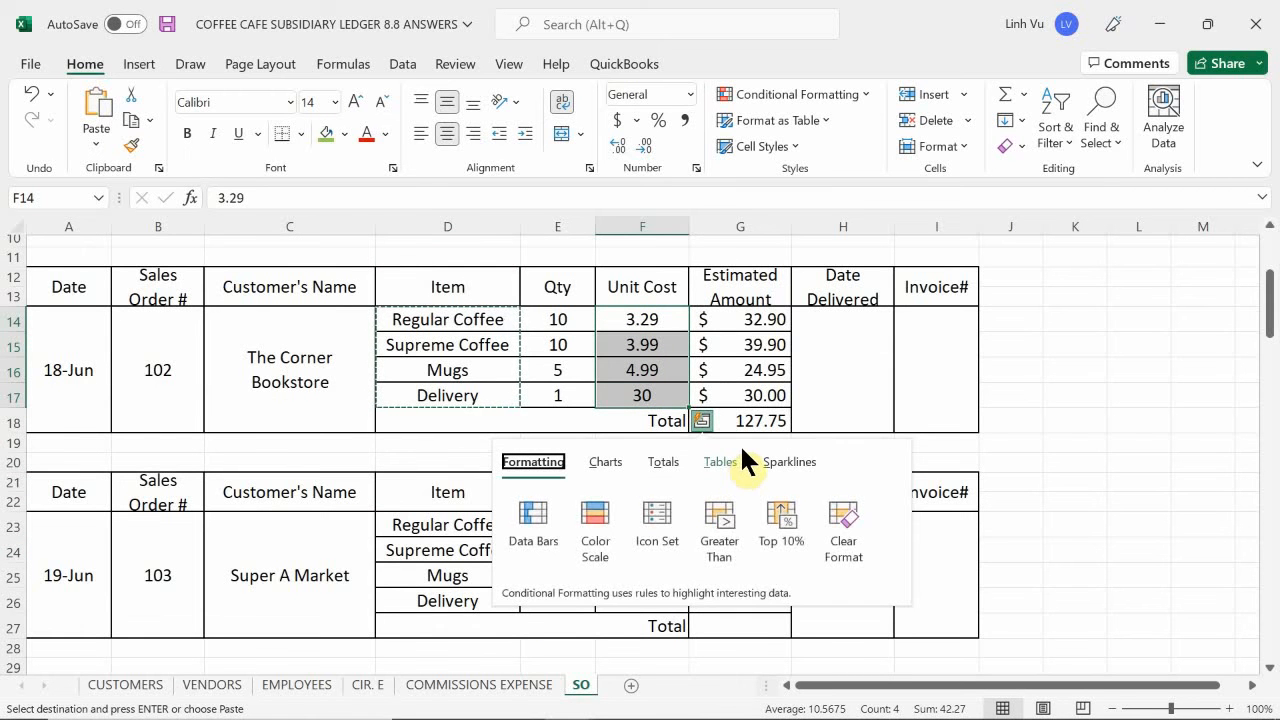
{"action": "left_click", "coordinate": [457, 523]}
{"action": "key", "text": "ctrl+v"}
{"action": "left_click", "coordinate": [633, 525]}
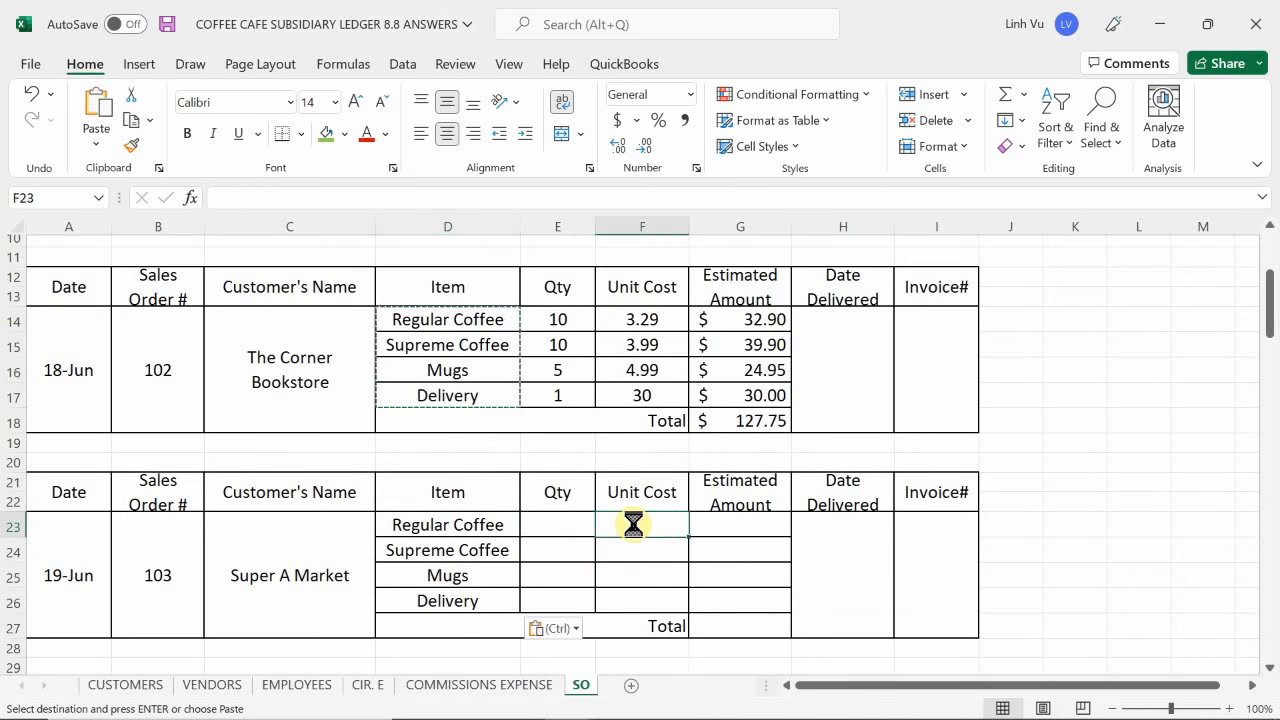
{"action": "key", "text": "ctrl+v"}
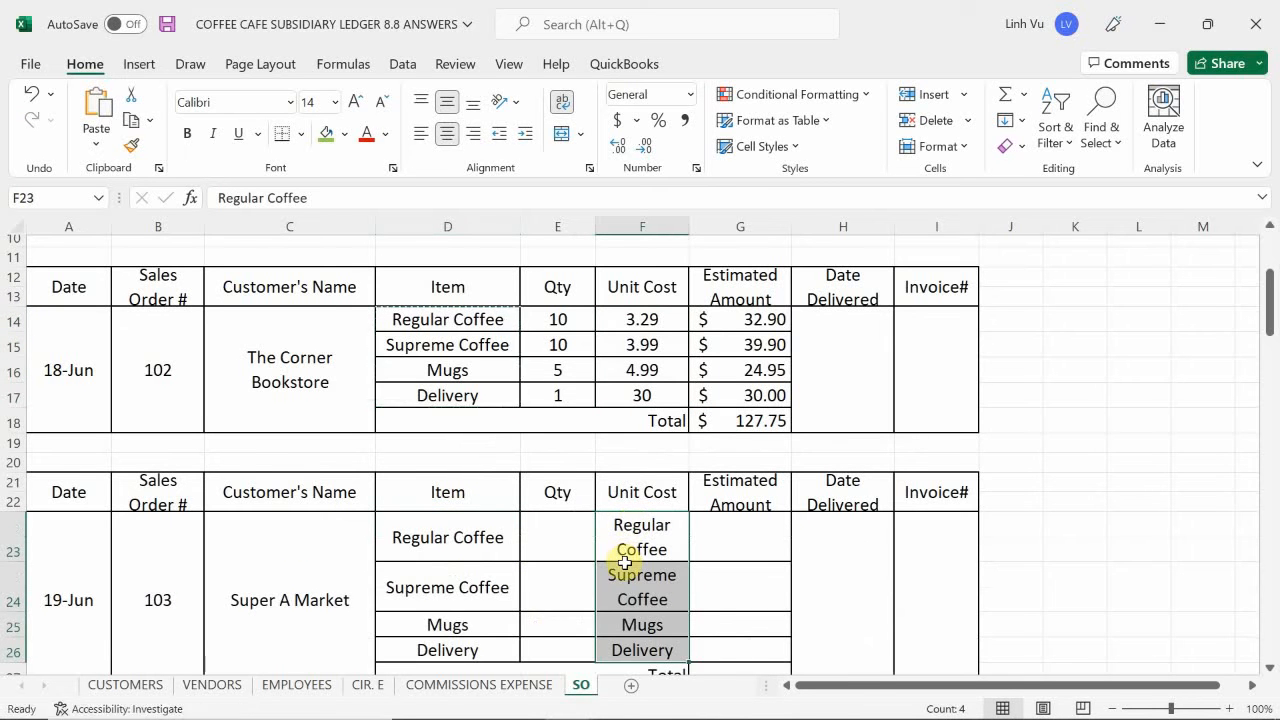
{"action": "key", "text": "ctrl+z"}
- Copy The Corner Bookstore order's unit costs, F14 to F17, into F23 to F26 of the 19 June order
{"action": "left_click", "coordinate": [651, 347]}
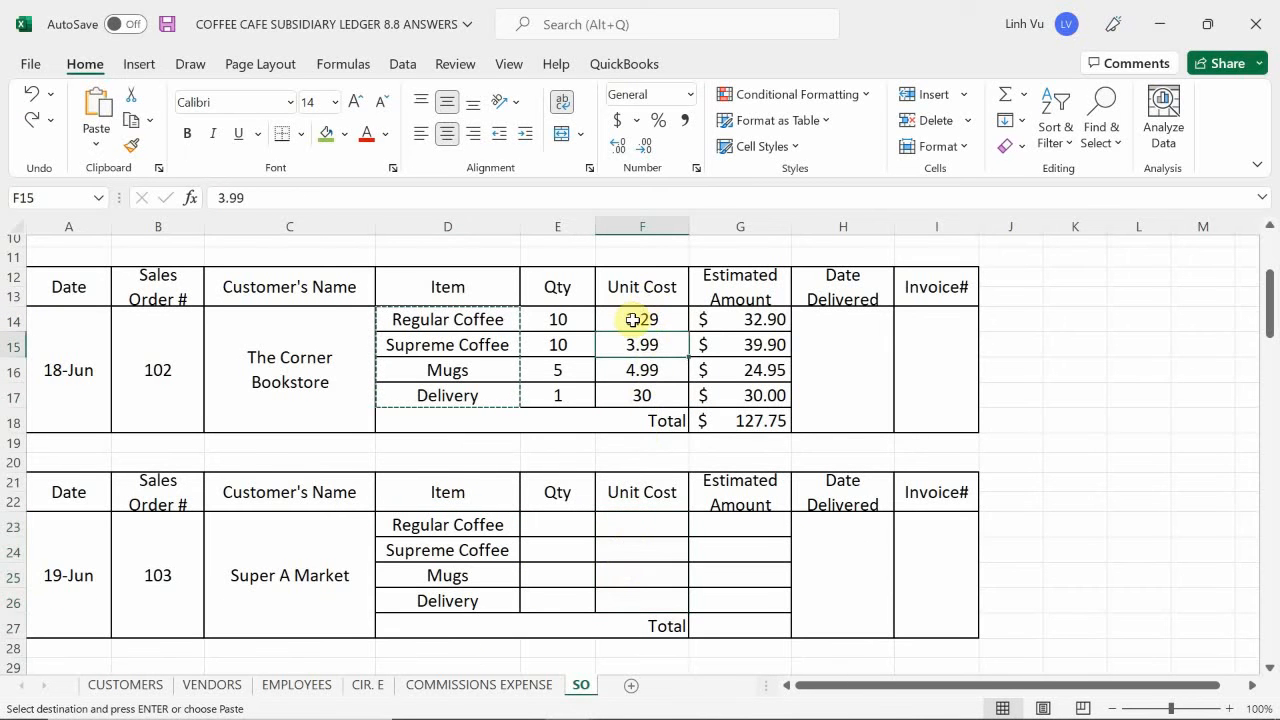
{"action": "left_click_drag", "start_coordinate": [634, 318], "coordinate": [640, 397]}
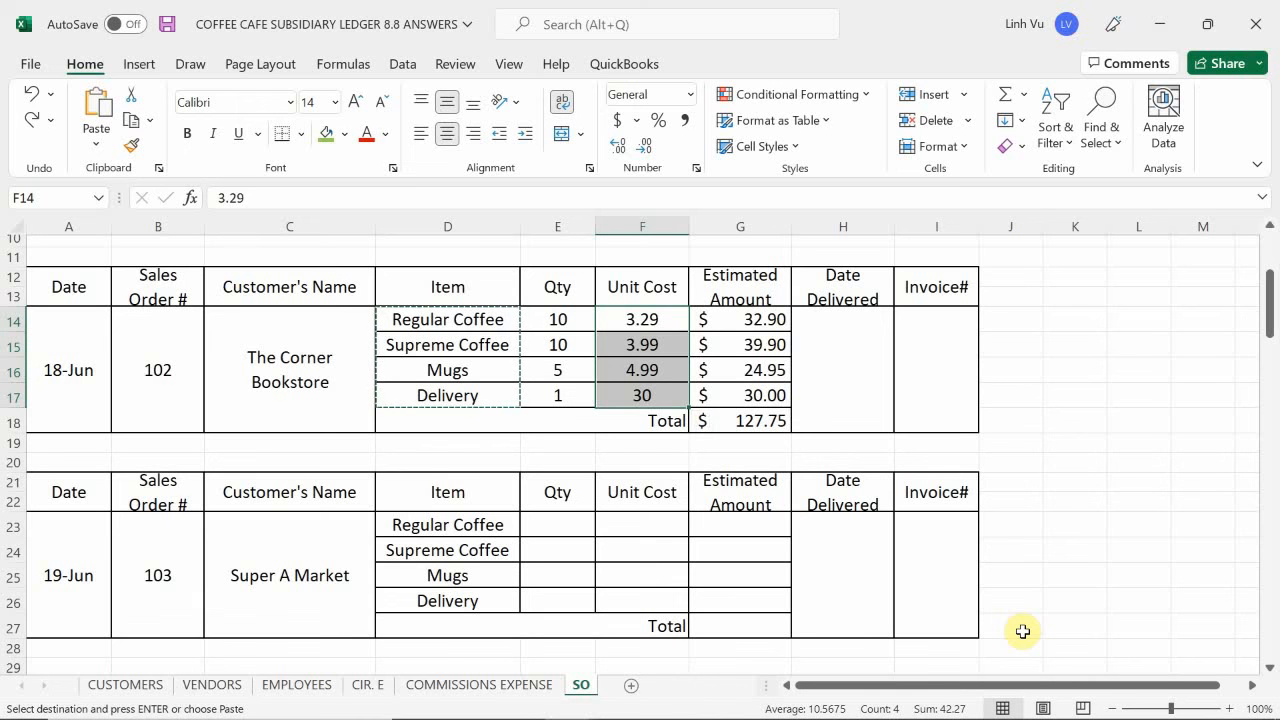
{"action": "key", "text": "ctrl+c"}
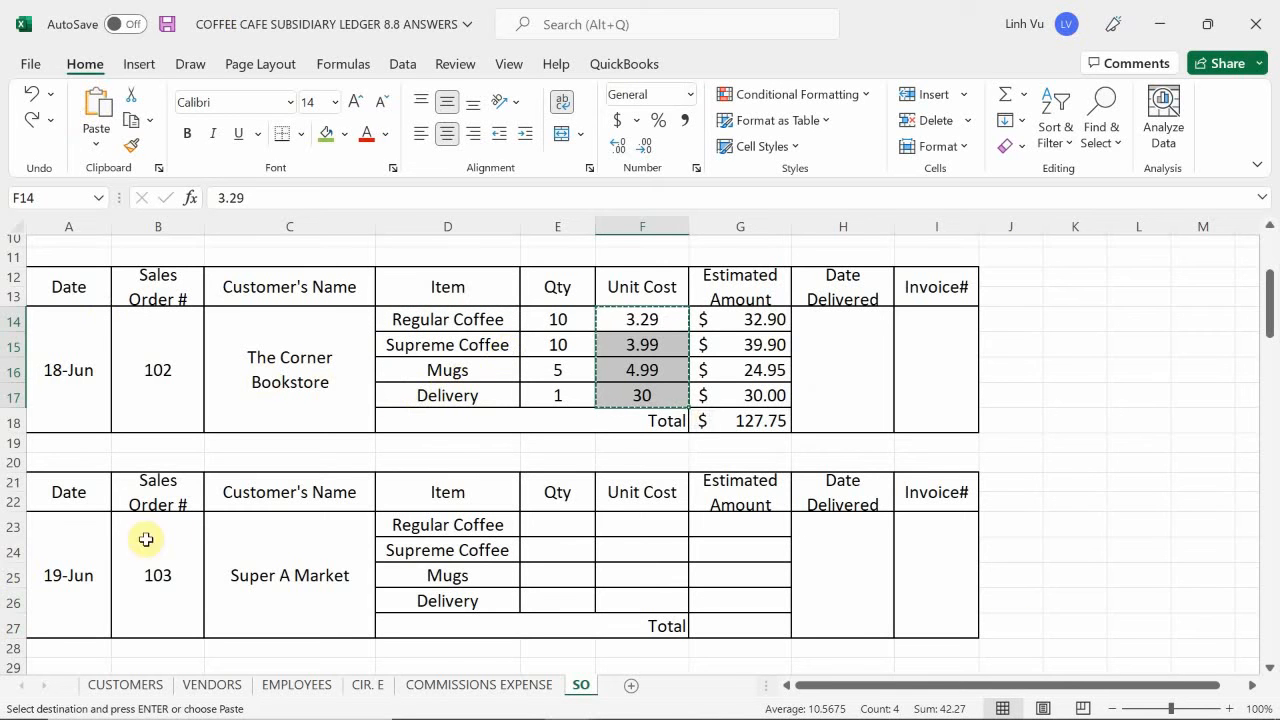
{"action": "left_click", "coordinate": [623, 531]}
{"action": "key", "text": "ctrl+v"}
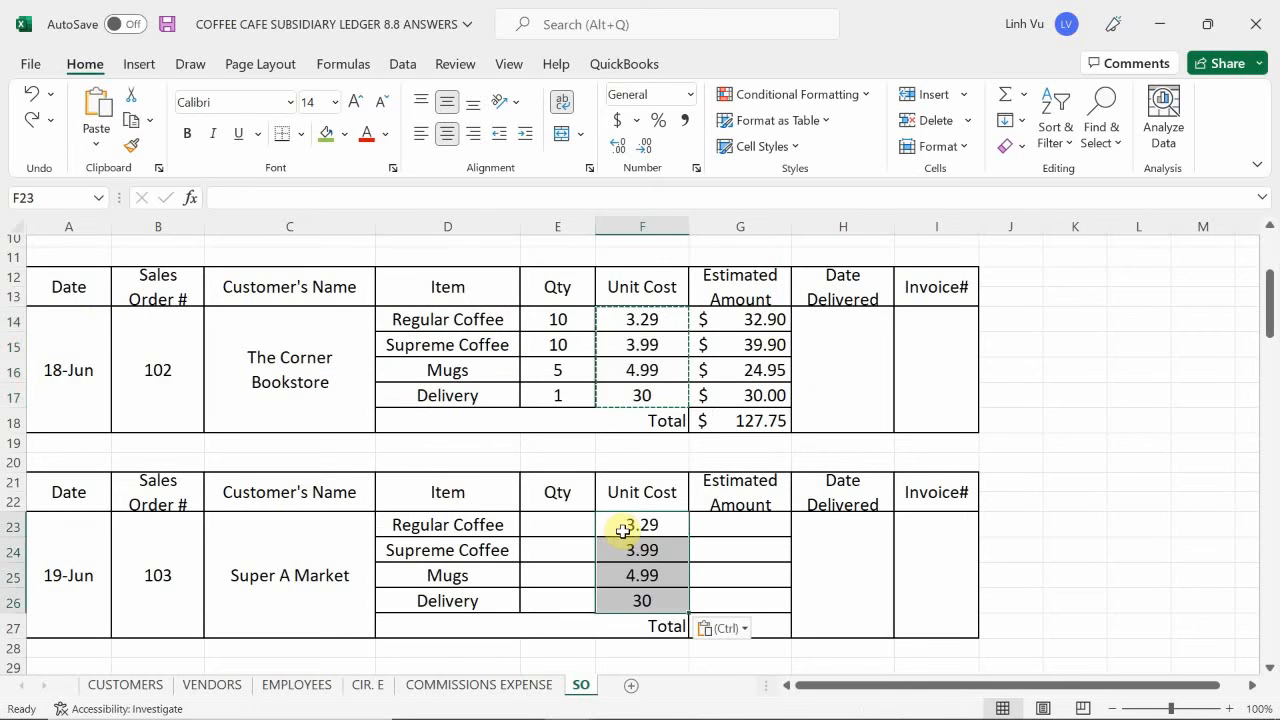
- Enter the Super A Market quantities in E23 to E26: Regular Coffee 50, Supreme Coffee 45, Mugs 25 and Delivery 1
{"action": "left_click", "coordinate": [562, 526]}
{"action": "type", "text": "50"}
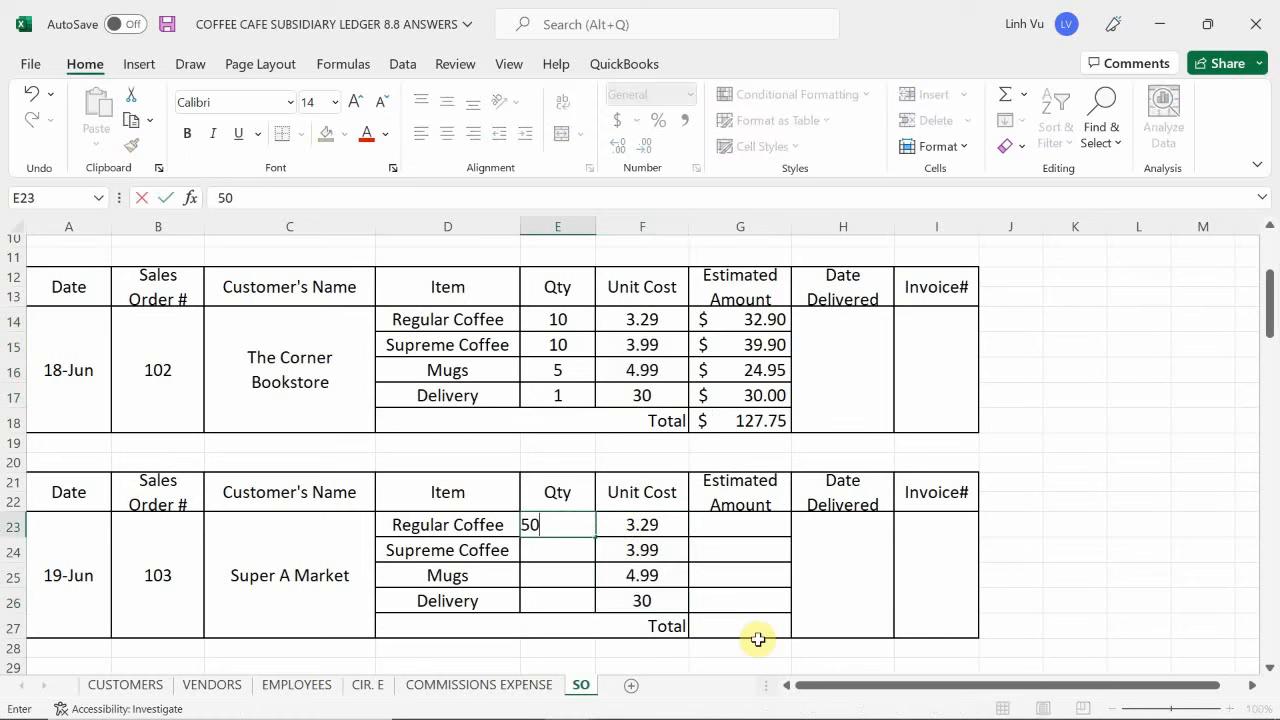
{"action": "key", "text": "Return"}
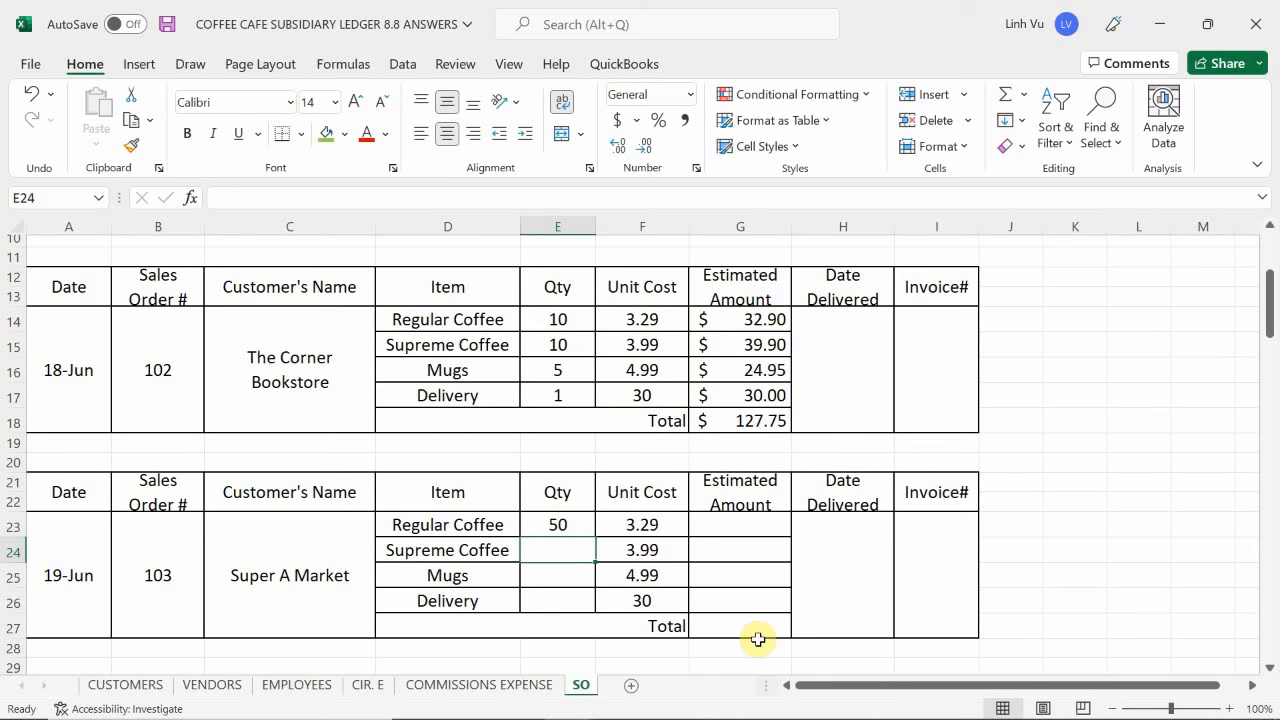
{"action": "type", "text": "45"}
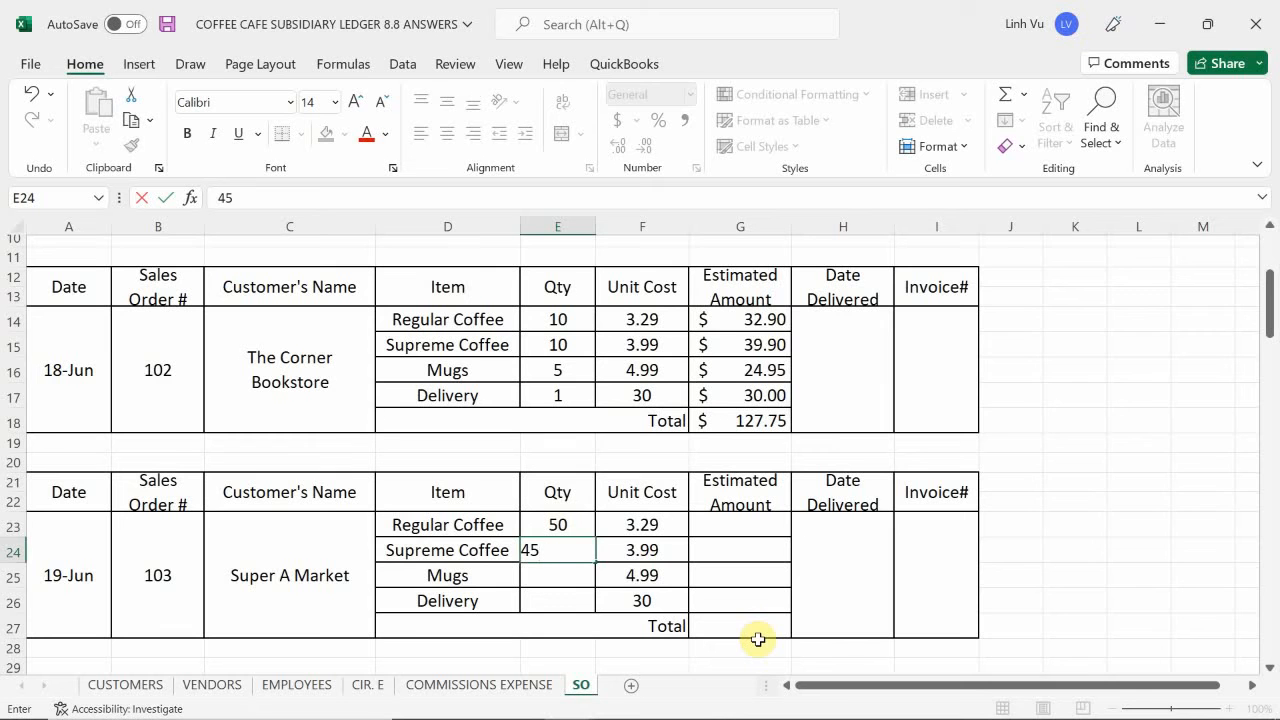
{"action": "key", "text": "Return"}
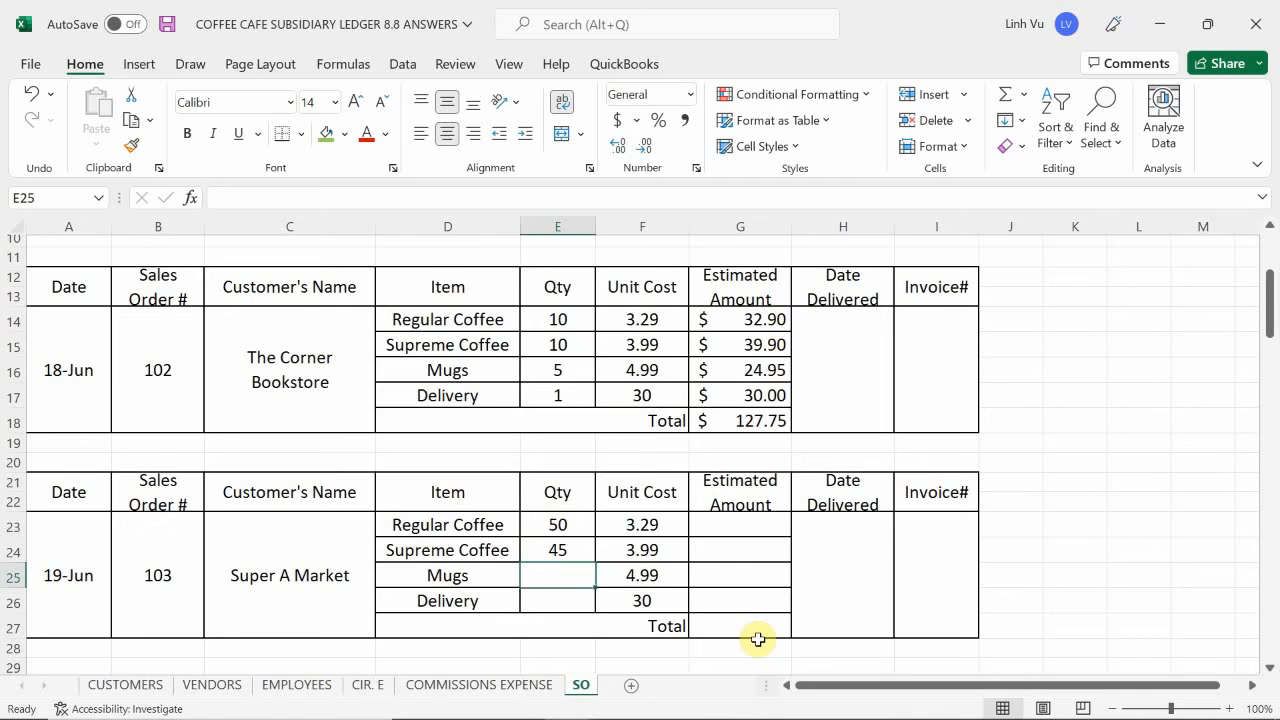
{"action": "type", "text": "25"}
{"action": "key", "text": "Return"}
{"action": "type", "text": "1"}
{"action": "key", "text": "Return"}
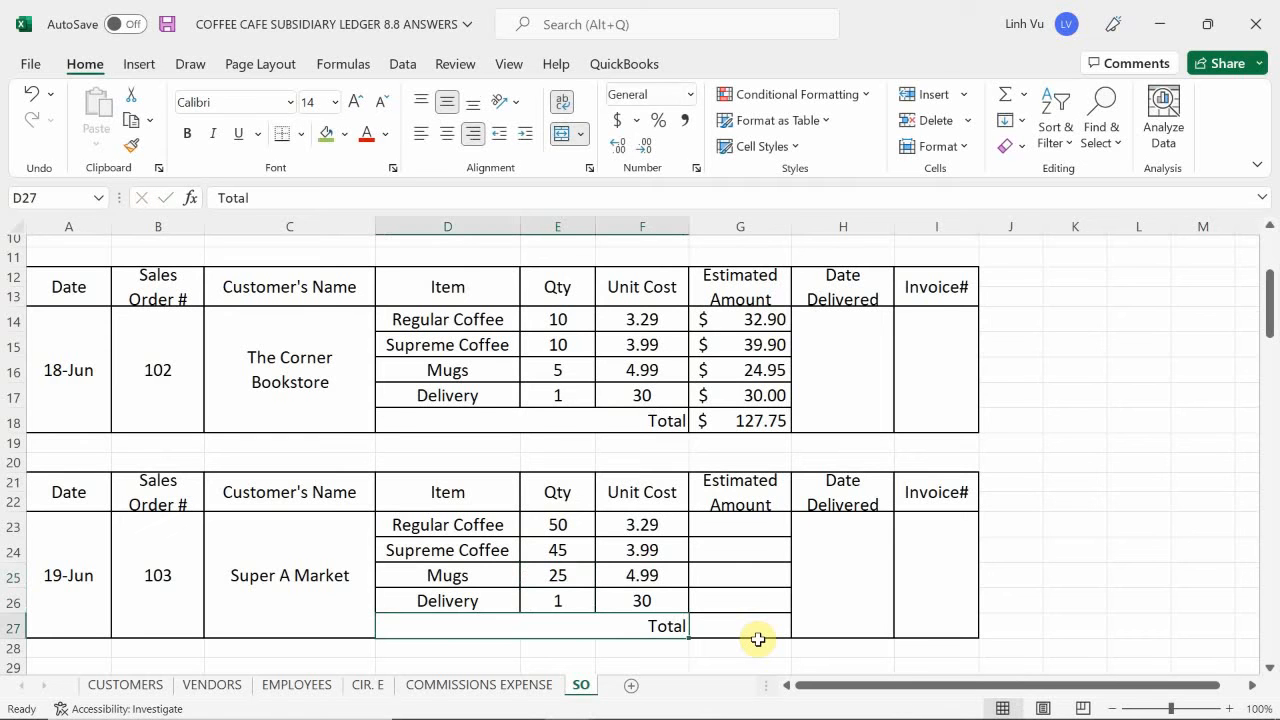
- Calculate the estimated amount in G23 as =E23*F23 and fill the formula down to G26
{"action": "key", "text": "Right"}
{"action": "key", "text": "Up"}
{"action": "key", "text": "Up"}
{"action": "key", "text": "Up"}
{"action": "key", "text": "Up"}
{"action": "type", "text": "="}
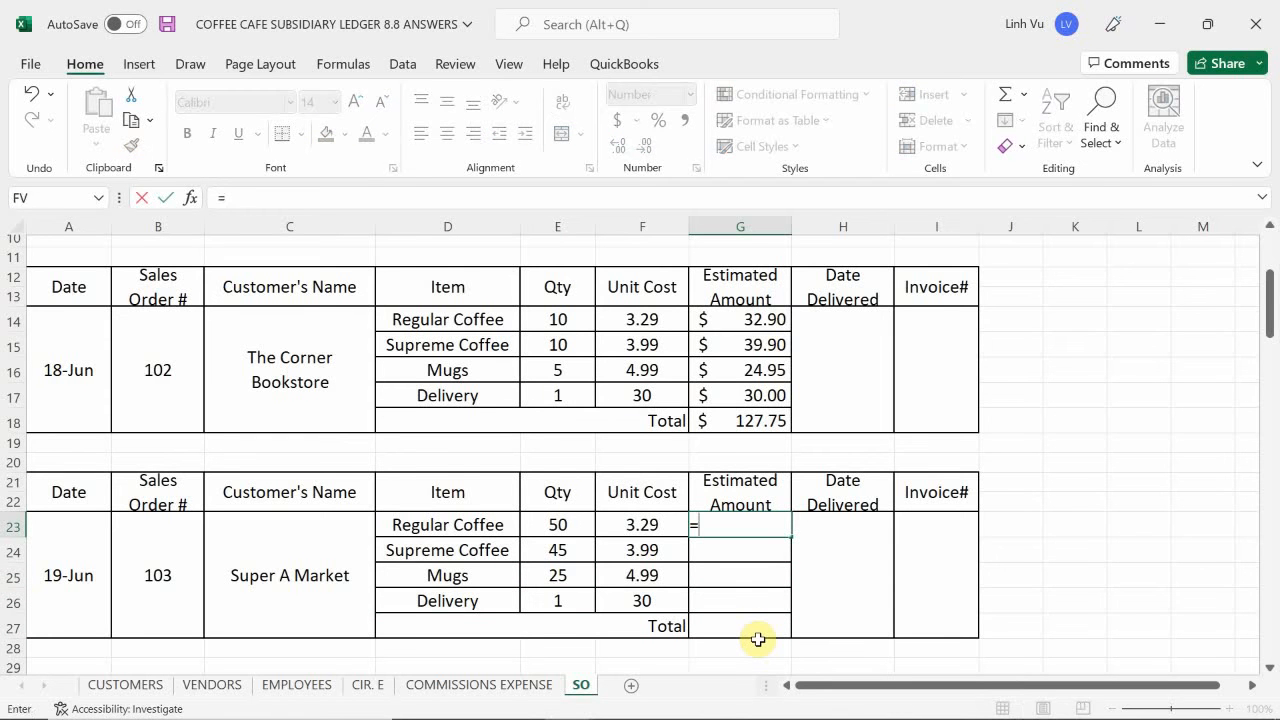
{"action": "key", "text": "Left"}
{"action": "key", "text": "Left"}
{"action": "type", "text": "*"}
{"action": "key", "text": "Left"}
{"action": "key", "text": "Return"}
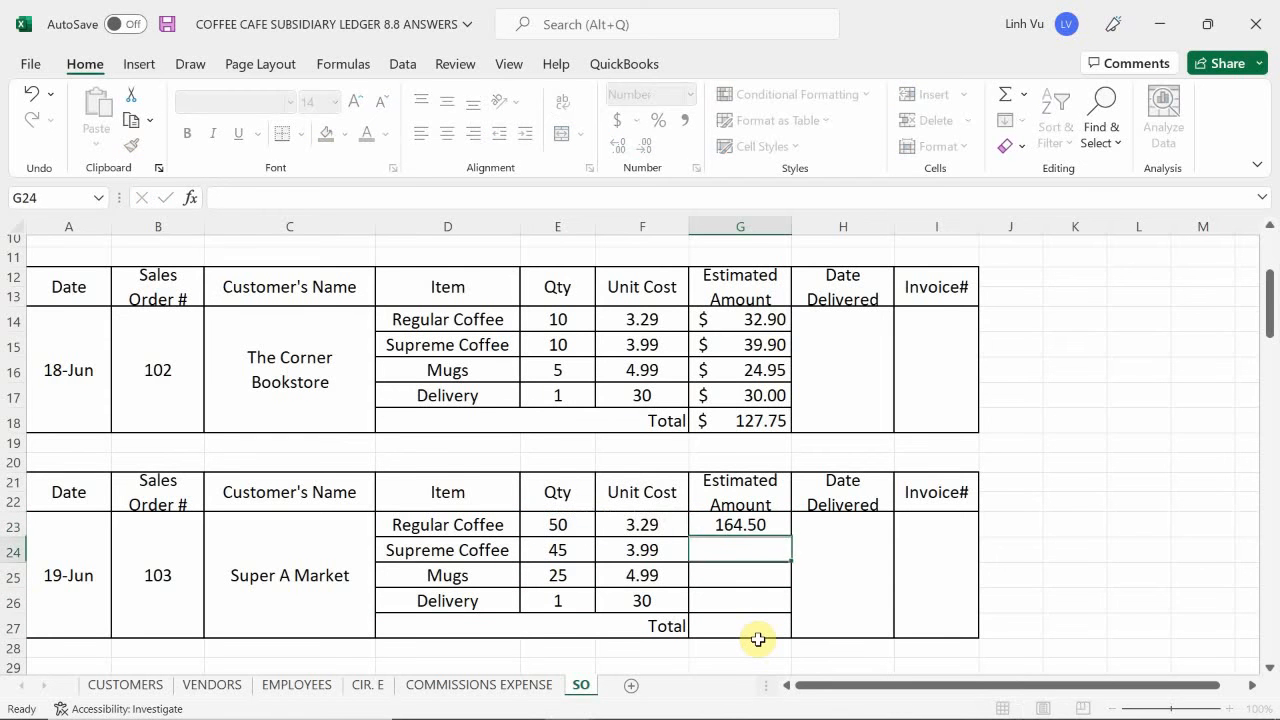
{"action": "left_click", "coordinate": [754, 533]}
{"action": "left_click_drag", "start_coordinate": [789, 537], "coordinate": [789, 605]}
- Total the 19 June order's estimated amounts in G27 with a SUM of G23:G26
{"action": "left_click", "coordinate": [744, 627]}
{"action": "type", "text": "="}
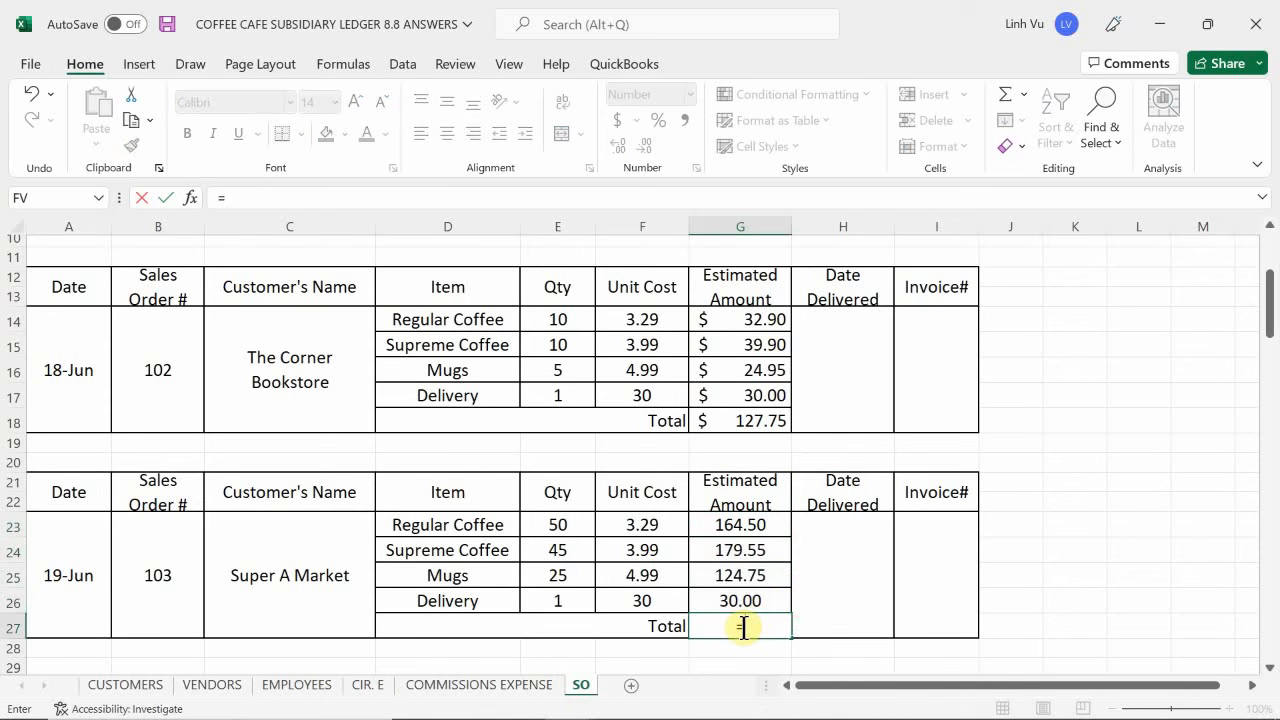
{"action": "type", "text": "sum("}
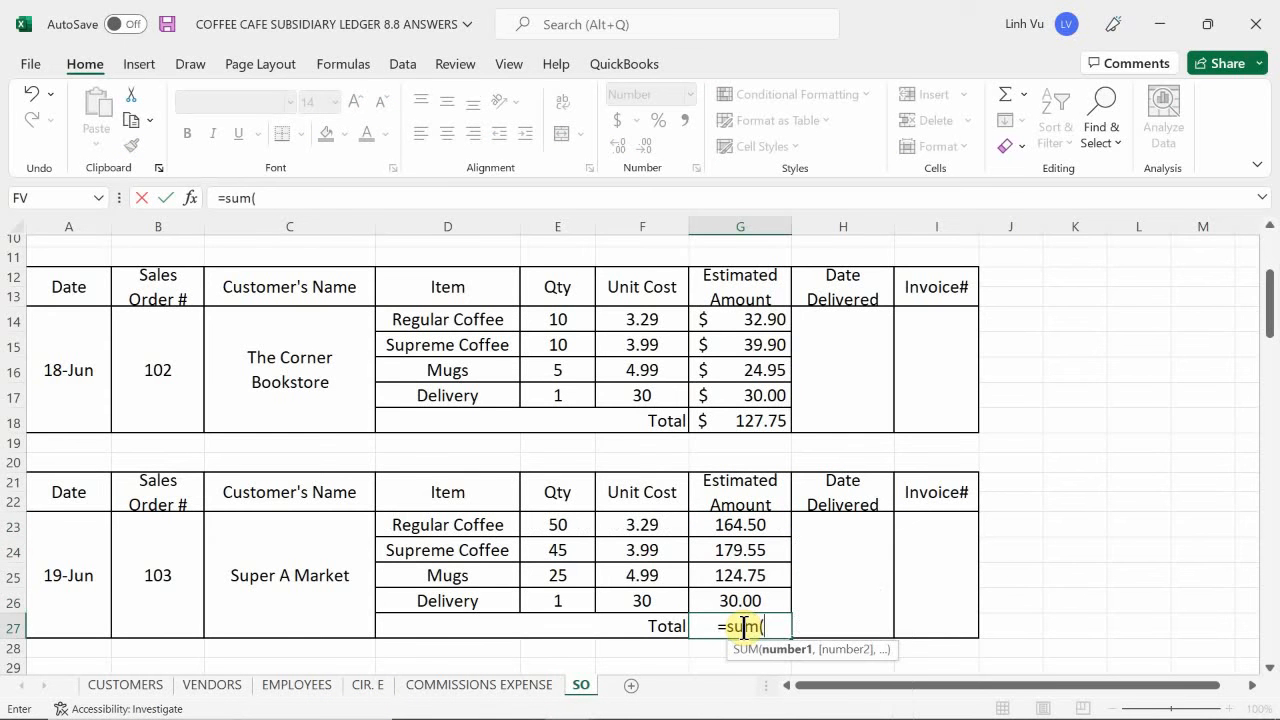
{"action": "key", "text": "Up"}
{"action": "key", "text": "shift+Up"}
{"action": "key", "text": "shift+Up"}
{"action": "key", "text": "shift+Up"}
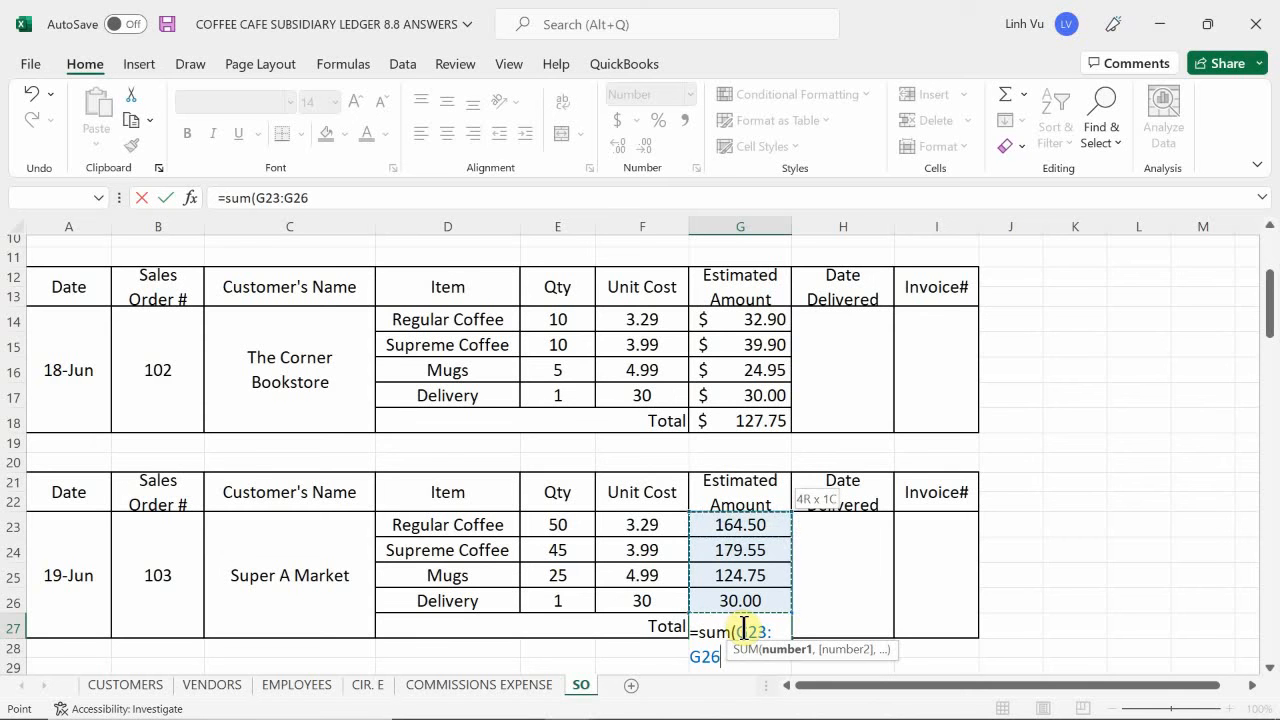
{"action": "key", "text": "Return"}
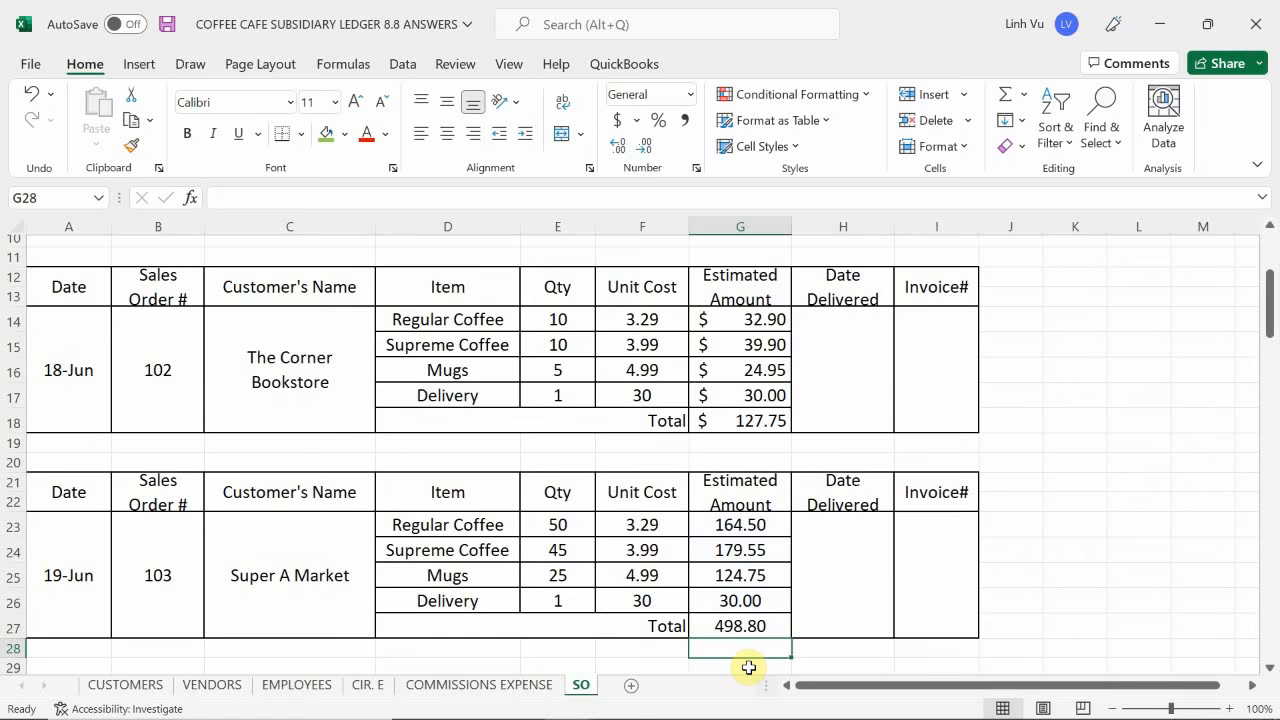
- Preview the Word instructions to check the Super "A" Market order's costs and estimated total due against the sales order
{"action": "mouse_move", "coordinate": [660, 712]}
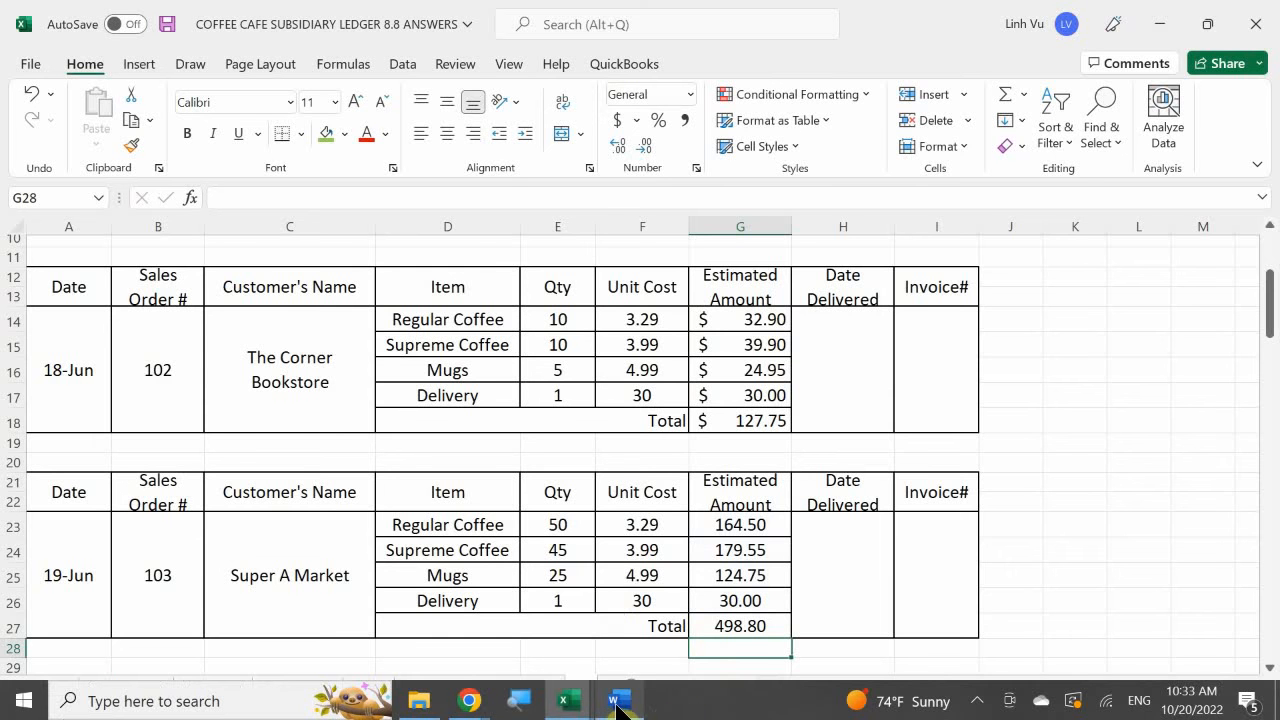
{"action": "mouse_move", "coordinate": [618, 708]}
{"action": "mouse_move", "coordinate": [596, 636]}
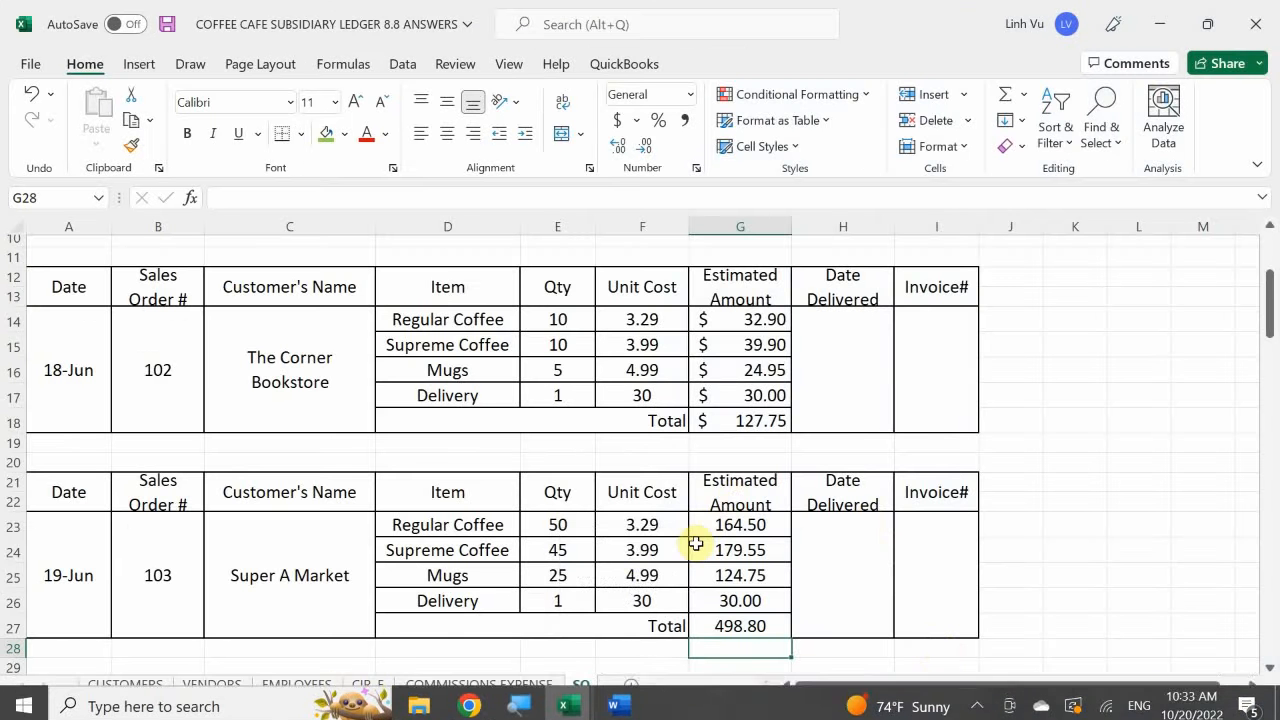
- Format the Super A Market estimated amounts and total in G23:G27 of the SO sheet with the Accounting number format
{"action": "left_click", "coordinate": [716, 544]}
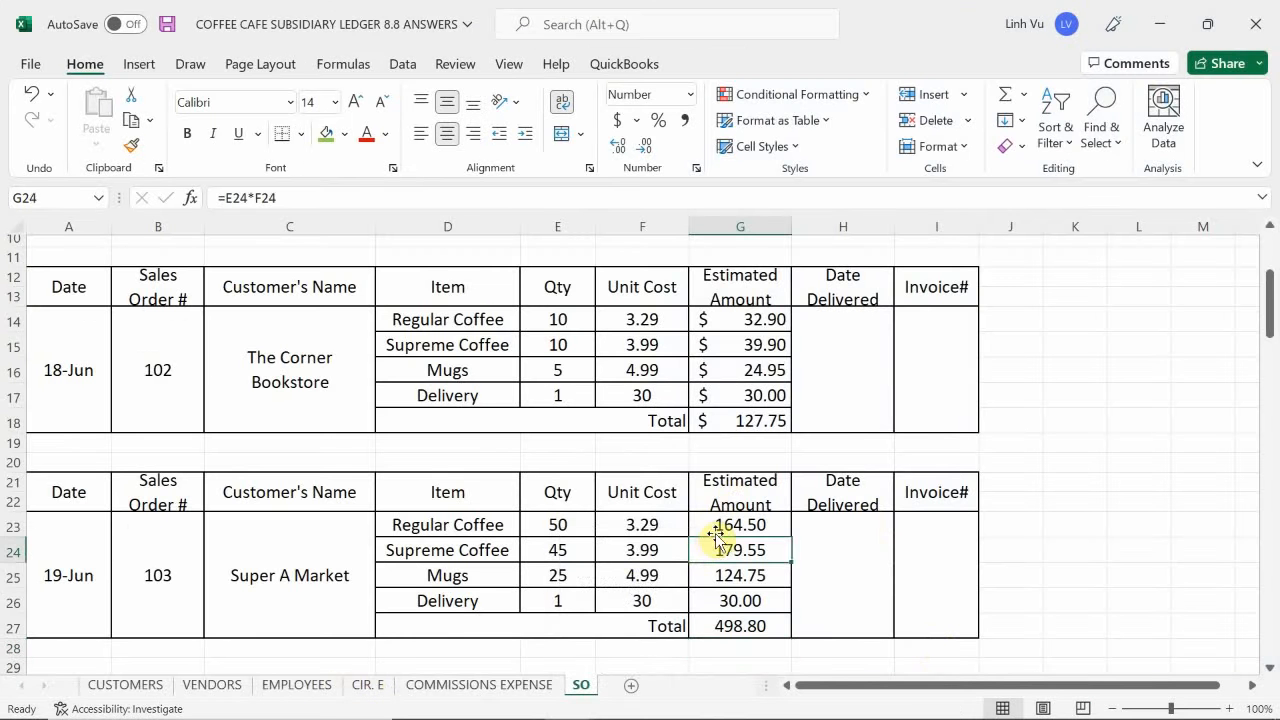
{"action": "left_click_drag", "start_coordinate": [716, 536], "coordinate": [737, 623]}
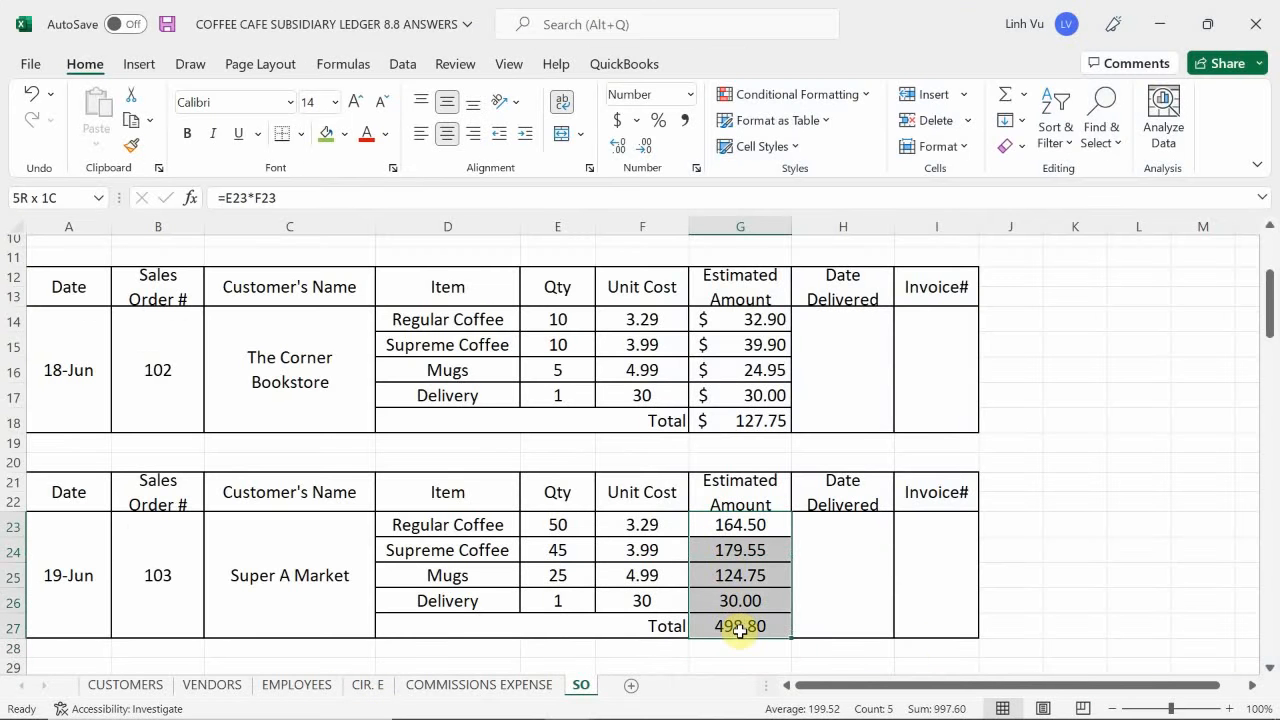
{"action": "left_click", "coordinate": [613, 122]}
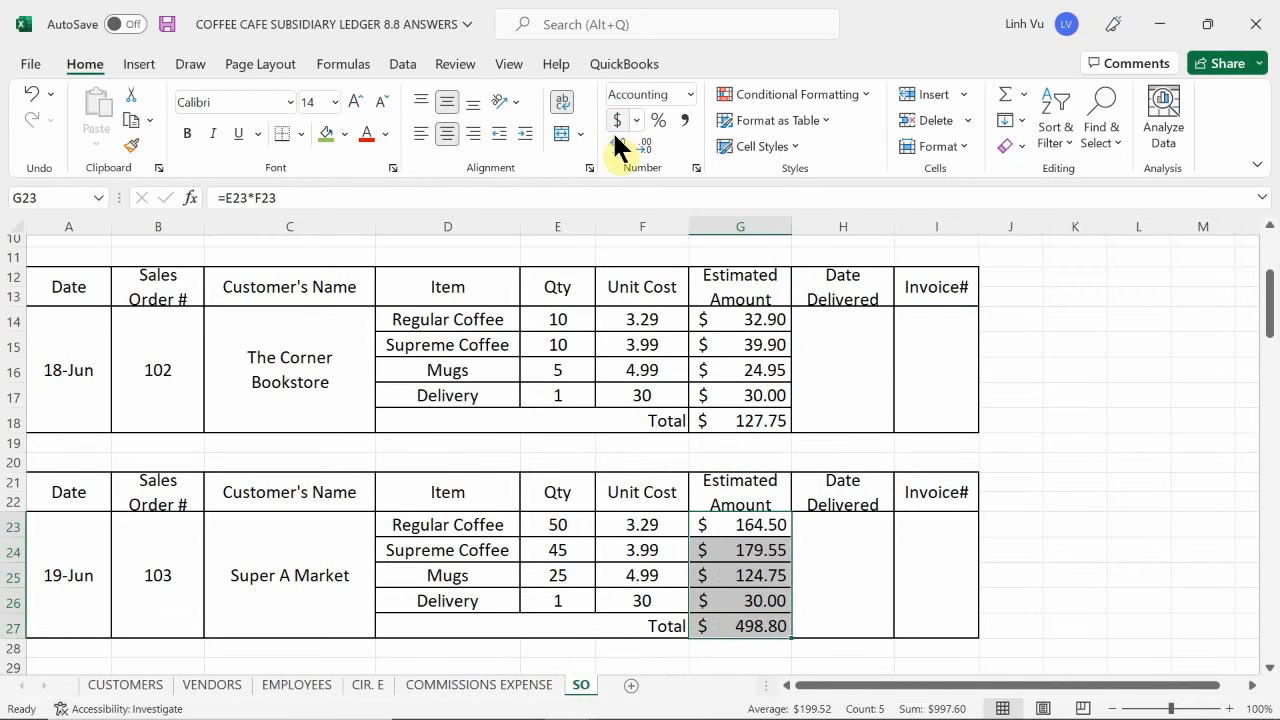
{"action": "left_click", "coordinate": [750, 572]}
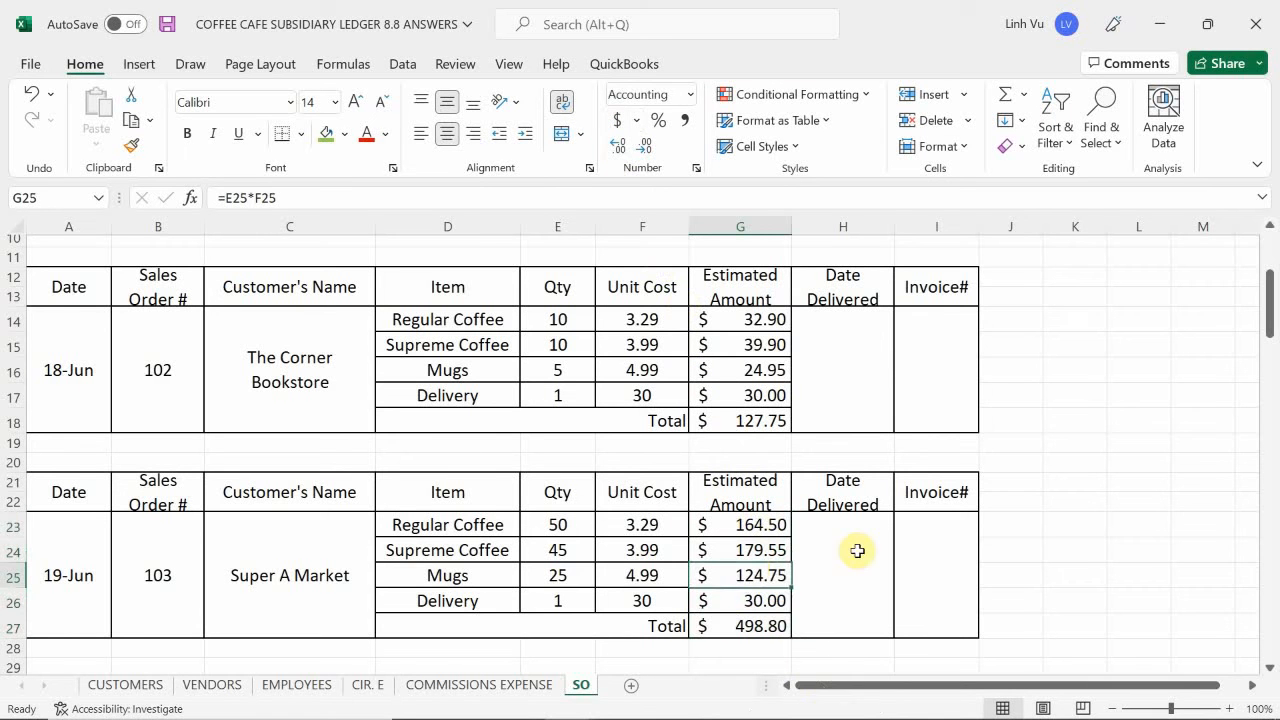
{"action": "left_click", "coordinate": [857, 551]}
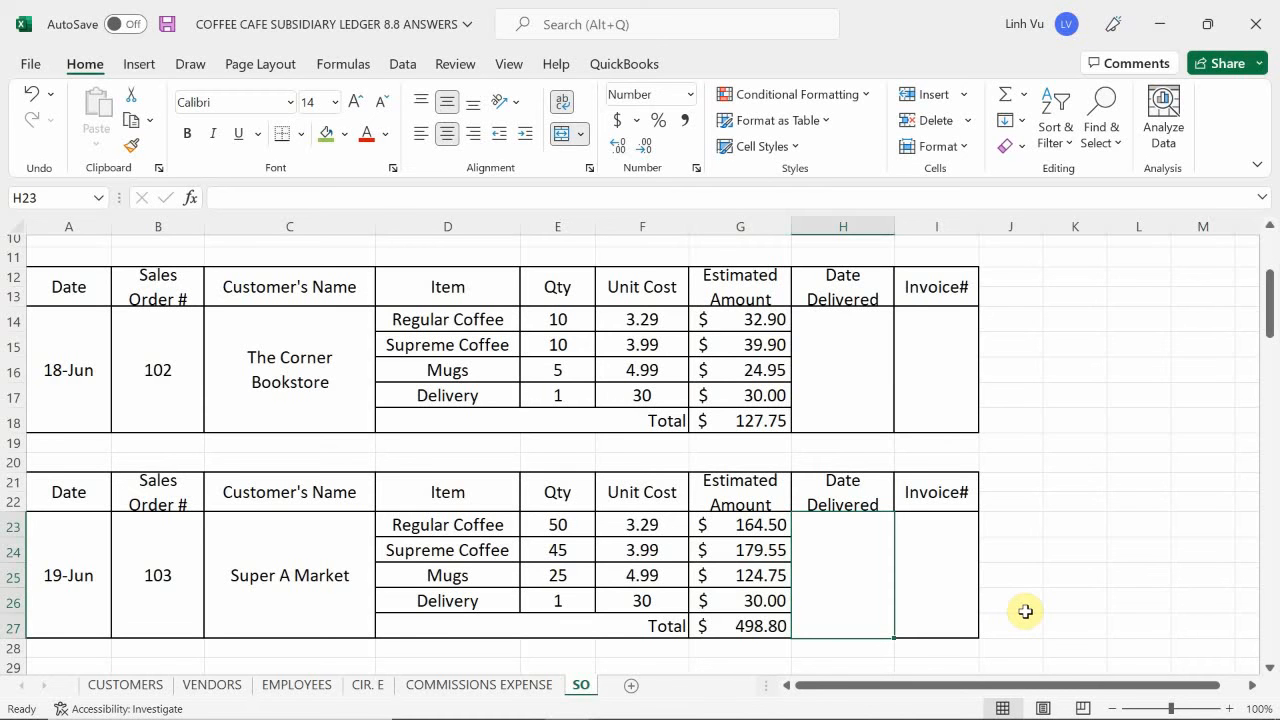
- Review the Grand Opening daily sales summary in the Word instructions, including quantities, sales, discount, sales tax and total
{"action": "mouse_move", "coordinate": [360, 712]}
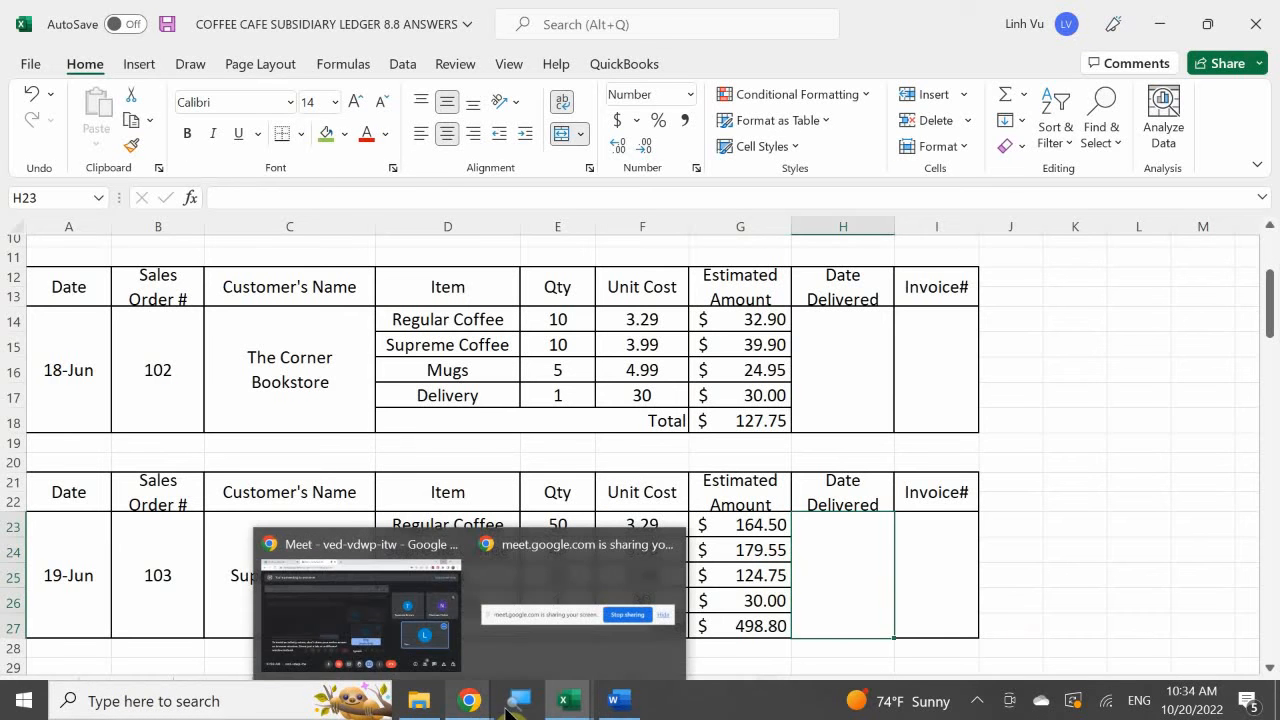
{"action": "mouse_move", "coordinate": [615, 712]}
{"action": "mouse_move", "coordinate": [564, 700]}
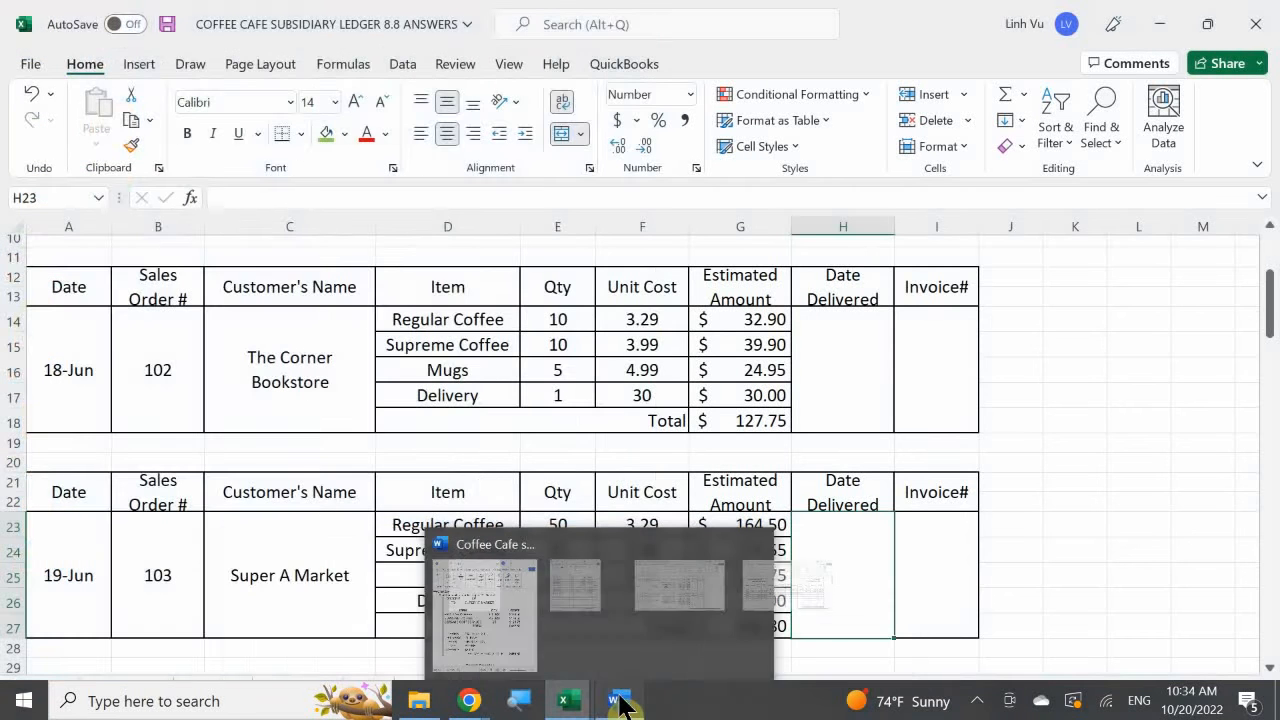
{"action": "left_click", "coordinate": [503, 595]}
{"action": "scroll", "coordinate": [461, 502], "scroll_direction": "down", "scroll_amount": 5}
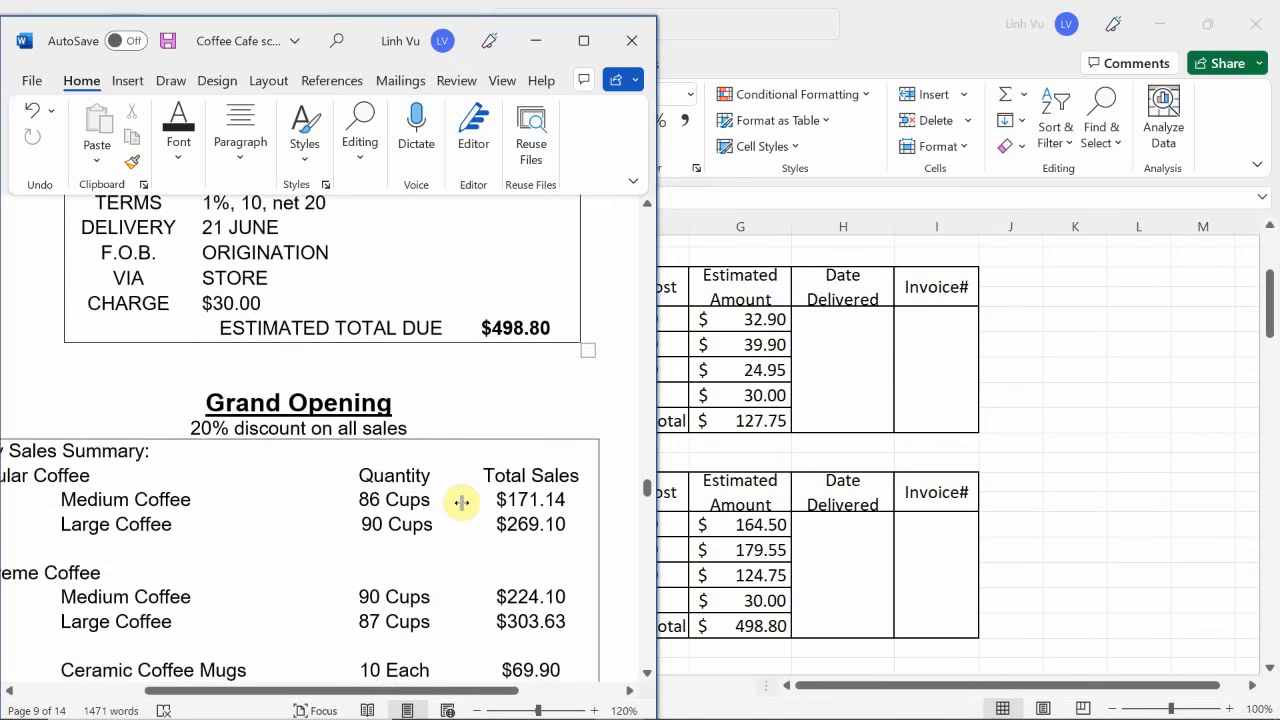
{"action": "scroll", "coordinate": [461, 502], "scroll_direction": "down", "scroll_amount": 2}
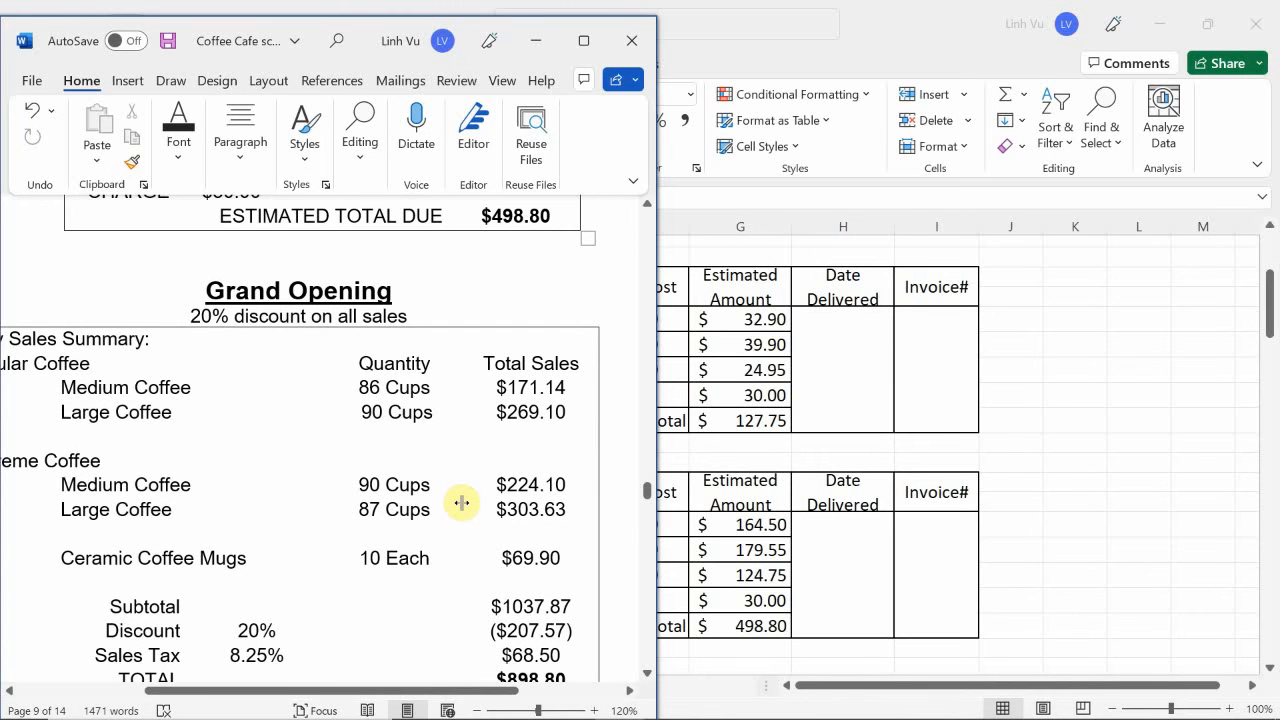
{"action": "scroll", "coordinate": [527, 512], "scroll_direction": "down", "scroll_amount": 1}
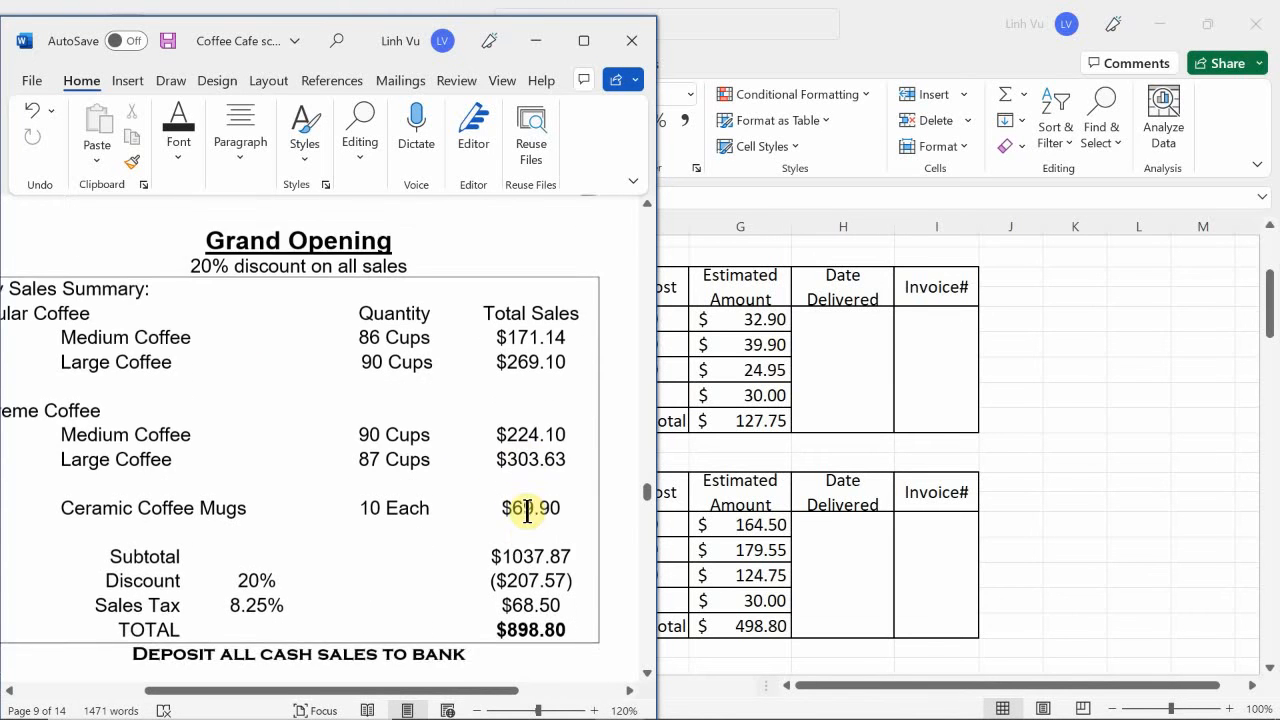
{"action": "scroll", "coordinate": [527, 512], "scroll_direction": "down", "scroll_amount": 1}
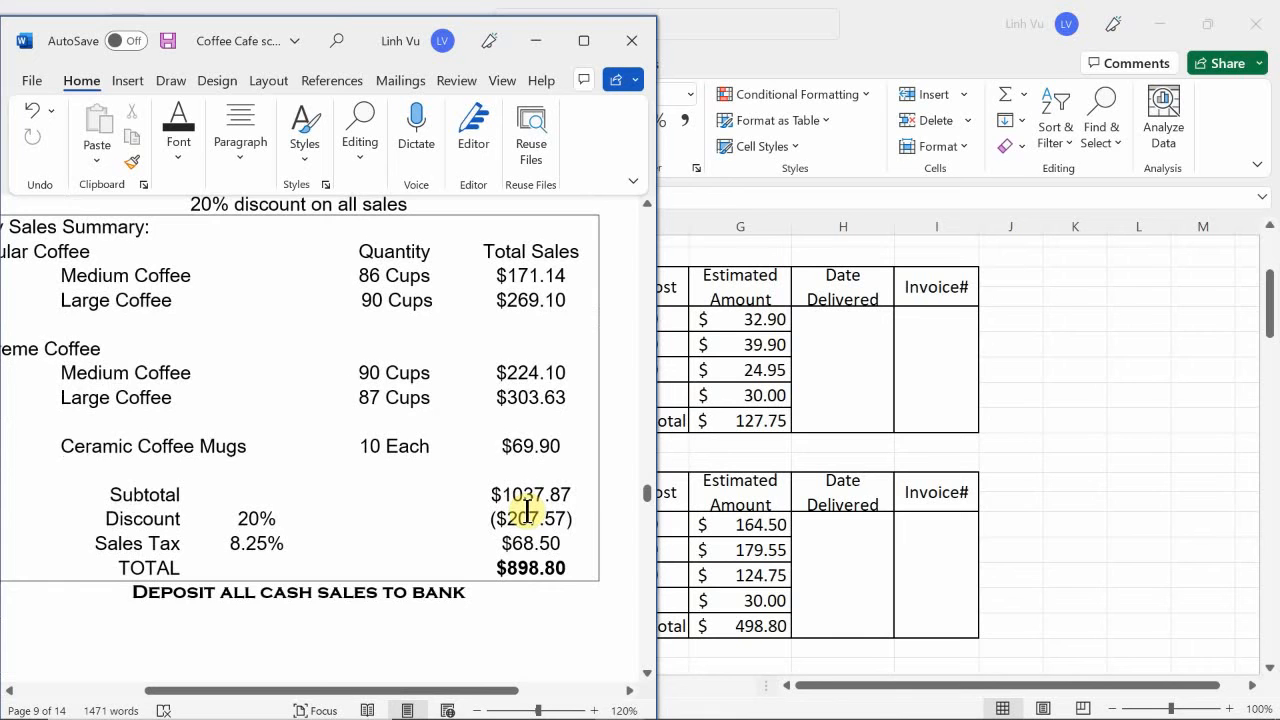
{"action": "scroll", "coordinate": [527, 512], "scroll_direction": "up", "scroll_amount": 1}
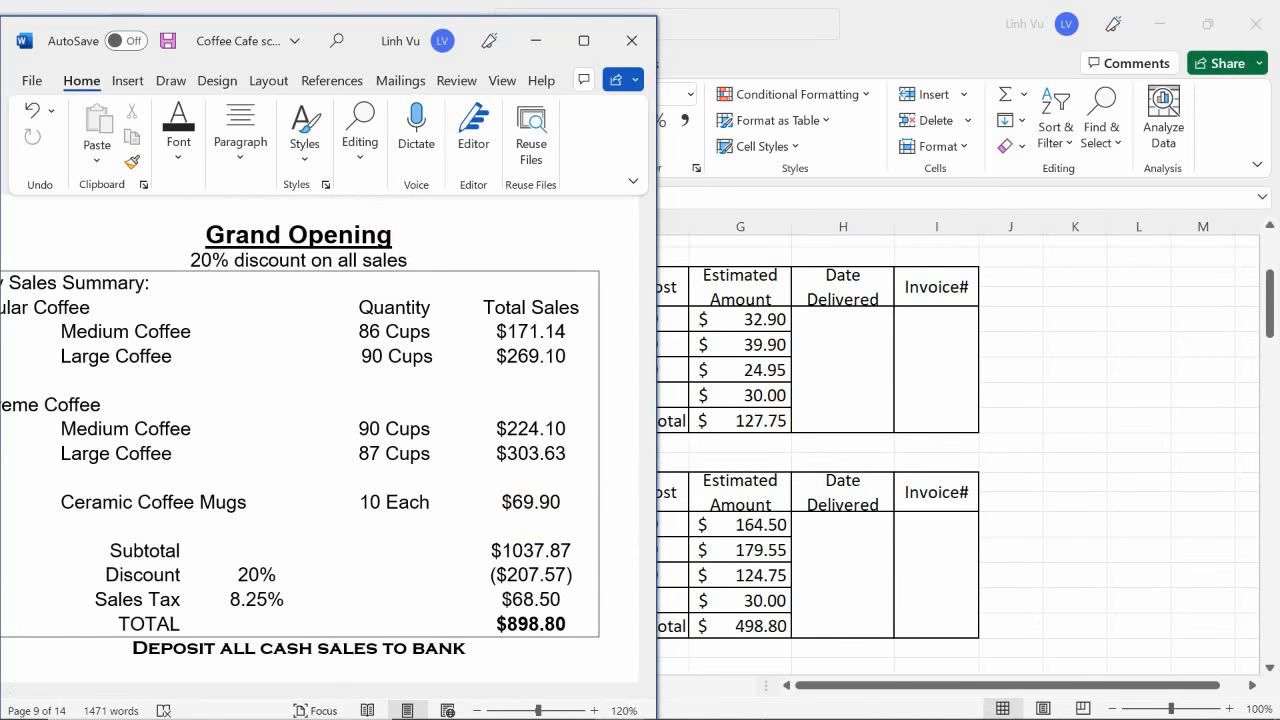
- Switch to the general journal workbook and copy the descriptions and PR codes of both 18 June entries, B257:C271
{"action": "mouse_move", "coordinate": [600, 707]}
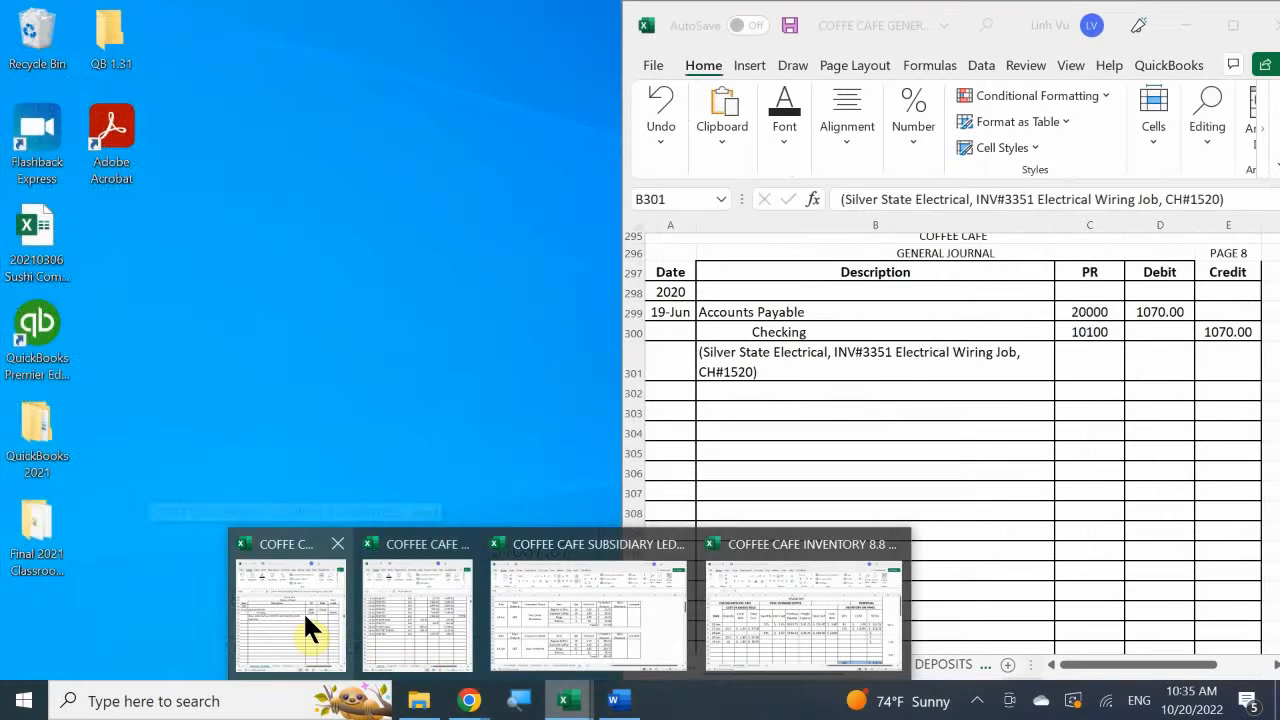
{"action": "left_click", "coordinate": [305, 616]}
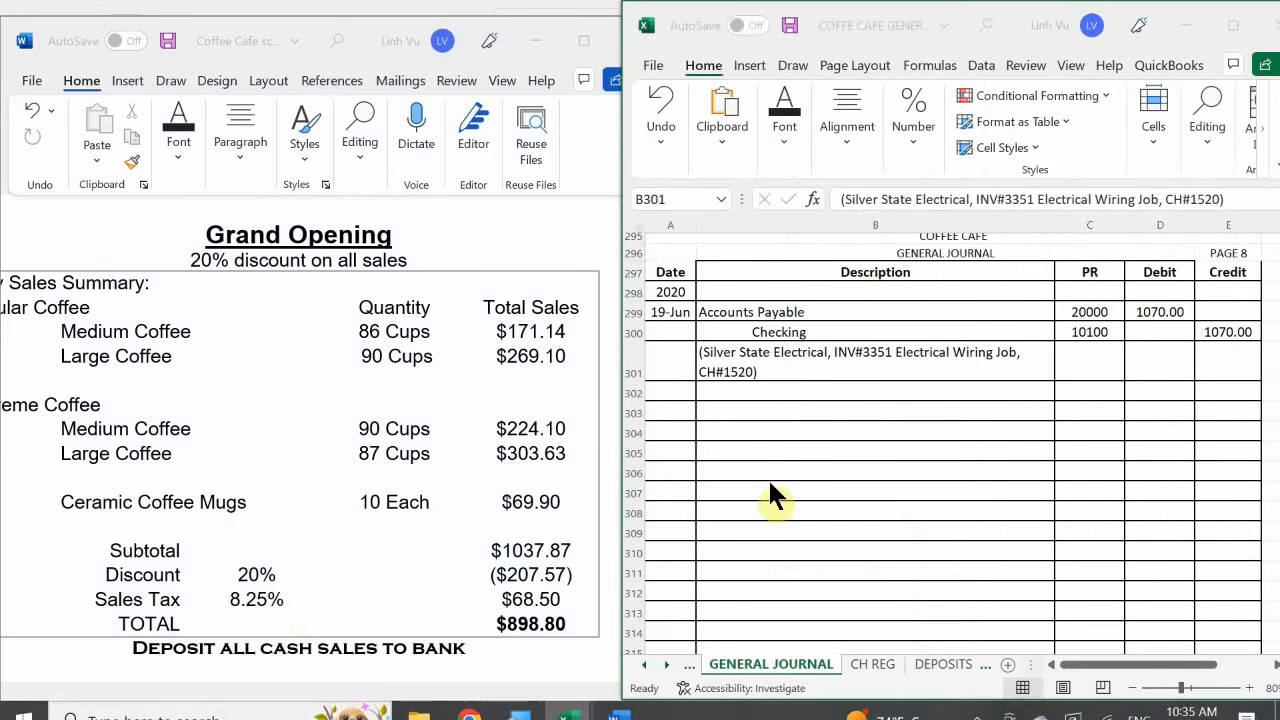
{"action": "left_click", "coordinate": [768, 450]}
{"action": "scroll", "coordinate": [768, 450], "scroll_direction": "down", "scroll_amount": 1}
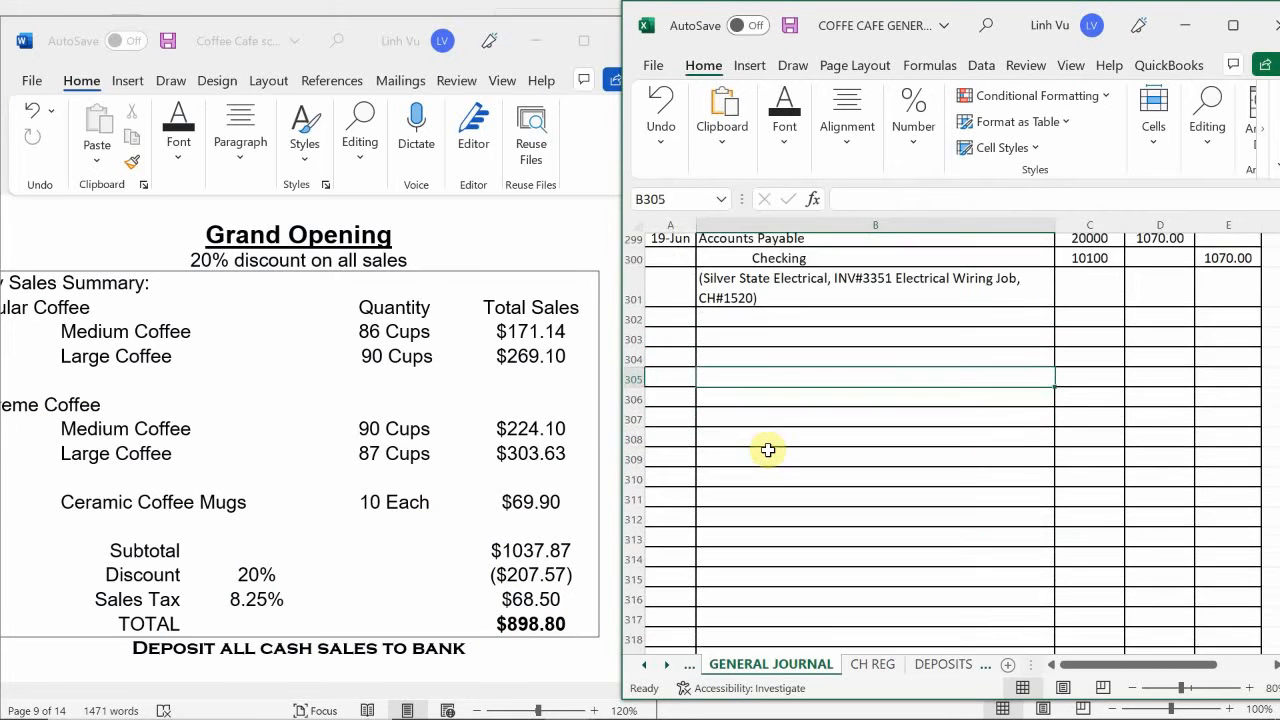
{"action": "scroll", "coordinate": [768, 450], "scroll_direction": "up", "scroll_amount": 2}
{"action": "scroll", "coordinate": [768, 450], "scroll_direction": "up", "scroll_amount": 10}
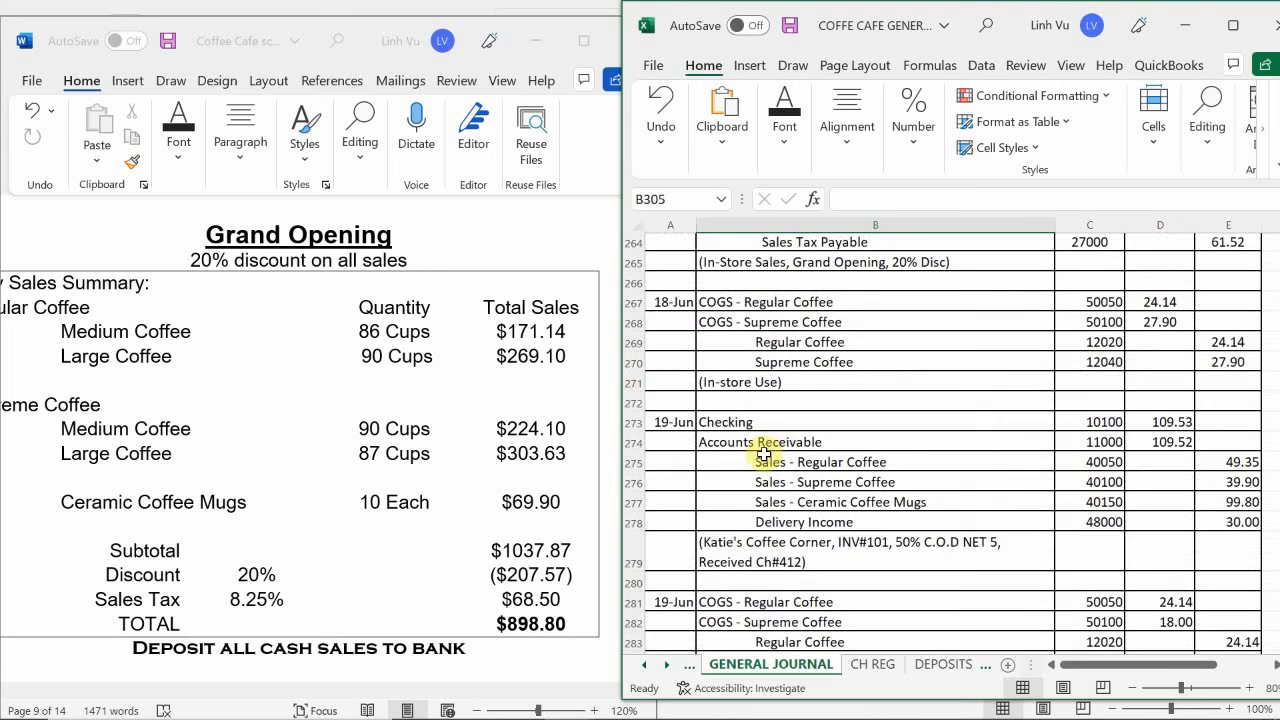
{"action": "scroll", "coordinate": [764, 455], "scroll_direction": "up", "scroll_amount": 4}
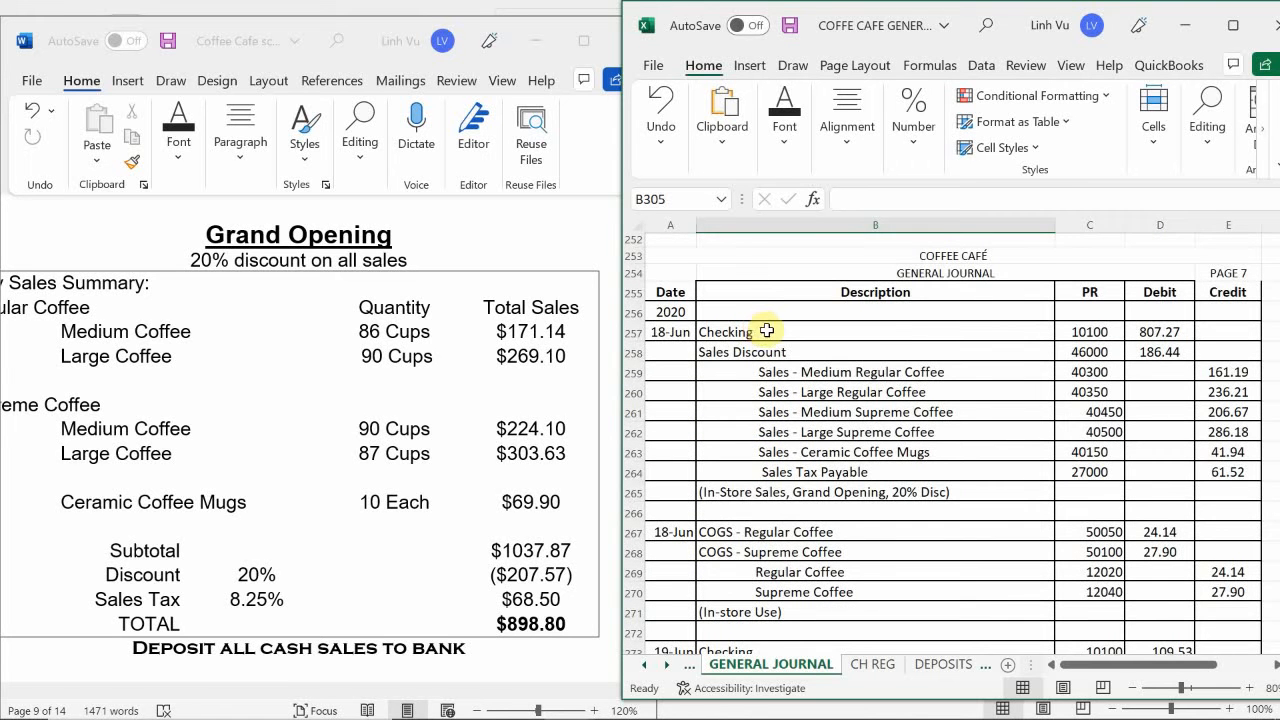
{"action": "scroll", "coordinate": [768, 333], "scroll_direction": "down", "scroll_amount": 1}
{"action": "left_click", "coordinate": [782, 287]}
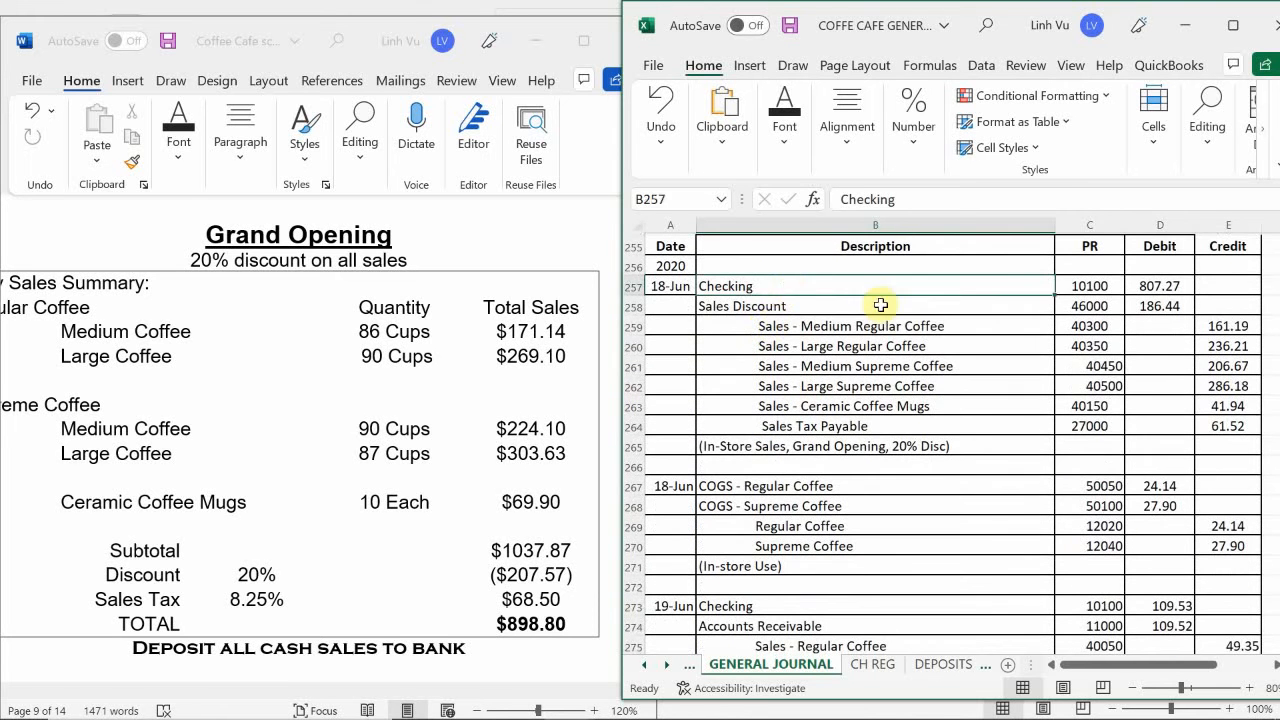
{"action": "left_click_drag", "start_coordinate": [880, 305], "coordinate": [1097, 563]}
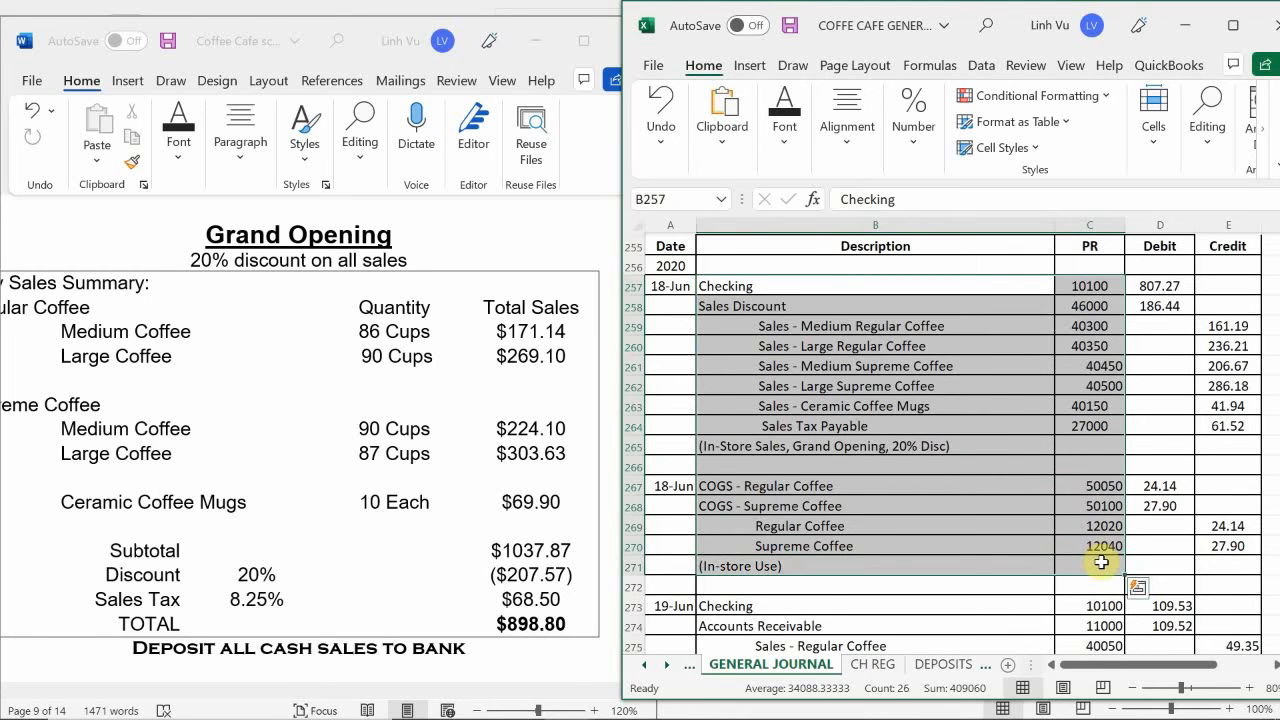
{"action": "key", "text": "ctrl+c"}
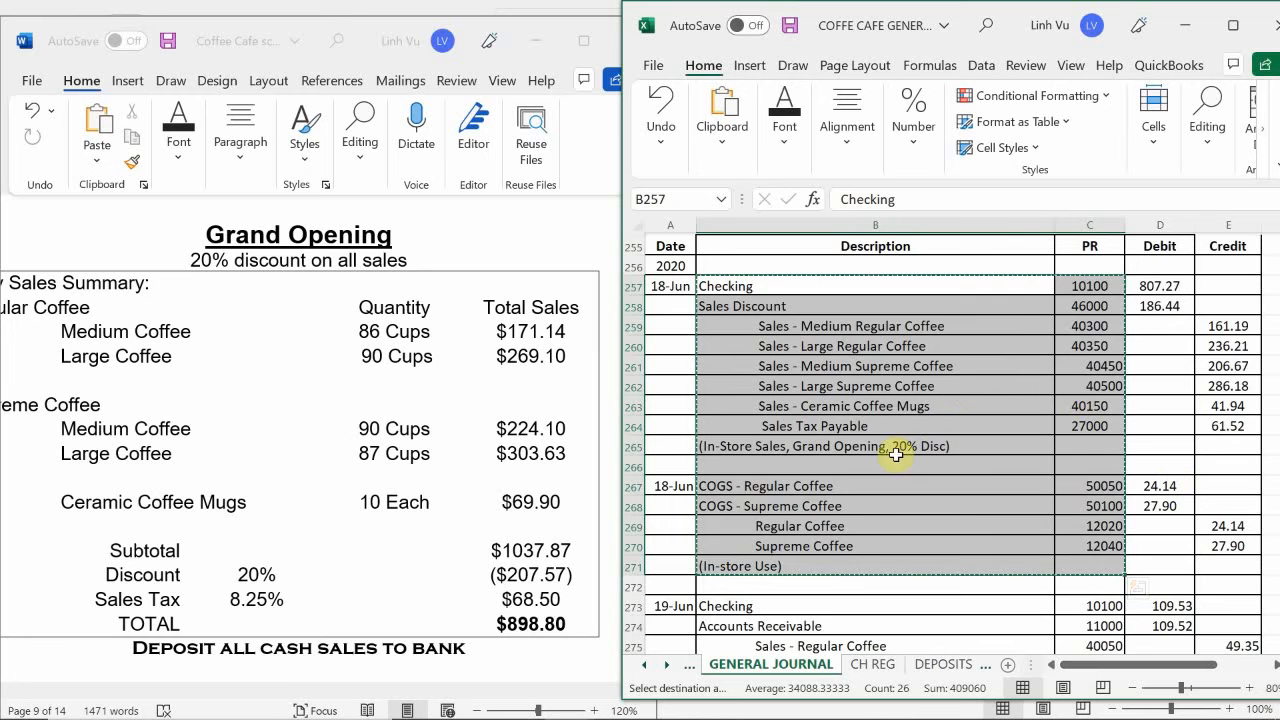
- Paste the copied entry lines at B303 on page 8 of the general journal, below the Silver State Electrical entry
{"action": "scroll", "coordinate": [736, 415], "scroll_direction": "down", "scroll_amount": 8}
{"action": "scroll", "coordinate": [730, 410], "scroll_direction": "down", "scroll_amount": 10}
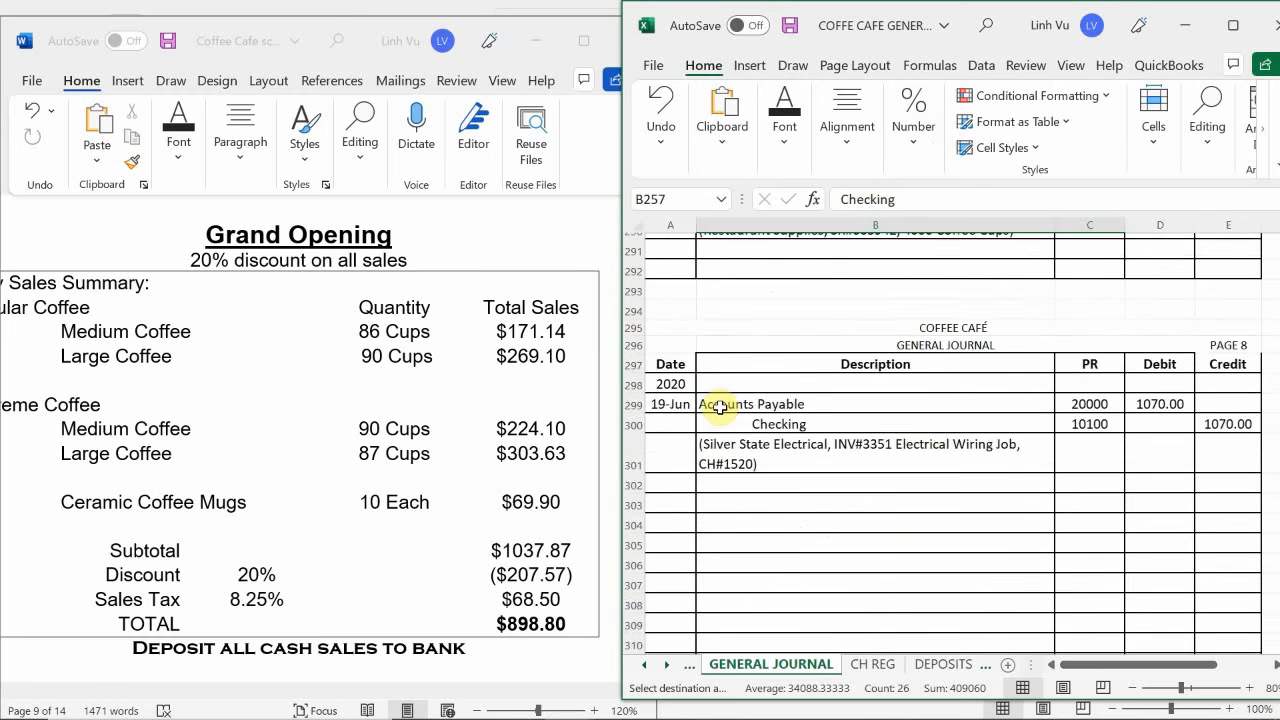
{"action": "scroll", "coordinate": [725, 407], "scroll_direction": "up", "scroll_amount": 5}
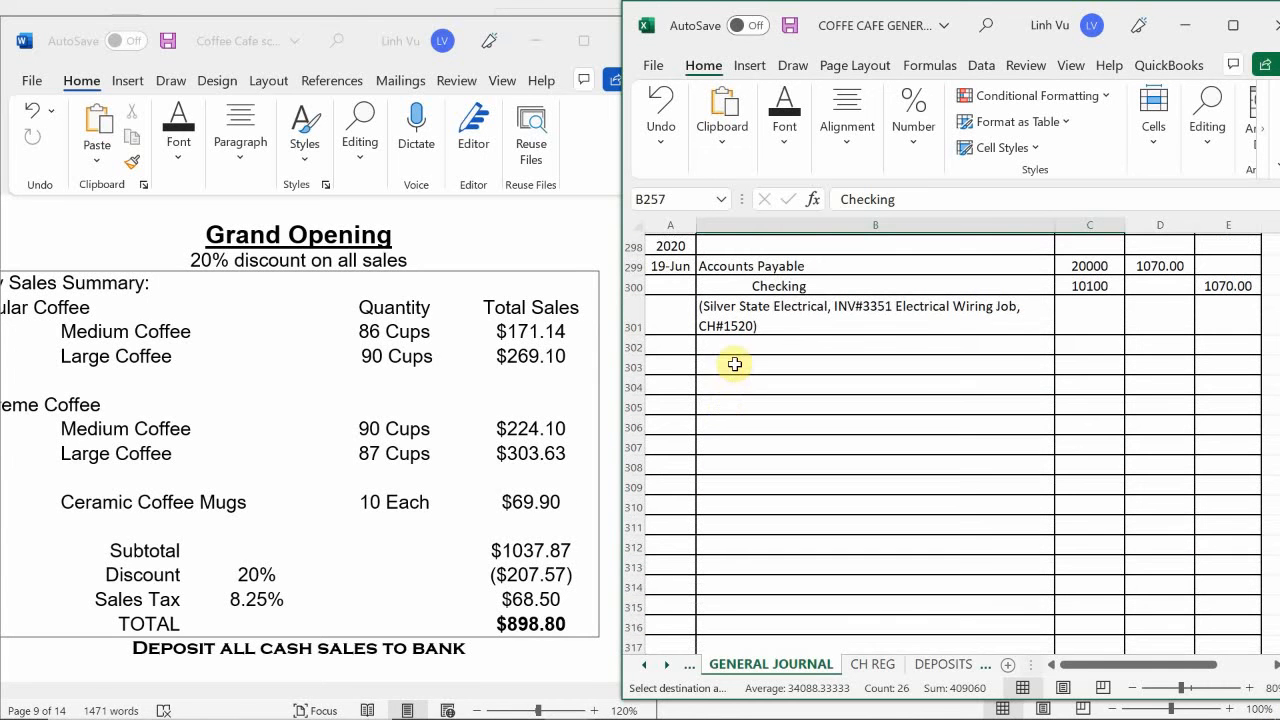
{"action": "left_click", "coordinate": [728, 366]}
{"action": "key", "text": "ctrl+v"}
- Date the pasted in-store sales entry 6/19 in A303
{"action": "left_click", "coordinate": [656, 363]}
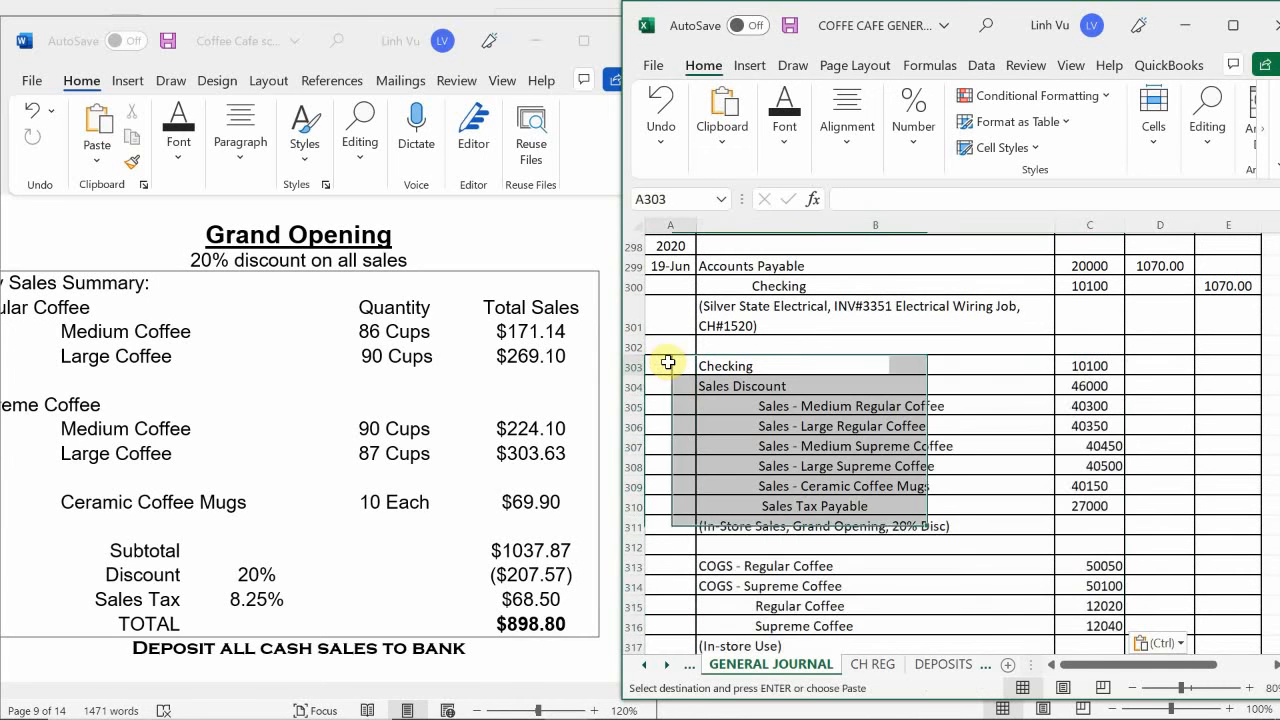
{"action": "type", "text": "6/19"}
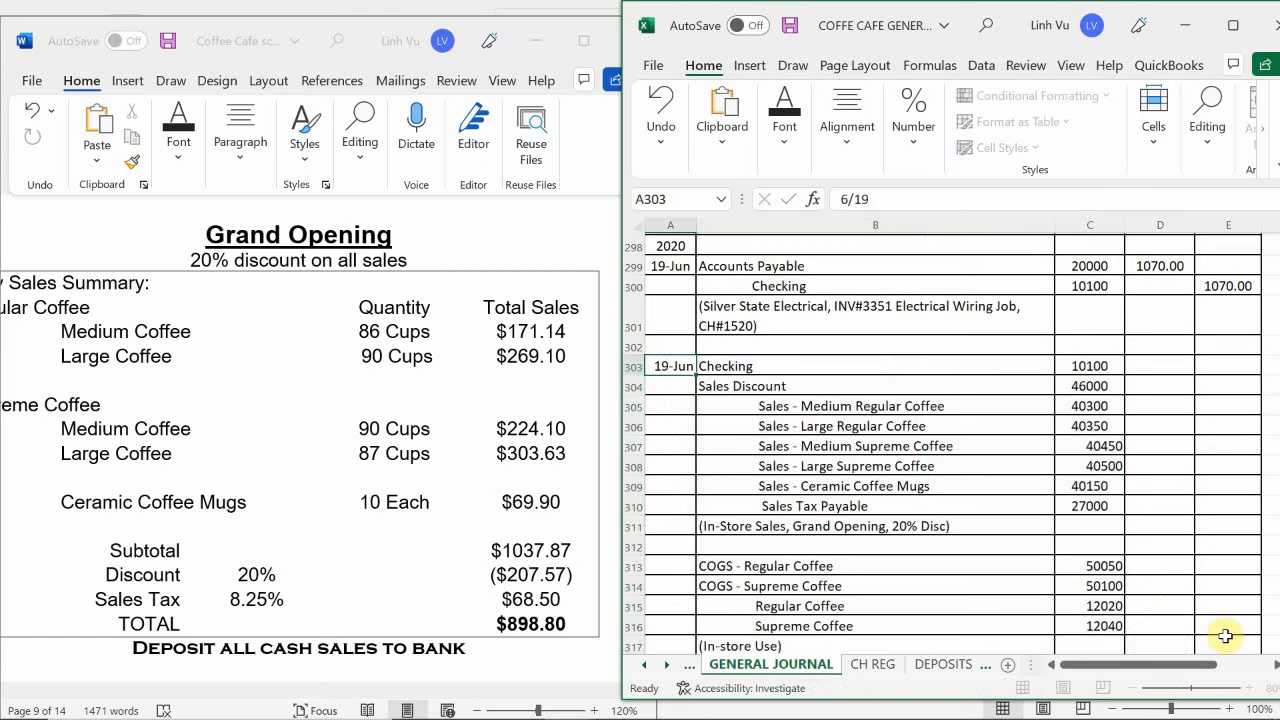
{"action": "key", "text": "Return"}
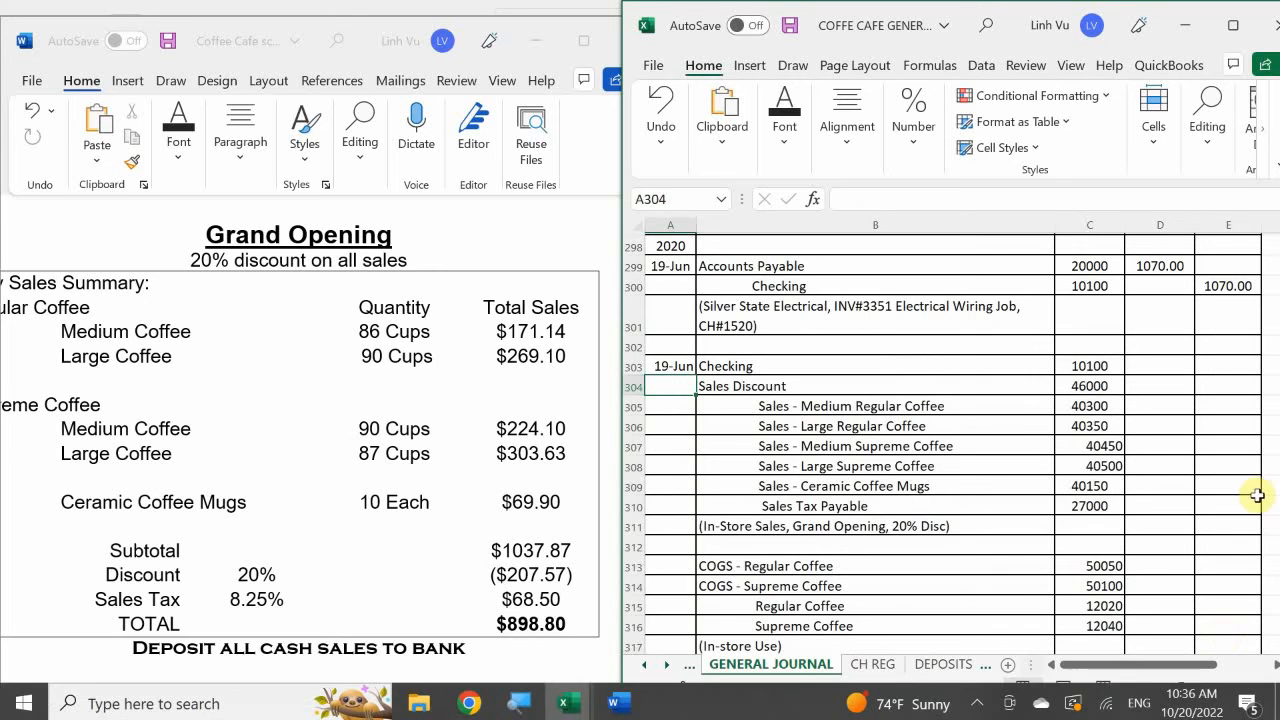
- Enter the in-store sales entry's debits: 898.80 for Checking in D303 and 207.57 for Sales Discount in D304
{"action": "left_click", "coordinate": [1145, 373]}
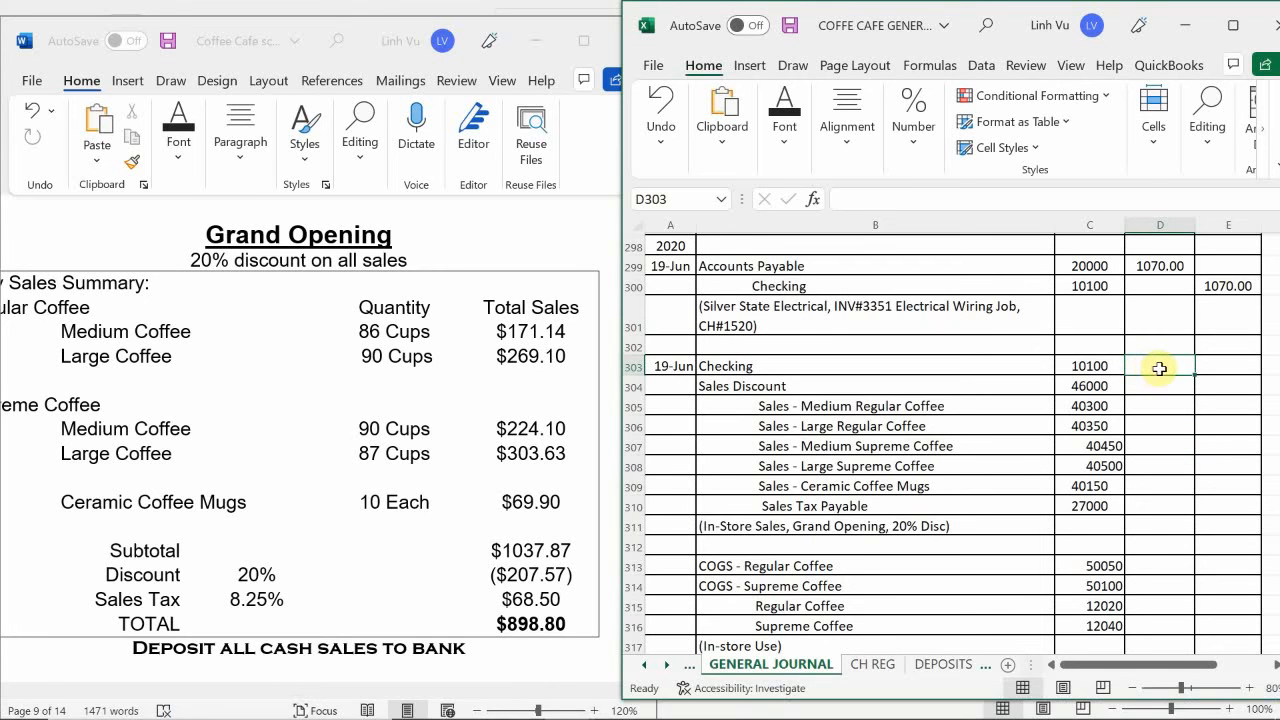
{"action": "type", "text": "898."}
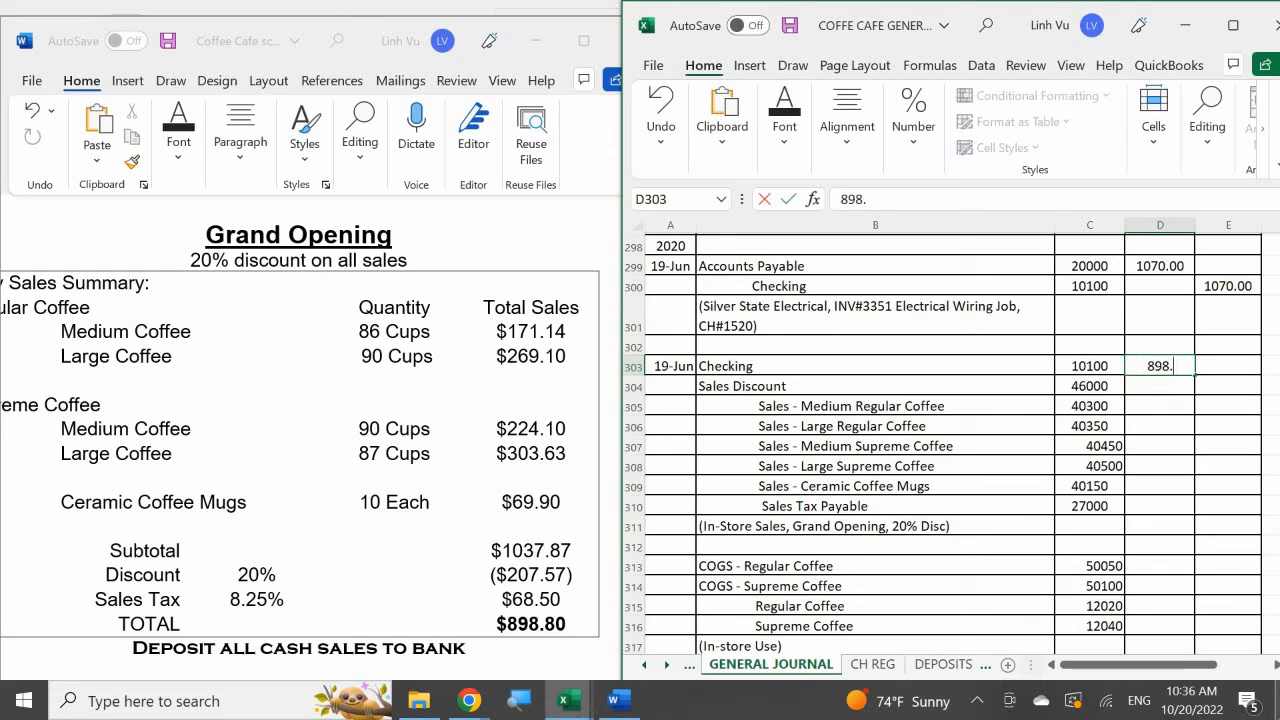
{"action": "type", "text": "80"}
{"action": "key", "text": "Return"}
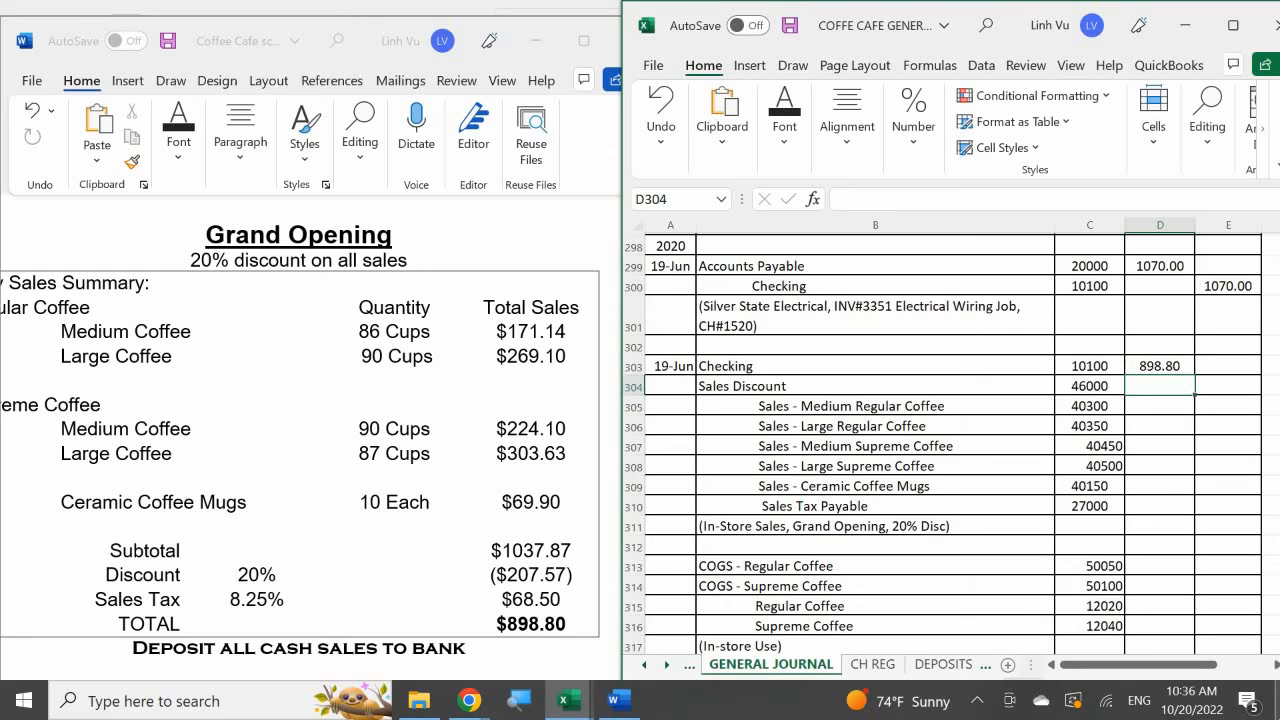
{"action": "type", "text": "207.57"}
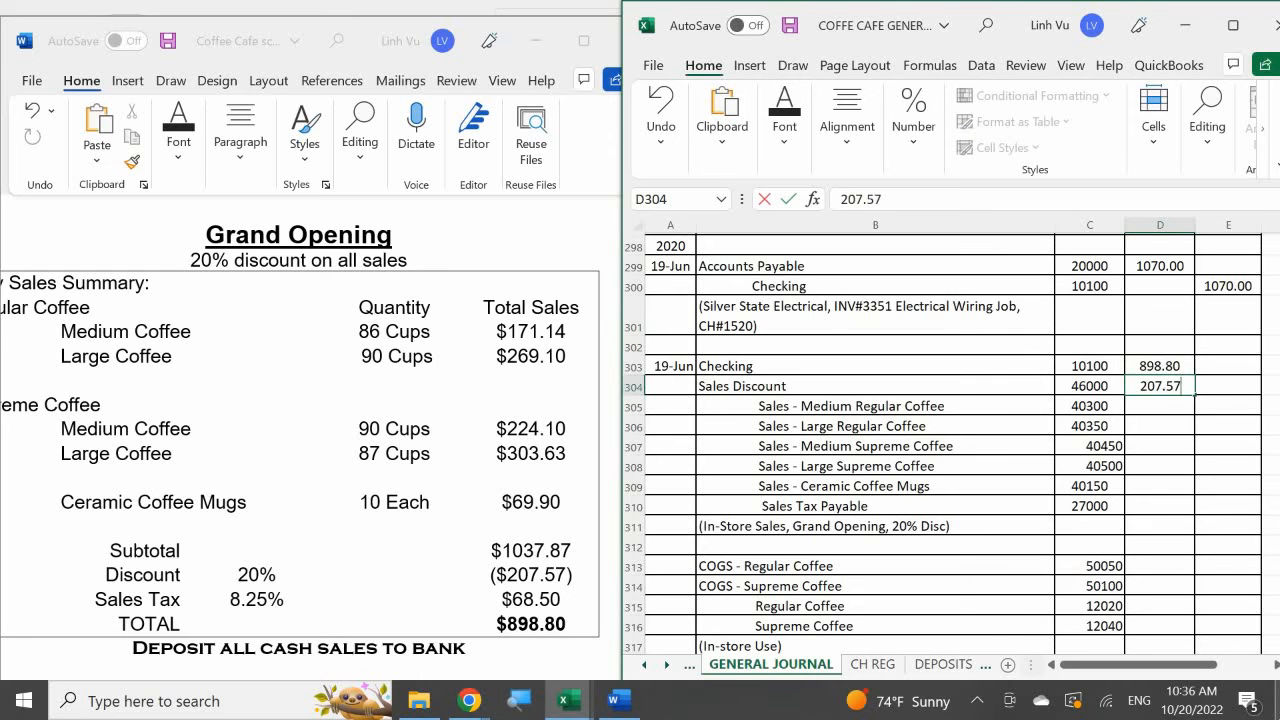
{"action": "key", "text": "Return"}
- Enter the Sales Tax Payable credit of 68.50 in E310
{"action": "key", "text": "Right"}
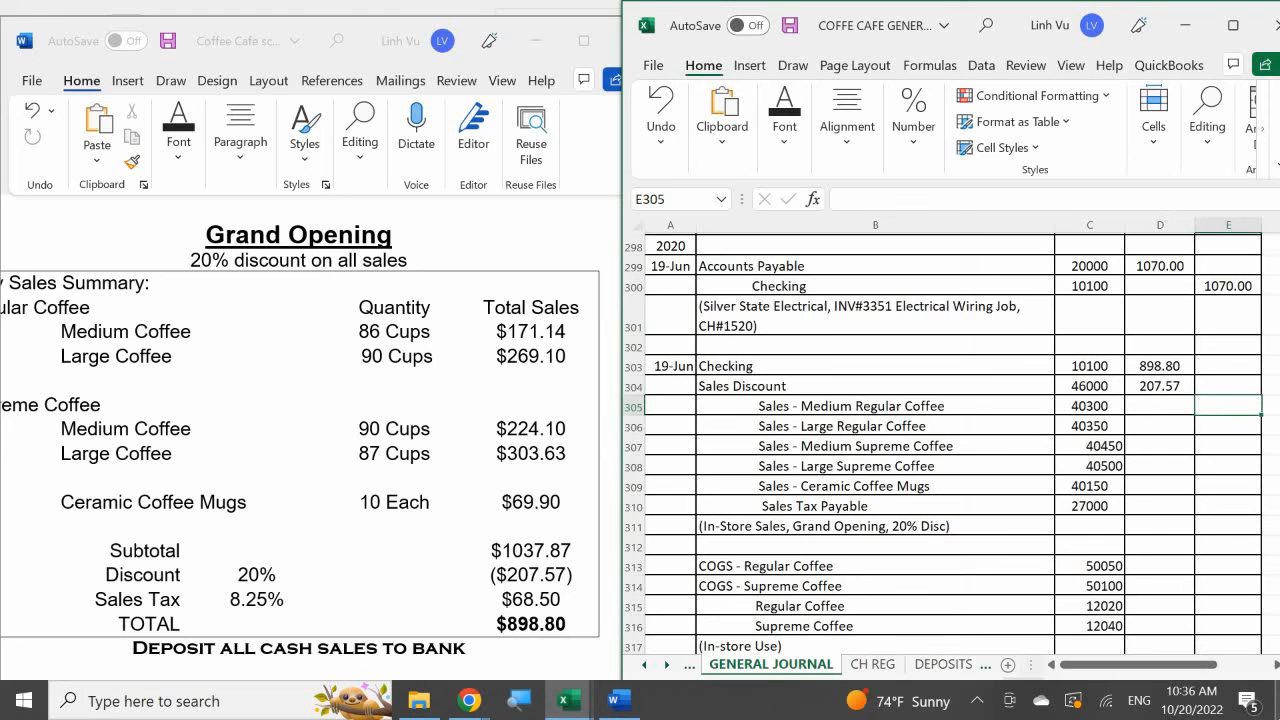
{"action": "key", "text": "Down"}
{"action": "key", "text": "Down"}
{"action": "key", "text": "Down"}
{"action": "key", "text": "Down"}
{"action": "key", "text": "Down"}
{"action": "key", "text": "Down"}
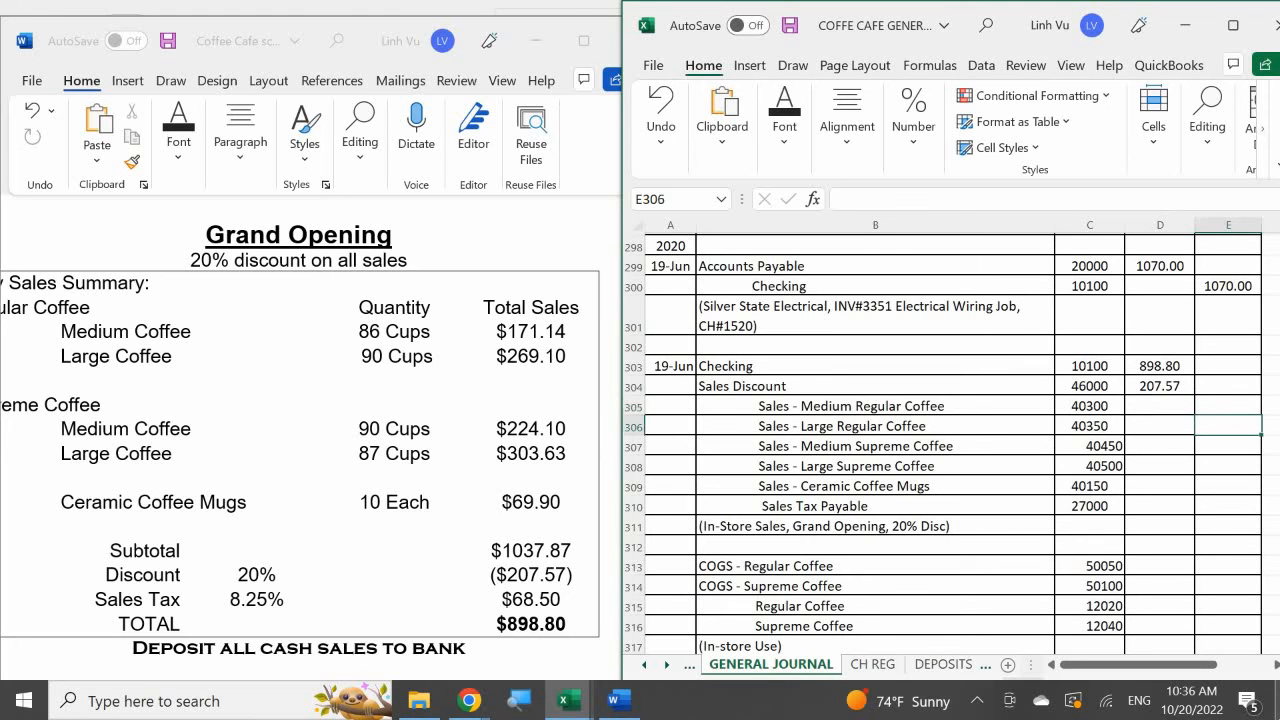
{"action": "key", "text": "Up"}
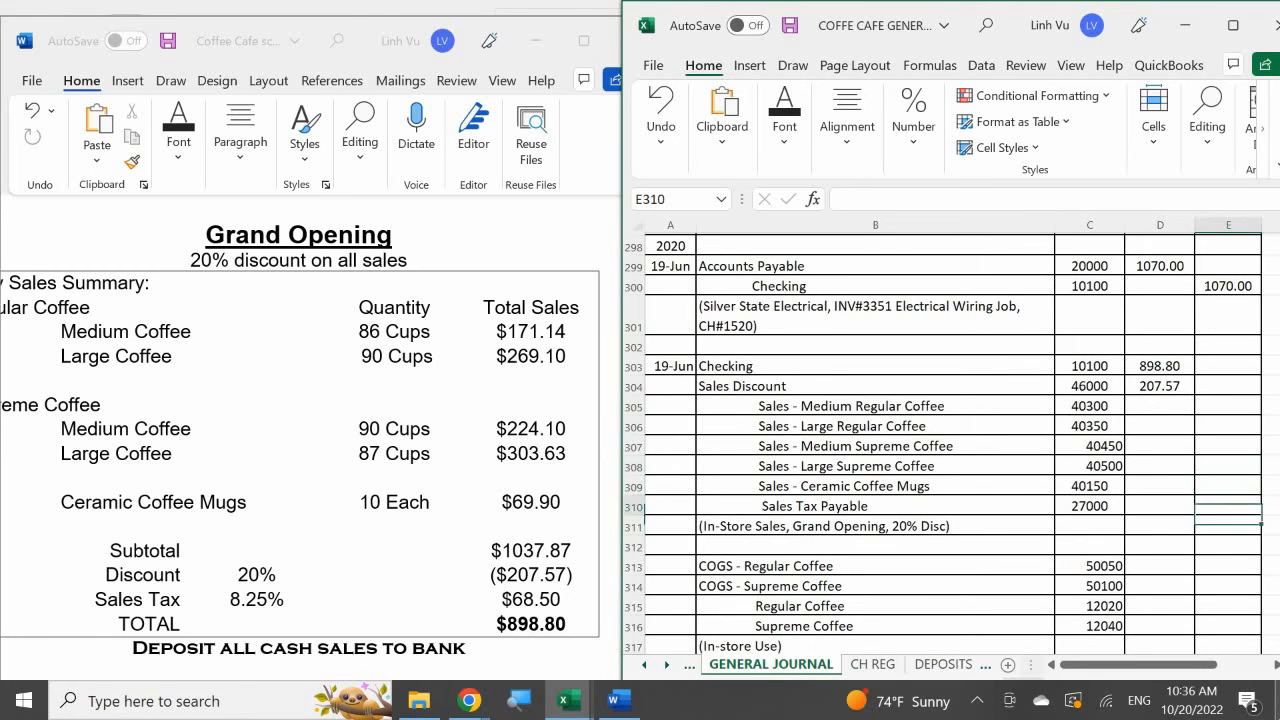
{"action": "type", "text": "68.50"}
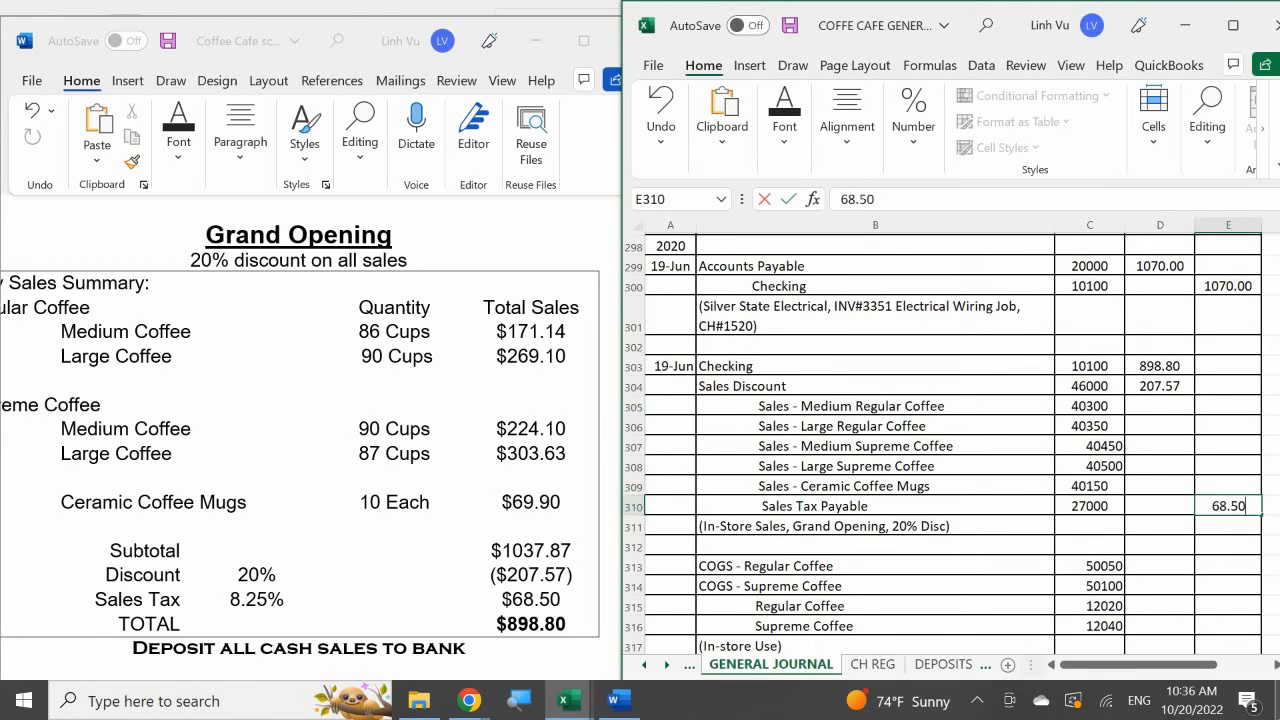
{"action": "key", "text": "Return"}
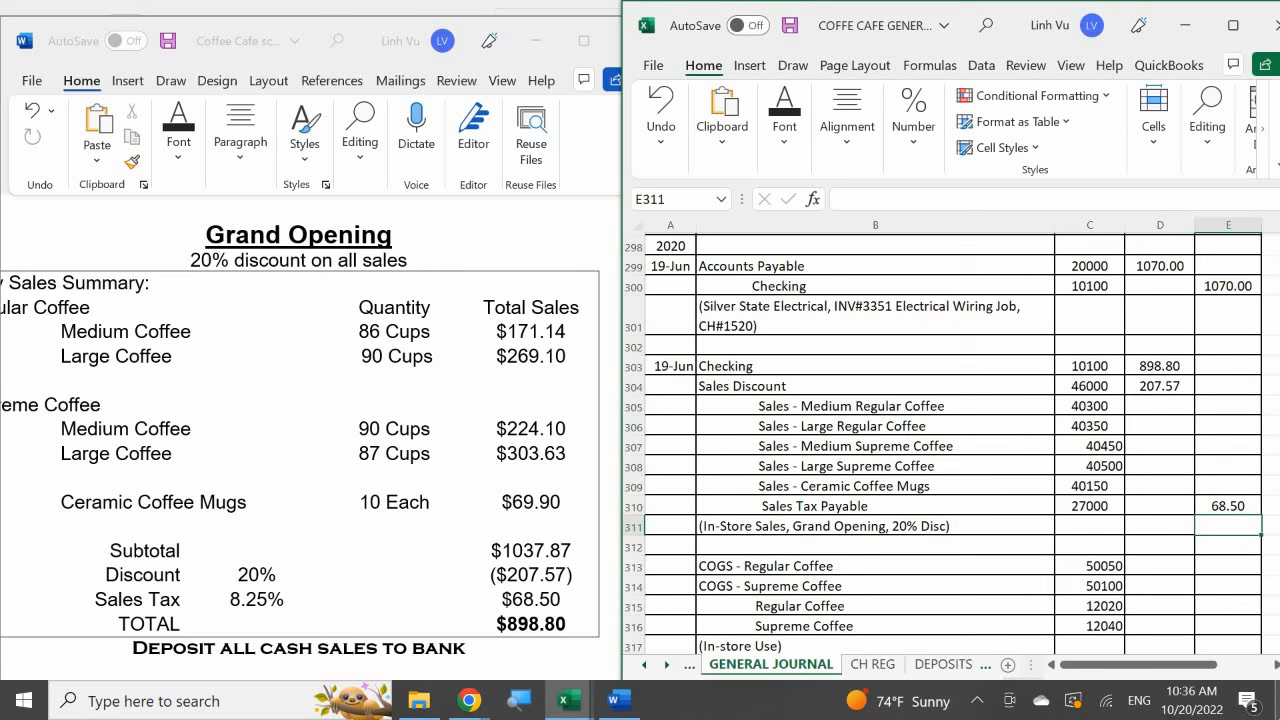
- Enter the regular coffee sales credits: 171.14 for medium in E305 and 269.10 for large in E306
{"action": "key", "text": "Up"}
{"action": "key", "text": "Up"}
{"action": "key", "text": "Up"}
{"action": "key", "text": "Up"}
{"action": "key", "text": "Up"}
{"action": "key", "text": "Up"}
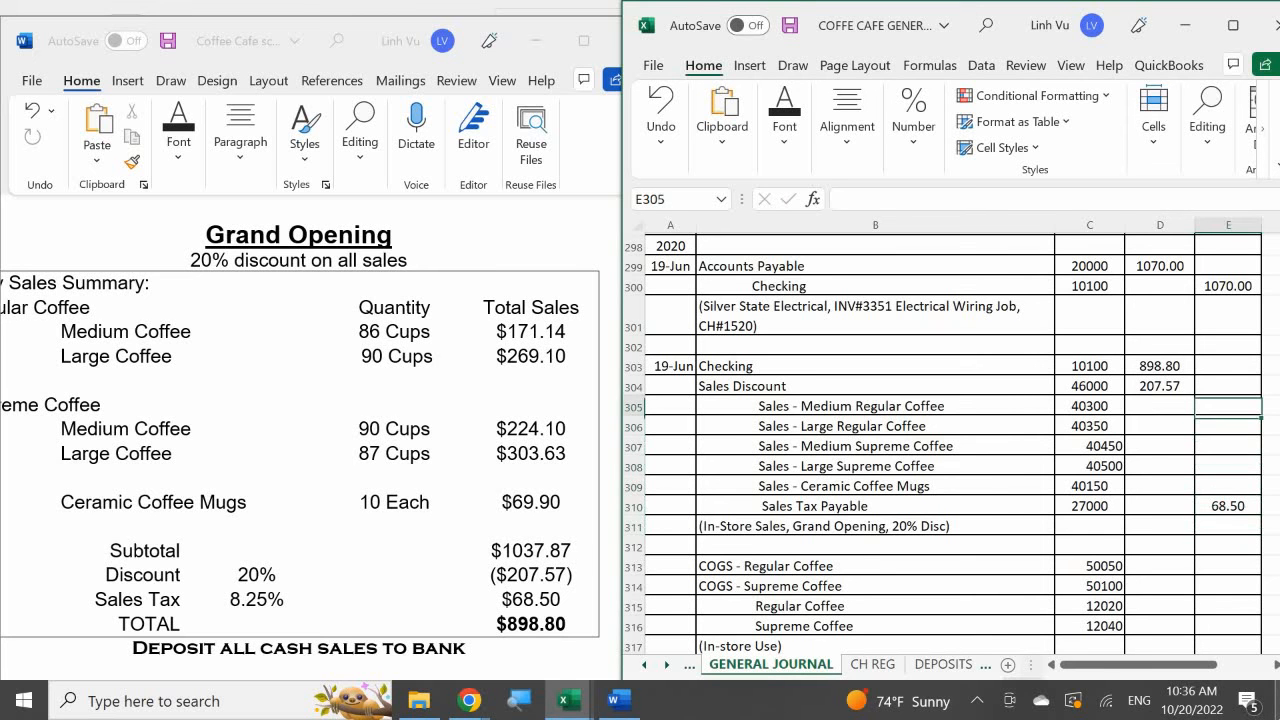
{"action": "key", "text": "Up"}
{"action": "key", "text": "Up"}
{"action": "key", "text": "Down"}
{"action": "key", "text": "Down"}
{"action": "type", "text": "17"}
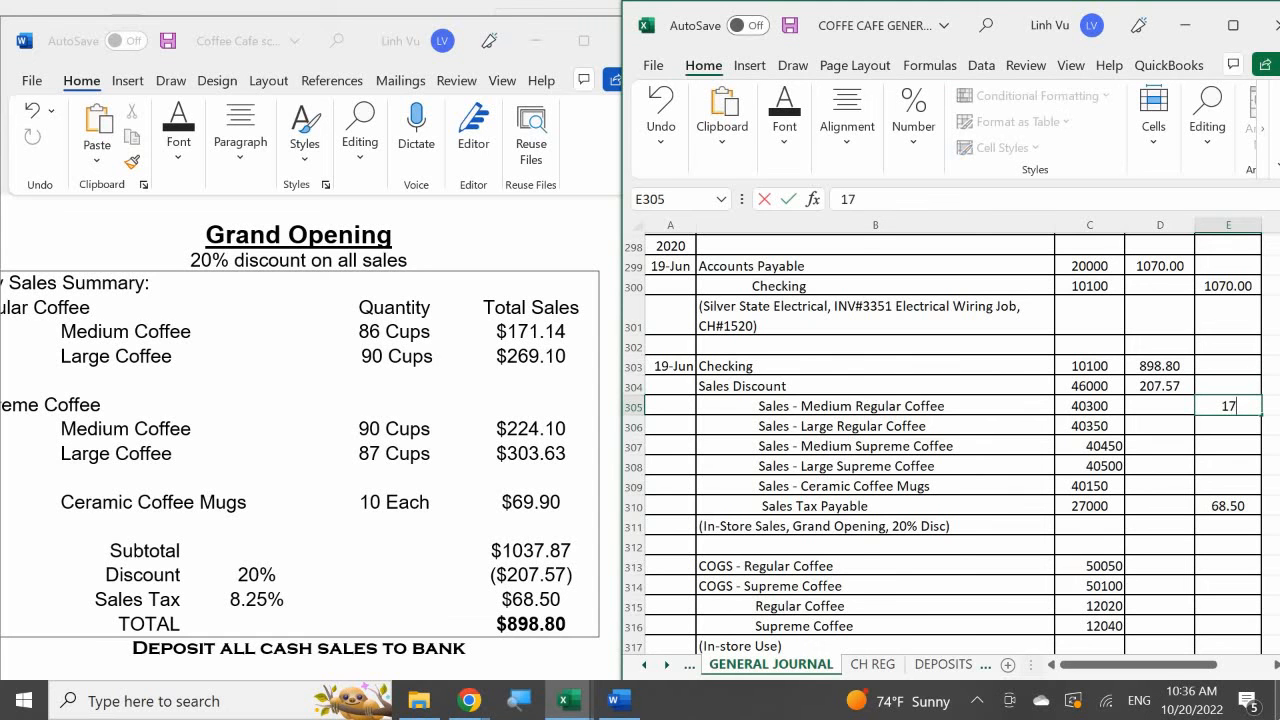
{"action": "type", "text": "1.14"}
{"action": "key", "text": "Return"}
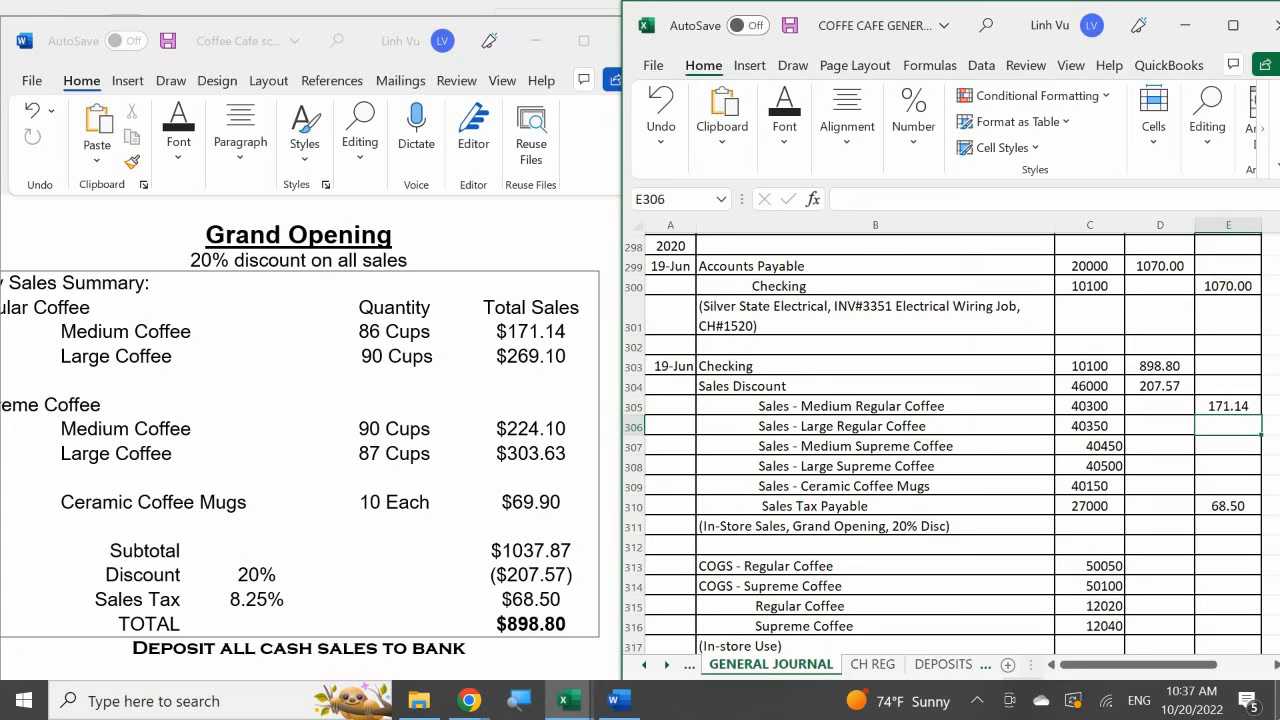
{"action": "type", "text": "269.10"}
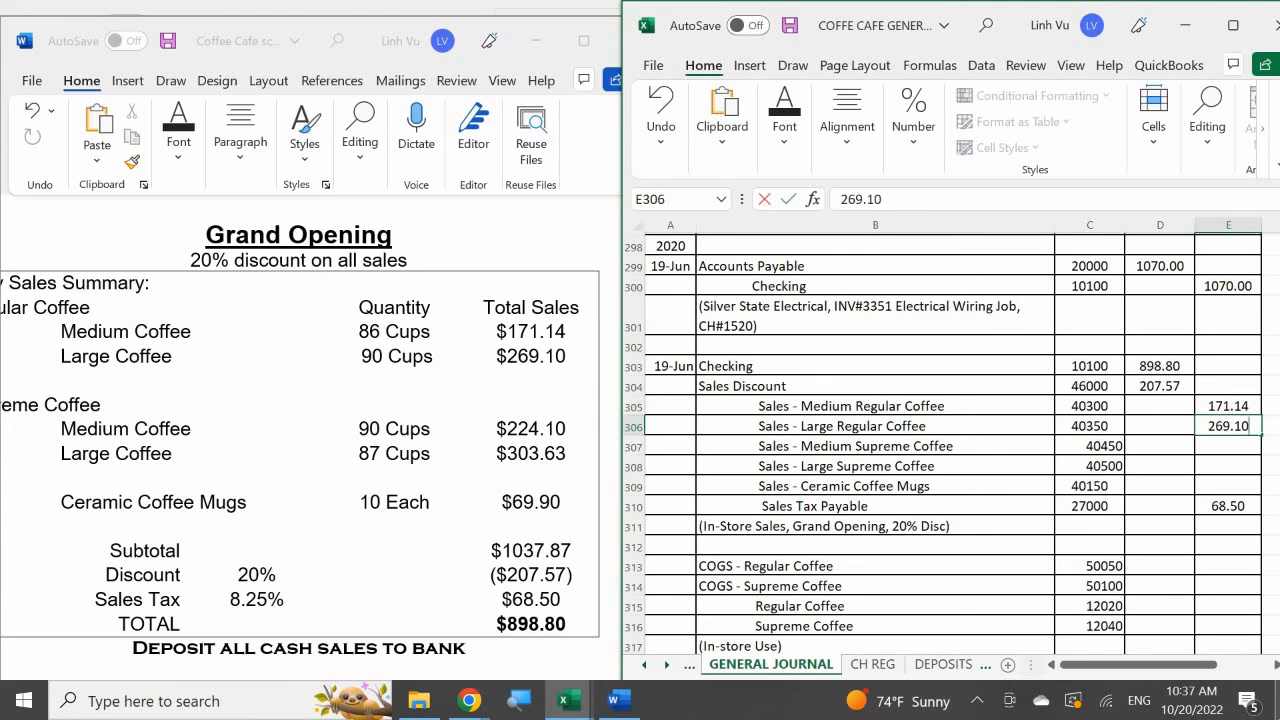
{"action": "key", "text": "Return"}
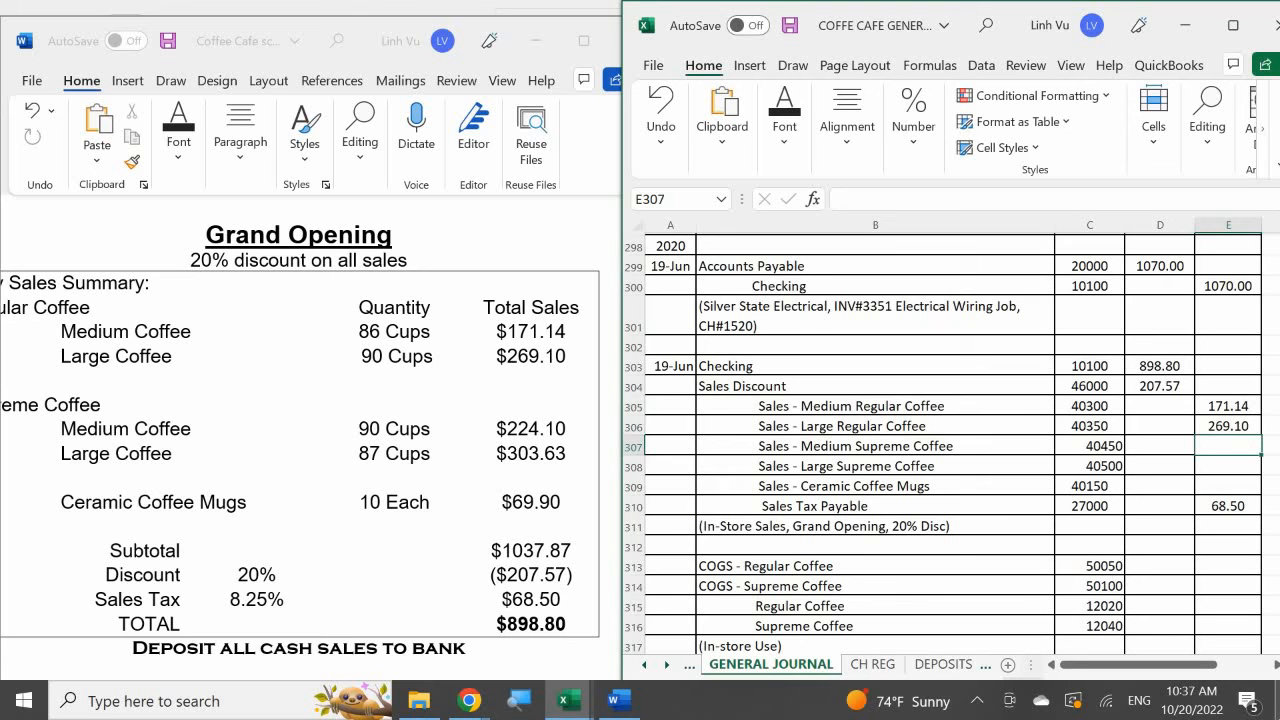
- Enter the remaining sales credits: 224.10 for Medium Supreme in E307, 303.63 for Large Supreme in E308 and 69.90 for Ceramic Coffee Mugs in E309
{"action": "type", "text": "224.10"}
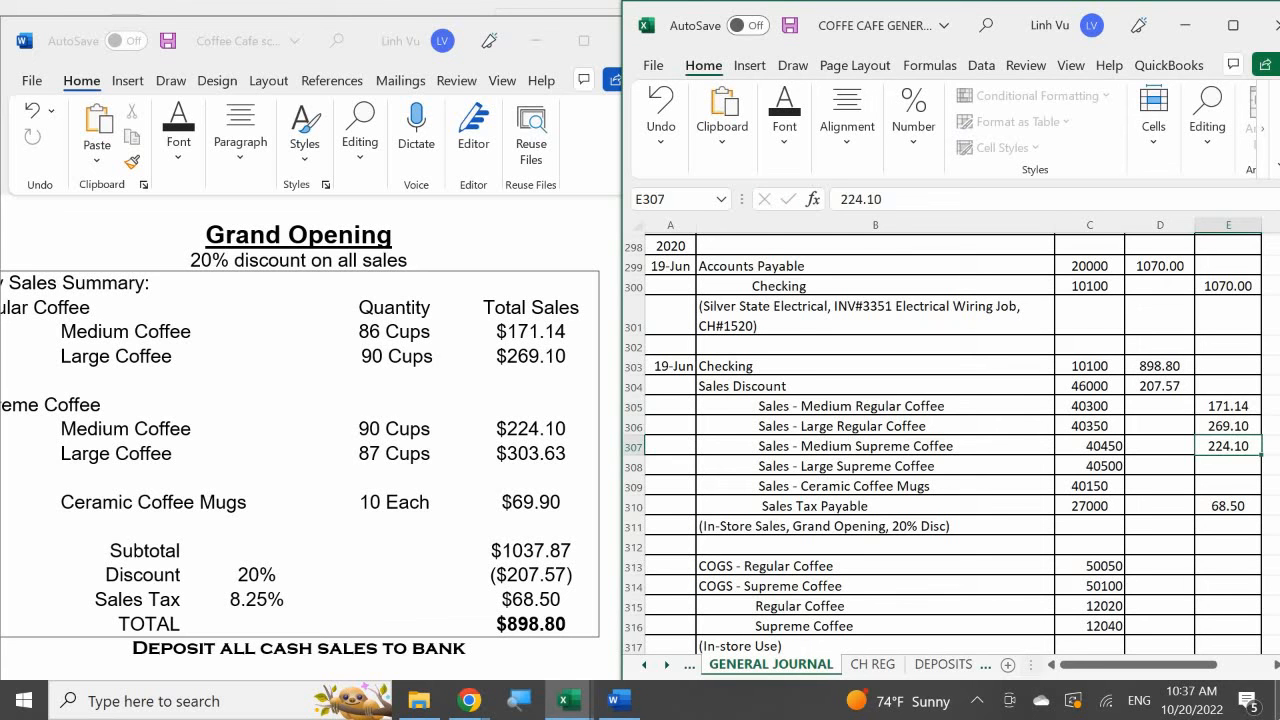
{"action": "key", "text": "Return"}
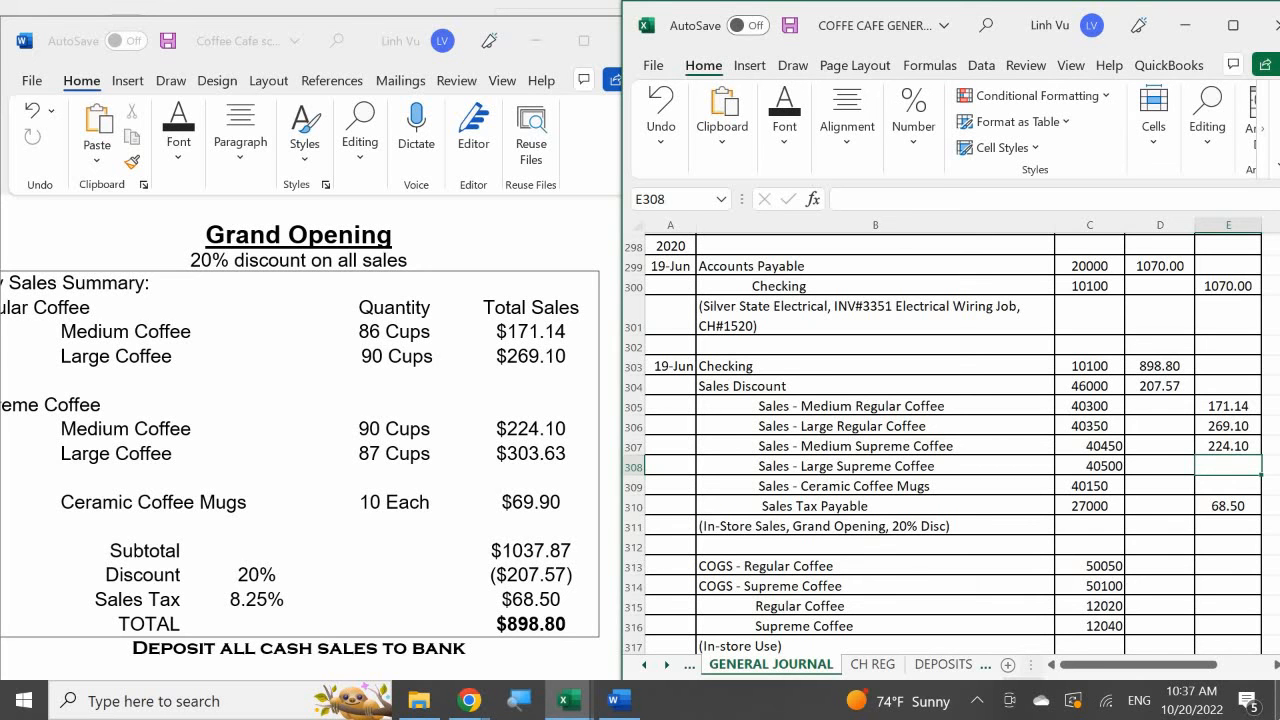
{"action": "type", "text": "303.63"}
{"action": "key", "text": "Return"}
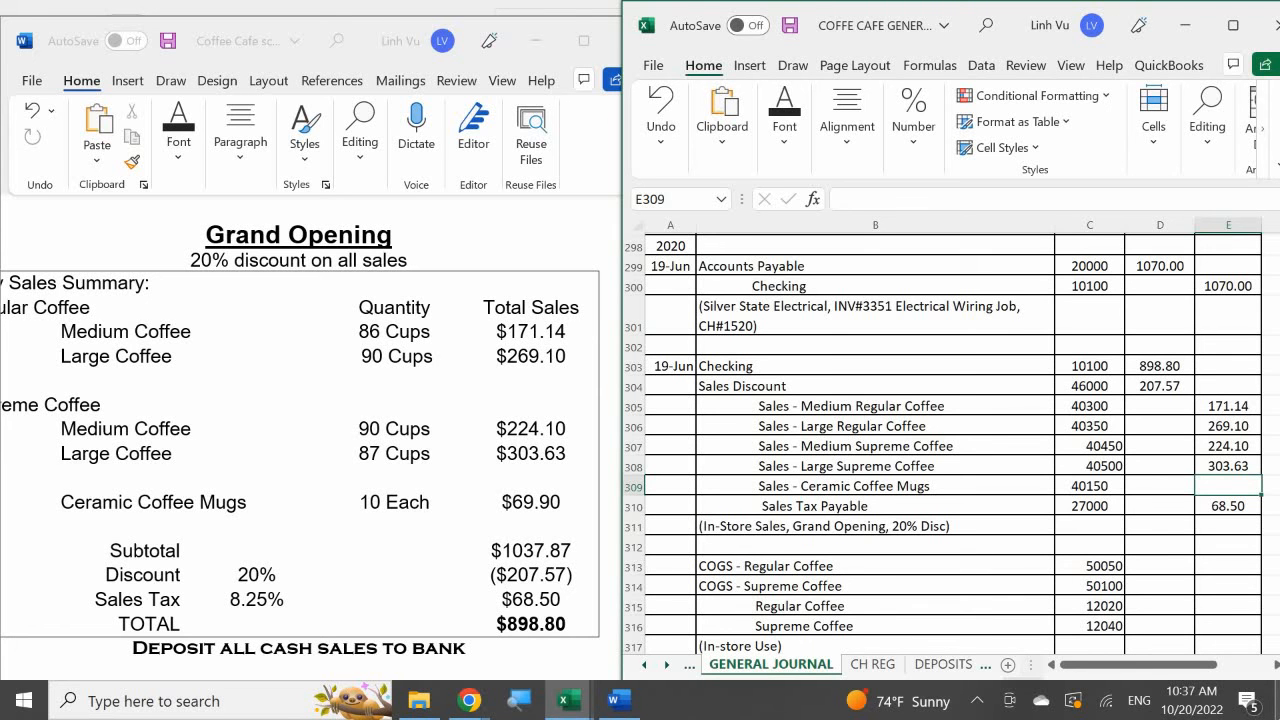
{"action": "type", "text": "69."}
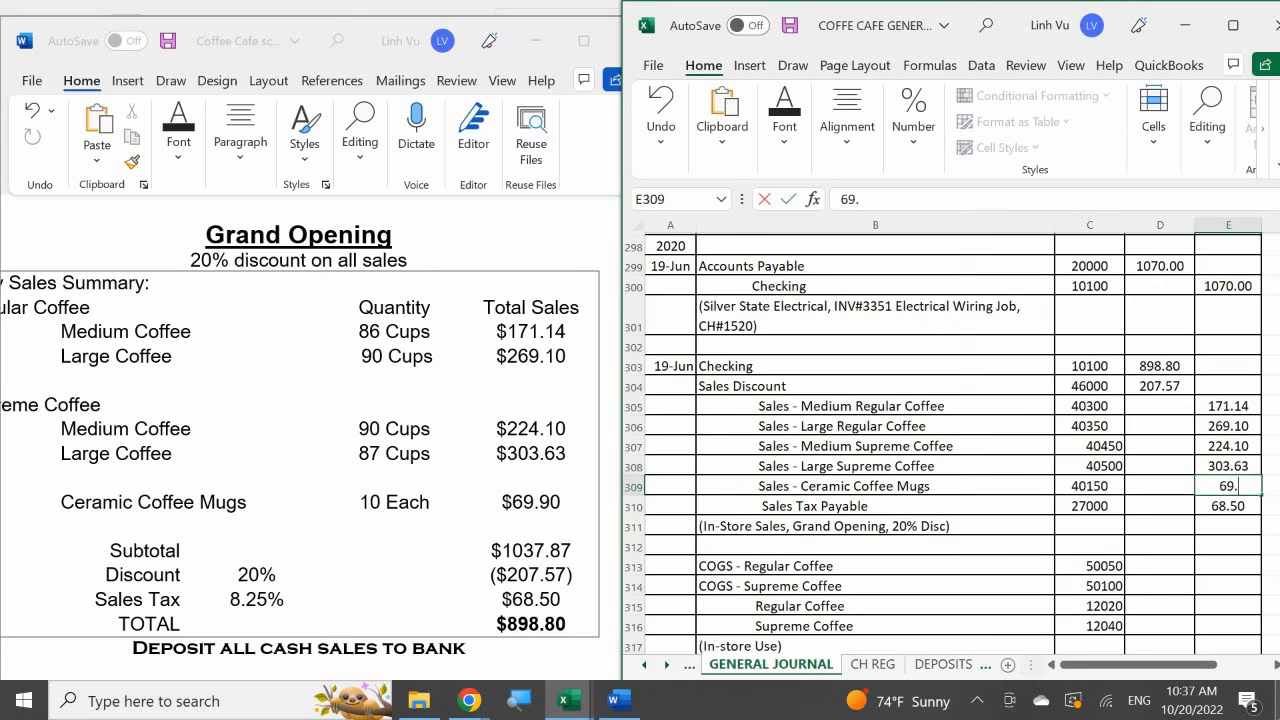
{"action": "type", "text": "90"}
{"action": "key", "text": "Return"}
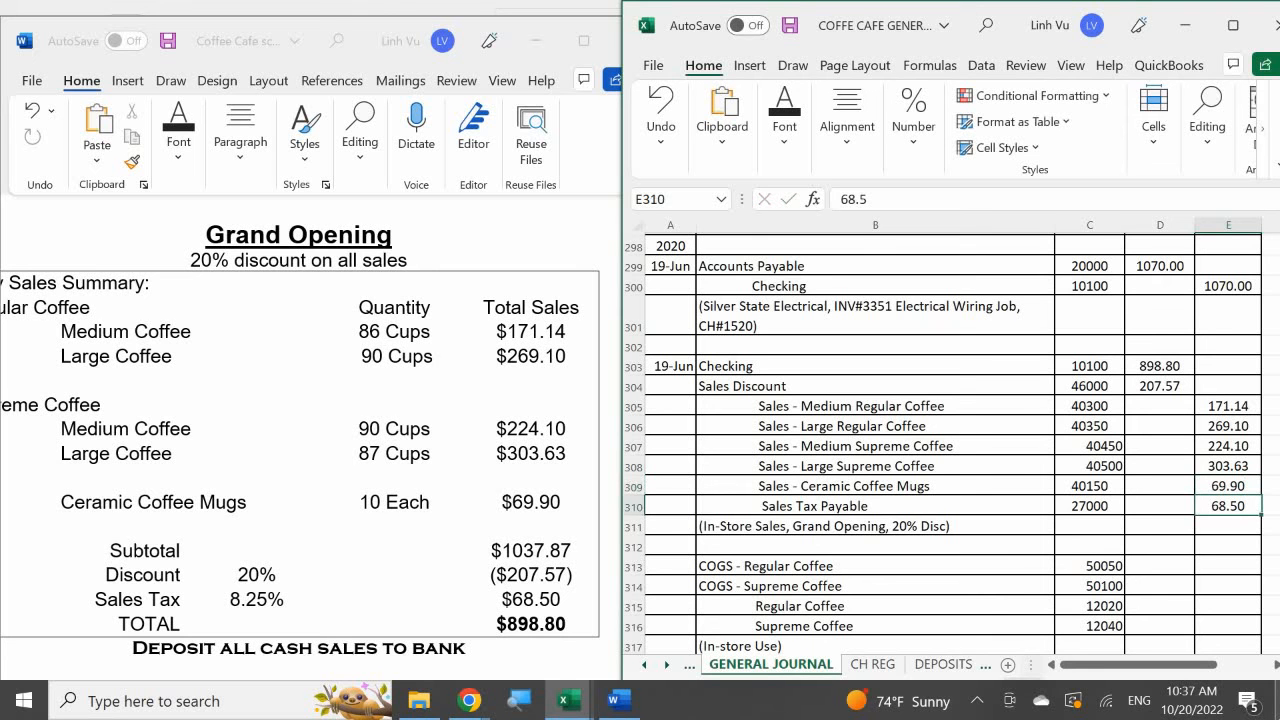
- Total the entry's debits in D312 with a SUM of D303:D311 and extend the formula to E312 for the credits
{"action": "key", "text": "Down"}
{"action": "key", "text": "Down"}
{"action": "key", "text": "Left"}
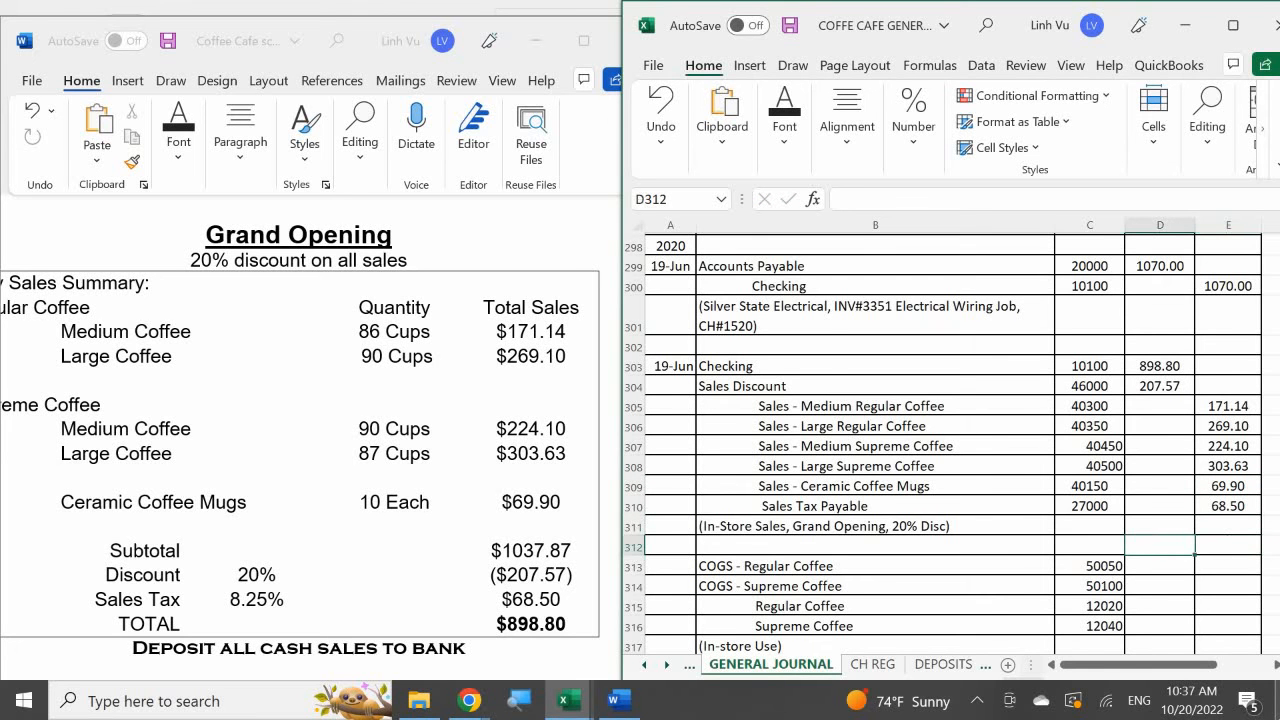
{"action": "type", "text": "=dum"}
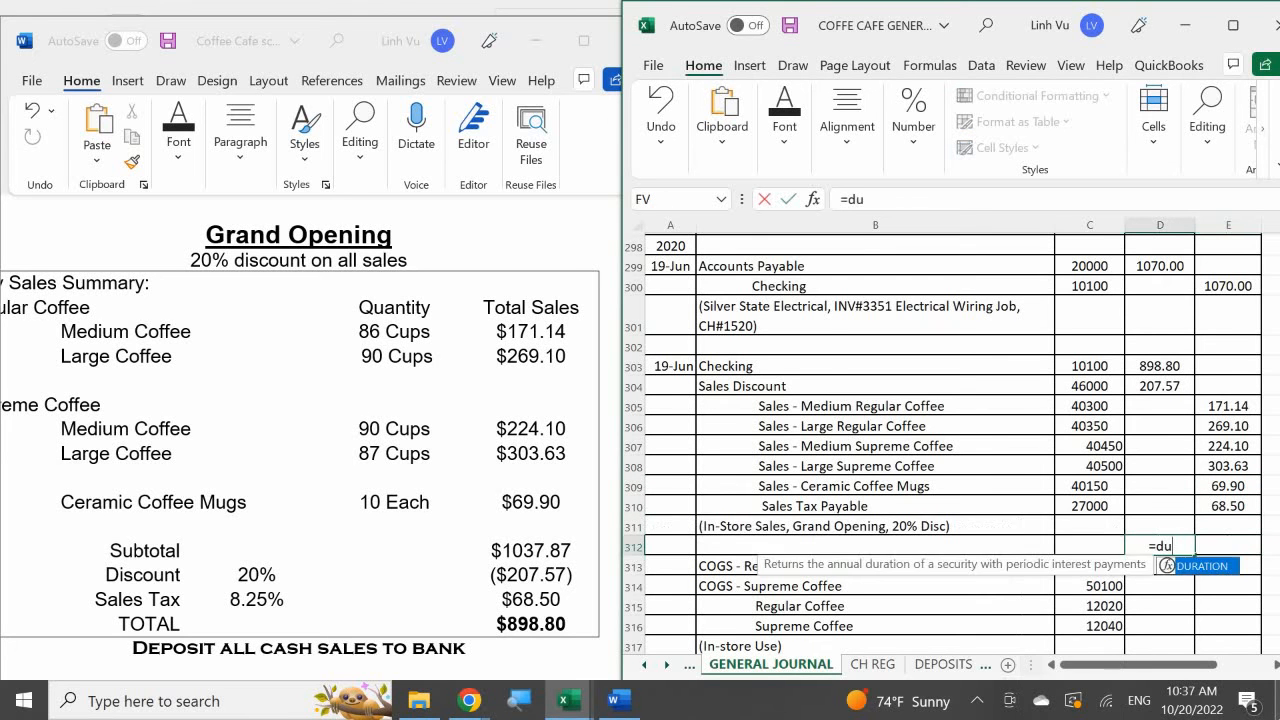
{"action": "key", "text": "BackSpace"}
{"action": "key", "text": "BackSpace"}
{"action": "key", "text": "BackSpace"}
{"action": "type", "text": "sum"}
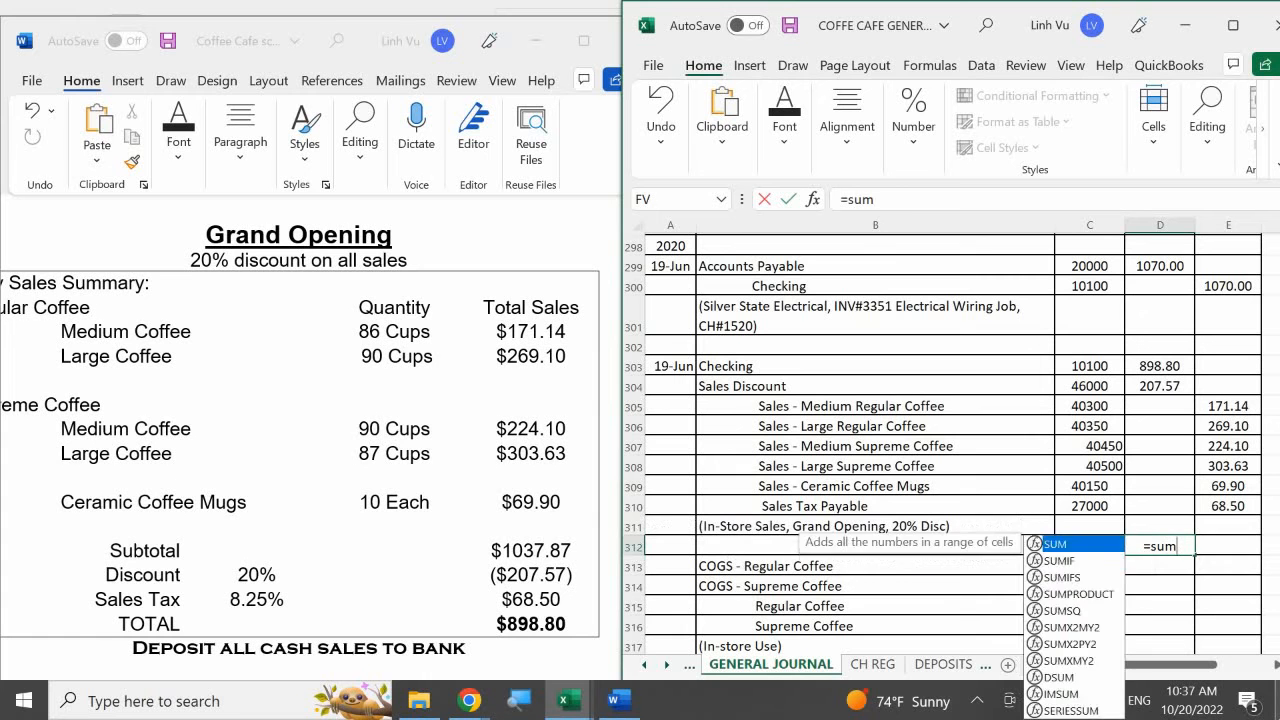
{"action": "type", "text": "("}
{"action": "left_click_drag", "start_coordinate": [1160, 525], "coordinate": [1160, 366]}
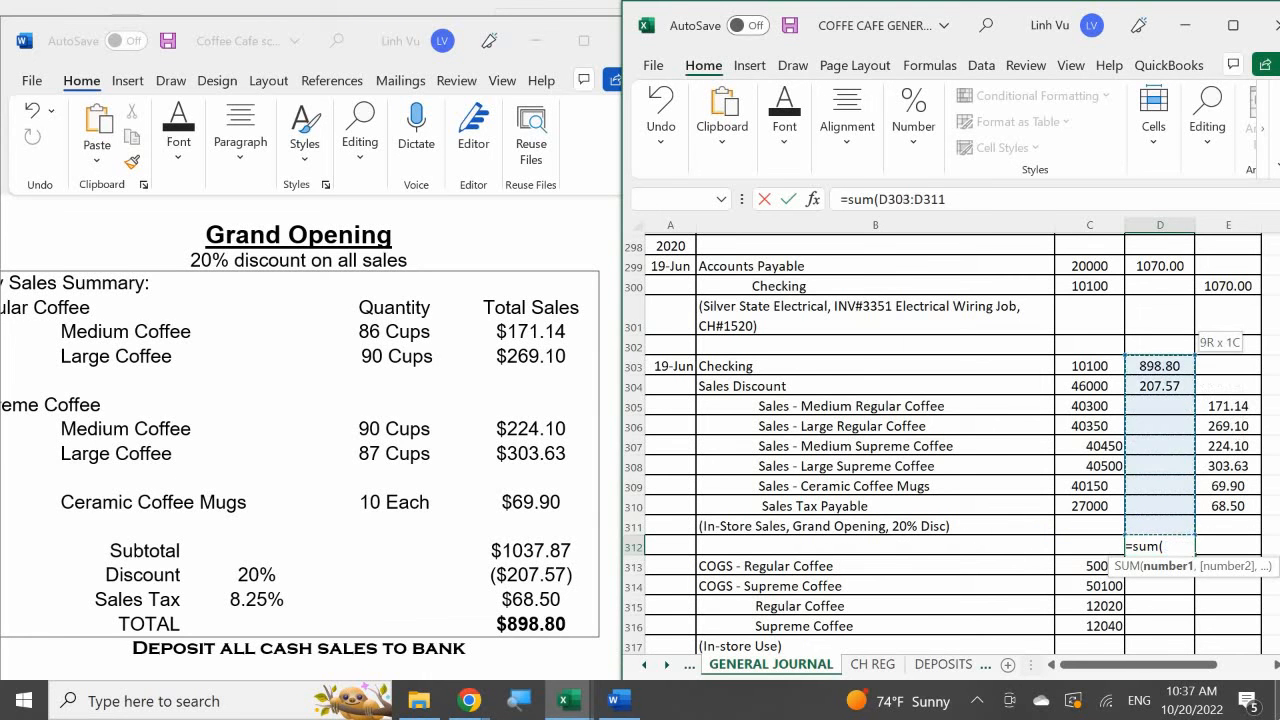
{"action": "type", "text": ")"}
{"action": "key", "text": "Return"}
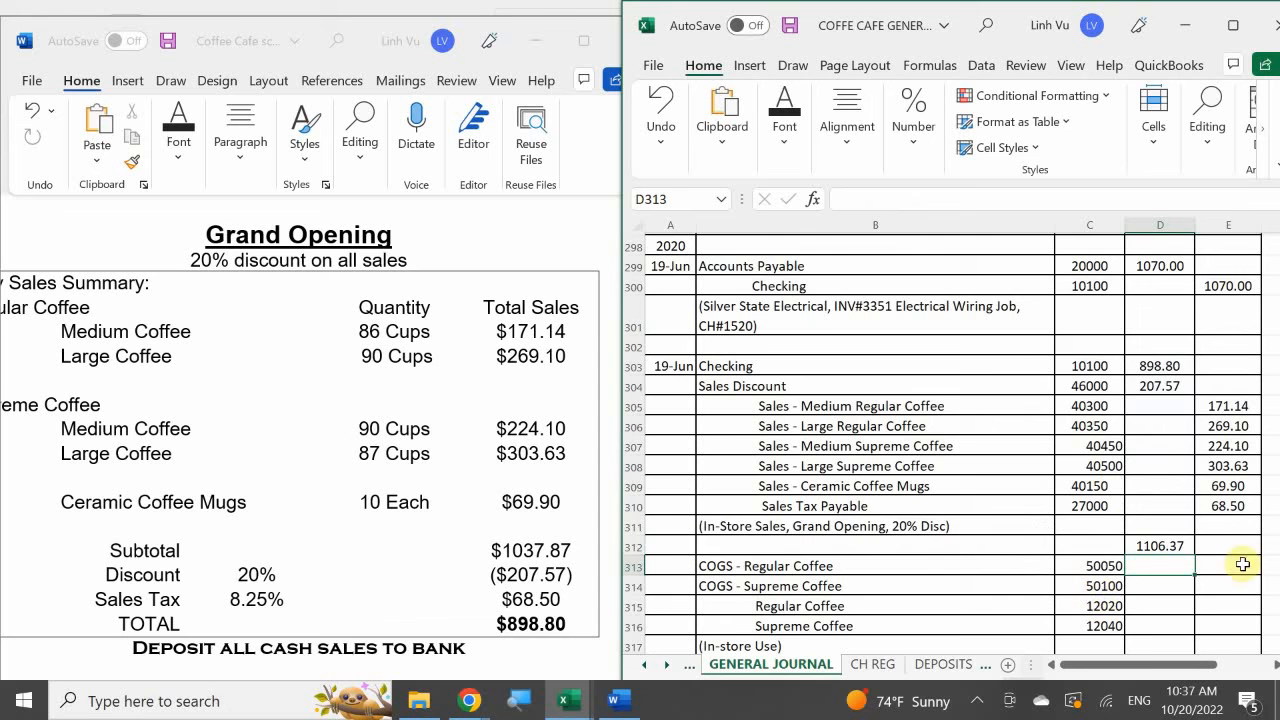
{"action": "left_click", "coordinate": [1155, 547]}
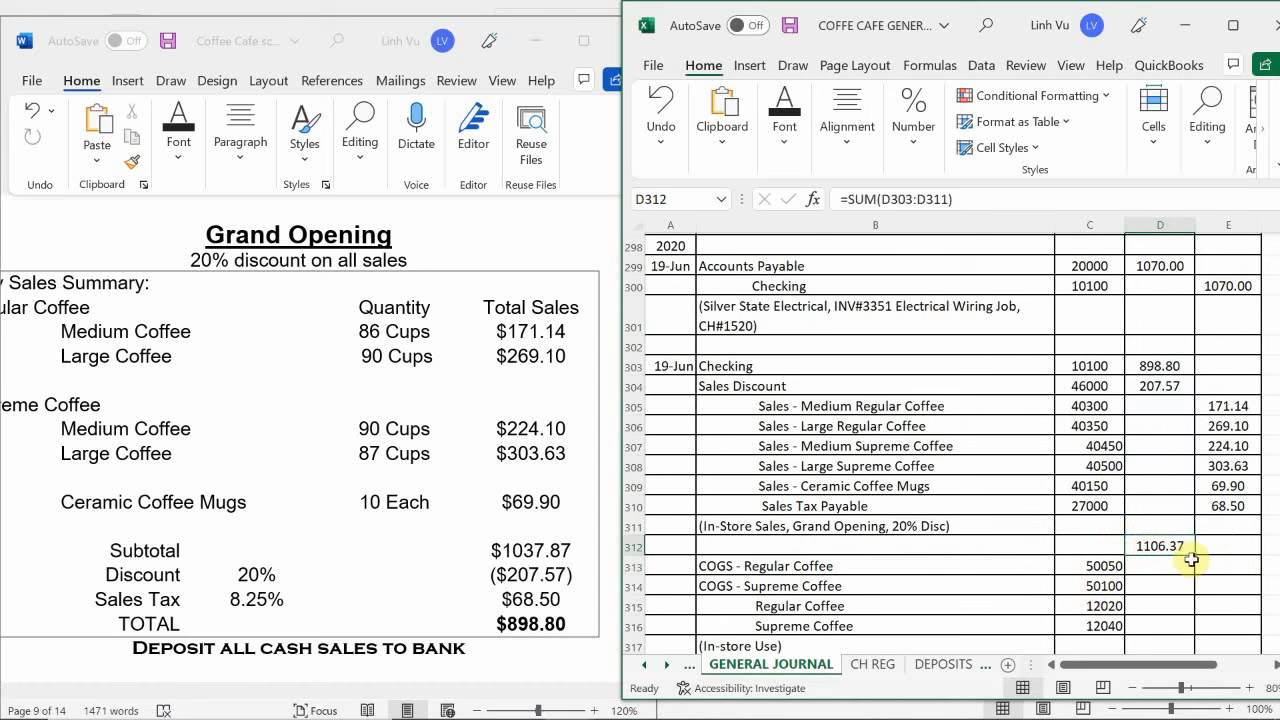
{"action": "left_click_drag", "start_coordinate": [1191, 560], "coordinate": [1264, 568]}
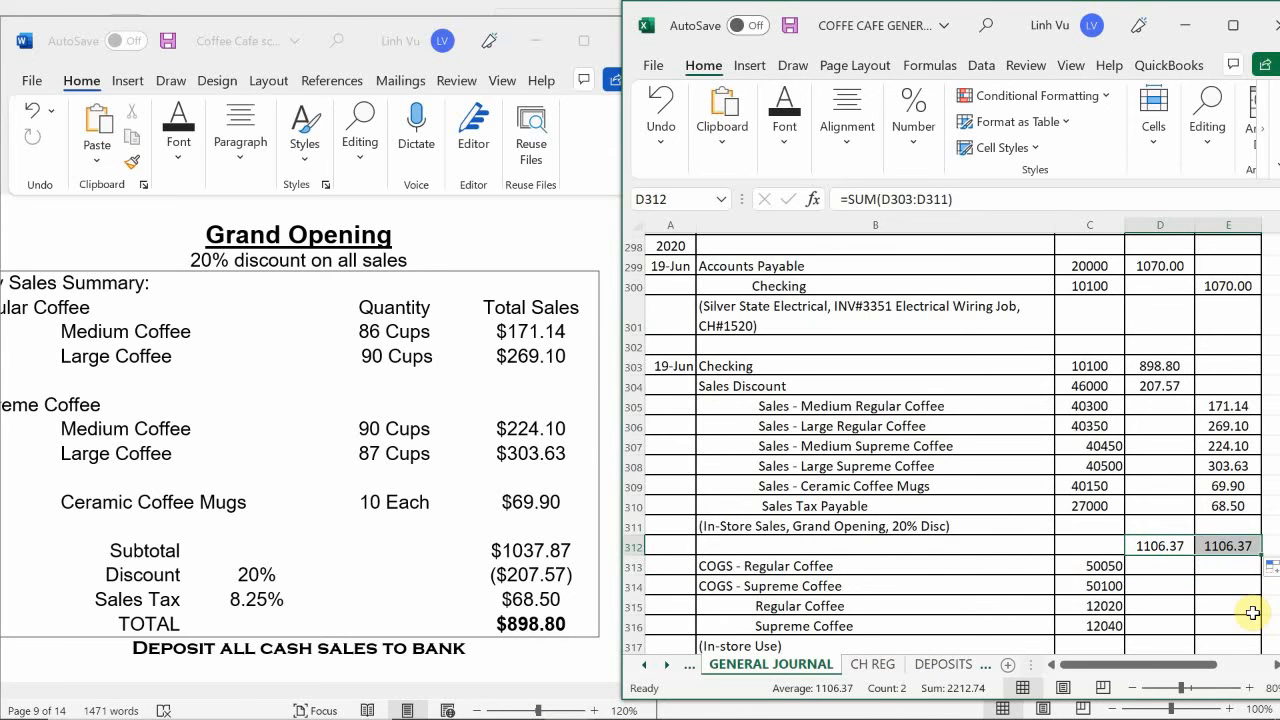
- Clear the temporary check totals from E312 and D312
{"action": "left_click", "coordinate": [1229, 546]}
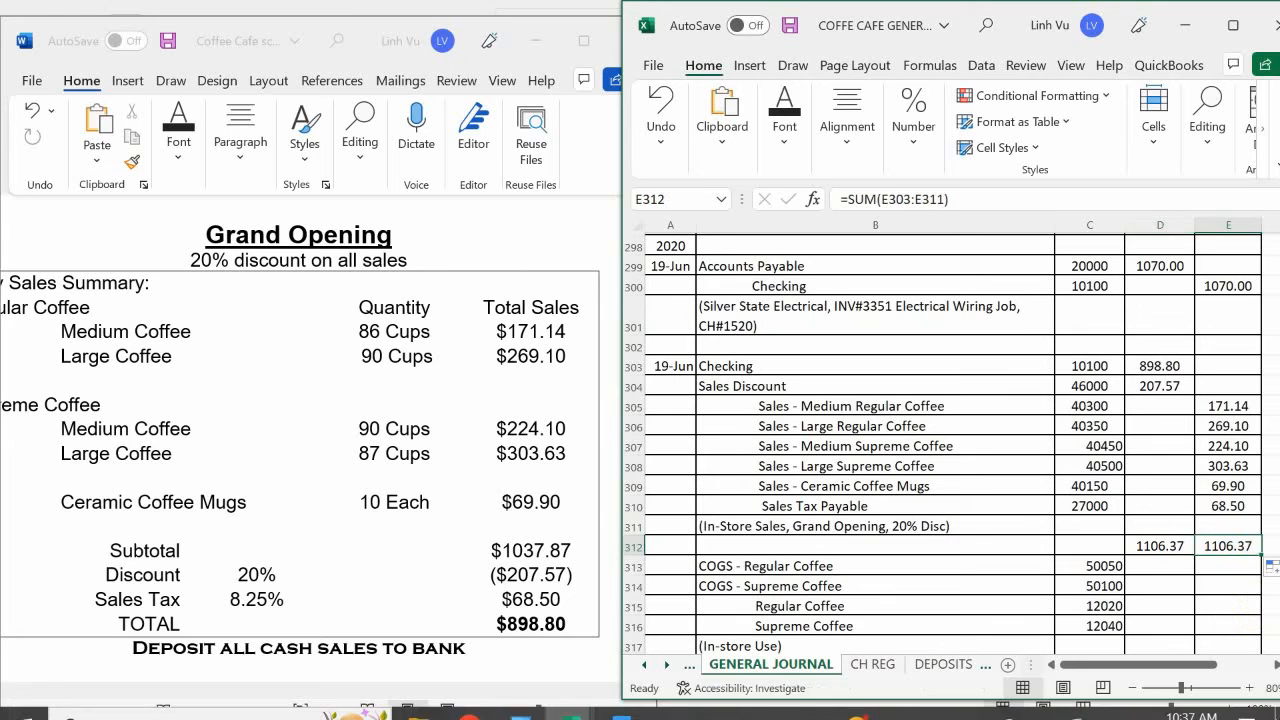
{"action": "key", "text": "BackSpace"}
{"action": "key", "text": "Left"}
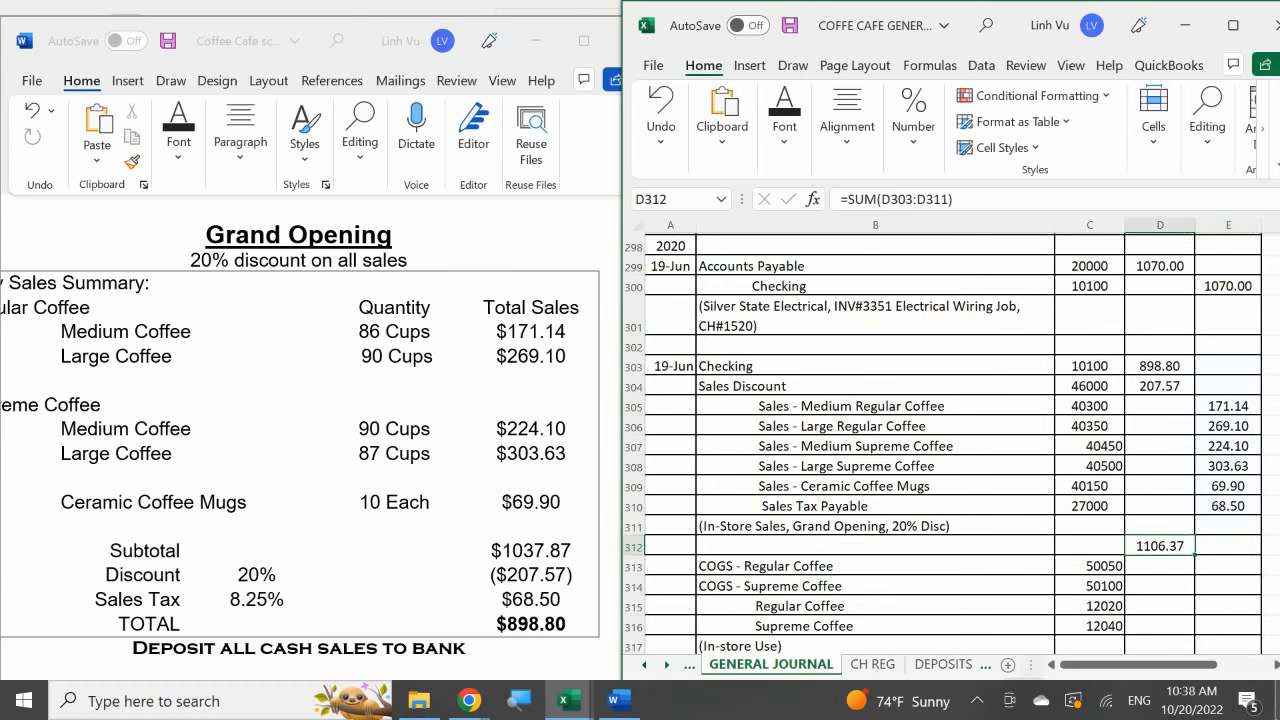
{"action": "key", "text": "BackSpace"}
{"action": "key", "text": "Down"}
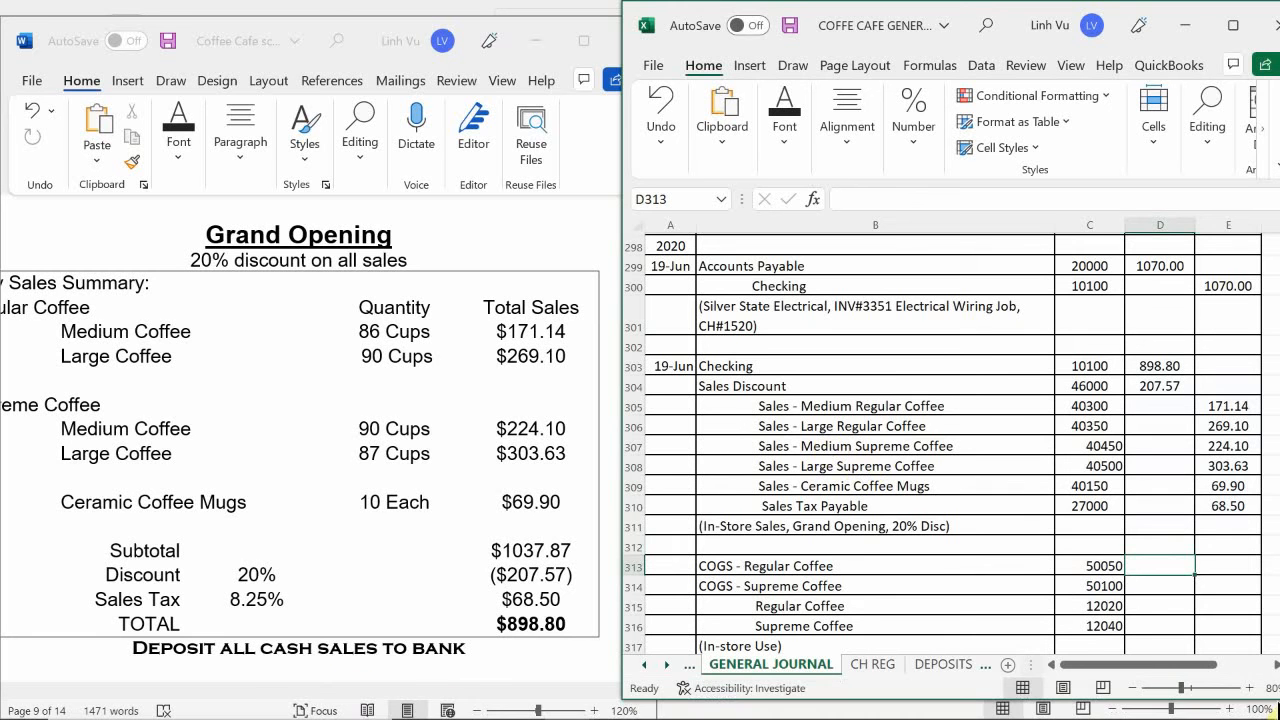
- On the DEPOSITS sheet, fill receipt cell A8 with a reference to the In-Store Sales label in A6
{"action": "left_click", "coordinate": [945, 665]}
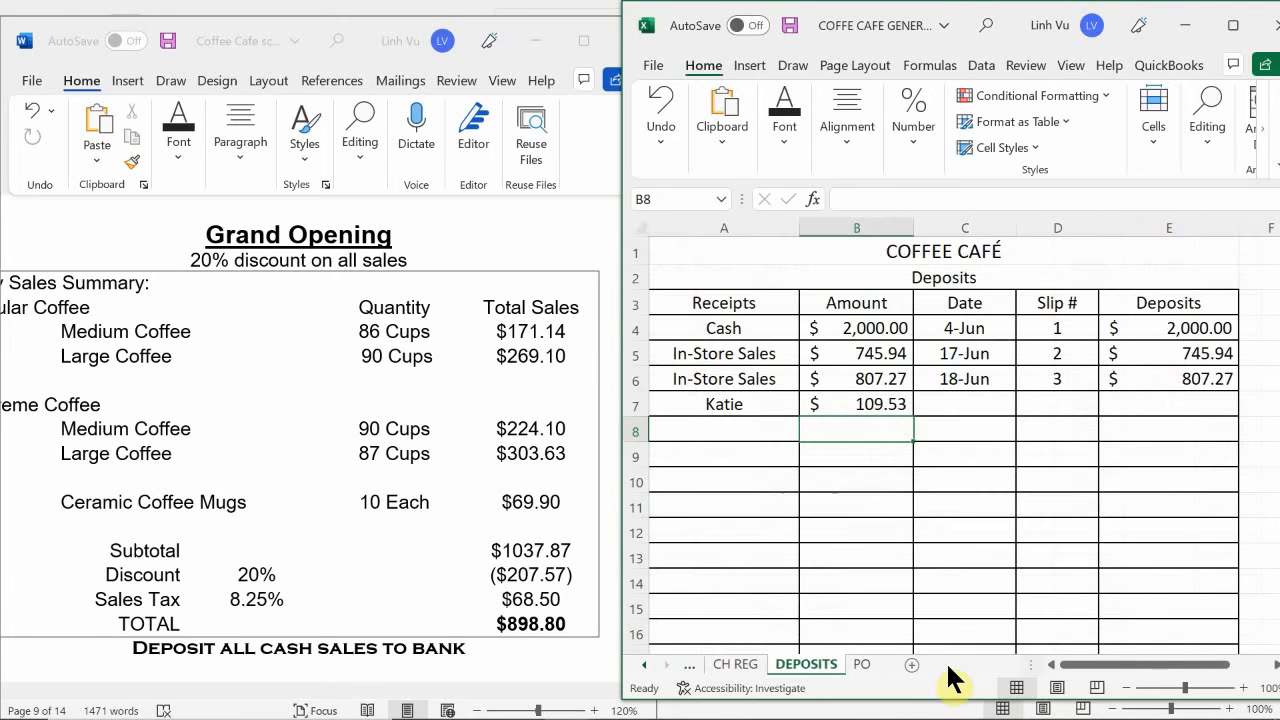
{"action": "left_click", "coordinate": [744, 429]}
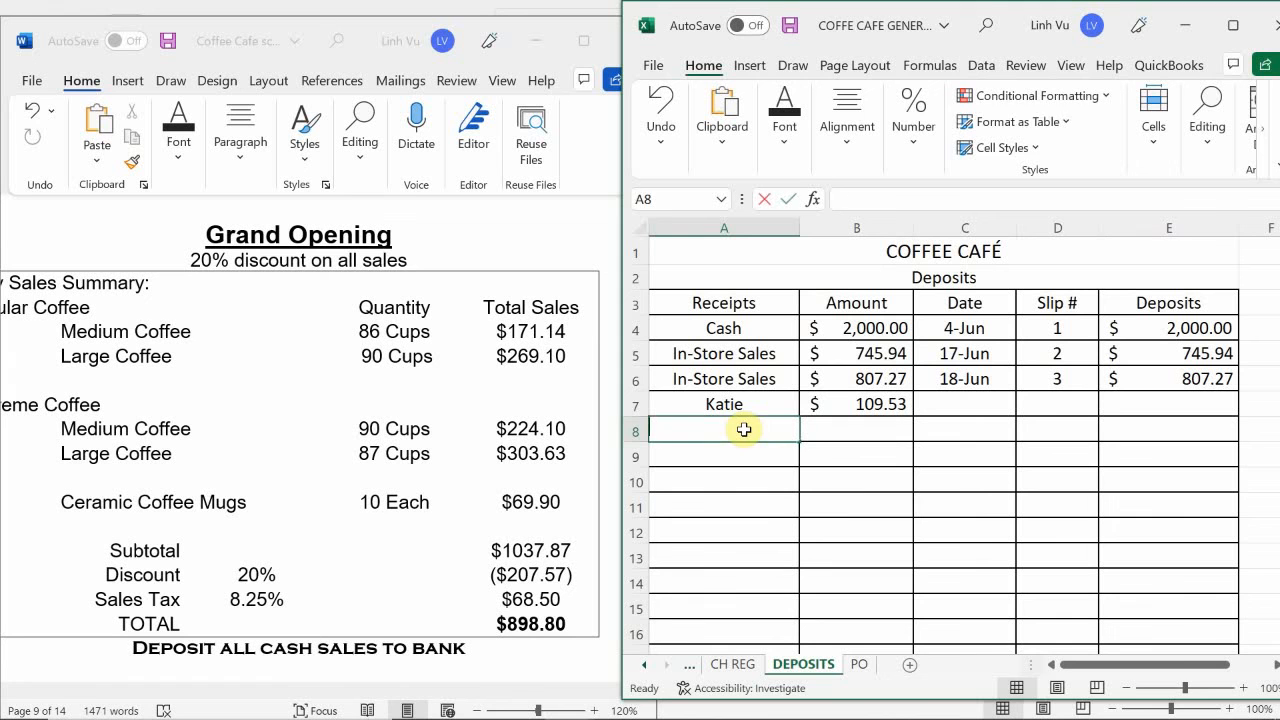
{"action": "type", "text": "="}
{"action": "key", "text": "Up"}
{"action": "key", "text": "Up"}
{"action": "key", "text": "Return"}
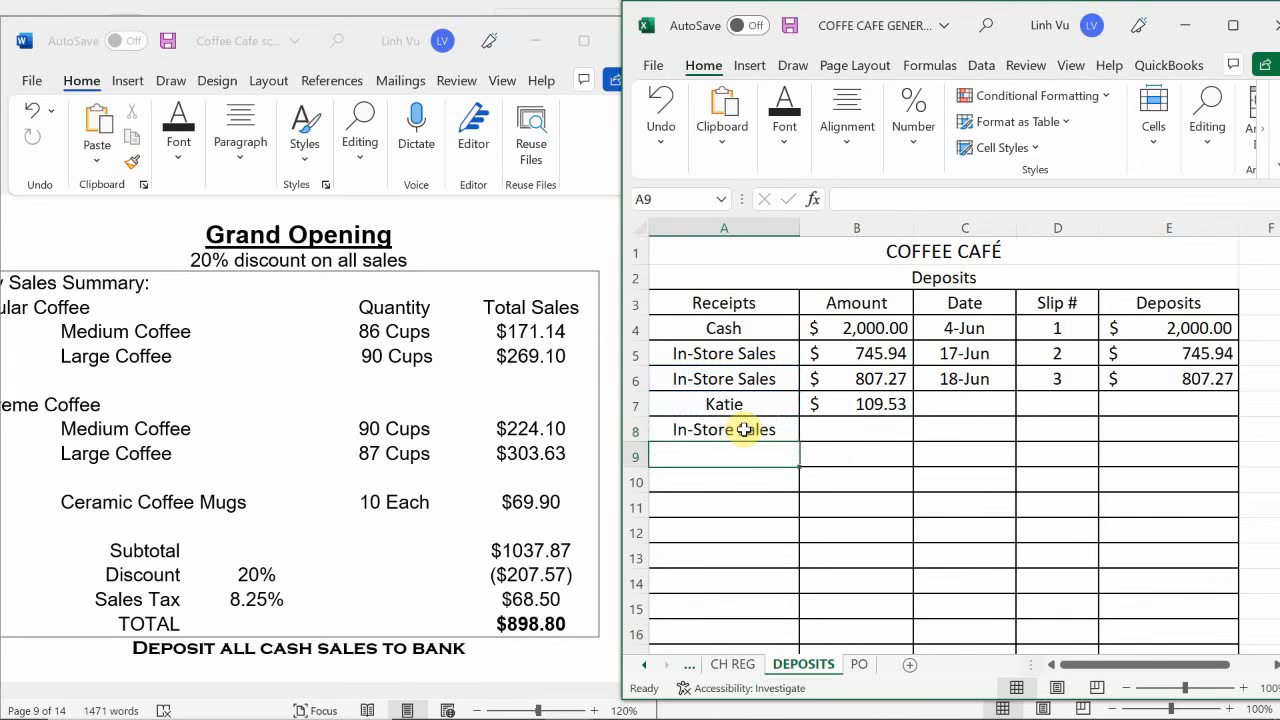
- Enter 898.80 as the in-store sales receipt amount in B8
{"action": "key", "text": "Right"}
{"action": "key", "text": "Up"}
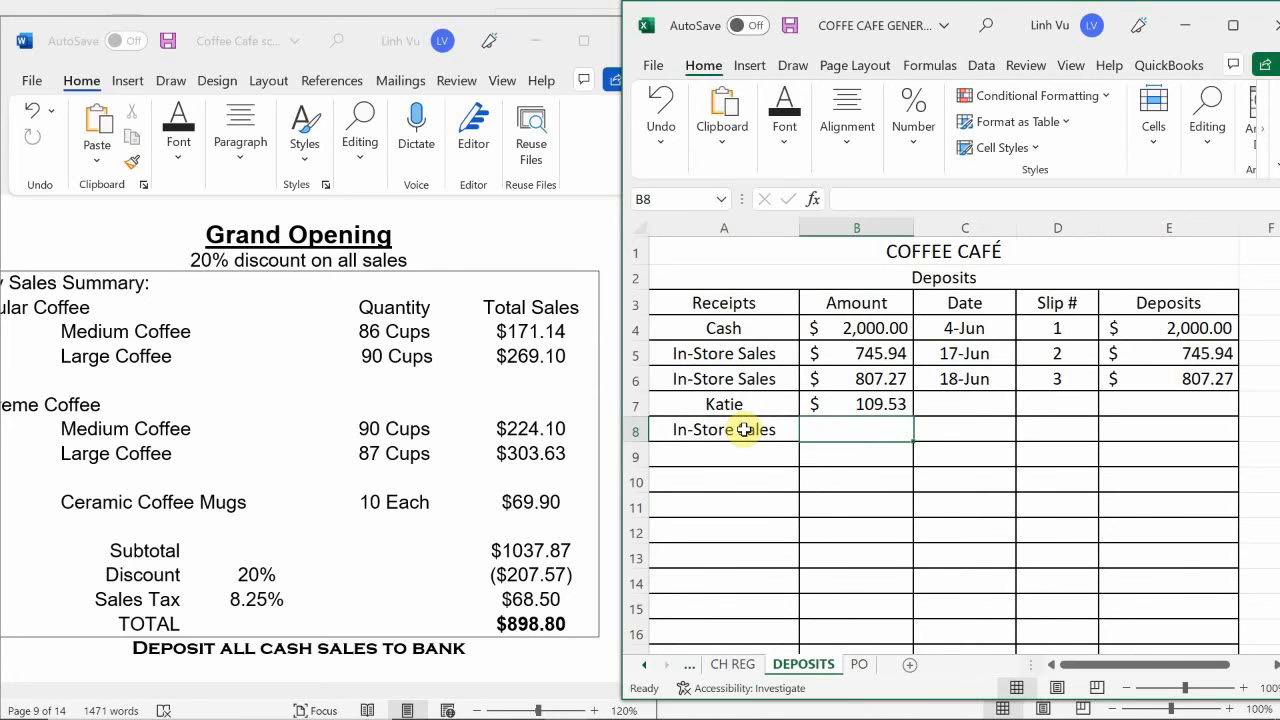
{"action": "type", "text": "898"}
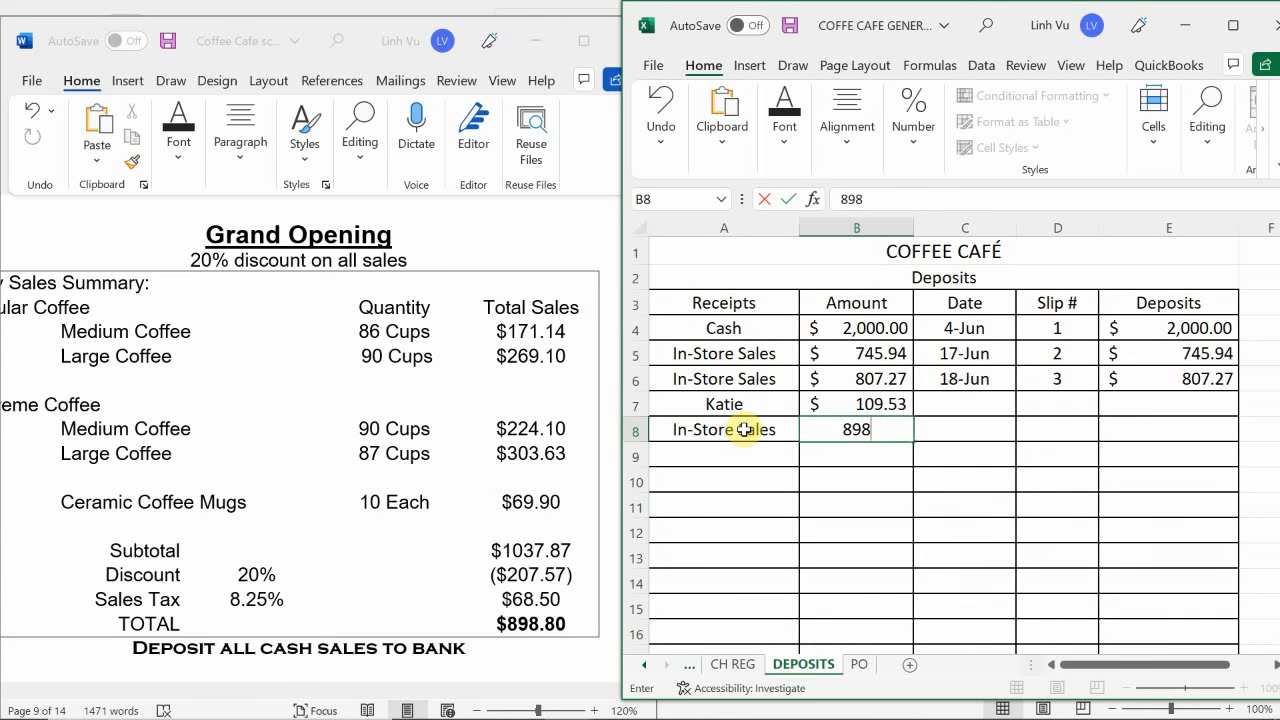
{"action": "type", "text": ".80"}
{"action": "key", "text": "ctrl+Return"}
{"action": "key", "text": "Return"}
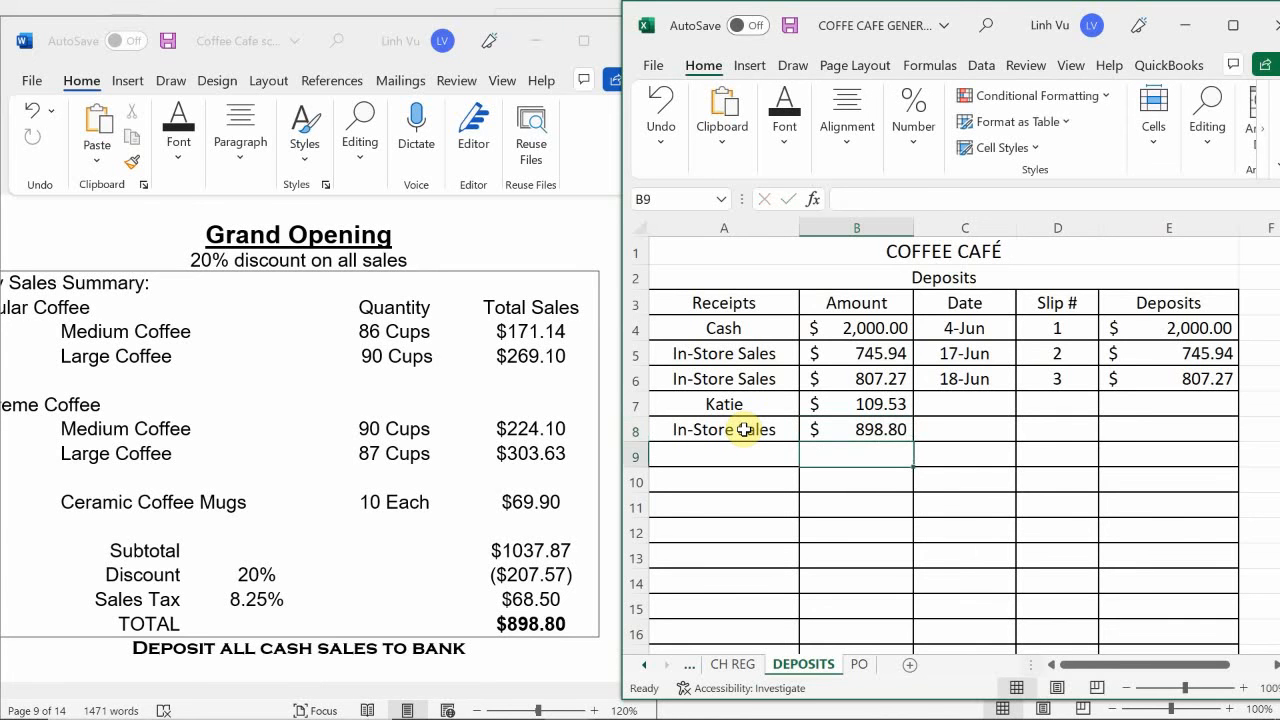
- Date the in-store sales deposit 6/19 in C8 and enter slip number 4 in D8
{"action": "key", "text": "Right"}
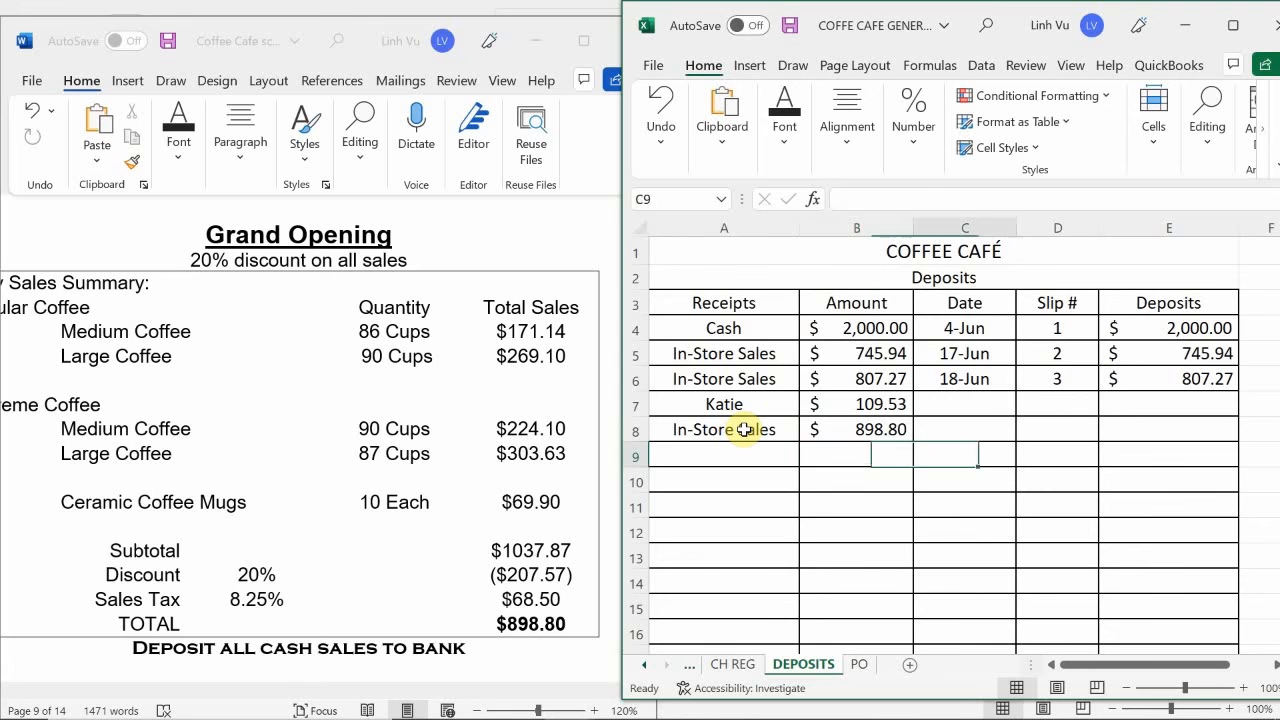
{"action": "key", "text": "Up"}
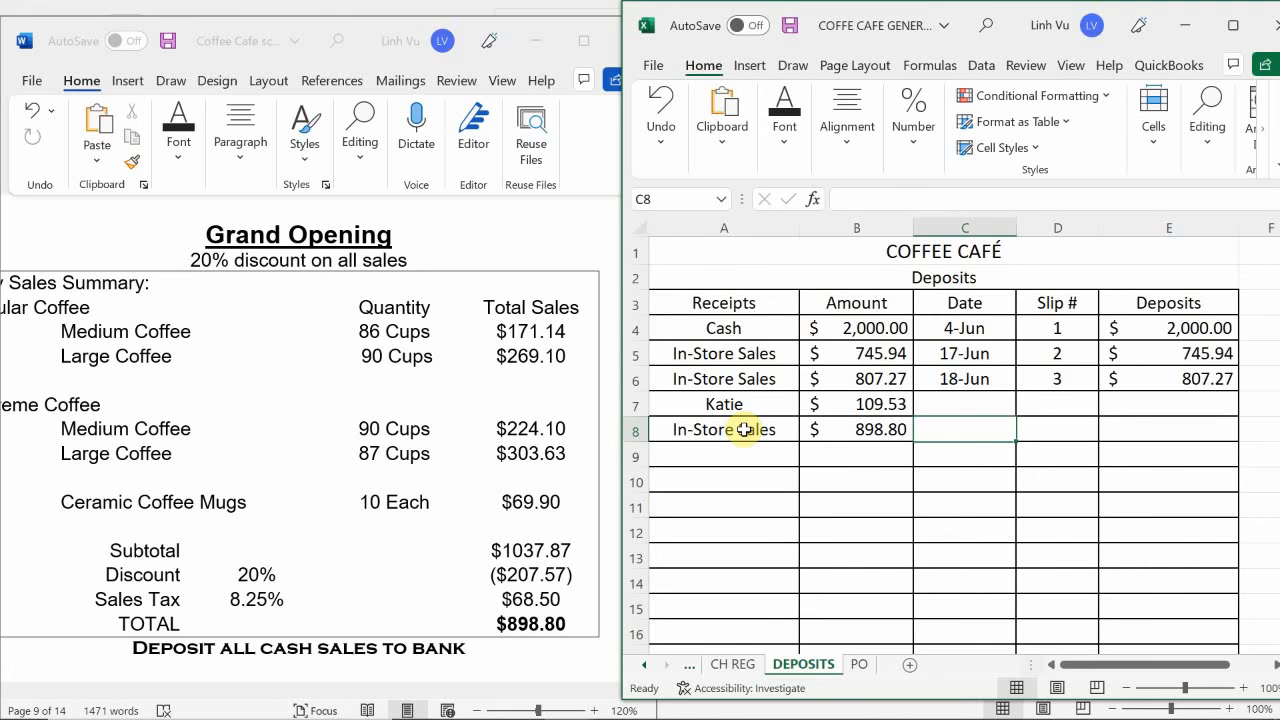
{"action": "type", "text": "6/19"}
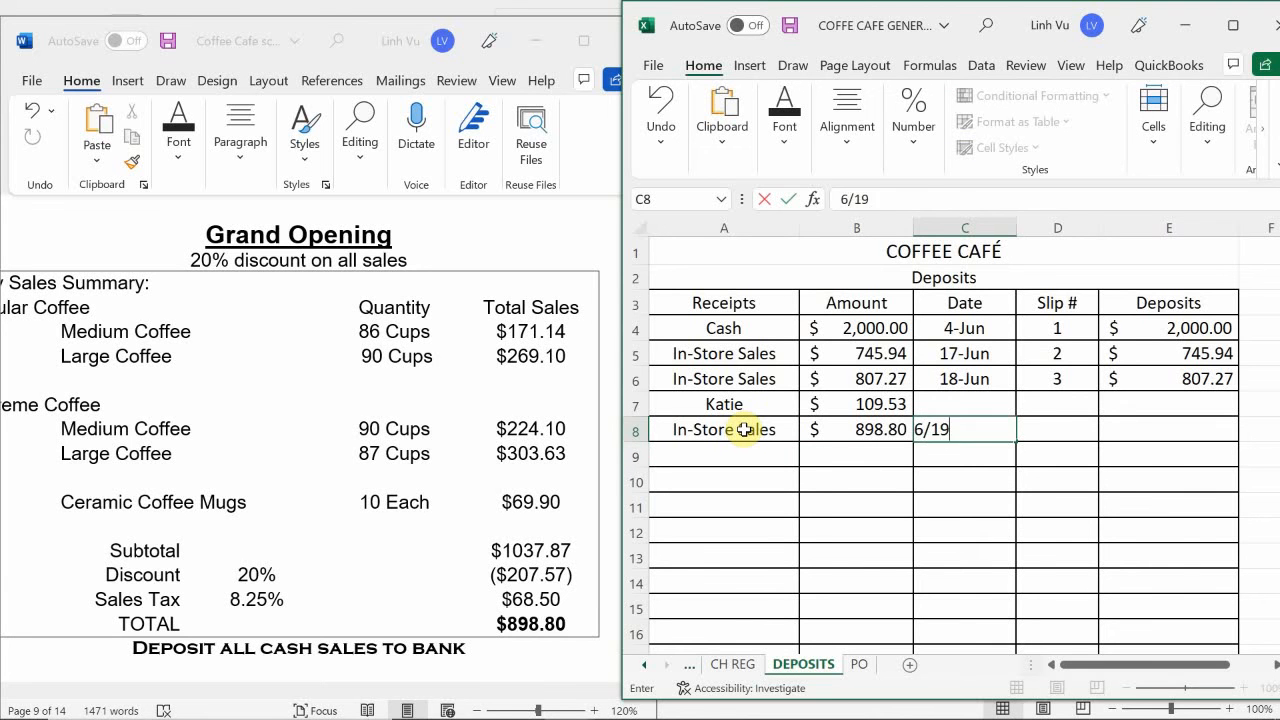
{"action": "key", "text": "Return"}
{"action": "key", "text": "Right"}
{"action": "key", "text": "Up"}
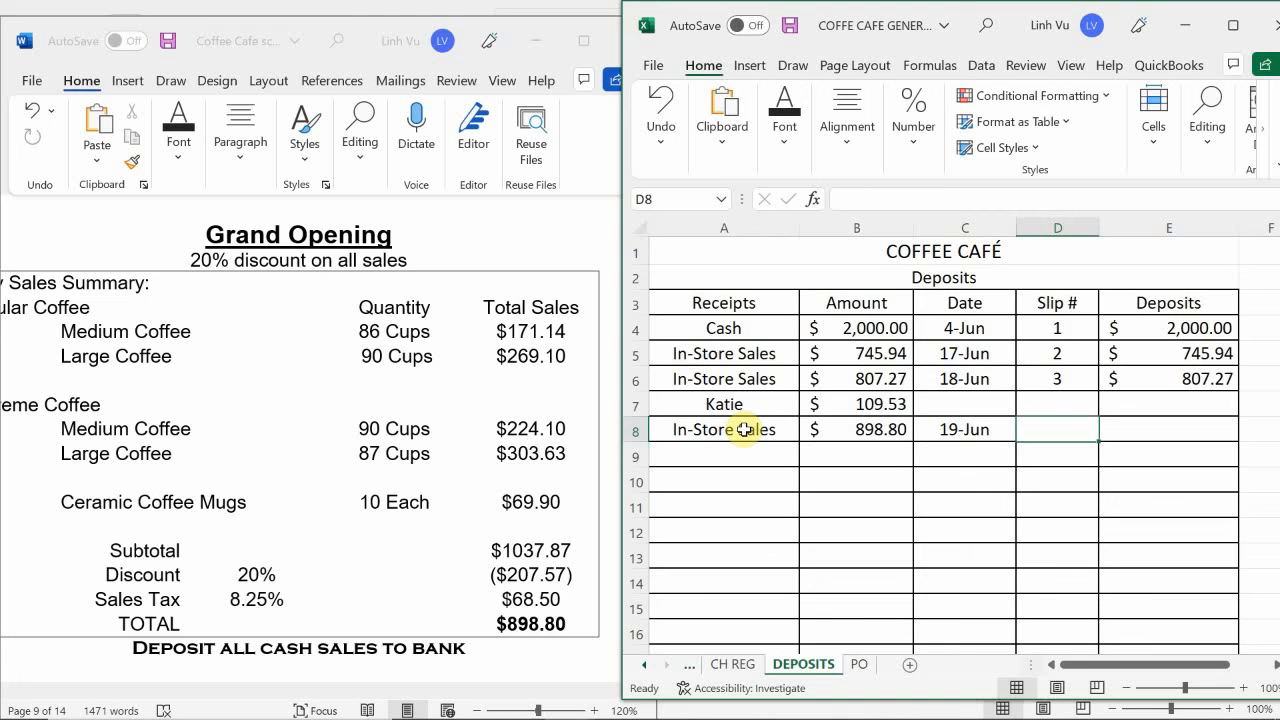
{"action": "type", "text": "="}
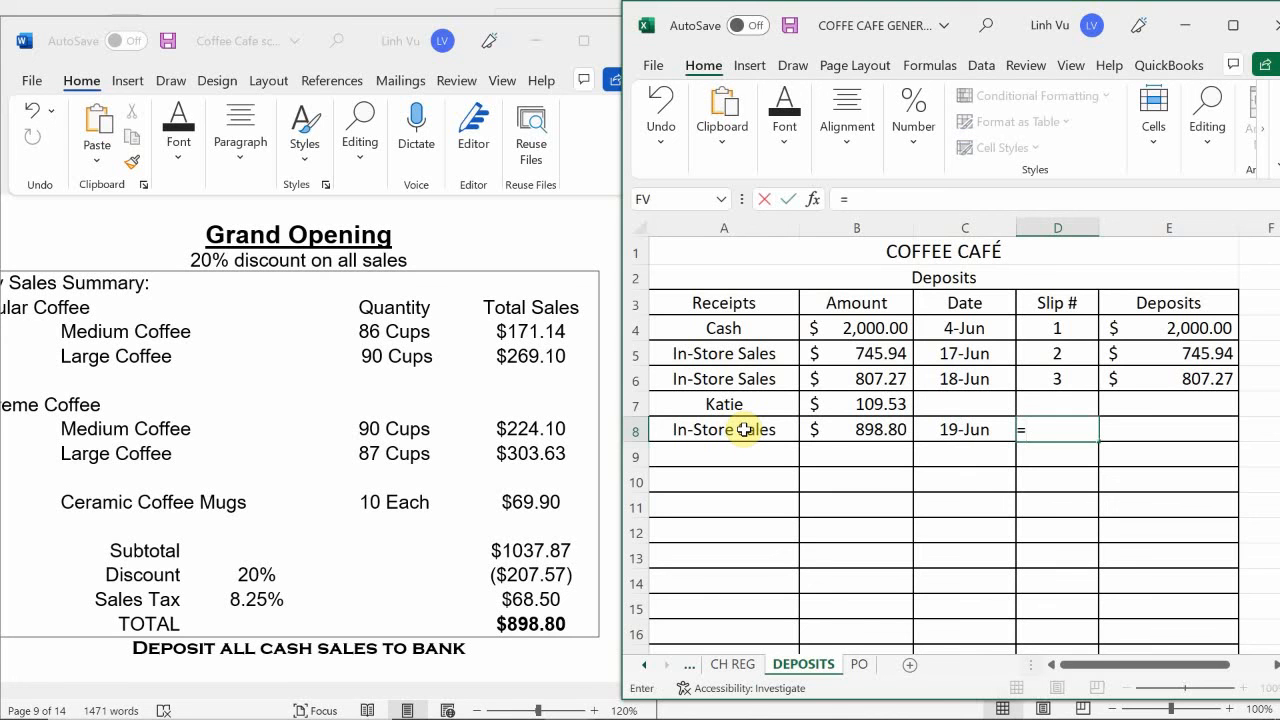
{"action": "key", "text": "BackSpace"}
{"action": "type", "text": "4"}
{"action": "key", "text": "Tab"}
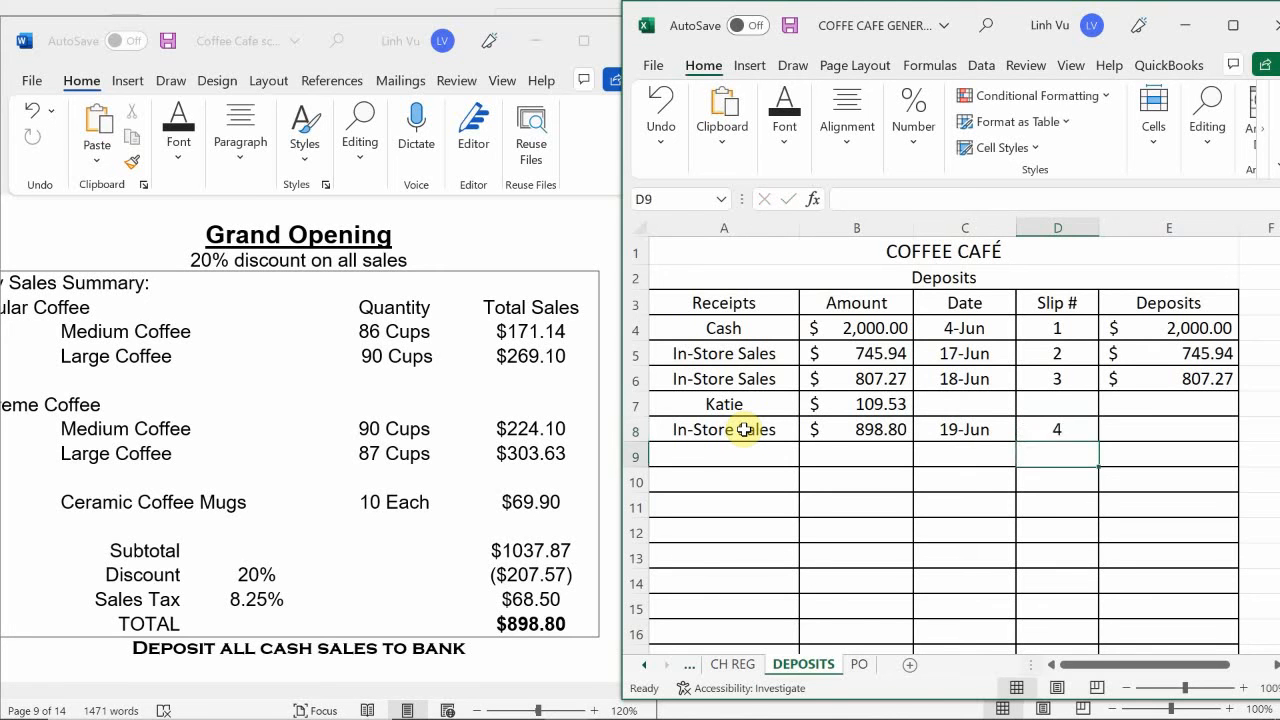
- Calculate the slip 4 deposit in E8 by adding the in-store sales receipt in B8 and the receipt in B7
{"action": "type", "text": "="}
{"action": "key", "text": "Left"}
{"action": "key", "text": "Left"}
{"action": "key", "text": "Left"}
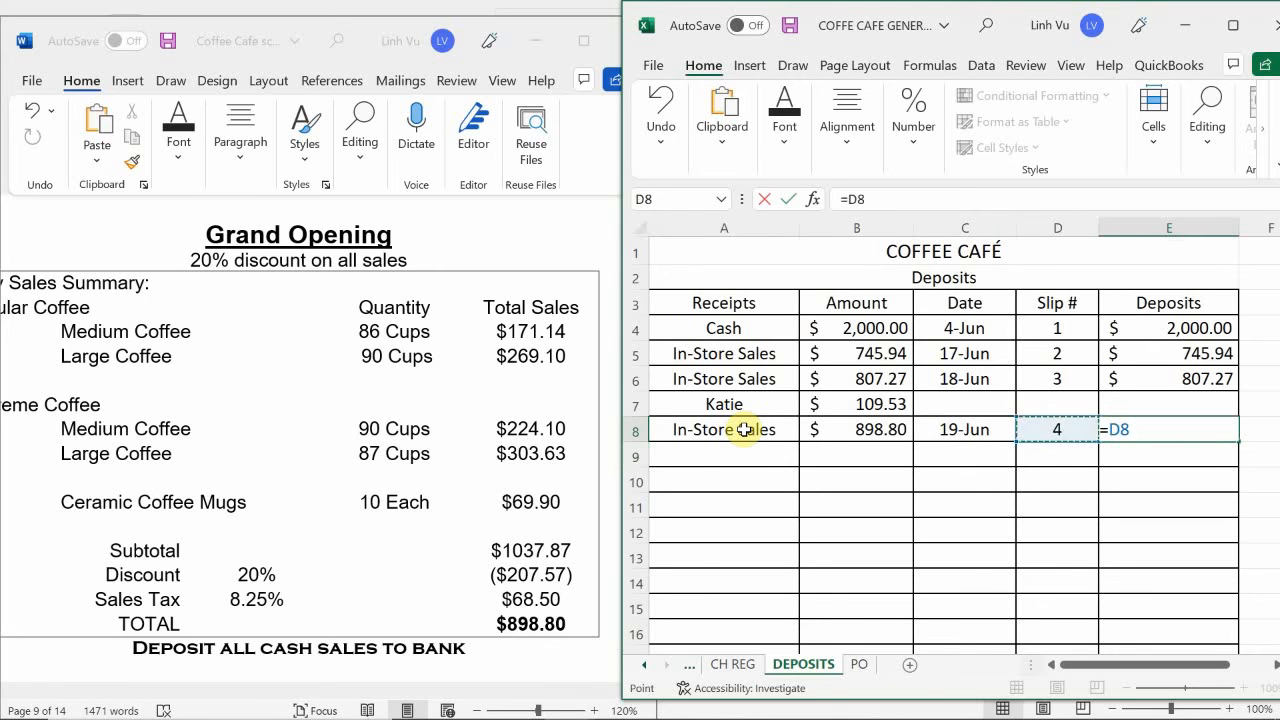
{"action": "type", "text": "+"}
{"action": "key", "text": "Left"}
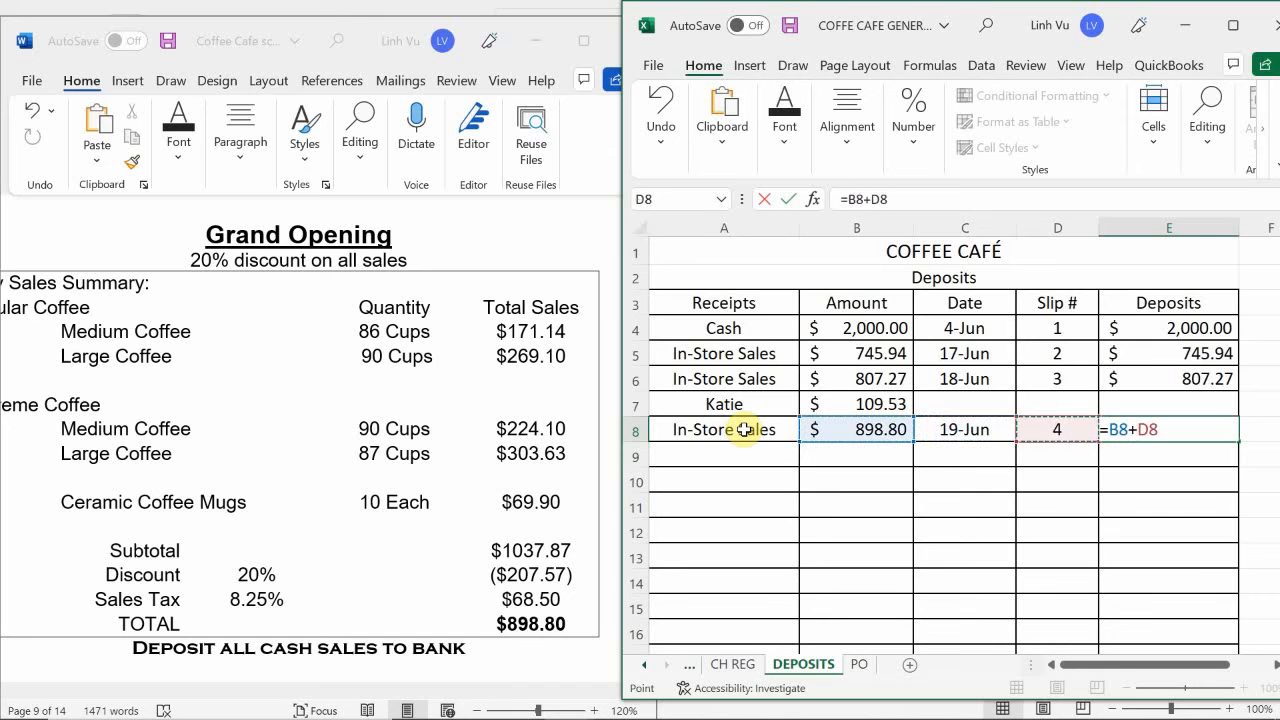
{"action": "key", "text": "Left"}
{"action": "key", "text": "Up"}
{"action": "key", "text": "Up"}
{"action": "key", "text": "Left"}
{"action": "key", "text": "Down"}
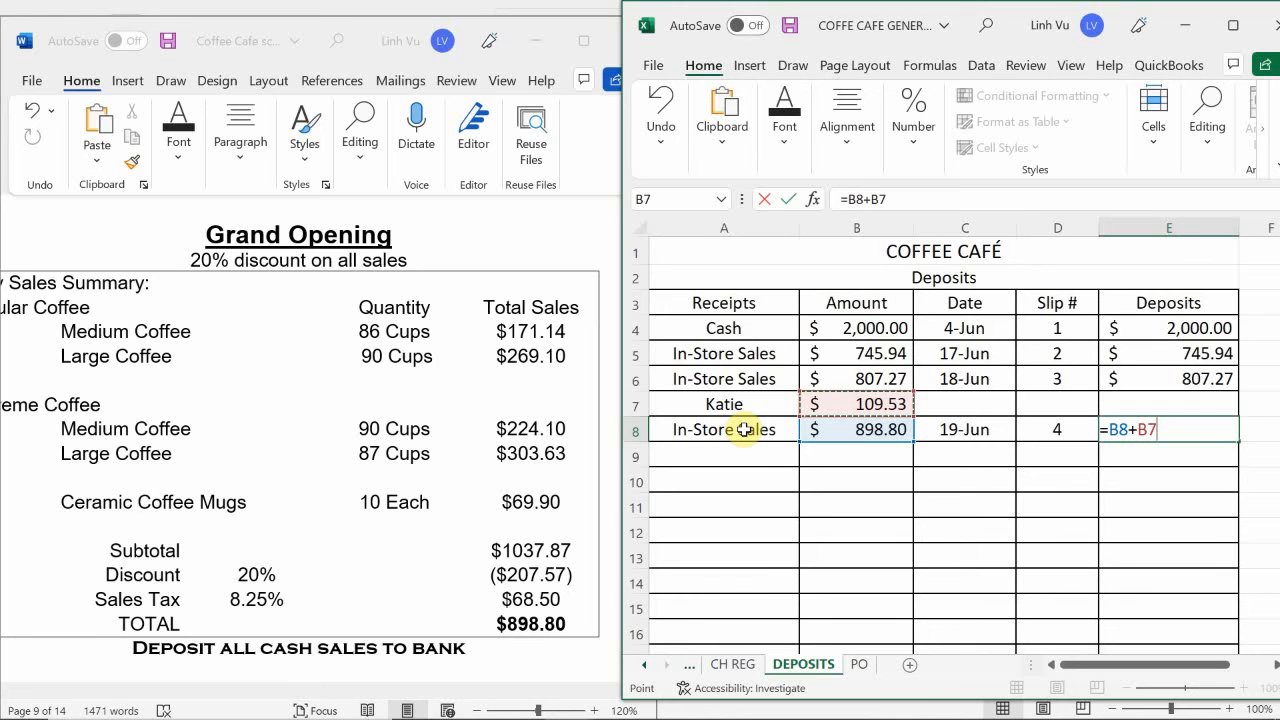
{"action": "key", "text": "Return"}
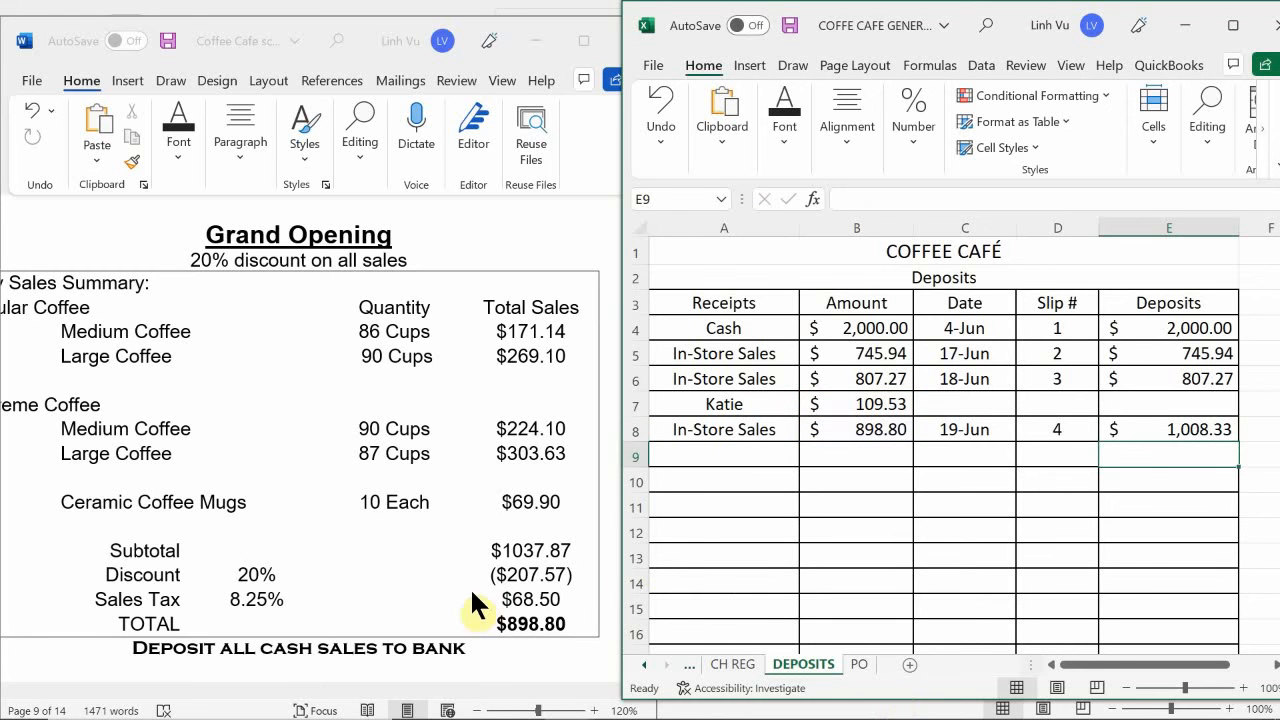
- Return to the GENERAL JOURNAL sheet and select the Sales - Large Regular Coffee line in the 19 June in-store sales entry
{"action": "left_click", "coordinate": [733, 665]}
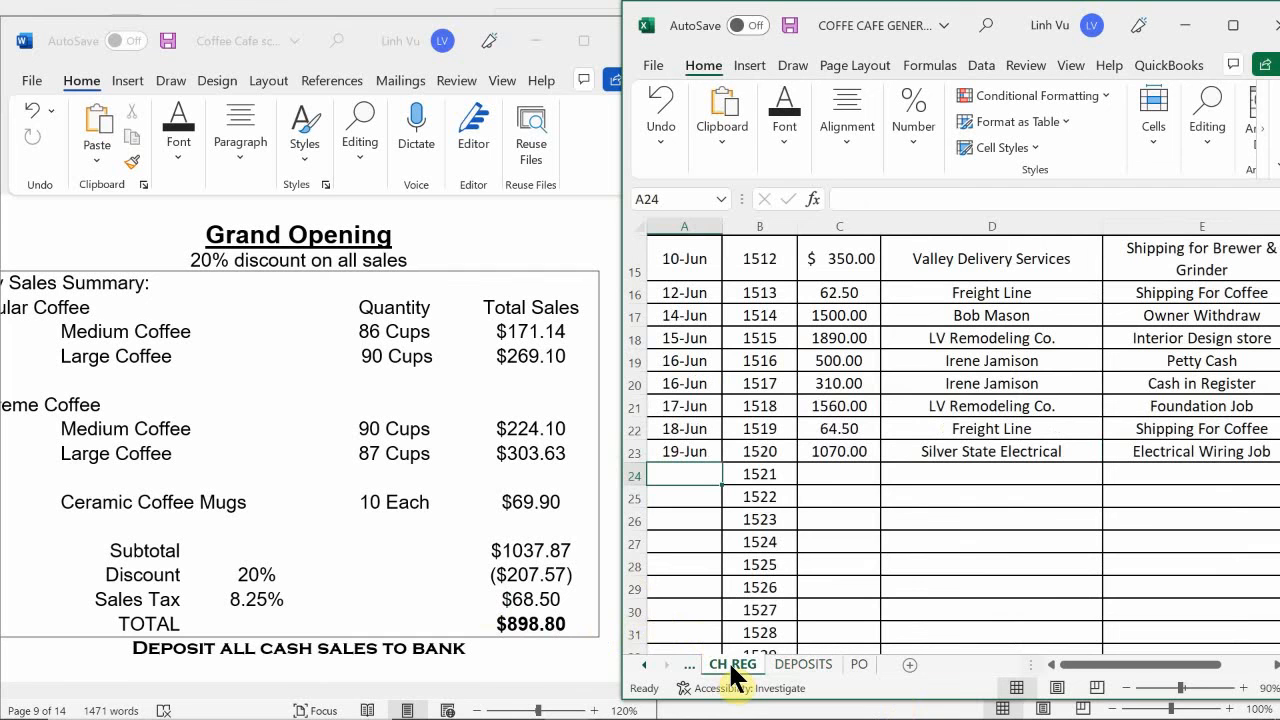
{"action": "left_click", "coordinate": [645, 665]}
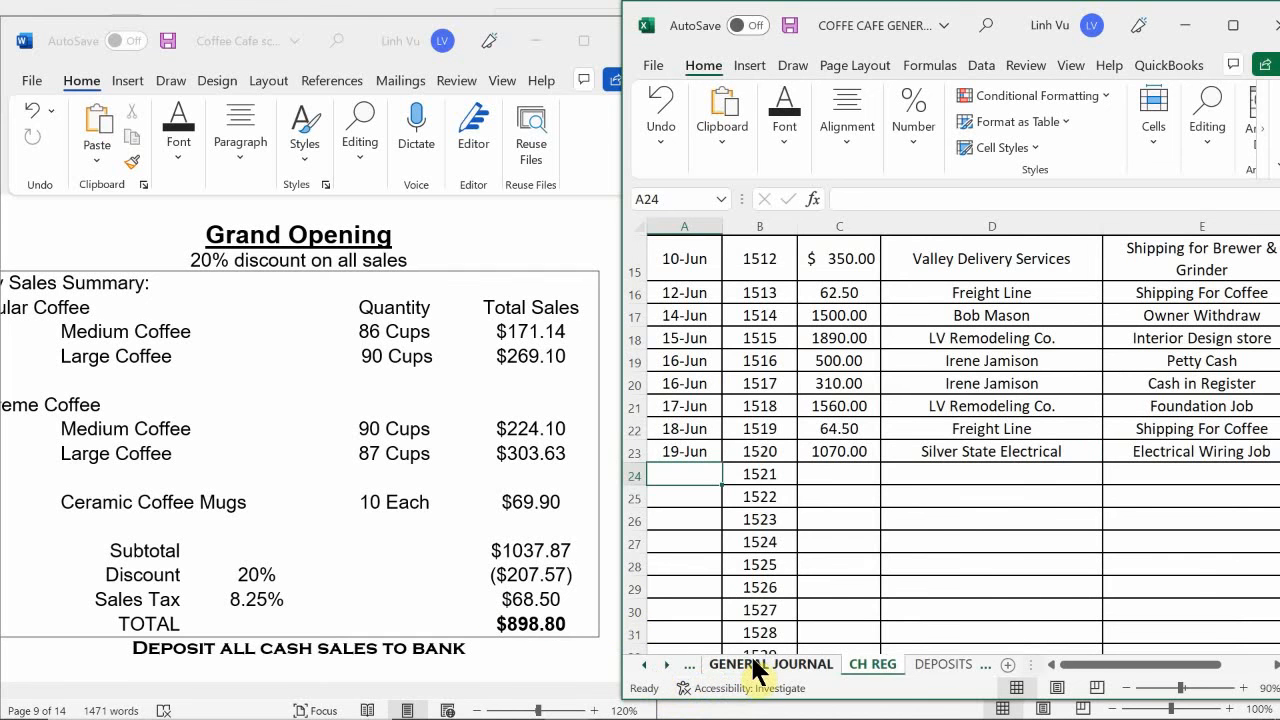
{"action": "left_click", "coordinate": [757, 668]}
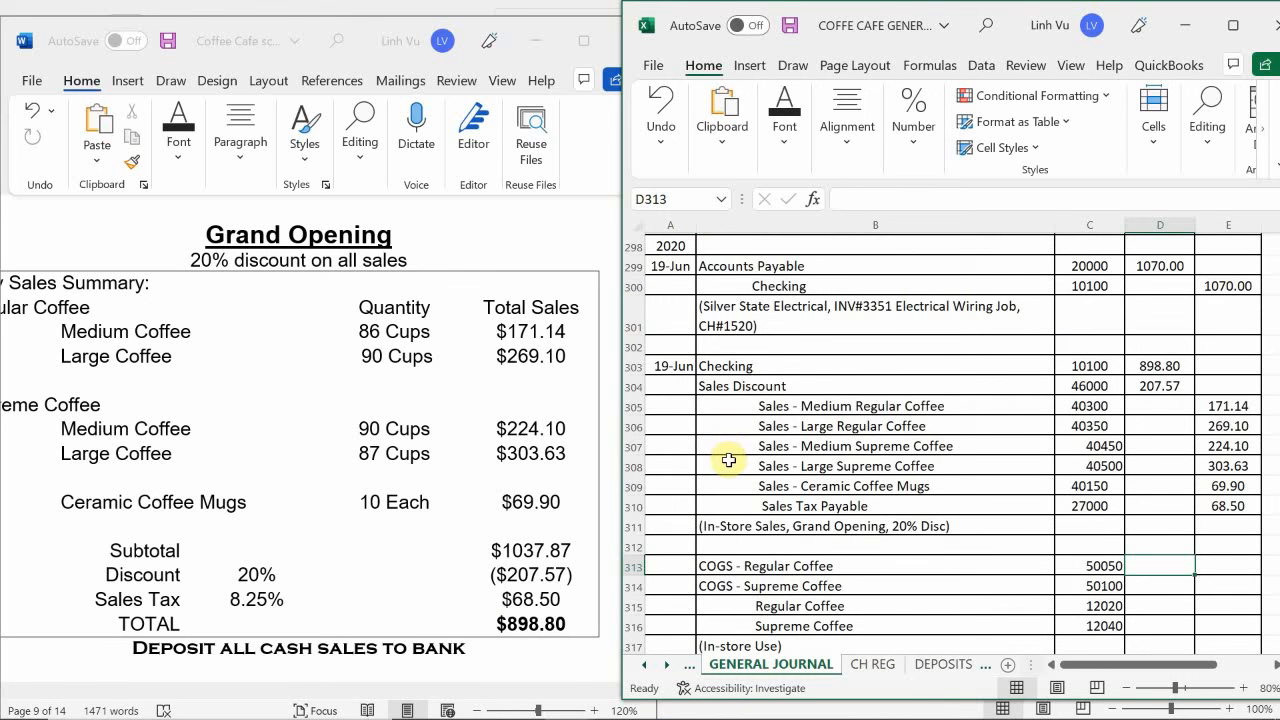
{"action": "left_click", "coordinate": [714, 426]}
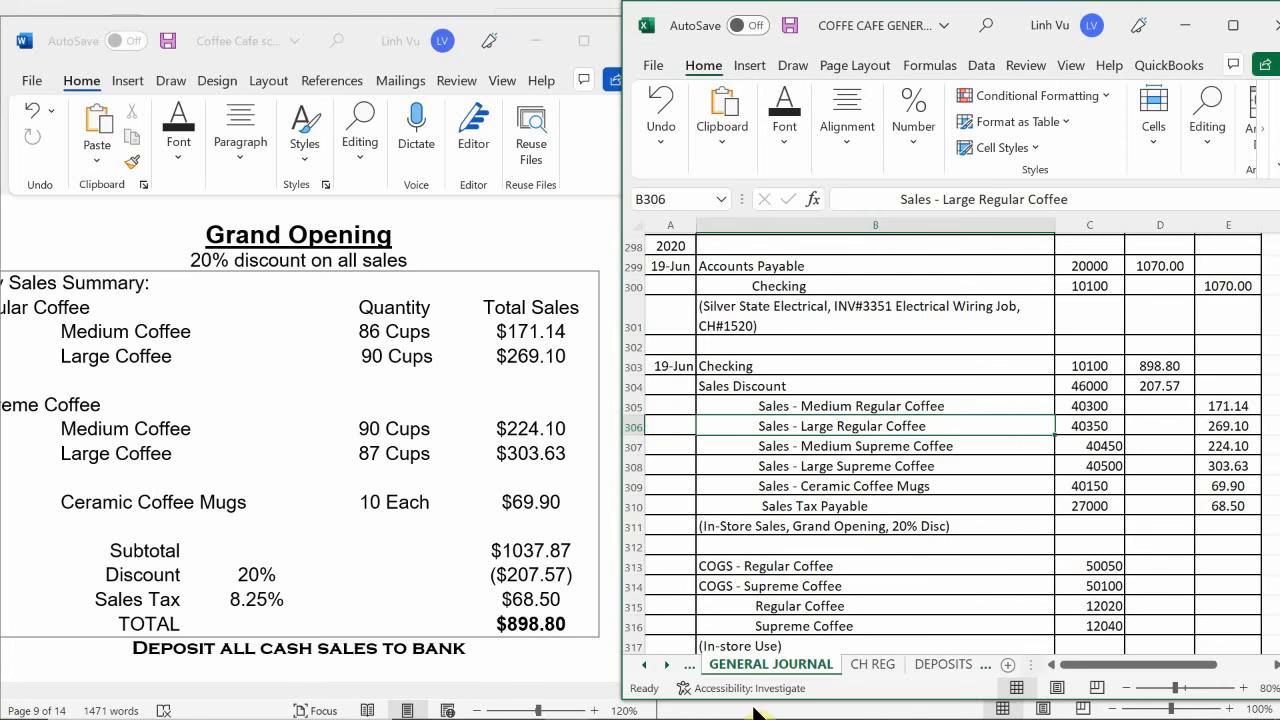
- Switch to the COFFEE CAFE ledger workbook and enter the date 6/19 in A41 of the Checking account on the ASSETS sheet
{"action": "mouse_move", "coordinate": [400, 718]}
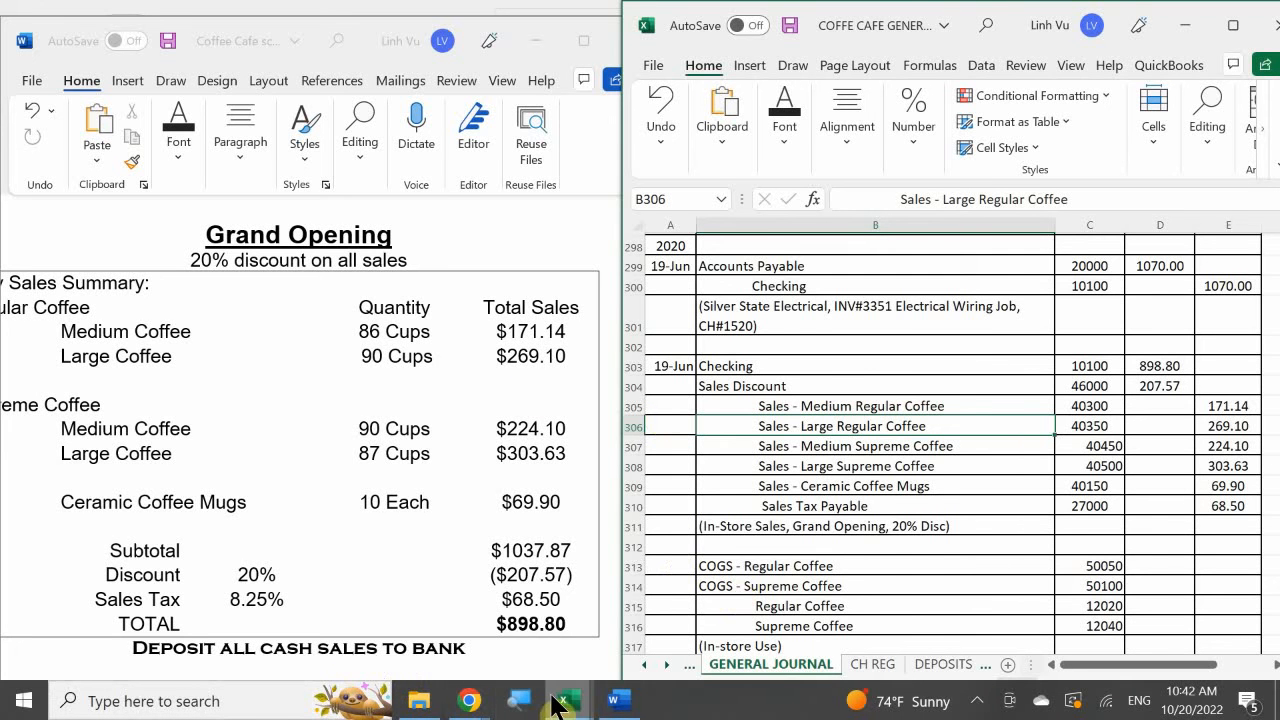
{"action": "mouse_move", "coordinate": [555, 700]}
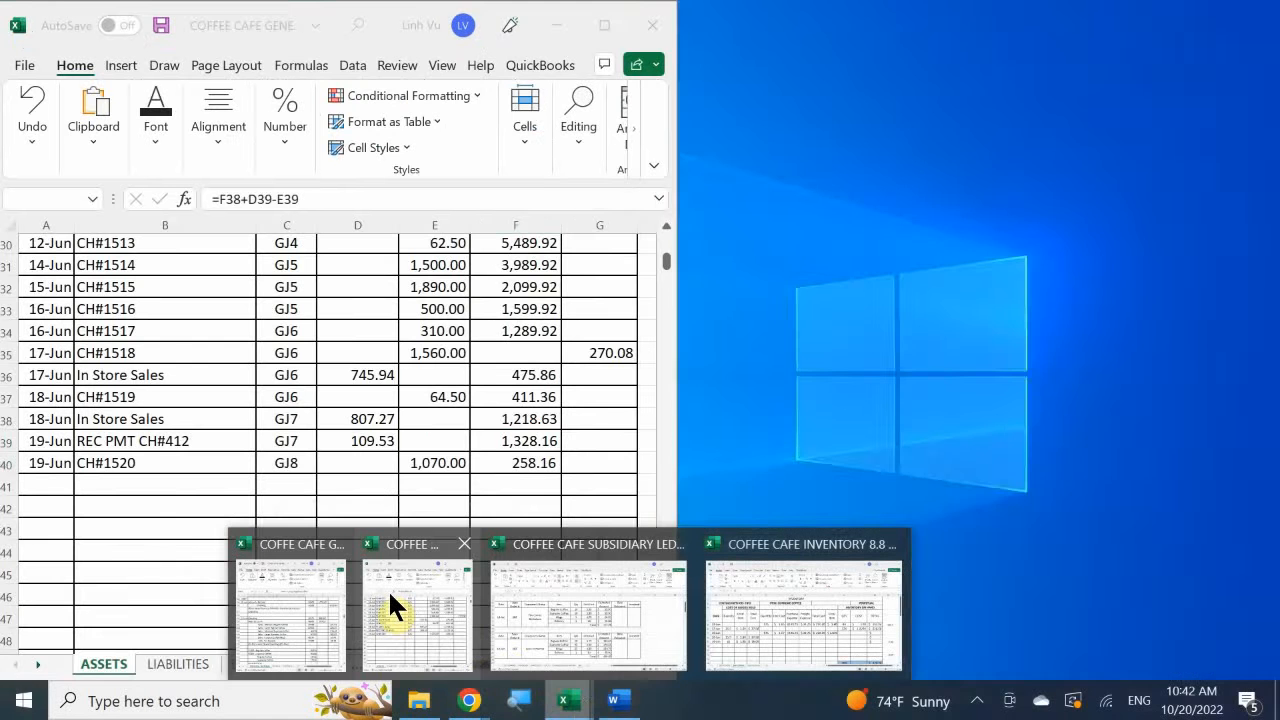
{"action": "left_click", "coordinate": [388, 589]}
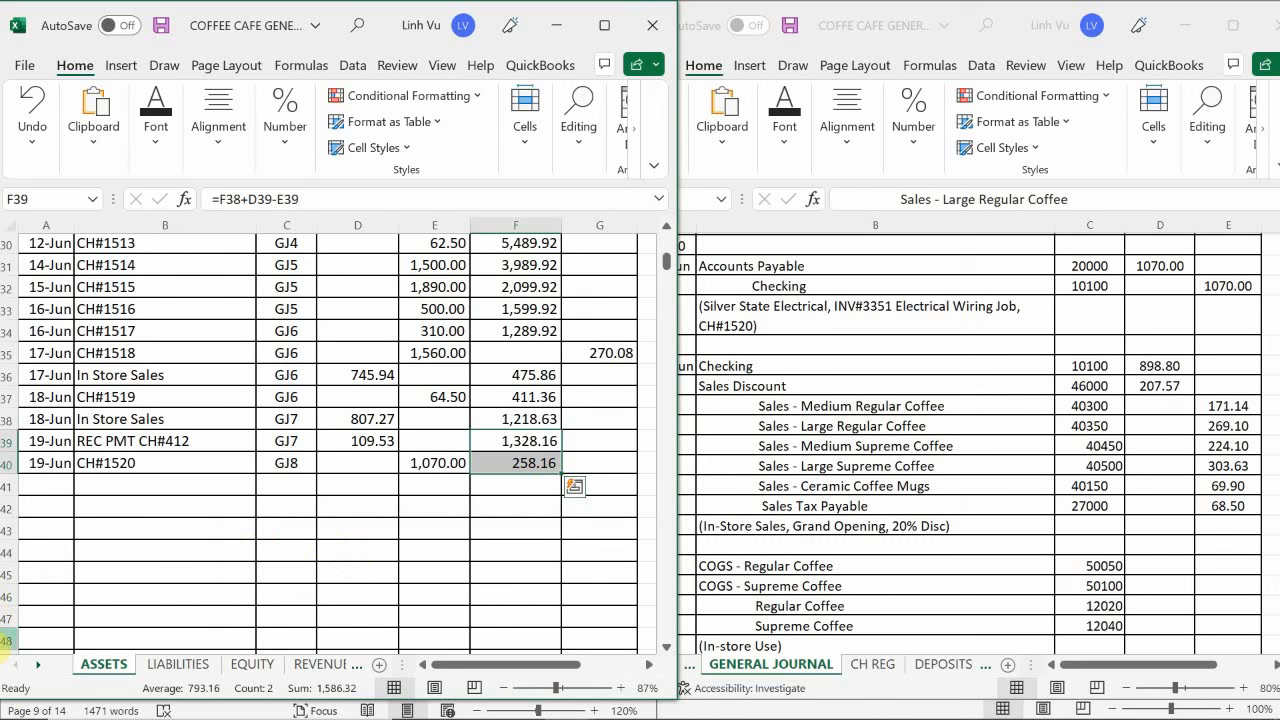
{"action": "left_click", "coordinate": [158, 567]}
{"action": "scroll", "coordinate": [158, 567], "scroll_direction": "up", "scroll_amount": 10}
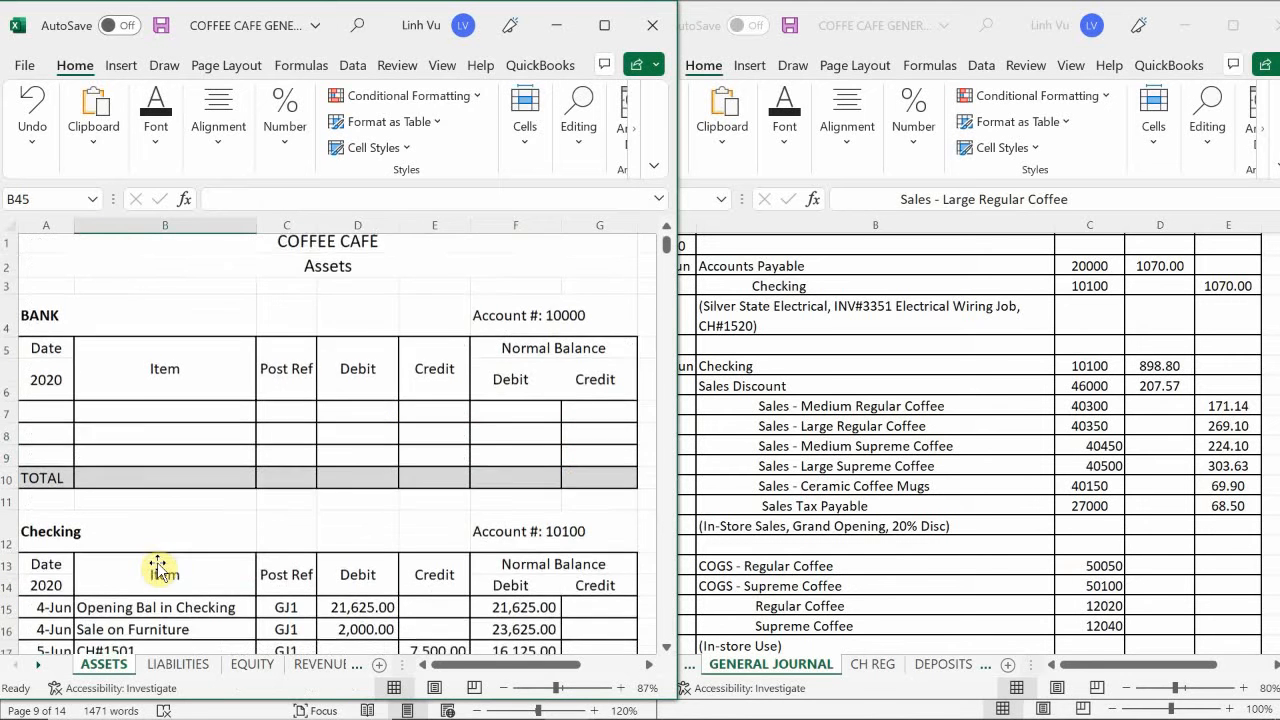
{"action": "scroll", "coordinate": [158, 567], "scroll_direction": "down", "scroll_amount": 4}
{"action": "scroll", "coordinate": [158, 567], "scroll_direction": "down", "scroll_amount": 5}
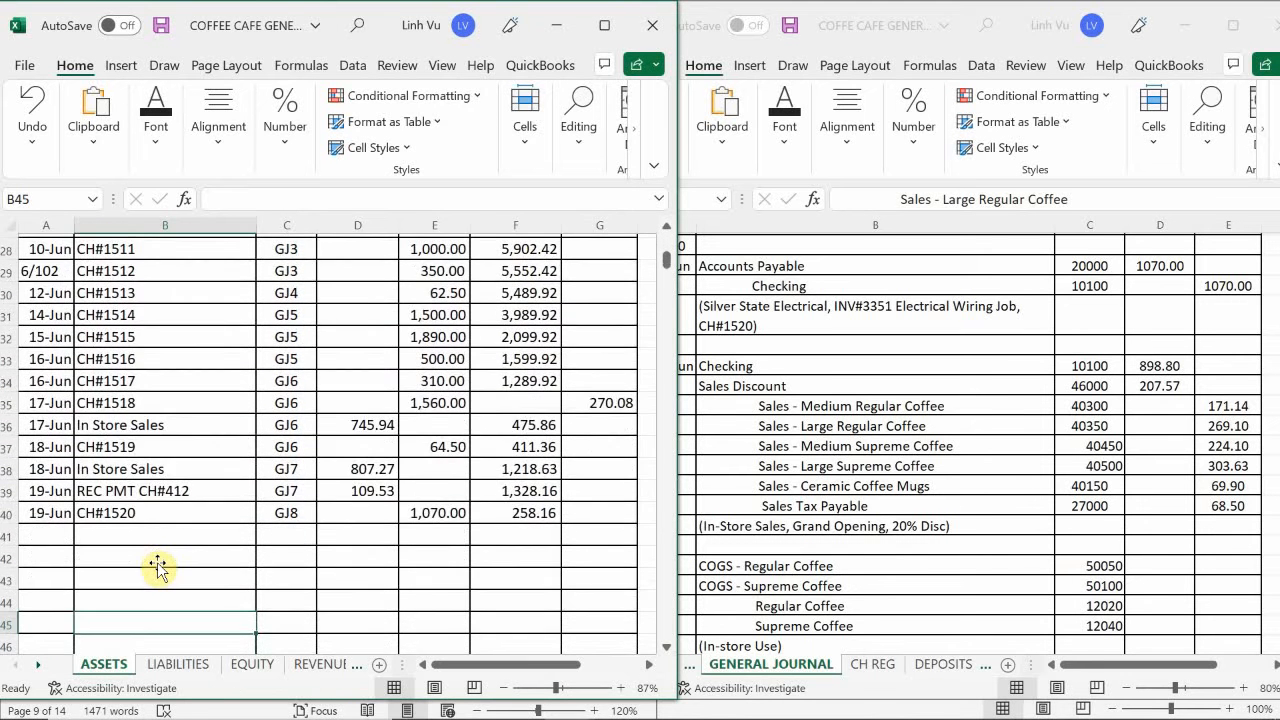
{"action": "left_click", "coordinate": [46, 536]}
{"action": "type", "text": "6/19"}
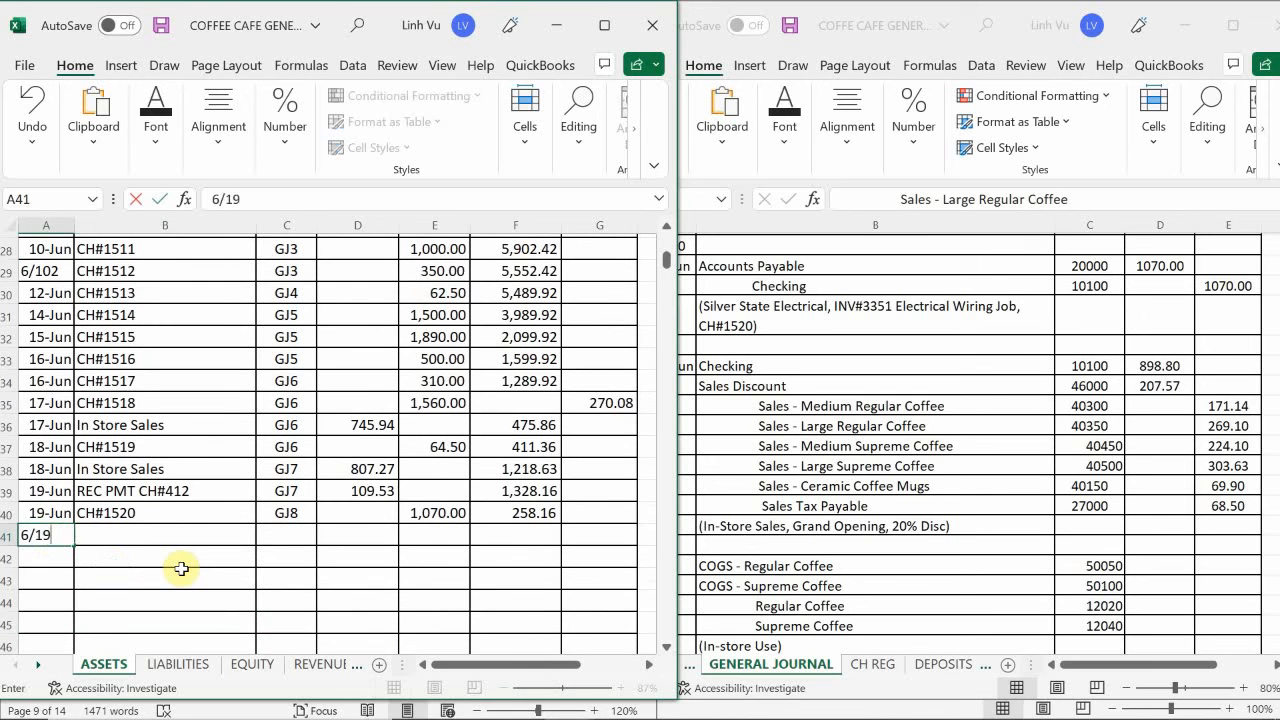
{"action": "key", "text": "Return"}
- Fill the Checking item cell B41 with a reference to the In Store Sales label in B38
{"action": "left_click", "coordinate": [181, 566]}
{"action": "key", "text": "Up"}
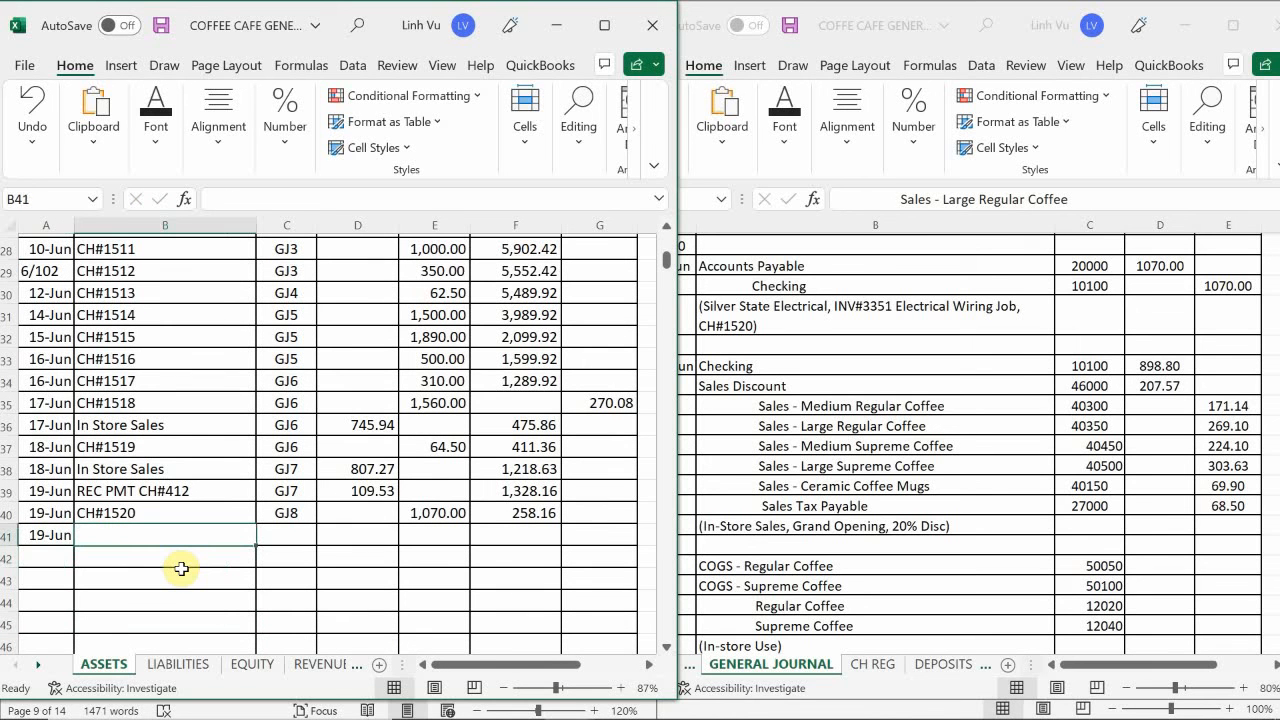
{"action": "type", "text": "="}
{"action": "key", "text": "Up"}
{"action": "key", "text": "Up"}
{"action": "key", "text": "Up"}
{"action": "key", "text": "Up"}
{"action": "key", "text": "Up"}
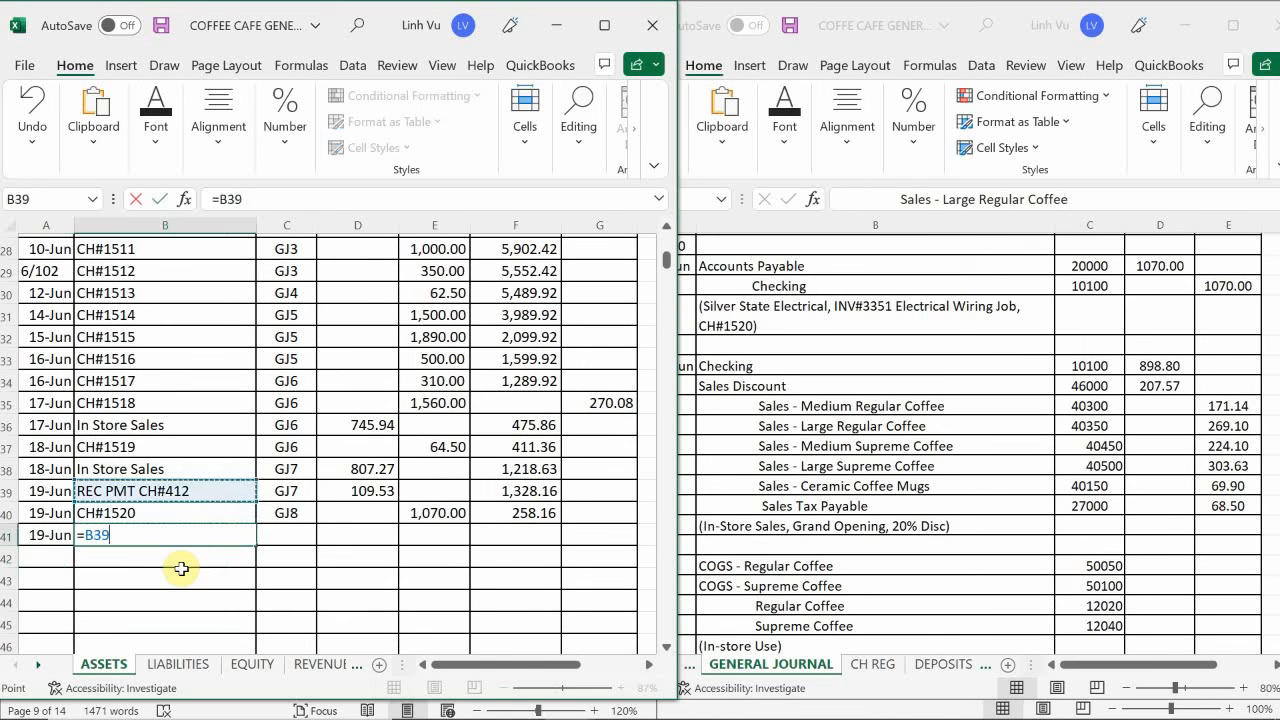
{"action": "key", "text": "Return"}
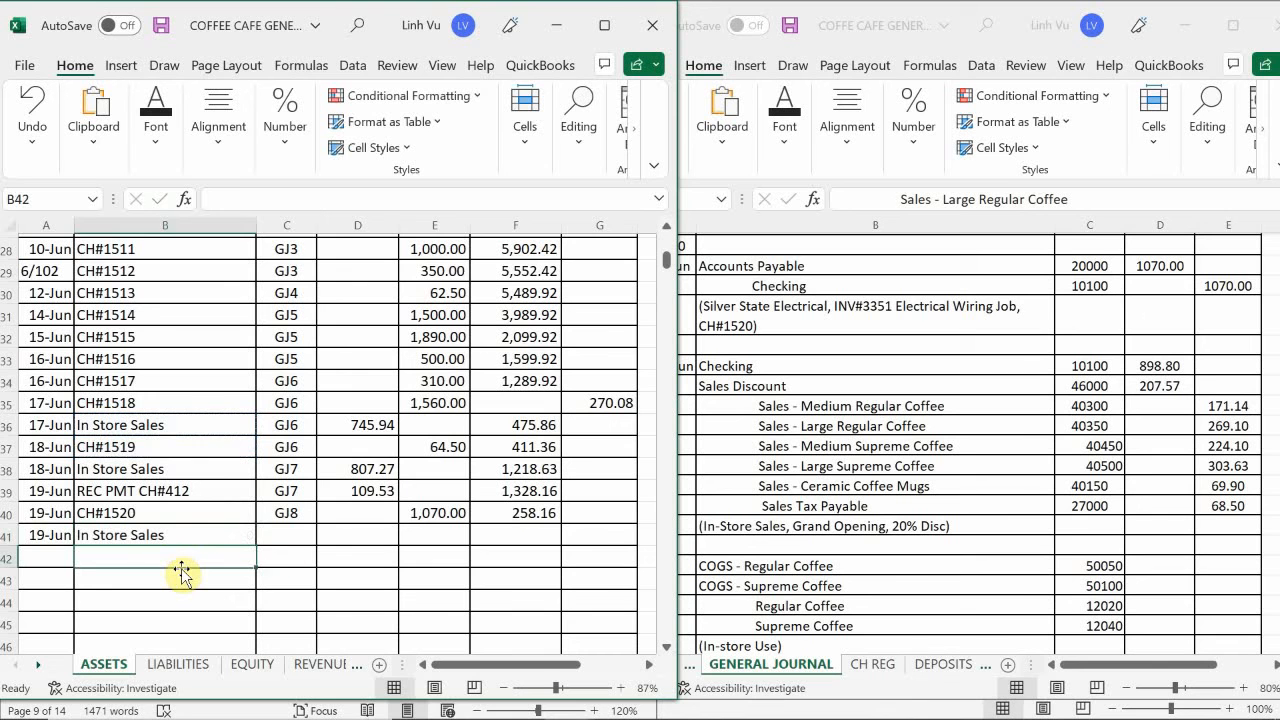
- Fill the post reference in C41 with a reference to the GJ8 entry in C40
{"action": "key", "text": "Up"}
{"action": "key", "text": "Right"}
{"action": "type", "text": "="}
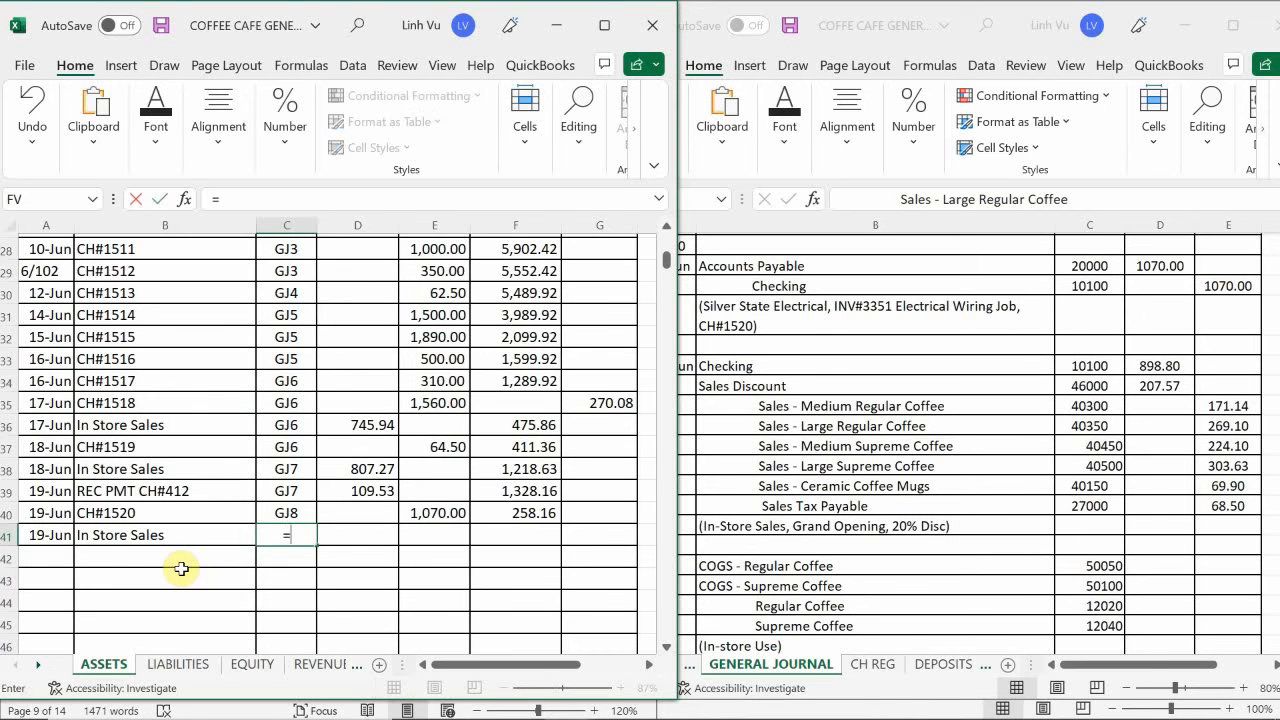
{"action": "key", "text": "Up"}
{"action": "key", "text": "Return"}
{"action": "key", "text": "Up"}
{"action": "key", "text": "Right"}
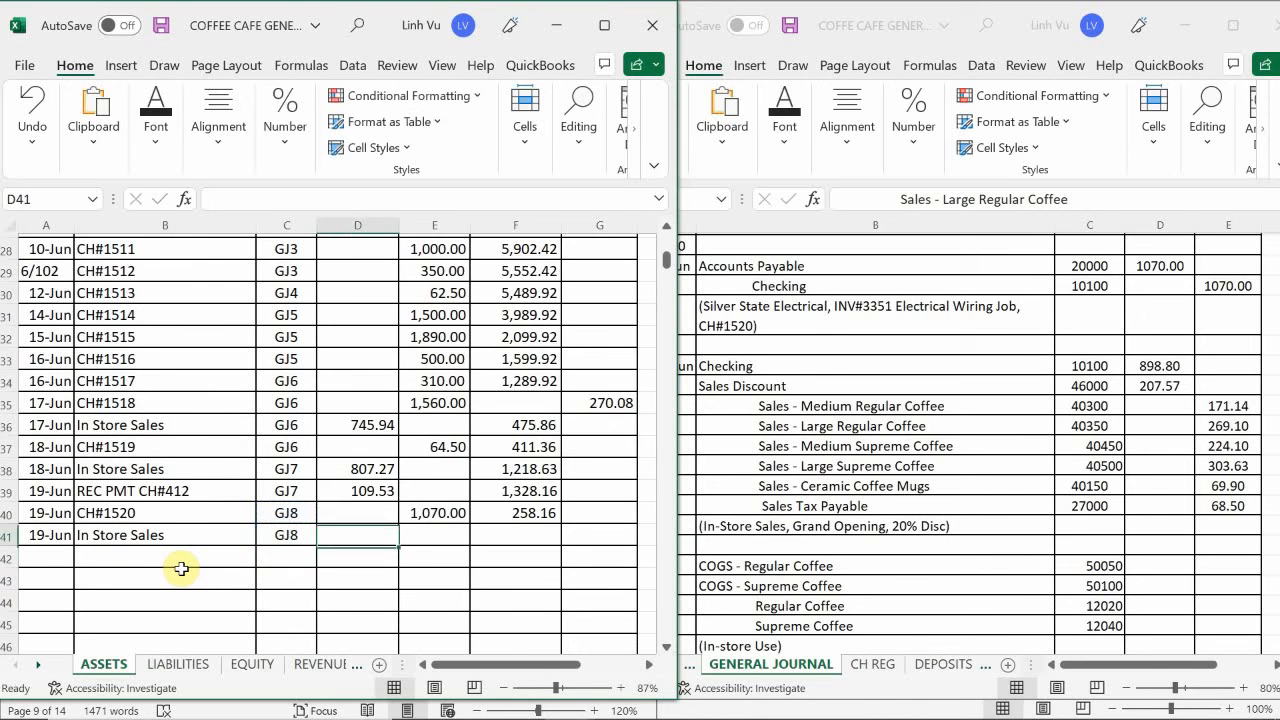
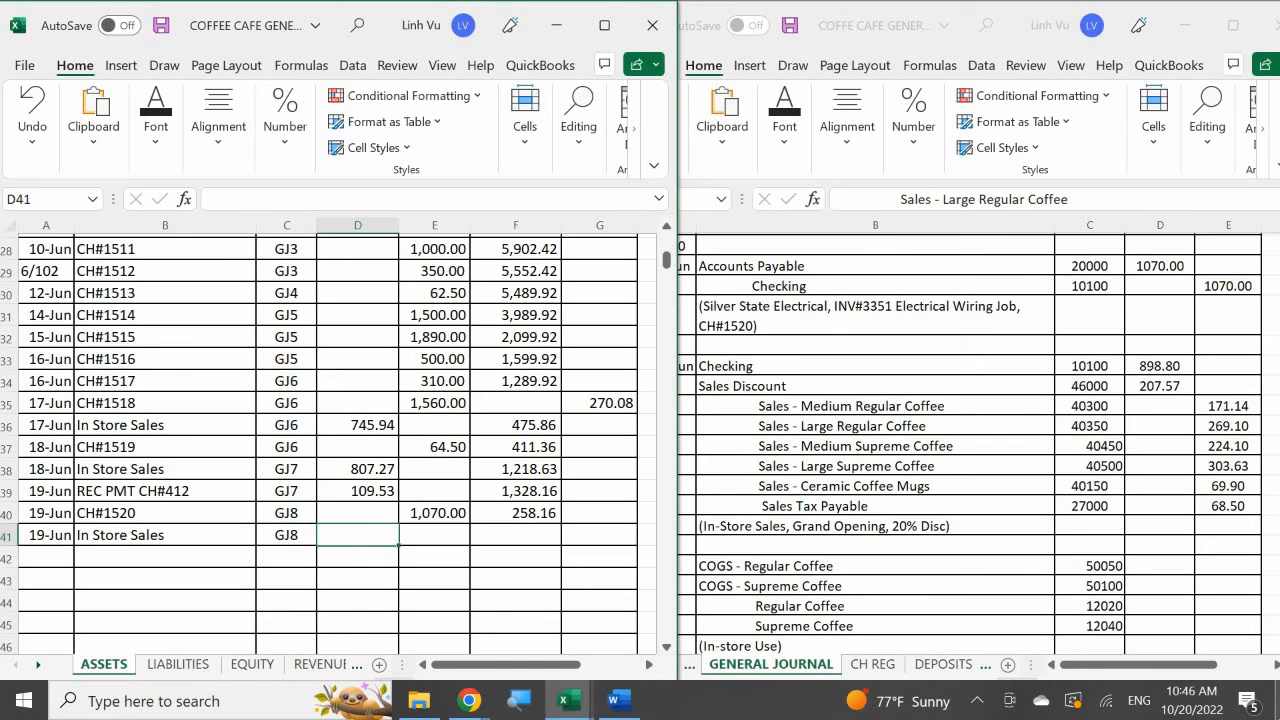
- Enter the 898.80 debit in D41 of the Checking account and extend the running balance formula from F40 to F41
{"action": "type", "text": "898.80"}
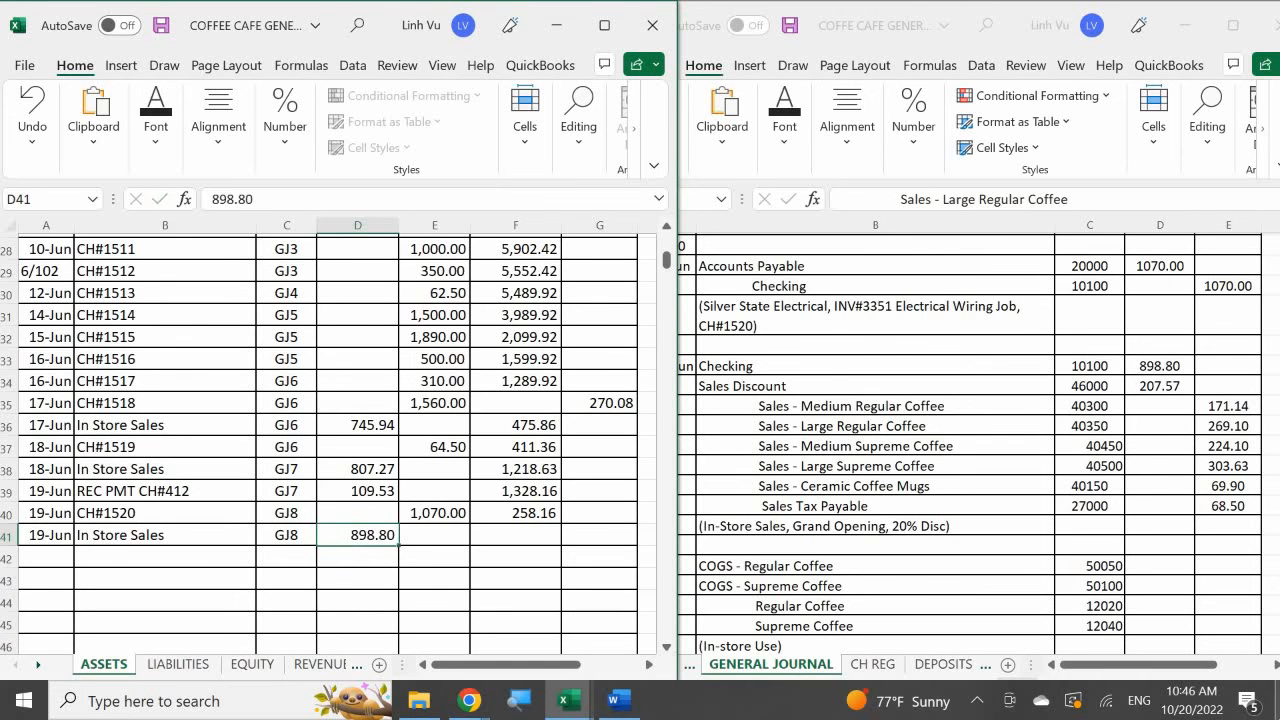
{"action": "key", "text": "Return"}
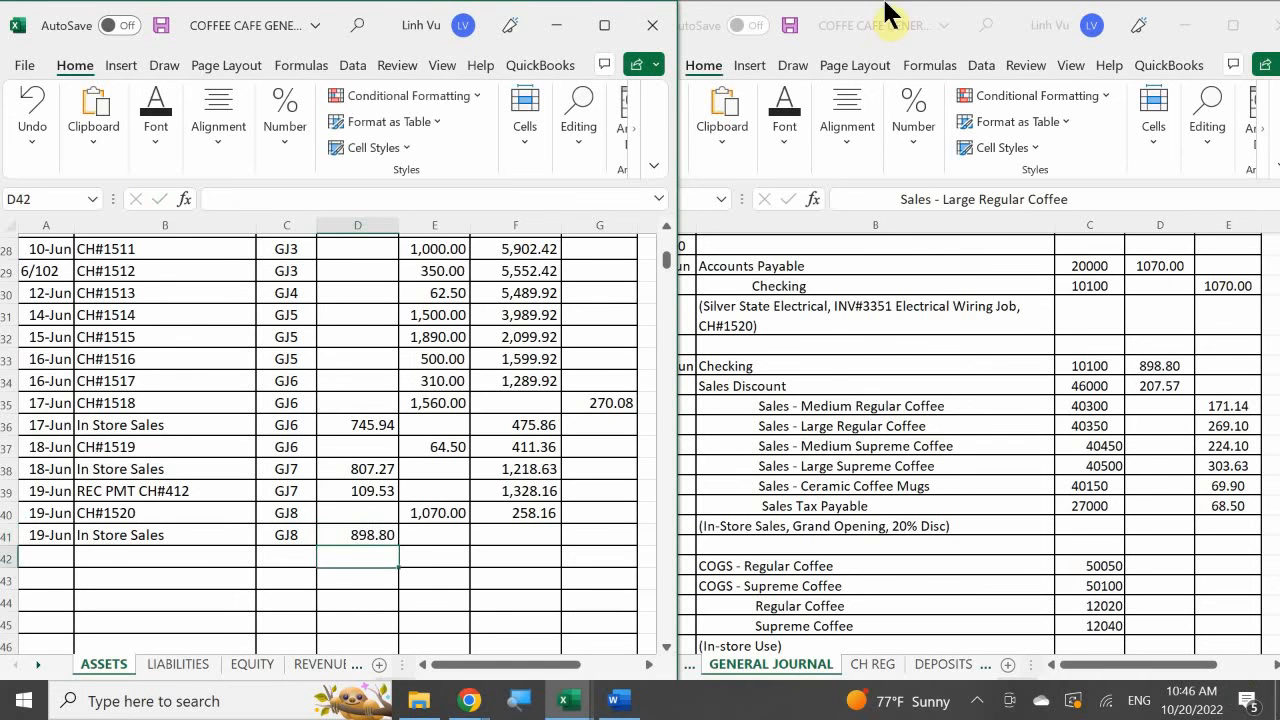
{"action": "left_click", "coordinate": [535, 511]}
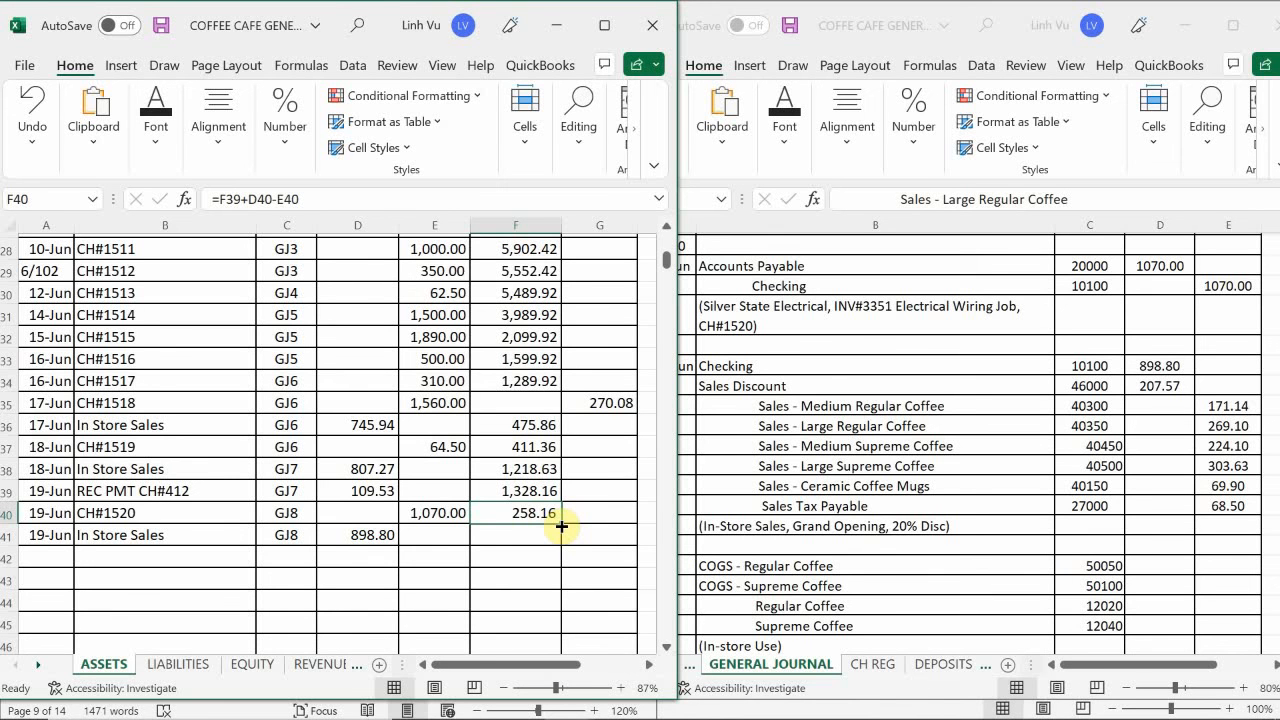
{"action": "left_click_drag", "start_coordinate": [561, 526], "coordinate": [558, 544]}
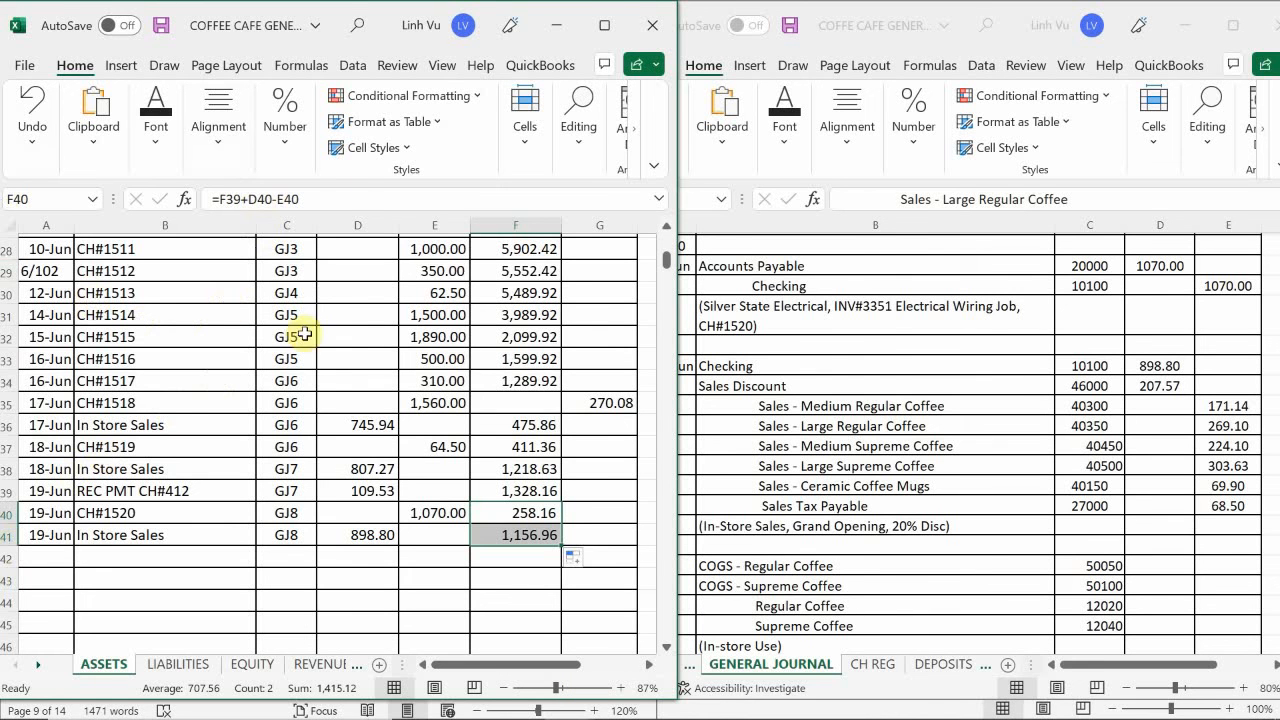
{"action": "left_click", "coordinate": [342, 577]}
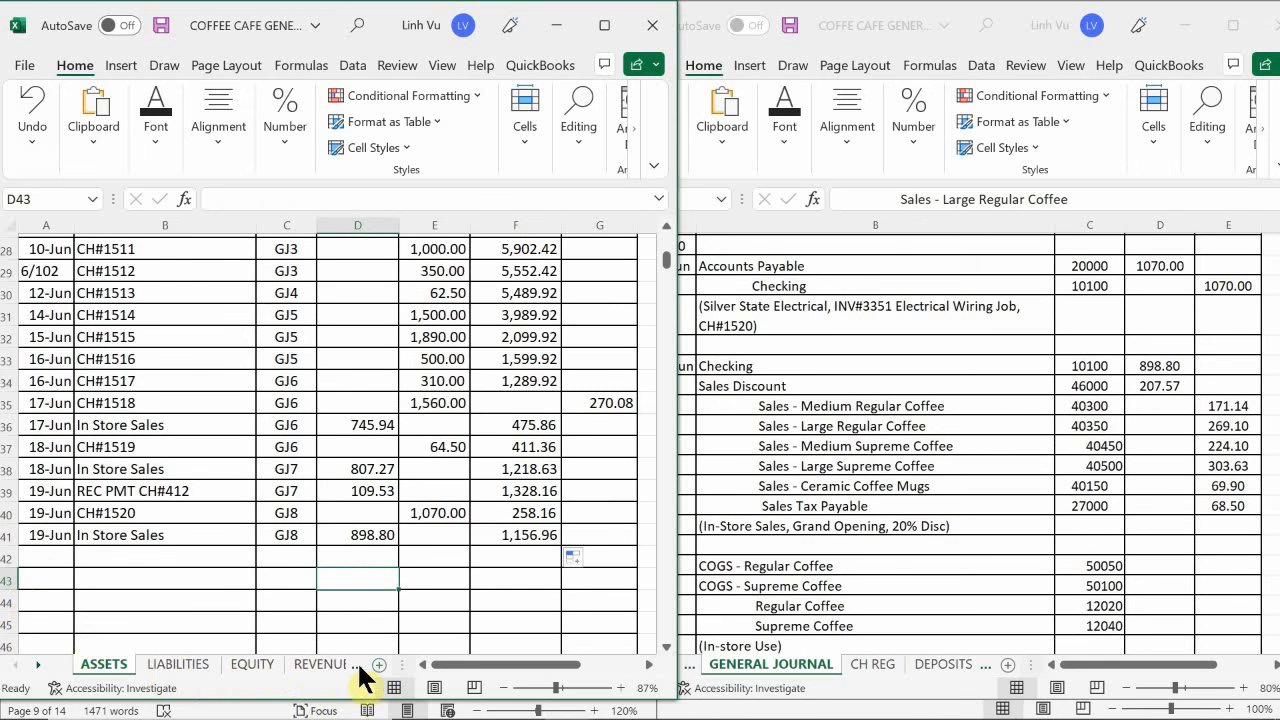
- Open the REVENUES sheet and locate the Sales – Medium Regular Coffee account
{"action": "left_click", "coordinate": [307, 666]}
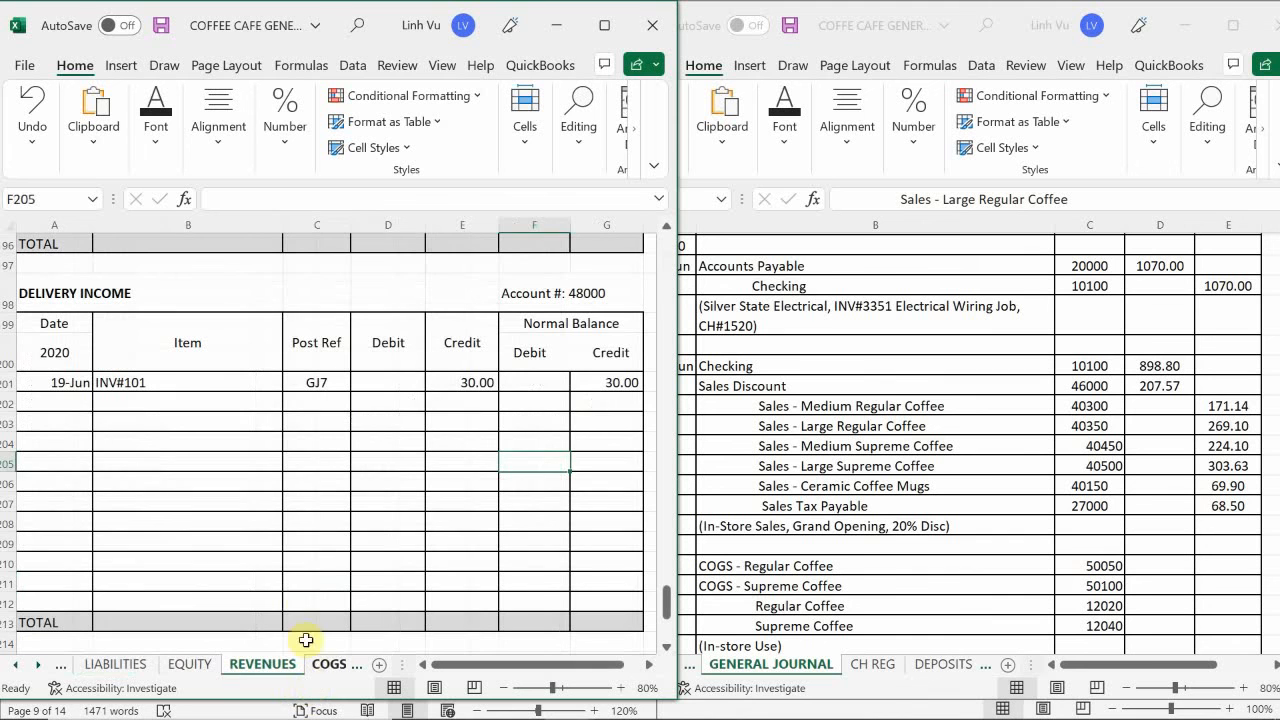
{"action": "left_click", "coordinate": [304, 567]}
{"action": "scroll", "coordinate": [304, 567], "scroll_direction": "up", "scroll_amount": 13}
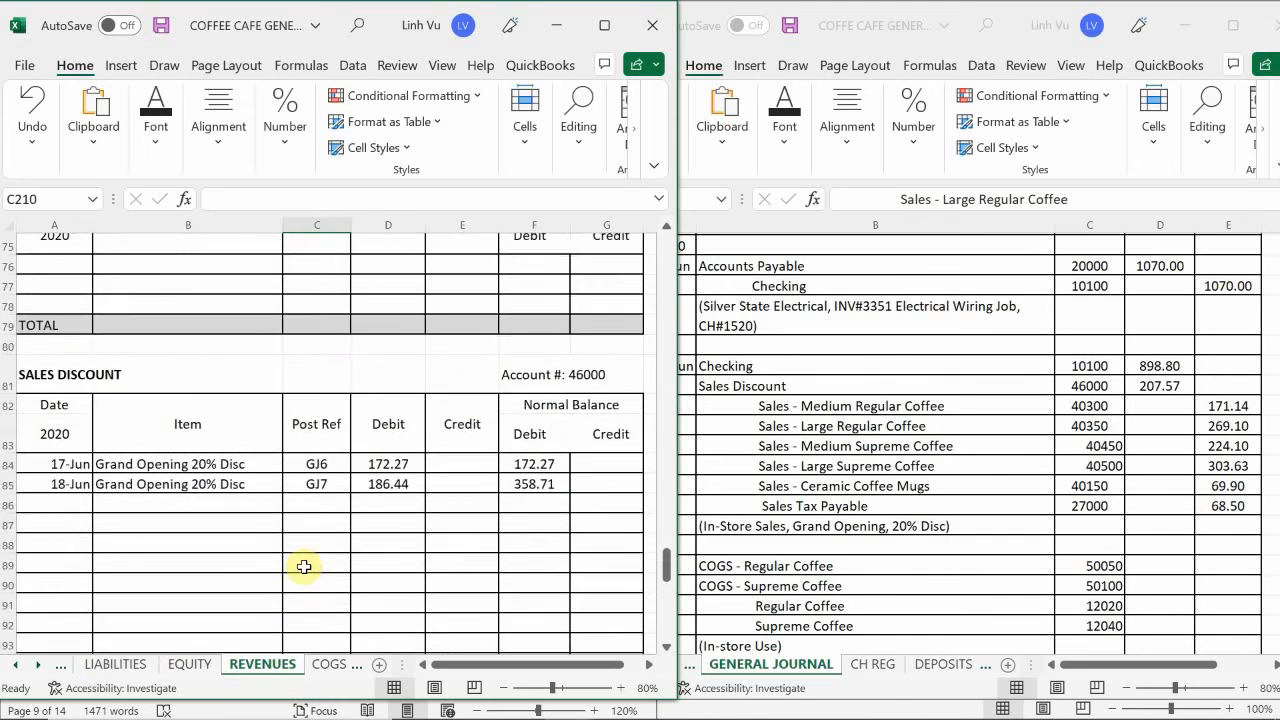
{"action": "scroll", "coordinate": [304, 567], "scroll_direction": "up", "scroll_amount": 20}
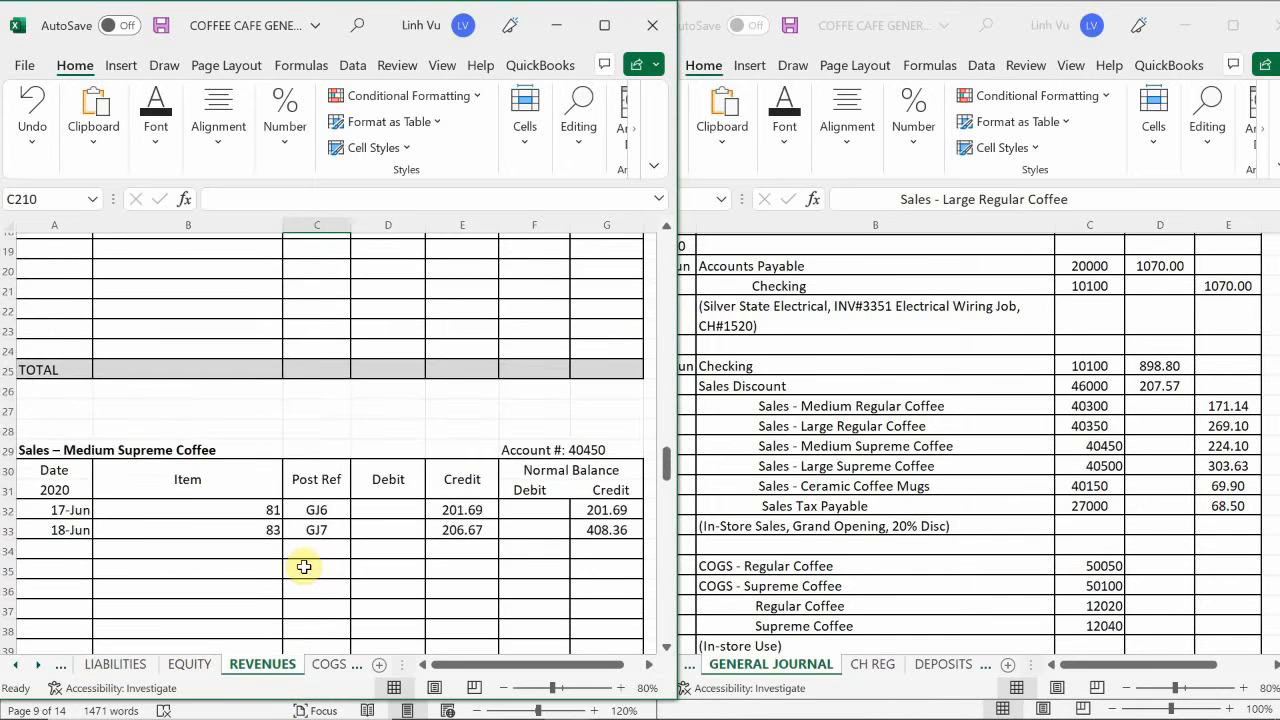
{"action": "scroll", "coordinate": [304, 567], "scroll_direction": "up", "scroll_amount": 11}
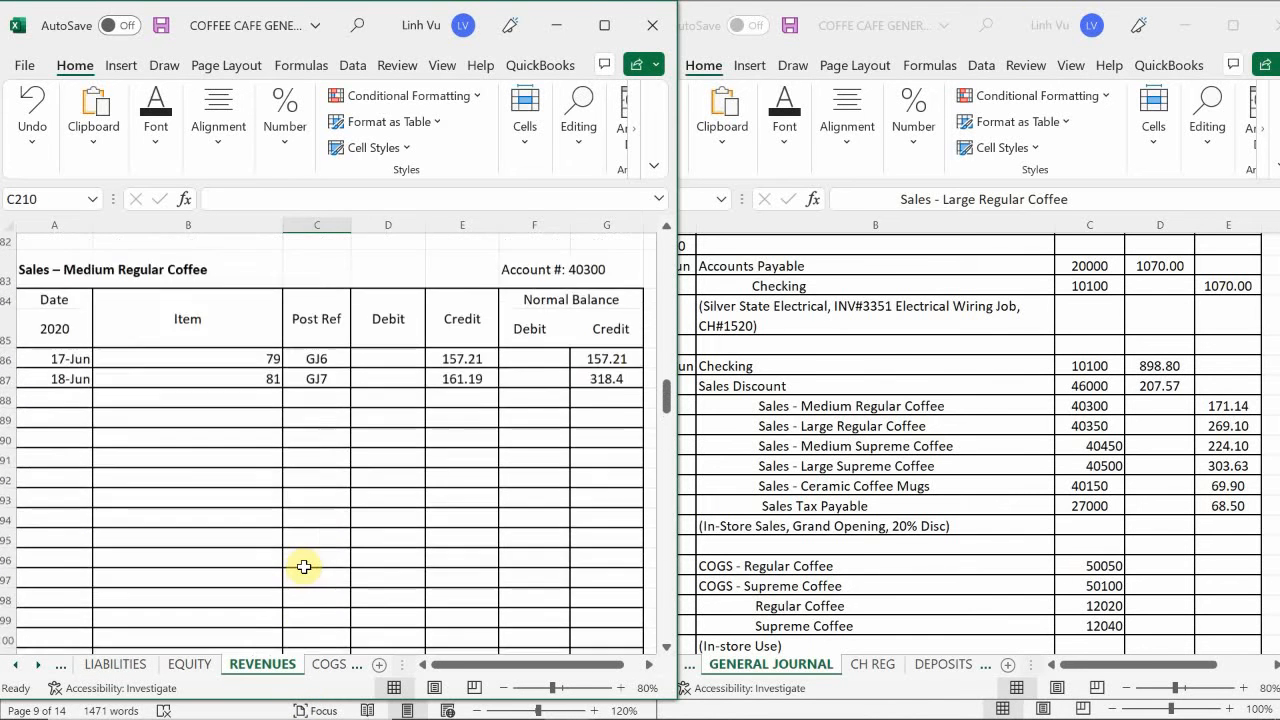
{"action": "scroll", "coordinate": [304, 567], "scroll_direction": "up", "scroll_amount": 10}
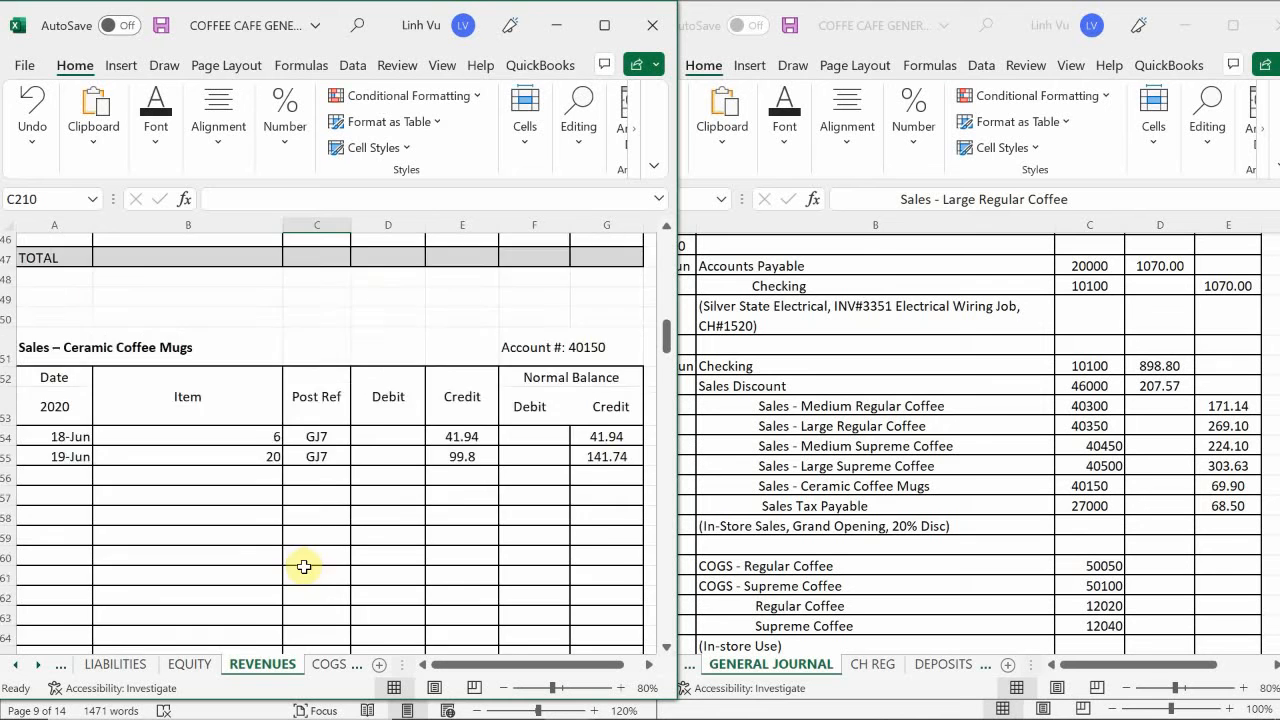
{"action": "scroll", "coordinate": [304, 567], "scroll_direction": "up", "scroll_amount": 6}
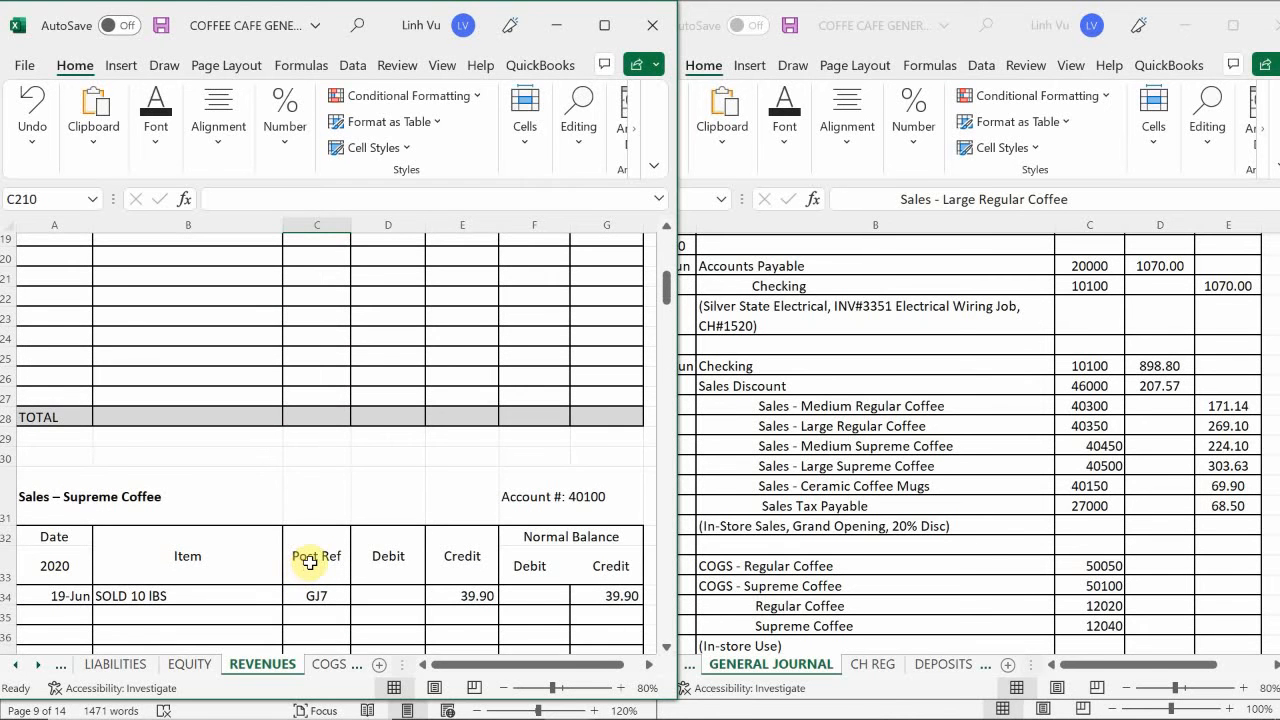
{"action": "scroll", "coordinate": [310, 563], "scroll_direction": "down", "scroll_amount": 10}
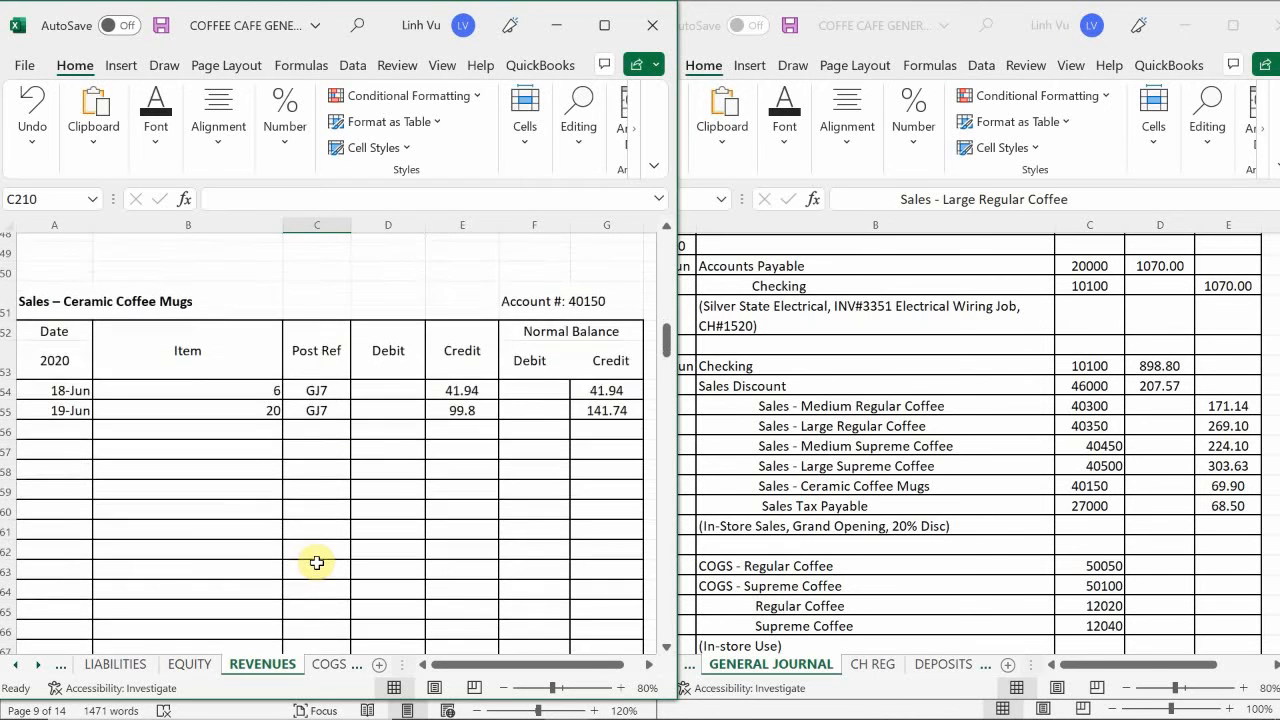
{"action": "scroll", "coordinate": [316, 563], "scroll_direction": "down", "scroll_amount": 9}
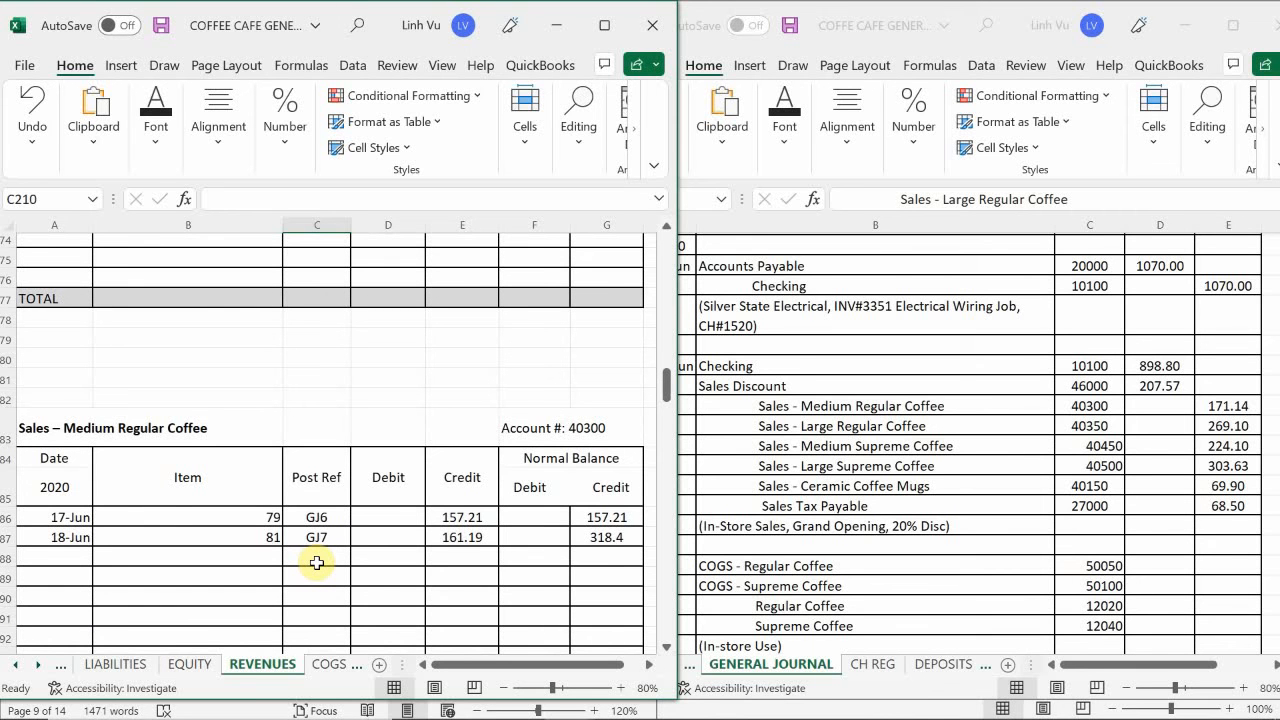
{"action": "scroll", "coordinate": [314, 563], "scroll_direction": "down", "scroll_amount": 2}
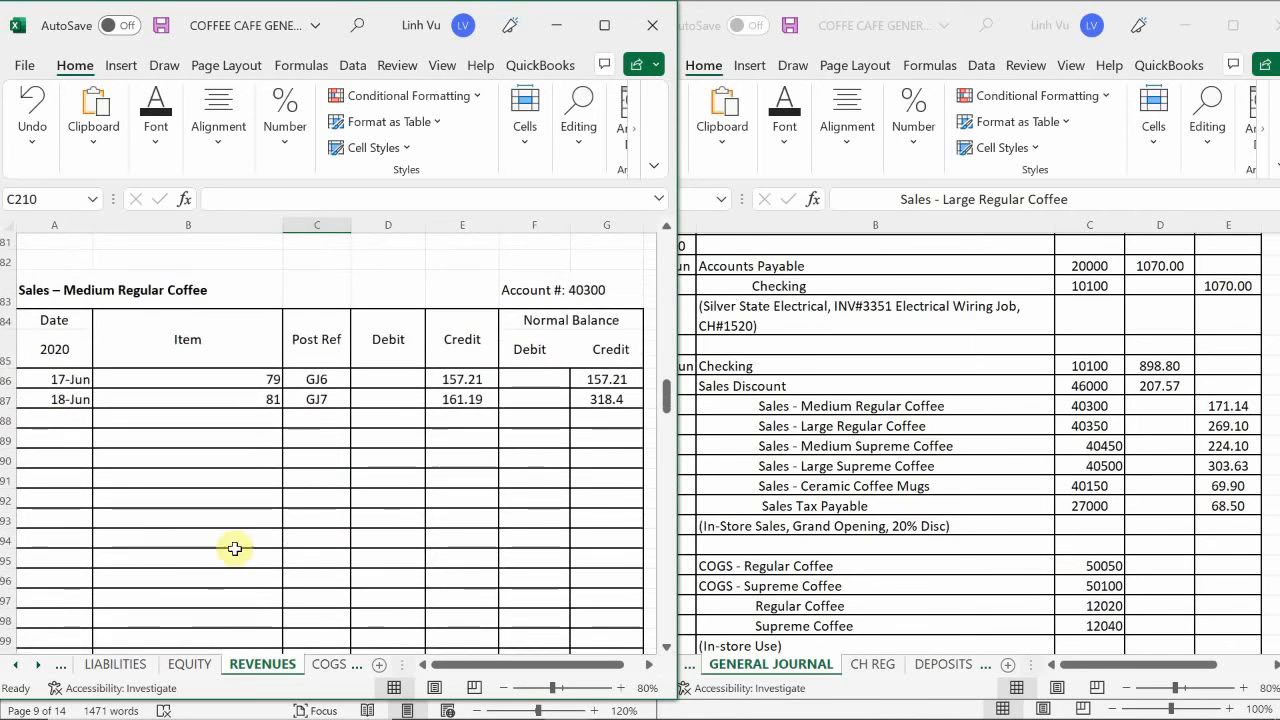
{"action": "scroll", "coordinate": [234, 549], "scroll_direction": "up", "scroll_amount": 1}
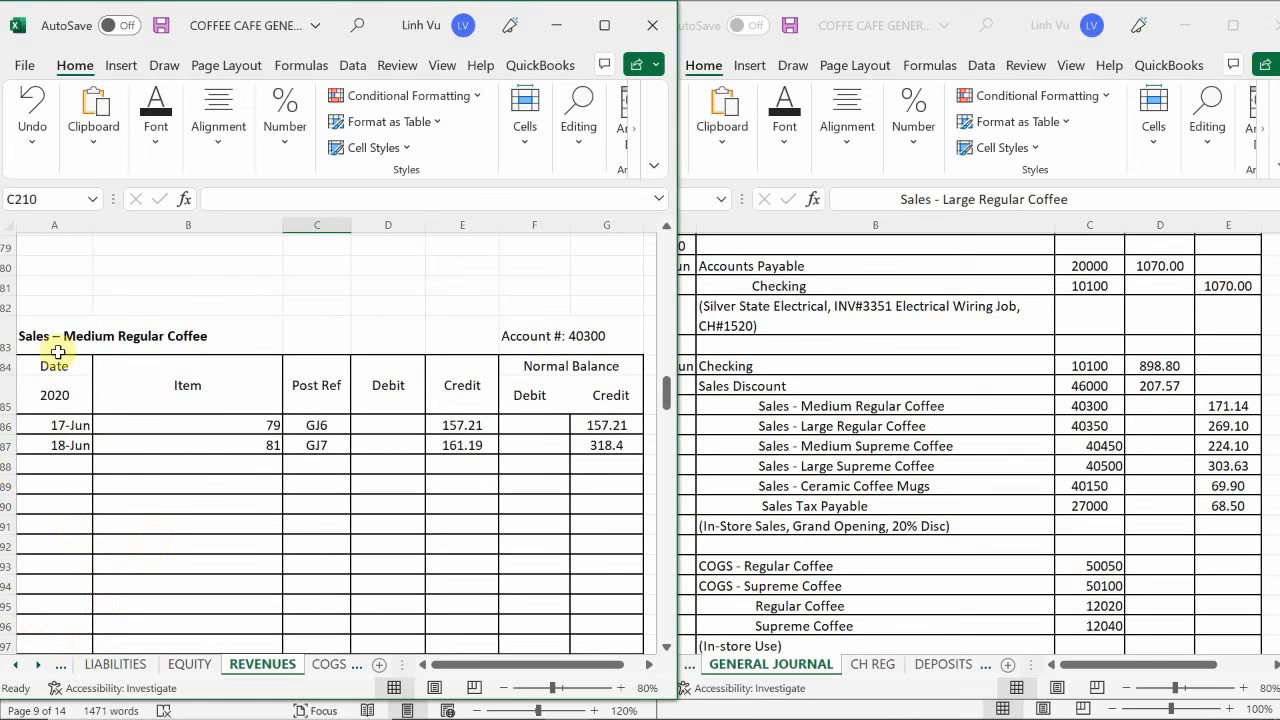
- Enter the date 6/19 in A88 and the item quantity 86 in B88 of the Sales – Medium Regular Coffee account
{"action": "left_click", "coordinate": [63, 478]}
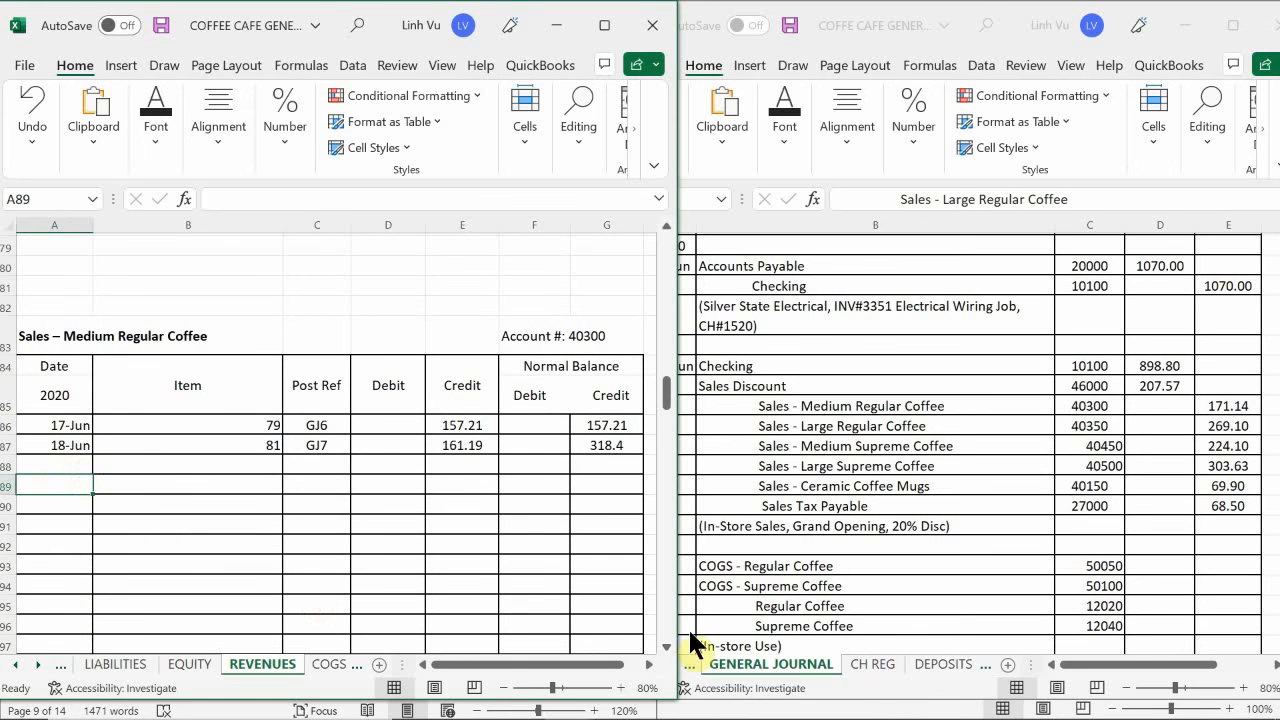
{"action": "type", "text": "6/"}
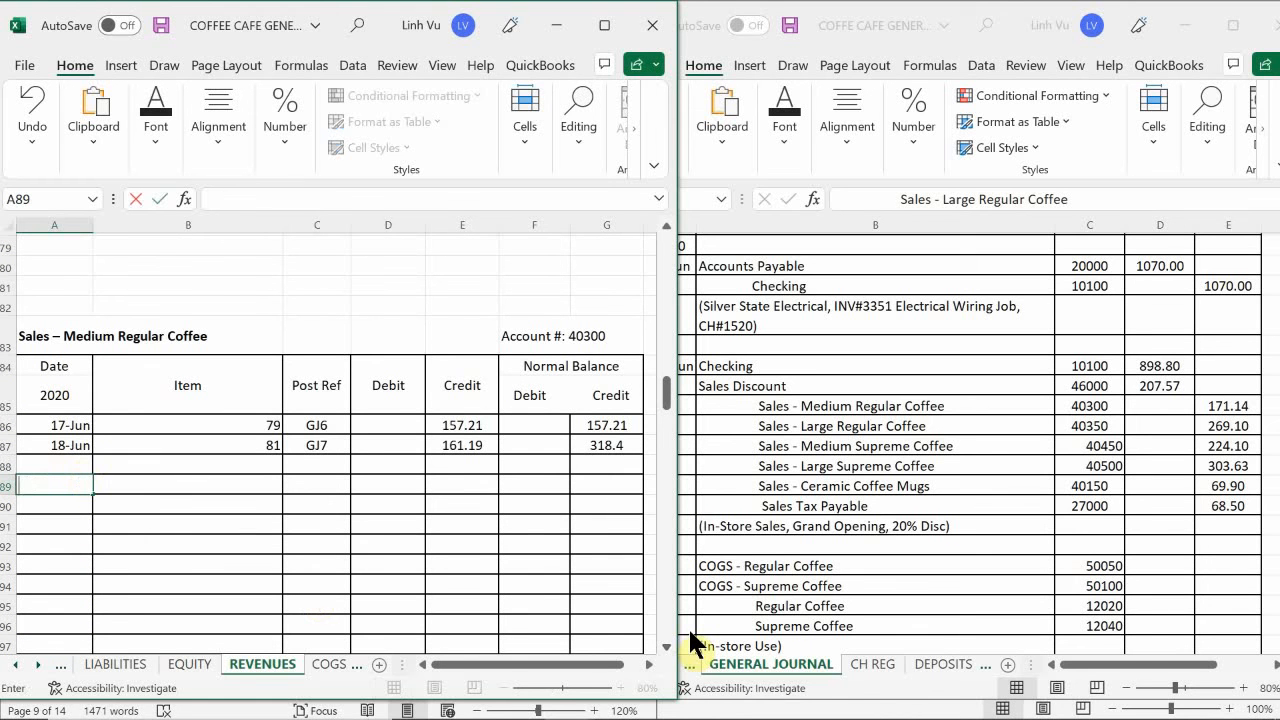
{"action": "key", "text": "Escape"}
{"action": "key", "text": "Up"}
{"action": "type", "text": "6/19"}
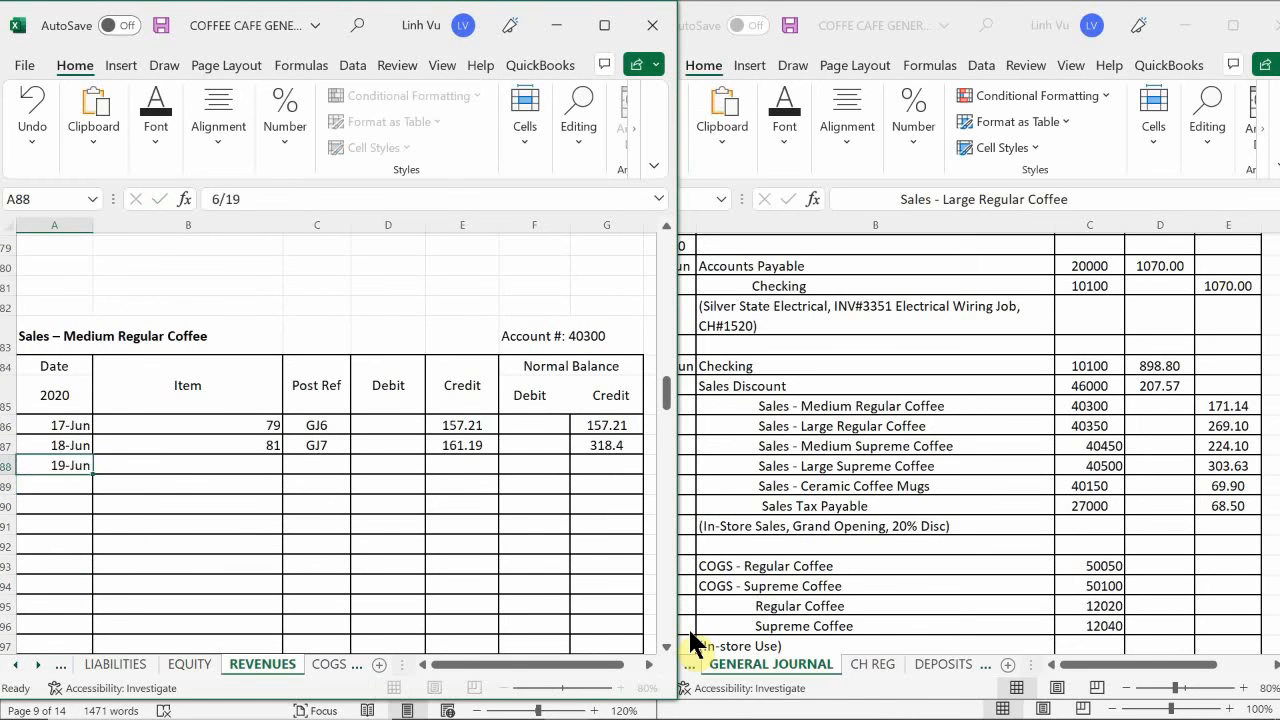
{"action": "key", "text": "Tab"}
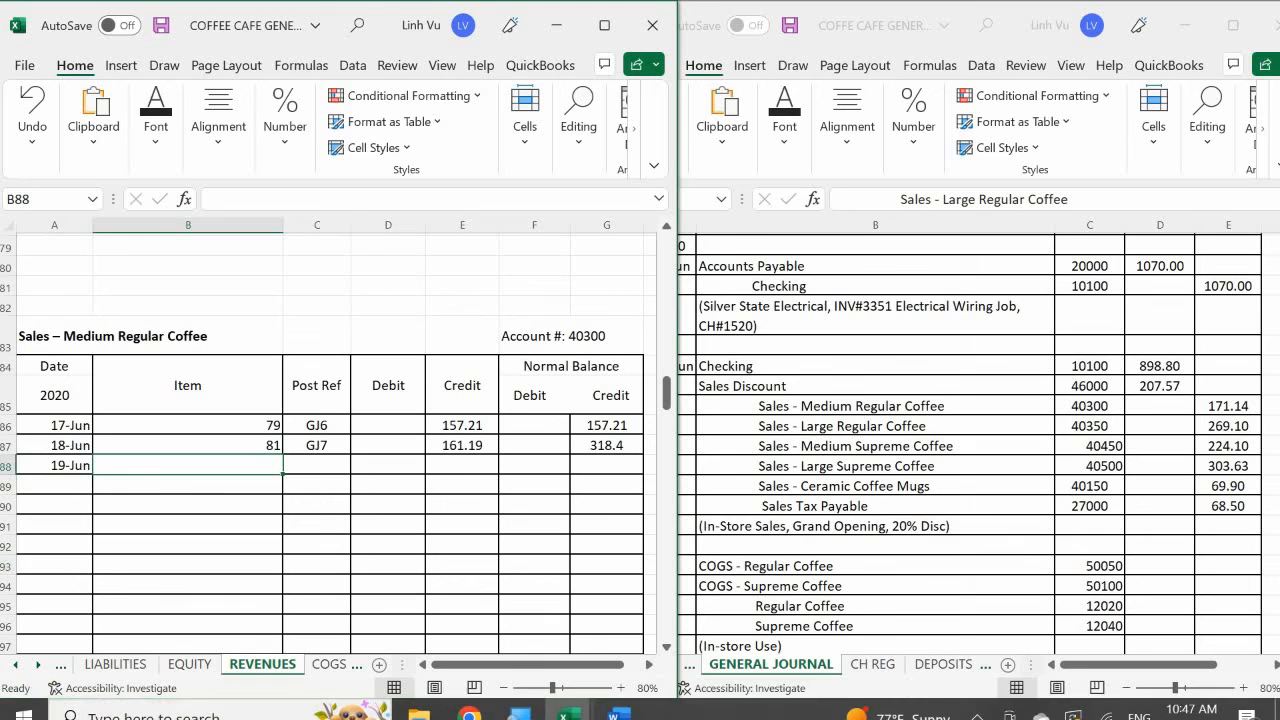
{"action": "type", "text": "86"}
{"action": "key", "text": "Tab"}
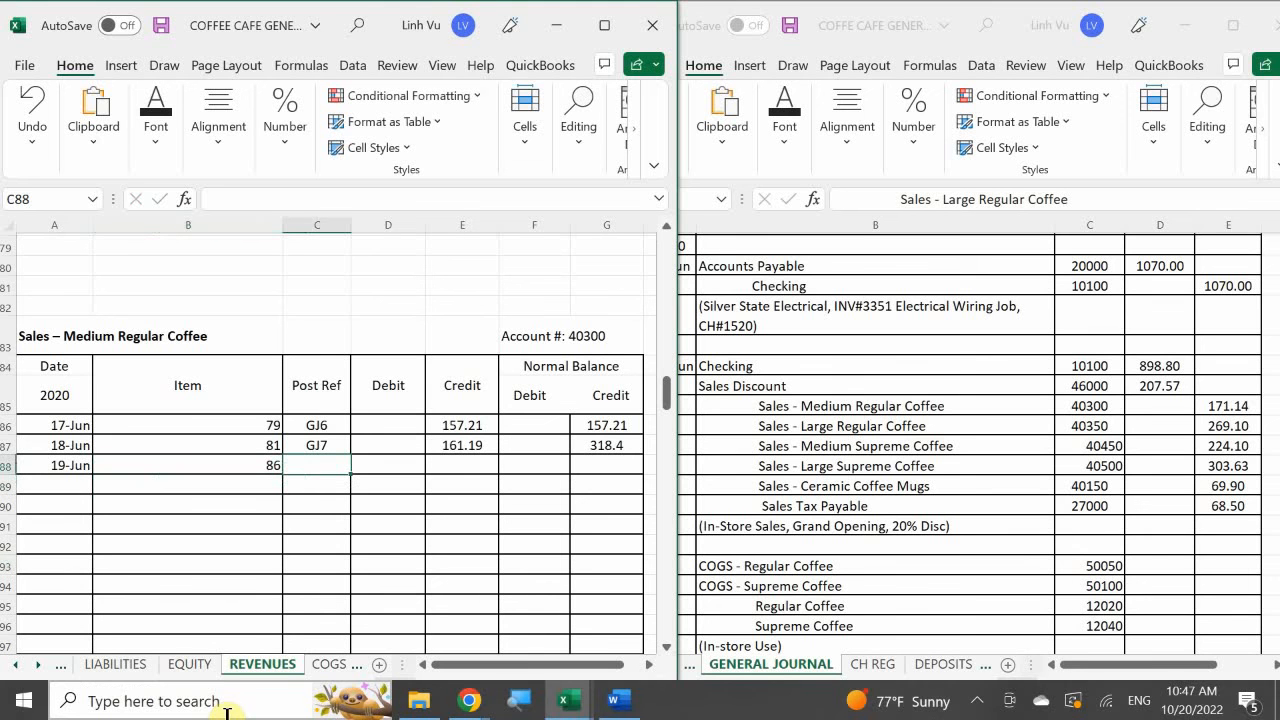
- Enter the post reference GJ8 in C88 and the 171.14 credit in E88 for the 19 June Medium Regular Coffee sales
{"action": "type", "text": "G"}
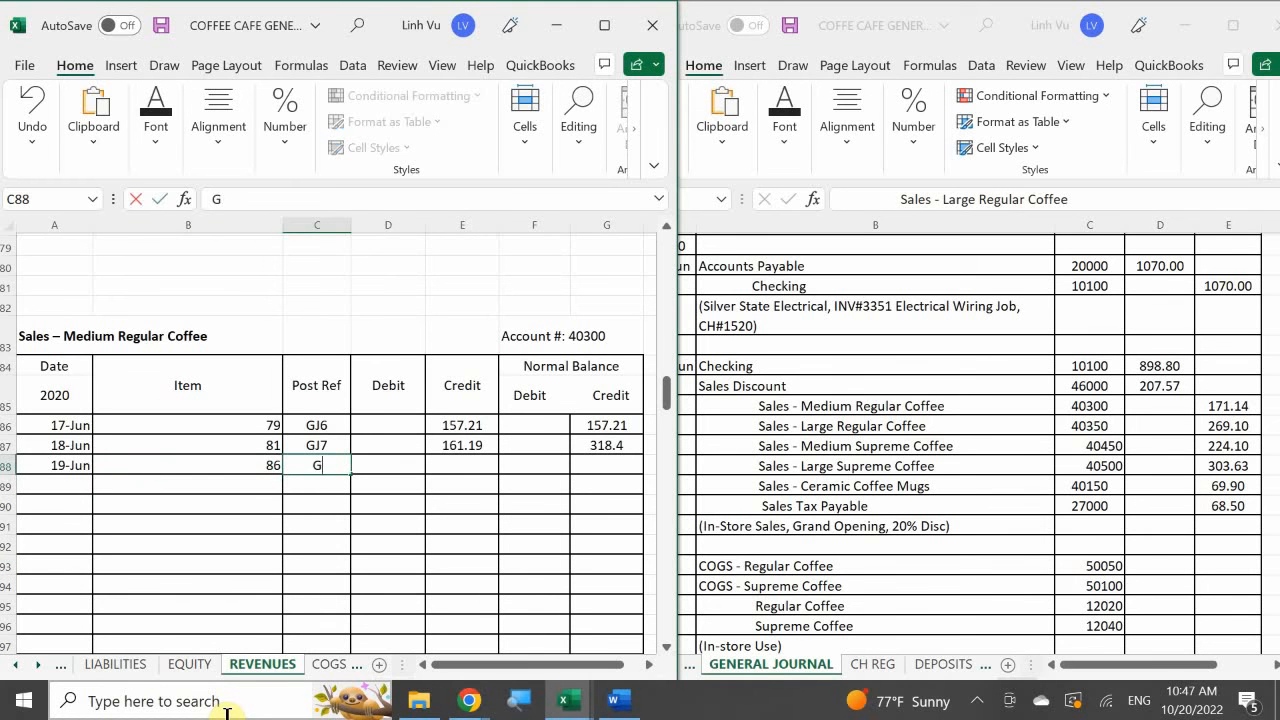
{"action": "type", "text": "J8"}
{"action": "key", "text": "Tab"}
{"action": "key", "text": "Tab"}
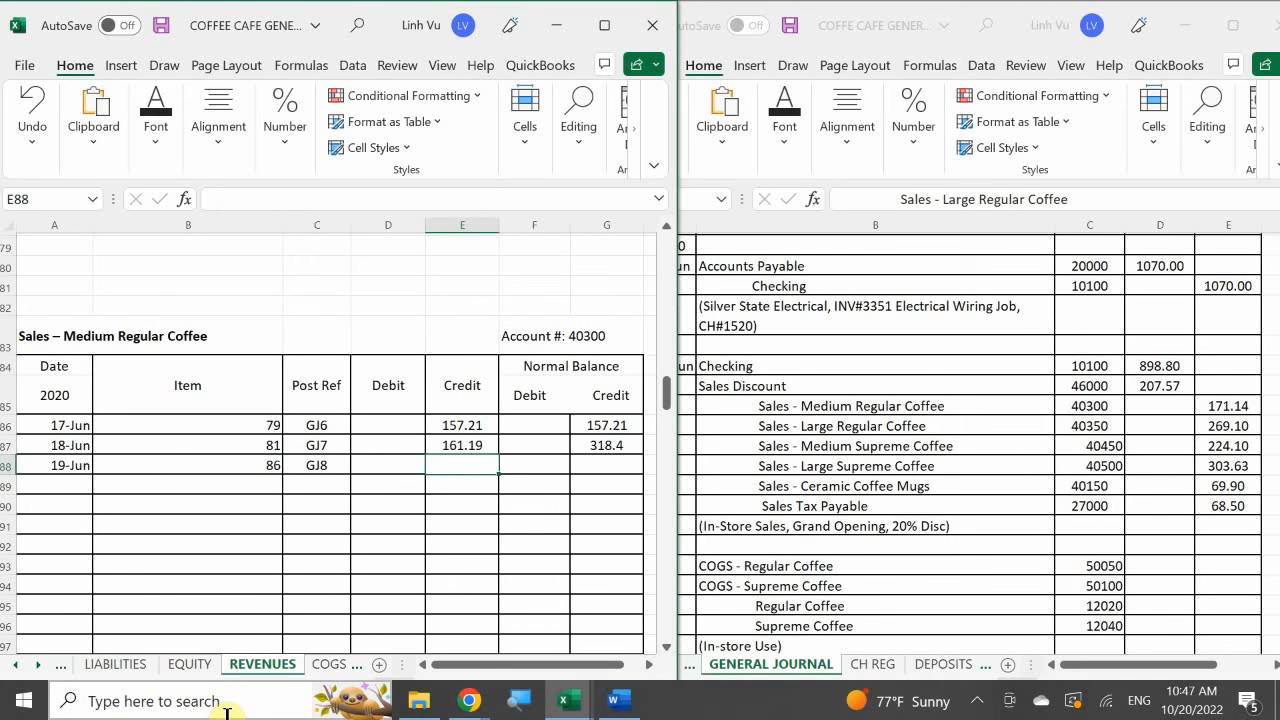
{"action": "type", "text": "171.14"}
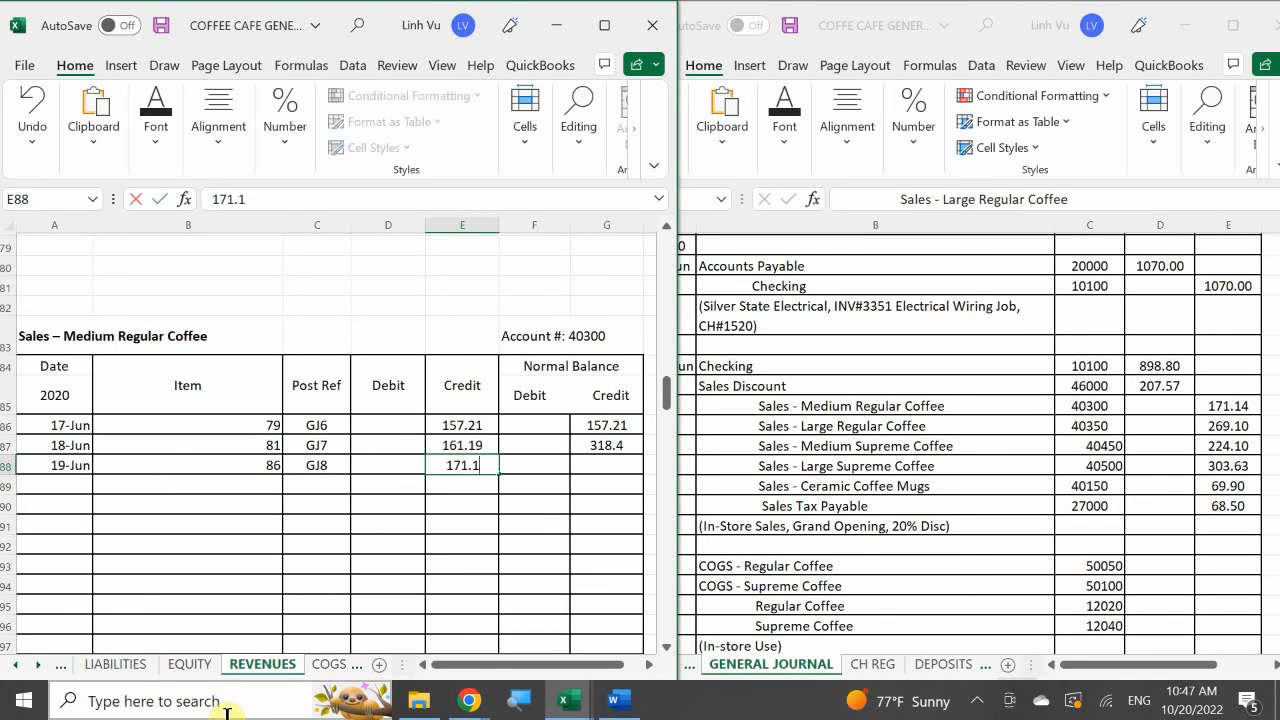
{"action": "key", "text": "Return"}
- Extend the credit balance formula from G87 down to G88 in the Sales – Medium Regular Coffee account
{"action": "key", "text": "Right"}
{"action": "key", "text": "Right"}
{"action": "key", "text": "Up"}
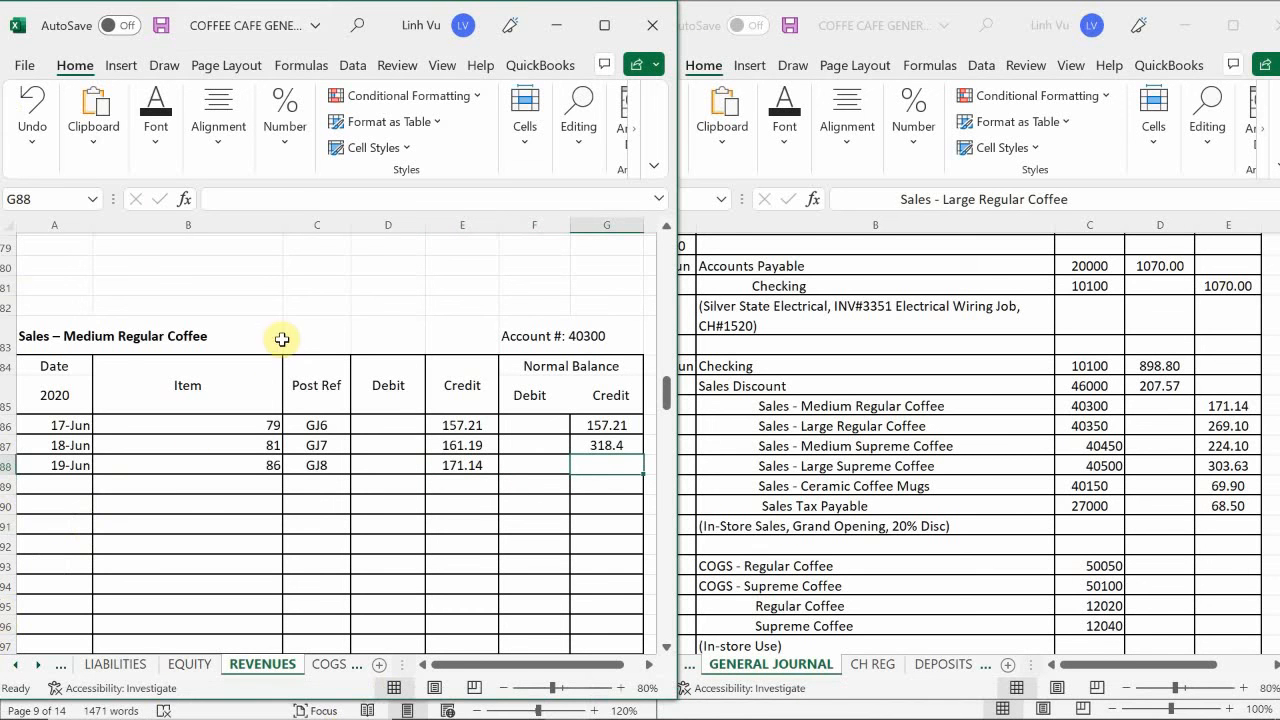
{"action": "left_click", "coordinate": [625, 449]}
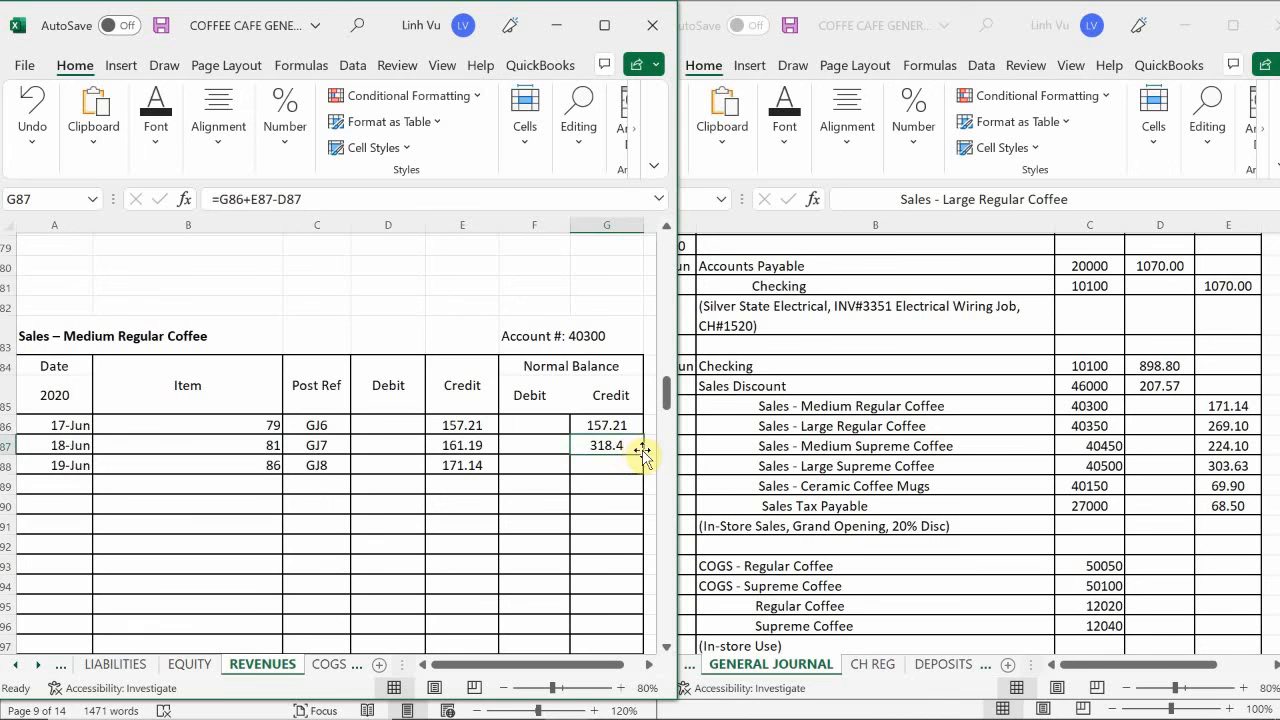
{"action": "left_click_drag", "start_coordinate": [643, 455], "coordinate": [644, 473]}
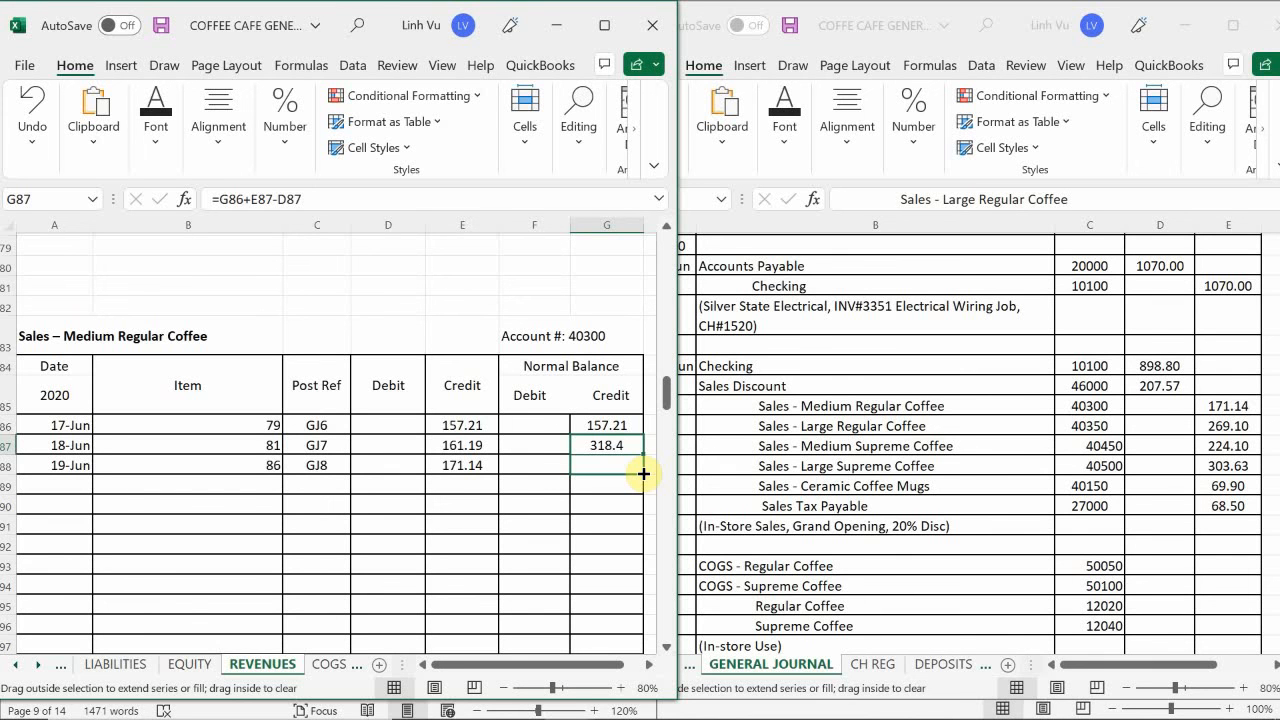
{"action": "left_click_drag", "start_coordinate": [643, 473], "coordinate": [646, 476]}
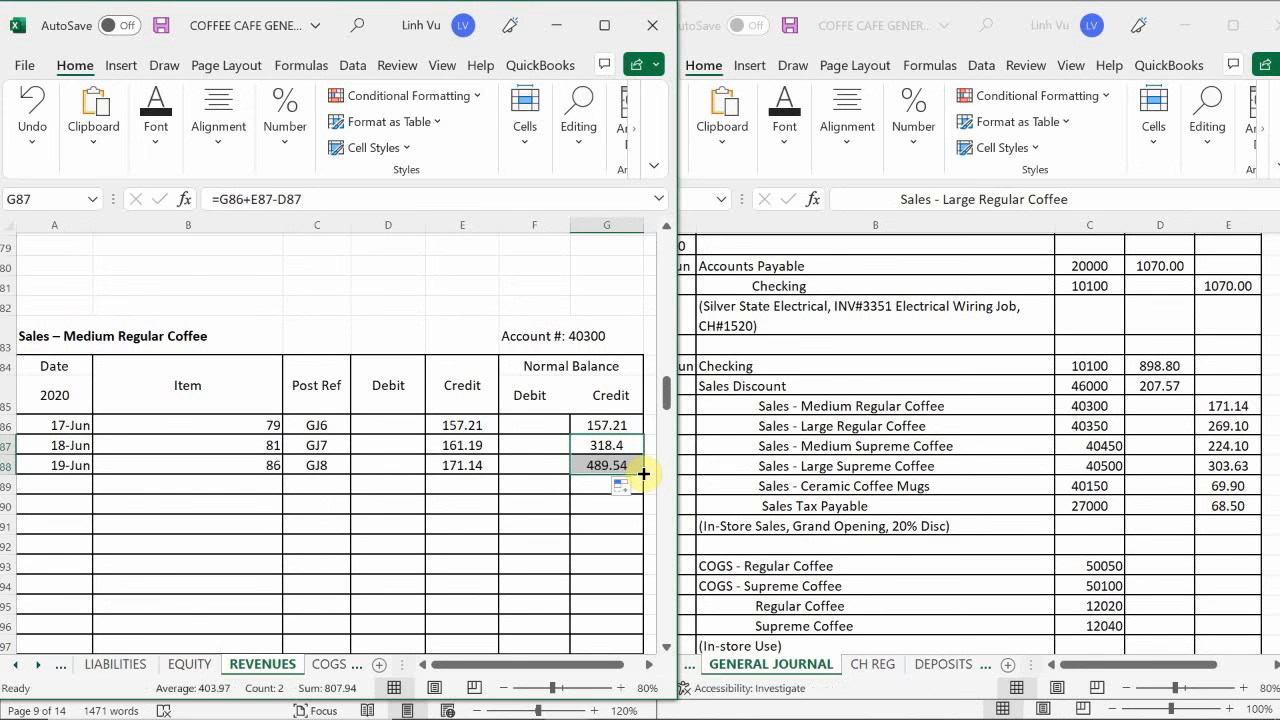
{"action": "left_click", "coordinate": [439, 501]}
- Enter the date 6/19 in A110 of the Sales – Large Regular Coffee account and select its item cell B110
{"action": "scroll", "coordinate": [440, 499], "scroll_direction": "down", "scroll_amount": 1}
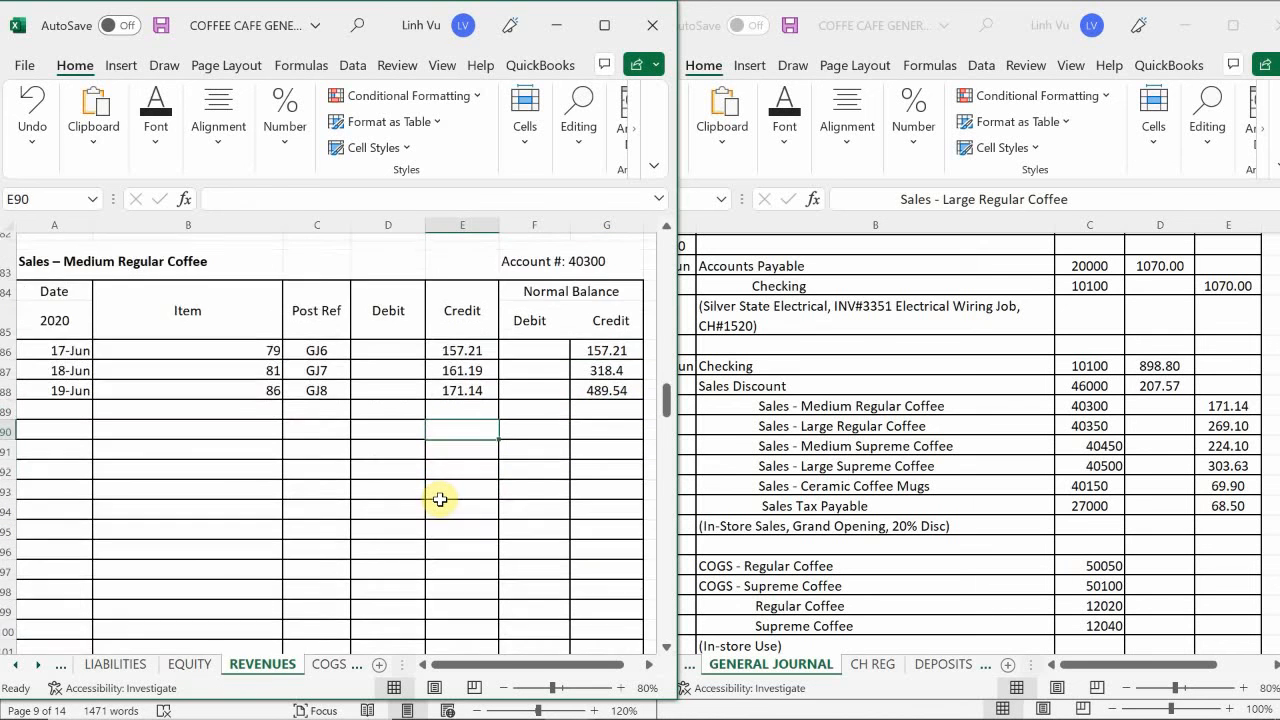
{"action": "scroll", "coordinate": [440, 499], "scroll_direction": "down", "scroll_amount": 6}
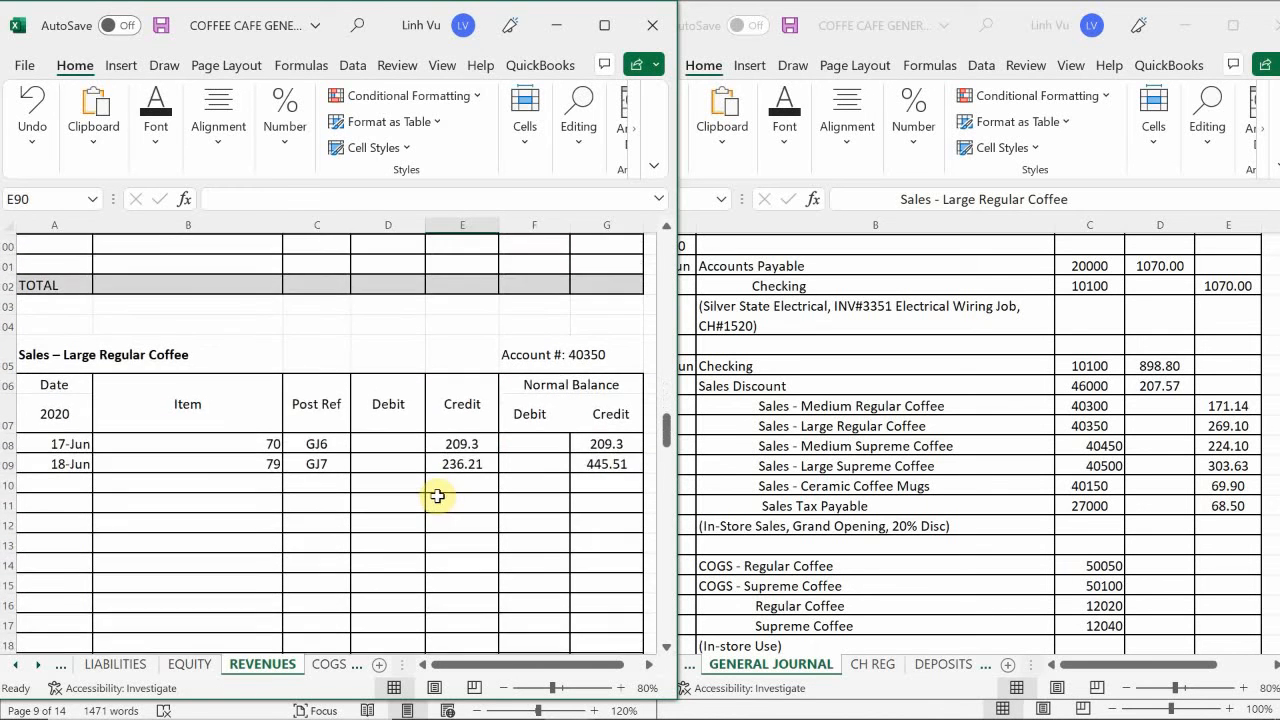
{"action": "scroll", "coordinate": [437, 496], "scroll_direction": "down", "scroll_amount": 1}
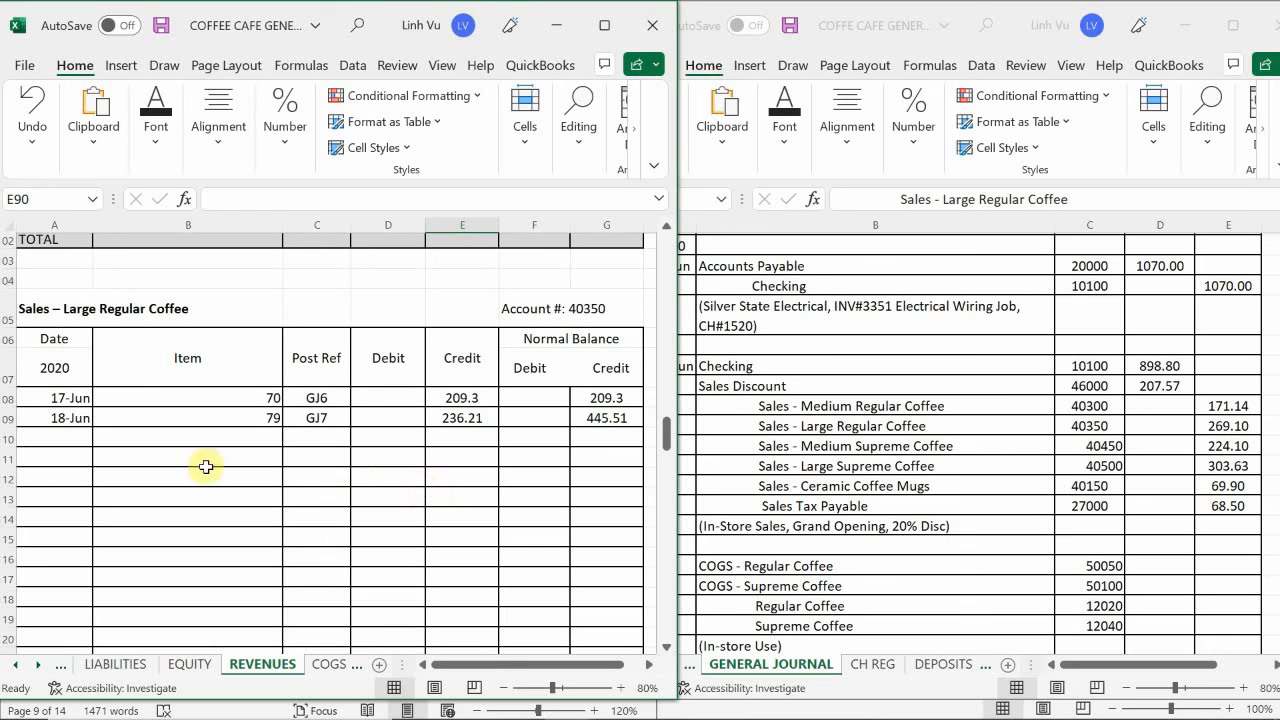
{"action": "left_click", "coordinate": [62, 440]}
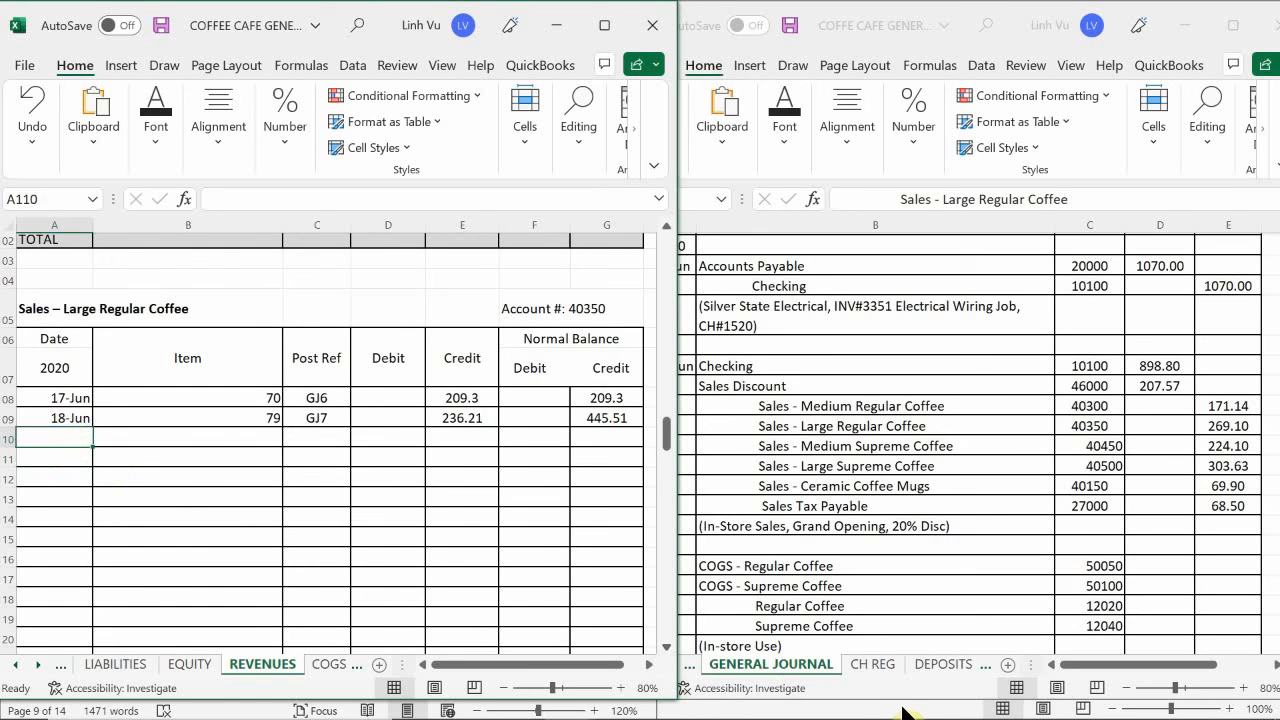
{"action": "type", "text": "6/"}
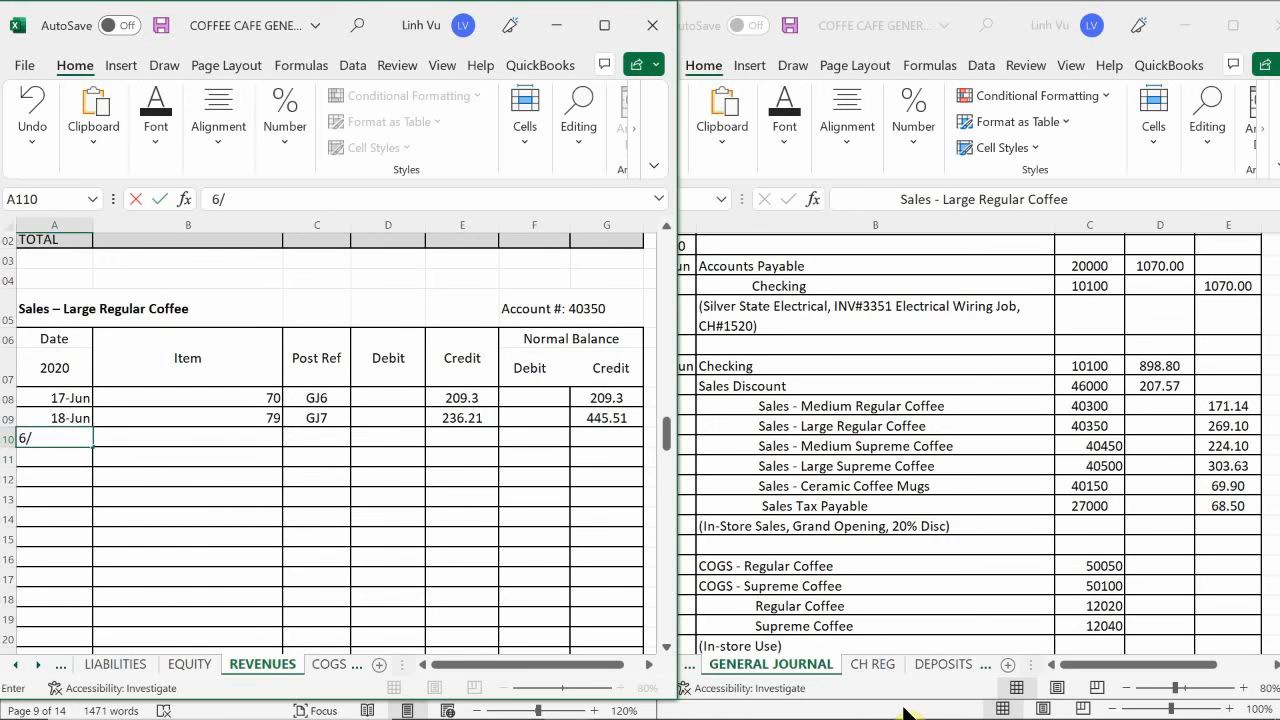
{"action": "type", "text": "19"}
{"action": "key", "text": "Return"}
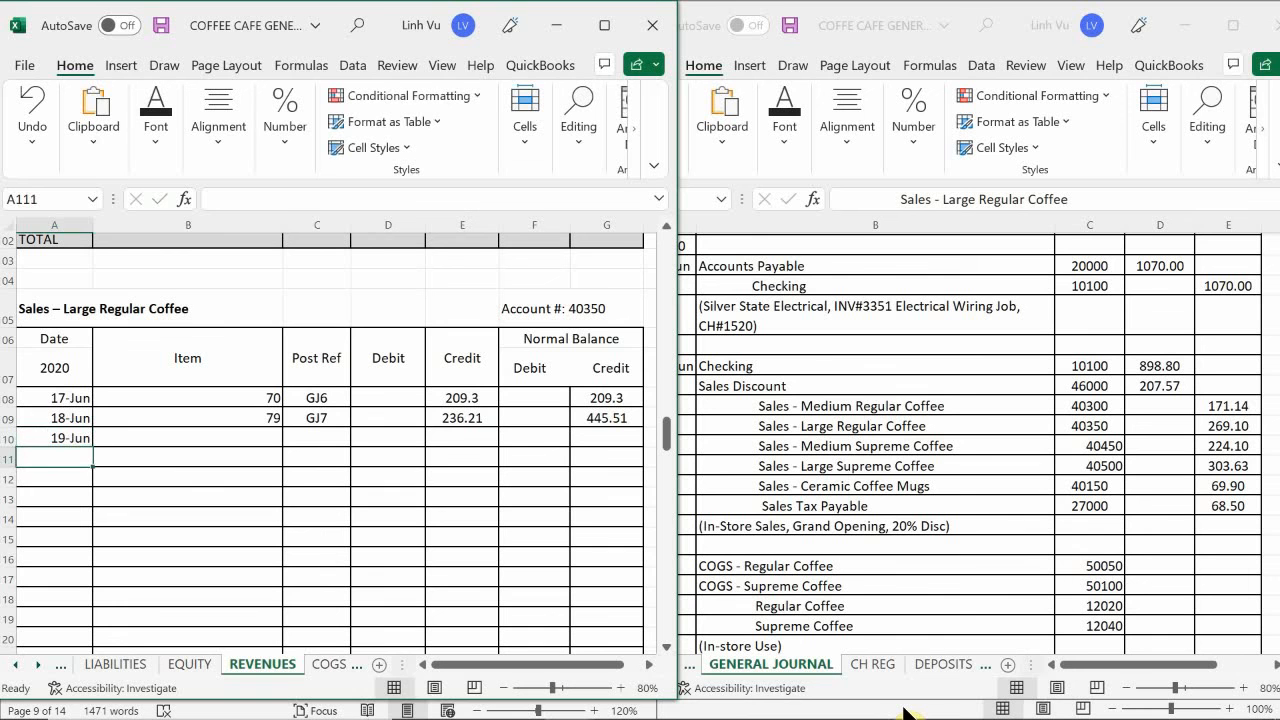
{"action": "key", "text": "Up"}
{"action": "key", "text": "Right"}
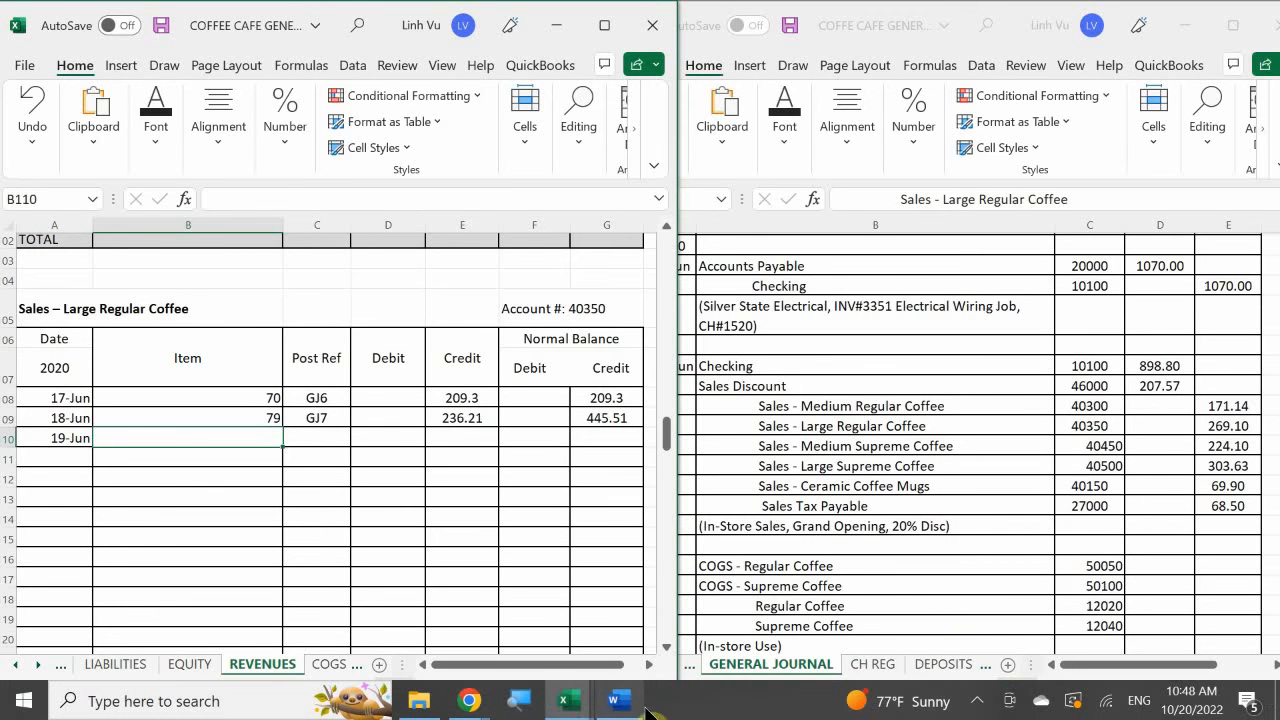
{"action": "mouse_move", "coordinate": [619, 690]}
{"action": "mouse_move", "coordinate": [616, 621]}
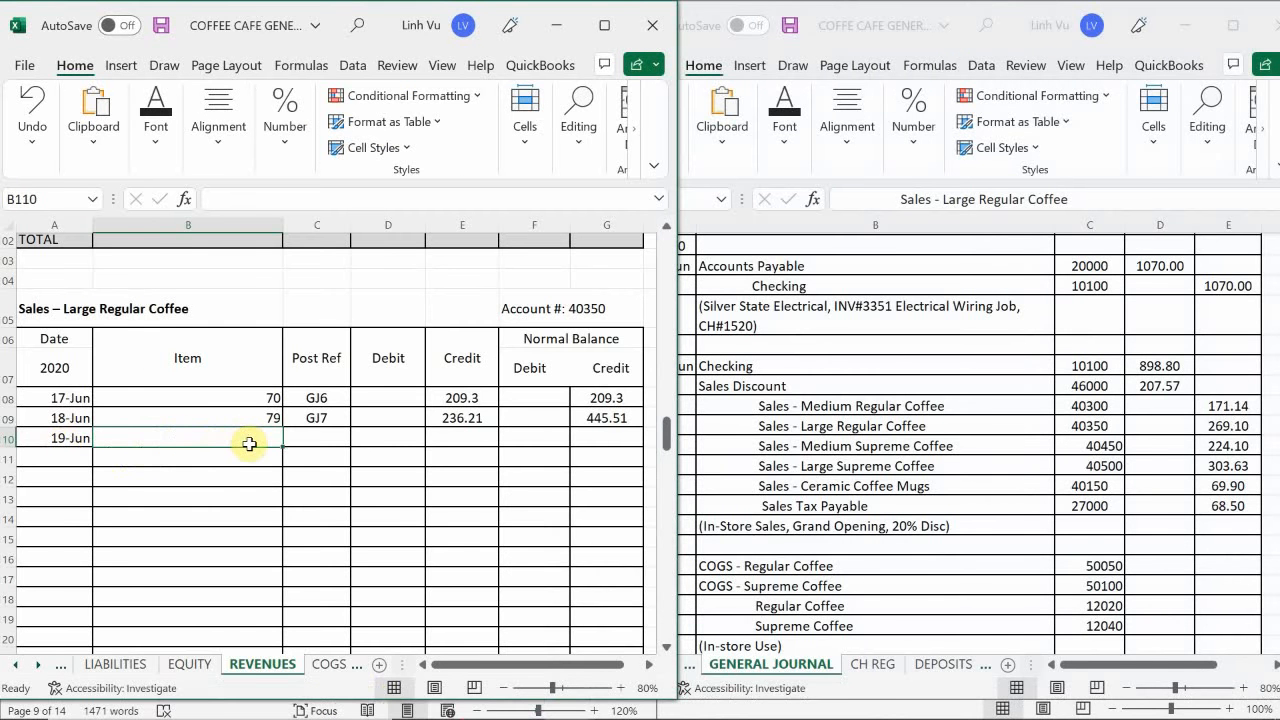
- Enter the item quantity 90 in B110 and the post reference GJ8 in C110 of the Sales – Large Regular Coffee account
{"action": "type", "text": "90"}
{"action": "key", "text": "Return"}
{"action": "key", "text": "Right"}
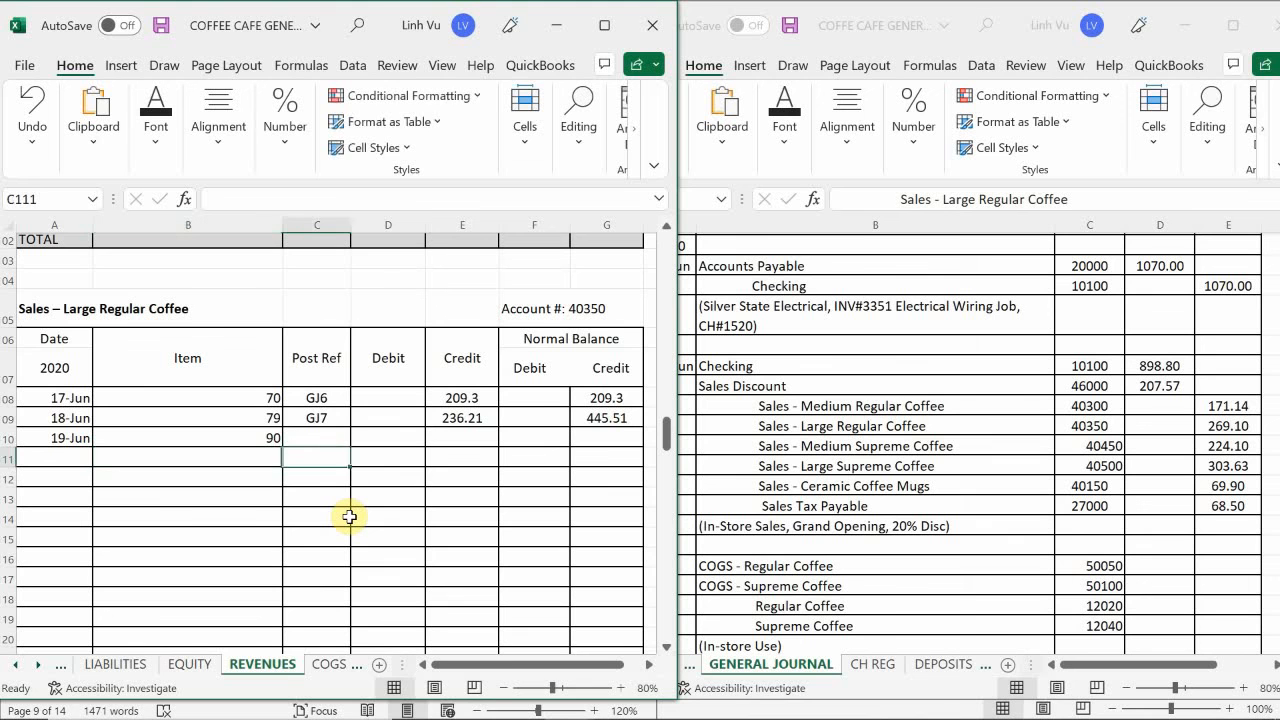
{"action": "key", "text": "Up"}
{"action": "type", "text": "GJ"}
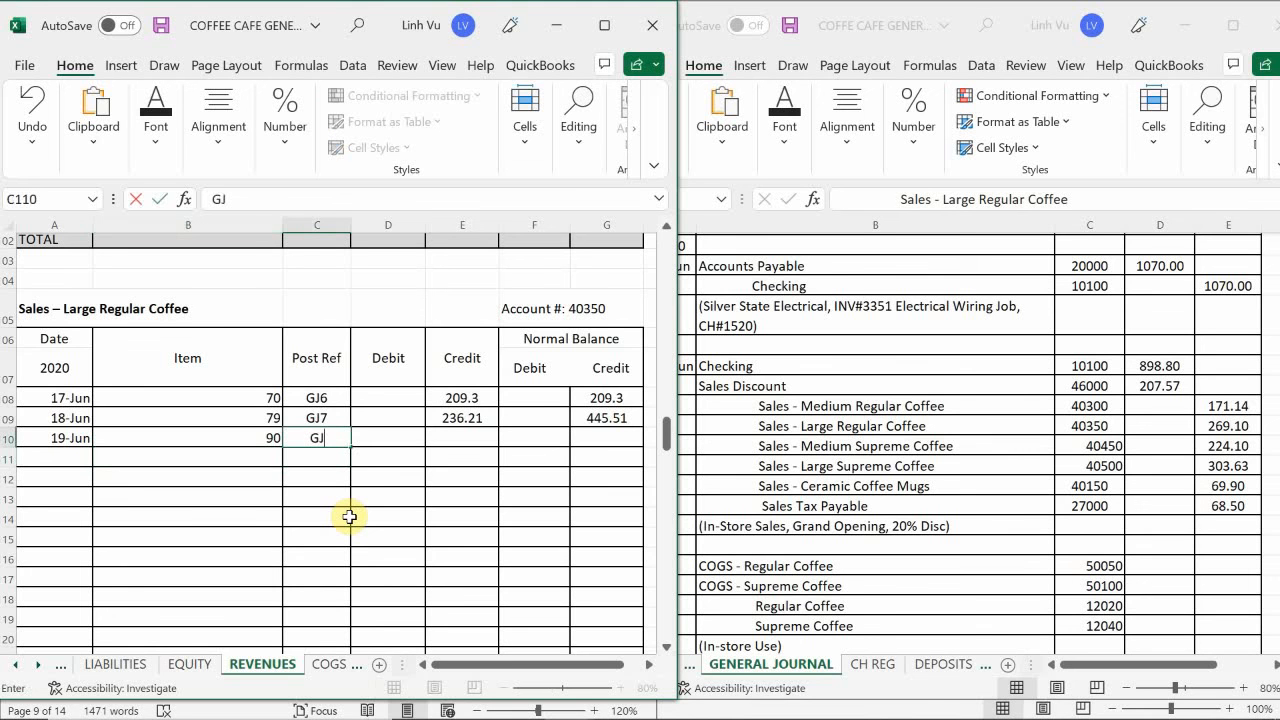
{"action": "type", "text": "8"}
{"action": "key", "text": "Return"}
- Enter the 269.1 credit in E110 for the 19 June Large Regular Coffee sales
{"action": "key", "text": "Right"}
{"action": "key", "text": "Up"}
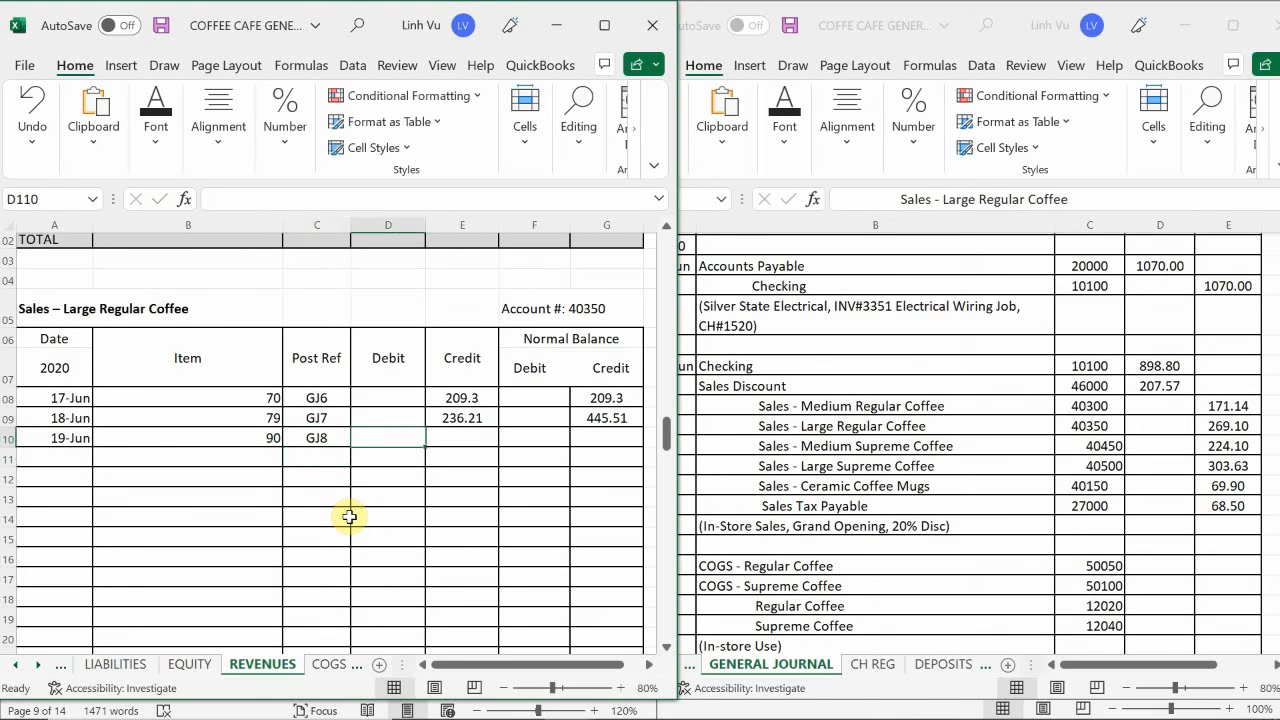
{"action": "key", "text": "Right"}
{"action": "type", "text": "269.1"}
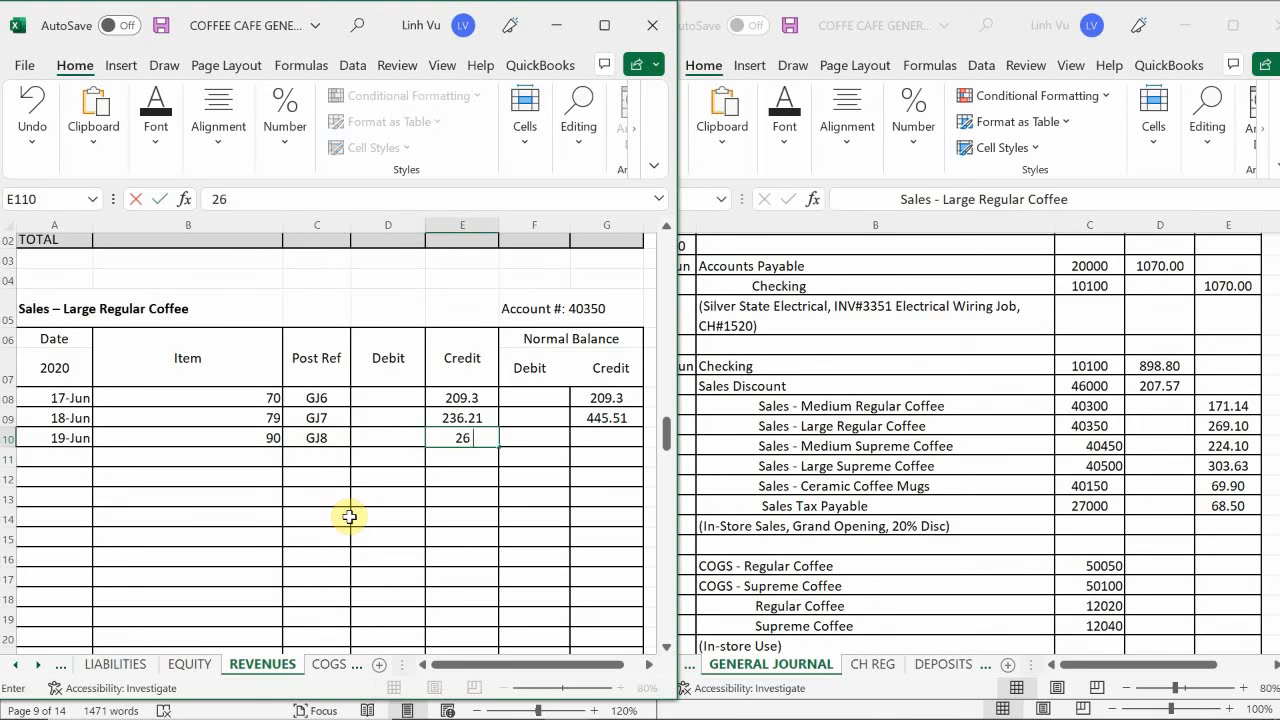
{"action": "key", "text": "Return"}
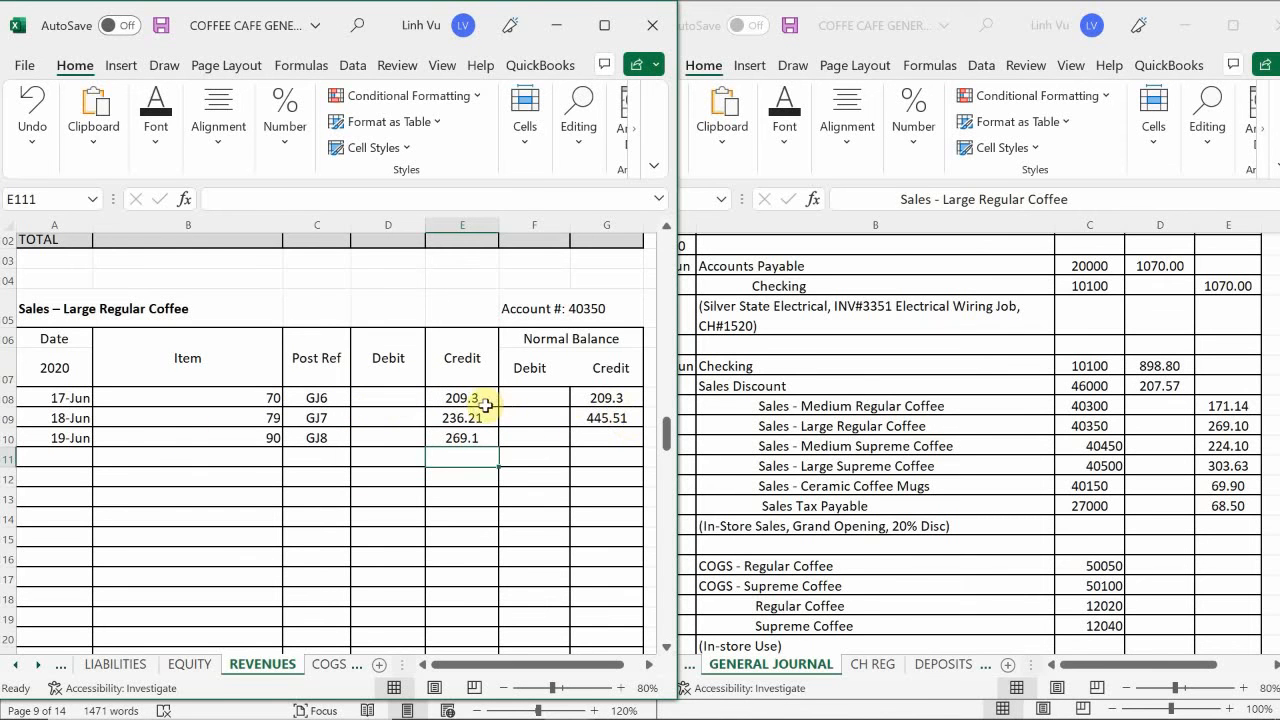
- Format the Large Regular Coffee credit cells from E108 downward, including the adjacent debit balance column, to two decimal places
{"action": "left_click_drag", "start_coordinate": [457, 397], "coordinate": [568, 620]}
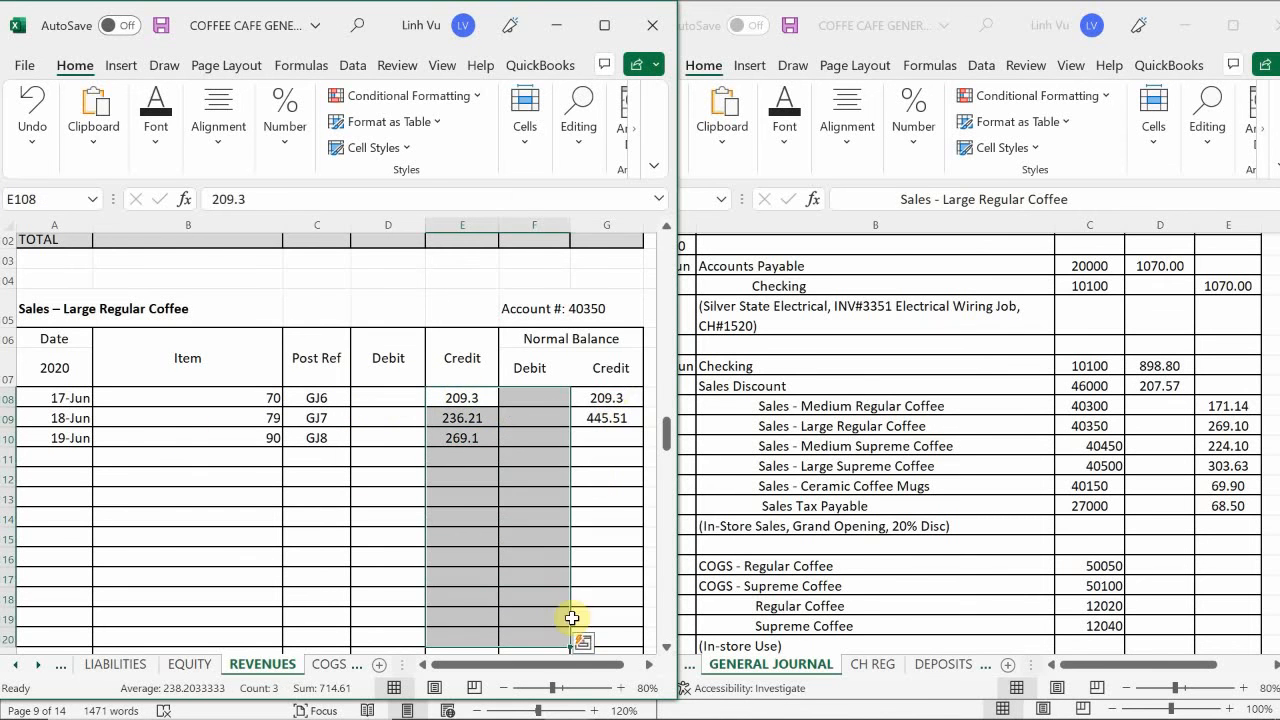
{"action": "left_click", "coordinate": [296, 130]}
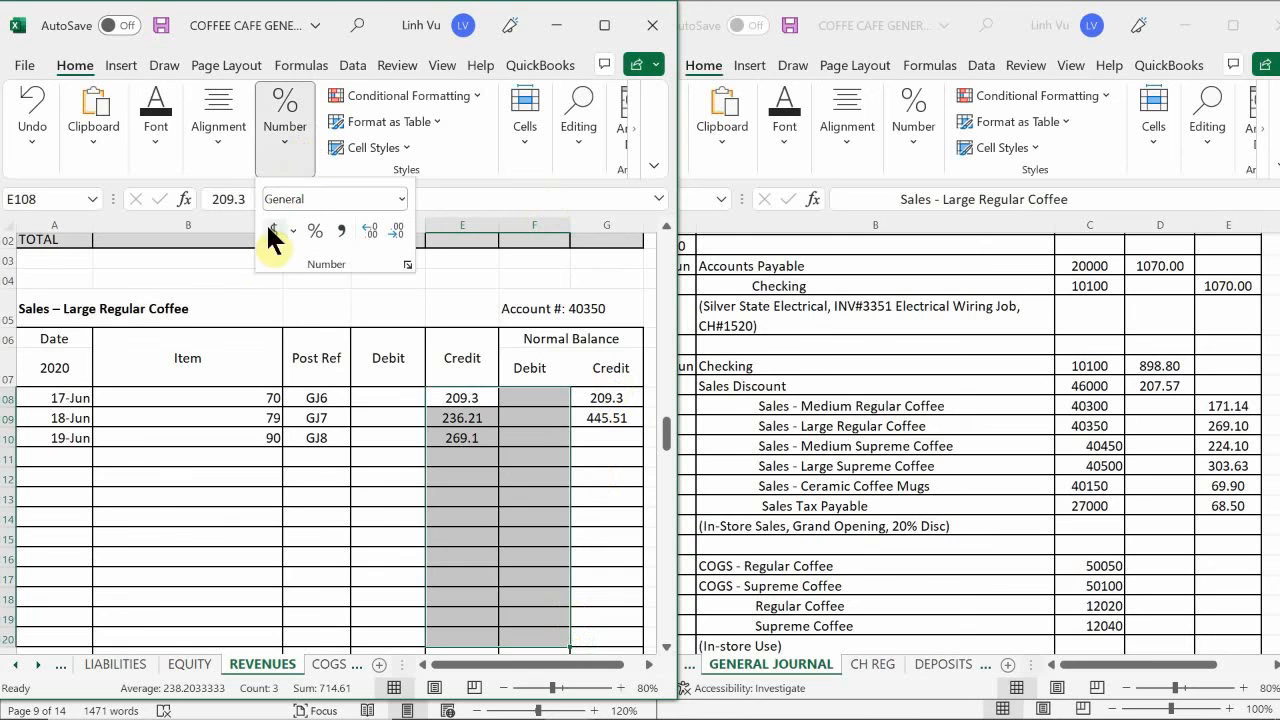
{"action": "left_click", "coordinate": [397, 226]}
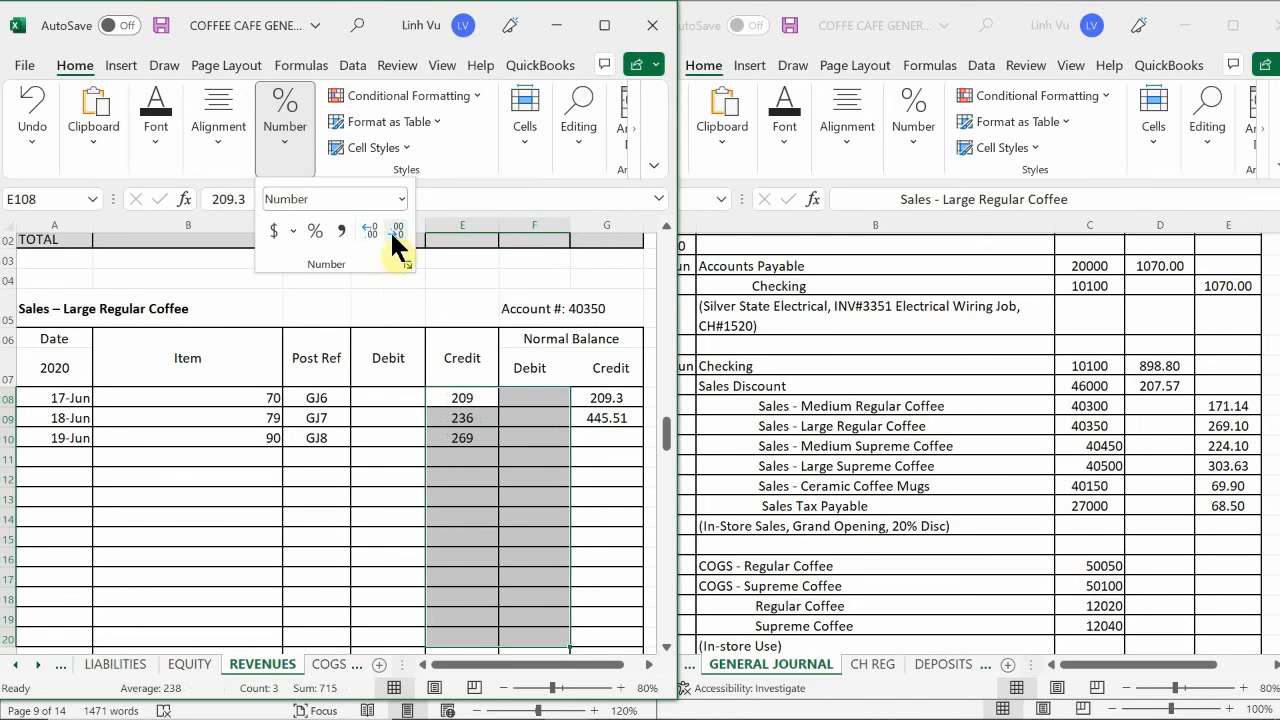
{"action": "left_click", "coordinate": [368, 231]}
{"action": "left_click", "coordinate": [368, 231]}
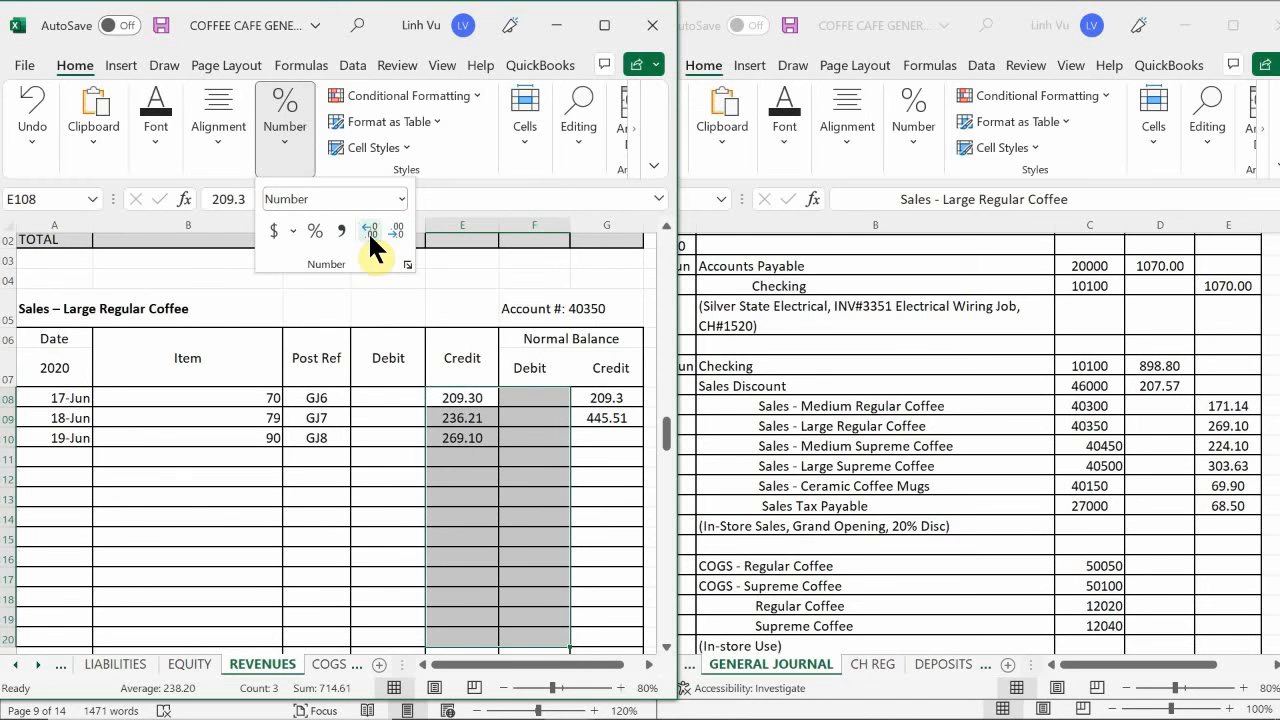
{"action": "left_click", "coordinate": [457, 443]}
{"action": "left_click", "coordinate": [606, 438]}
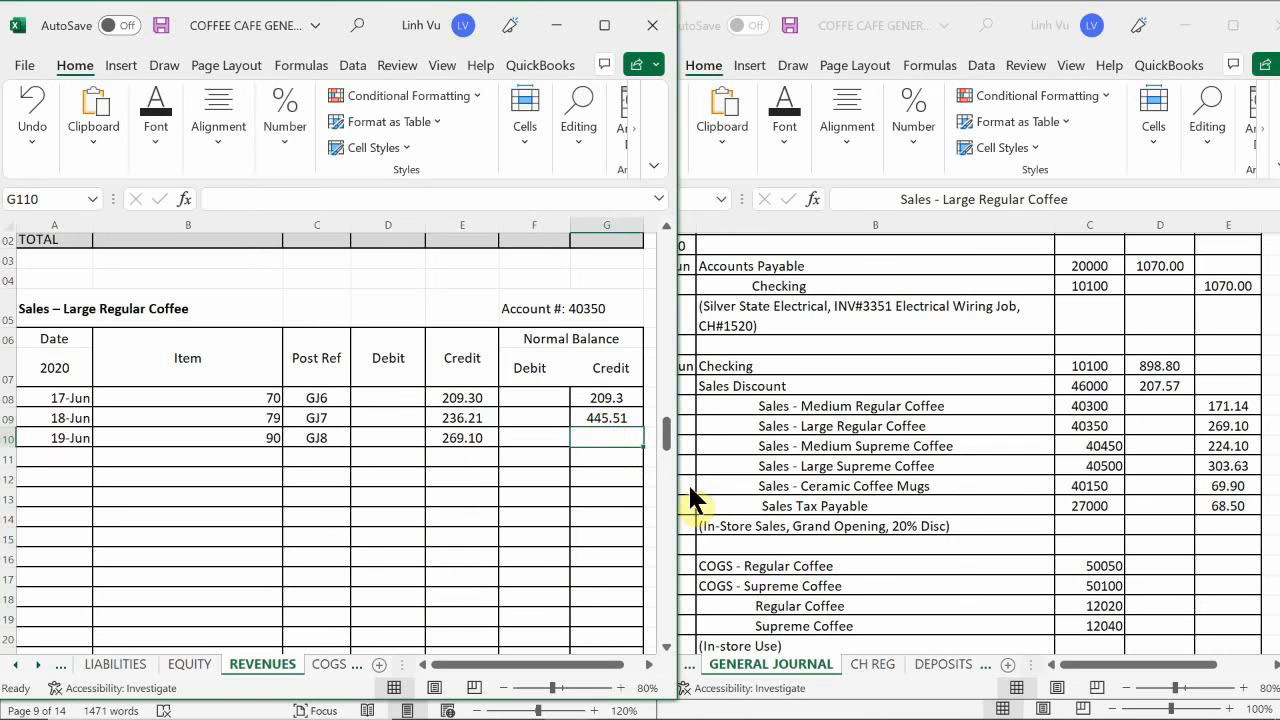
{"action": "type", "text": "=G109+"}
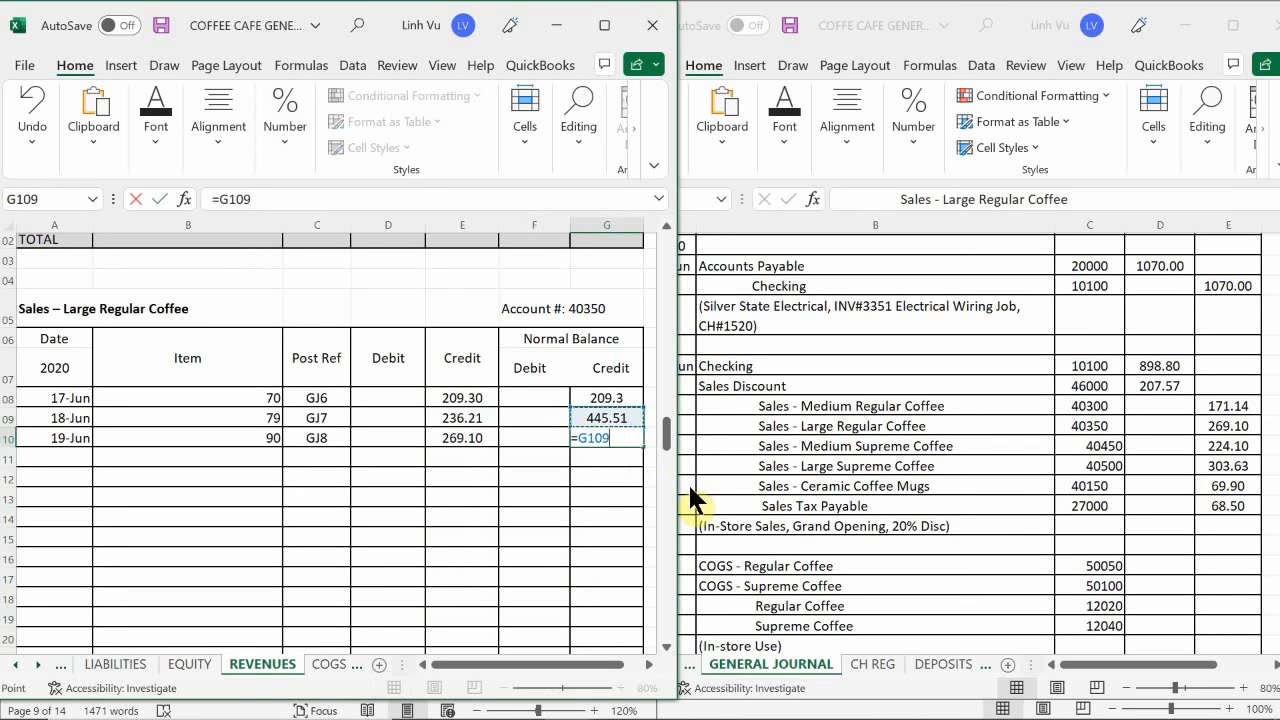
{"action": "key", "text": "Left"}
{"action": "key", "text": "Left"}
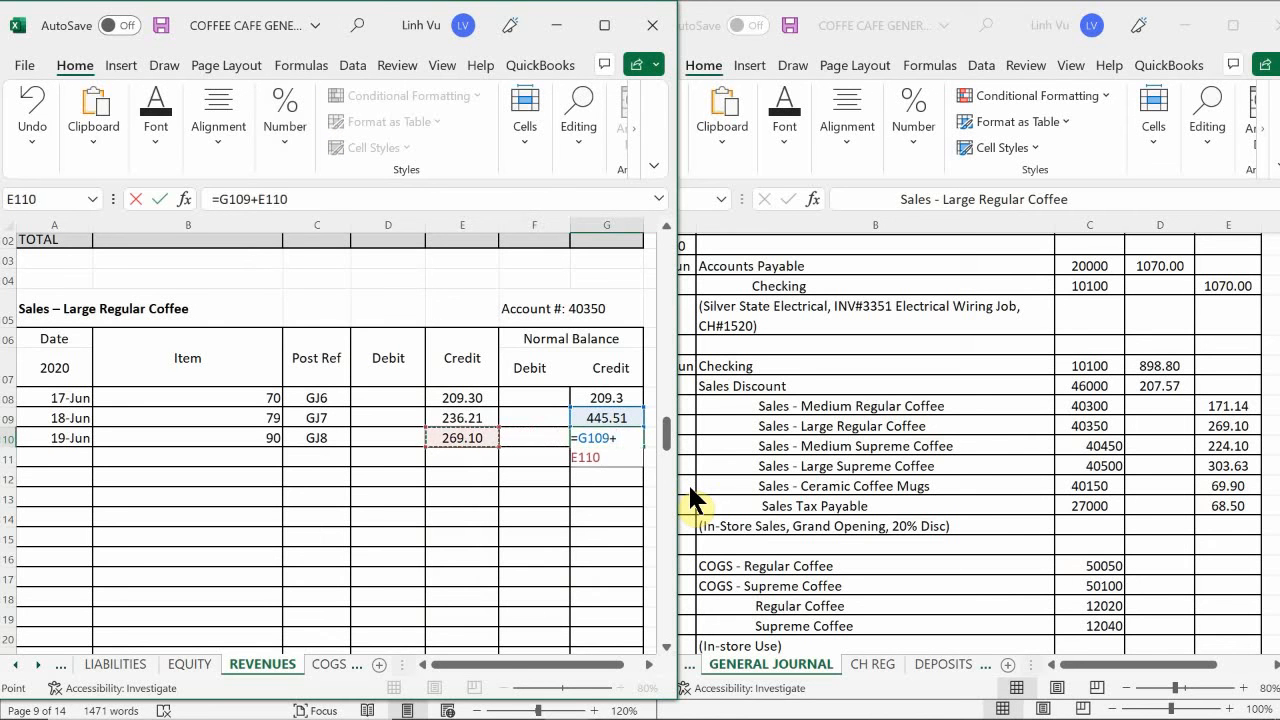
{"action": "key", "text": "BackSpace"}
{"action": "key", "text": "BackSpace"}
{"action": "key", "text": "BackSpace"}
{"action": "type", "text": "110"}
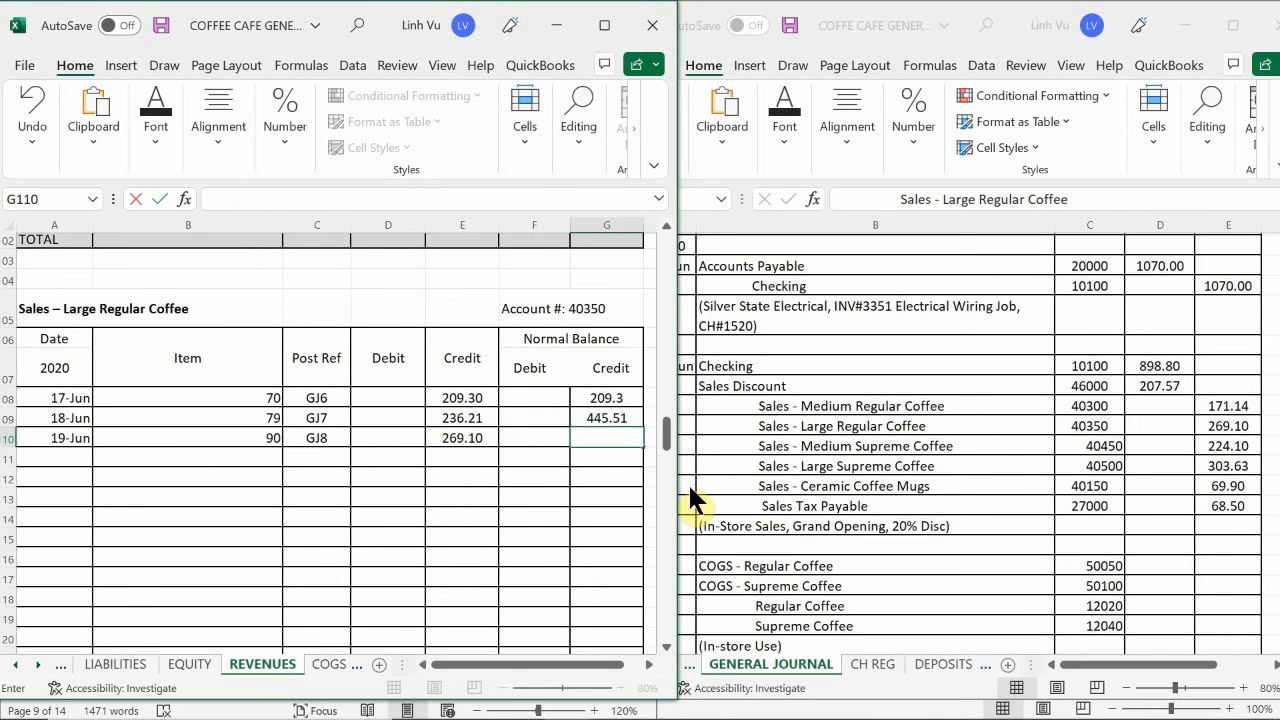
{"action": "key", "text": "Return"}
- Extend the credit balance formula from G109 down to G110 in the Sales – Large Regular Coffee account
{"action": "left_click", "coordinate": [608, 418]}
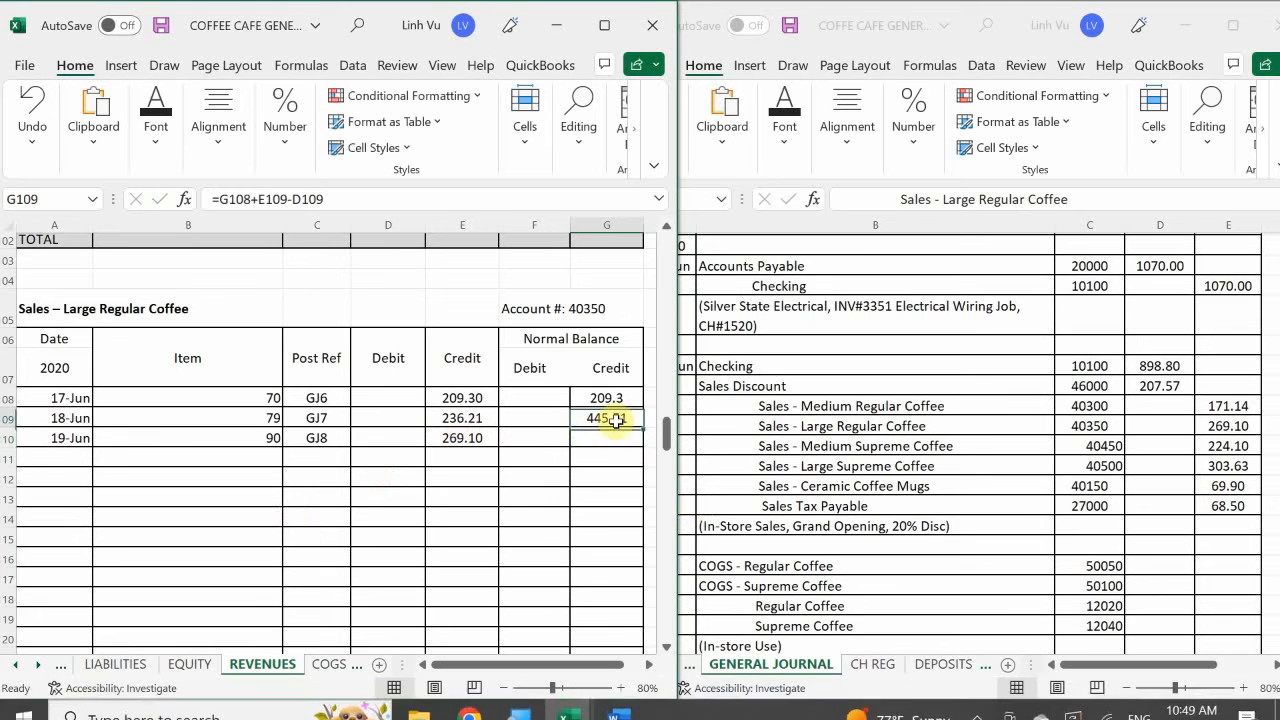
{"action": "left_click_drag", "start_coordinate": [644, 428], "coordinate": [638, 446]}
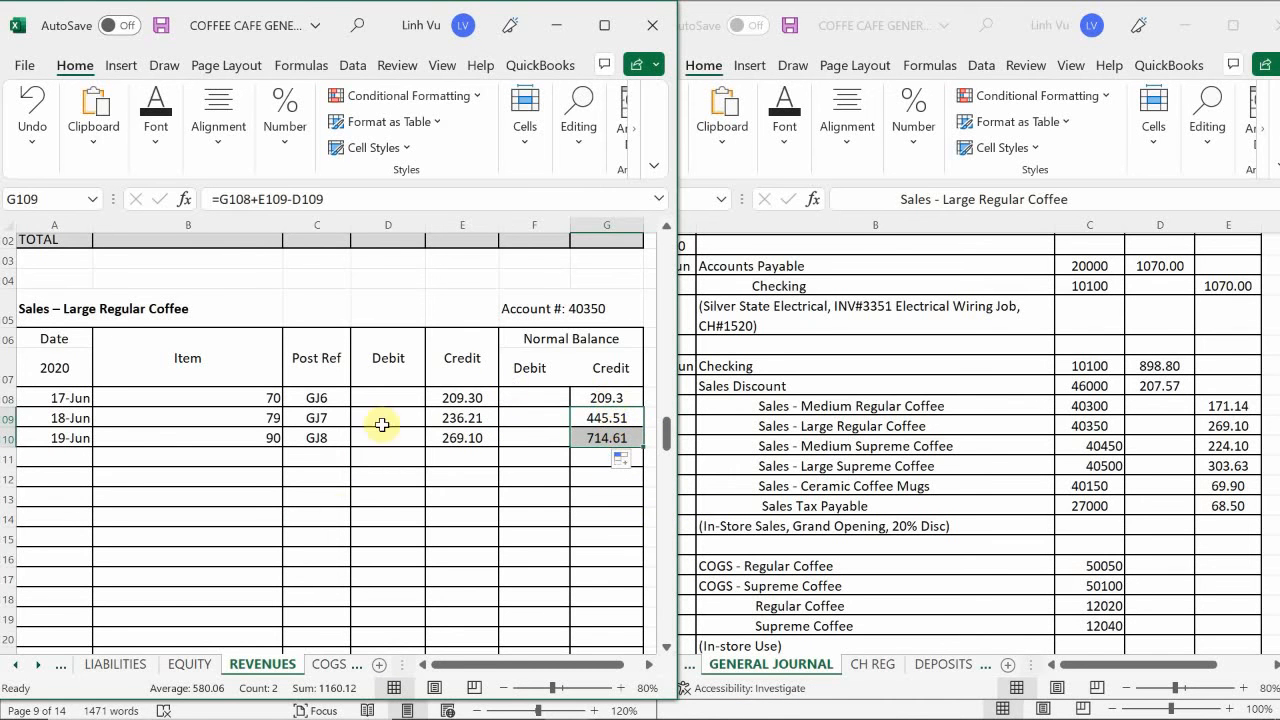
{"action": "left_click", "coordinate": [217, 515]}
- Enter the date 6/19 in A134 and the item quantity 90 in B134 of the Sales – Medium Supreme Coffee account
{"action": "scroll", "coordinate": [251, 500], "scroll_direction": "down", "scroll_amount": 3}
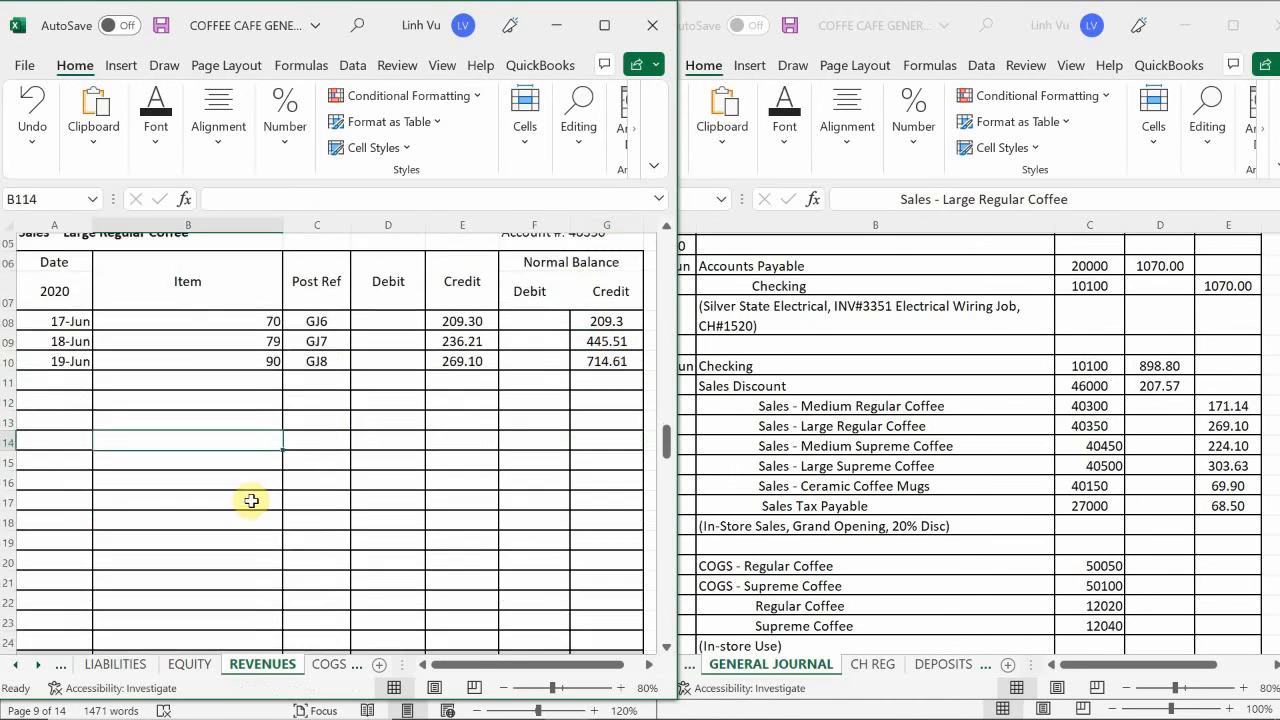
{"action": "scroll", "coordinate": [275, 494], "scroll_direction": "down", "scroll_amount": 5}
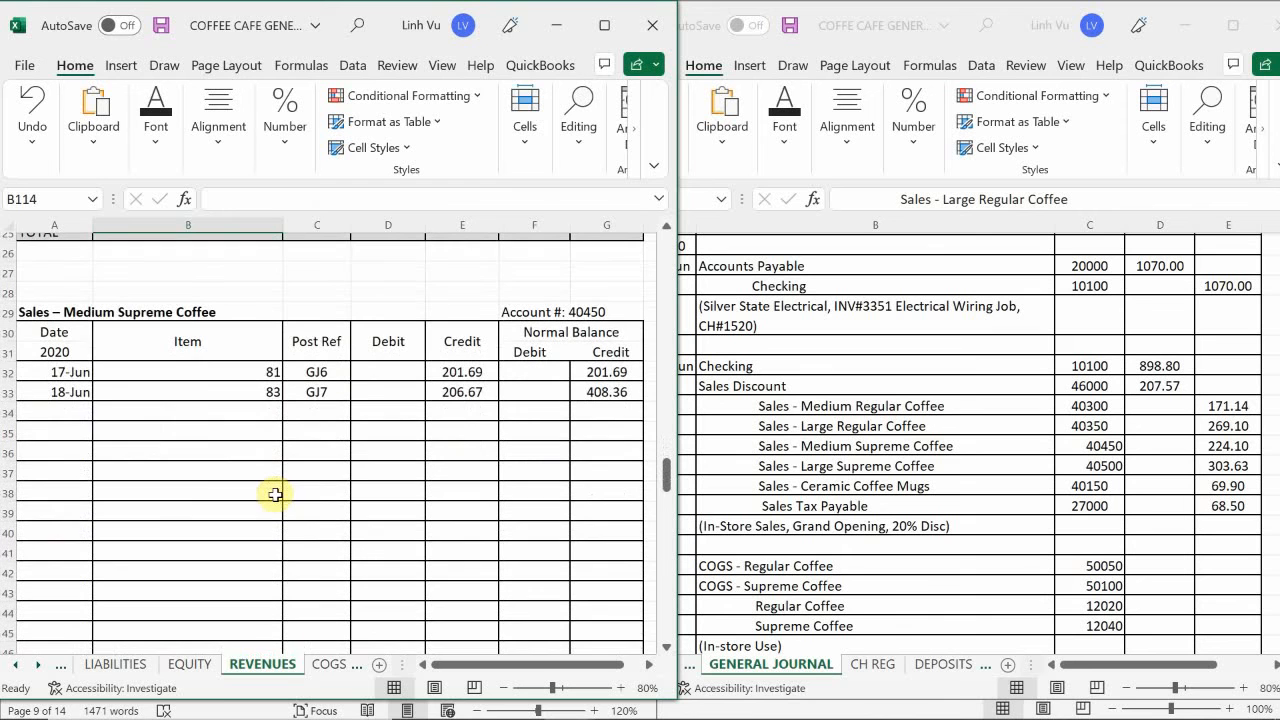
{"action": "left_click", "coordinate": [57, 414]}
{"action": "type", "text": "6/"}
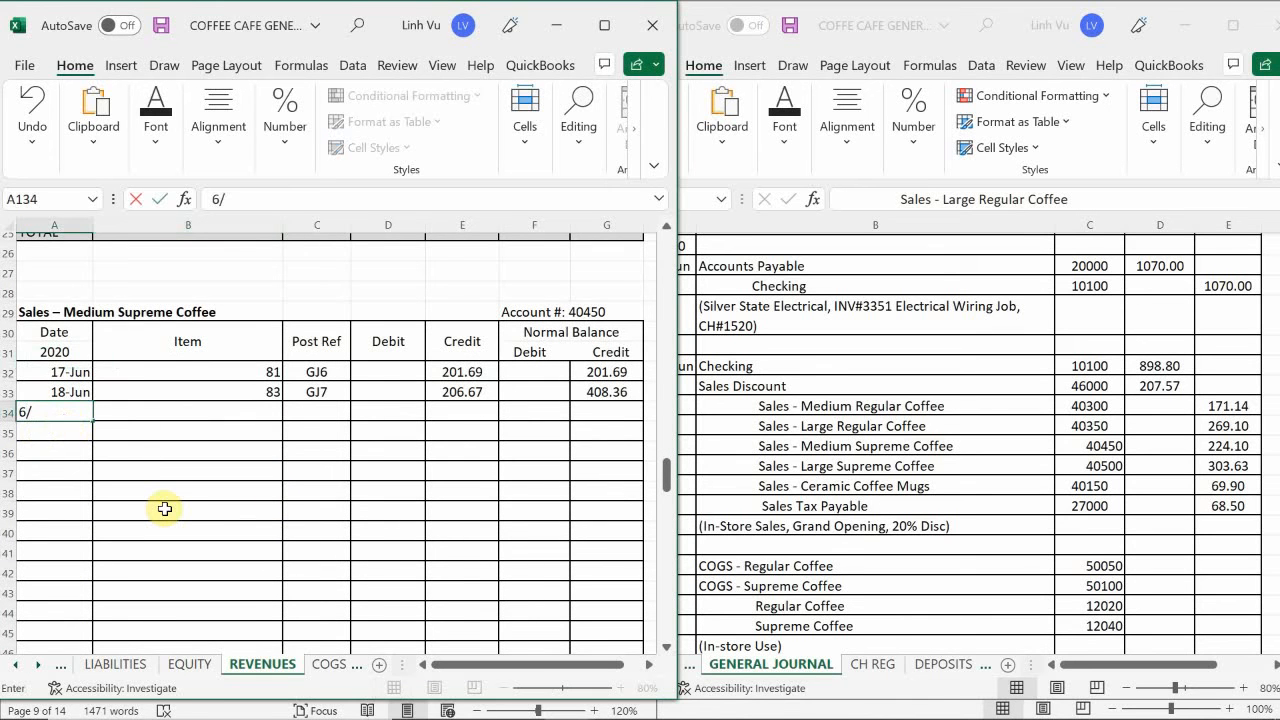
{"action": "type", "text": "19"}
{"action": "key", "text": "Return"}
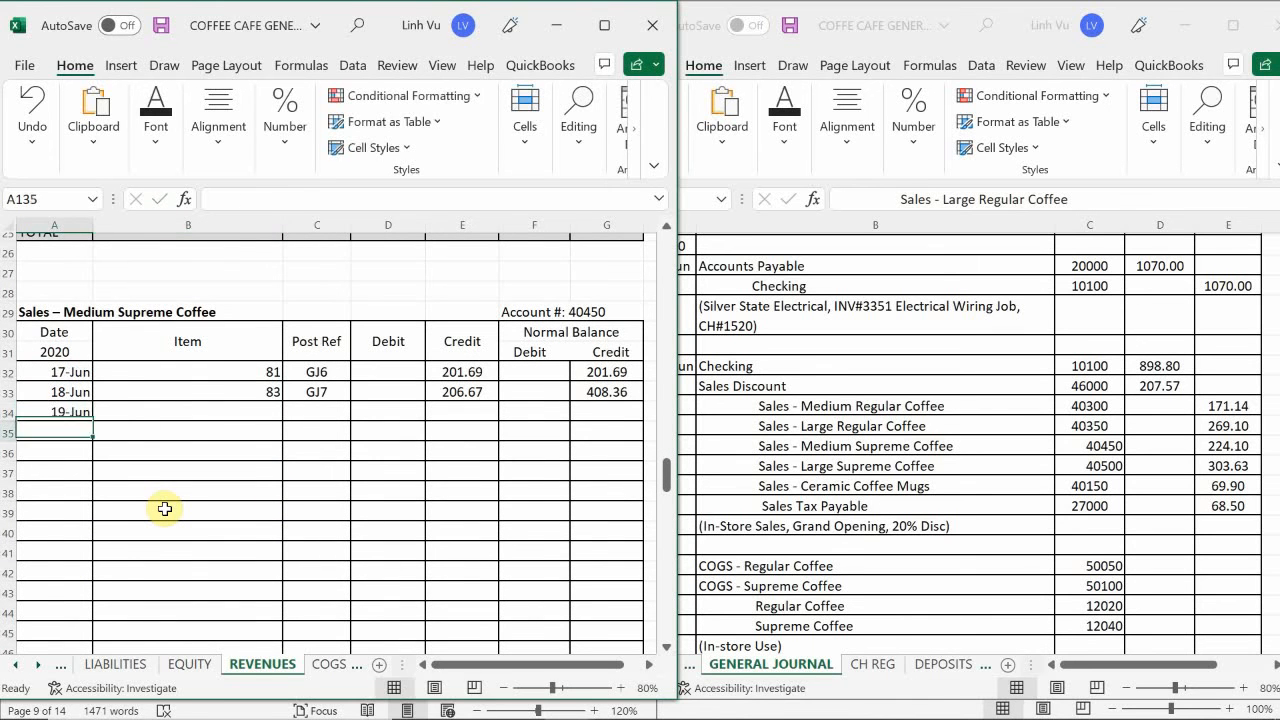
{"action": "key", "text": "Right"}
{"action": "key", "text": "Up"}
{"action": "type", "text": "90"}
{"action": "key", "text": "Return"}
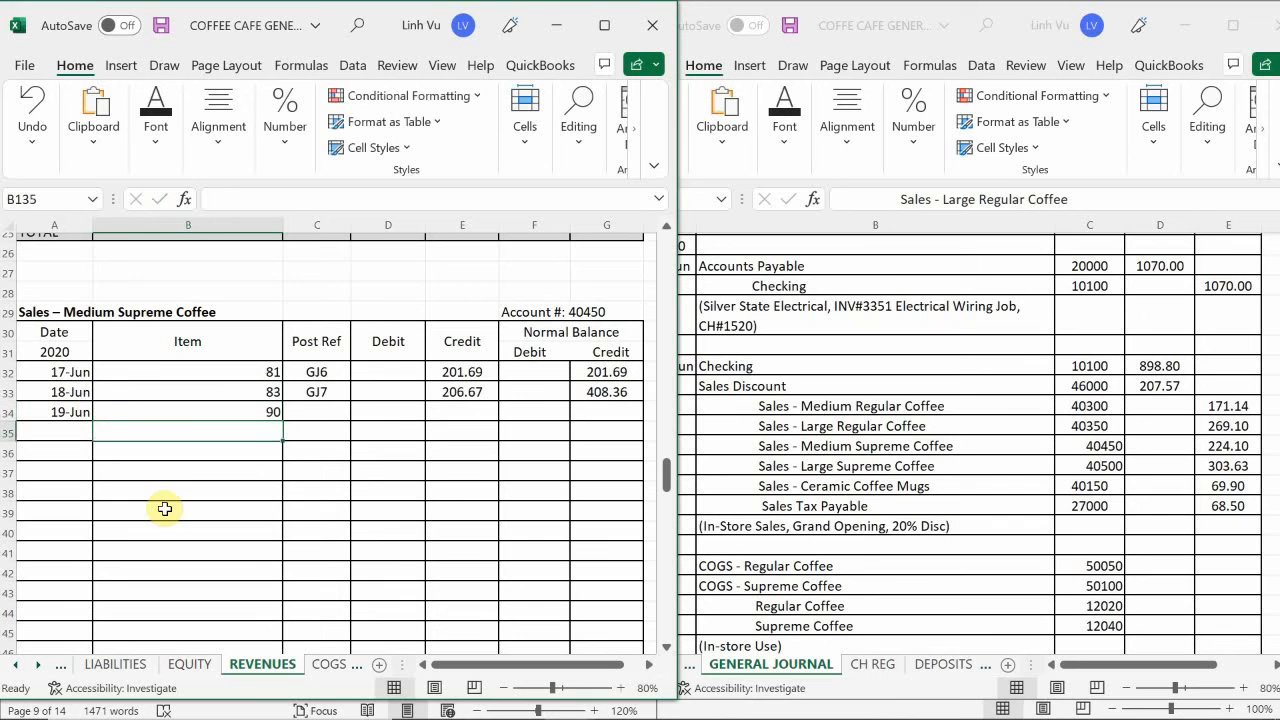
- Enter the post reference GJ8 in C134 and the 224.1 credit in E134 for the 19 June Medium Supreme Coffee sales
{"action": "left_click", "coordinate": [304, 408]}
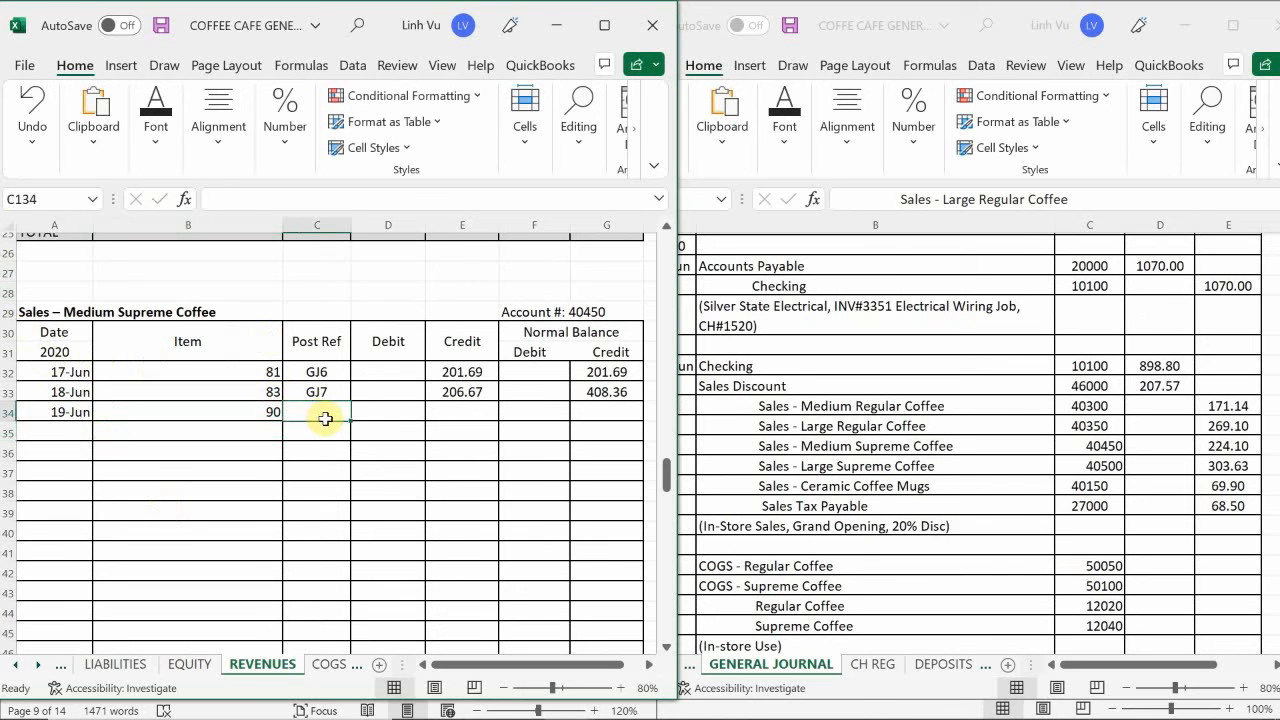
{"action": "type", "text": "G"}
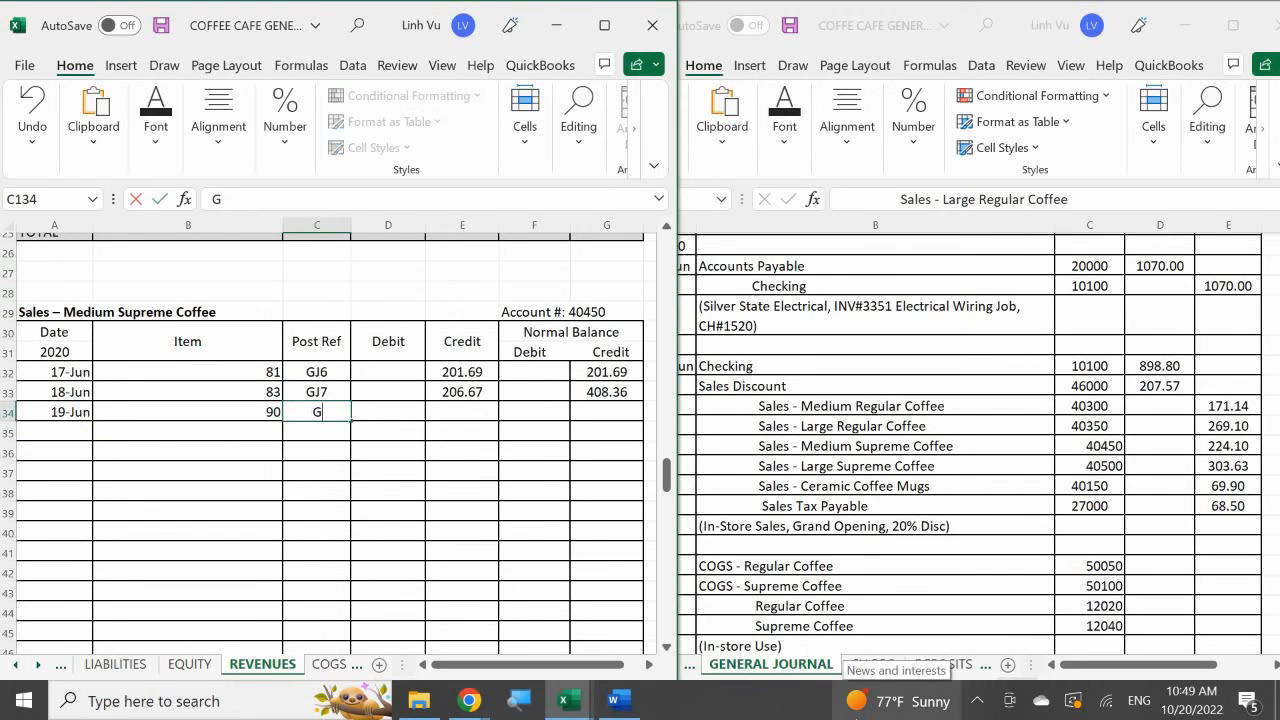
{"action": "type", "text": "J8"}
{"action": "key", "text": "Return"}
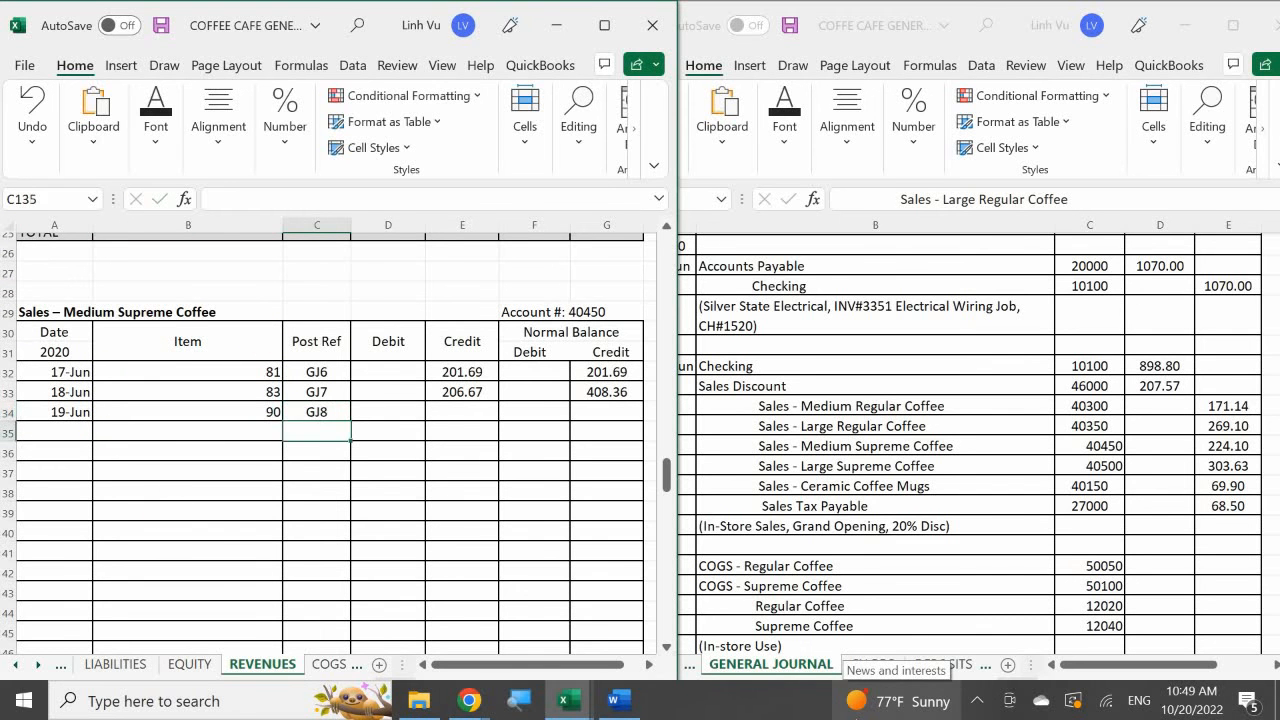
{"action": "key", "text": "Right"}
{"action": "key", "text": "Up"}
{"action": "key", "text": "Right"}
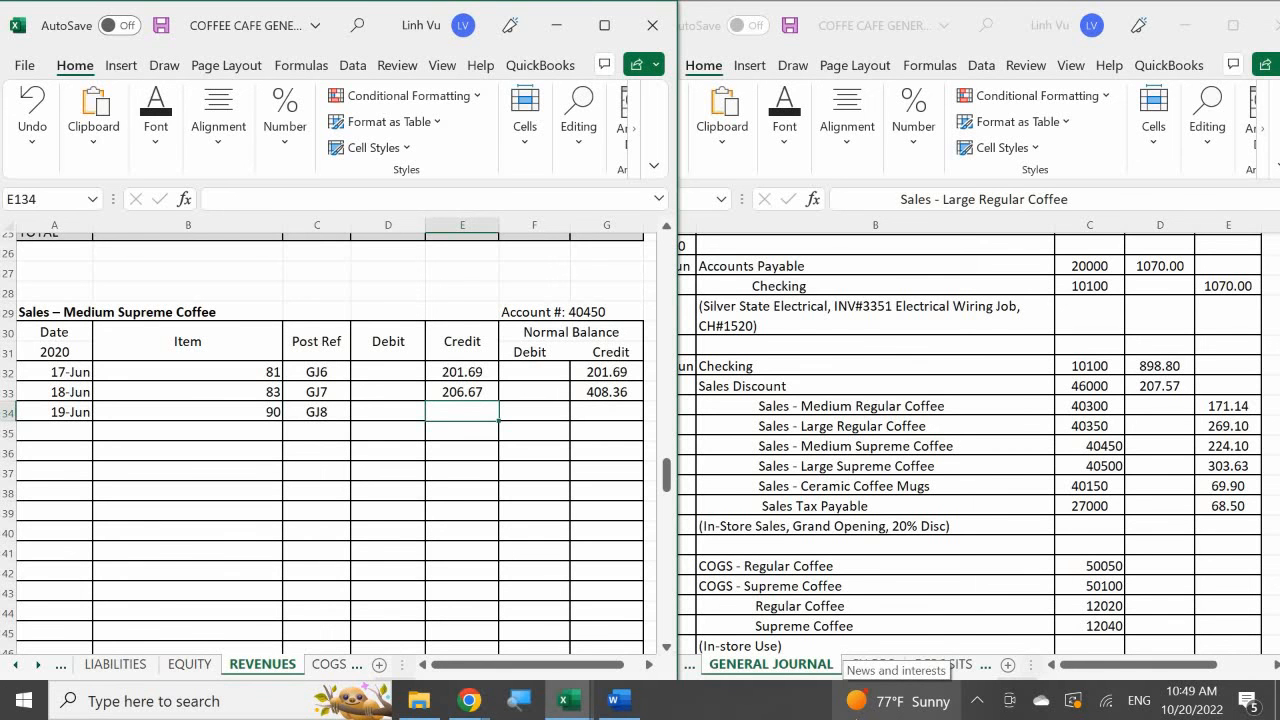
{"action": "type", "text": "224.1"}
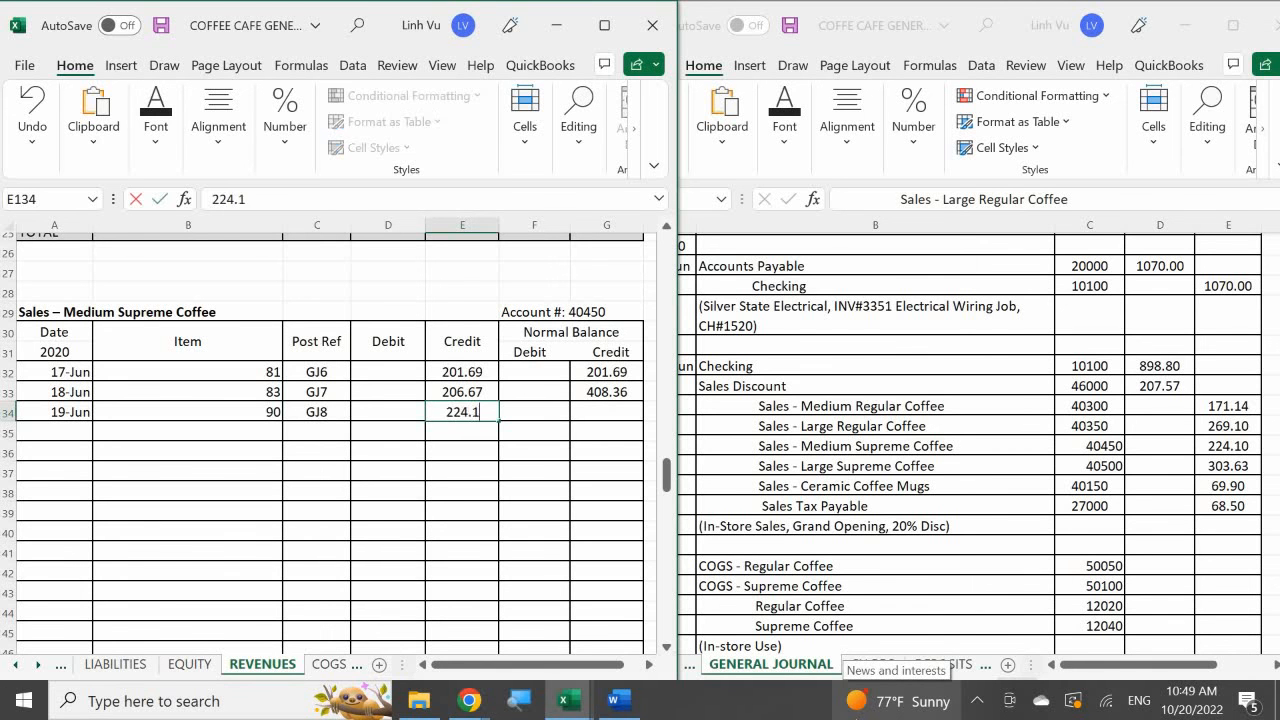
{"action": "key", "text": "Return"}
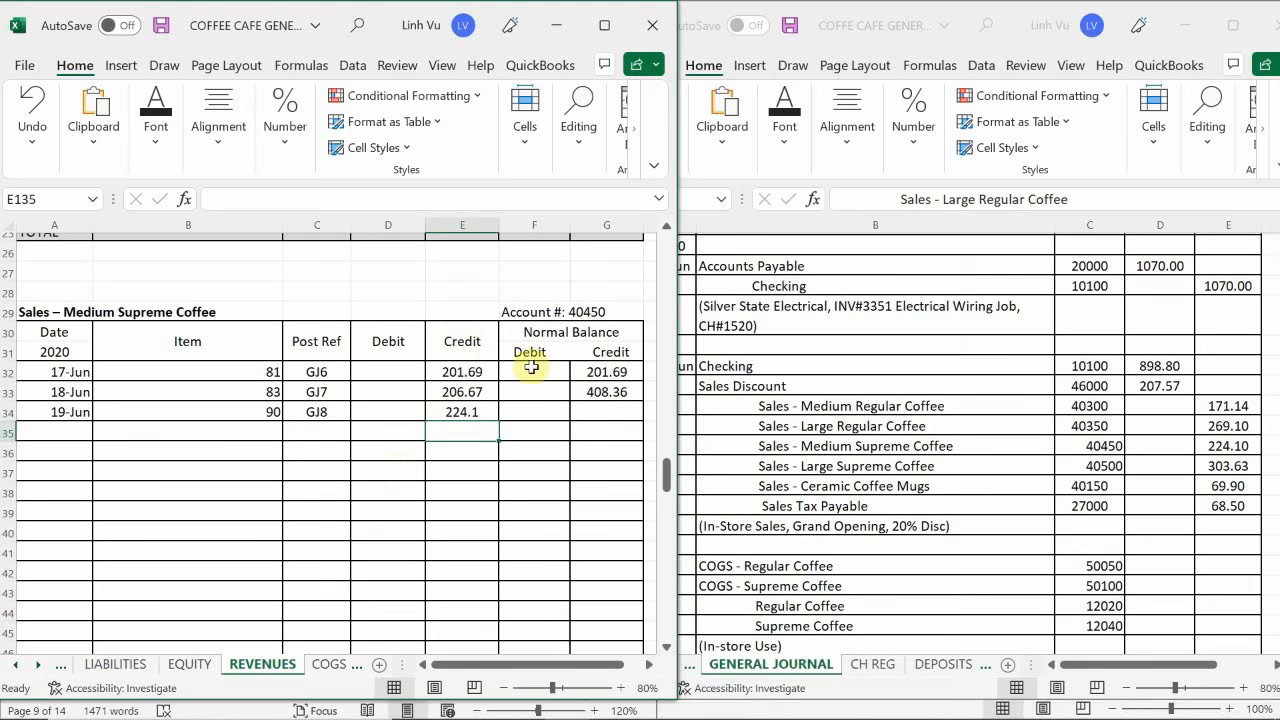
- Extend the credit balance formula from G133 down to G134 in the Sales – Medium Supreme Coffee account
{"action": "left_click", "coordinate": [607, 386]}
{"action": "left_click_drag", "start_coordinate": [642, 400], "coordinate": [640, 421]}
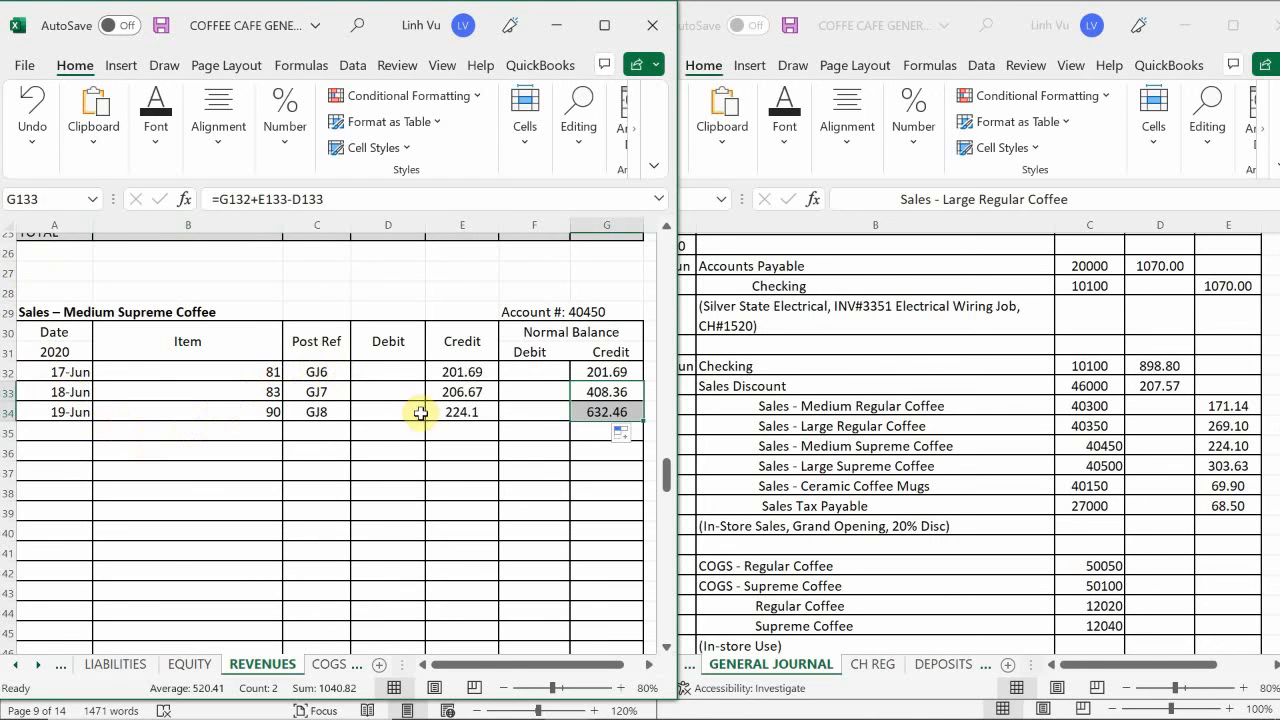
{"action": "left_click", "coordinate": [457, 415]}
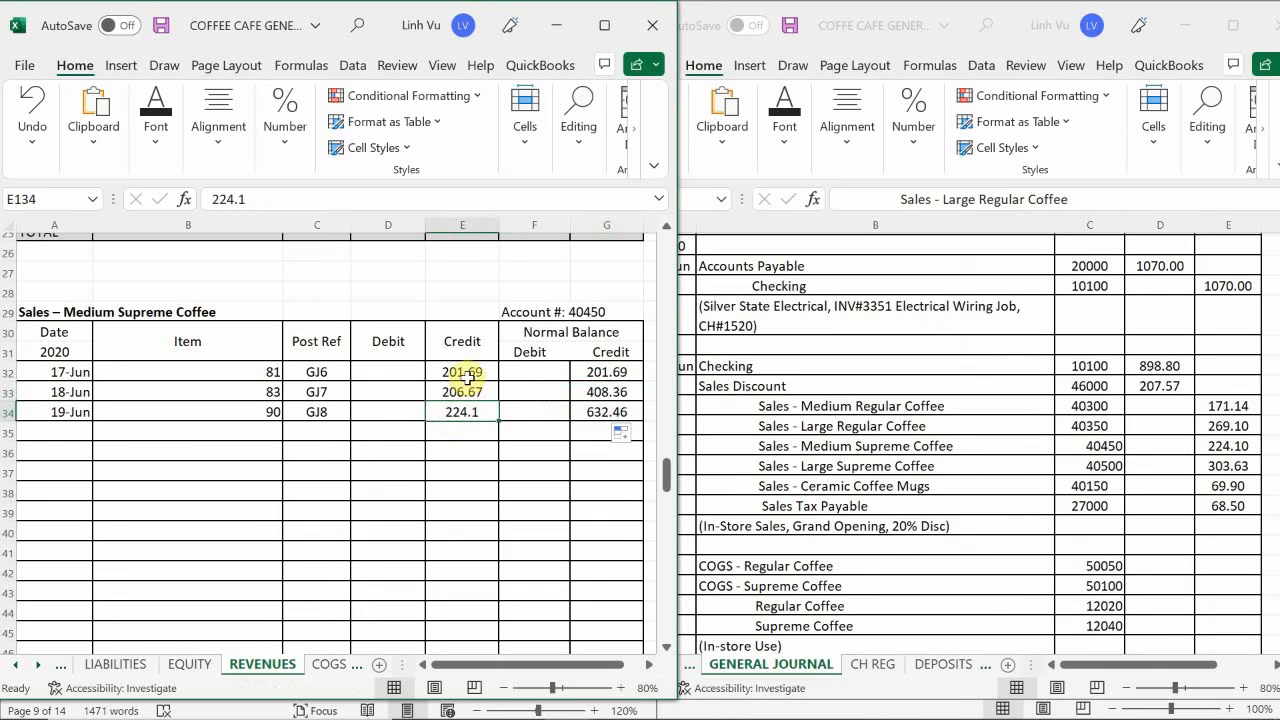
- Enter the date 6/19 in A157 and the item quantity 87 in B157 of the Sales – Large Supreme Coffee account
{"action": "scroll", "coordinate": [292, 385], "scroll_direction": "down", "scroll_amount": 4}
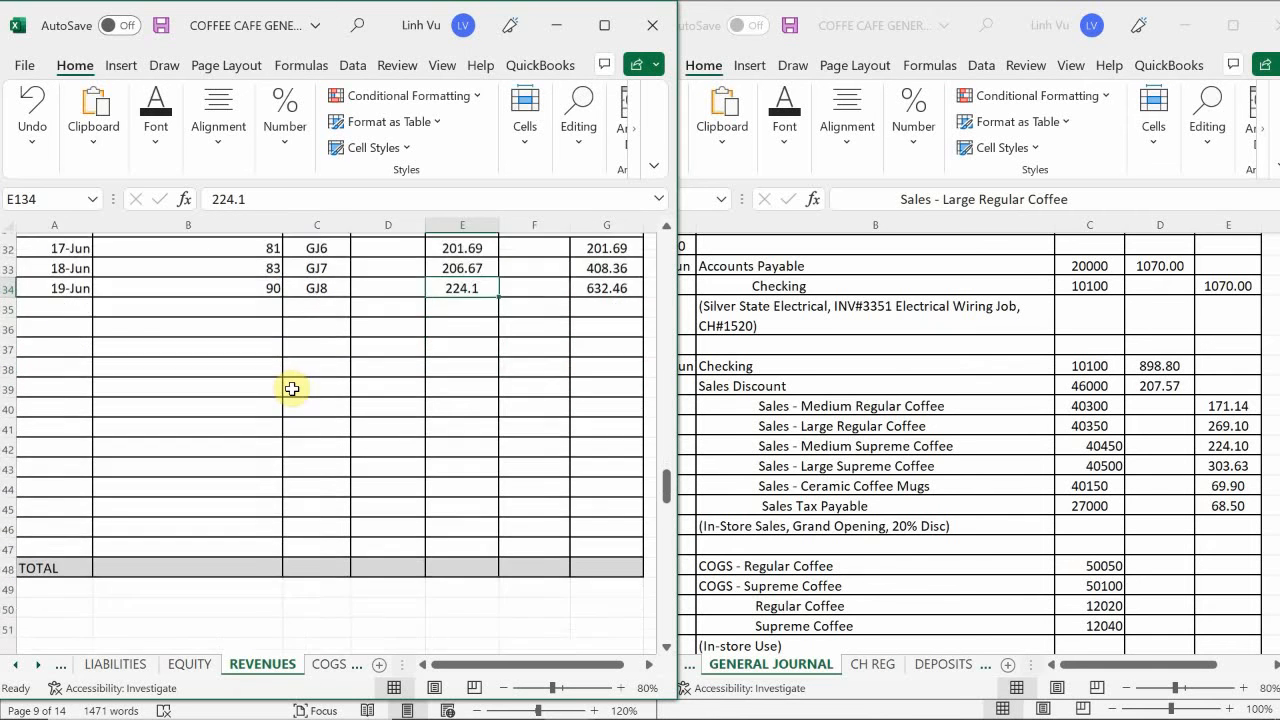
{"action": "scroll", "coordinate": [292, 388], "scroll_direction": "down", "scroll_amount": 4}
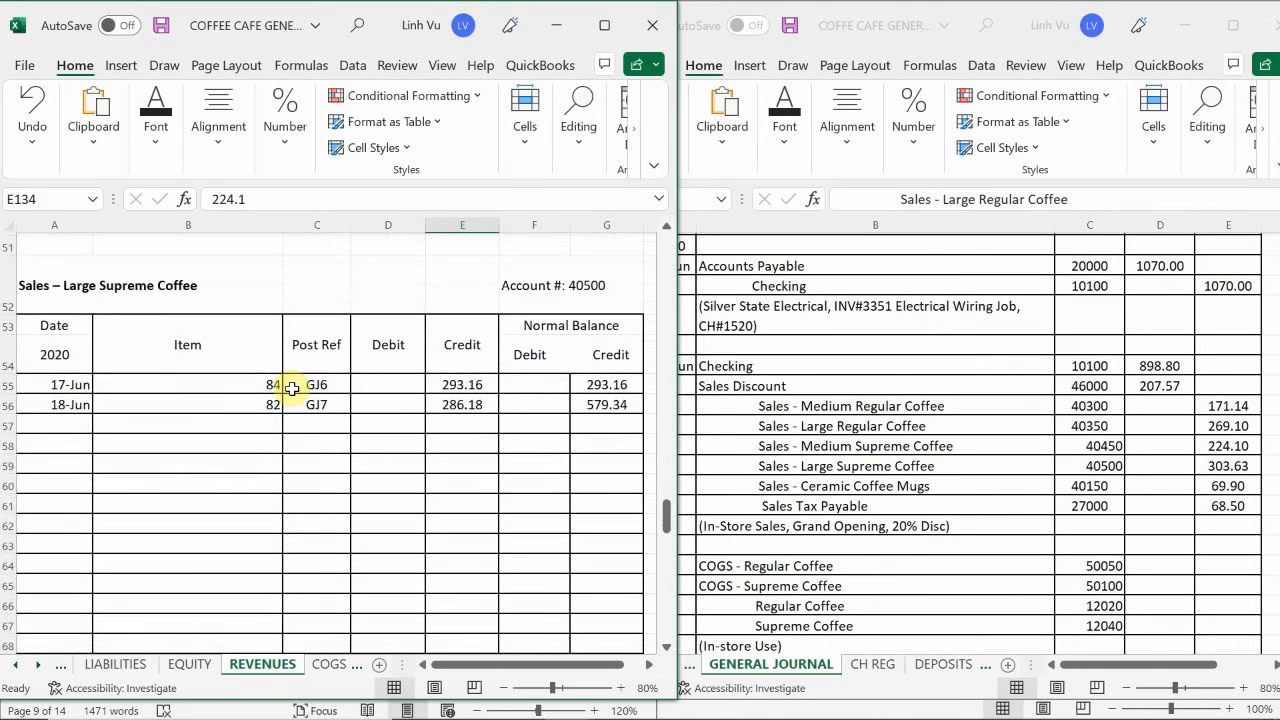
{"action": "scroll", "coordinate": [292, 388], "scroll_direction": "down", "scroll_amount": 1}
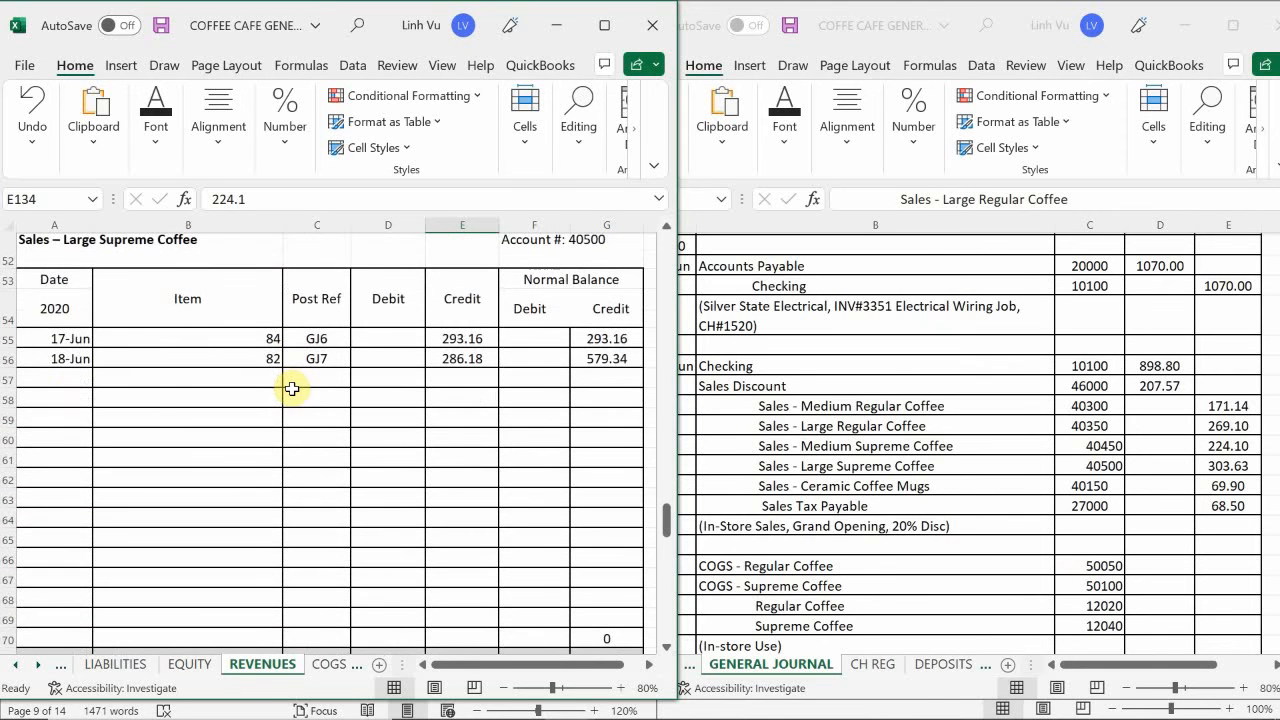
{"action": "left_click", "coordinate": [69, 384]}
{"action": "type", "text": "6/19"}
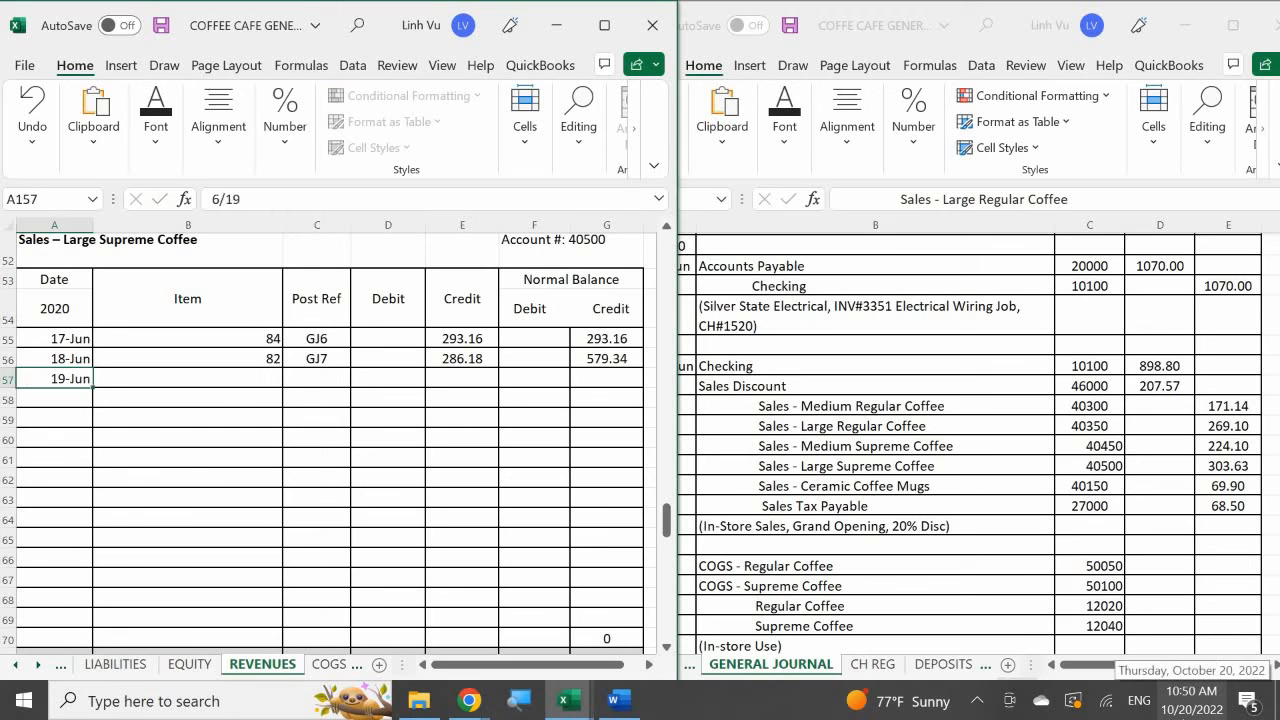
{"action": "key", "text": "Return"}
{"action": "key", "text": "Right"}
{"action": "key", "text": "Up"}
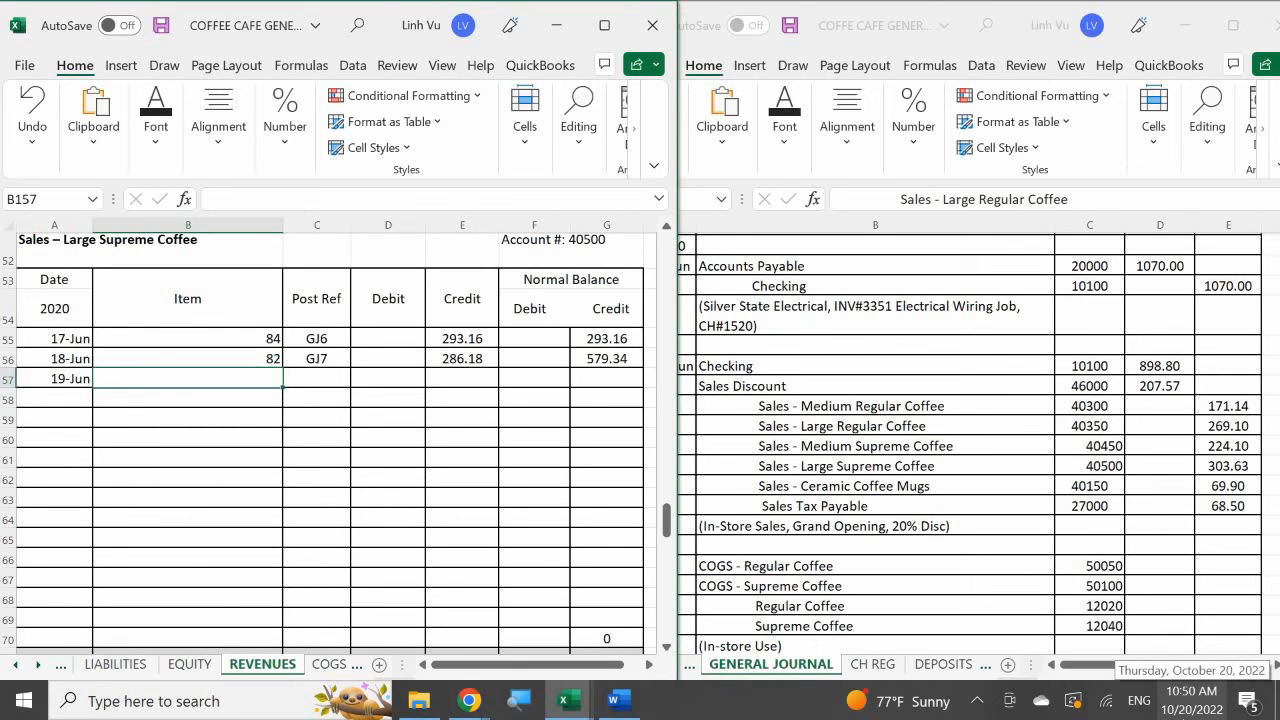
{"action": "type", "text": "87"}
{"action": "key", "text": "Return"}
- Enter the post reference GJ8 in C157 and the 303.63 credit in E157 for the 19 June Large Supreme Coffee sales
{"action": "key", "text": "Right"}
{"action": "key", "text": "Up"}
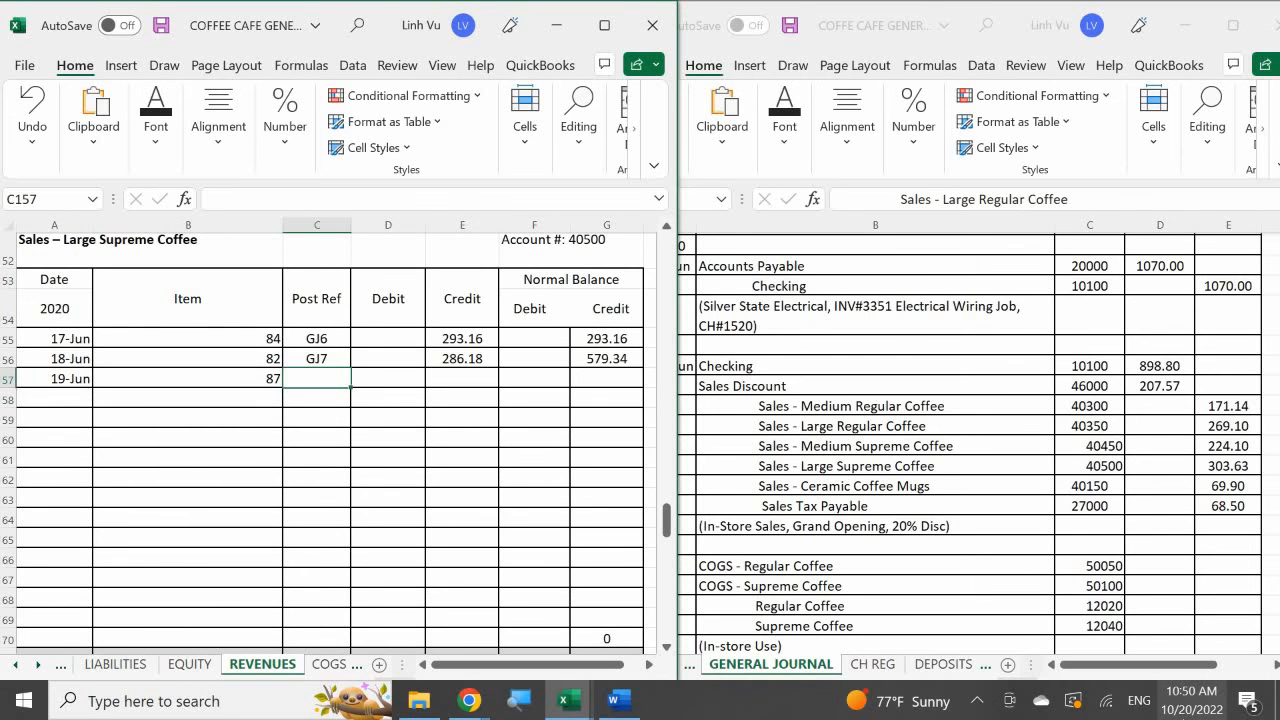
{"action": "type", "text": "GJ"}
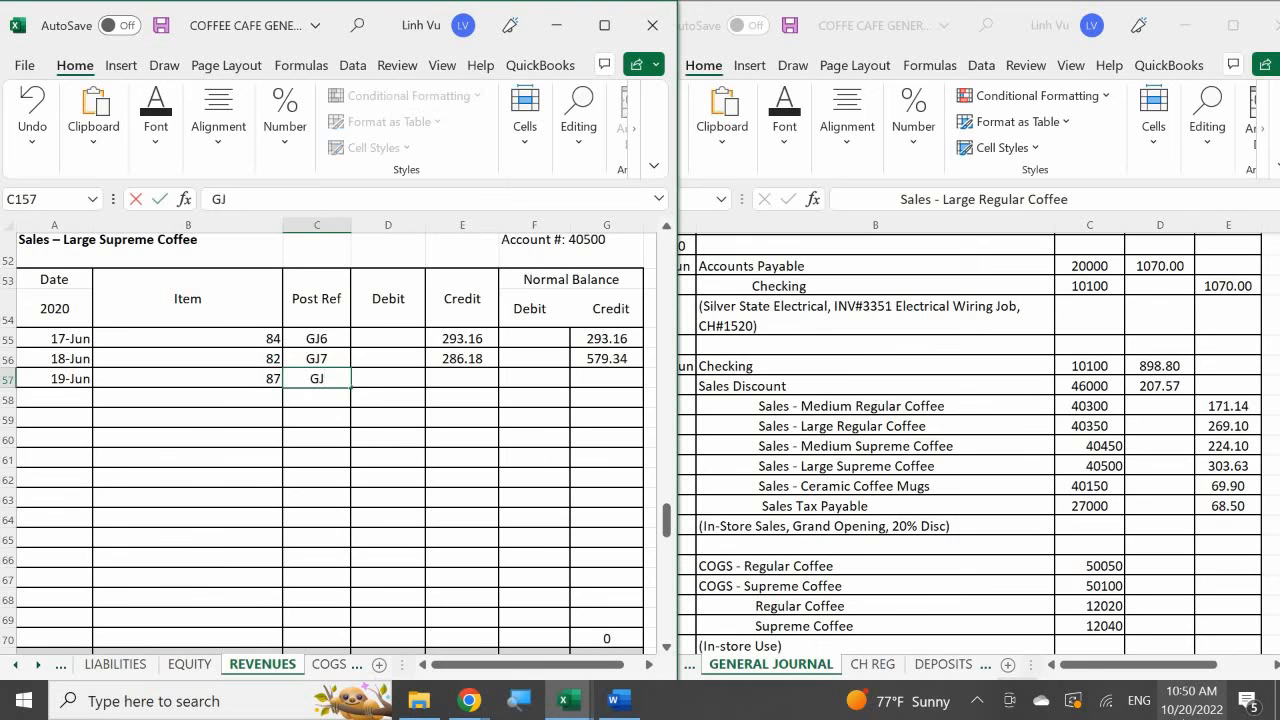
{"action": "type", "text": "8"}
{"action": "key", "text": "Return"}
{"action": "key", "text": "Right"}
{"action": "key", "text": "Up"}
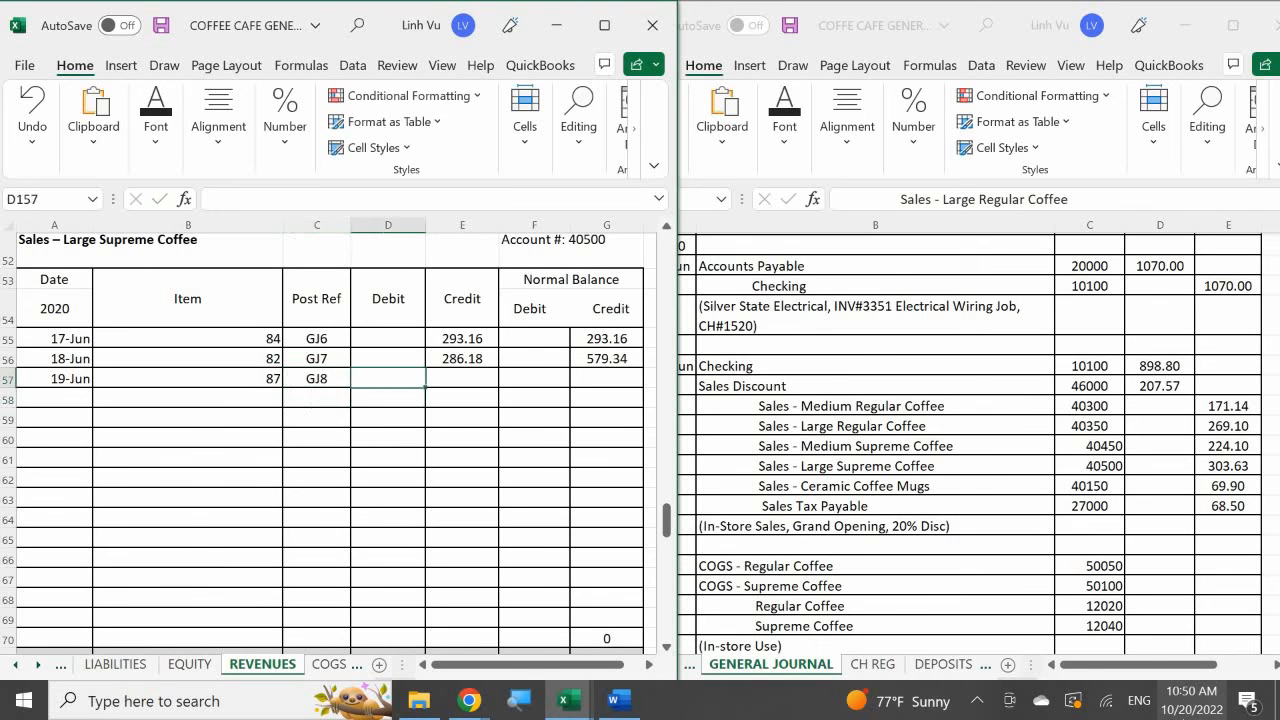
{"action": "key", "text": "Right"}
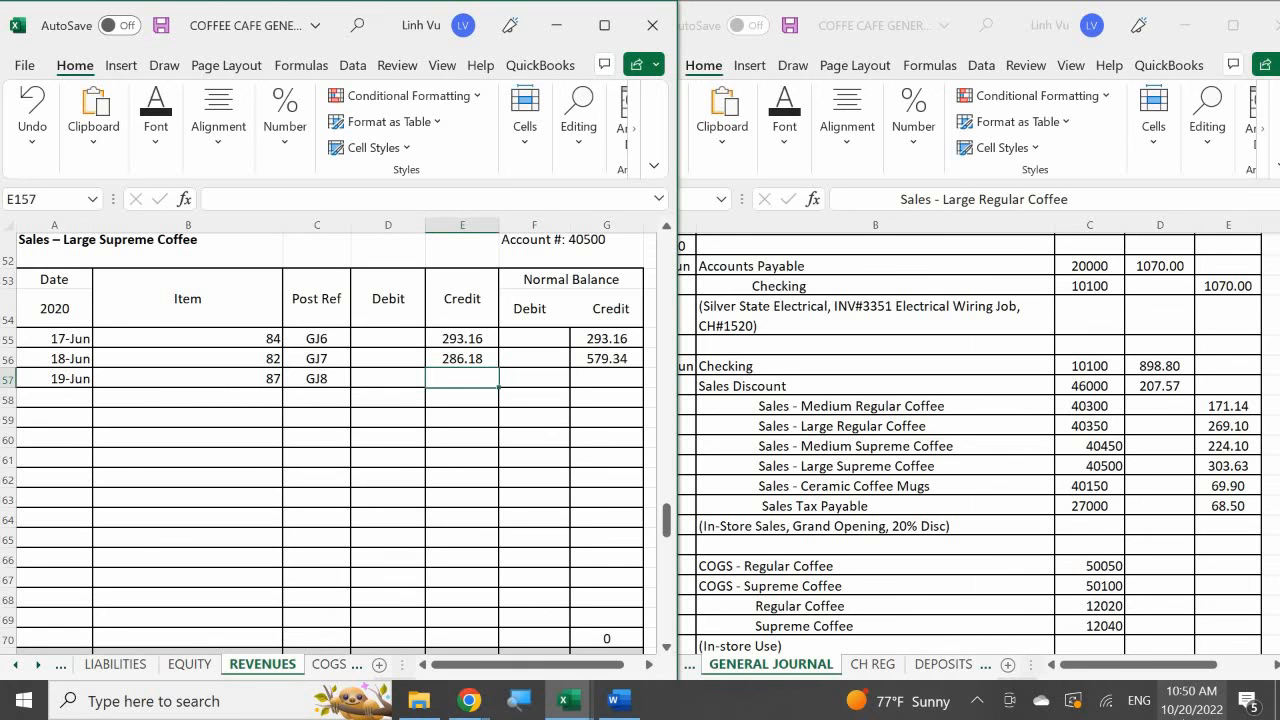
{"action": "type", "text": "303.63"}
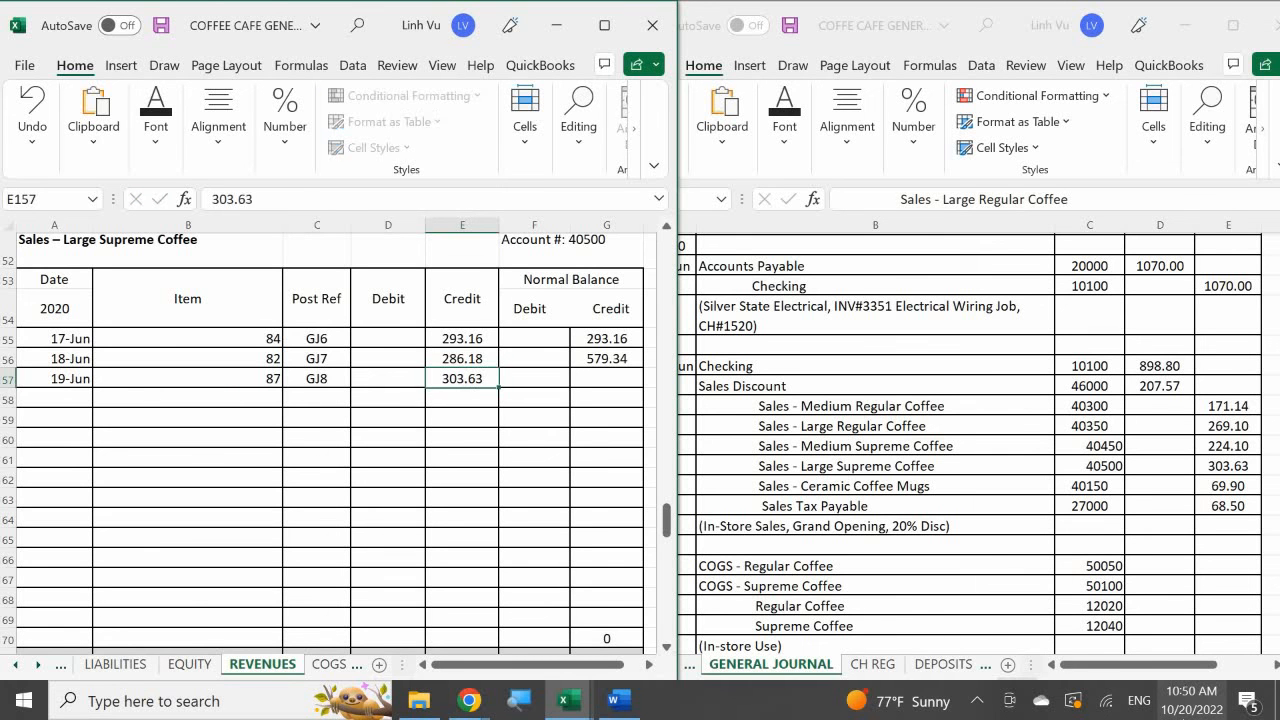
{"action": "key", "text": "Return"}
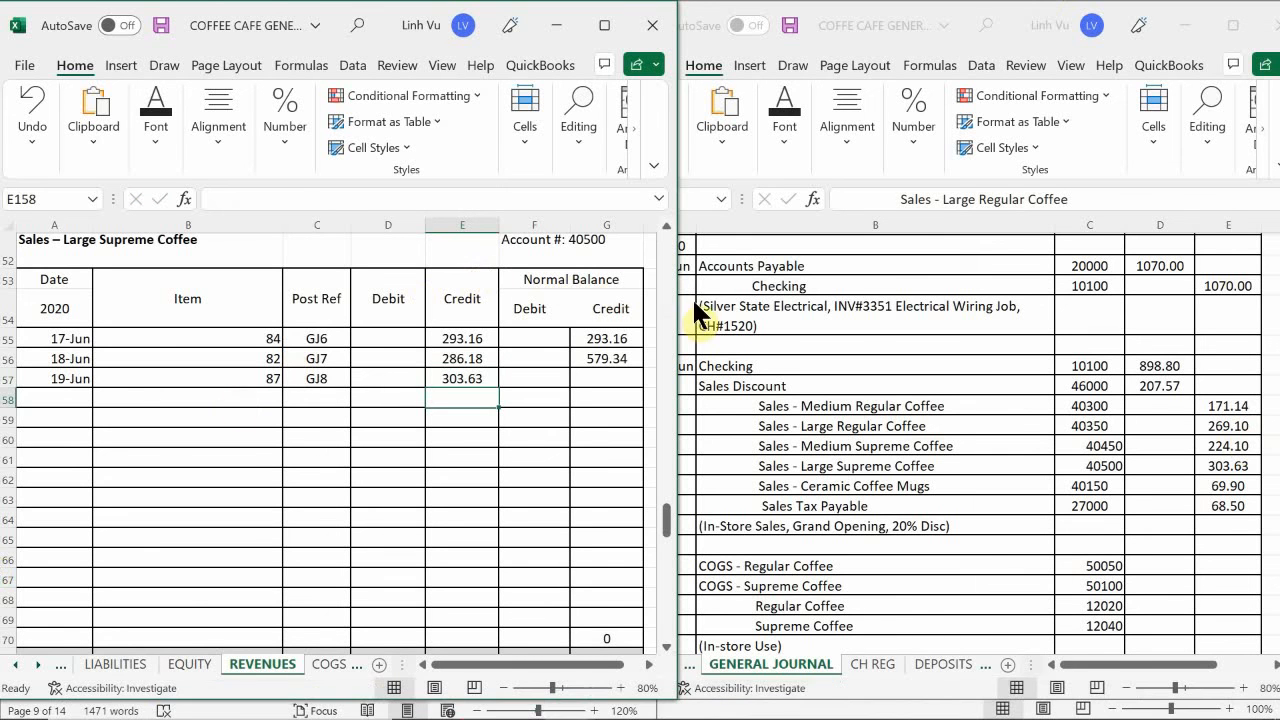
- Extend the credit balance formula from G156 down to G157 in the Sales – Large Supreme Coffee account
{"action": "left_click", "coordinate": [631, 358]}
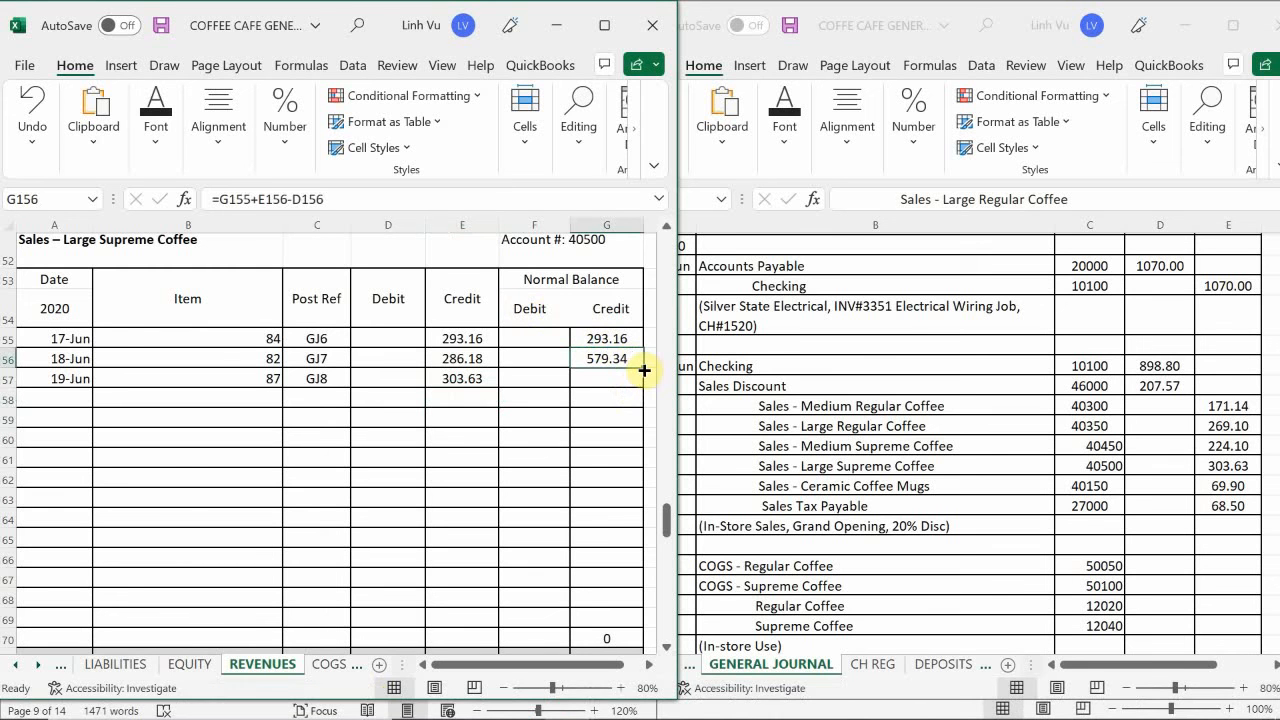
{"action": "left_click_drag", "start_coordinate": [644, 370], "coordinate": [645, 387]}
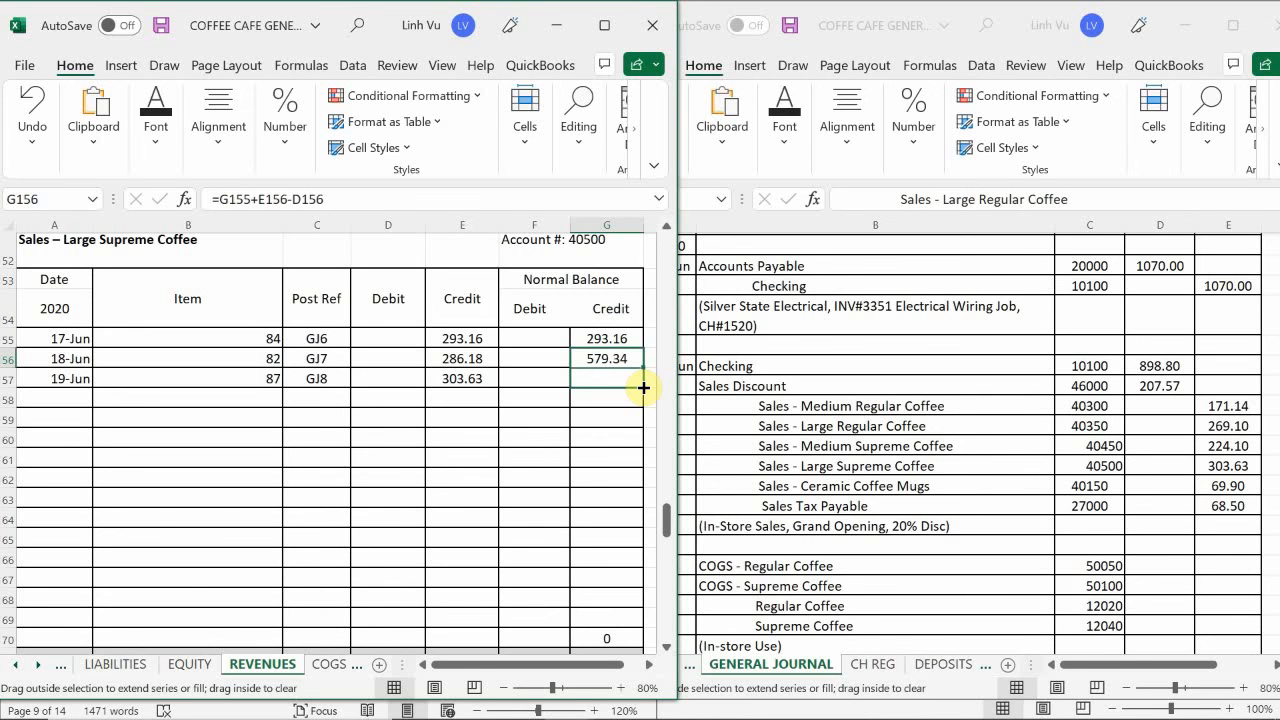
{"action": "left_click_drag", "start_coordinate": [644, 387], "coordinate": [644, 387]}
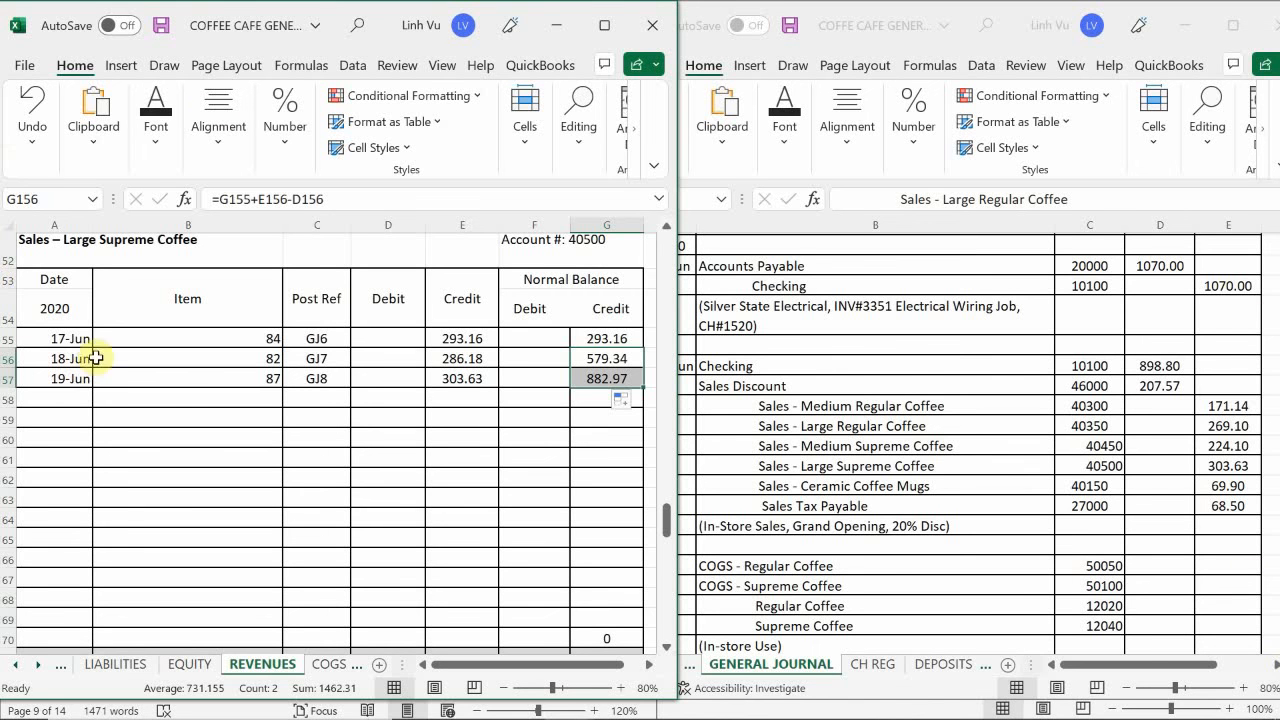
- Enter the date 6/19 in A56 and the item quantity 10 in B56 of the Sales – Ceramic Coffee Mugs account
{"action": "left_click", "coordinate": [171, 429]}
{"action": "scroll", "coordinate": [171, 429], "scroll_direction": "up", "scroll_amount": 3}
{"action": "scroll", "coordinate": [171, 429], "scroll_direction": "up", "scroll_amount": 14}
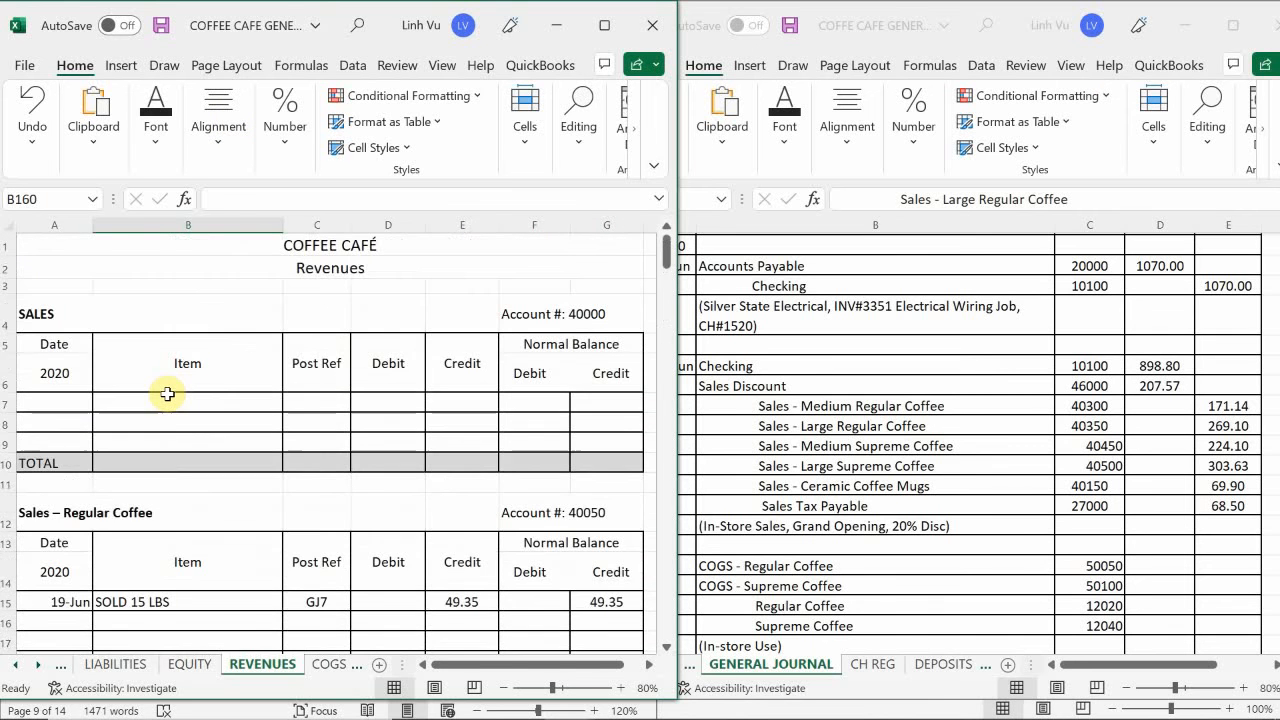
{"action": "scroll", "coordinate": [167, 394], "scroll_direction": "down", "scroll_amount": 8}
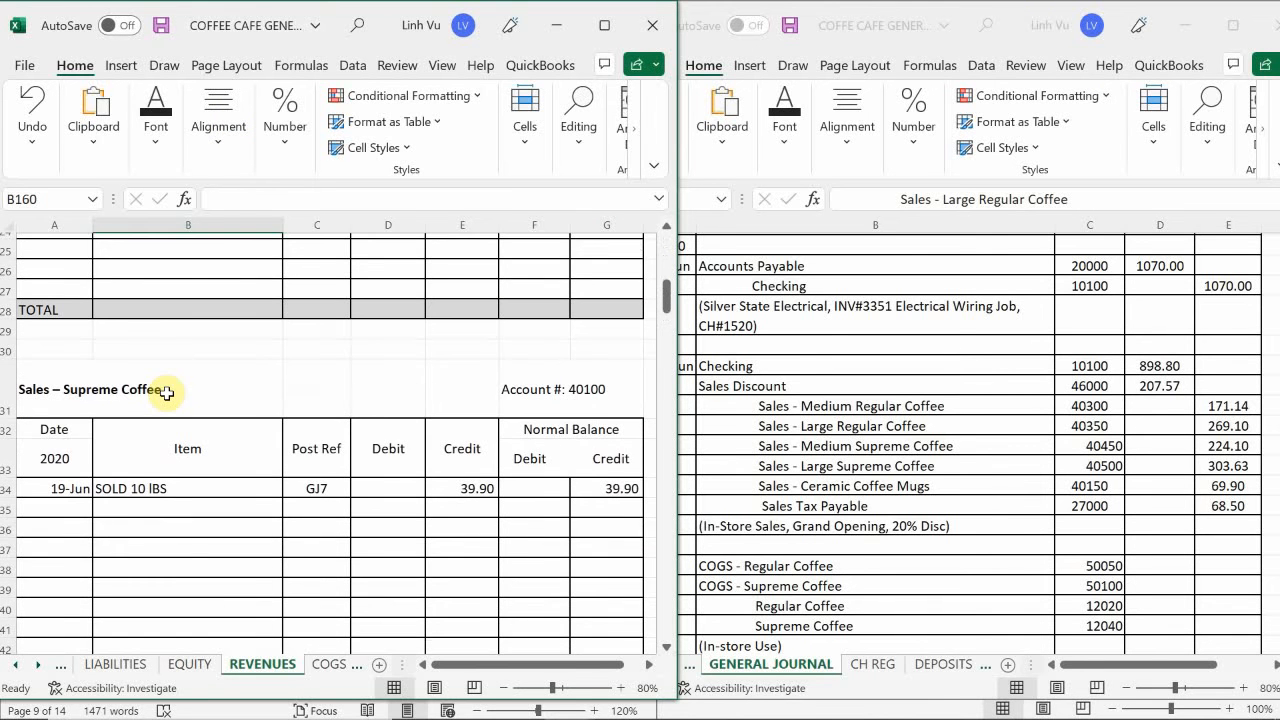
{"action": "scroll", "coordinate": [166, 393], "scroll_direction": "down", "scroll_amount": 6}
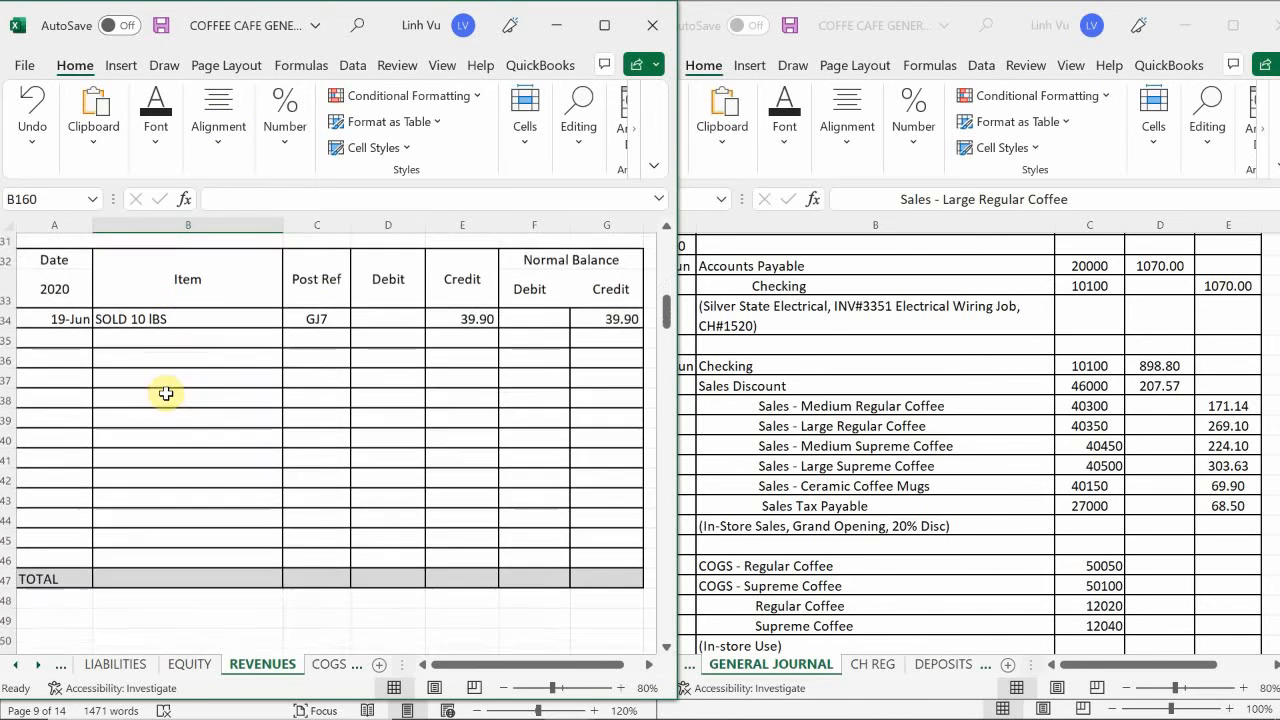
{"action": "scroll", "coordinate": [163, 391], "scroll_direction": "down", "scroll_amount": 1}
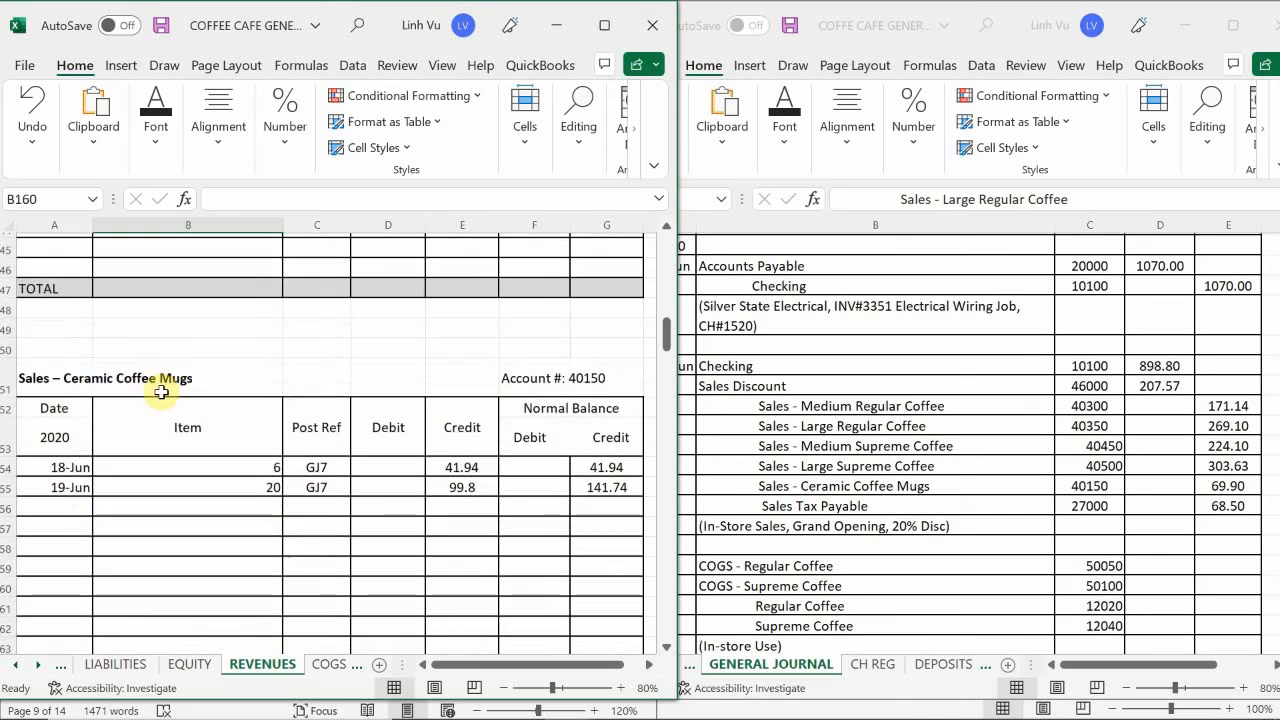
{"action": "left_click", "coordinate": [65, 511]}
{"action": "type", "text": "6/19"}
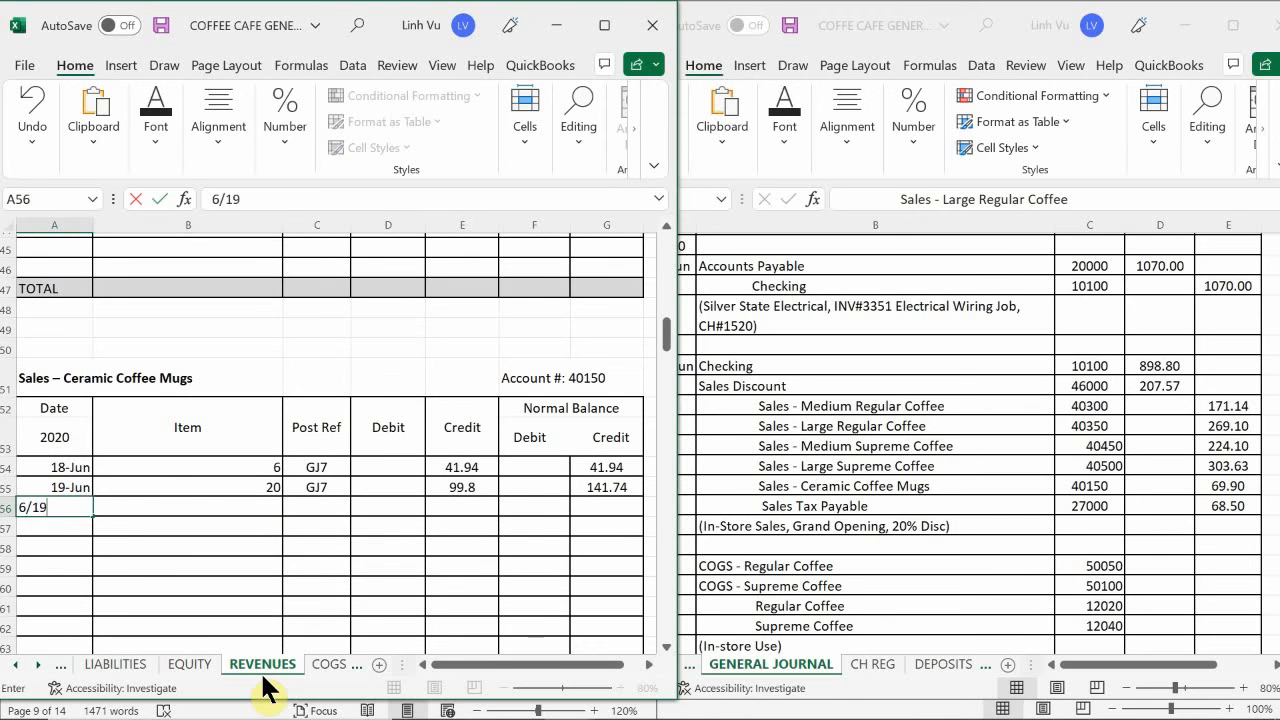
{"action": "key", "text": "Return"}
{"action": "key", "text": "Right"}
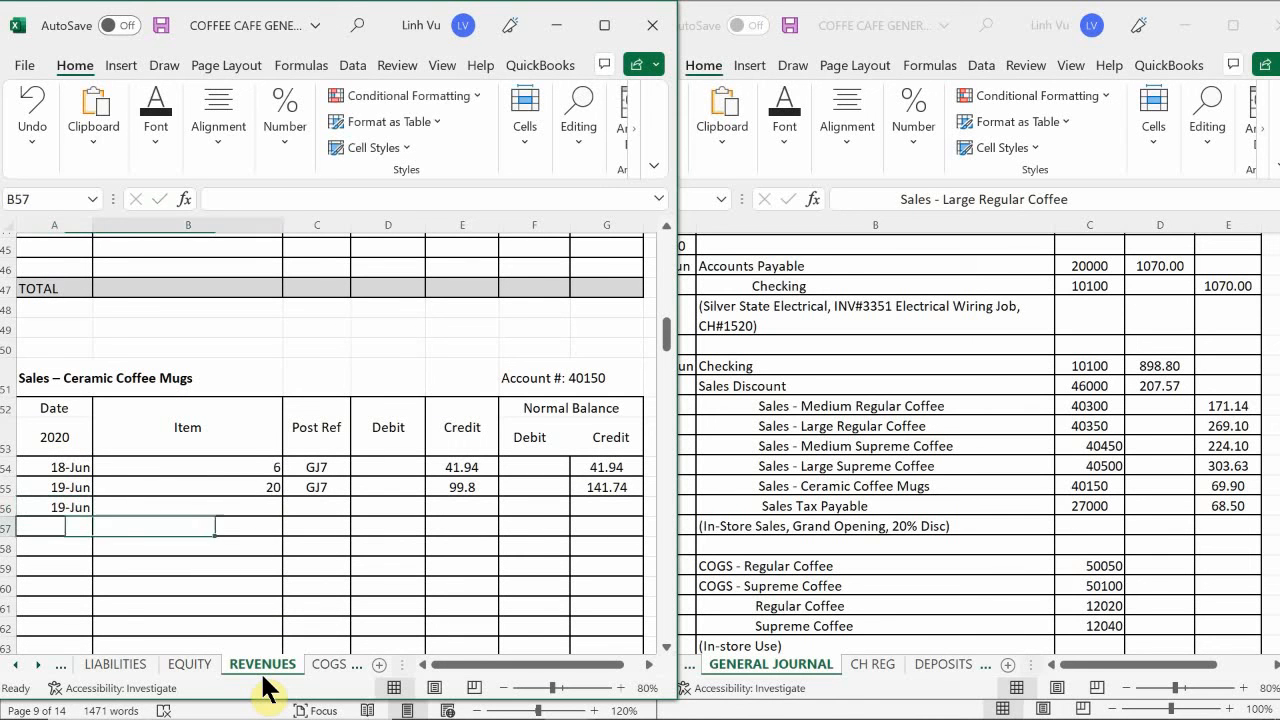
{"action": "key", "text": "Up"}
{"action": "type", "text": "10"}
{"action": "key", "text": "Return"}
- Enter the post reference GJ8 in C56 and the 69.90 credit in E56 for the 19 June Ceramic Coffee Mugs sales
{"action": "key", "text": "Right"}
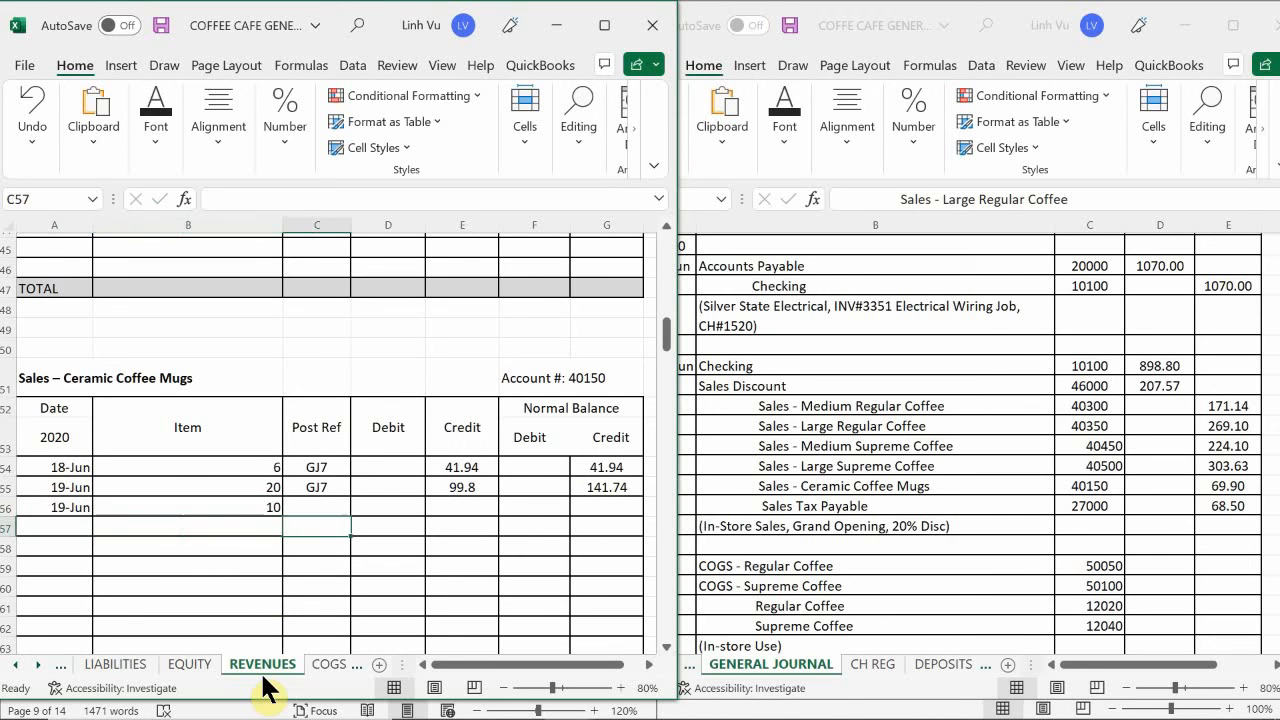
{"action": "key", "text": "Up"}
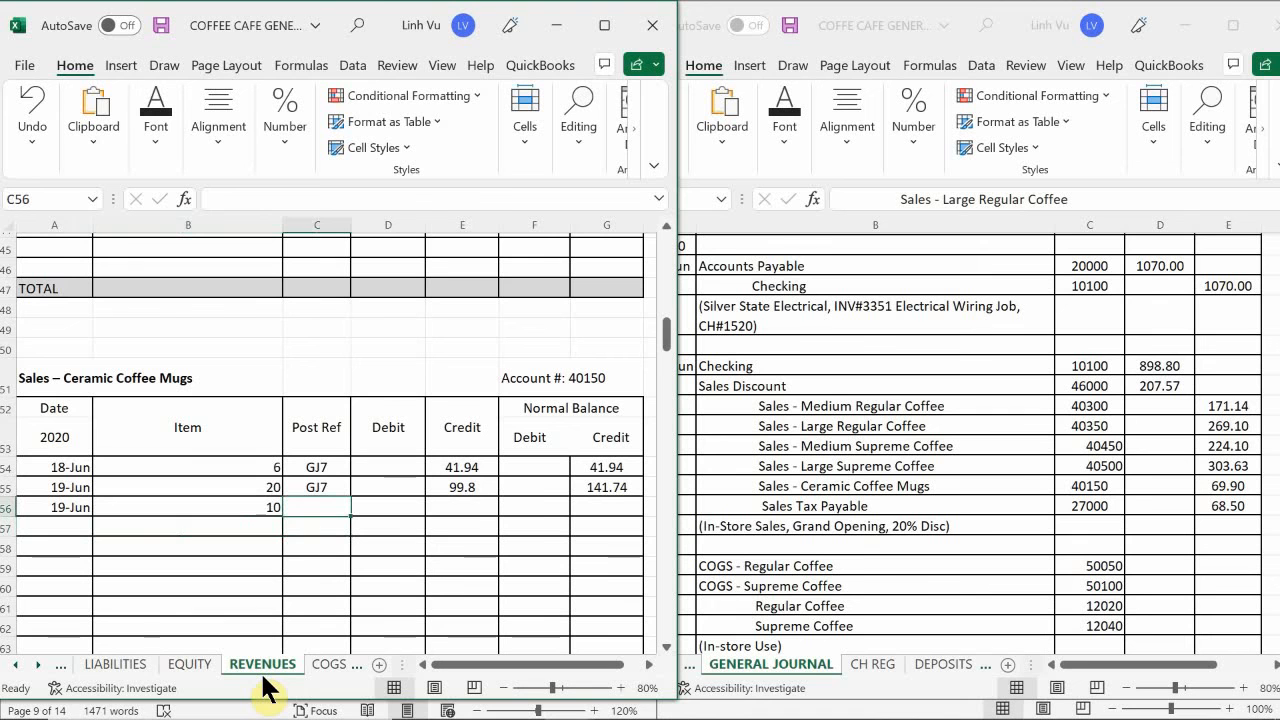
{"action": "type", "text": "GJ"}
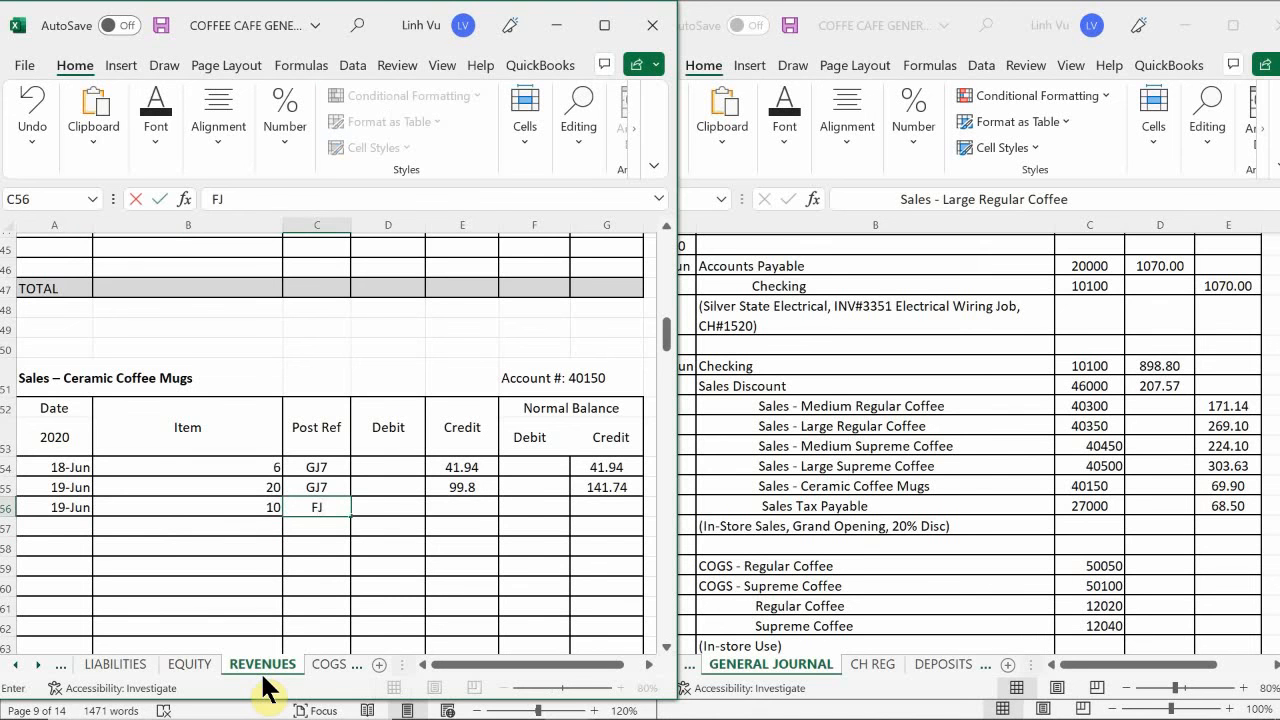
{"action": "key", "text": "BackSpace"}
{"action": "key", "text": "BackSpace"}
{"action": "type", "text": "GH"}
{"action": "key", "text": "BackSpace"}
{"action": "type", "text": "J8"}
{"action": "key", "text": "Return"}
{"action": "key", "text": "Up"}
{"action": "key", "text": "Right"}
{"action": "key", "text": "Right"}
{"action": "type", "text": "69.90"}
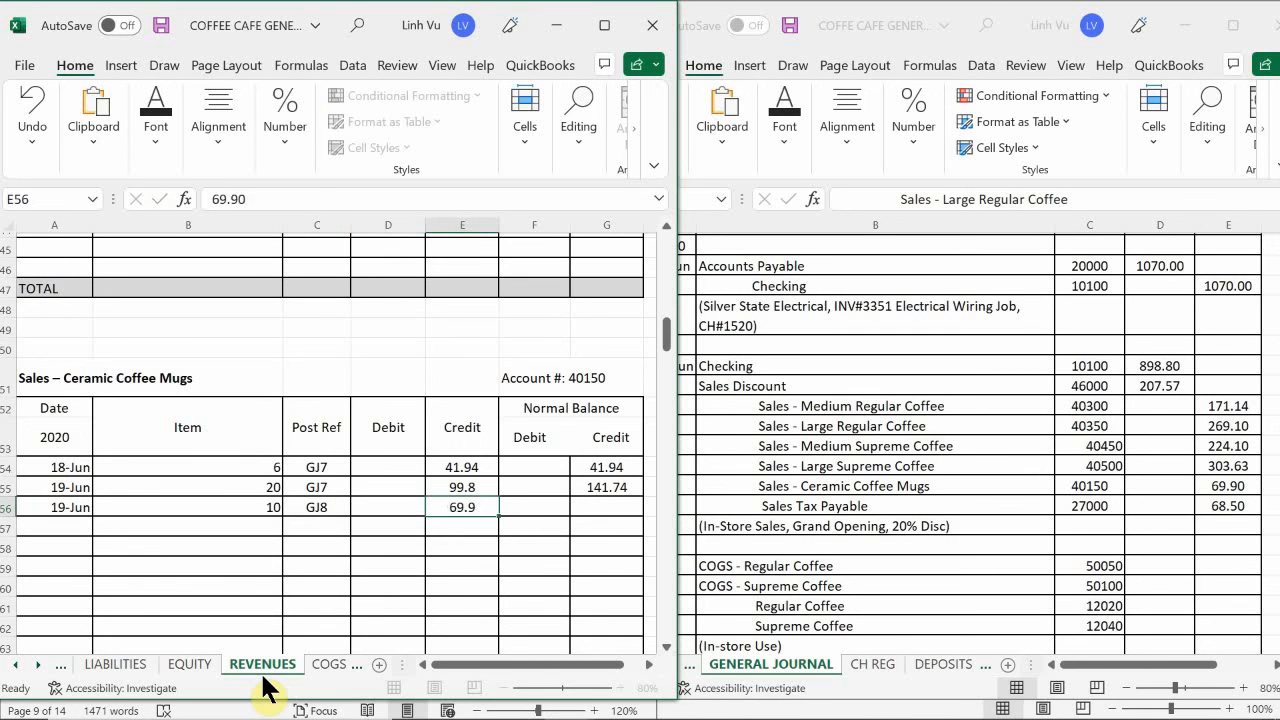
{"action": "key", "text": "Return"}
- Extend the credit balance formula from G55 down to G56 in the Sales – Ceramic Coffee Mugs account
{"action": "key", "text": "Up"}
{"action": "key", "text": "Right"}
{"action": "key", "text": "Right"}
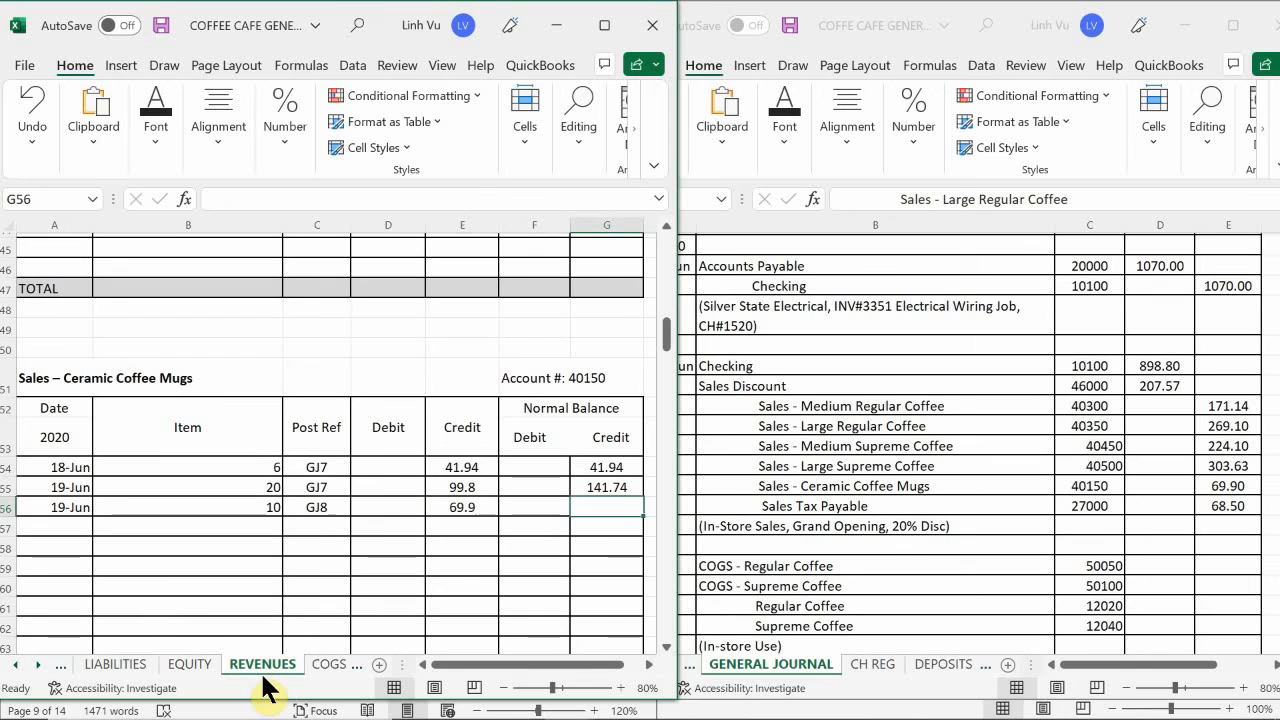
{"action": "left_click", "coordinate": [620, 487]}
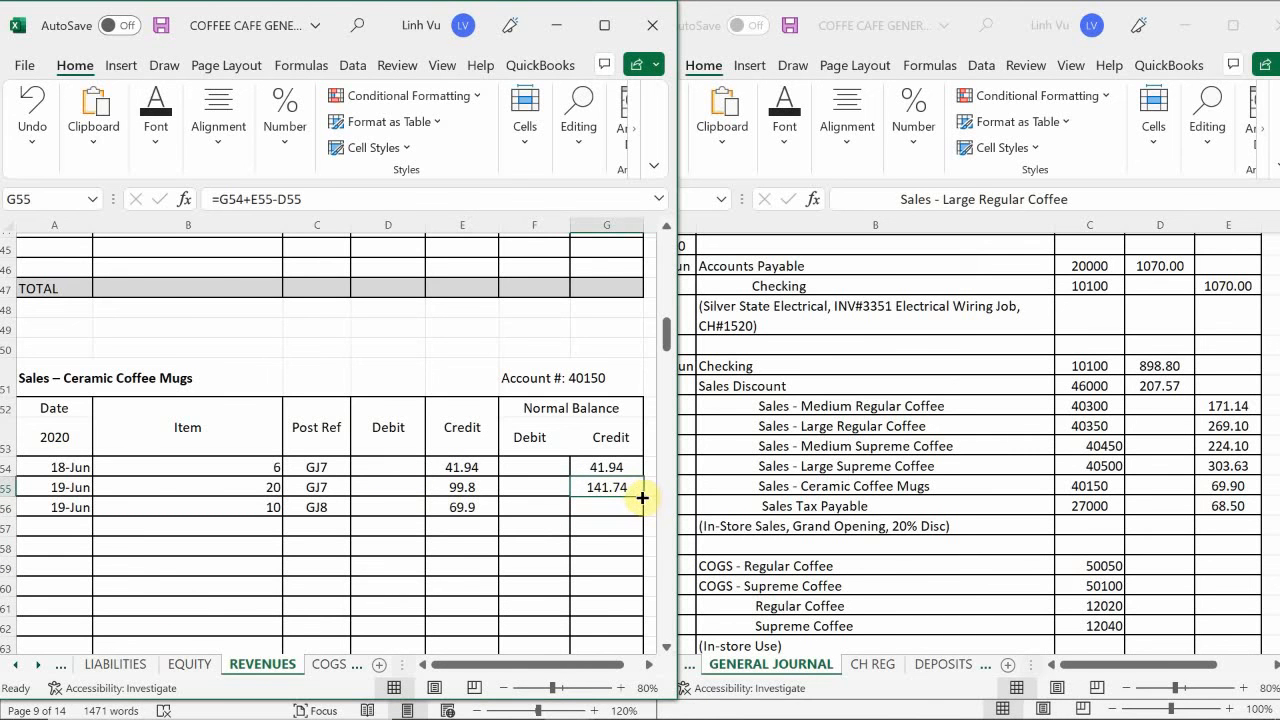
{"action": "left_click_drag", "start_coordinate": [643, 498], "coordinate": [646, 516]}
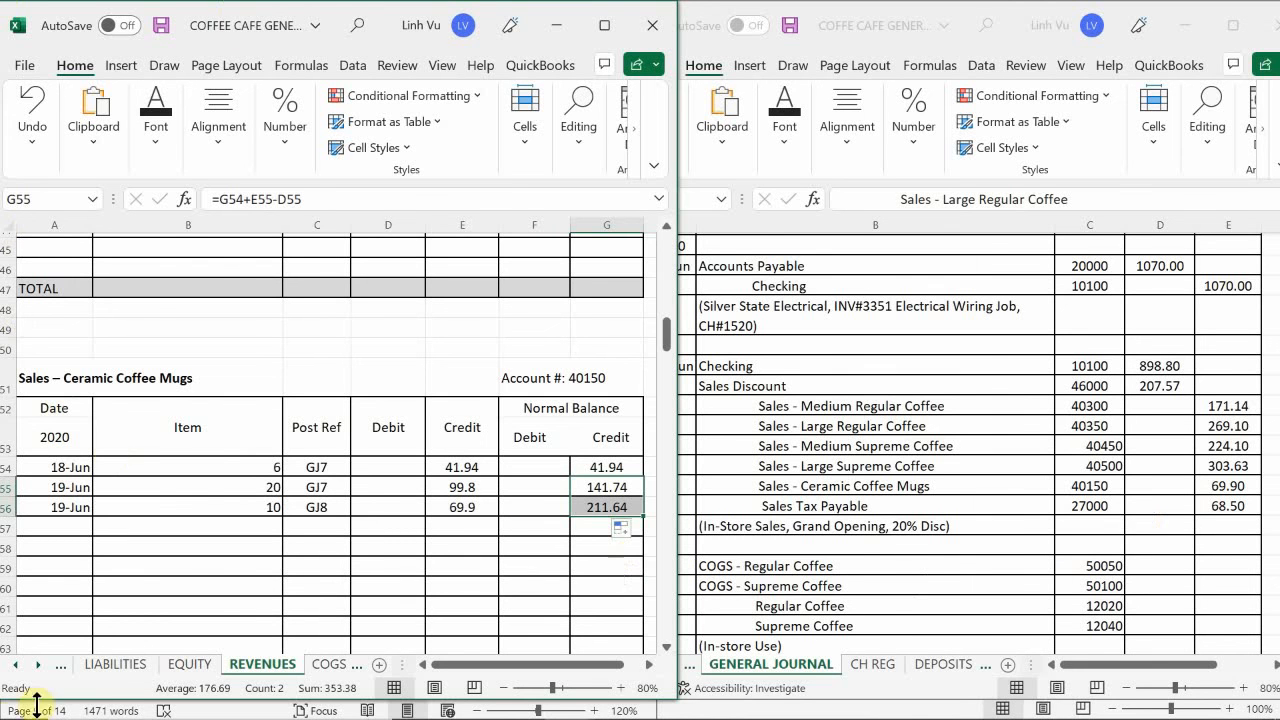
- Enter the date 6/19 in A186 and the item Grand Opening 20% Disc in B186 of the Sales Discount account
{"action": "left_click", "coordinate": [166, 508]}
{"action": "scroll", "coordinate": [168, 510], "scroll_direction": "down", "scroll_amount": 8}
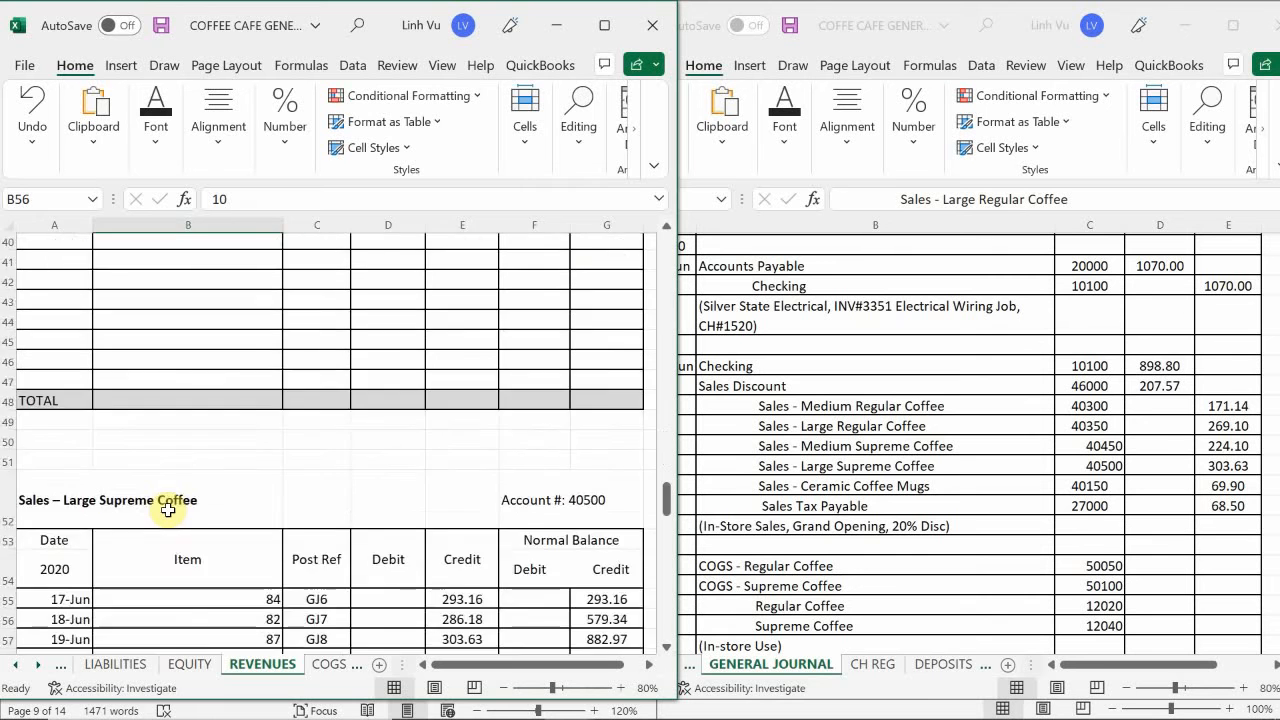
{"action": "scroll", "coordinate": [168, 510], "scroll_direction": "down", "scroll_amount": 20}
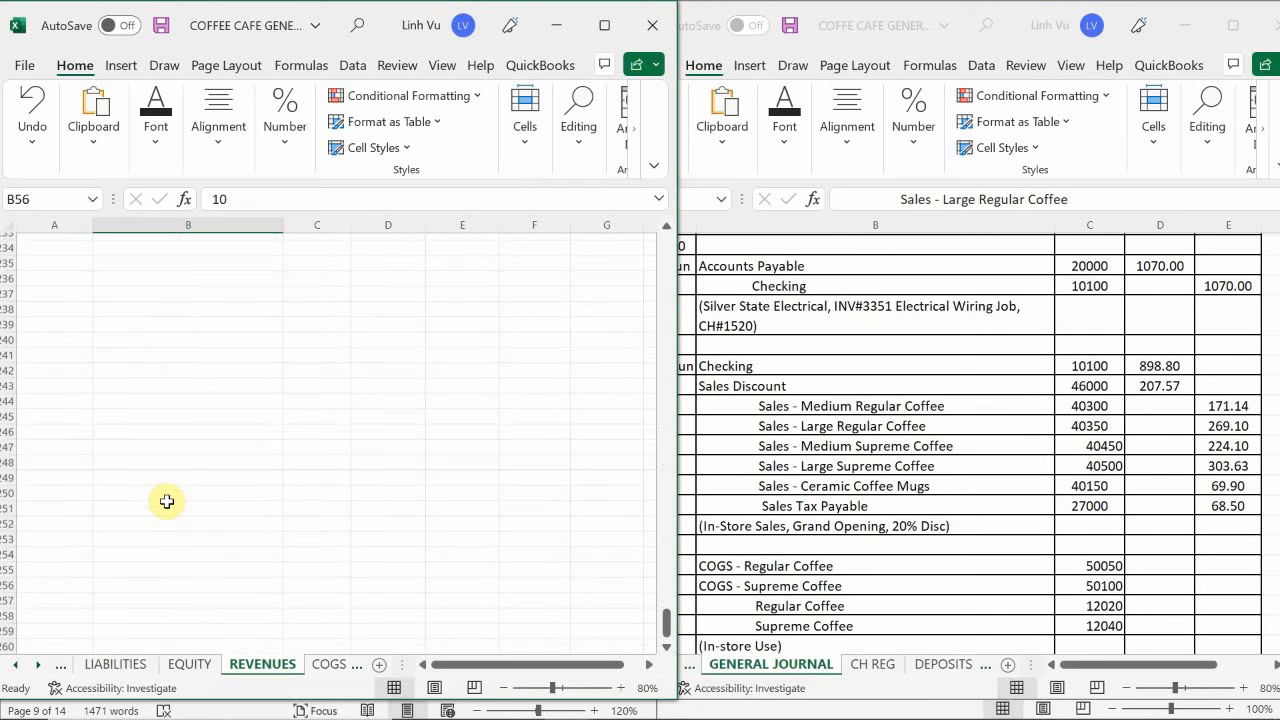
{"action": "scroll", "coordinate": [166, 501], "scroll_direction": "up", "scroll_amount": 8}
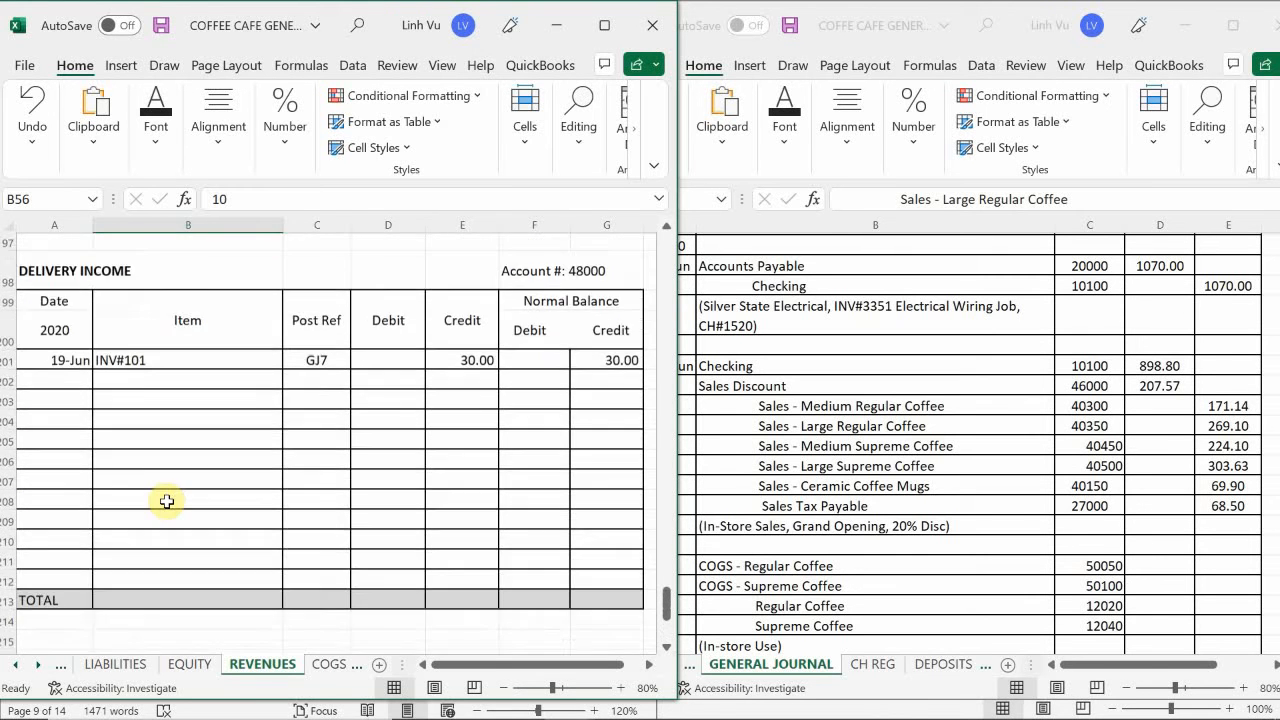
{"action": "scroll", "coordinate": [166, 501], "scroll_direction": "up", "scroll_amount": 6}
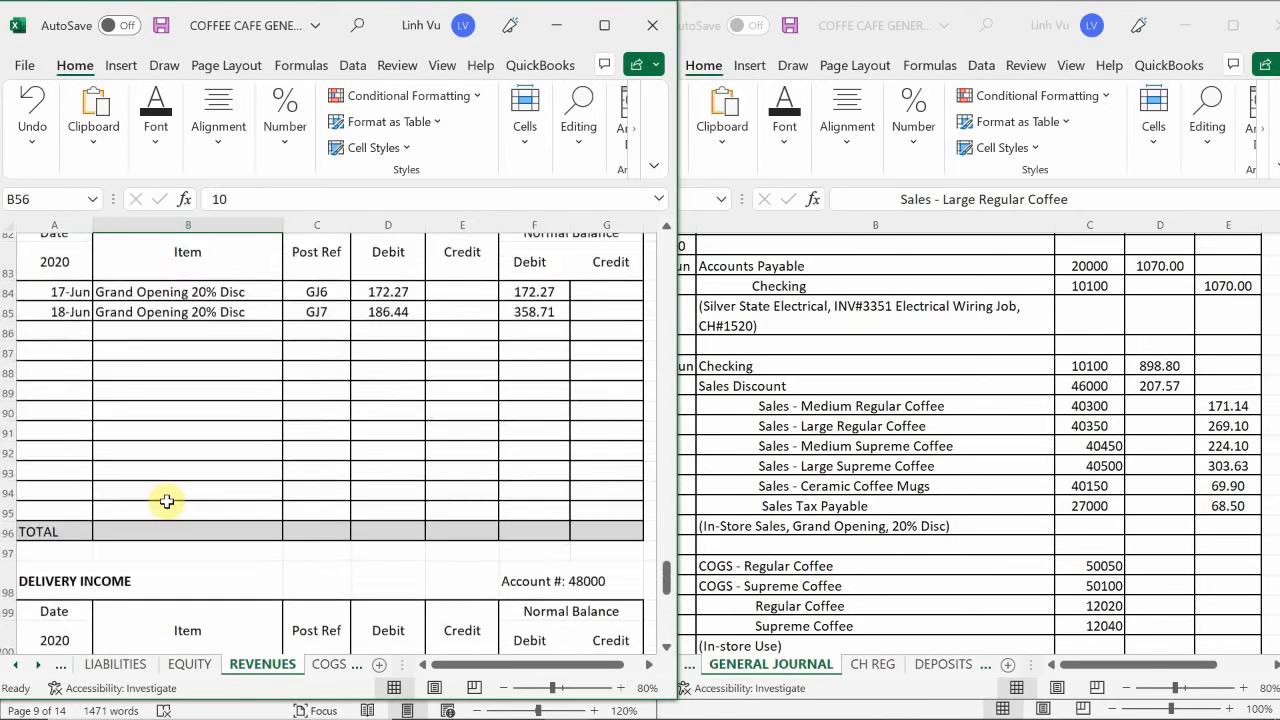
{"action": "scroll", "coordinate": [166, 501], "scroll_direction": "down", "scroll_amount": 1}
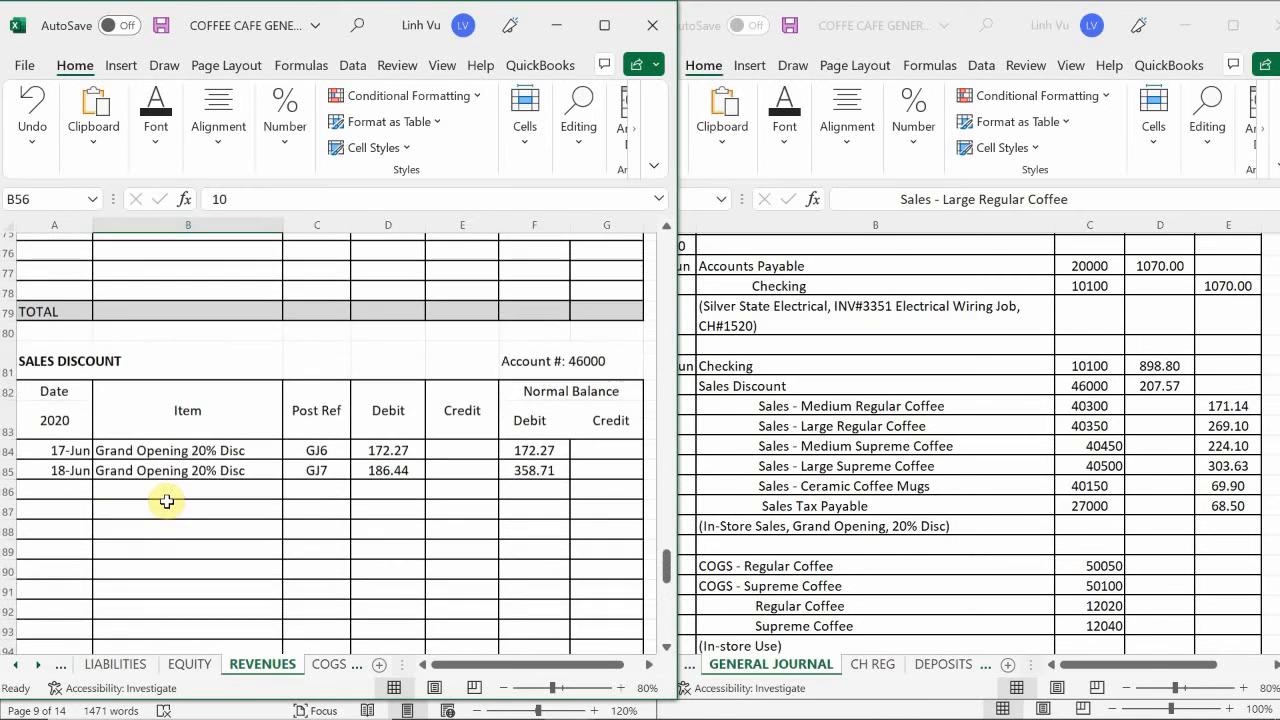
{"action": "left_click", "coordinate": [61, 492]}
{"action": "type", "text": "6/"}
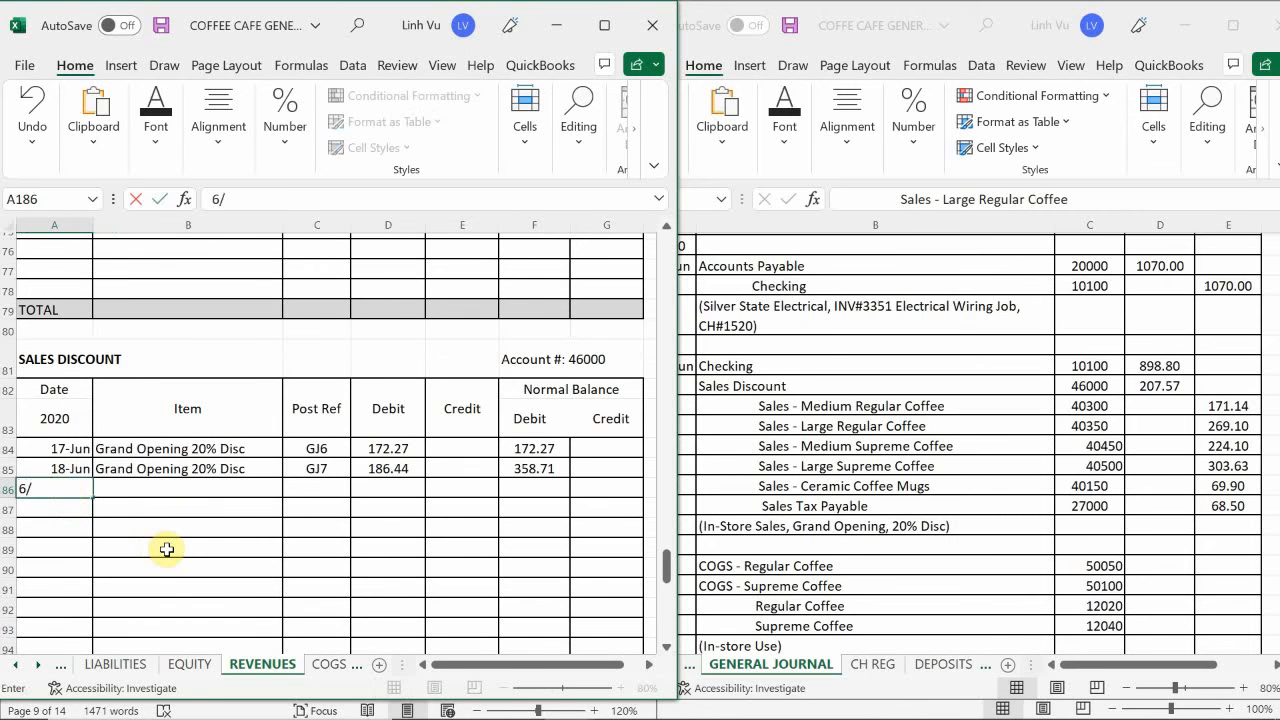
{"action": "type", "text": "19"}
{"action": "key", "text": "Return"}
{"action": "key", "text": "Right"}
{"action": "key", "text": "Up"}
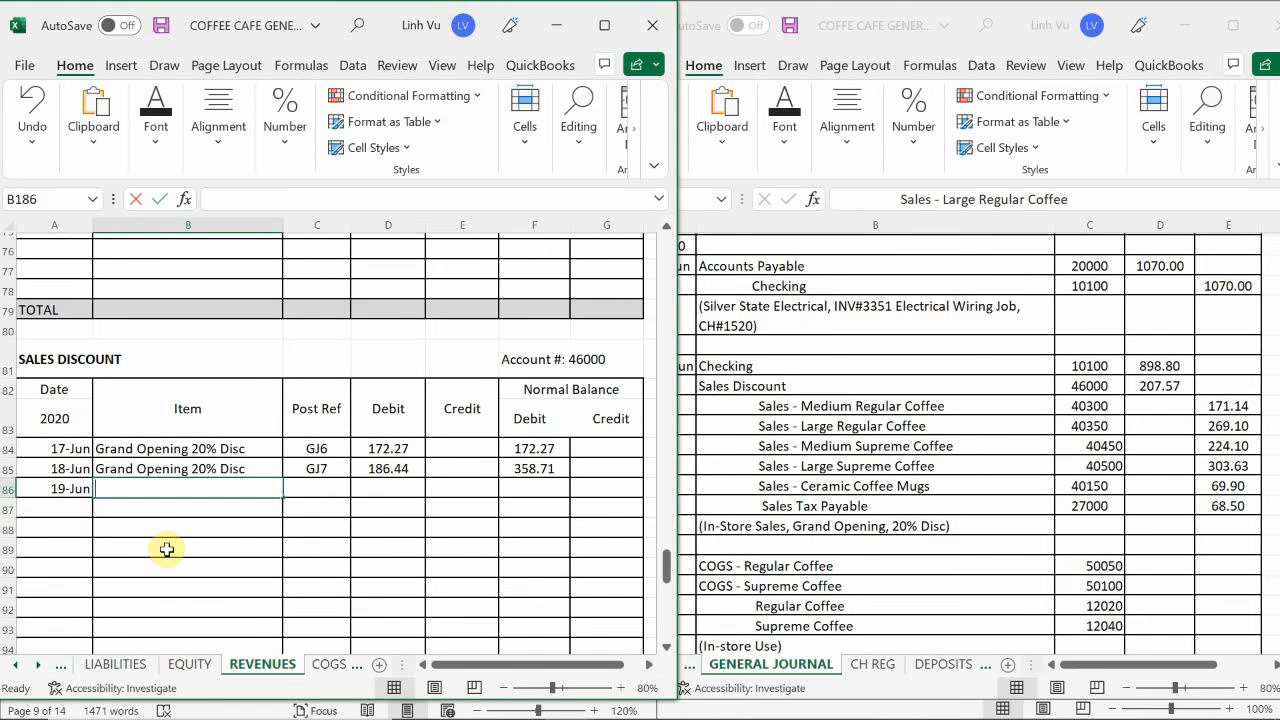
{"action": "type", "text": "=B185"}
{"action": "key", "text": "Return"}
- Enter the post reference GJ8 in C186 and the 207.57 debit in D186 for the 19 June sales discount
{"action": "key", "text": "Right"}
{"action": "key", "text": "Up"}
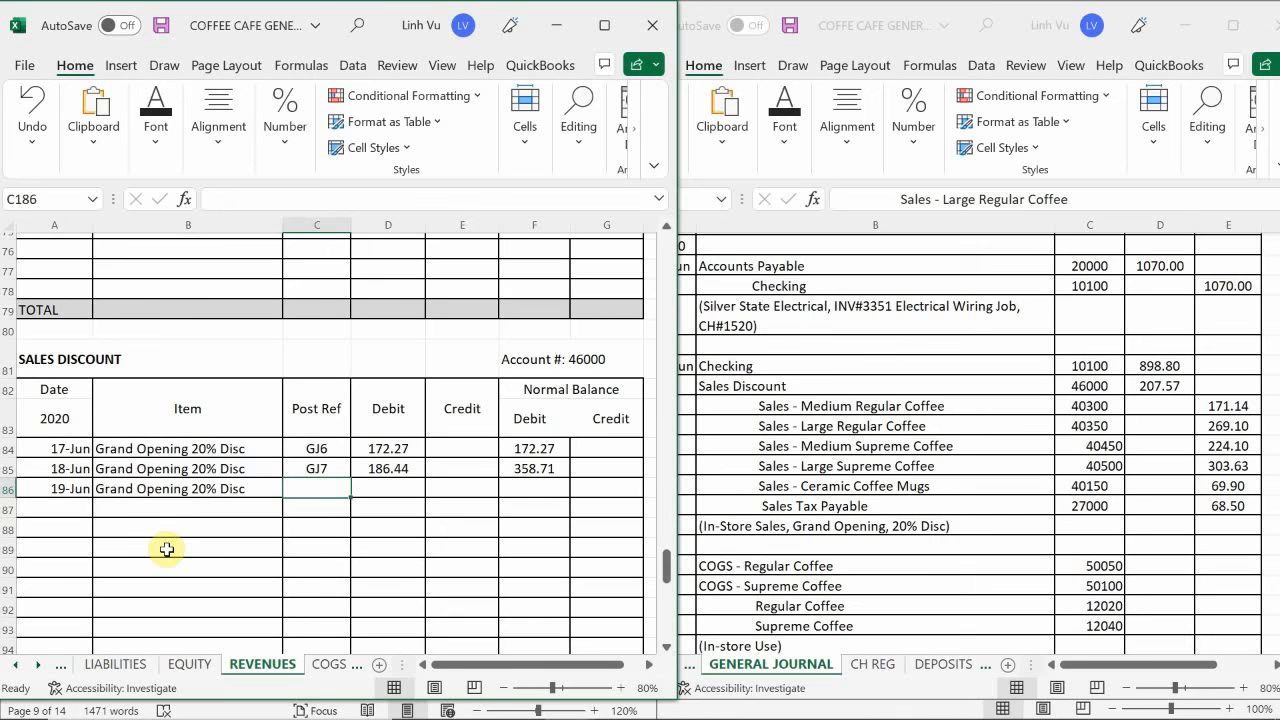
{"action": "type", "text": "GJ8"}
{"action": "key", "text": "Return"}
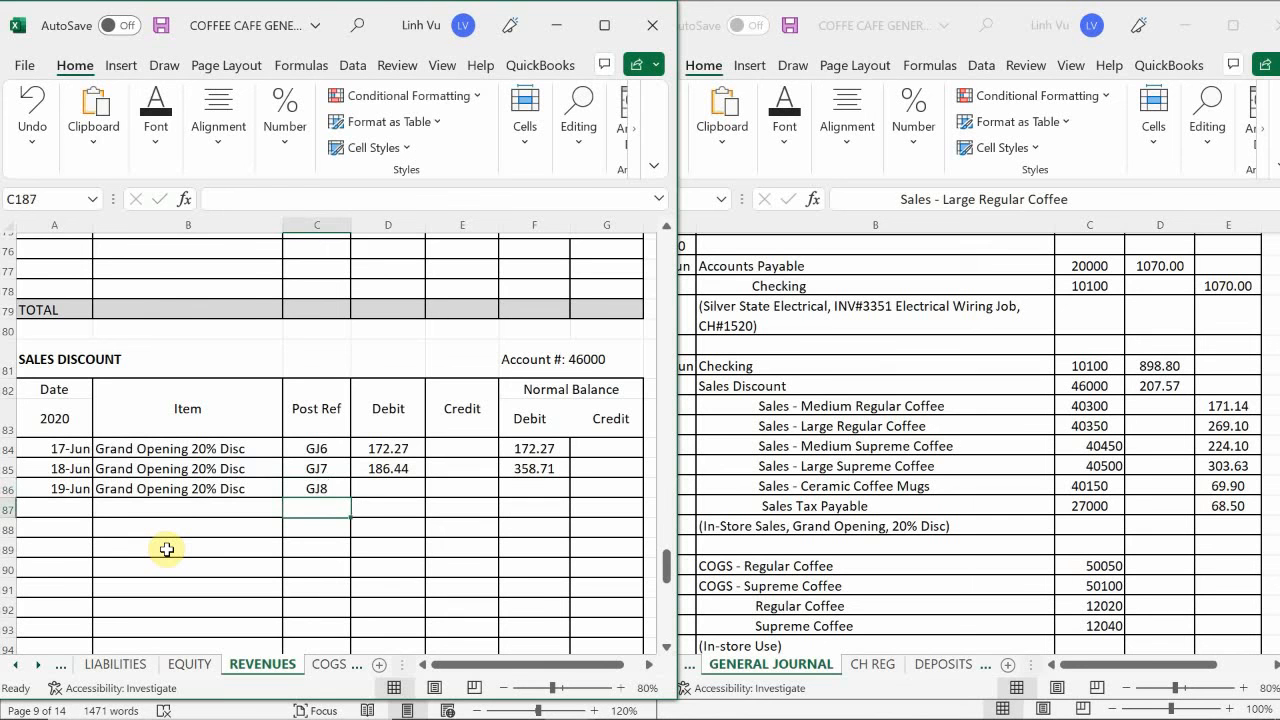
{"action": "key", "text": "Right"}
{"action": "key", "text": "Up"}
{"action": "type", "text": "207.57"}
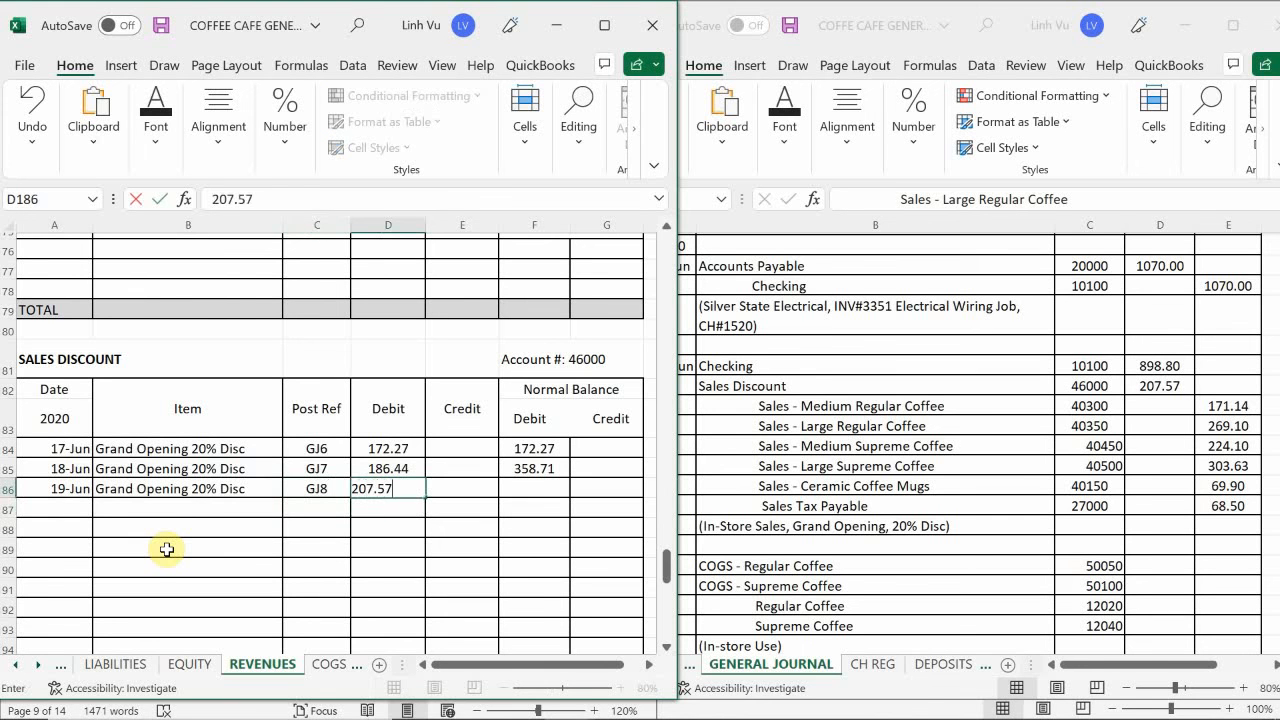
{"action": "key", "text": "Return"}
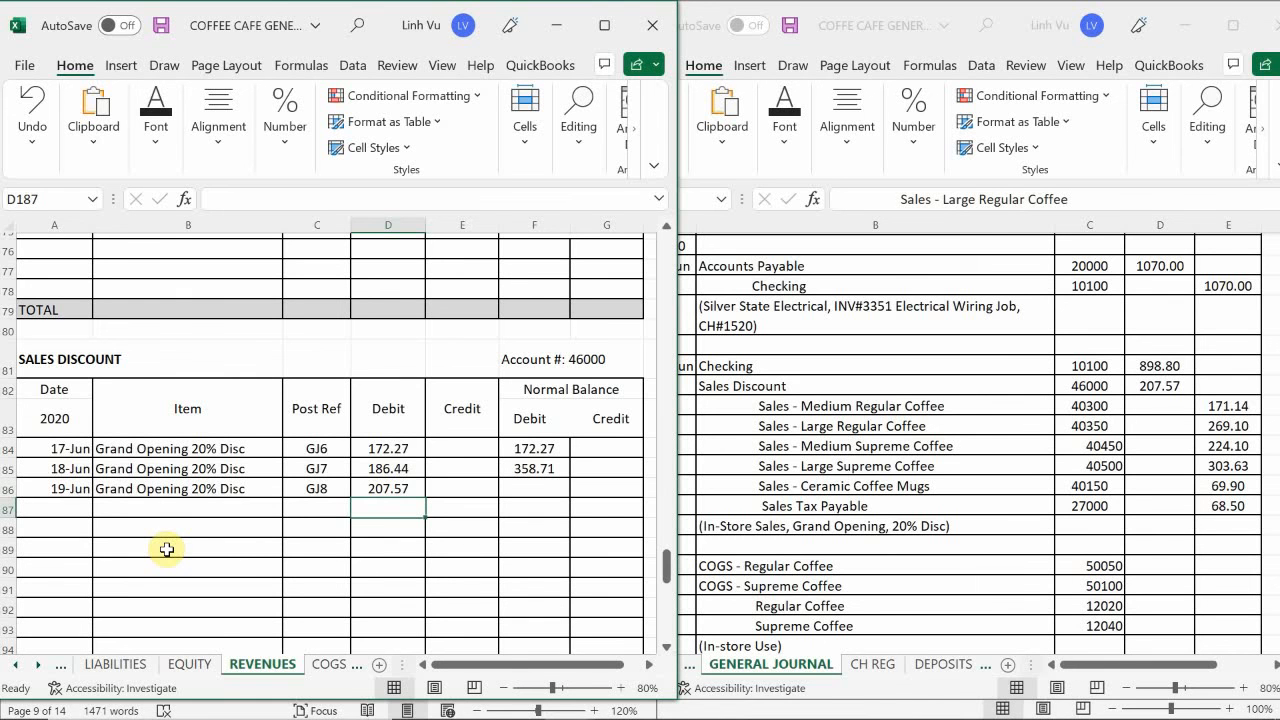
- Extend the debit balance formula from F185 down to F186 in the Sales Discount account
{"action": "left_click", "coordinate": [536, 469]}
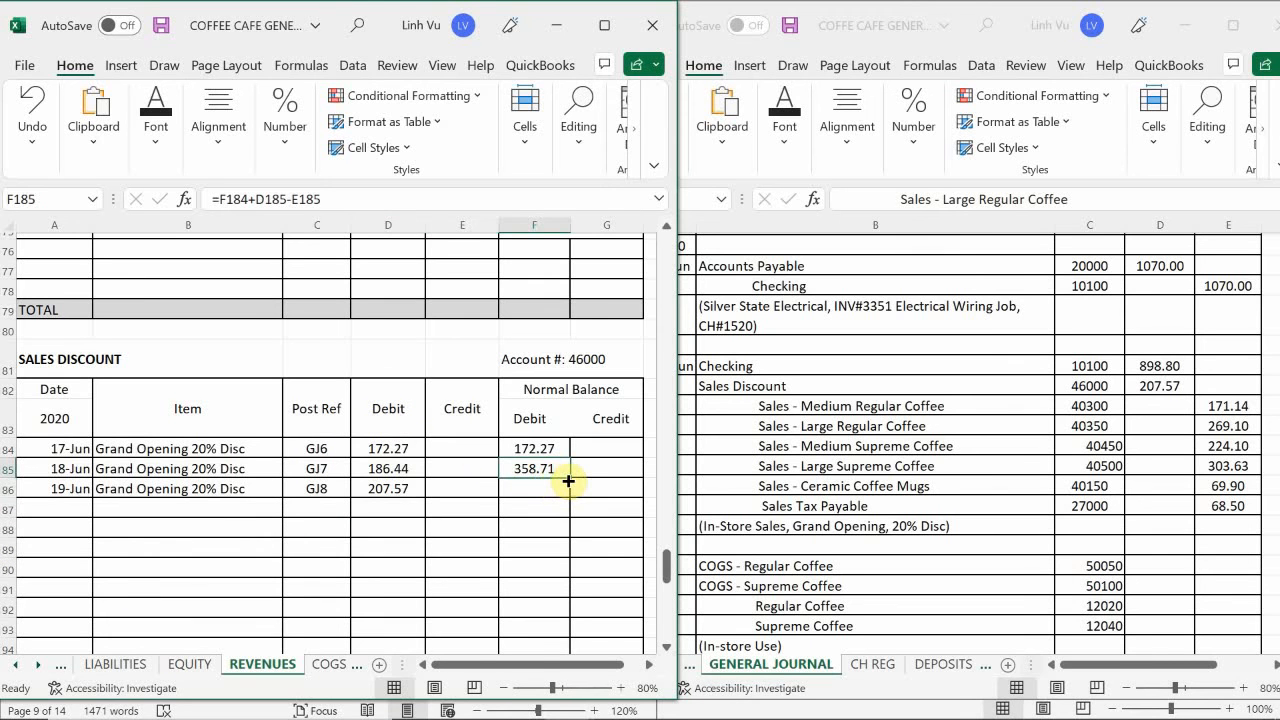
{"action": "left_click_drag", "start_coordinate": [570, 478], "coordinate": [571, 494]}
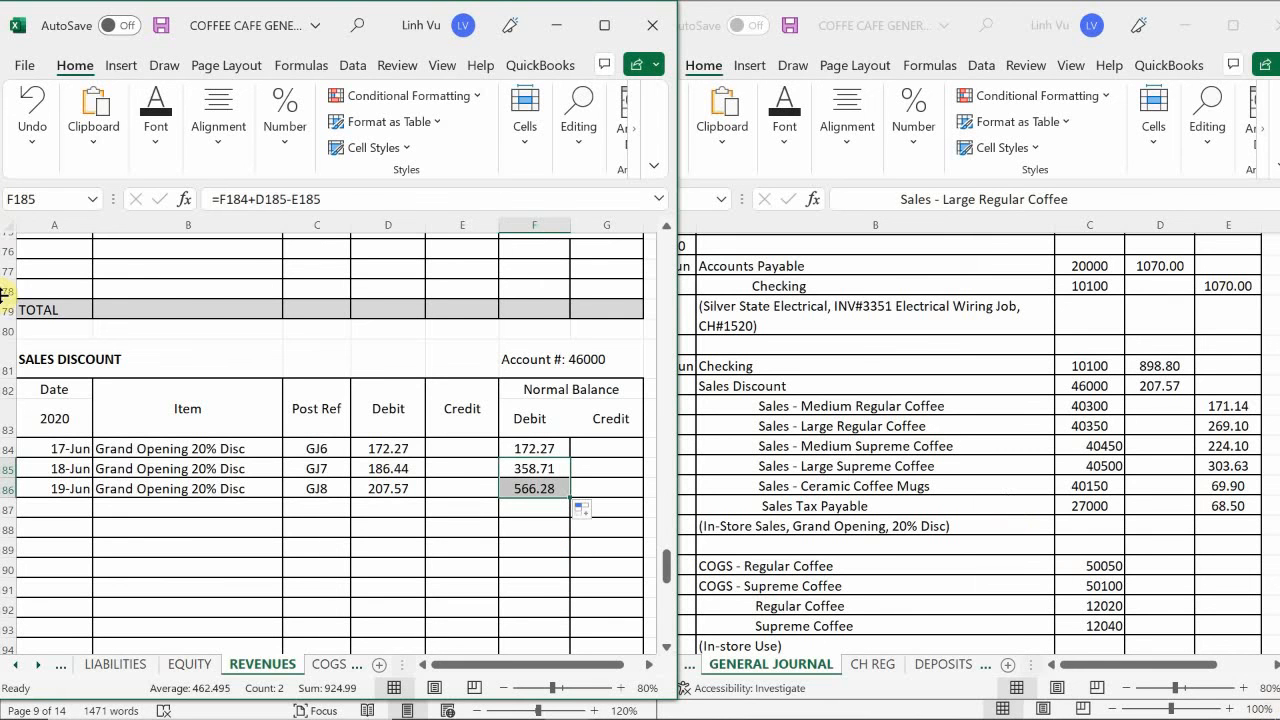
- Enter the date 6/19 in A224 of the Sales Tax Payable account on the LIABILITIES sheet
{"action": "mouse_move", "coordinate": [15, 706]}
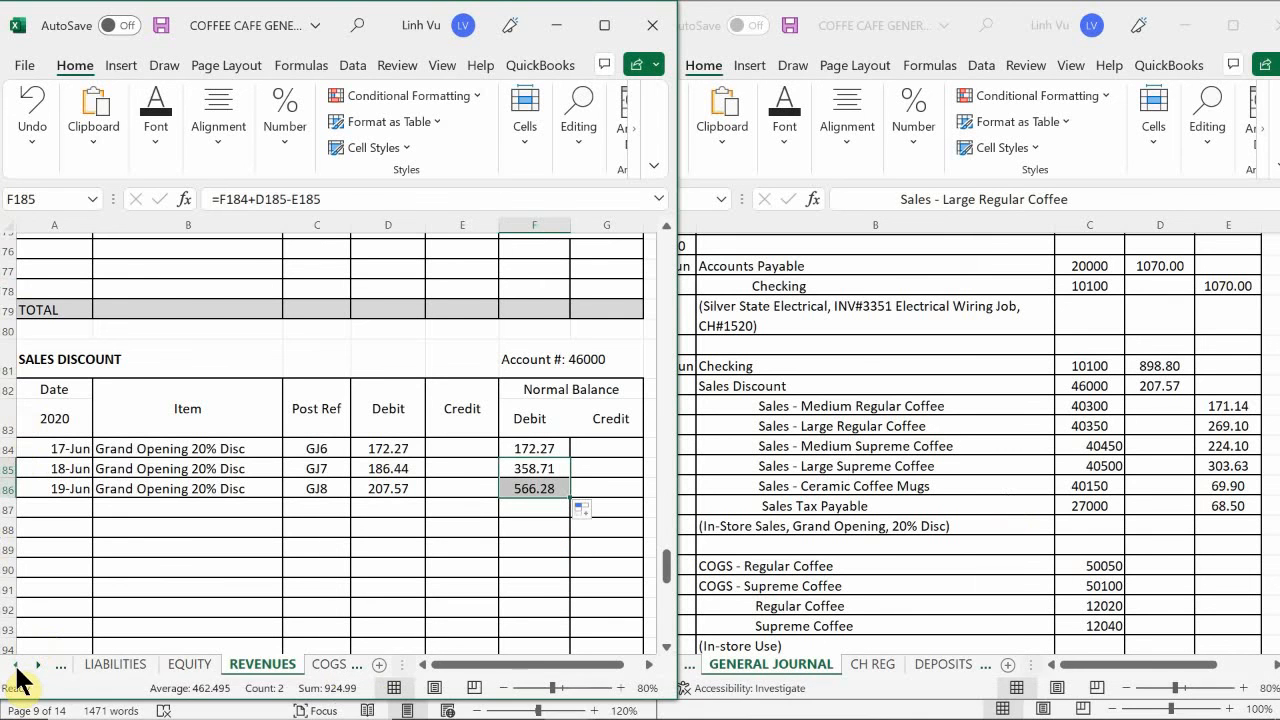
{"action": "left_click", "coordinate": [15, 665]}
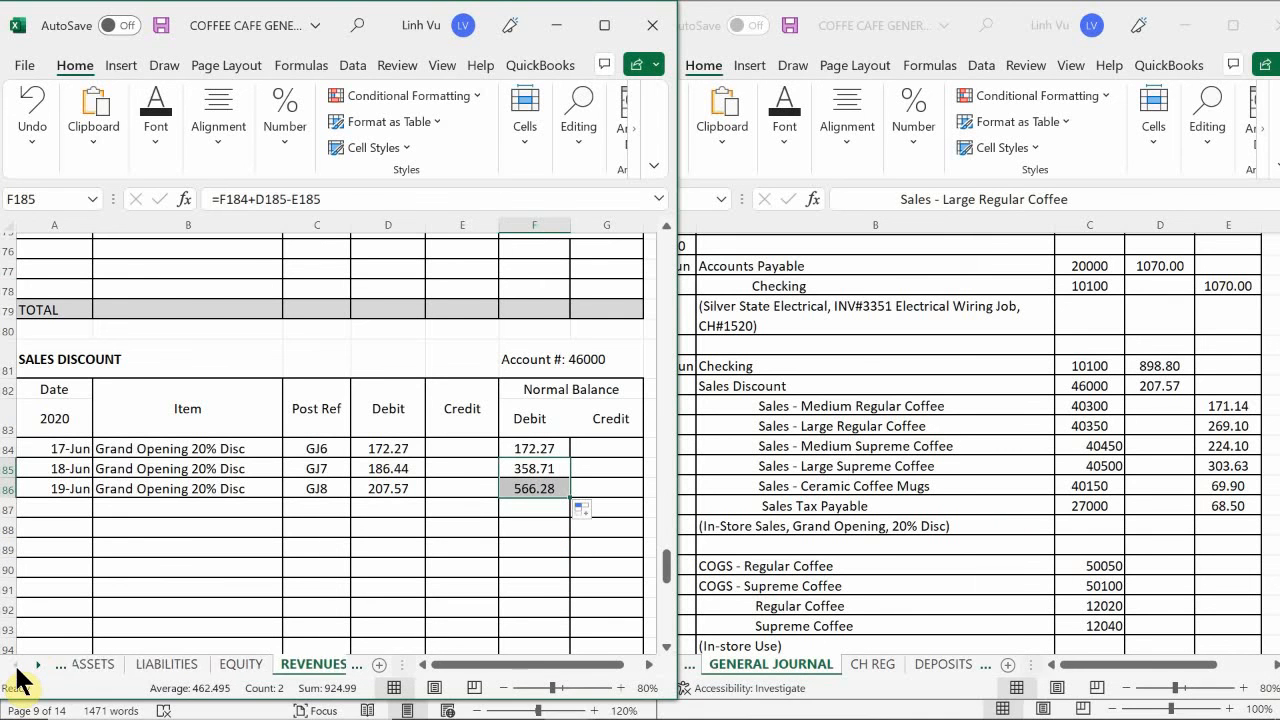
{"action": "left_click", "coordinate": [180, 665]}
{"action": "left_click", "coordinate": [181, 548]}
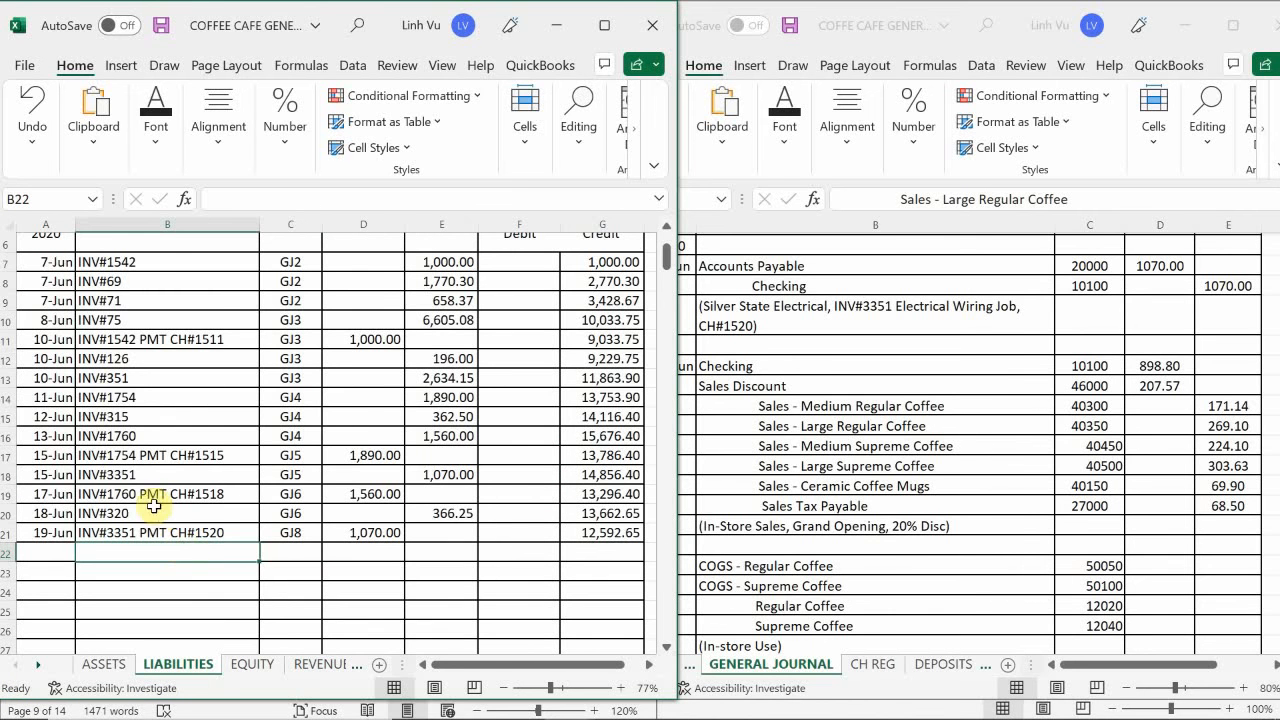
{"action": "scroll", "coordinate": [143, 505], "scroll_direction": "down", "scroll_amount": 20}
{"action": "scroll", "coordinate": [143, 510], "scroll_direction": "down", "scroll_amount": 20}
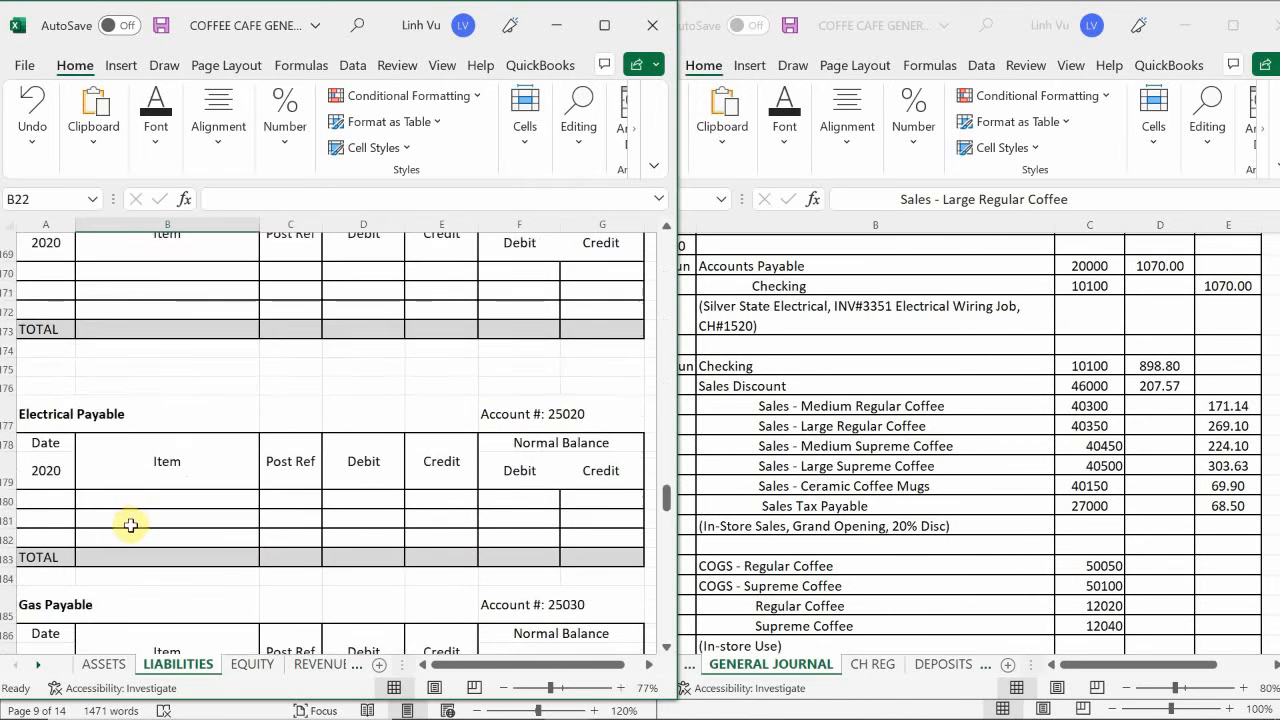
{"action": "scroll", "coordinate": [126, 539], "scroll_direction": "up", "scroll_amount": 9}
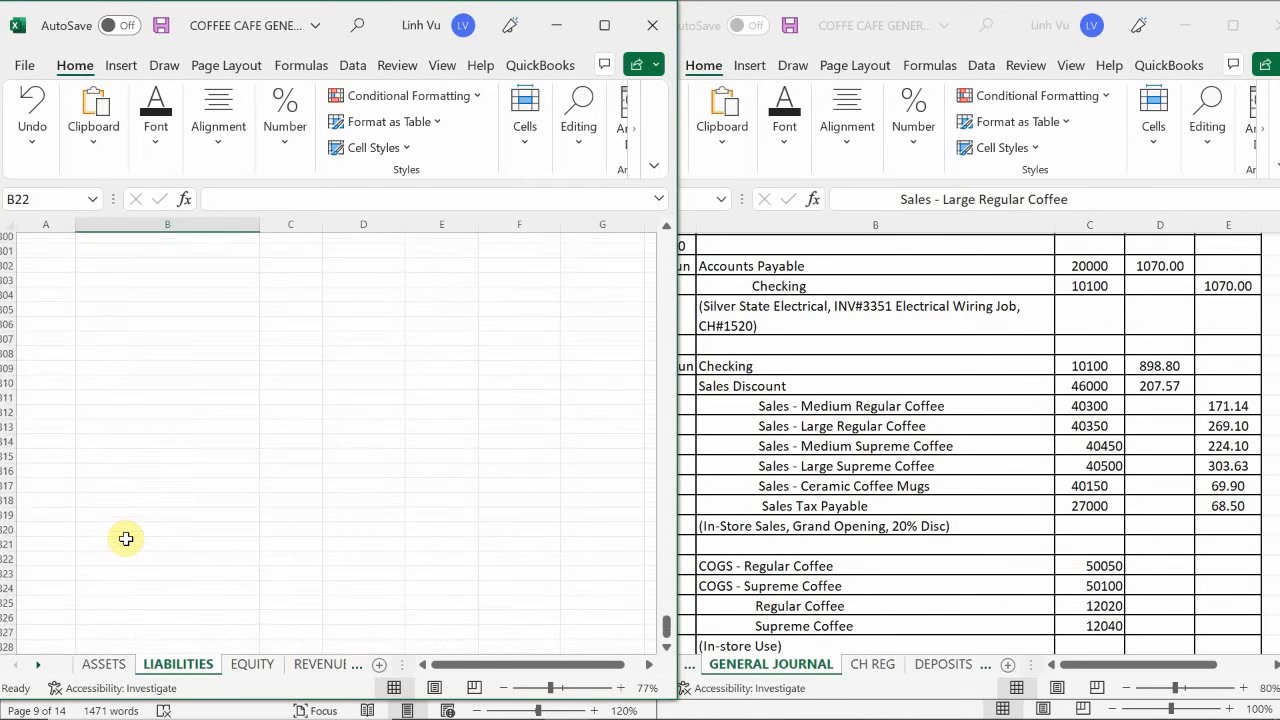
{"action": "scroll", "coordinate": [126, 539], "scroll_direction": "up", "scroll_amount": 9}
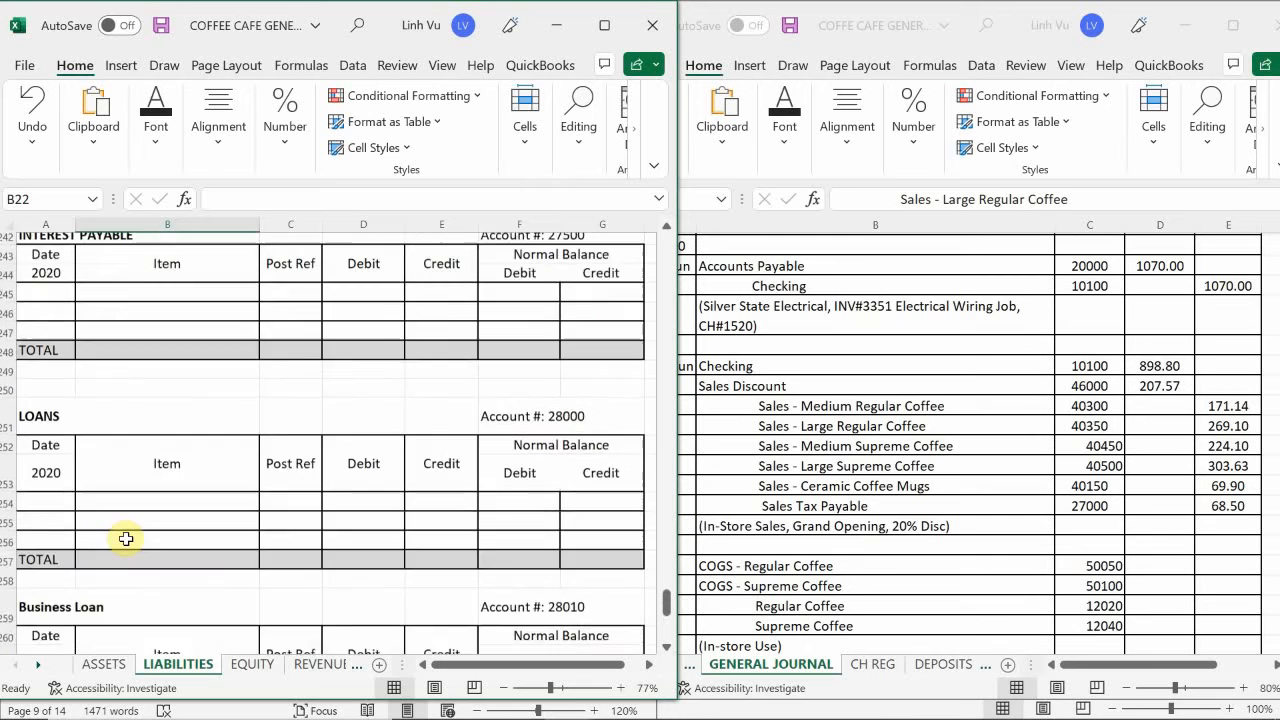
{"action": "scroll", "coordinate": [126, 539], "scroll_direction": "up", "scroll_amount": 3}
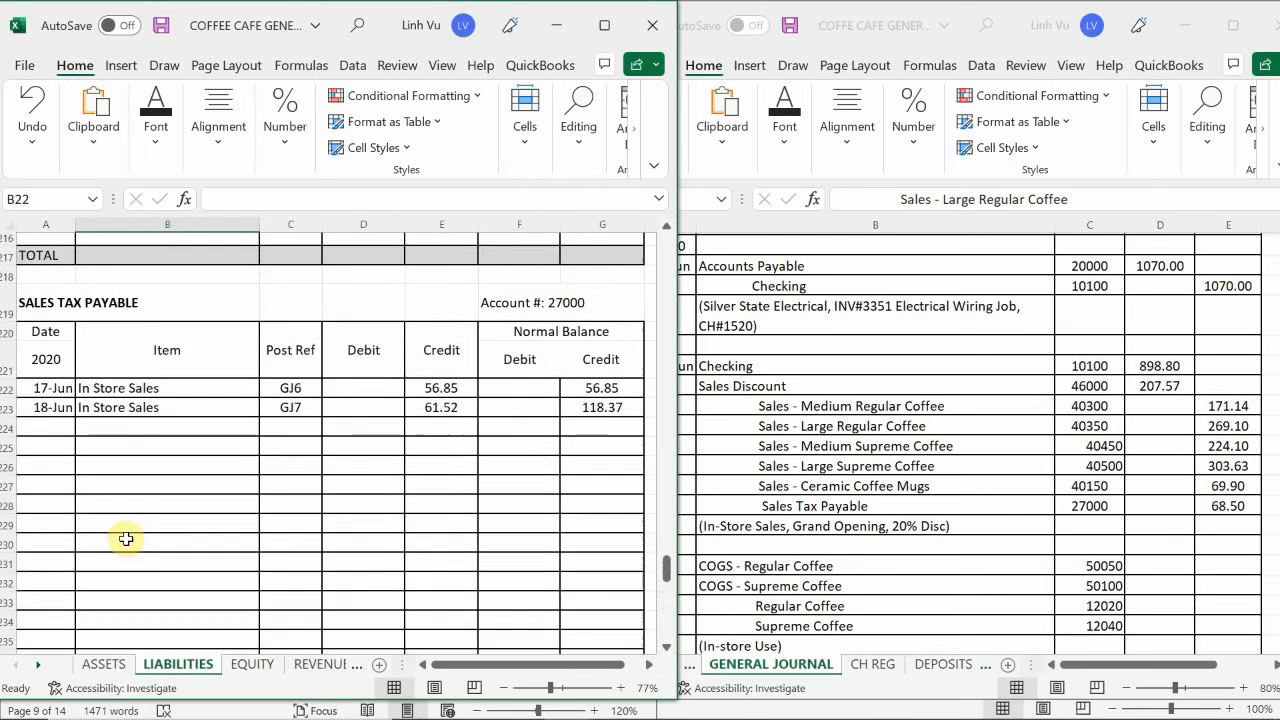
{"action": "left_click", "coordinate": [44, 486]}
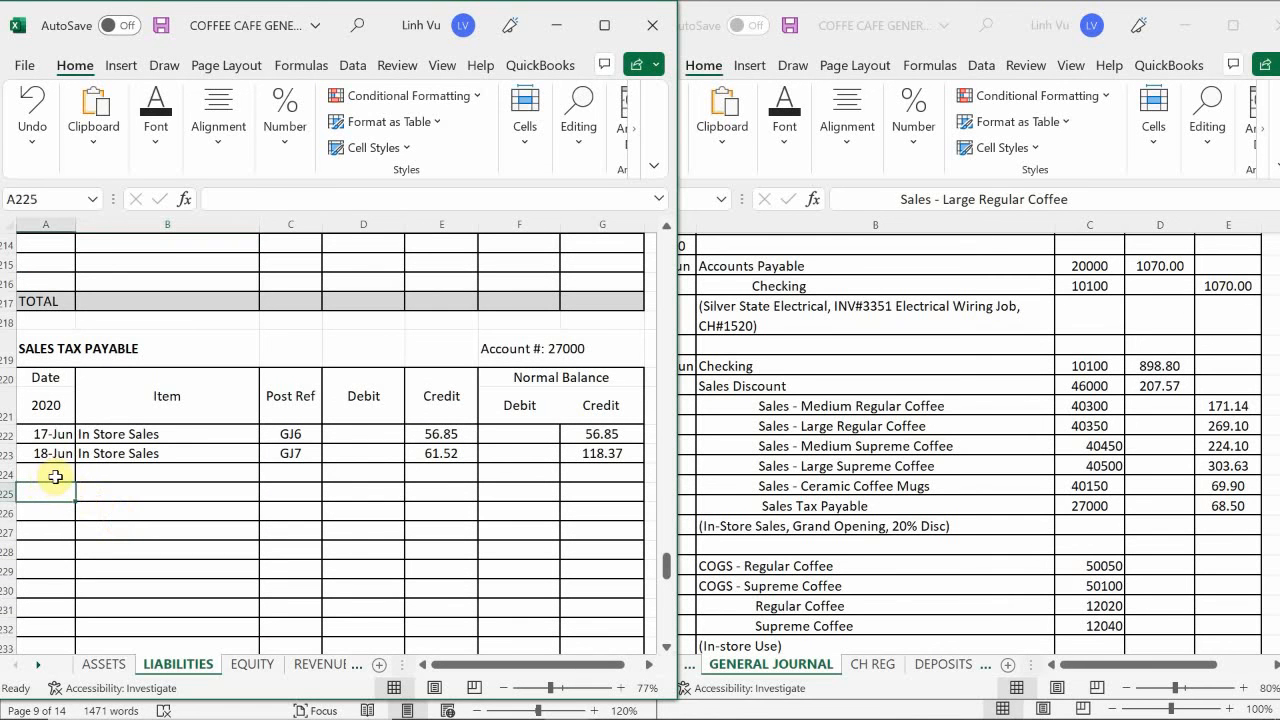
{"action": "left_click", "coordinate": [52, 472]}
{"action": "type", "text": "6/19"}
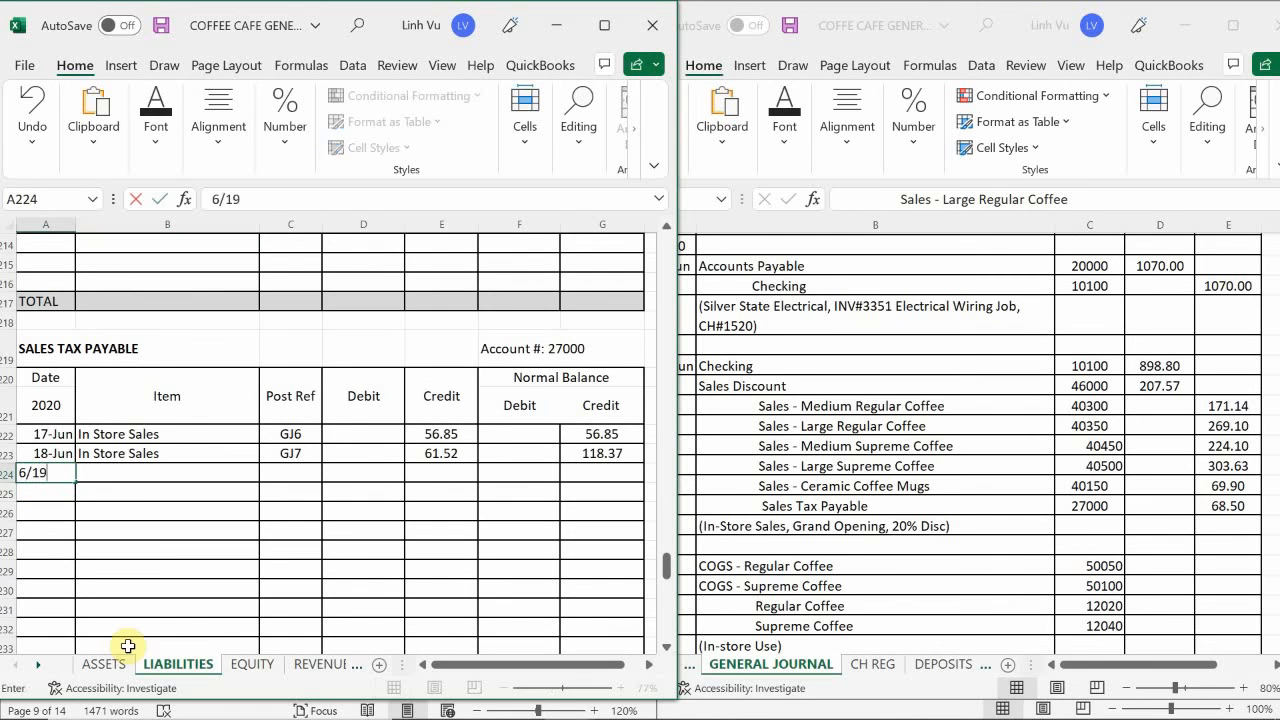
{"action": "key", "text": "Return"}
- Fill B224 with a reference to the In Store Sales item in B223 and enter the post reference GJ8 in C224
{"action": "key", "text": "Right"}
{"action": "key", "text": "Up"}
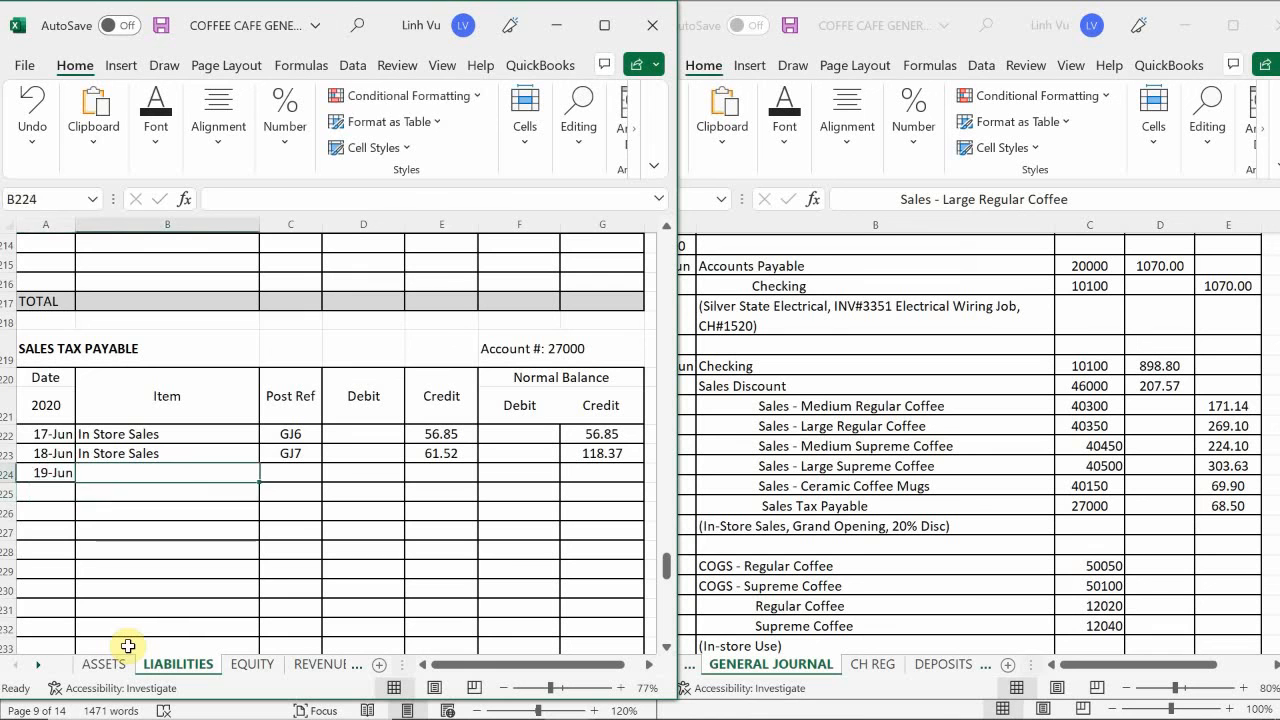
{"action": "type", "text": "="}
{"action": "key", "text": "Up"}
{"action": "key", "text": "Return"}
{"action": "key", "text": "Right"}
{"action": "key", "text": "Up"}
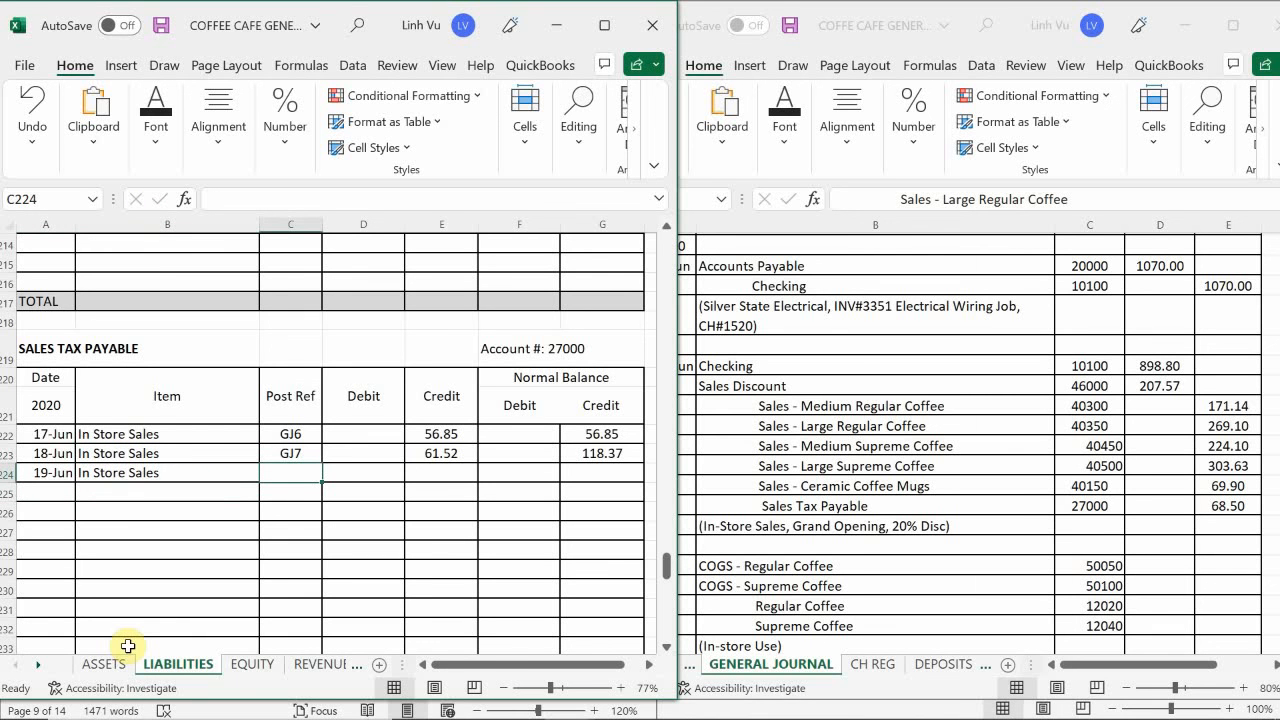
{"action": "type", "text": "GJ"}
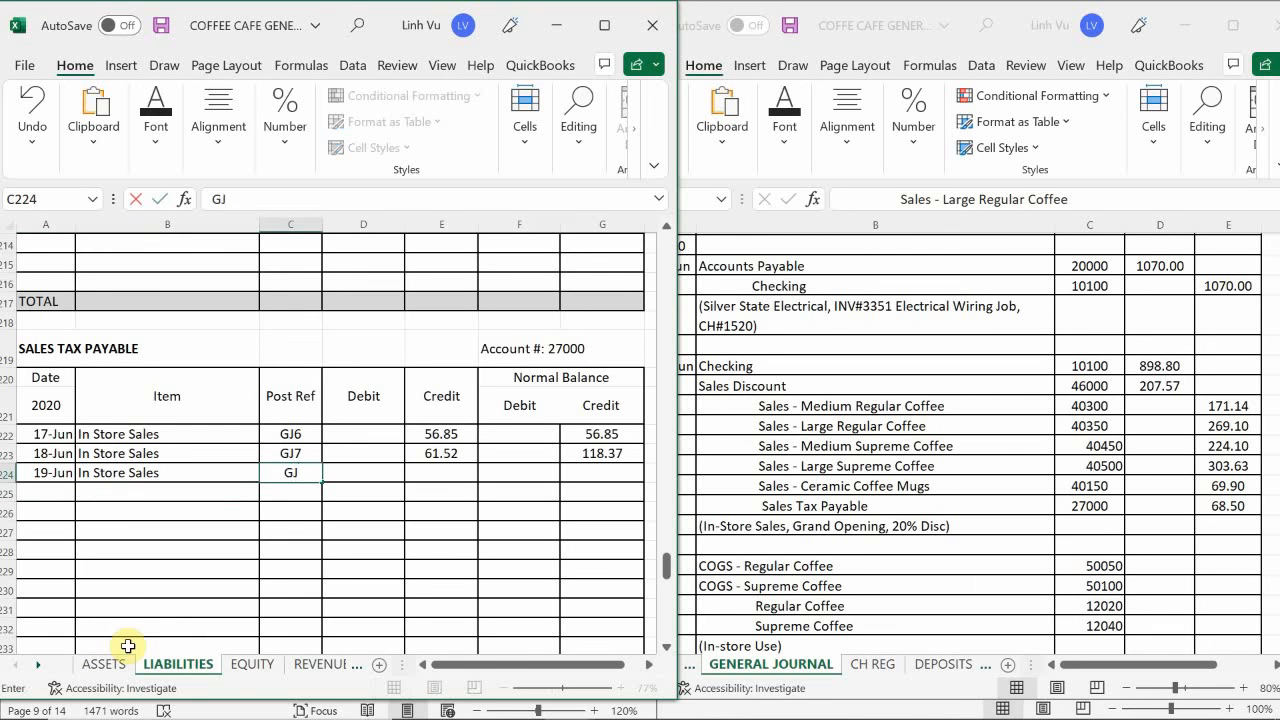
{"action": "type", "text": "8"}
{"action": "key", "text": "Return"}
- Enter the 68.50 credit in E224 and extend the credit balance formula from G223 down to G224 in Sales Tax Payable
{"action": "key", "text": "Up"}
{"action": "key", "text": "Right"}
{"action": "key", "text": "Right"}
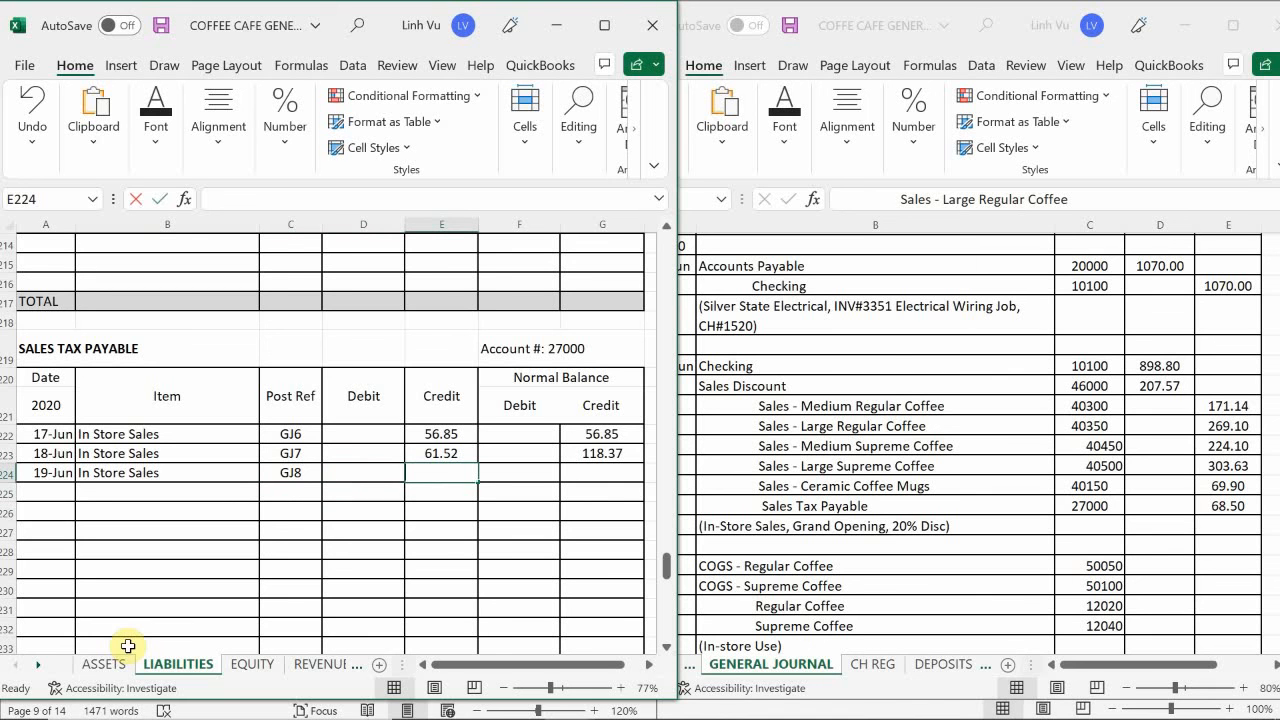
{"action": "type", "text": "68."}
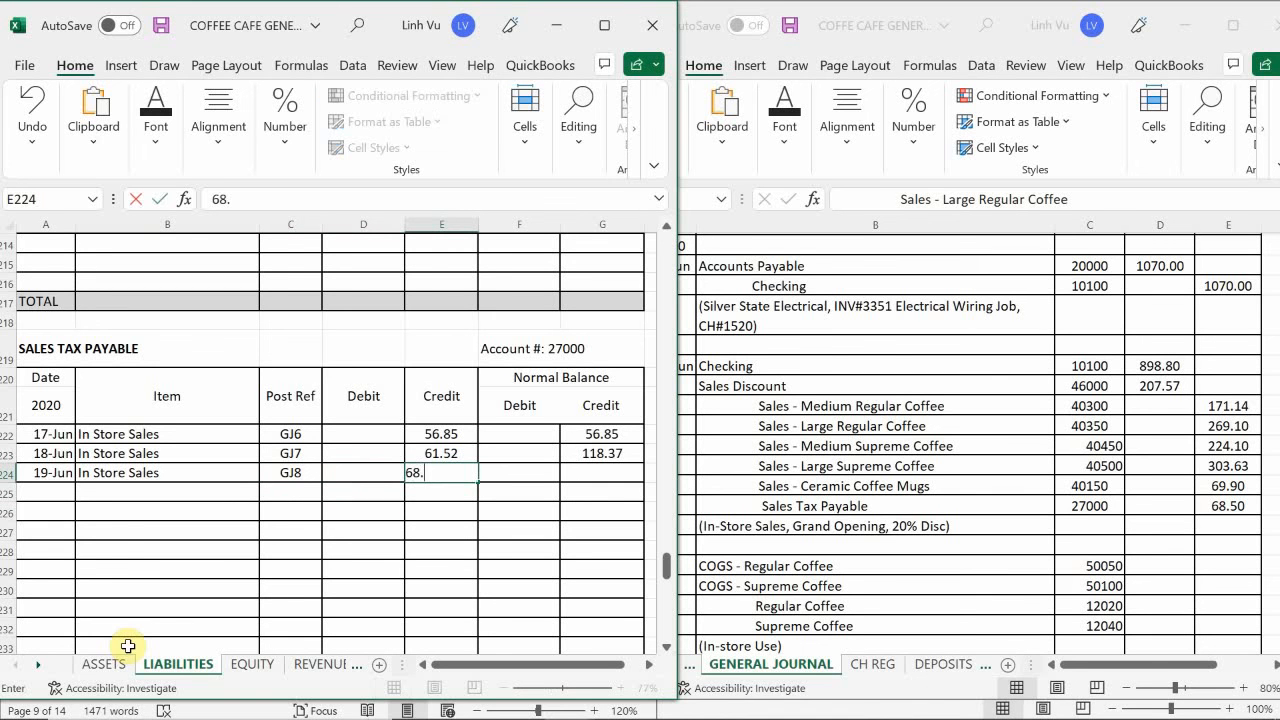
{"action": "type", "text": "50"}
{"action": "key", "text": "Return"}
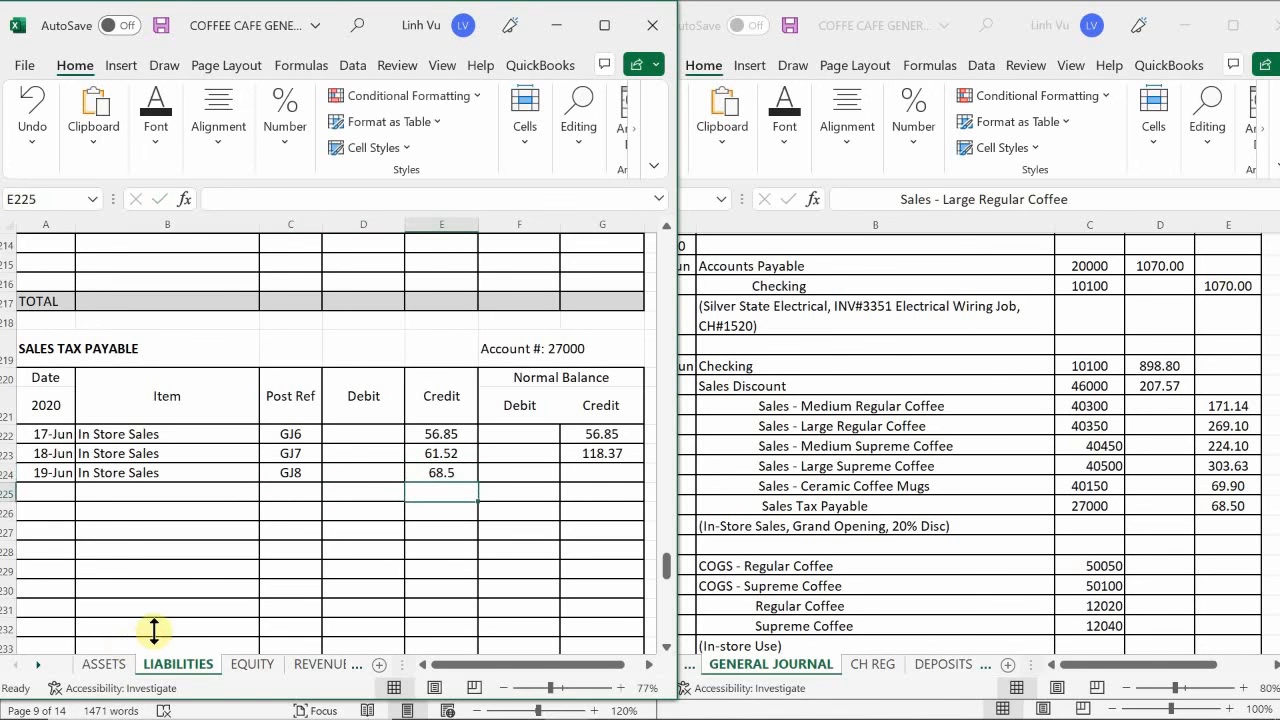
{"action": "left_click", "coordinate": [605, 452]}
{"action": "left_click_drag", "start_coordinate": [641, 463], "coordinate": [642, 478]}
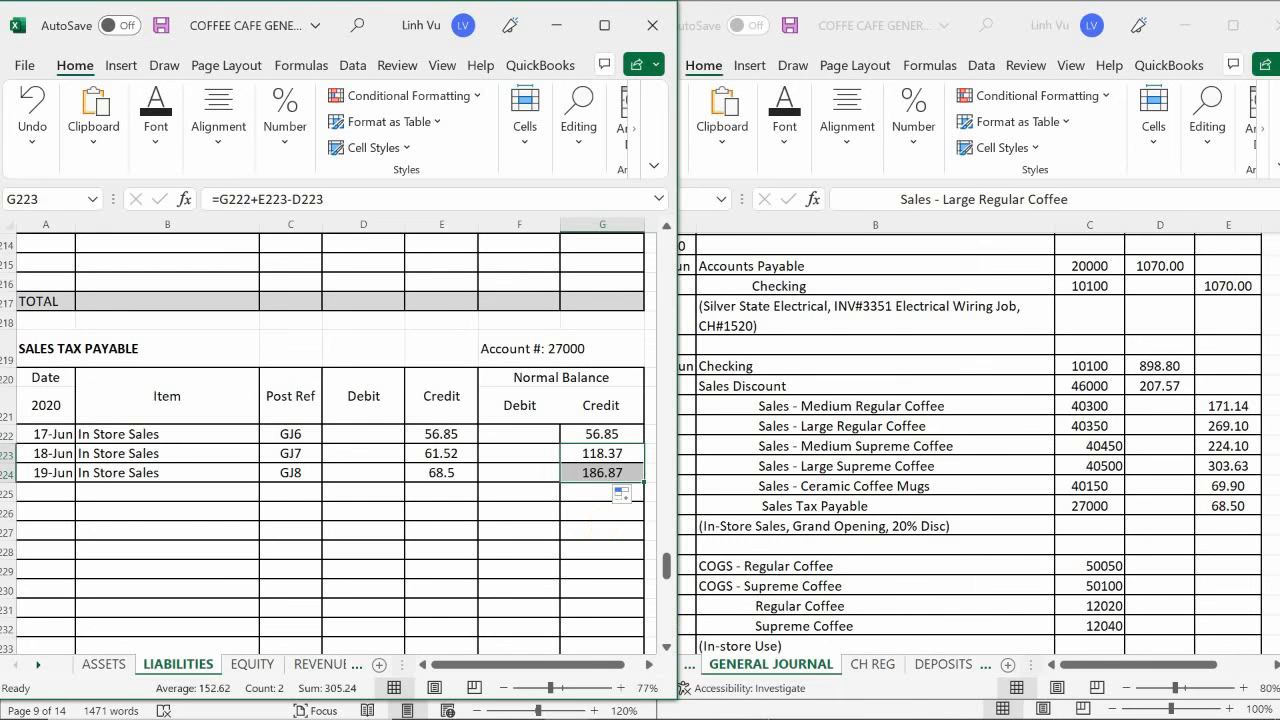
- Switch to the Word transaction document and examine Wednesday's in-store use of regular and supreme coffee
{"action": "mouse_move", "coordinate": [571, 708]}
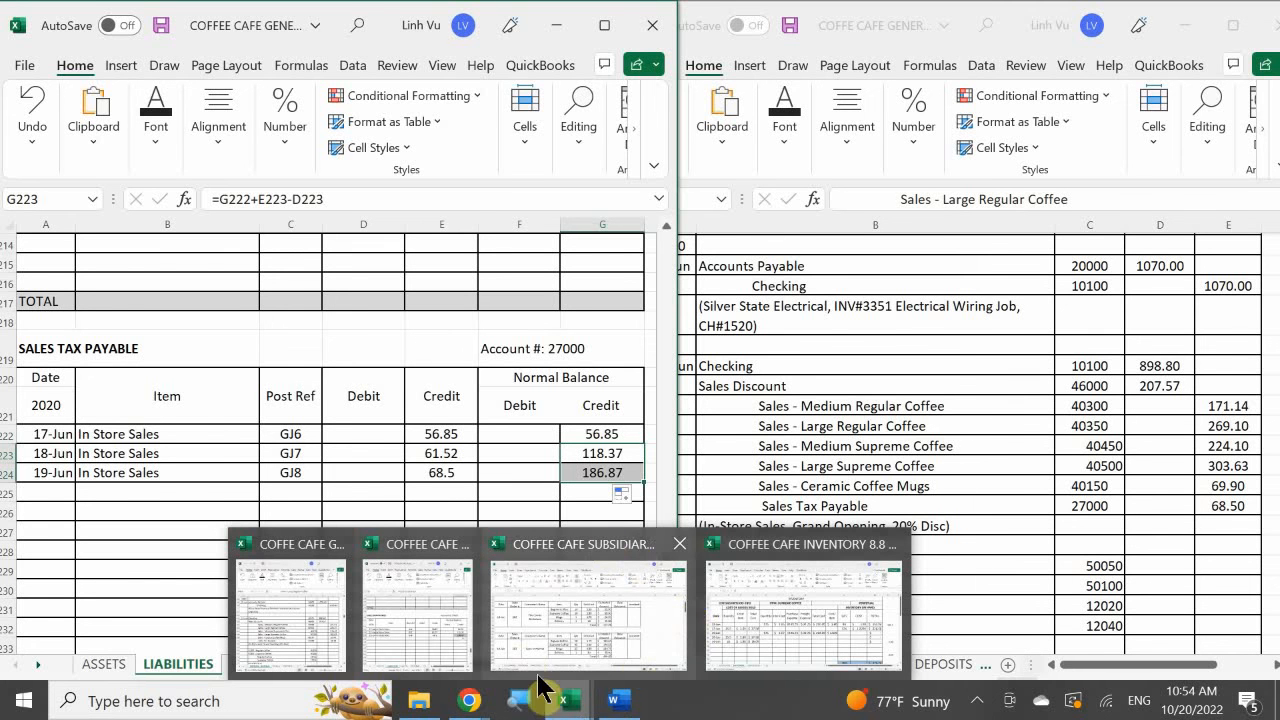
{"action": "mouse_move", "coordinate": [792, 612]}
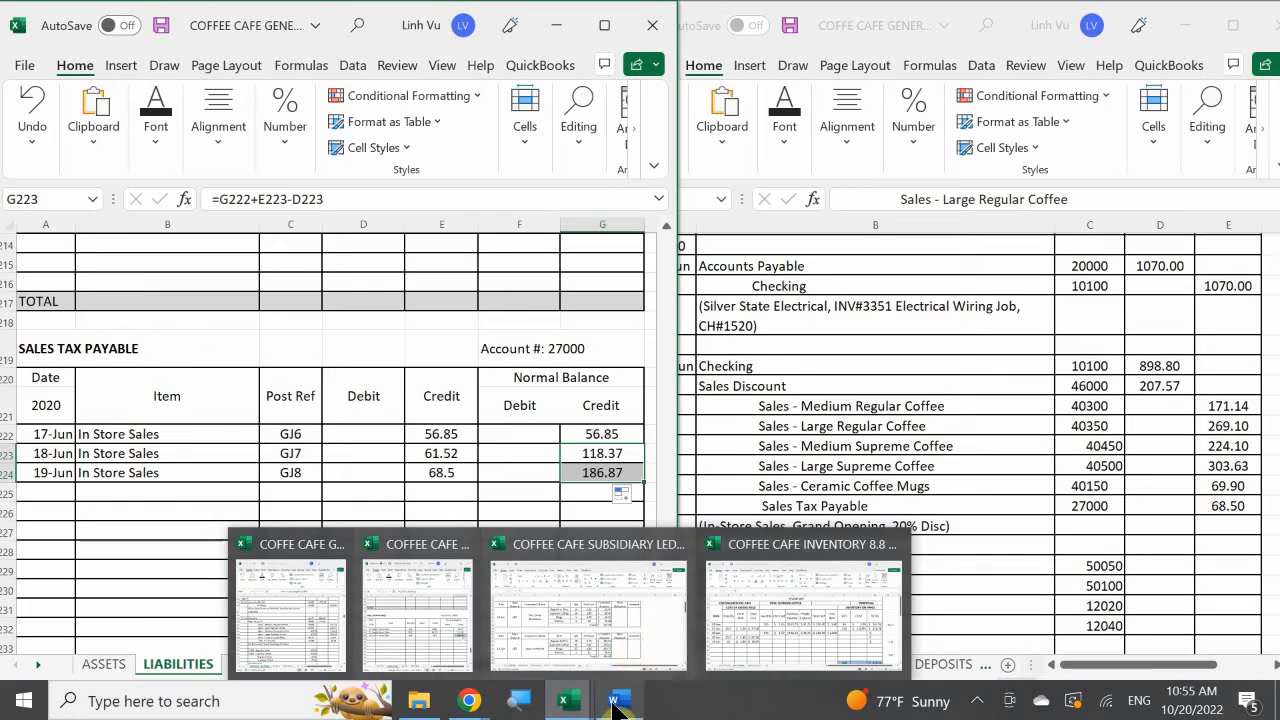
{"action": "left_click", "coordinate": [614, 704]}
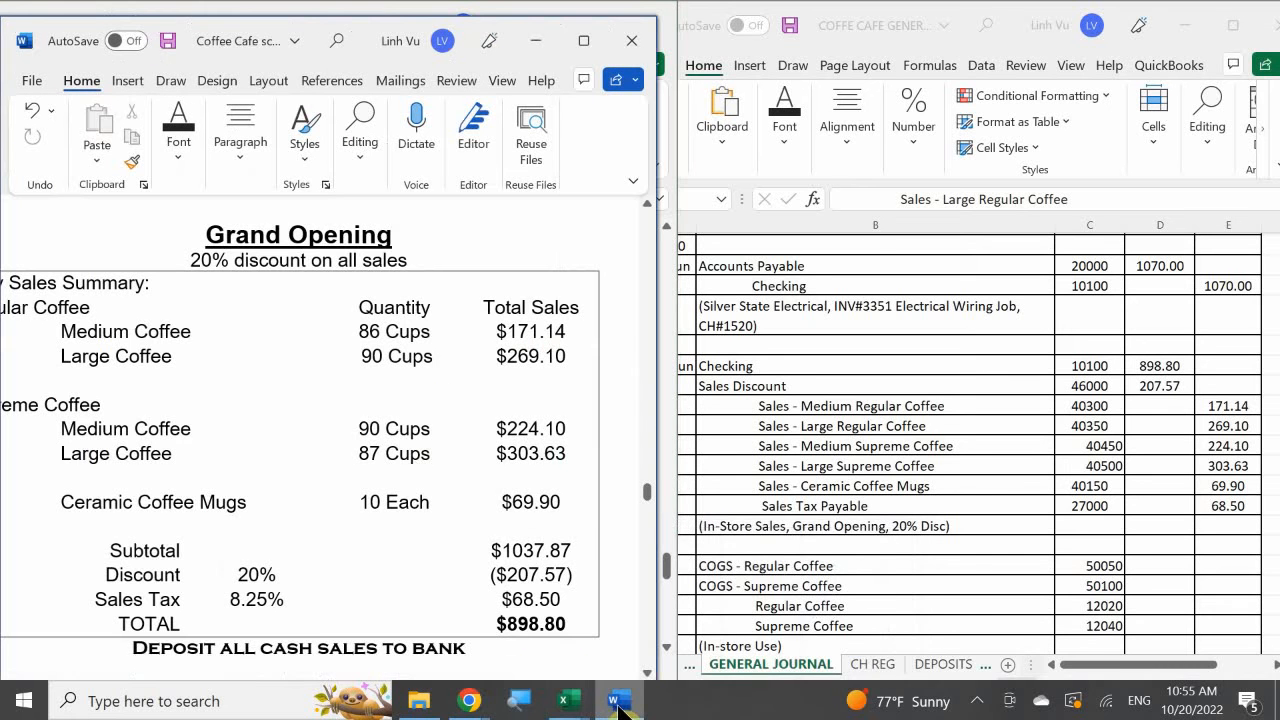
{"action": "left_click", "coordinate": [557, 465]}
{"action": "scroll", "coordinate": [557, 465], "scroll_direction": "down", "scroll_amount": 4}
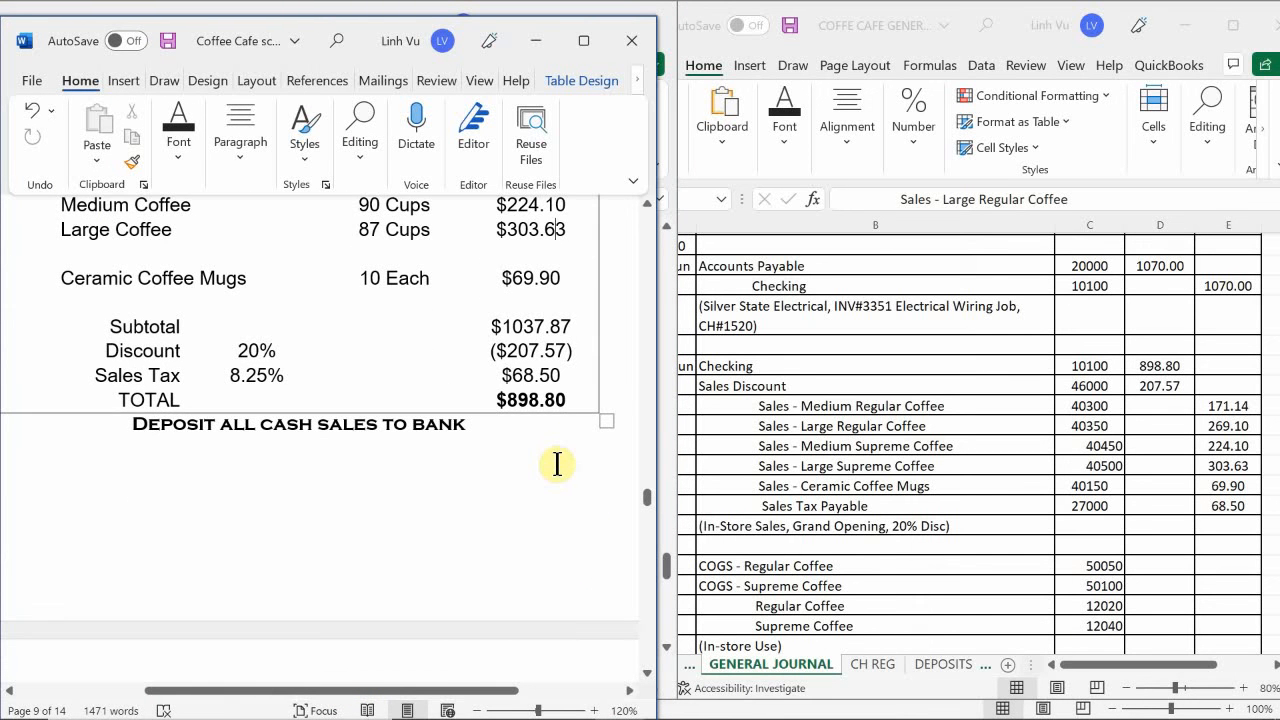
{"action": "scroll", "coordinate": [557, 465], "scroll_direction": "down", "scroll_amount": 8}
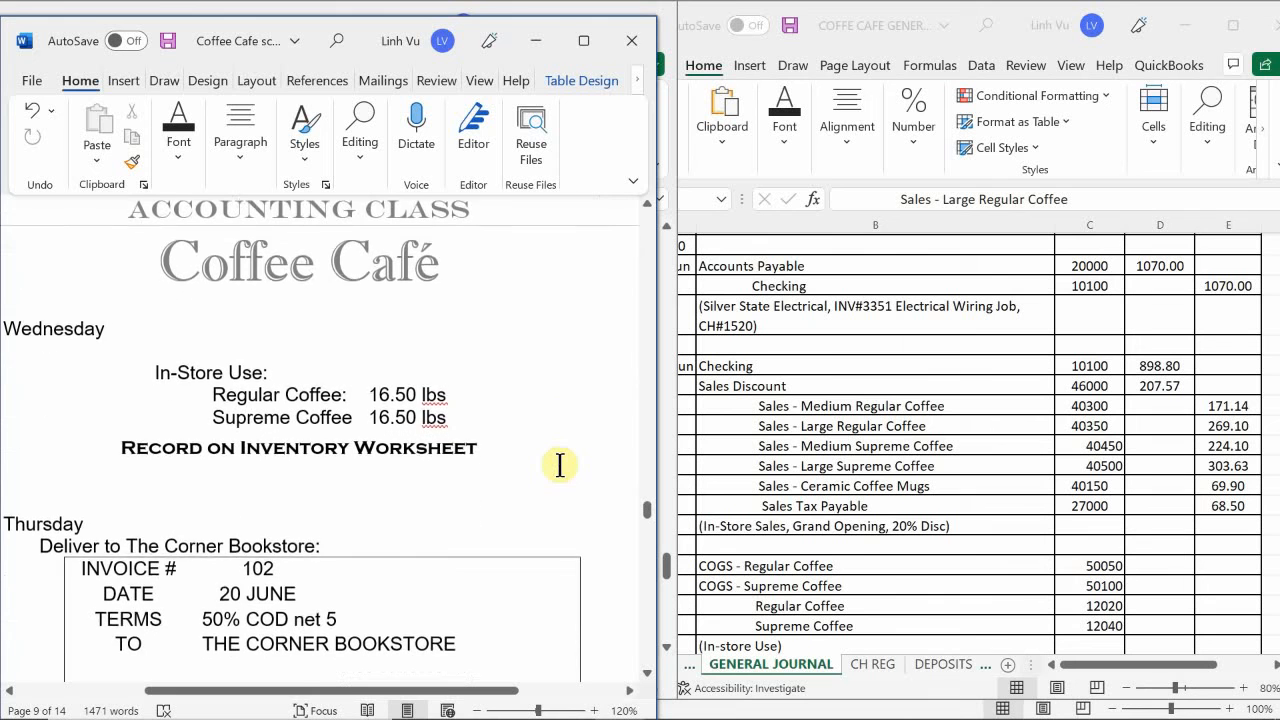
{"action": "scroll", "coordinate": [560, 465], "scroll_direction": "up", "scroll_amount": 1}
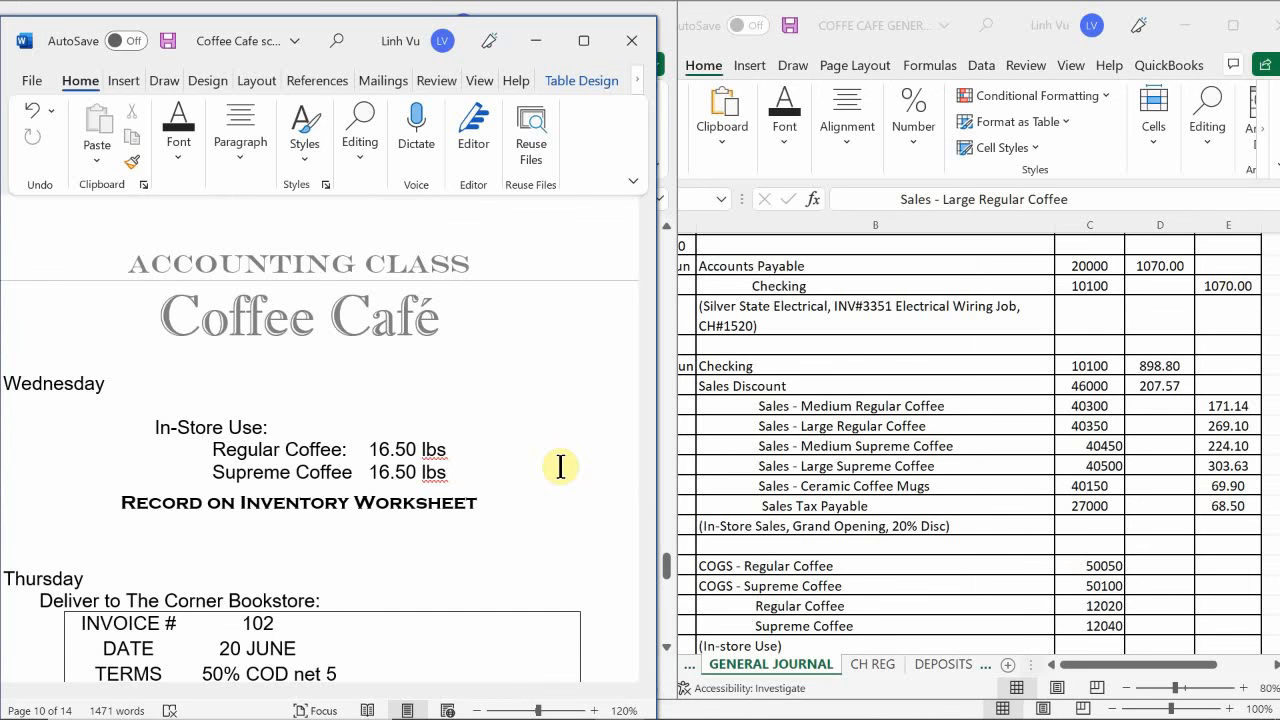
{"action": "scroll", "coordinate": [560, 466], "scroll_direction": "up", "scroll_amount": 1}
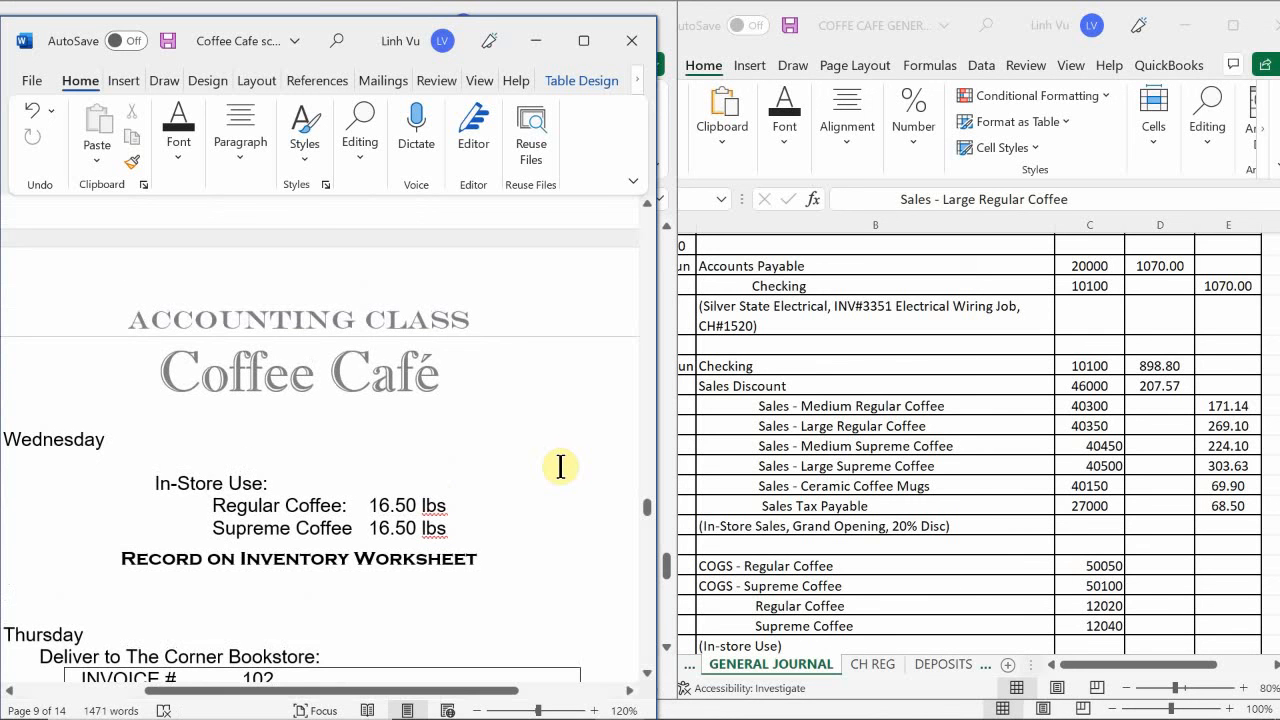
- Switch to the general journal workbook and enter the date 6/19 in A313 for the in-store use COGS entry
{"action": "left_click", "coordinate": [846, 434]}
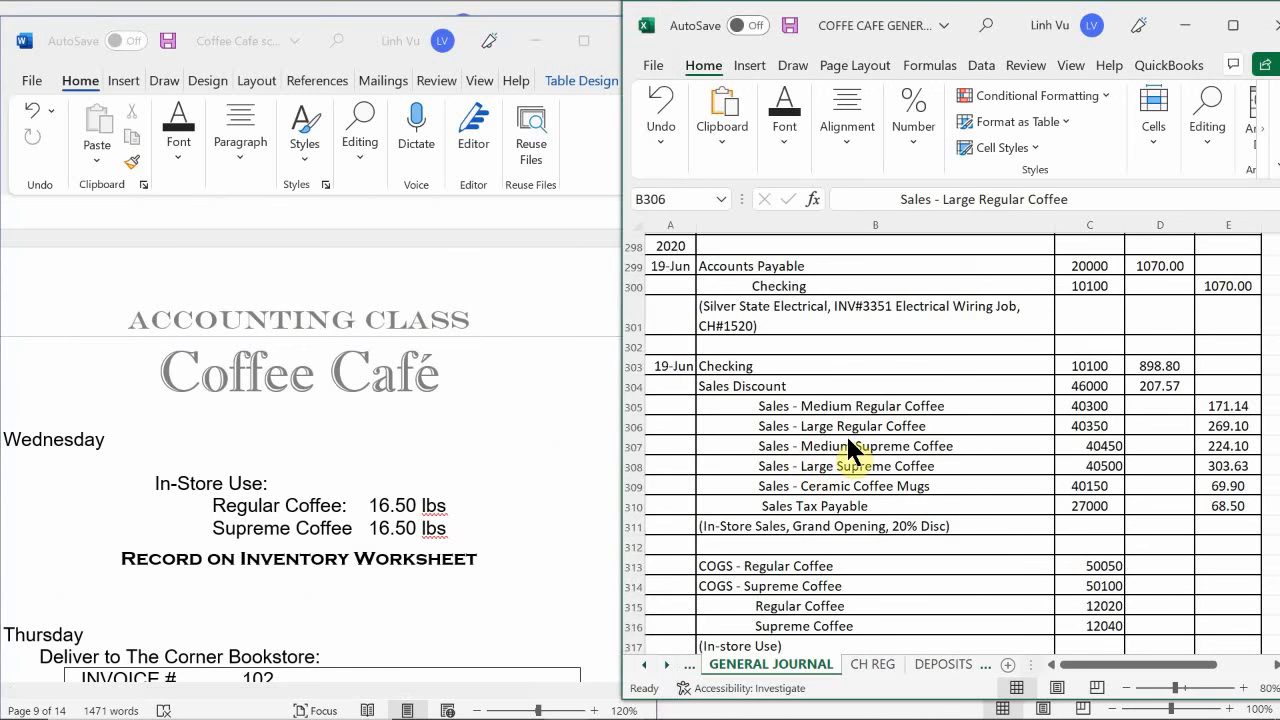
{"action": "scroll", "coordinate": [846, 434], "scroll_direction": "down", "scroll_amount": 2}
{"action": "scroll", "coordinate": [846, 434], "scroll_direction": "down", "scroll_amount": 2}
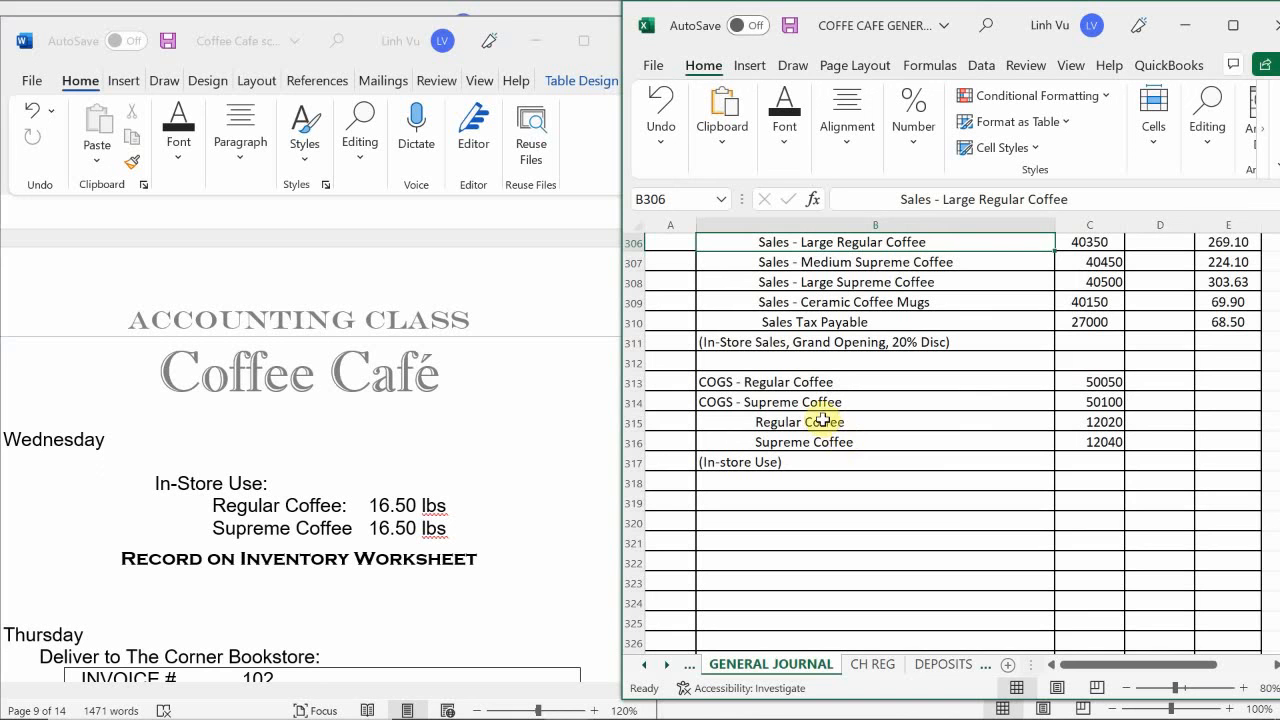
{"action": "left_click", "coordinate": [664, 382]}
{"action": "type", "text": "6/19"}
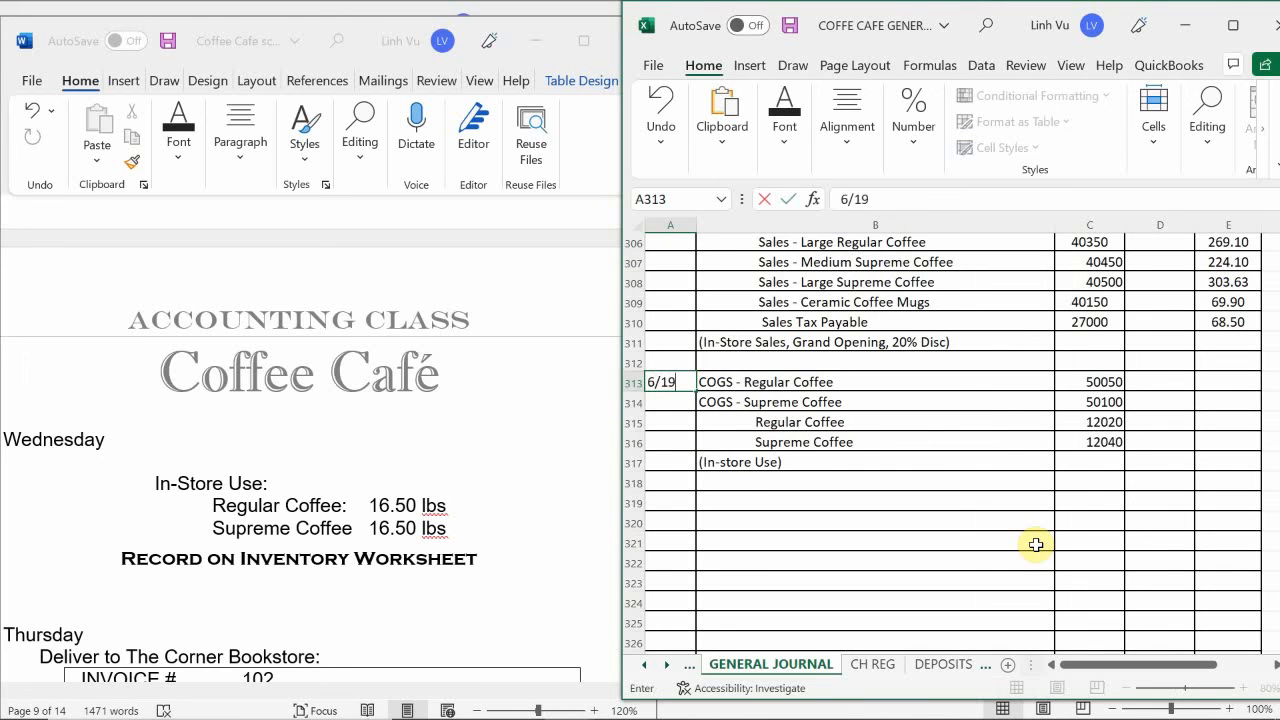
{"action": "key", "text": "Return"}
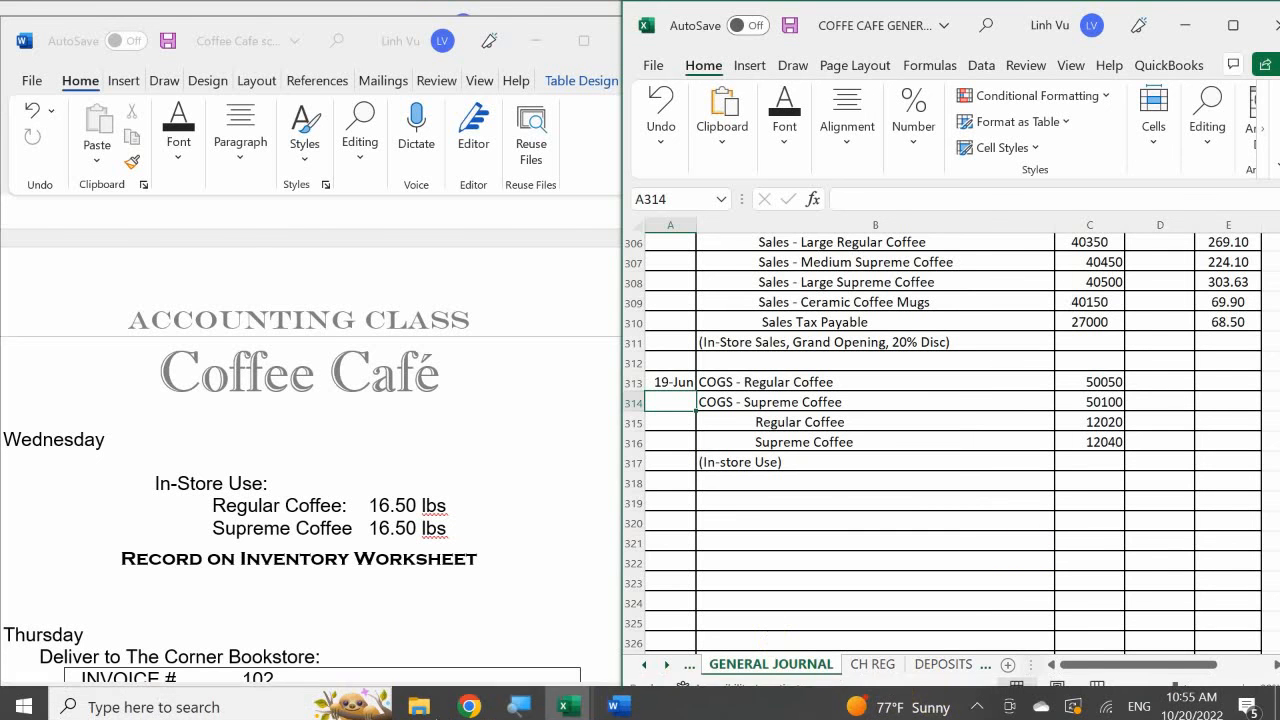
- Switch to the COFFEE CAFE INVENTORY workbook and enter the date 6/19 in A10 of the REG COFFEE sheet
{"action": "left_click", "coordinate": [563, 705]}
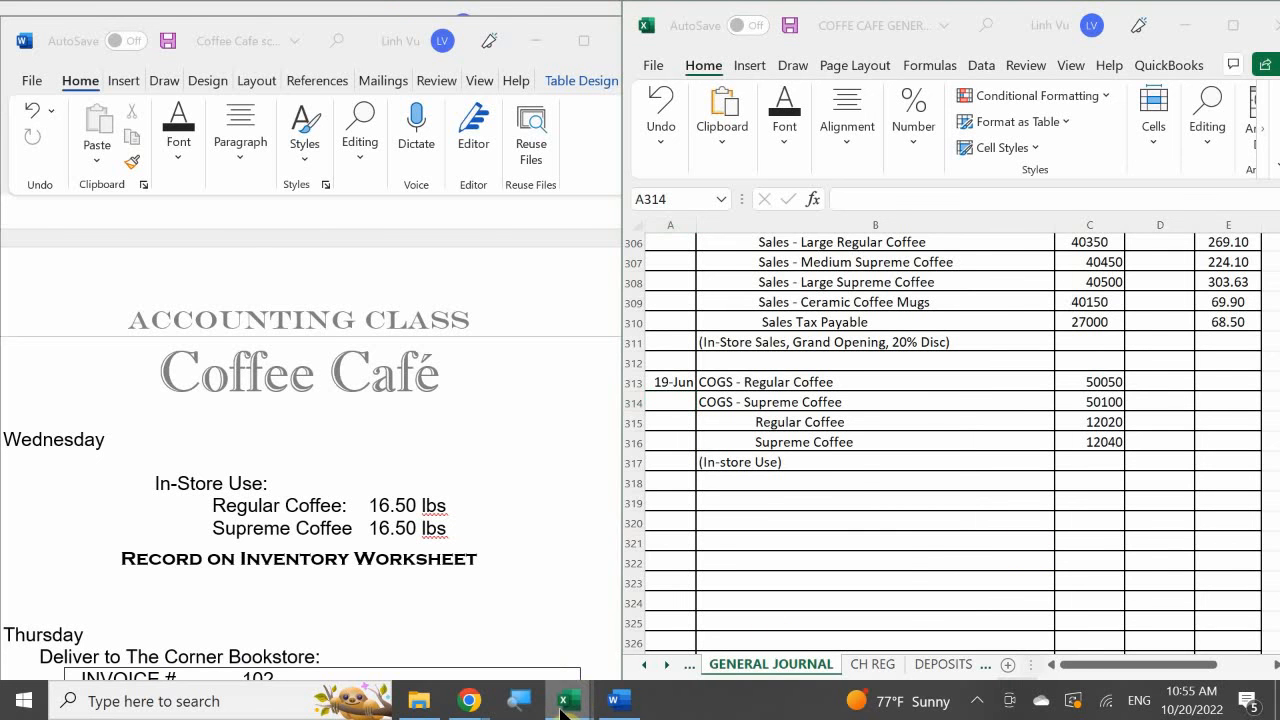
{"action": "left_click", "coordinate": [826, 612]}
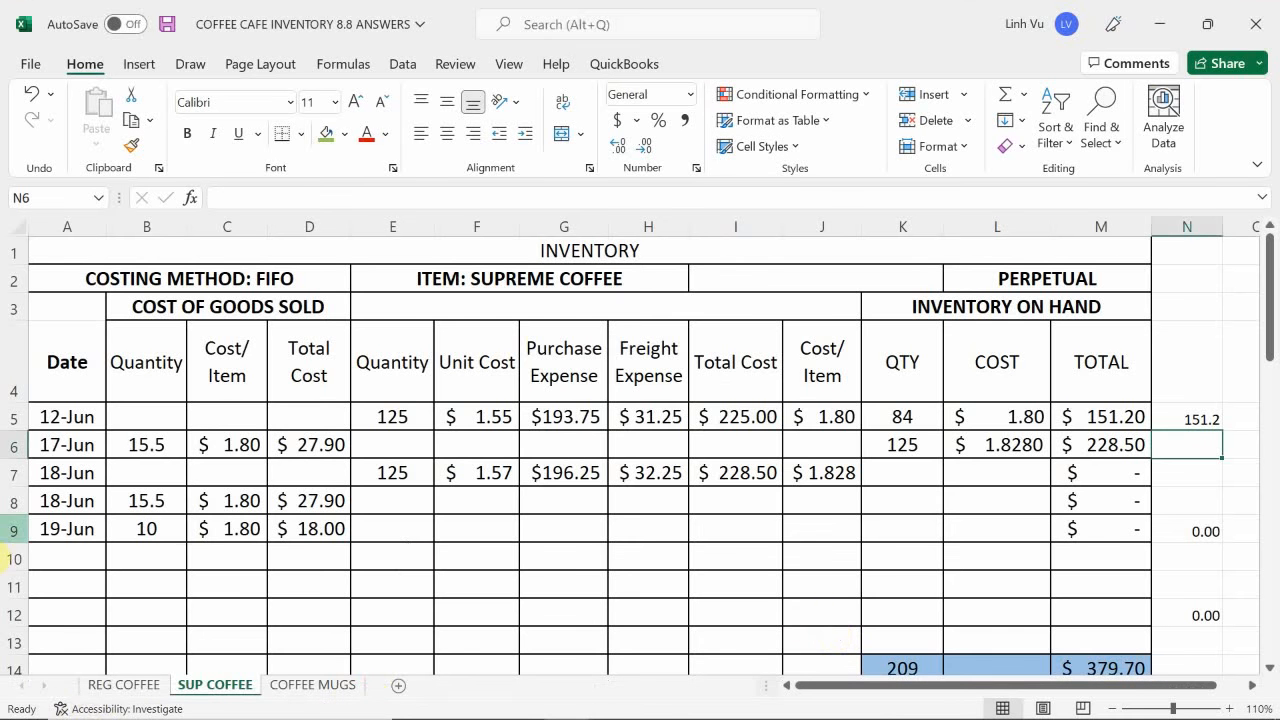
{"action": "left_click", "coordinate": [100, 686]}
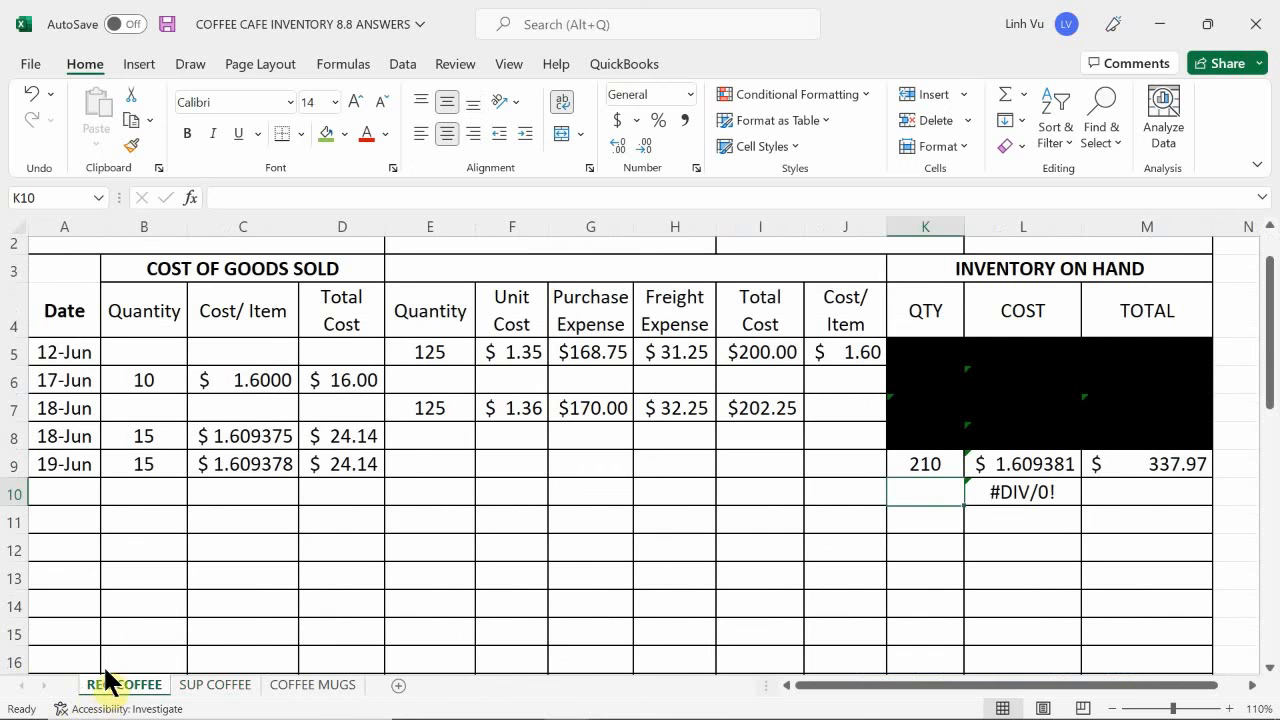
{"action": "left_click", "coordinate": [131, 574]}
{"action": "left_click", "coordinate": [66, 494]}
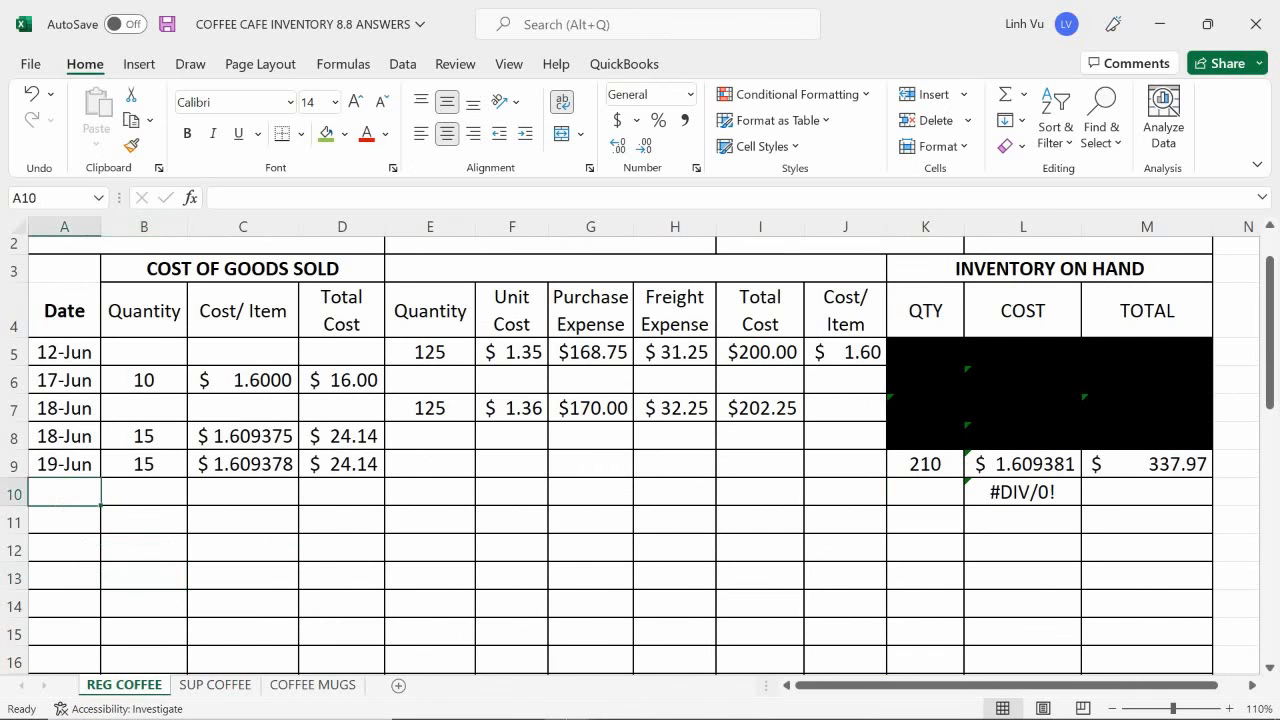
{"action": "mouse_move", "coordinate": [565, 700]}
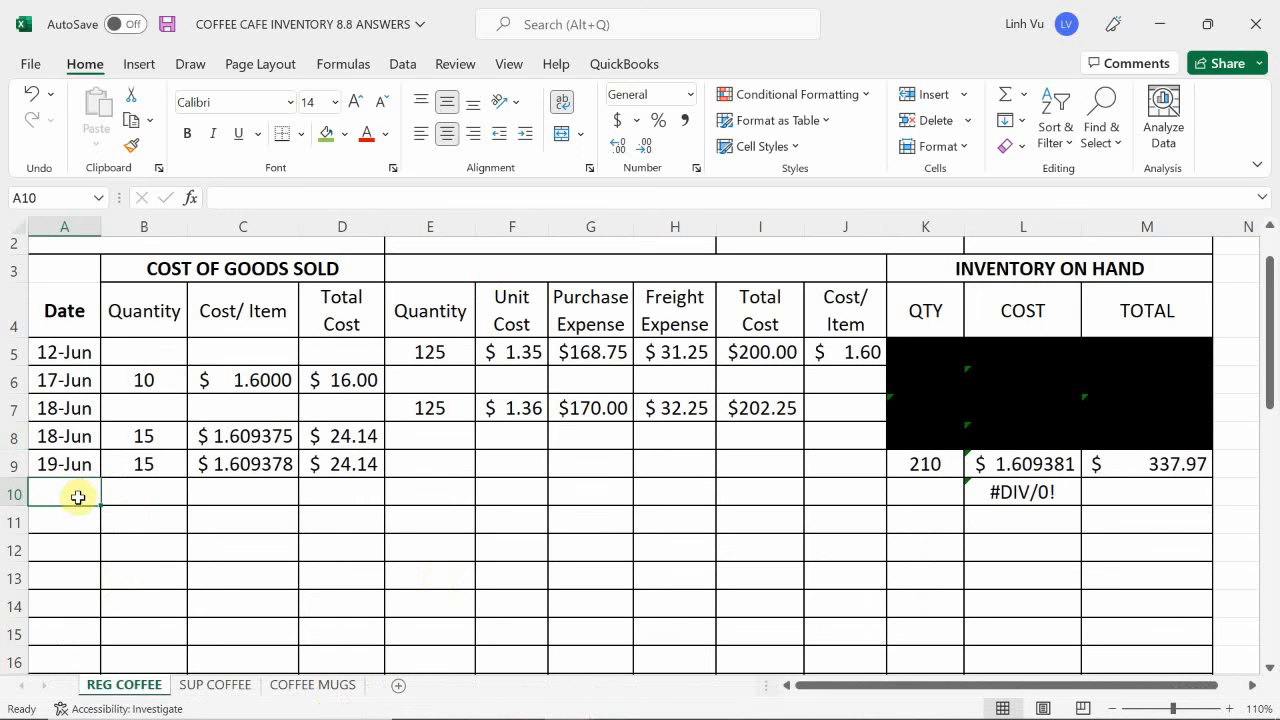
{"action": "type", "text": "6"}
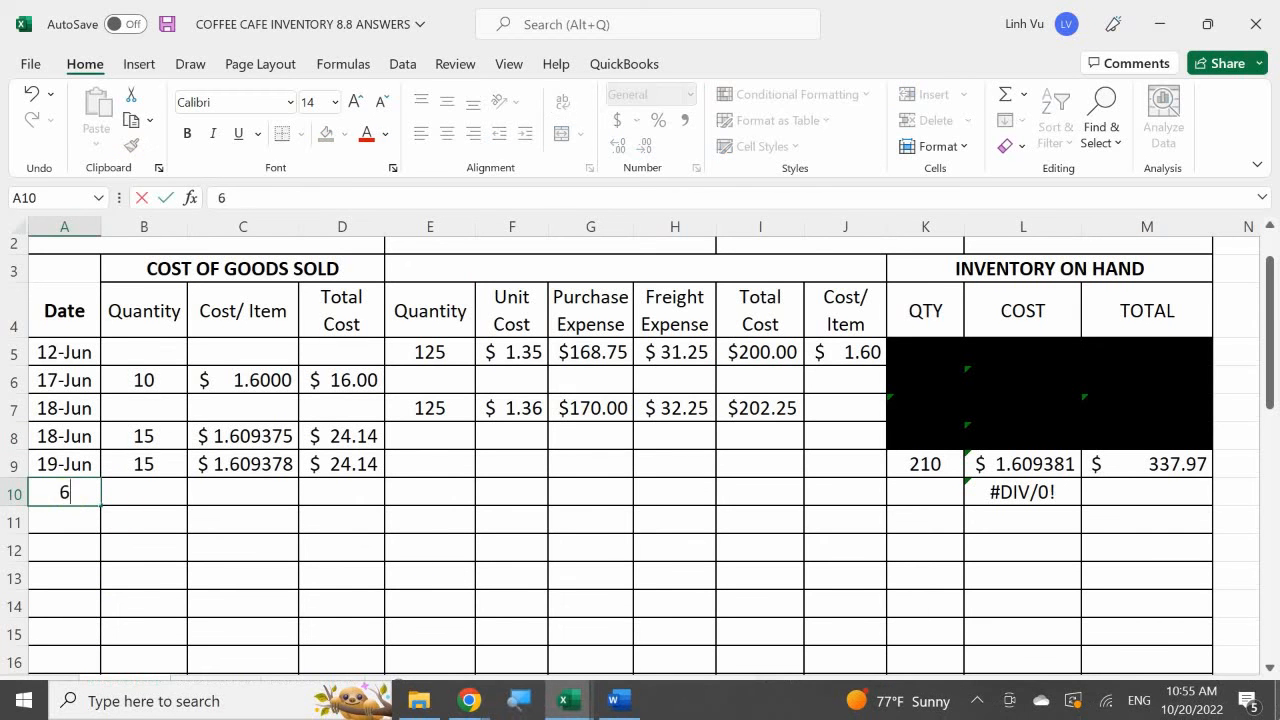
{"action": "type", "text": "/19"}
{"action": "key", "text": "Return"}
- Enter the cost of goods sold quantity 16.5 in B10 for the 19 June regular coffee in-store use
{"action": "key", "text": "Up"}
{"action": "key", "text": "Right"}
{"action": "type", "text": "1"}
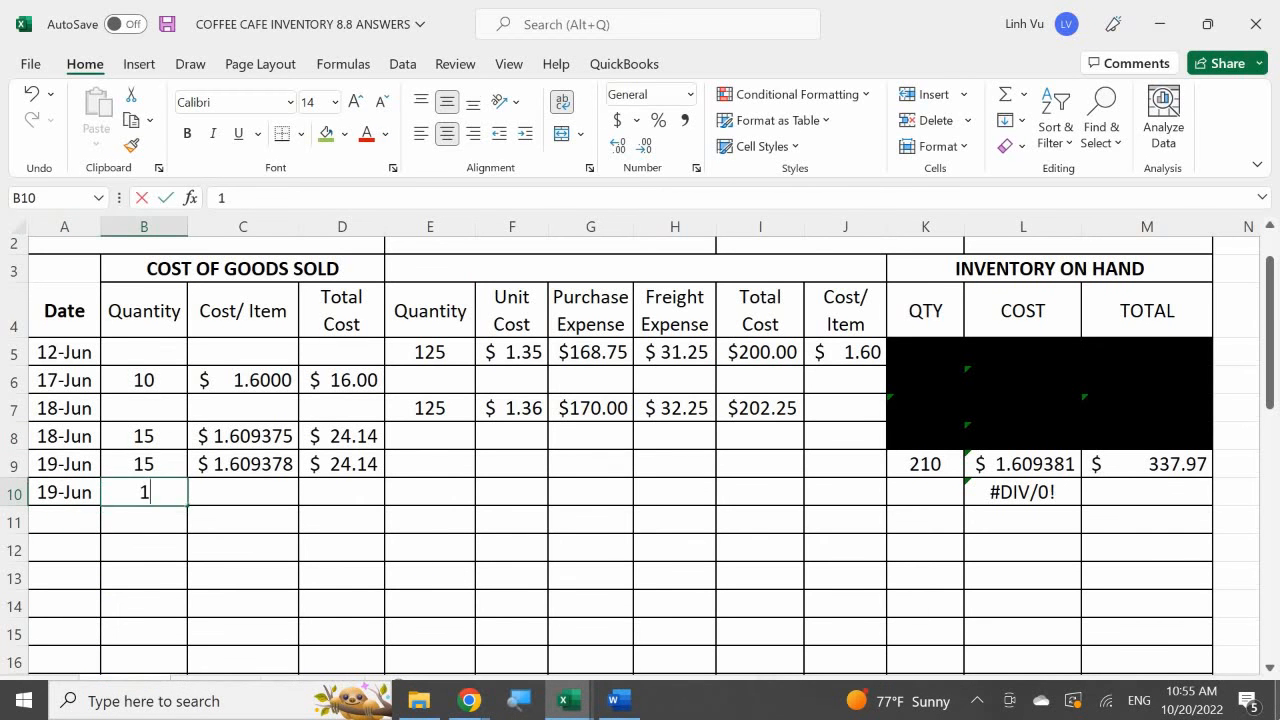
{"action": "type", "text": "6.5"}
{"action": "key", "text": "Return"}
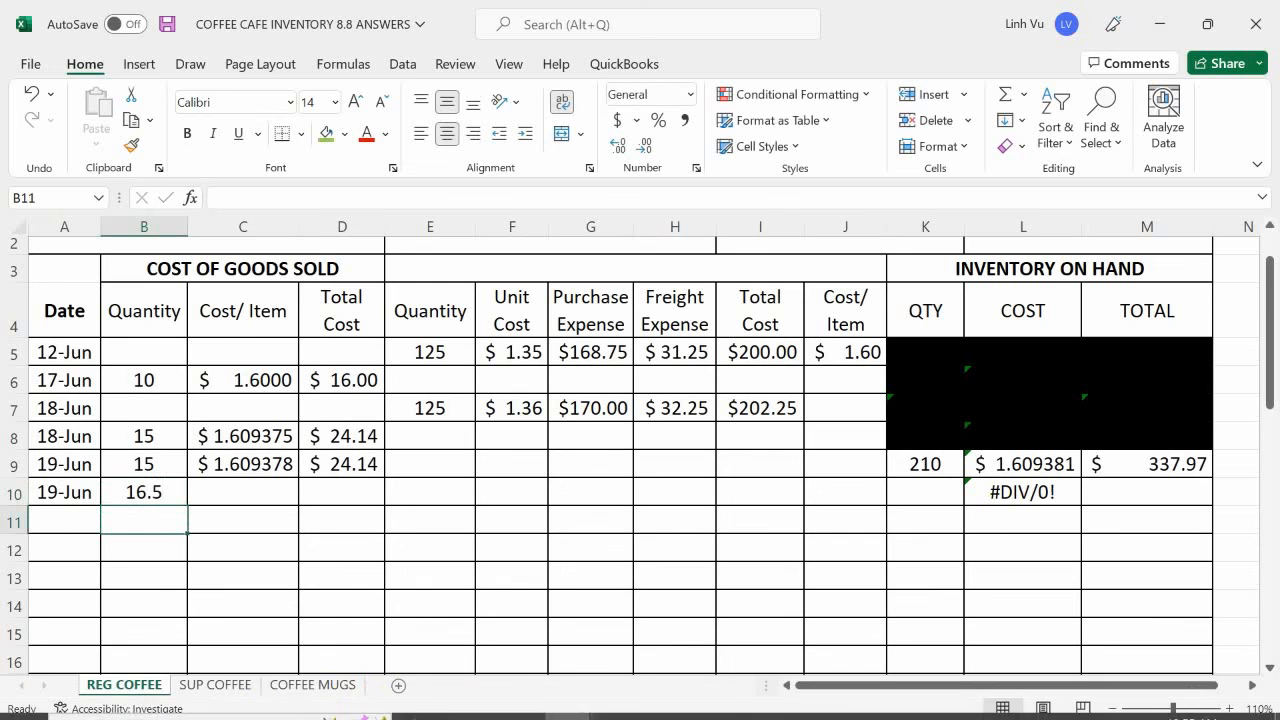
- Link the cost per item in C10 of REG COFFEE to L9 and fill the total cost formula from D9 down to D10
{"action": "left_click", "coordinate": [613, 704]}
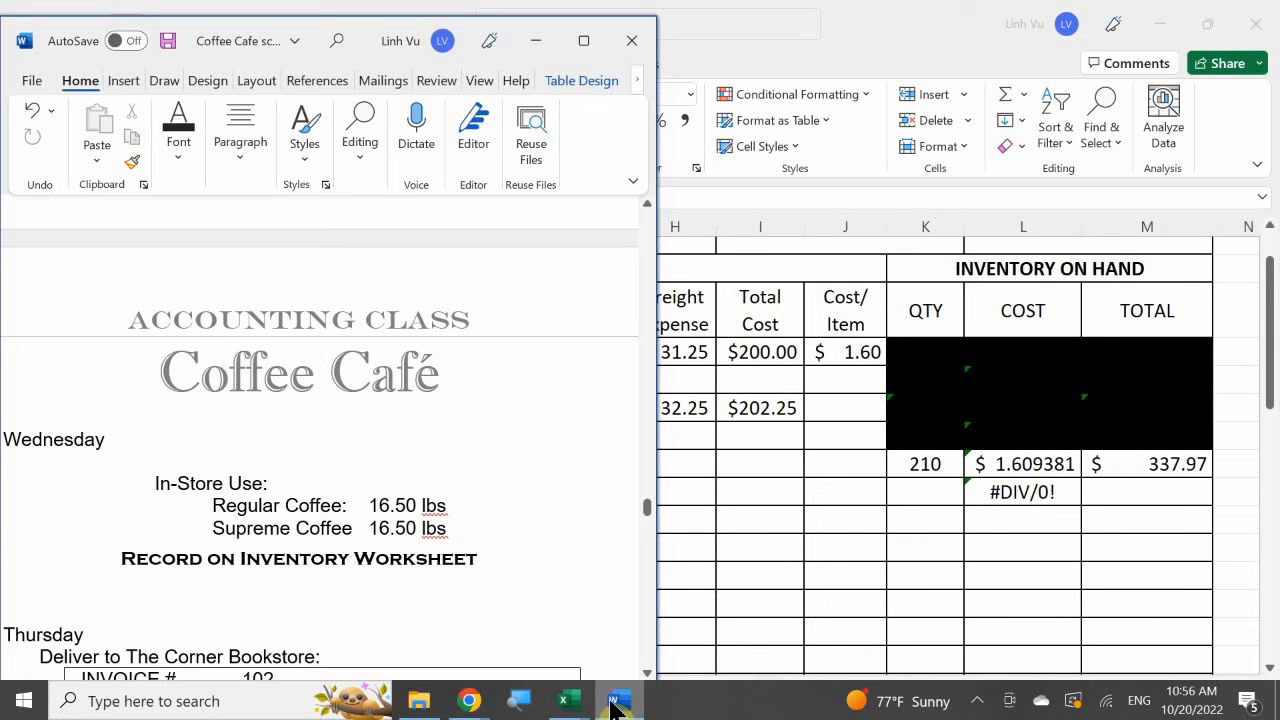
{"action": "left_click", "coordinate": [613, 704]}
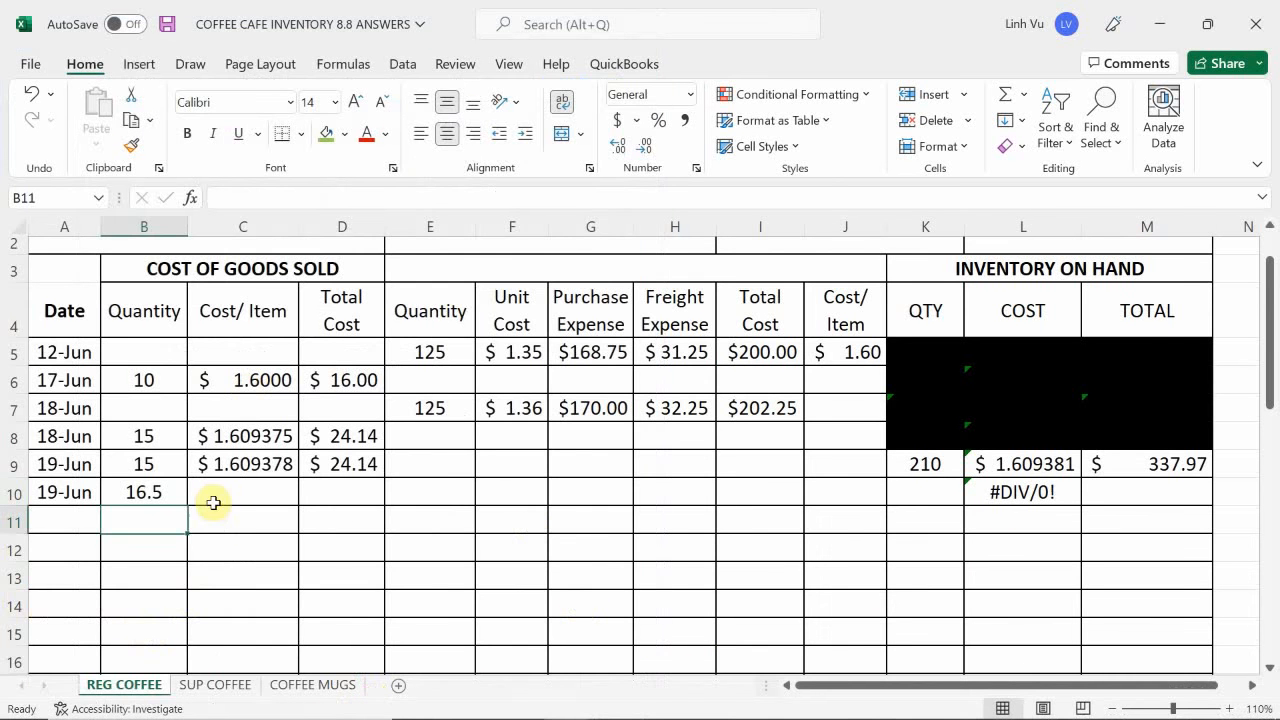
{"action": "left_click", "coordinate": [213, 503]}
{"action": "type", "text": "="}
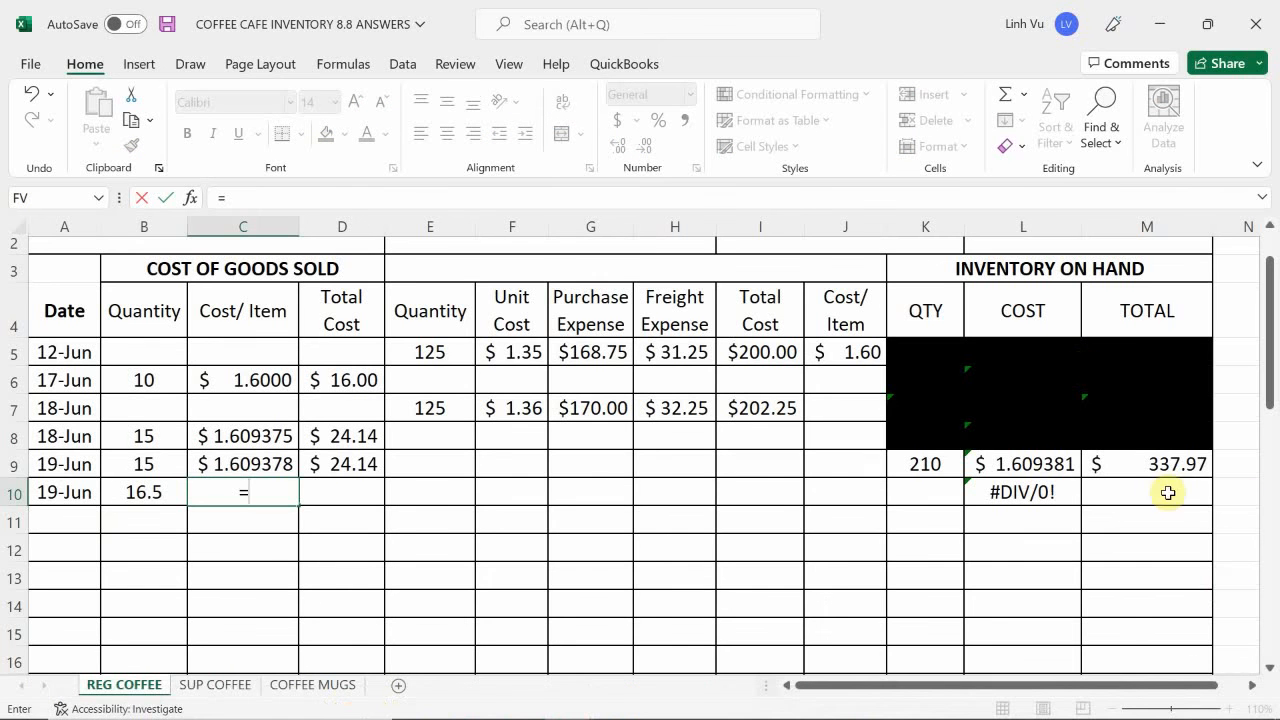
{"action": "left_click", "coordinate": [1027, 464]}
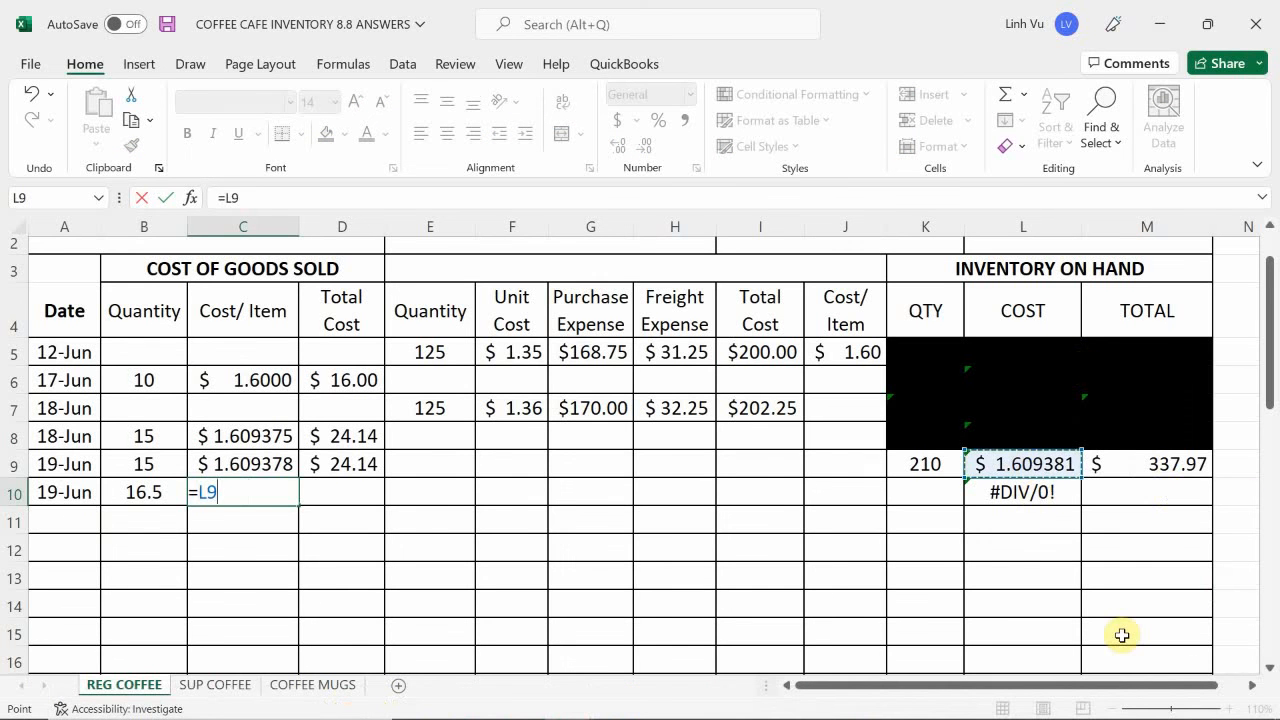
{"action": "key", "text": "Return"}
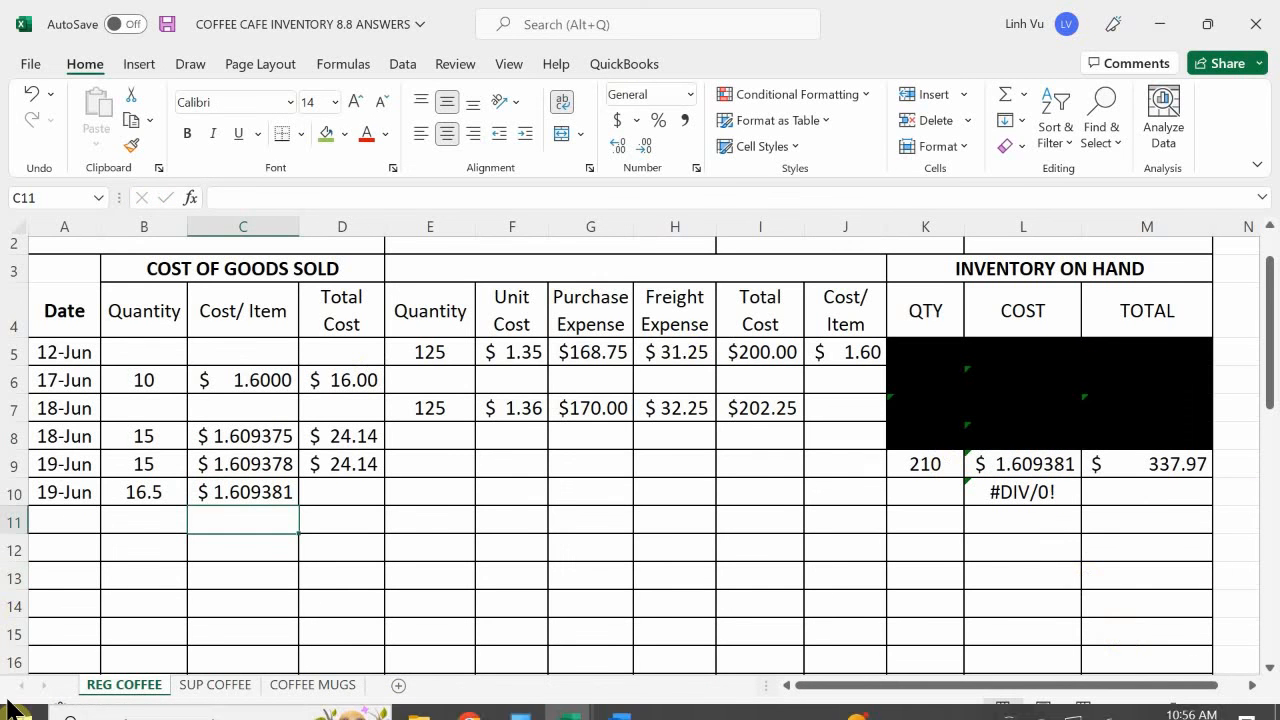
{"action": "left_click", "coordinate": [352, 464]}
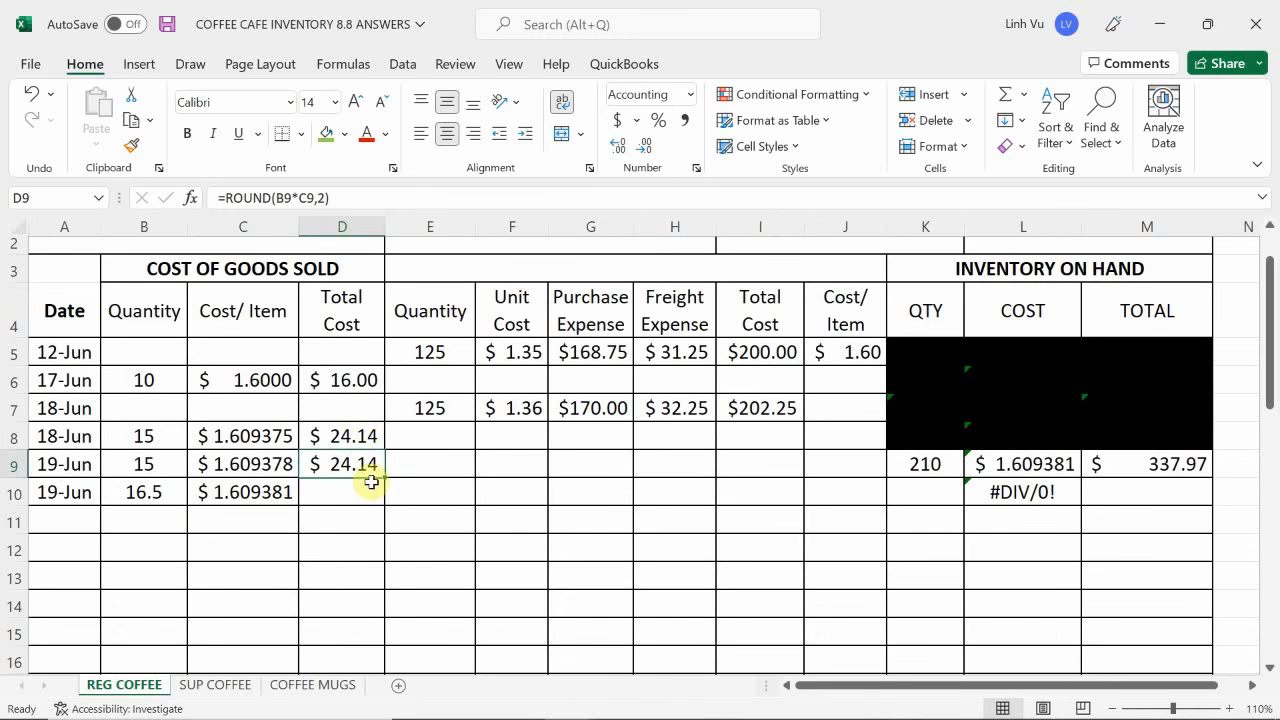
{"action": "left_click_drag", "start_coordinate": [384, 480], "coordinate": [381, 502]}
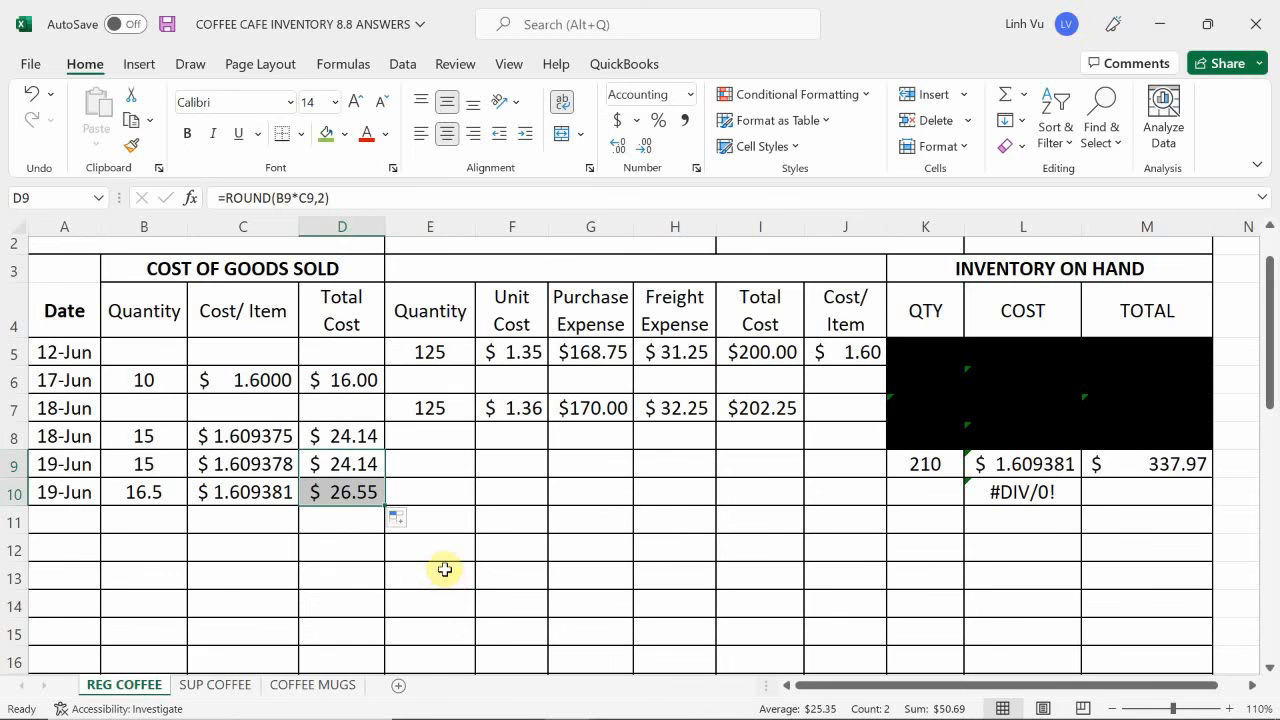
- Calculate the regular coffee on hand in row 10, with quantity K10 as =K9-B10 and total M10 as =M9-D10
{"action": "left_click", "coordinate": [928, 490]}
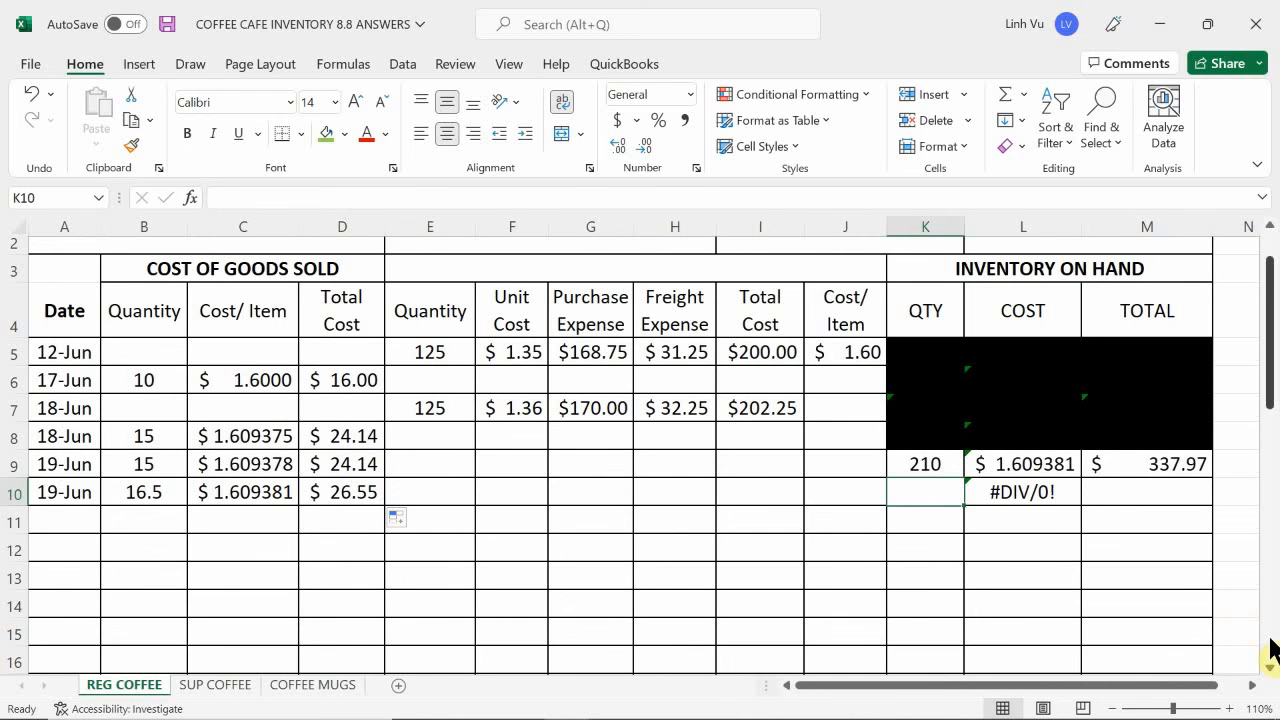
{"action": "type", "text": "=K9-"}
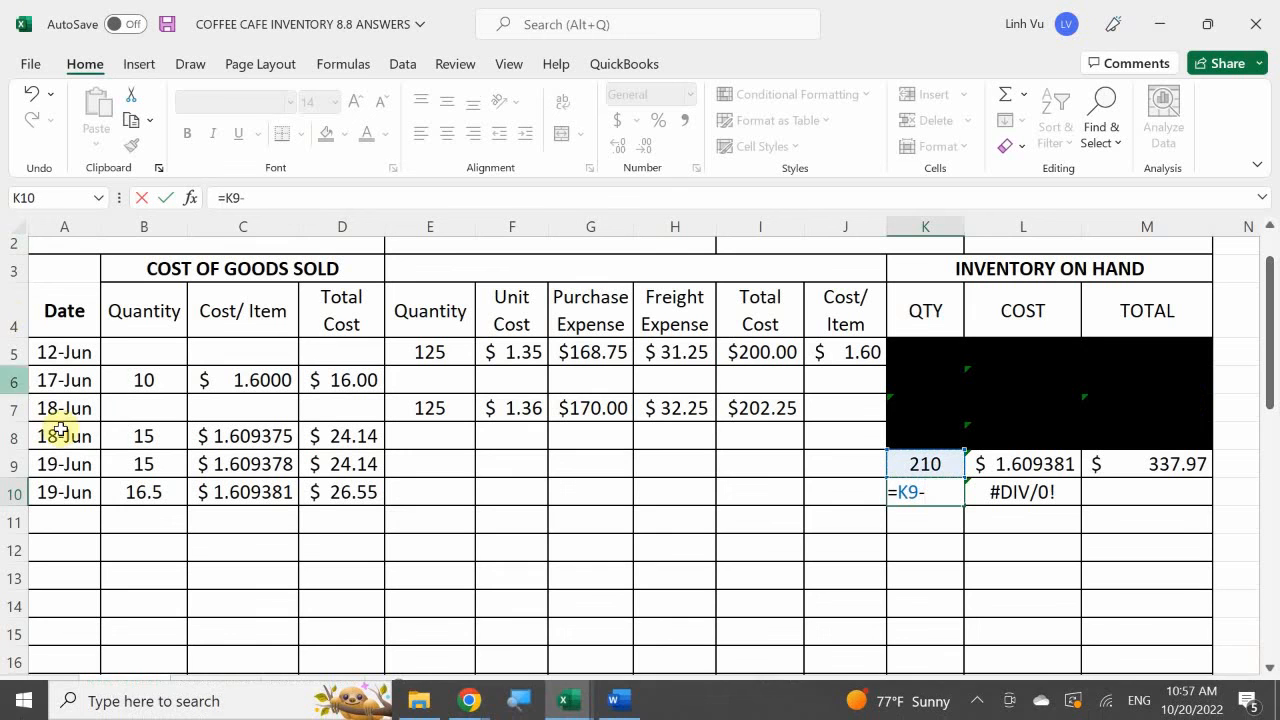
{"action": "left_click", "coordinate": [113, 491]}
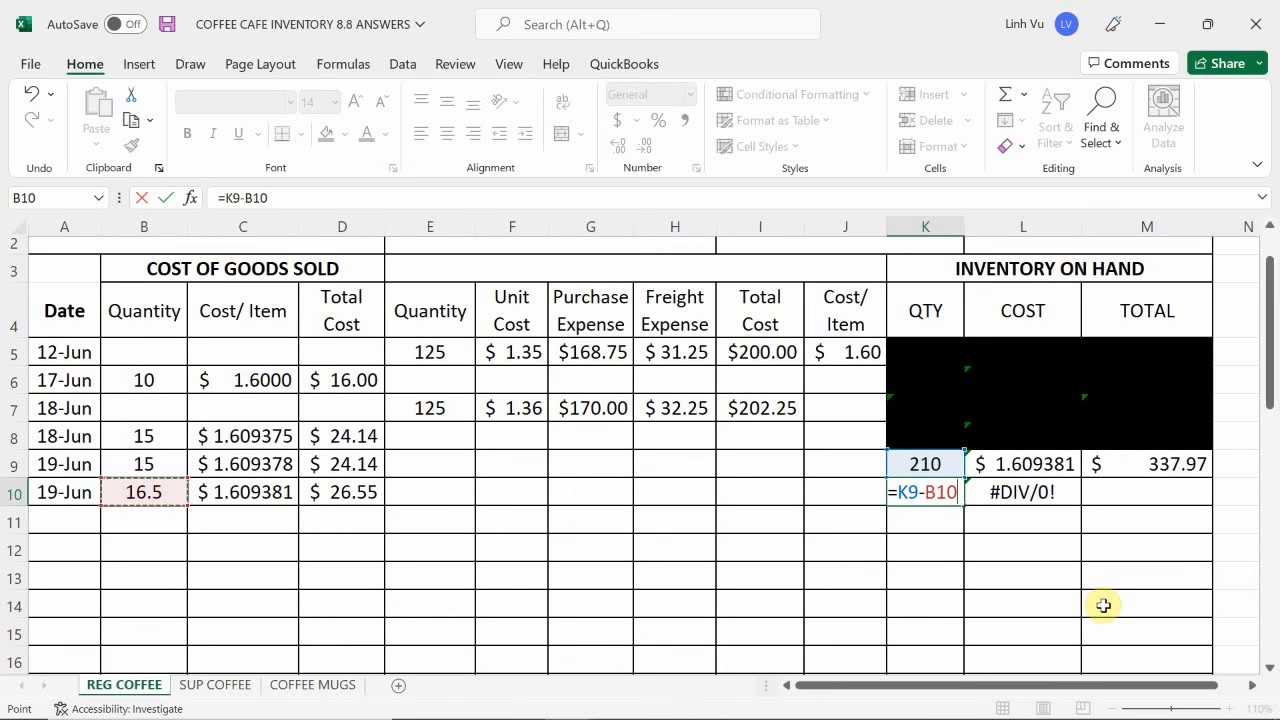
{"action": "key", "text": "Return"}
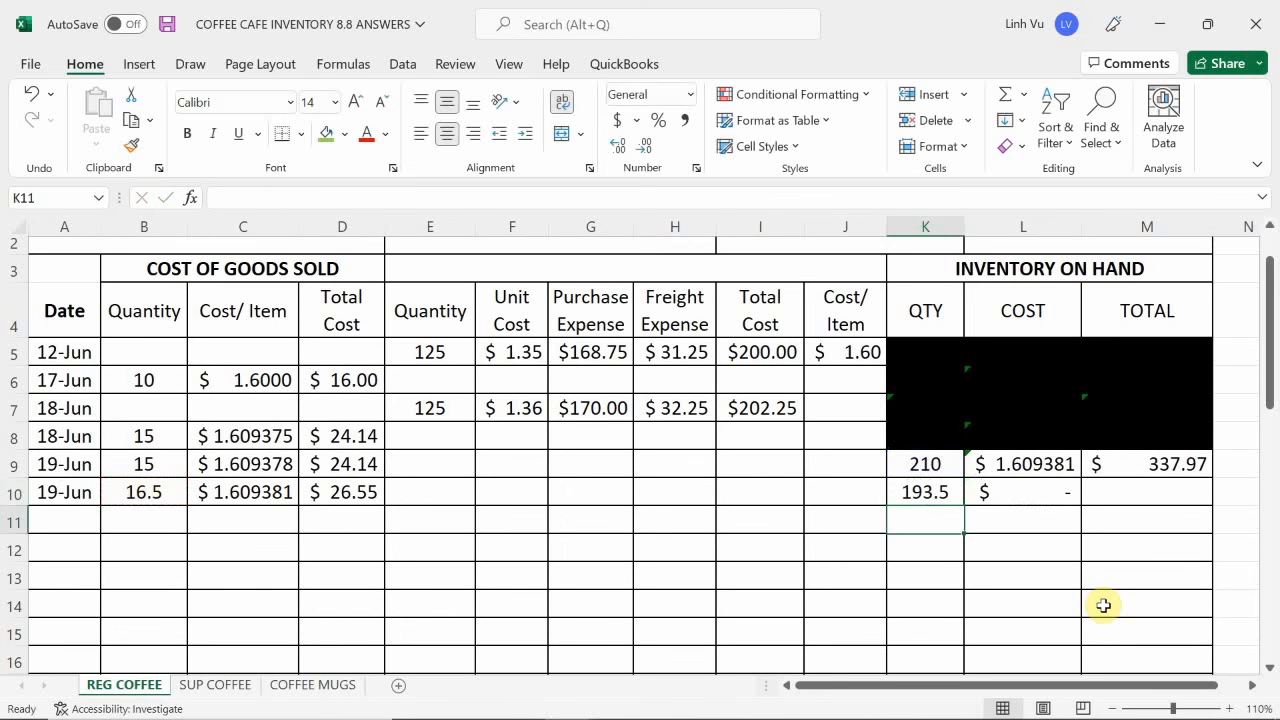
{"action": "left_click", "coordinate": [1104, 491]}
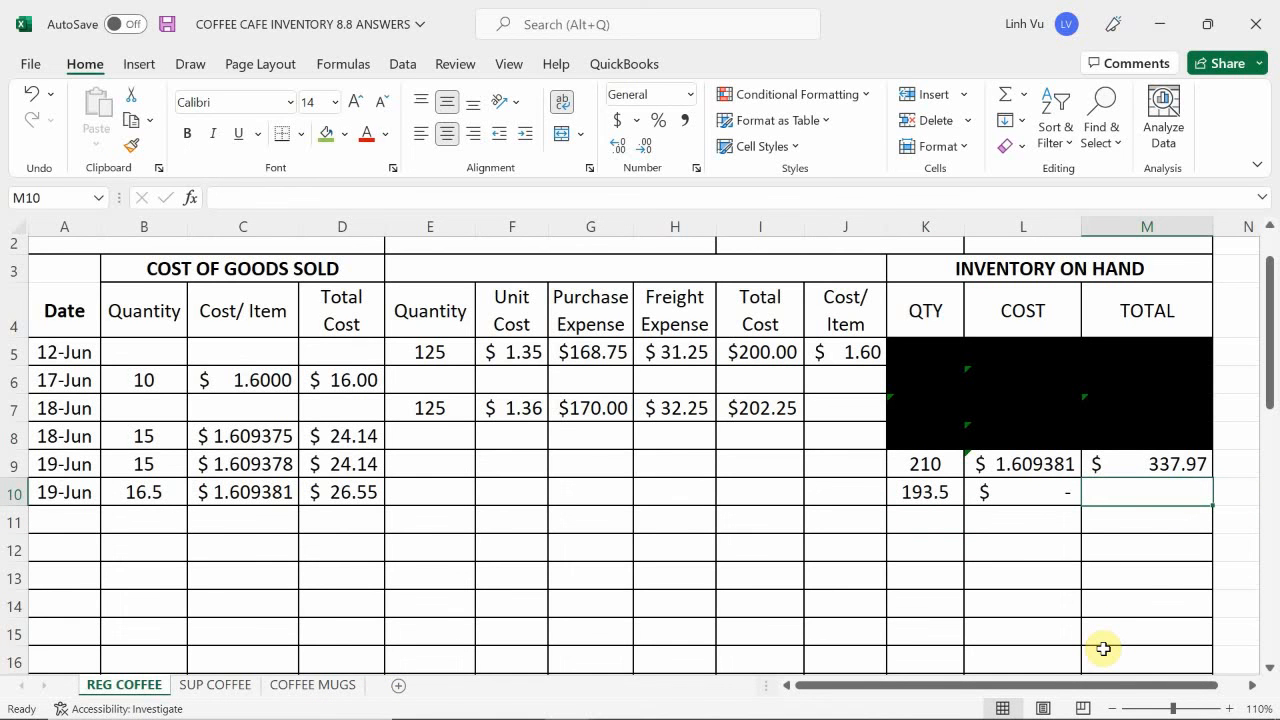
{"action": "type", "text": "=M9-"}
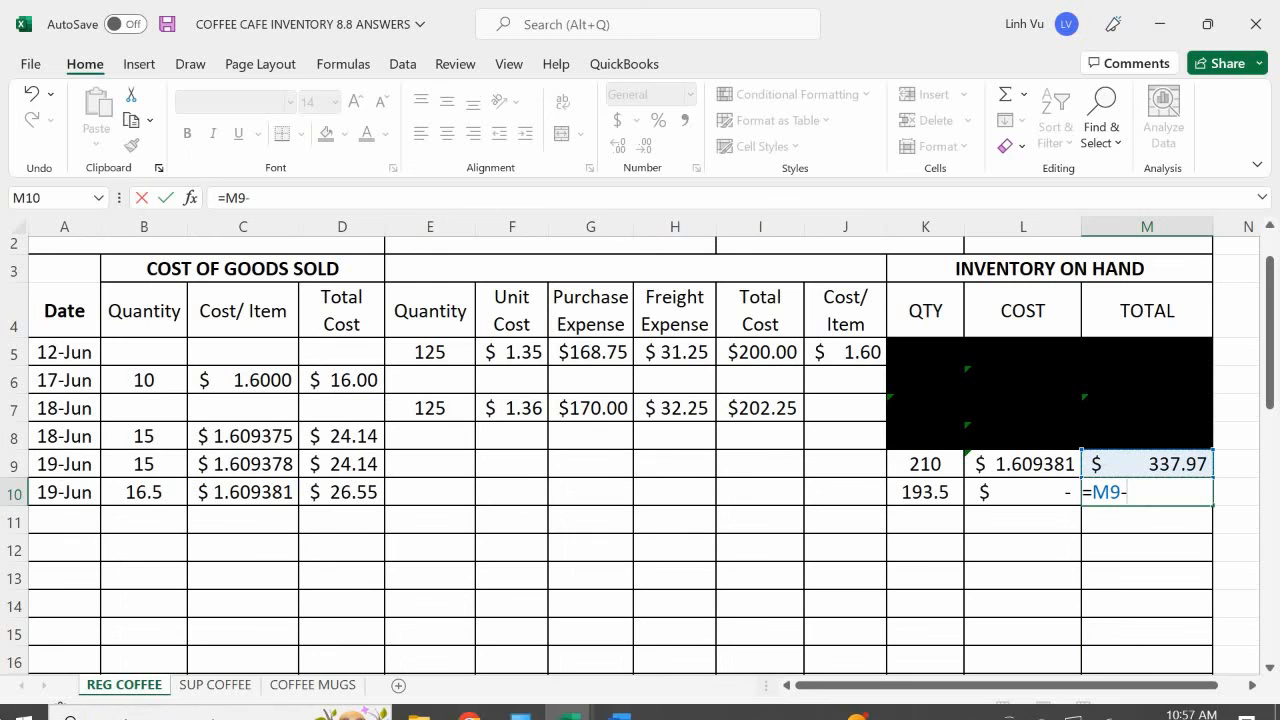
{"action": "left_click", "coordinate": [338, 492]}
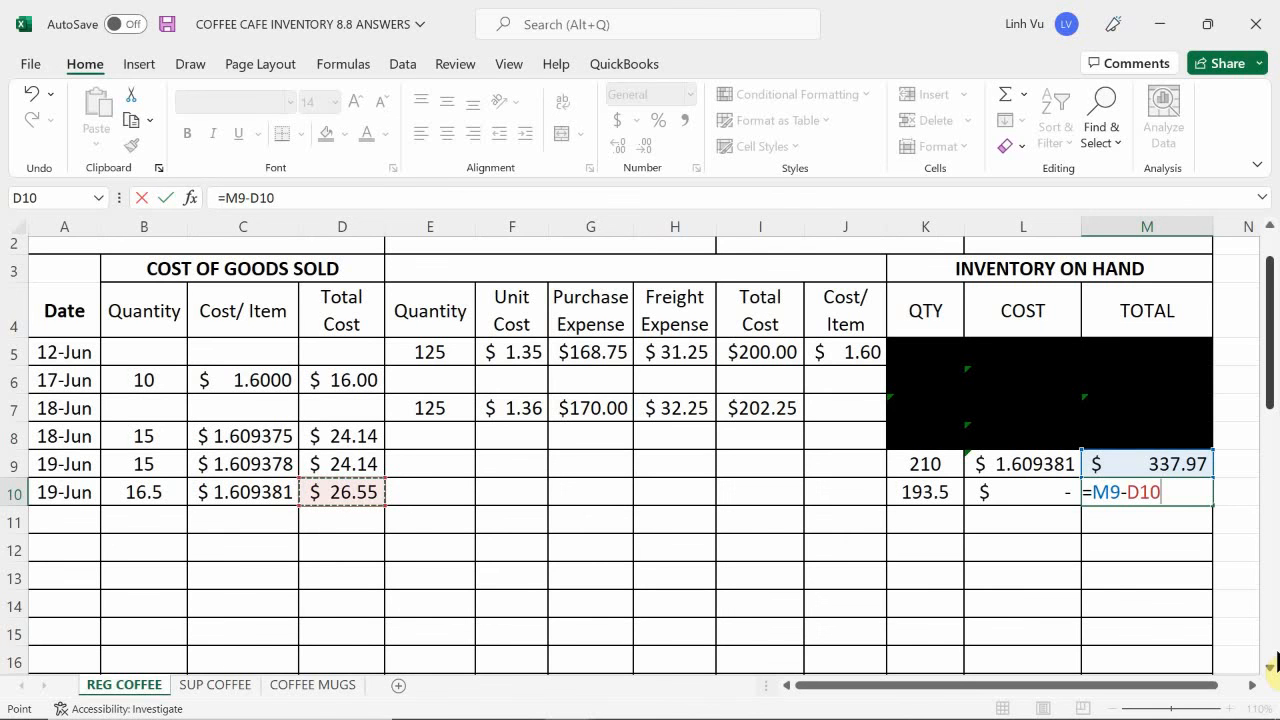
{"action": "key", "text": "Return"}
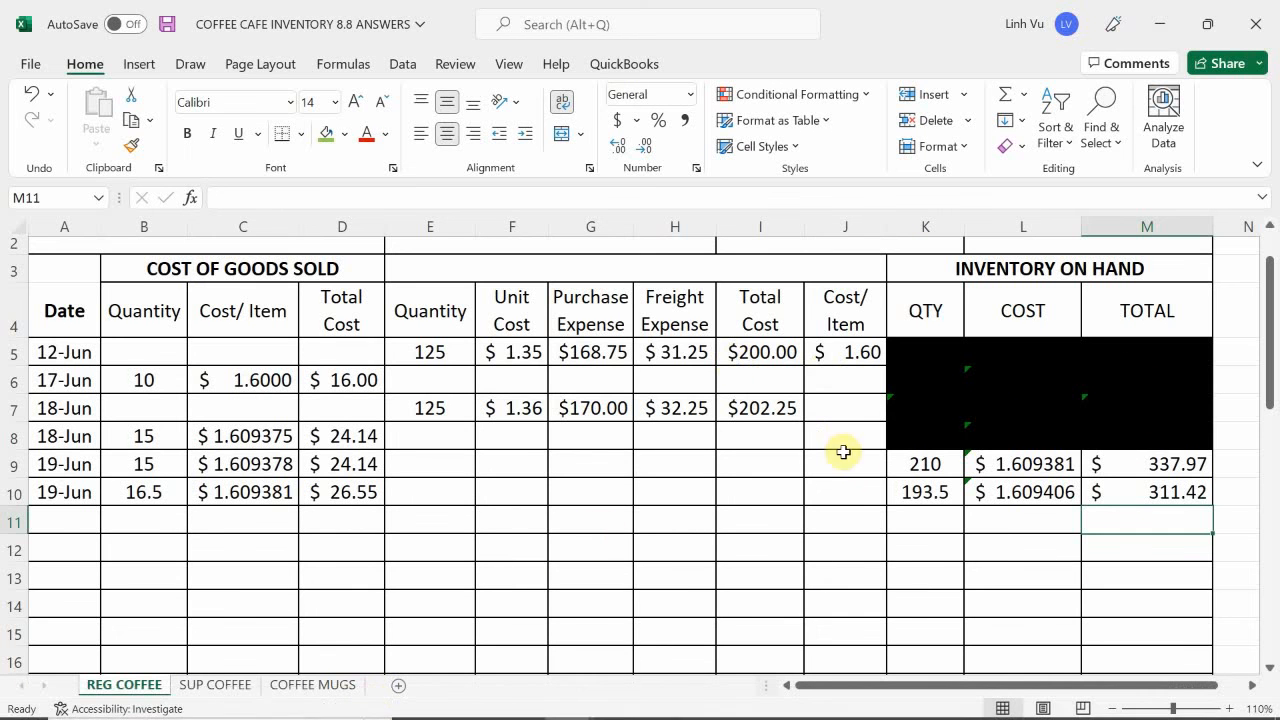
- Black out the superseded inventory-on-hand balance in K9:M9 with a black cell fill
{"action": "left_click_drag", "start_coordinate": [926, 474], "coordinate": [1120, 466]}
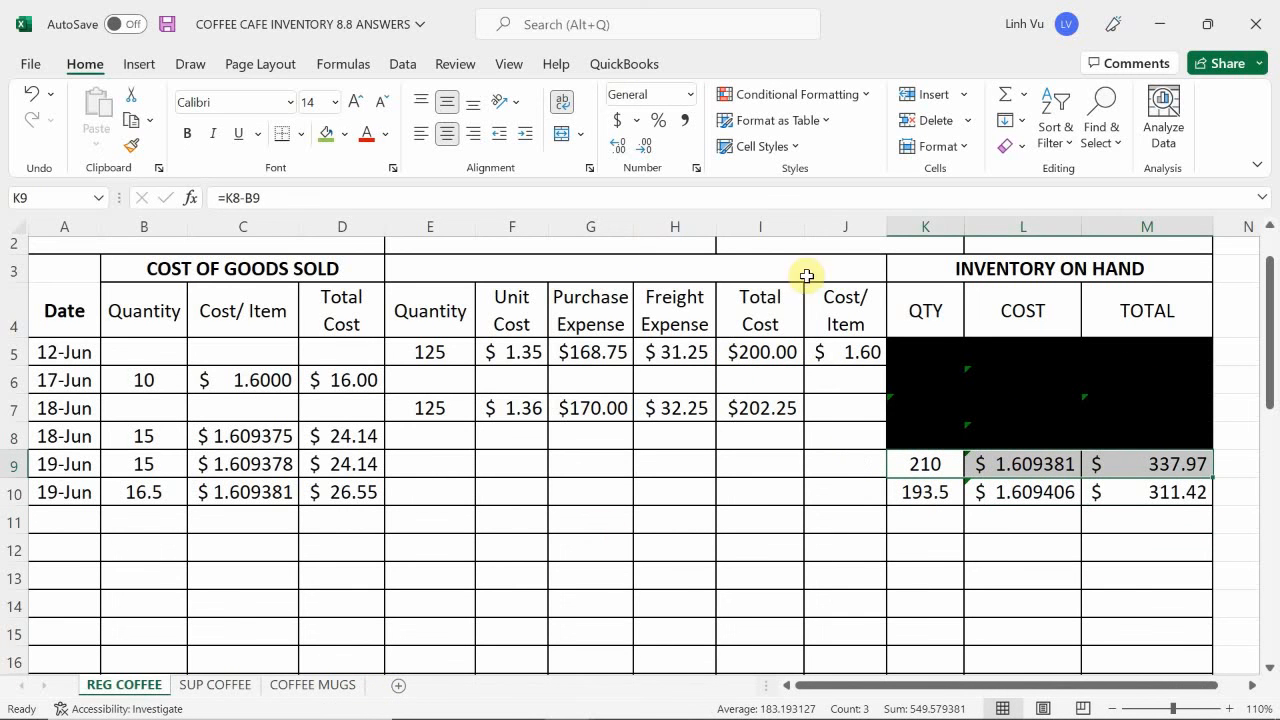
{"action": "left_click", "coordinate": [344, 134]}
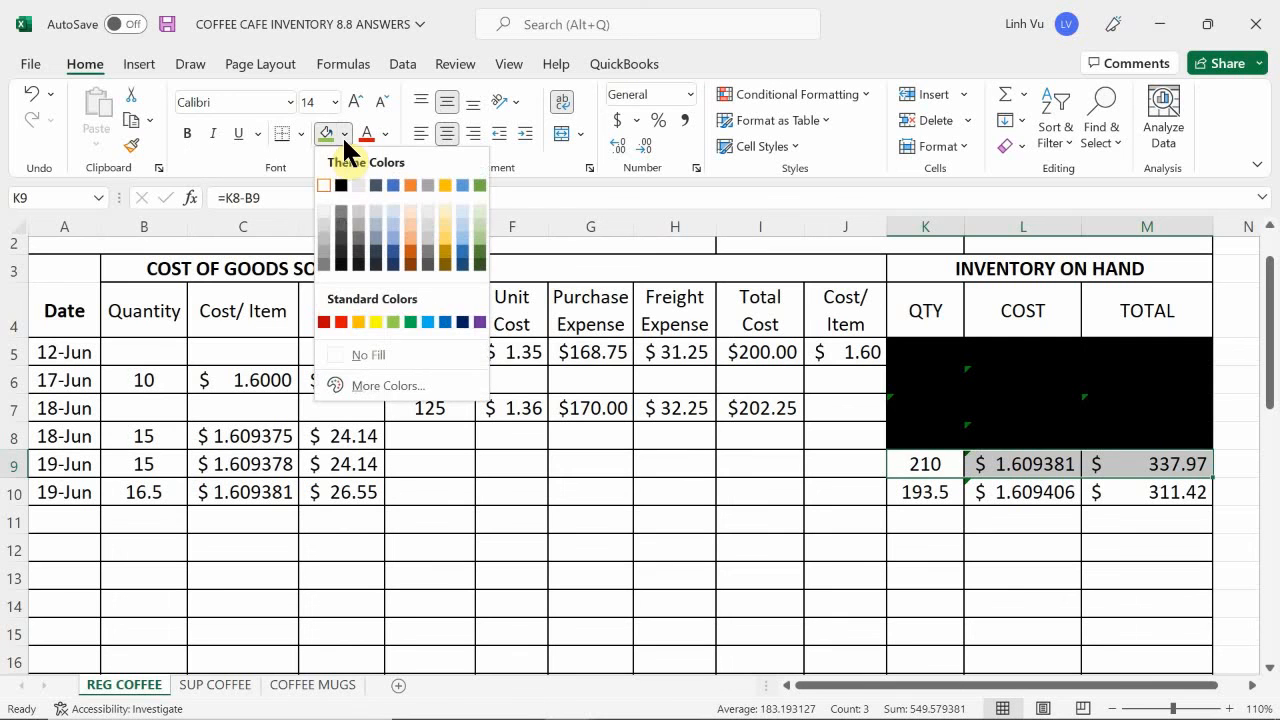
{"action": "left_click", "coordinate": [340, 186]}
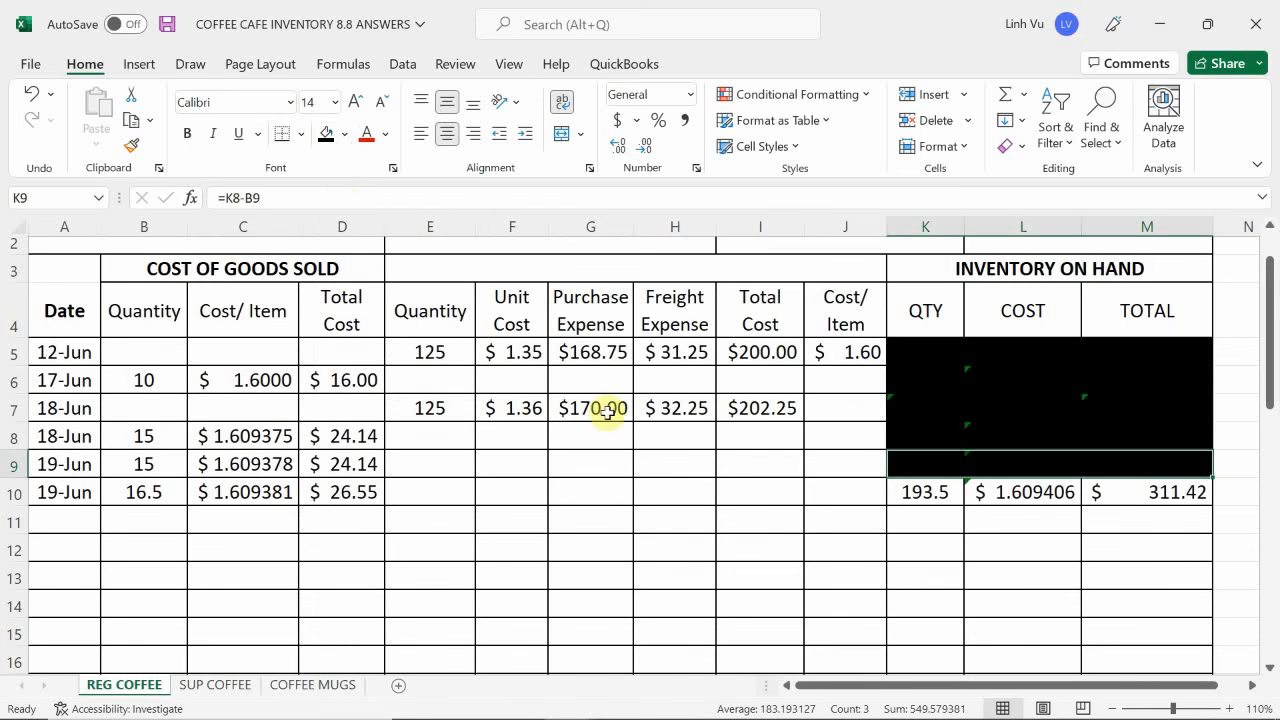
{"action": "left_click", "coordinate": [1011, 551]}
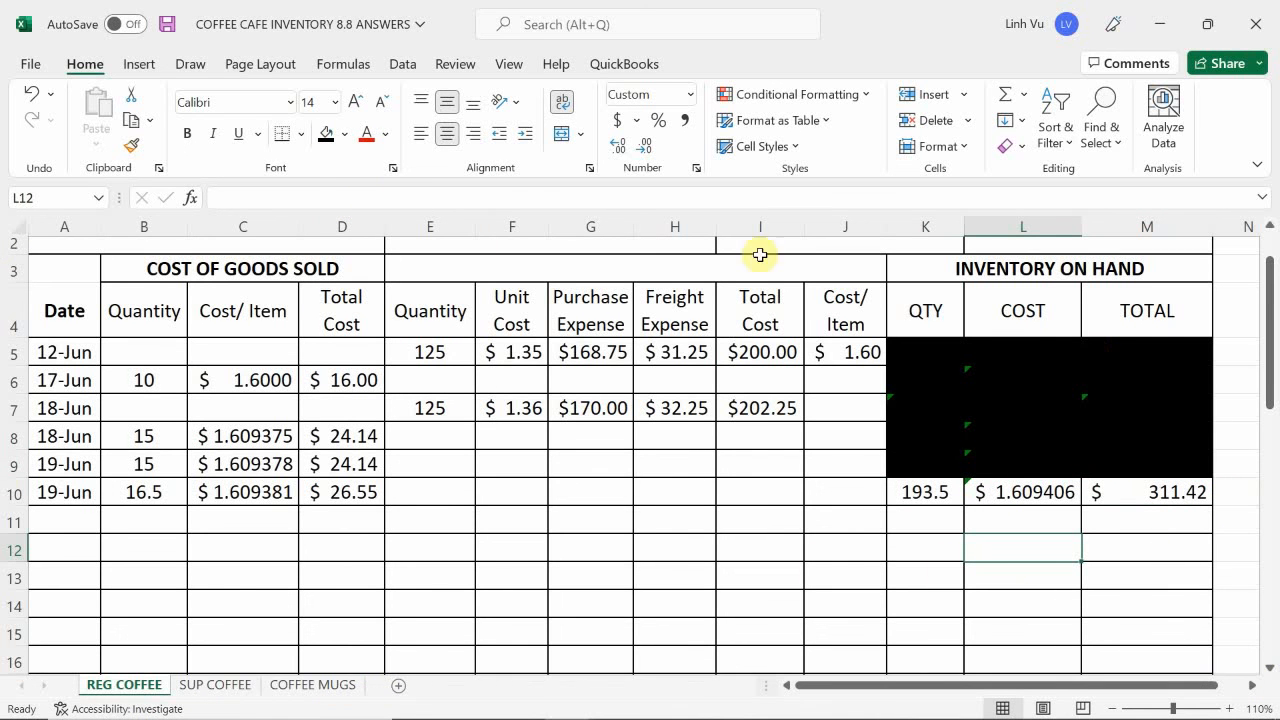
- On the SUP COFFEE sheet, enter the date 6/19 in A10 and the cost of goods sold quantity 16.5 in B10
{"action": "left_click", "coordinate": [237, 688]}
{"action": "left_click", "coordinate": [63, 560]}
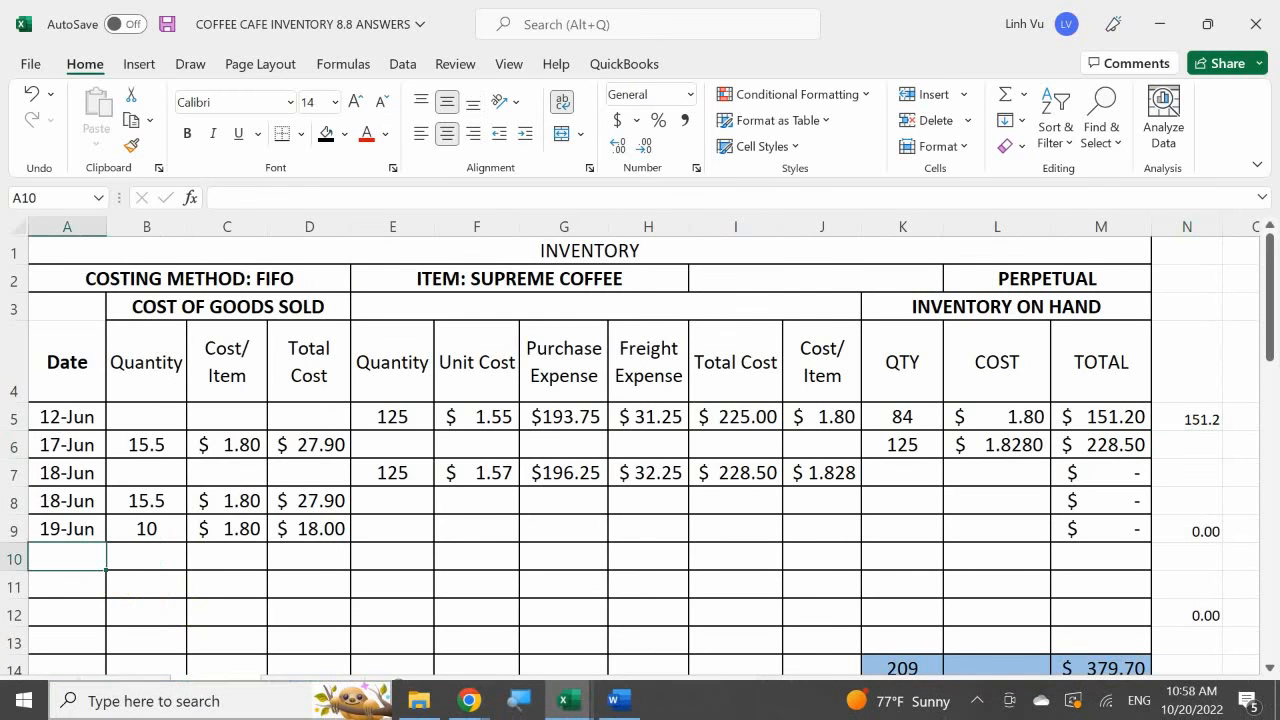
{"action": "type", "text": "6/"}
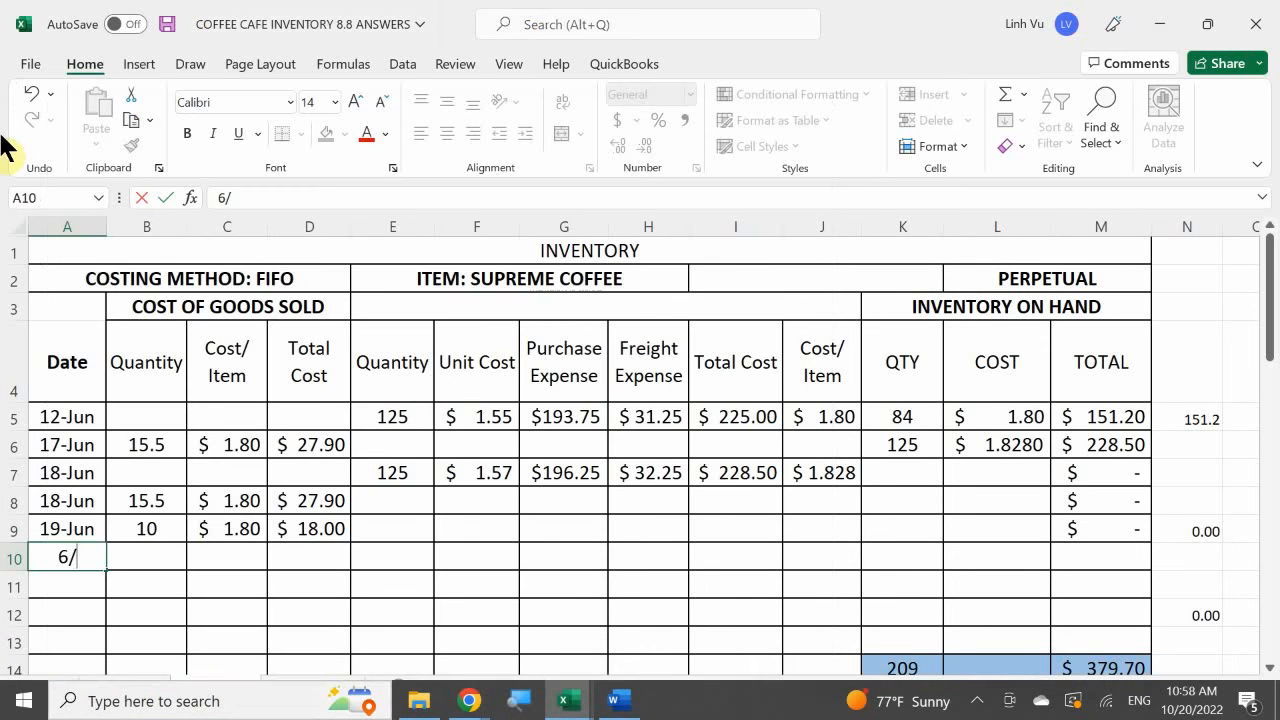
{"action": "type", "text": "19"}
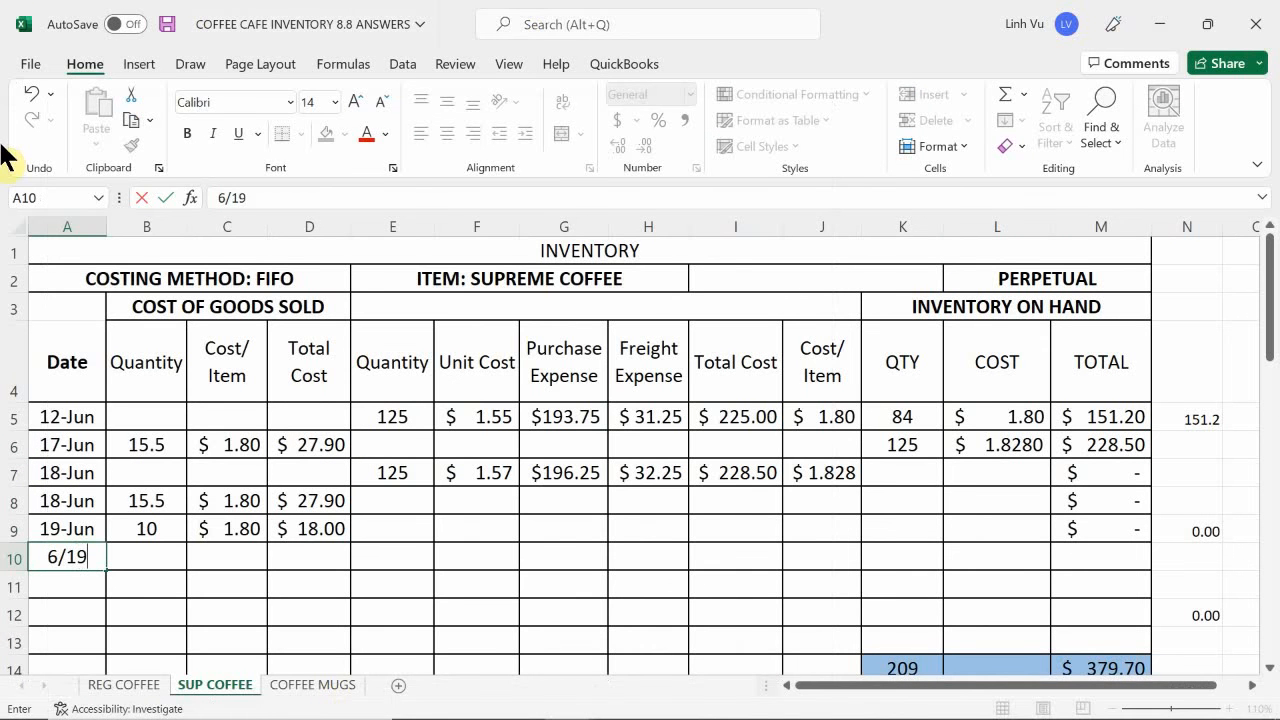
{"action": "key", "text": "Return"}
{"action": "key", "text": "Up"}
{"action": "key", "text": "Right"}
{"action": "type", "text": "16.5"}
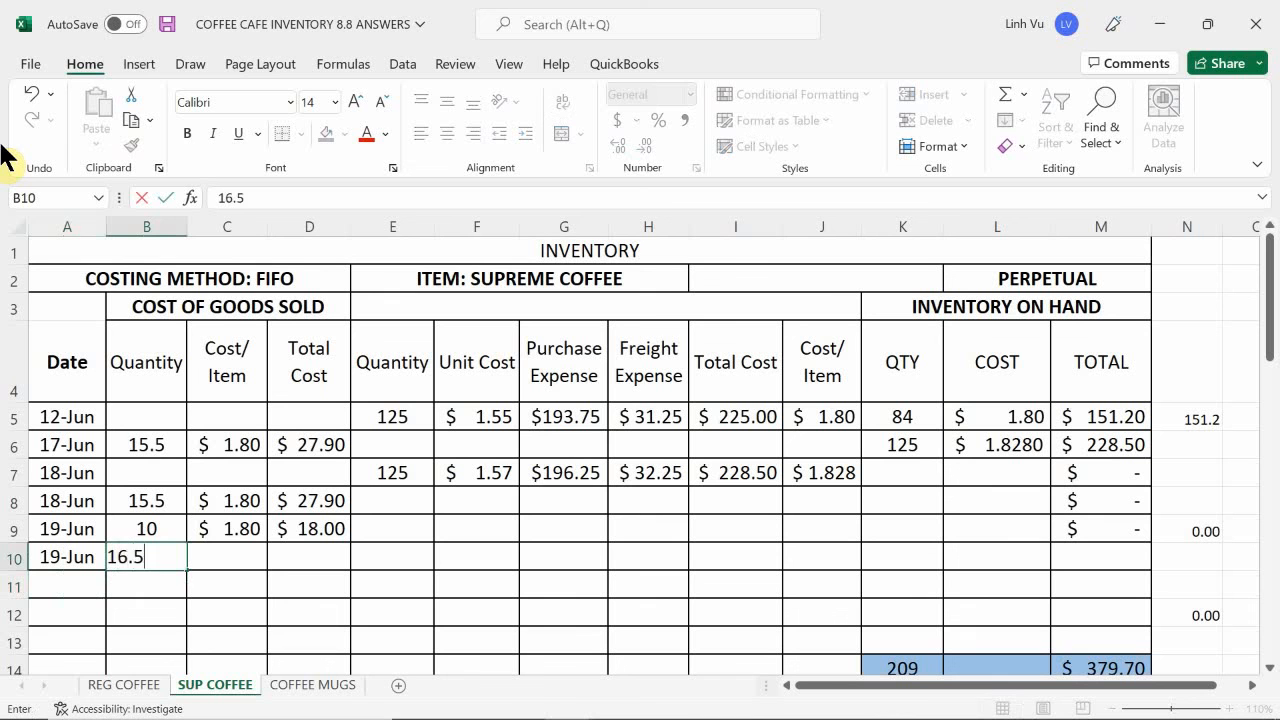
{"action": "key", "text": "Return"}
- Link the supreme coffee cost per item in C10 to L5 and fill the total cost formula from D9 down to D10
{"action": "key", "text": "Up"}
{"action": "key", "text": "Right"}
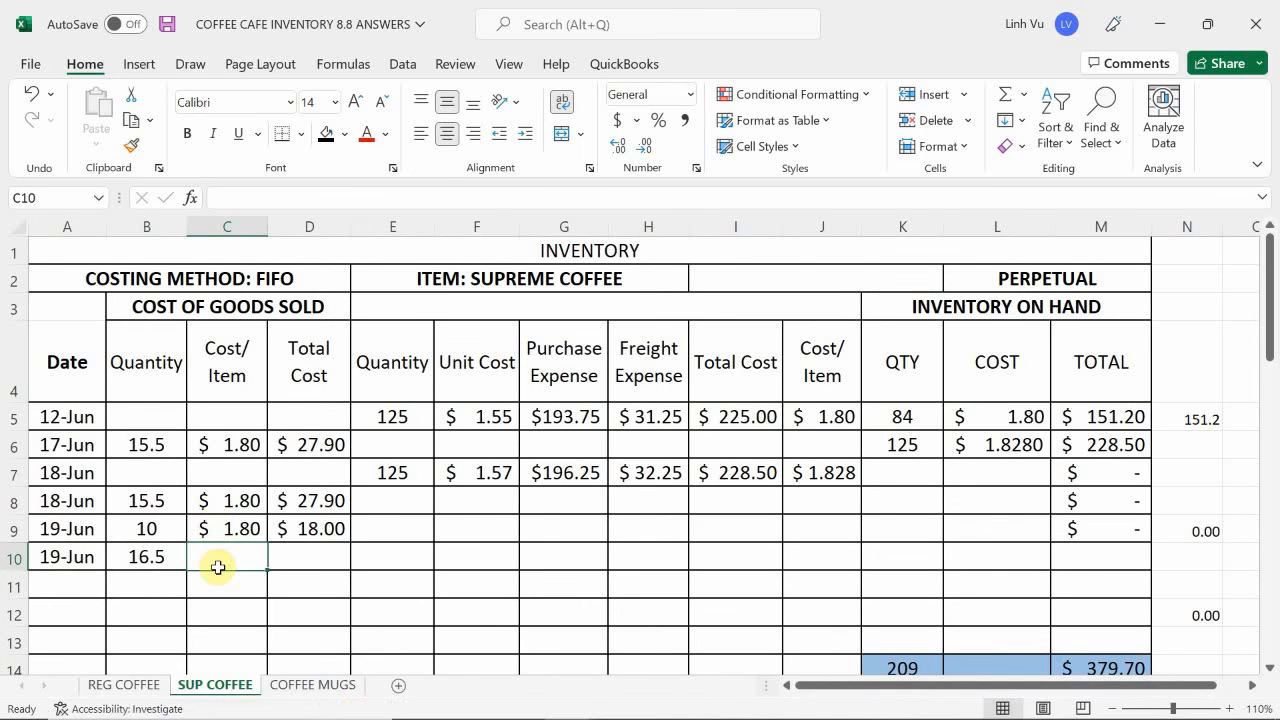
{"action": "type", "text": "="}
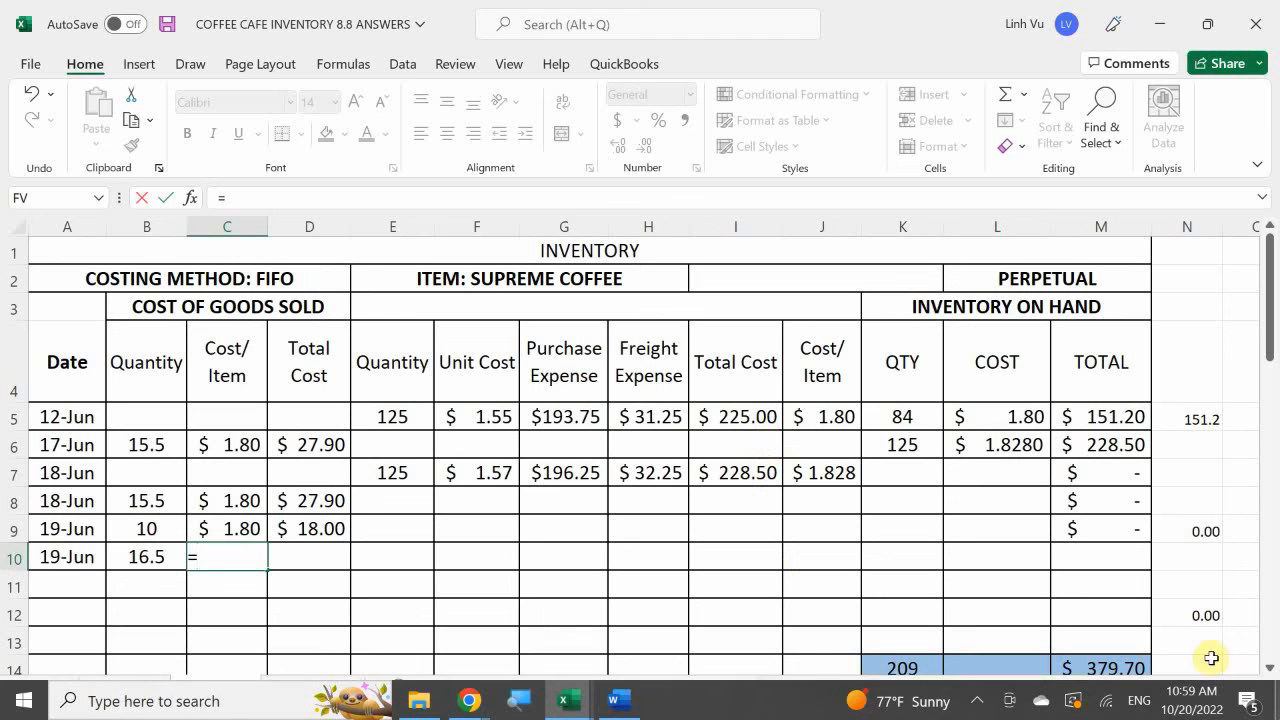
{"action": "left_click", "coordinate": [1022, 417]}
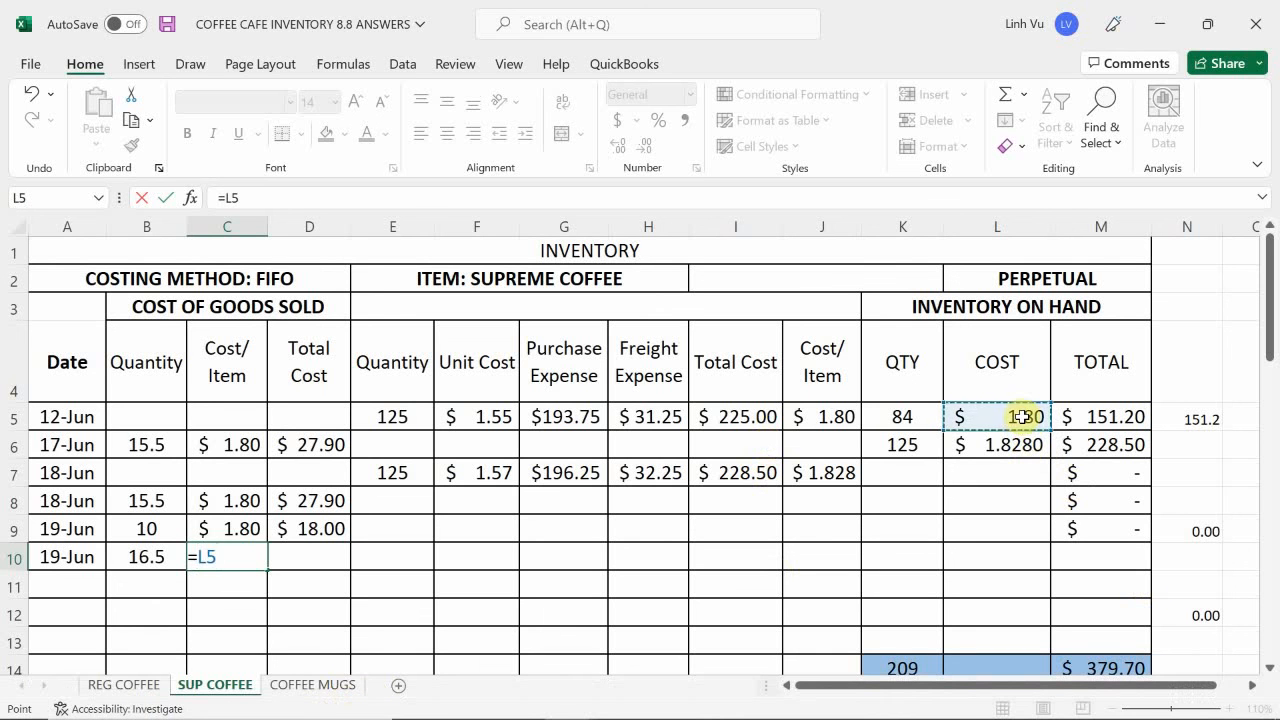
{"action": "key", "text": "Return"}
{"action": "left_click", "coordinate": [316, 536]}
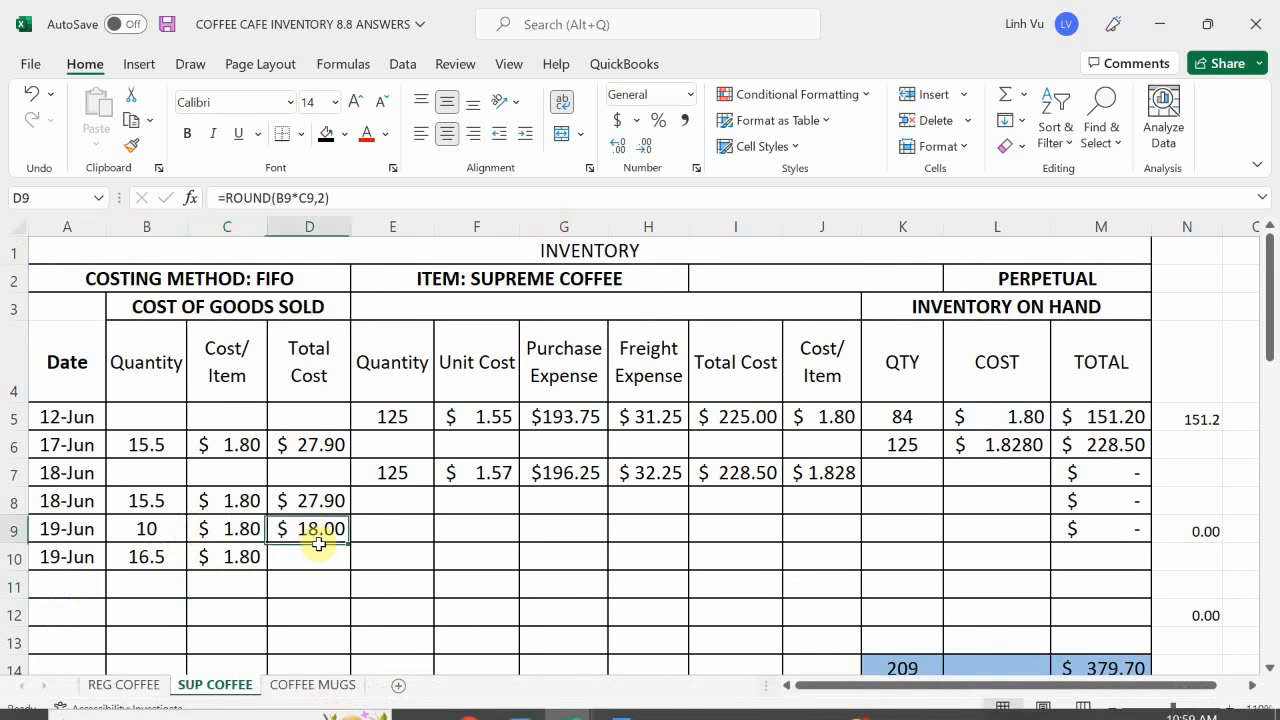
{"action": "left_click_drag", "start_coordinate": [349, 543], "coordinate": [346, 585]}
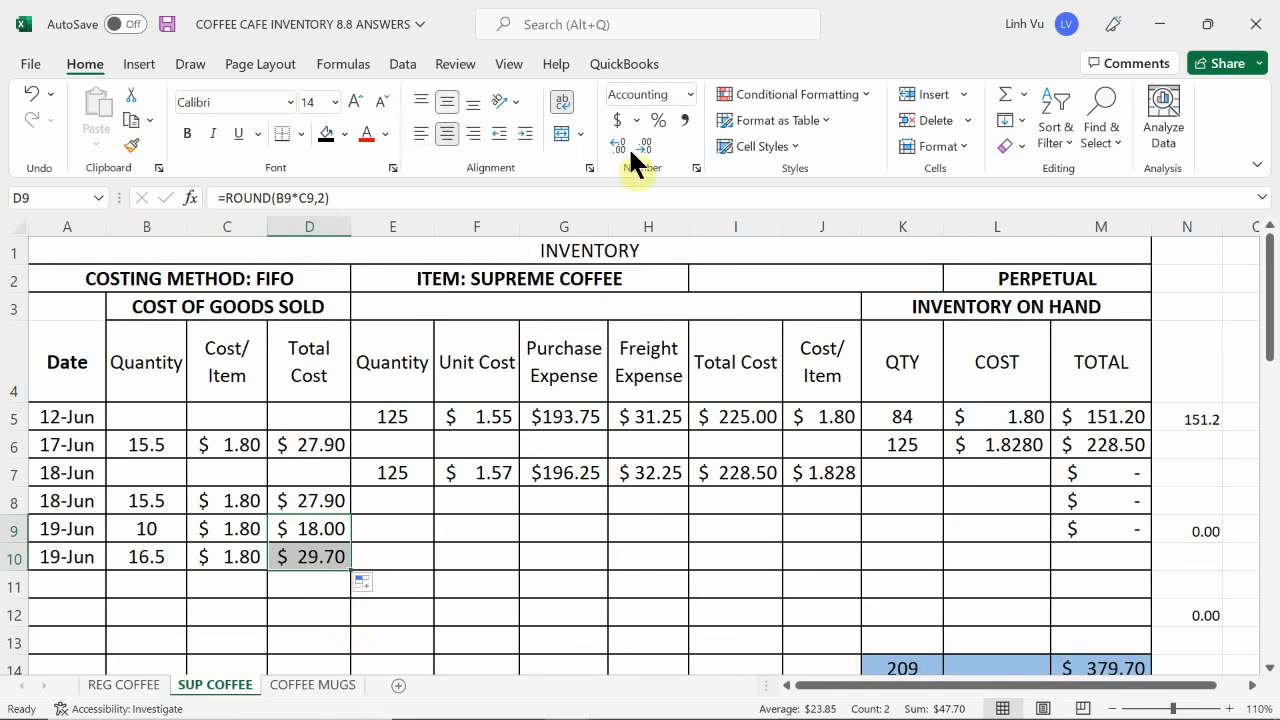
- Reduce the 12 June supreme coffee layer's on-hand quantity by replacing the formula in K5 with =84-B10
{"action": "left_click", "coordinate": [902, 414]}
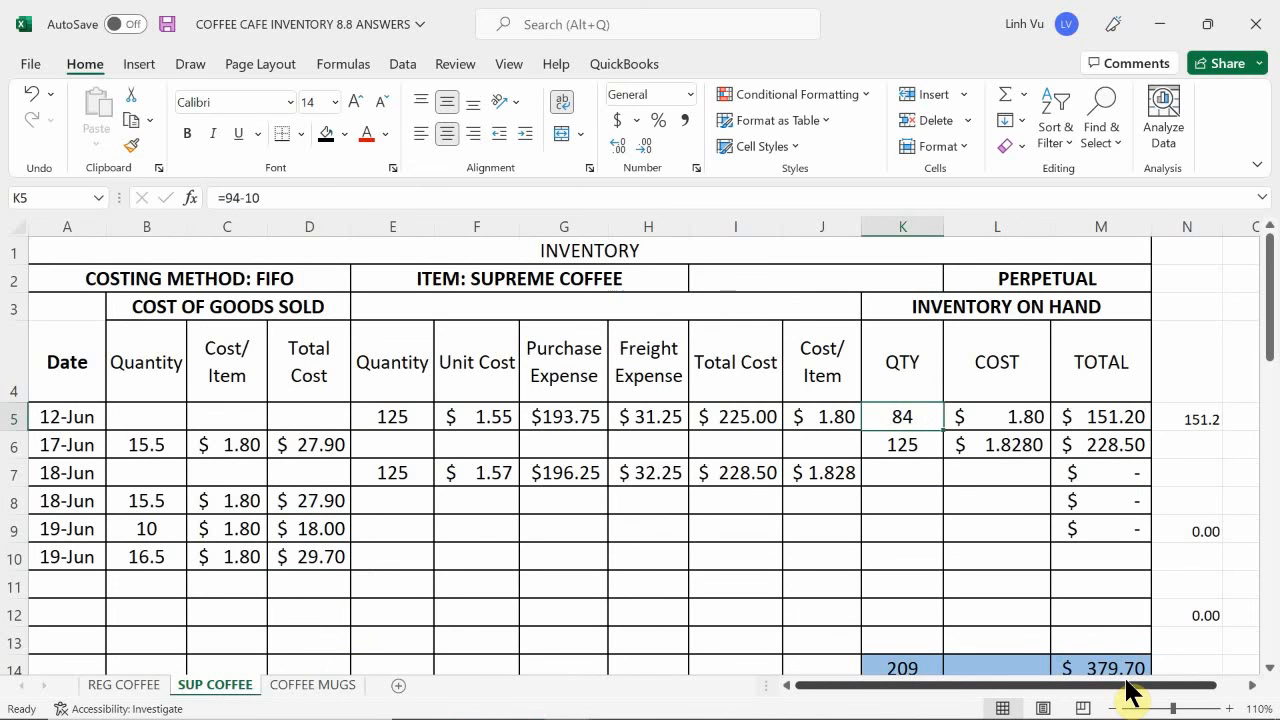
{"action": "type", "text": "=84-15"}
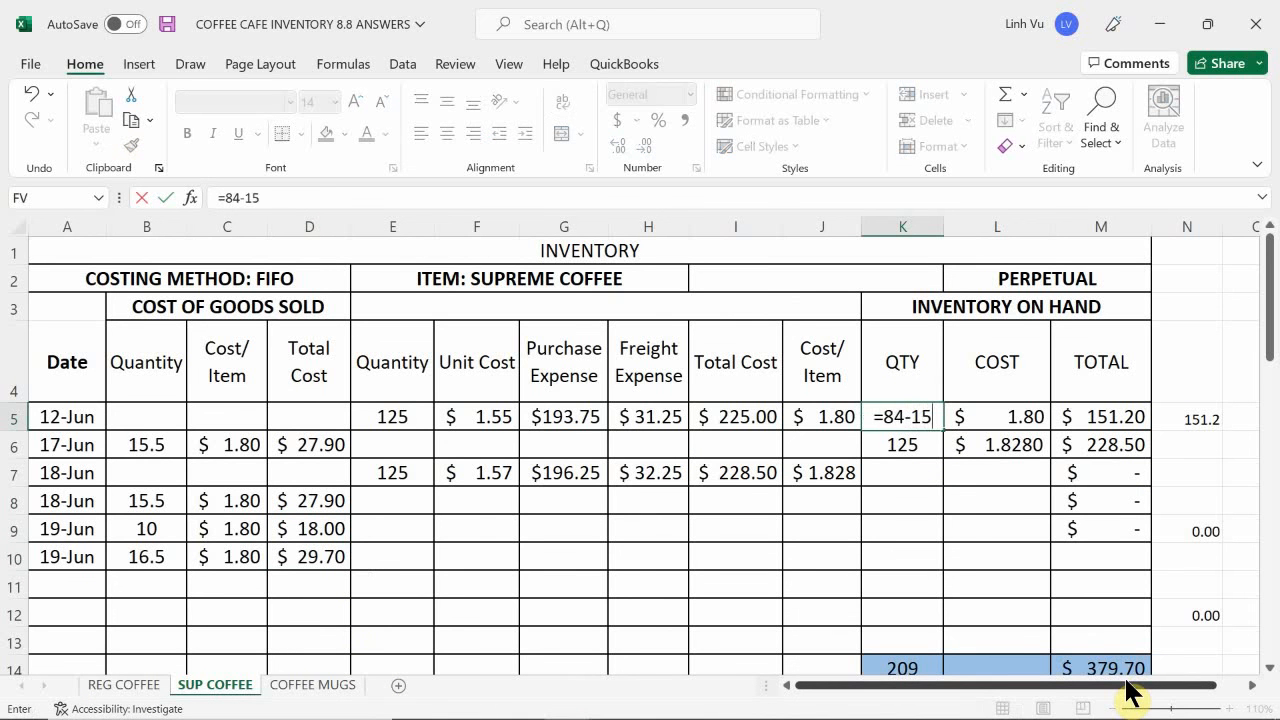
{"action": "key", "text": "BackSpace"}
{"action": "type", "text": "6.5"}
{"action": "key", "text": "BackSpace"}
{"action": "key", "text": "BackSpace"}
{"action": "key", "text": "BackSpace"}
{"action": "key", "text": "BackSpace"}
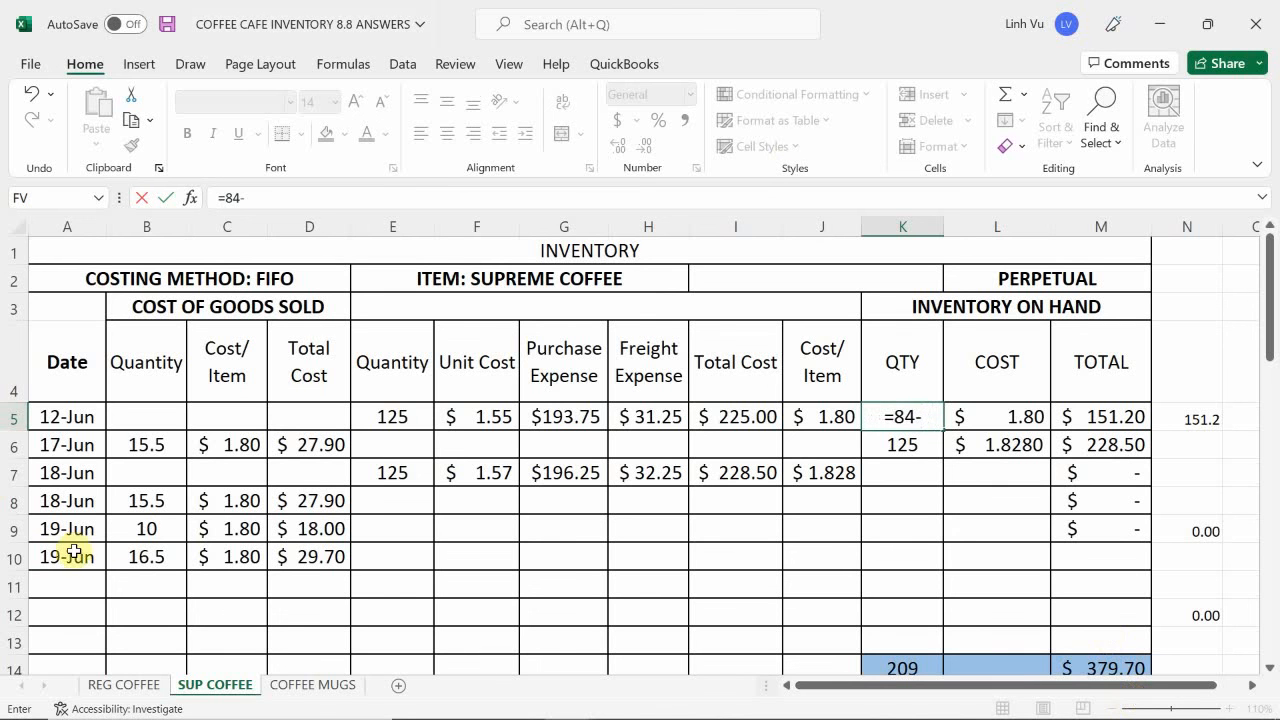
{"action": "left_click", "coordinate": [155, 558]}
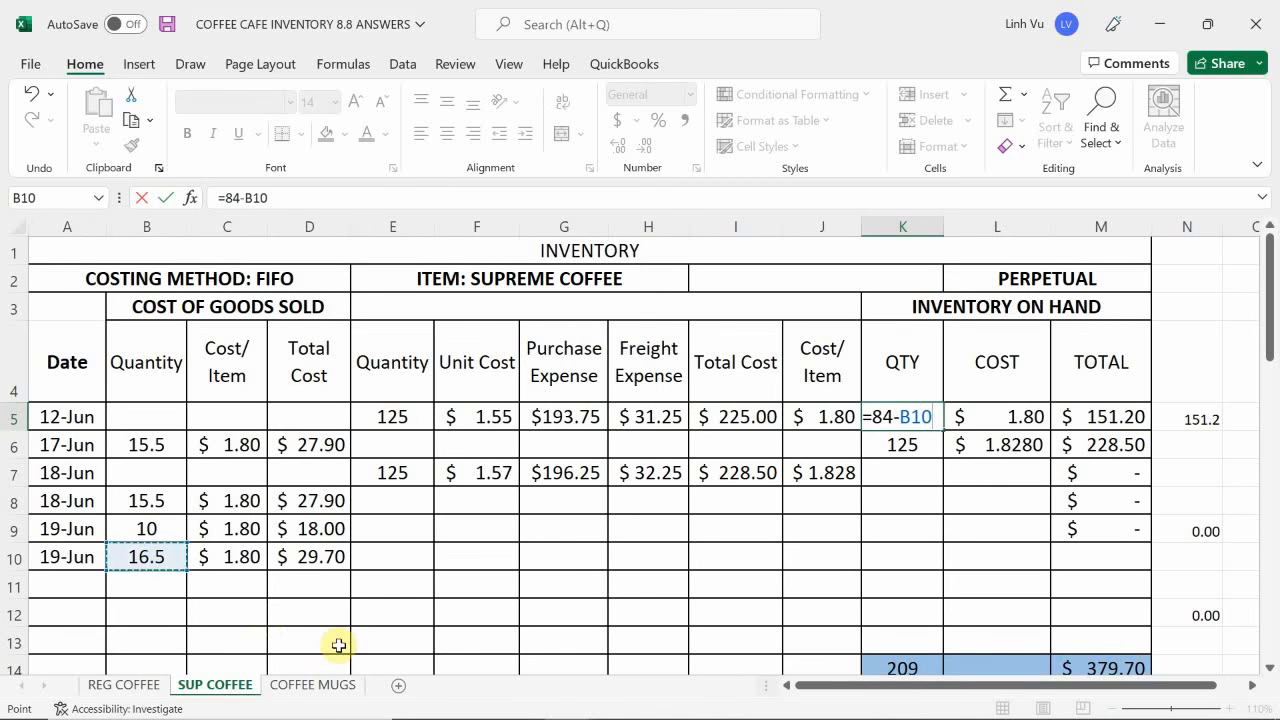
{"action": "key", "text": "Return"}
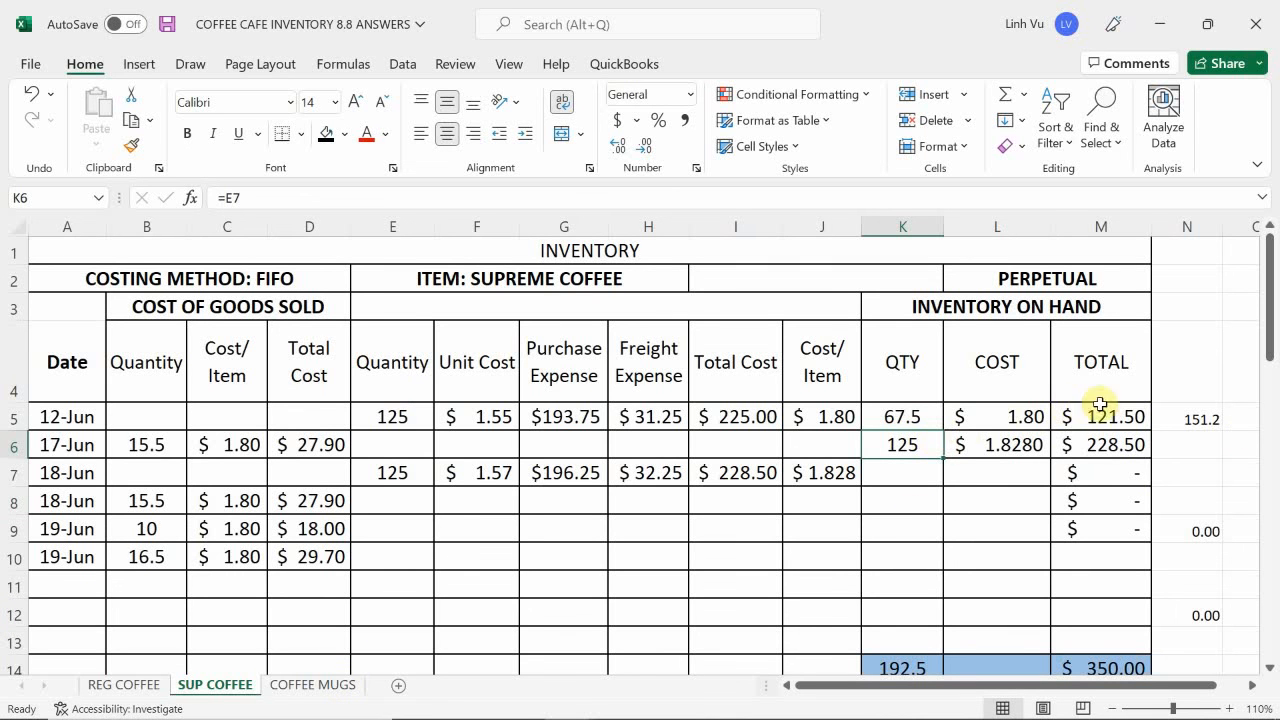
- Update the supreme coffee check calculation in N5 to =151.20-29.70
{"action": "left_click", "coordinate": [1190, 419]}
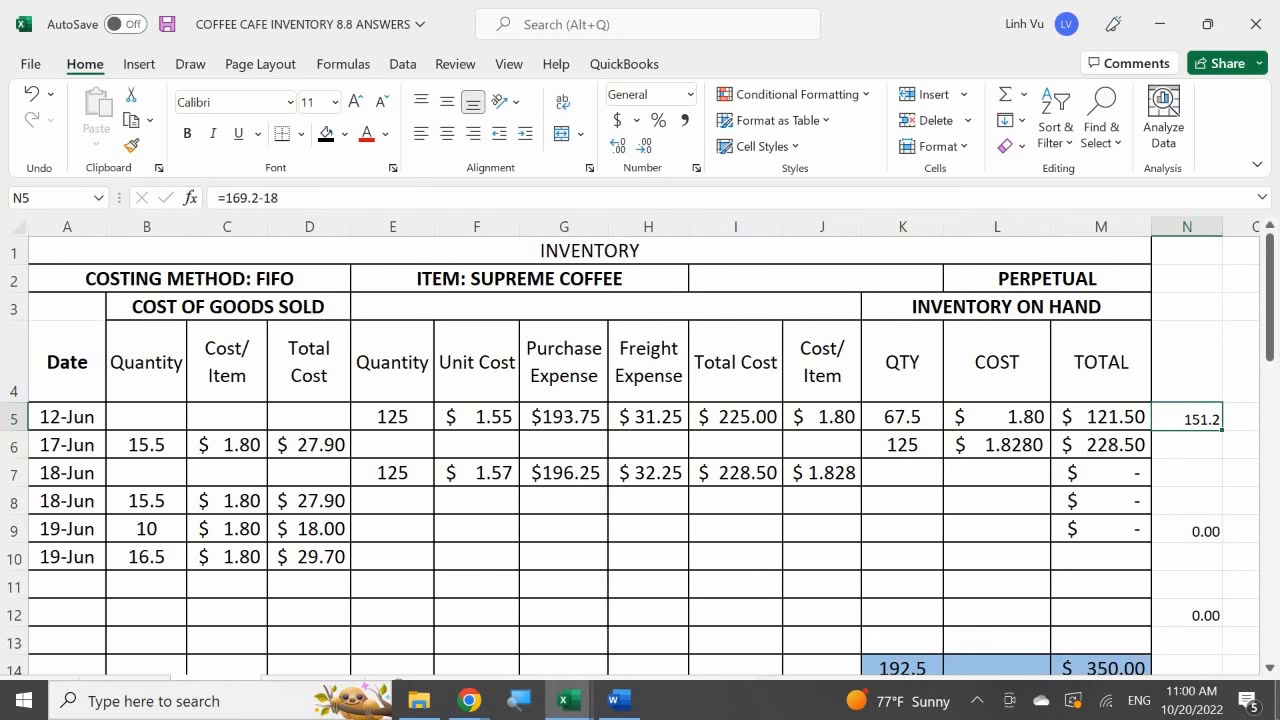
{"action": "type", "text": "=151.20"}
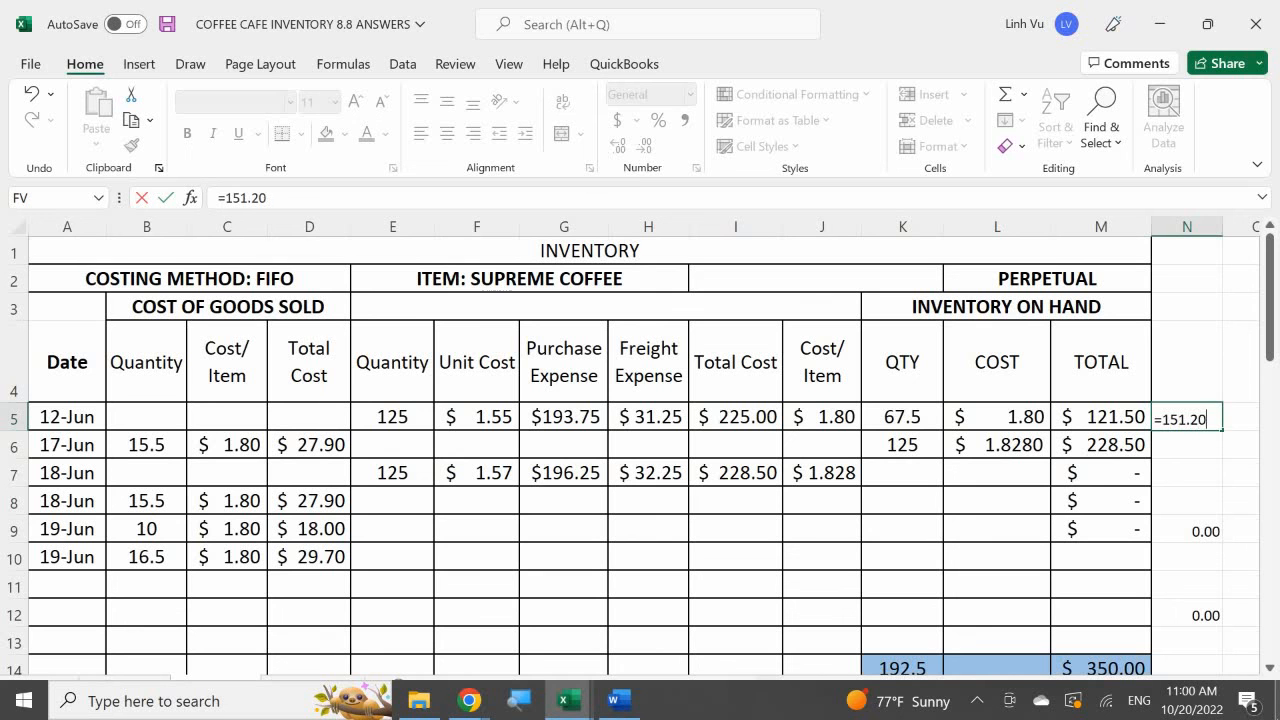
{"action": "type", "text": "-29.70"}
{"action": "key", "text": "Return"}
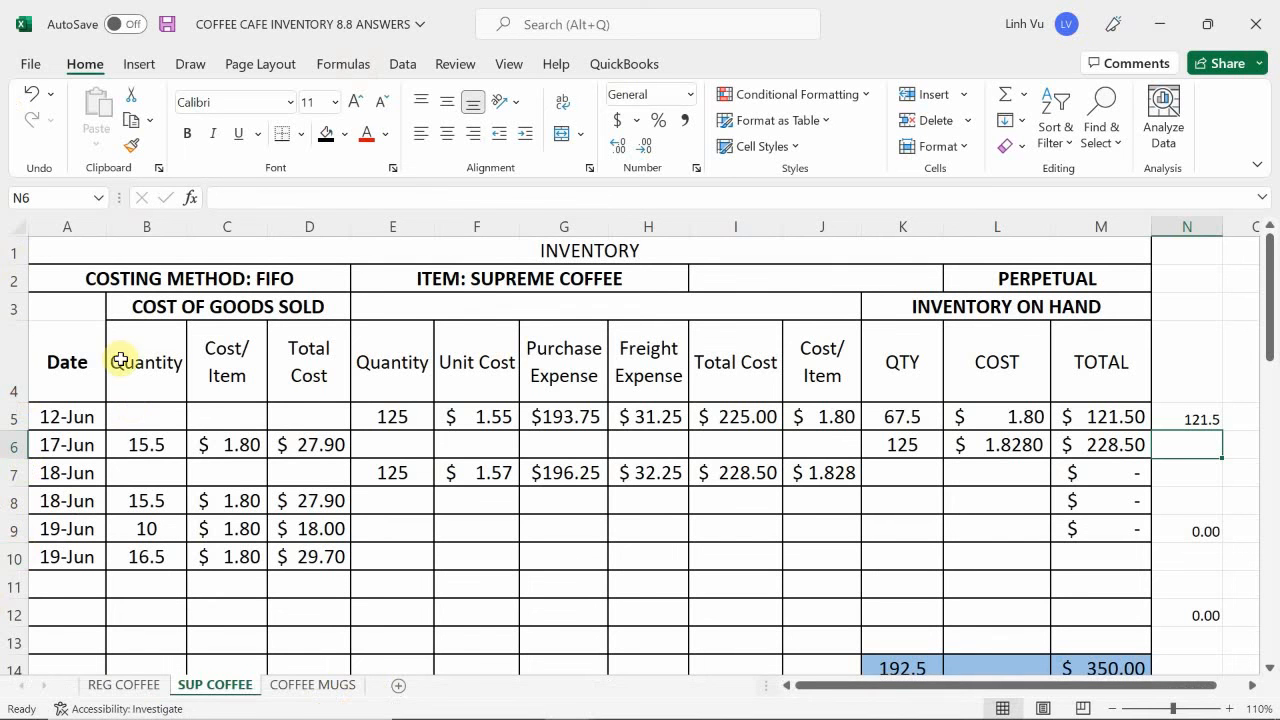
- On the REG COFFEE sheet, clear the black fill from K9 and check the on-hand quantity formula in K10
{"action": "left_click", "coordinate": [124, 687]}
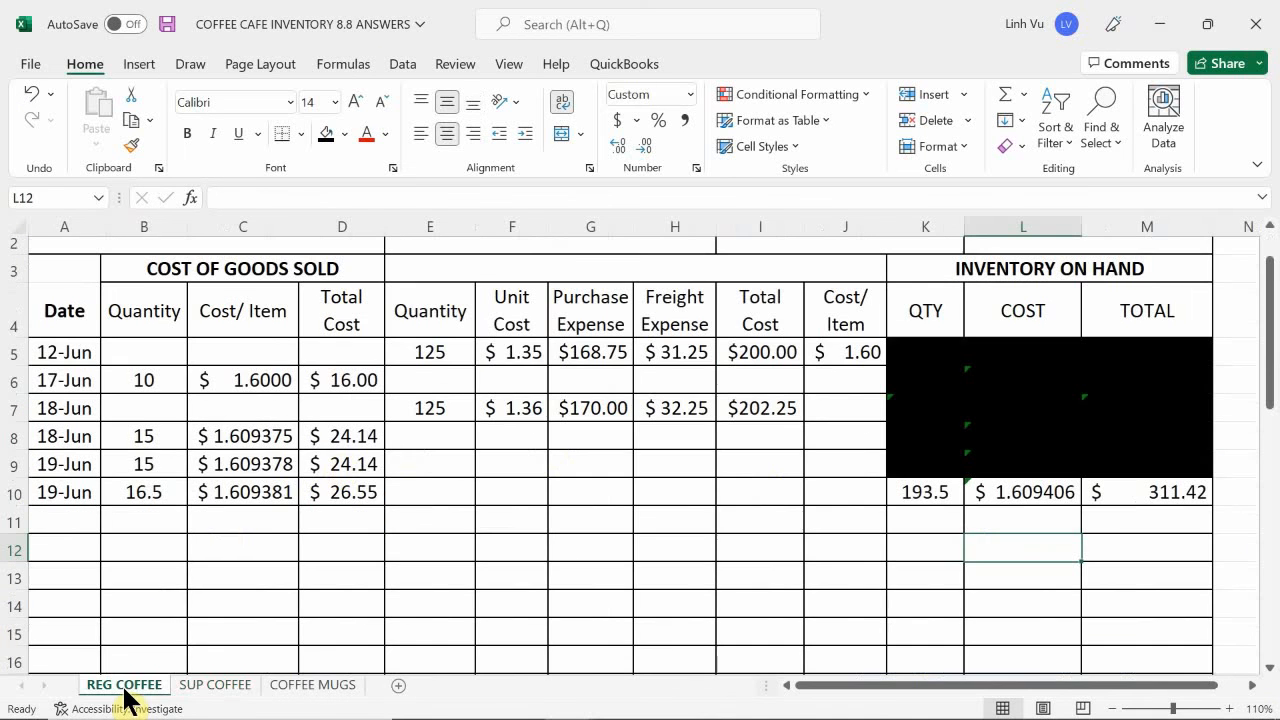
{"action": "left_click", "coordinate": [927, 492]}
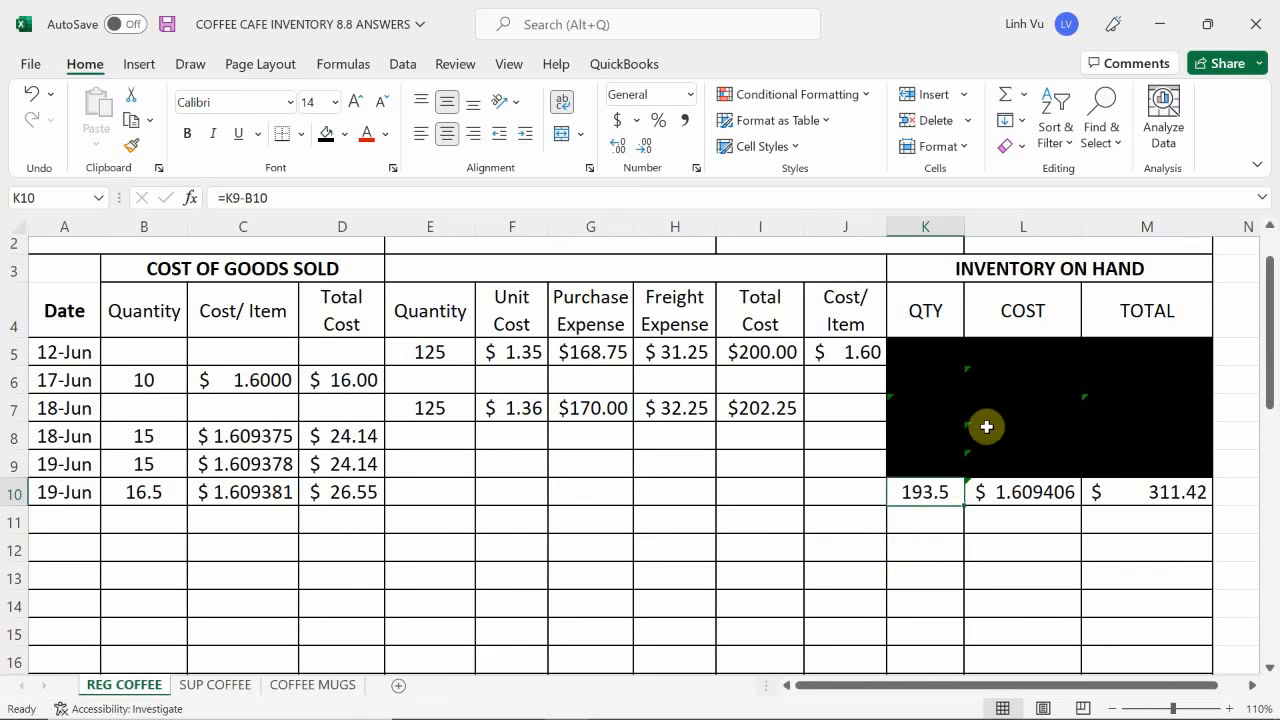
{"action": "left_click", "coordinate": [913, 463]}
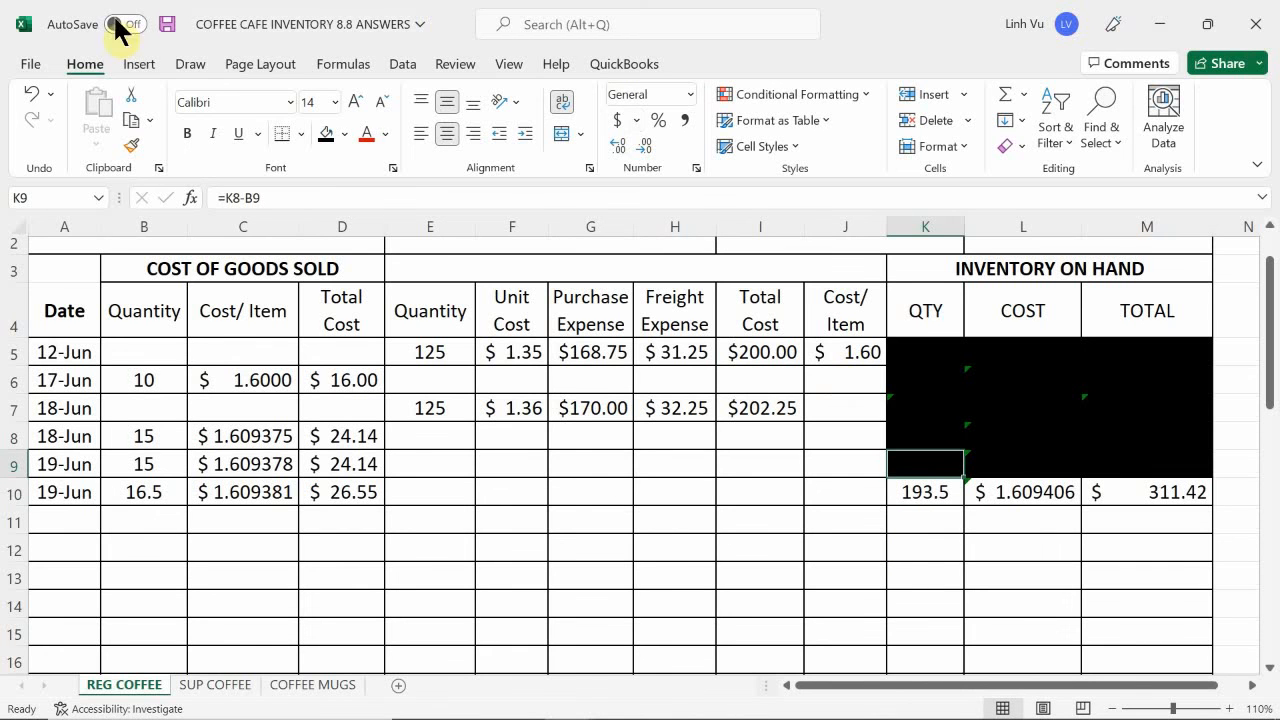
{"action": "left_click", "coordinate": [344, 134]}
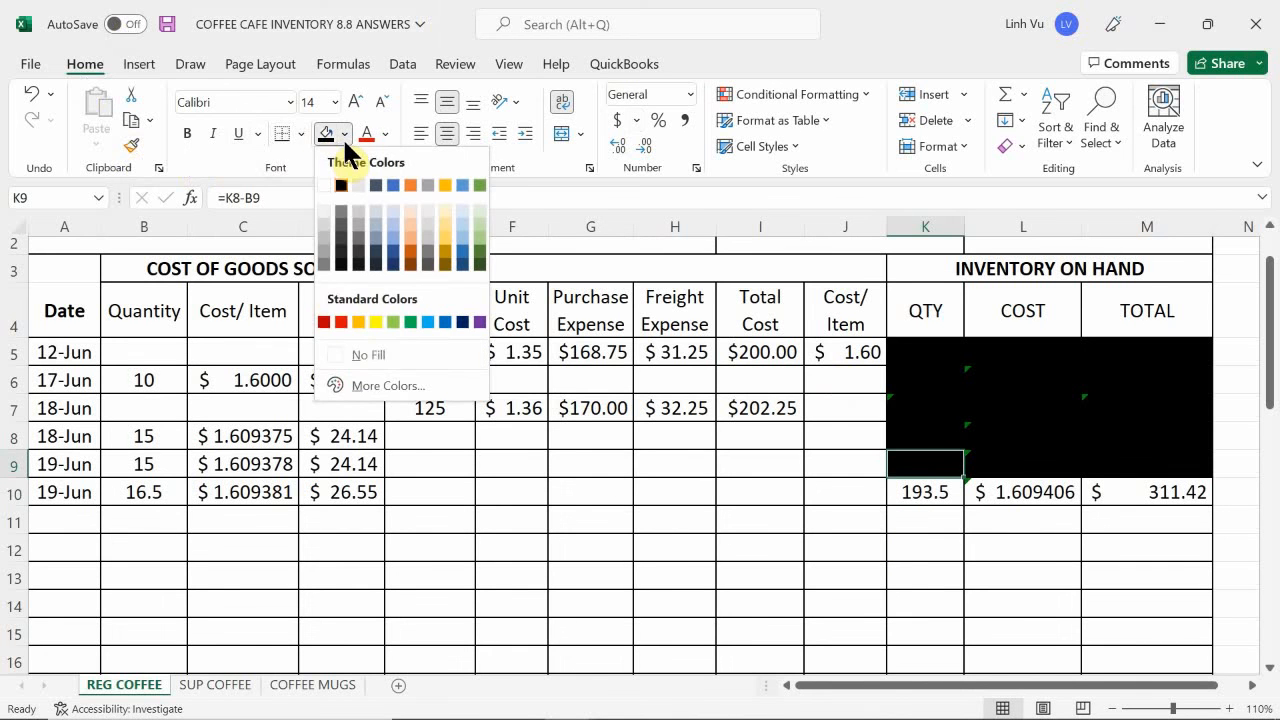
{"action": "left_click", "coordinate": [371, 355]}
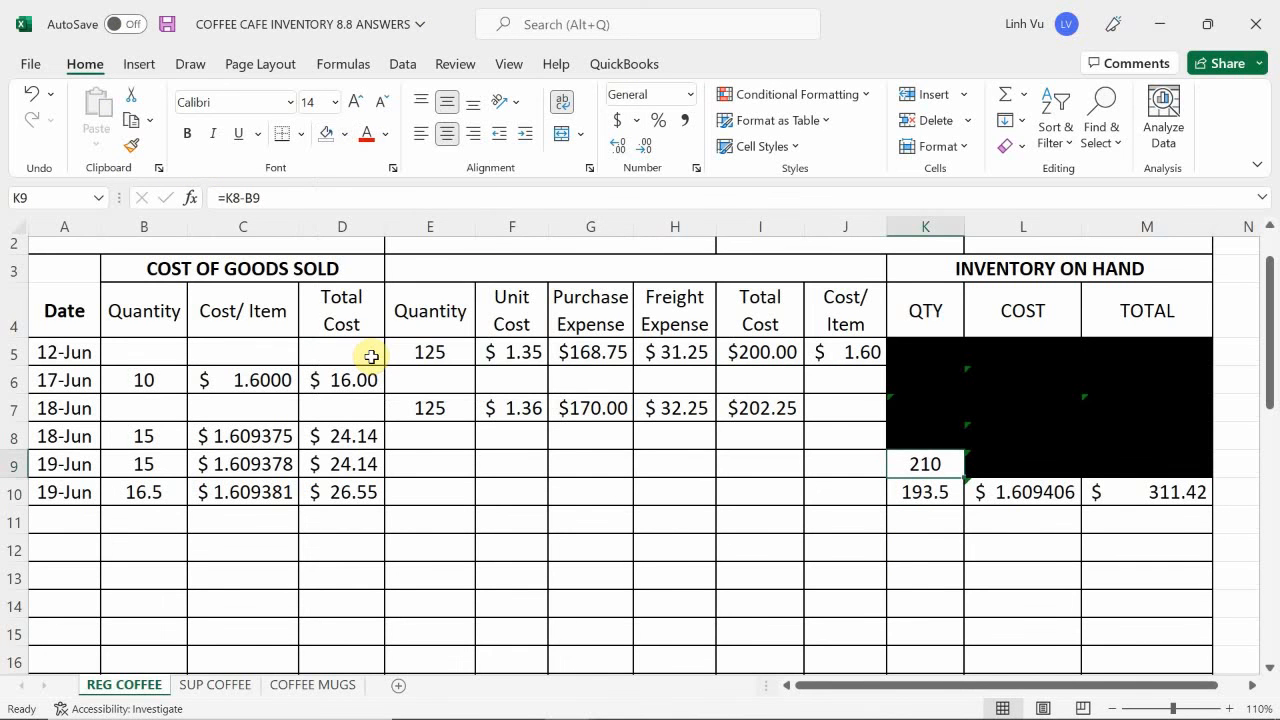
{"action": "double_click", "coordinate": [920, 491]}
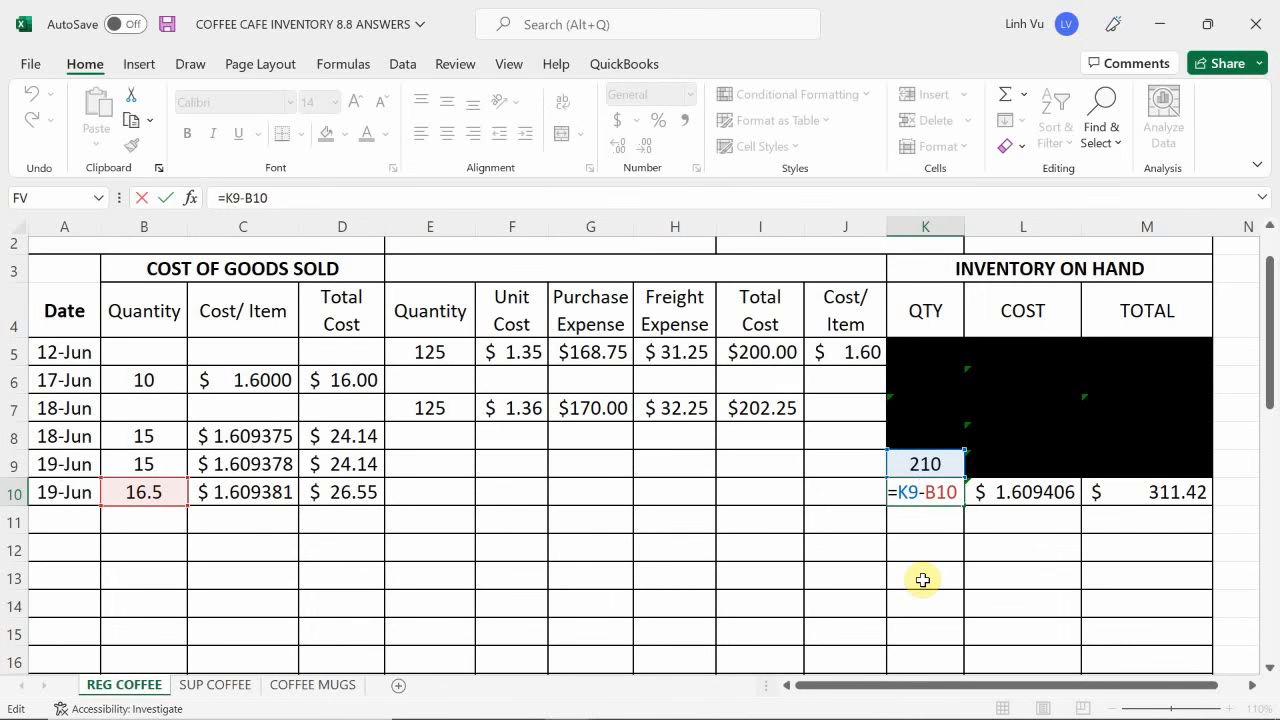
{"action": "type", "text": "."}
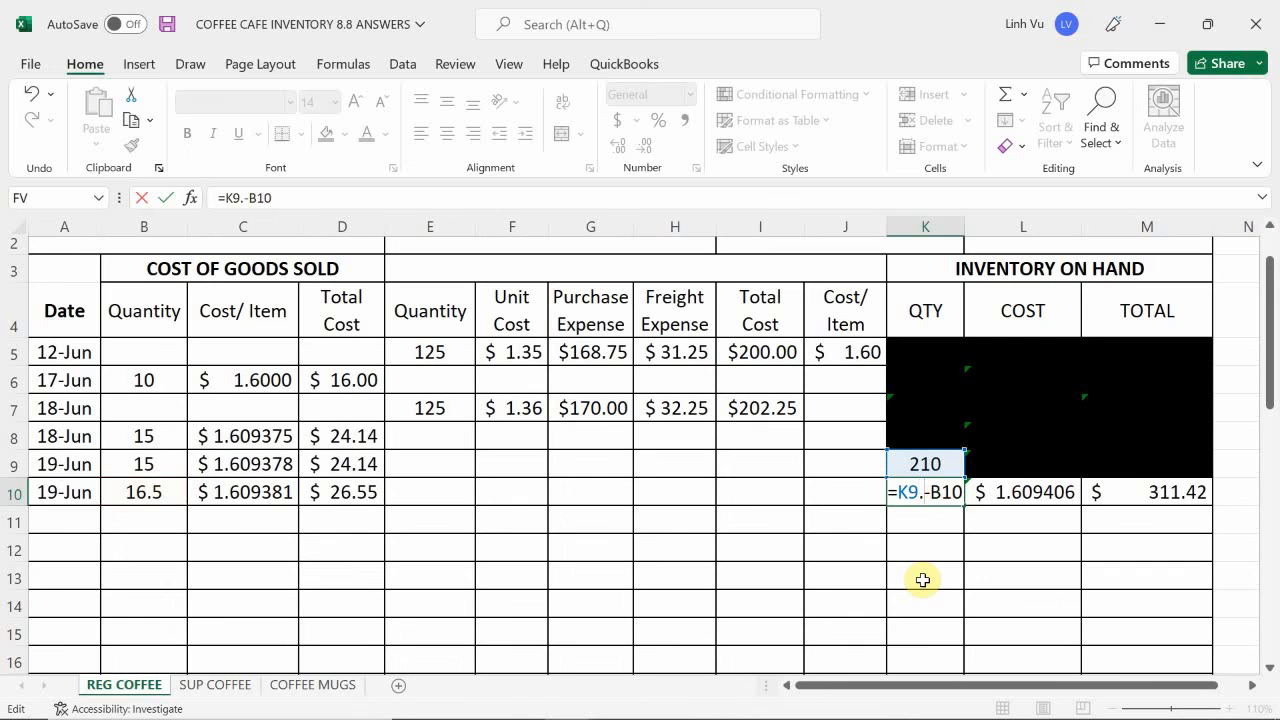
{"action": "key", "text": "BackSpace"}
{"action": "key", "text": "Return"}
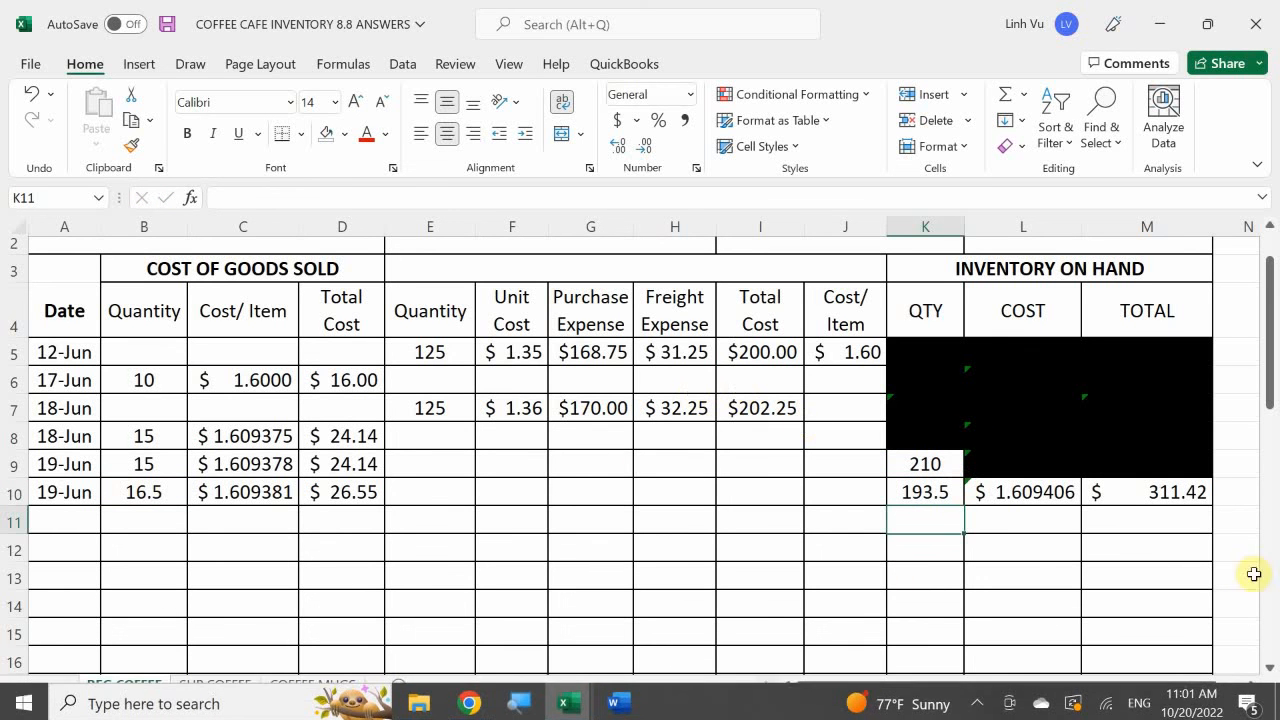
- Reapply the black cell fill to the superseded on-hand quantity in K9
{"action": "left_click", "coordinate": [927, 465]}
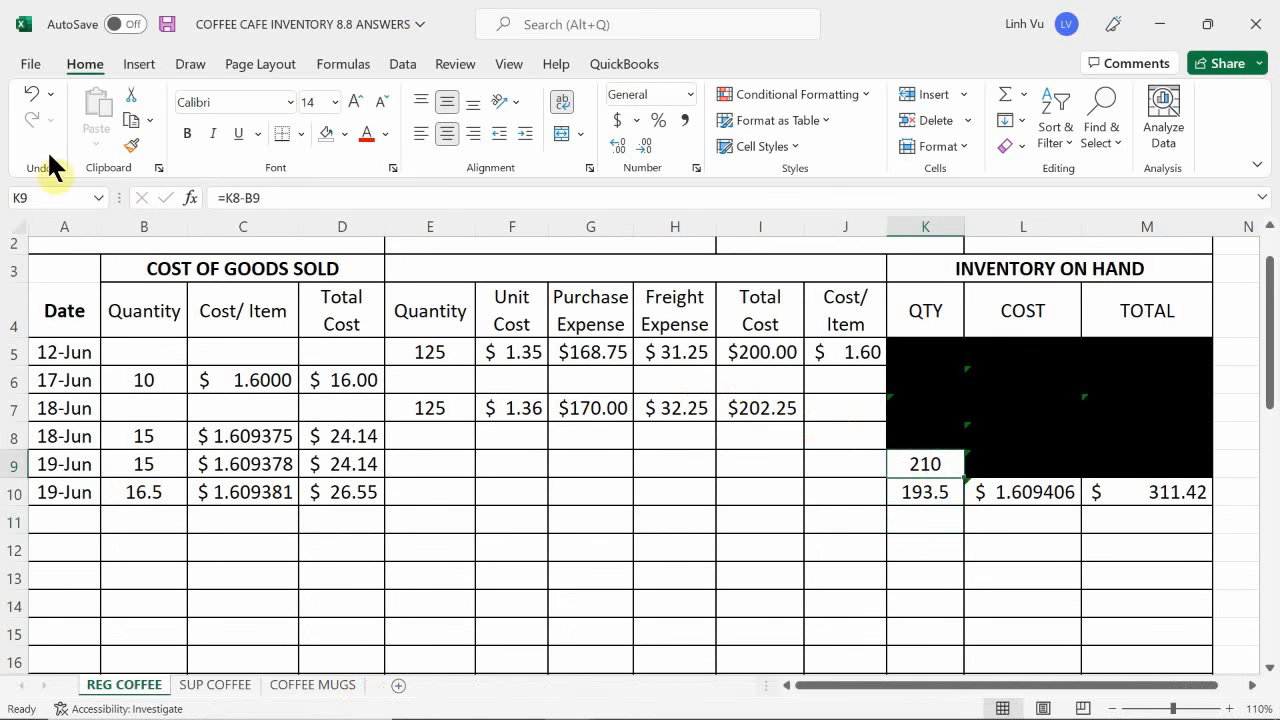
{"action": "left_click", "coordinate": [344, 133]}
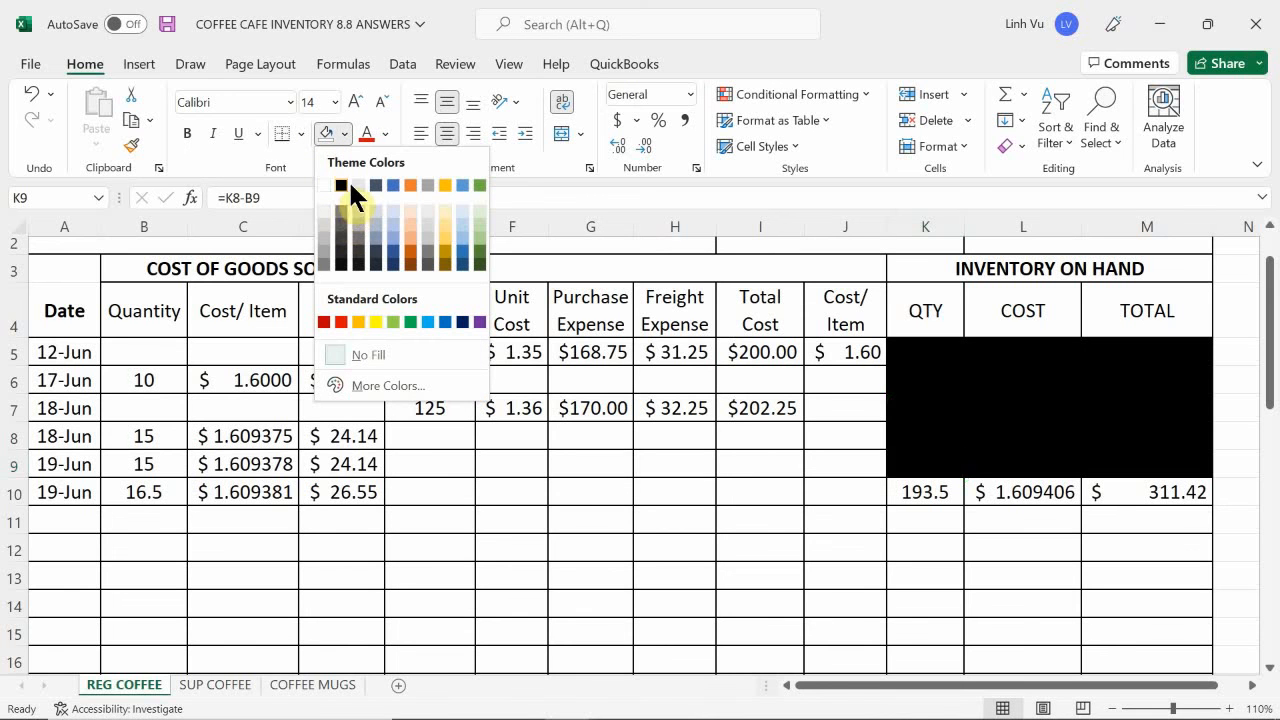
{"action": "left_click", "coordinate": [349, 187]}
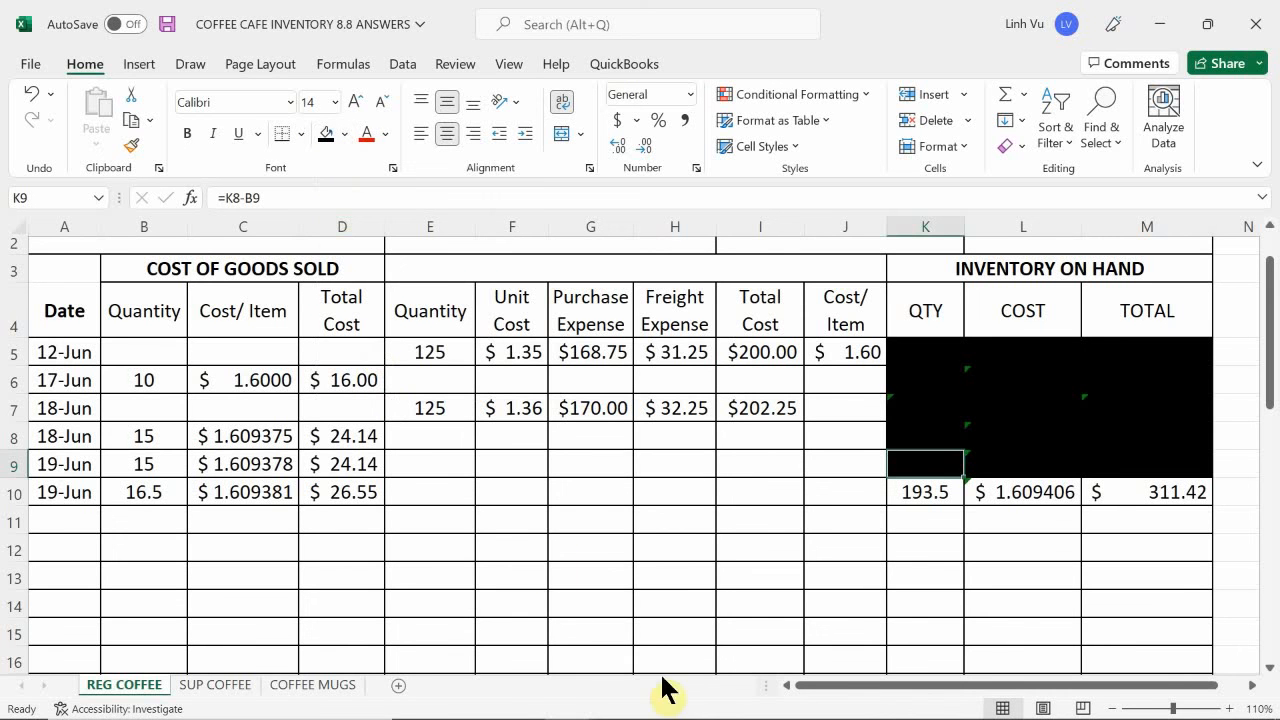
- Switch to the general journal workbook and enter the 19 June COGS - Regular Coffee debit of 26.55 in D313
{"action": "mouse_move", "coordinate": [703, 716]}
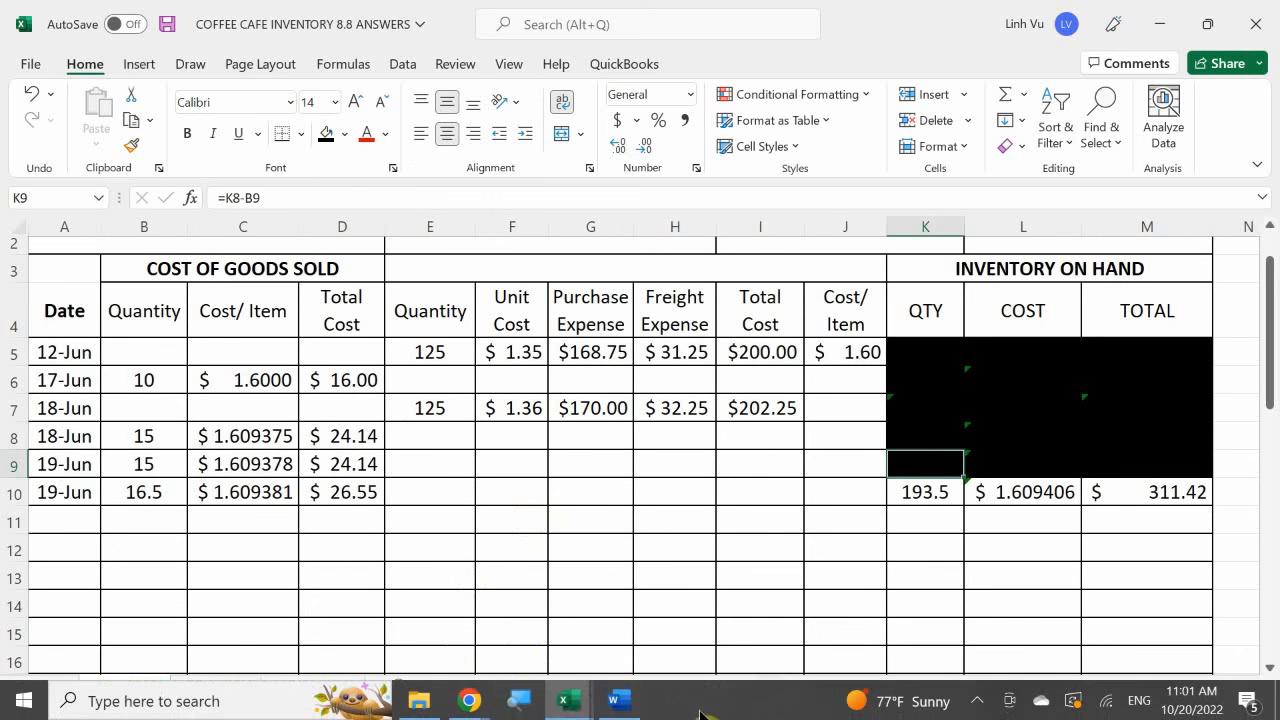
{"action": "mouse_move", "coordinate": [569, 706]}
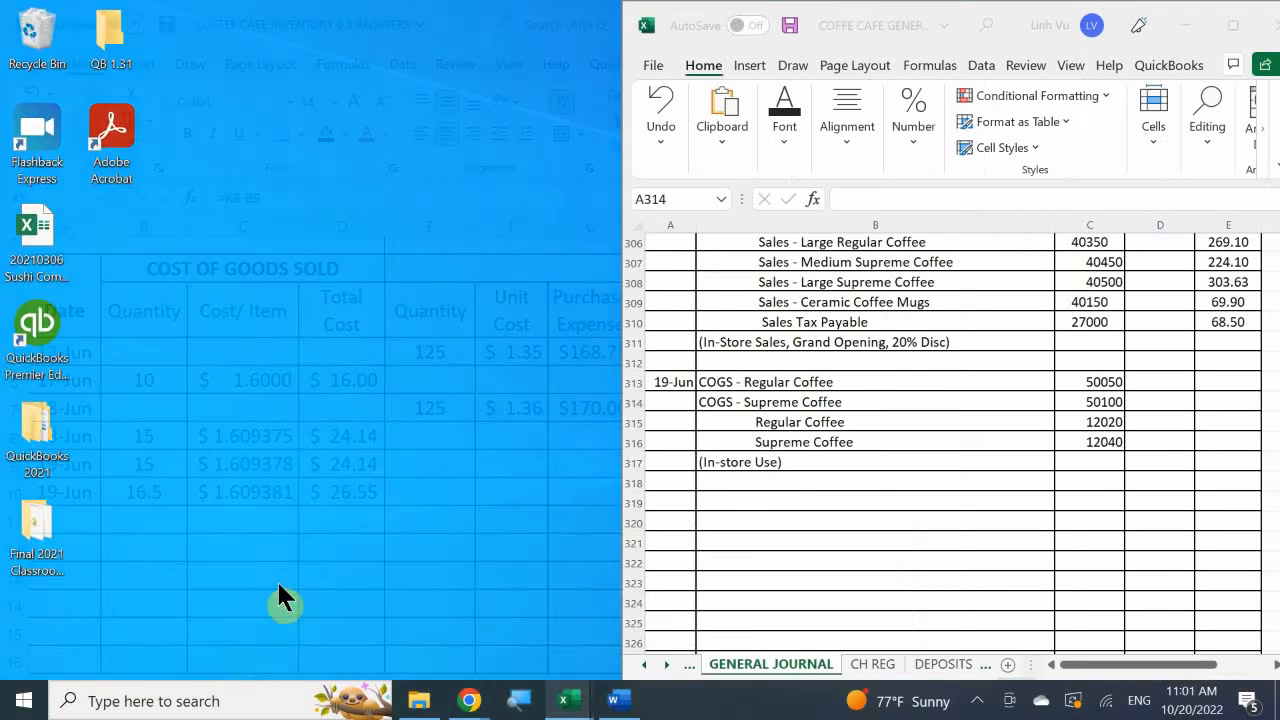
{"action": "left_click", "coordinate": [276, 579]}
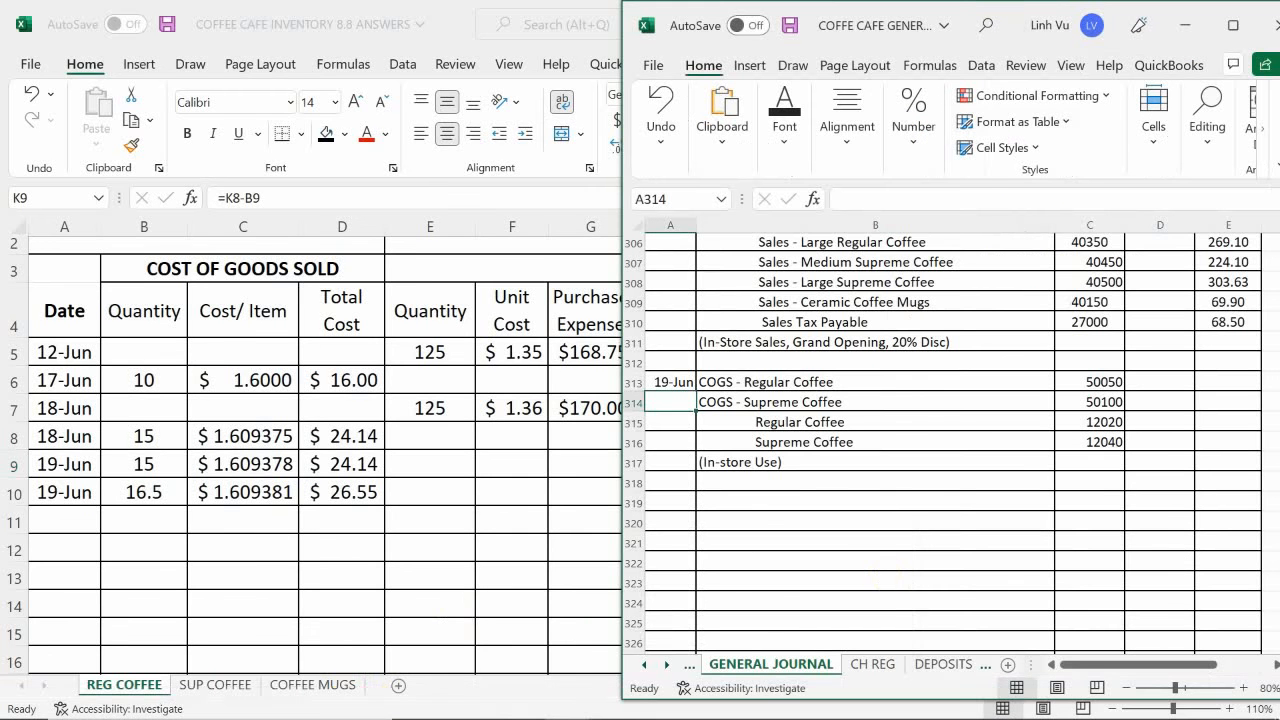
{"action": "left_click", "coordinate": [1150, 385]}
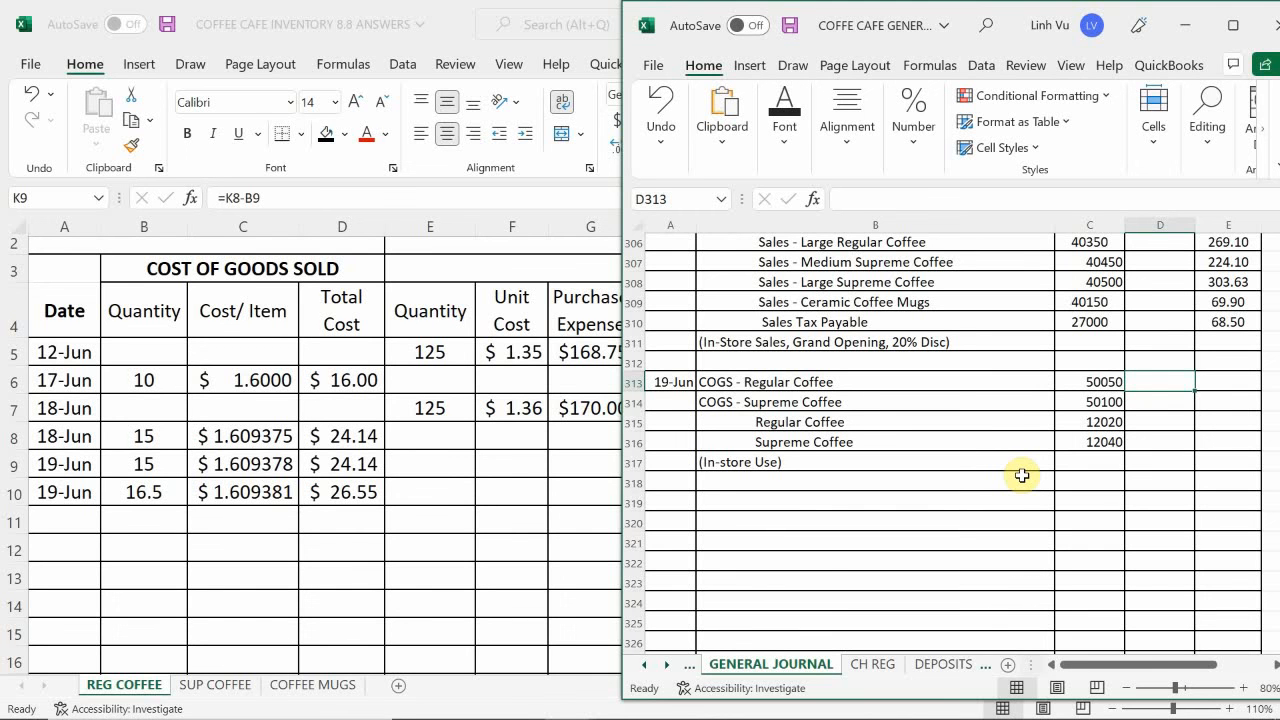
{"action": "type", "text": "26.55"}
{"action": "key", "text": "Return"}
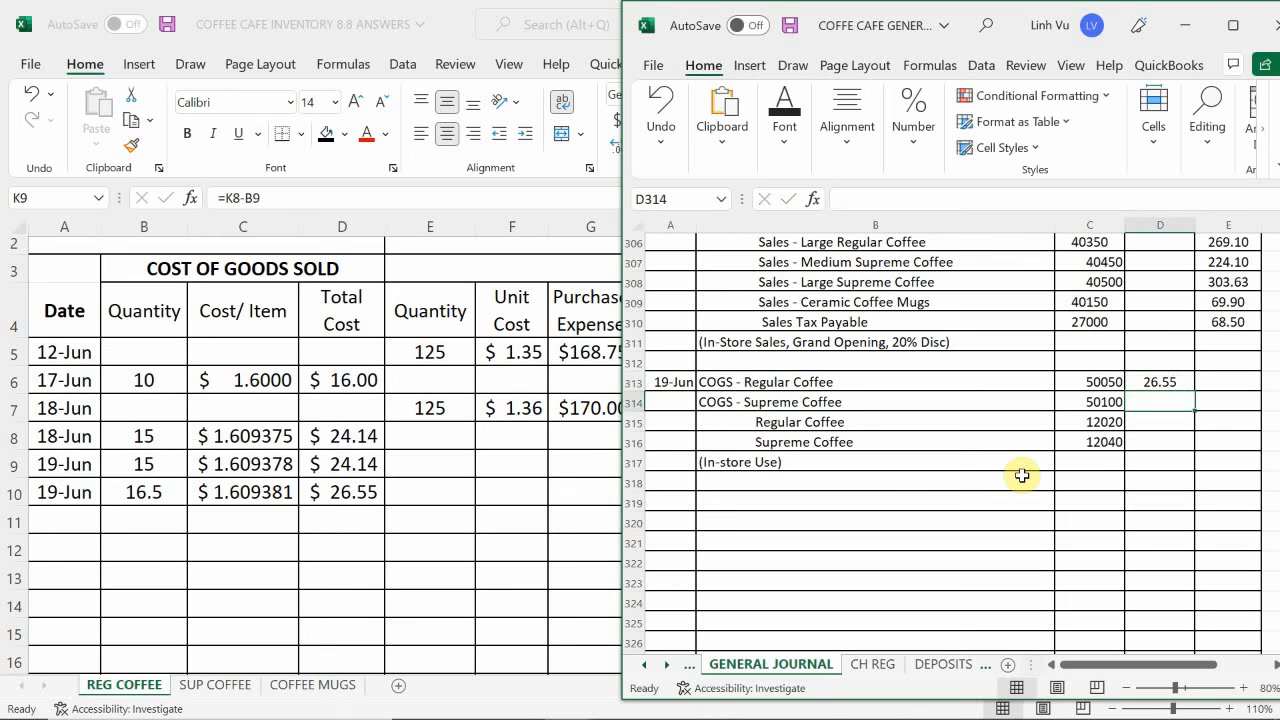
- Link the Regular Coffee credit in E315 to the debit amount with =D313
{"action": "key", "text": "Down"}
{"action": "key", "text": "Right"}
{"action": "type", "text": "="}
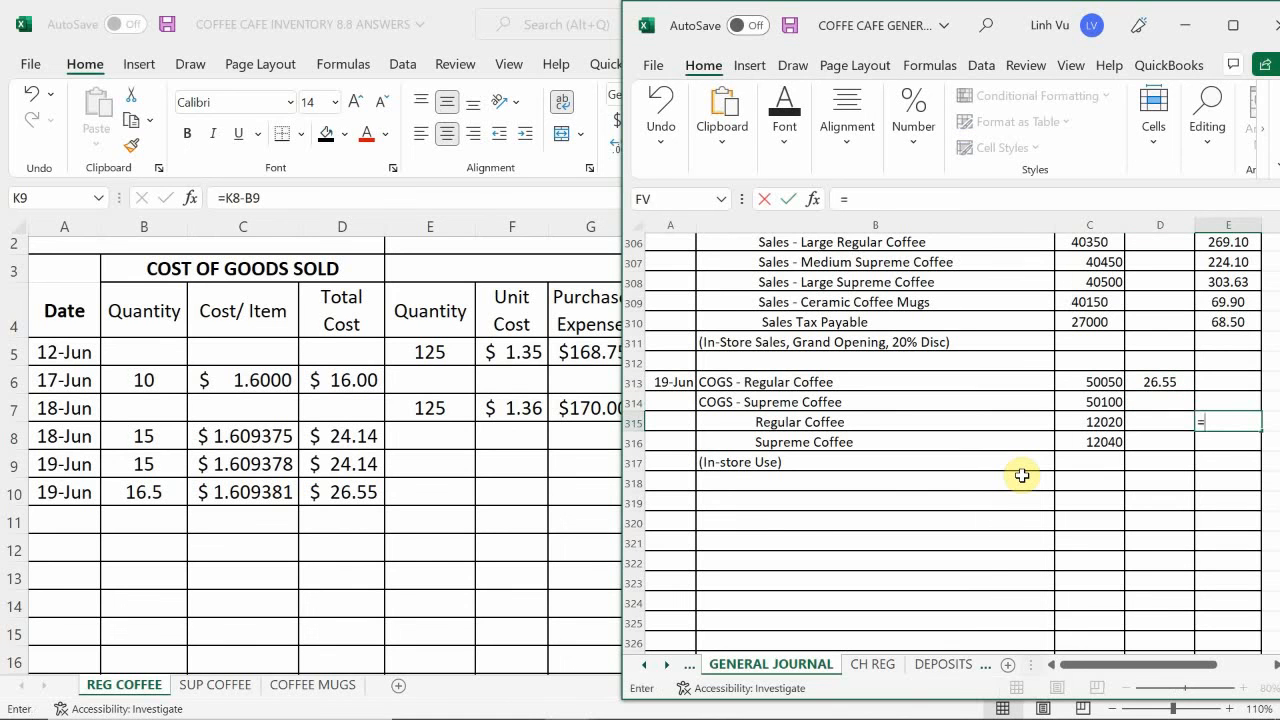
{"action": "key", "text": "Left"}
{"action": "key", "text": "Up"}
{"action": "key", "text": "Up"}
{"action": "key", "text": "Return"}
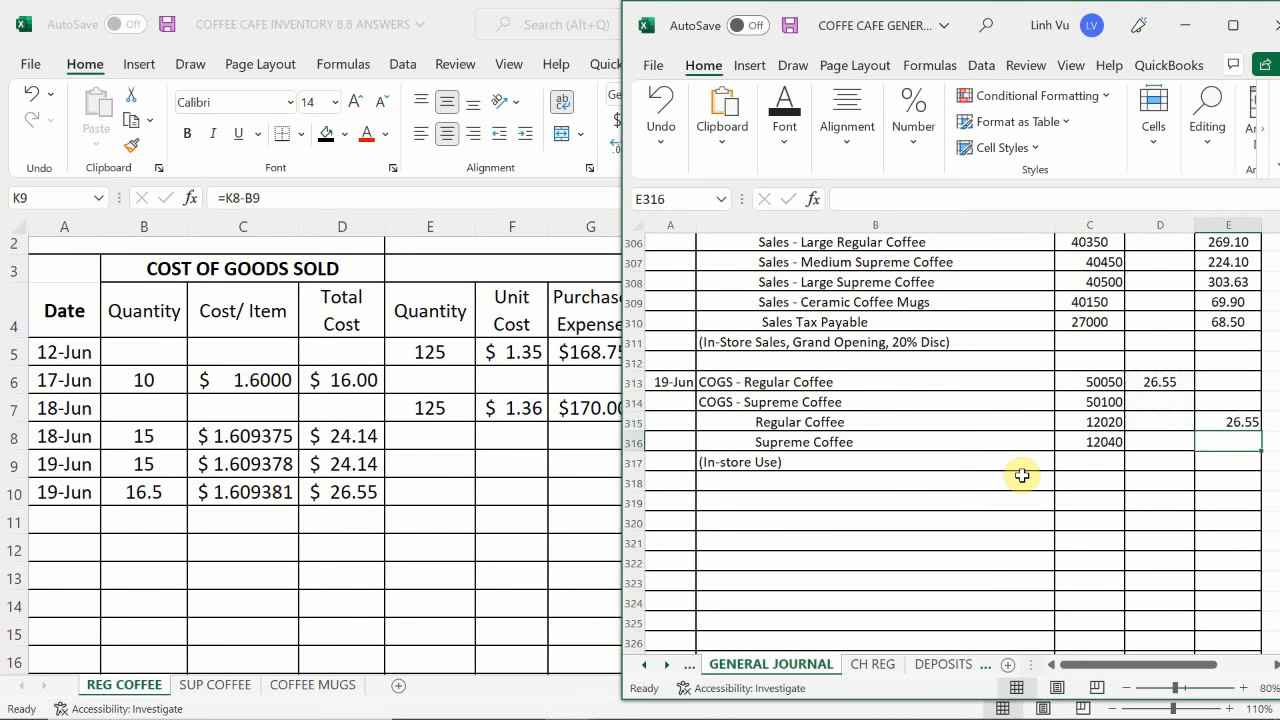
- Look up the 19 June cost on the inventory workbook's SUP COFFEE sheet and enter 29.70 as the COGS - Supreme Coffee debit in journal cell D314
{"action": "key", "text": "Left"}
{"action": "key", "text": "Up"}
{"action": "key", "text": "Up"}
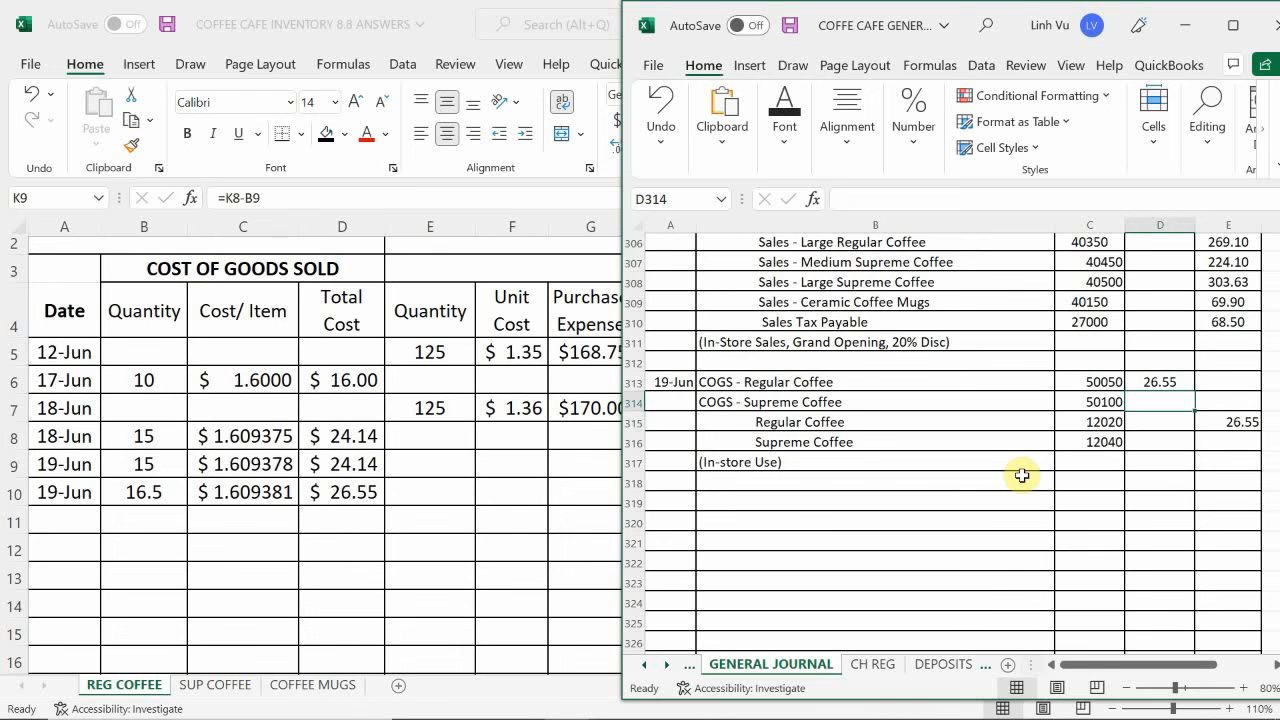
{"action": "left_click", "coordinate": [253, 688]}
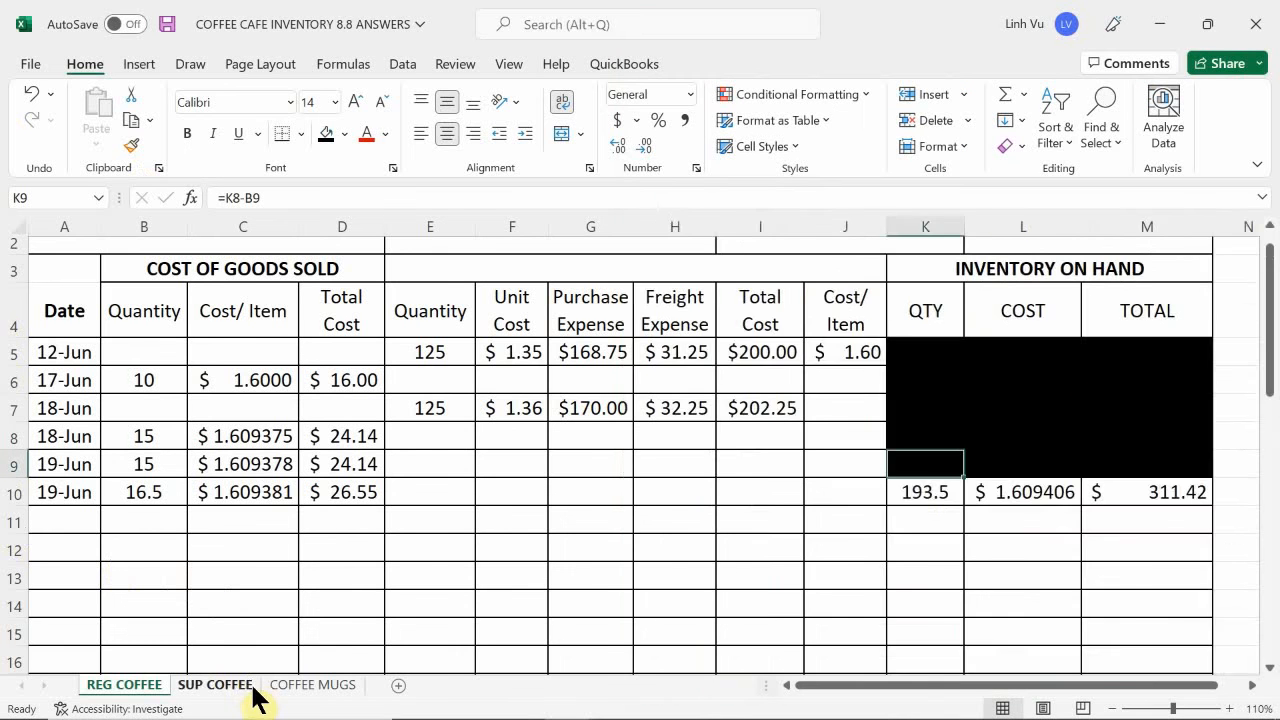
{"action": "left_click", "coordinate": [216, 685]}
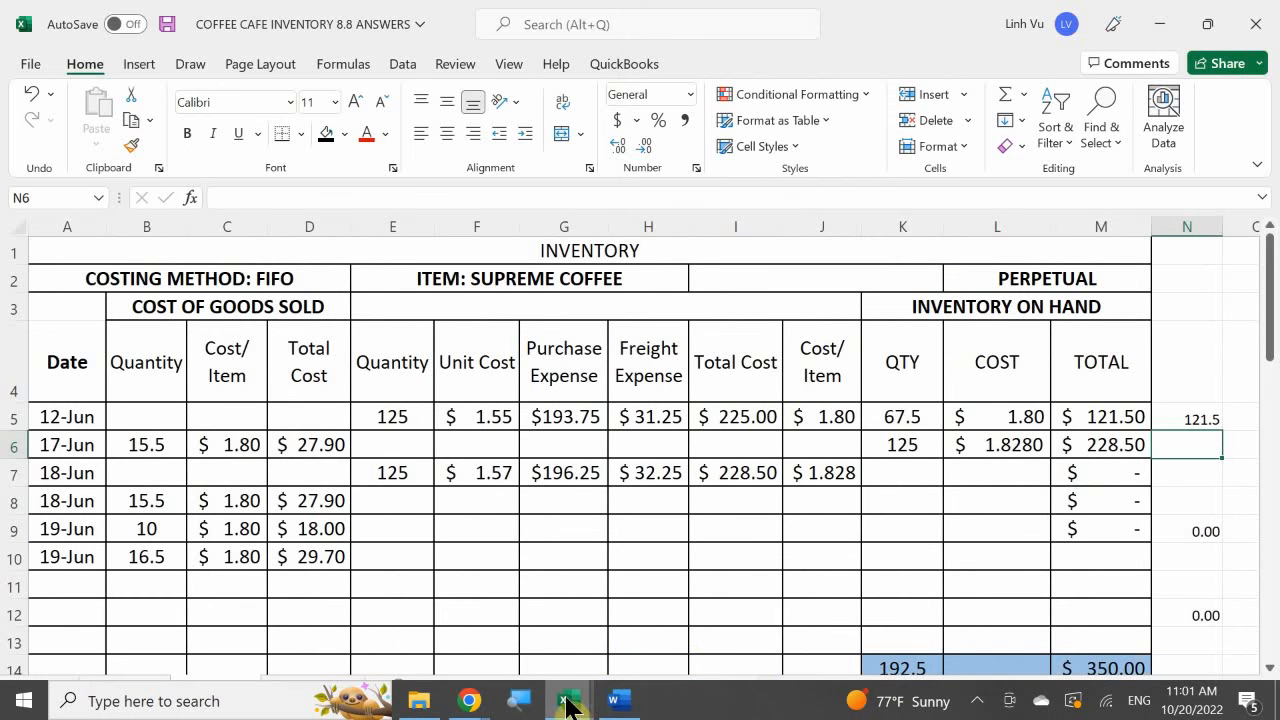
{"action": "mouse_move", "coordinate": [566, 701]}
{"action": "left_click", "coordinate": [335, 597]}
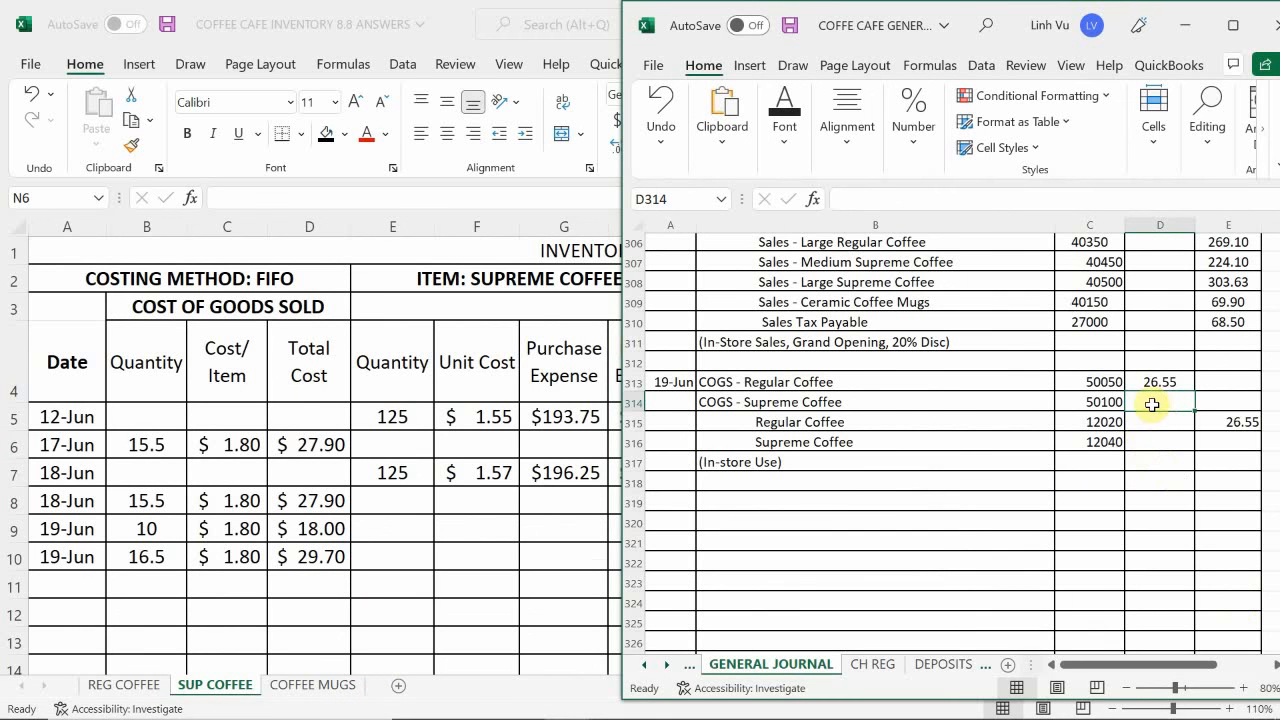
{"action": "type", "text": "29.70"}
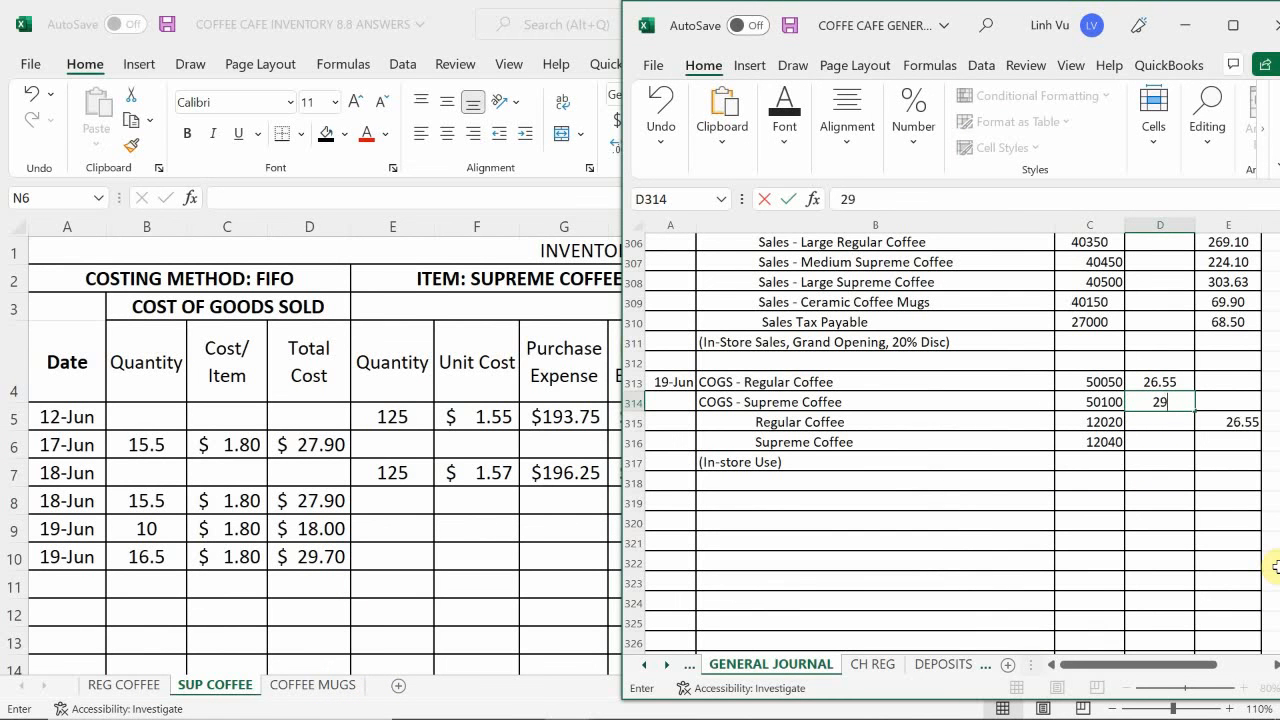
{"action": "key", "text": "Return"}
- Link the Supreme Coffee credit in E316 to the debit amount with =D314
{"action": "key", "text": "Down"}
{"action": "key", "text": "Right"}
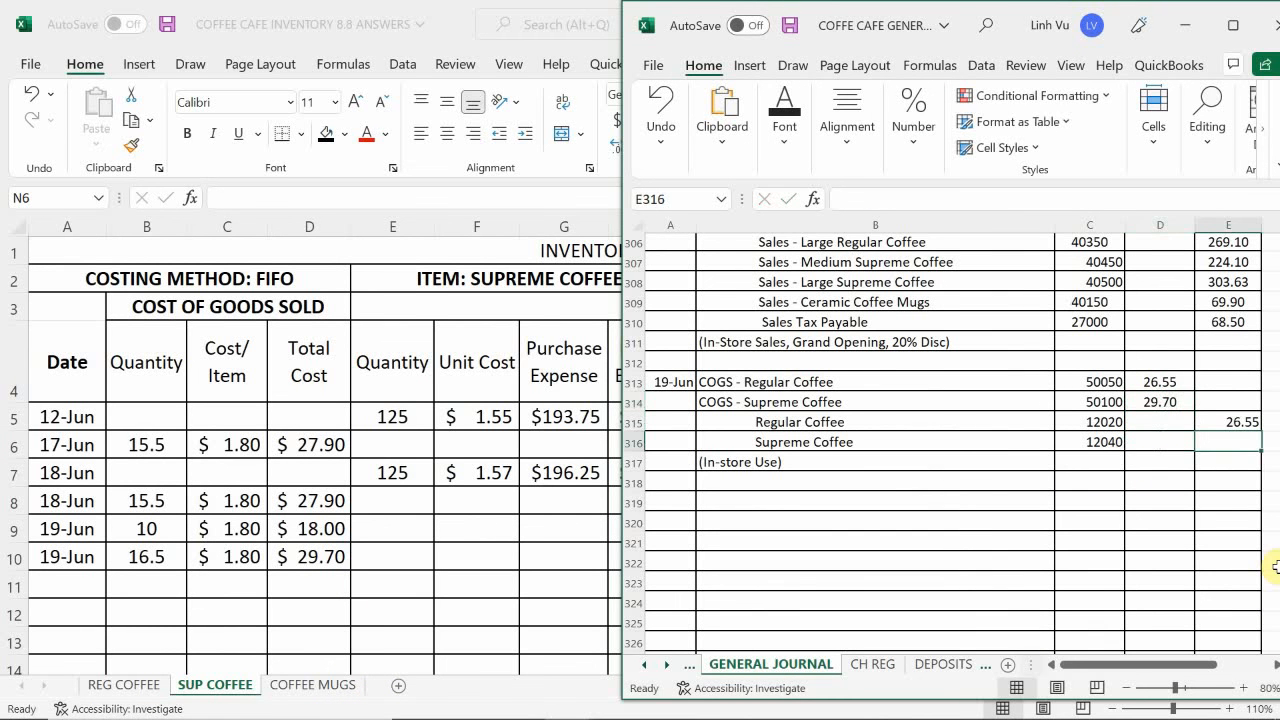
{"action": "type", "text": "="}
{"action": "key", "text": "Left"}
{"action": "key", "text": "Up"}
{"action": "key", "text": "Up"}
{"action": "key", "text": "Return"}
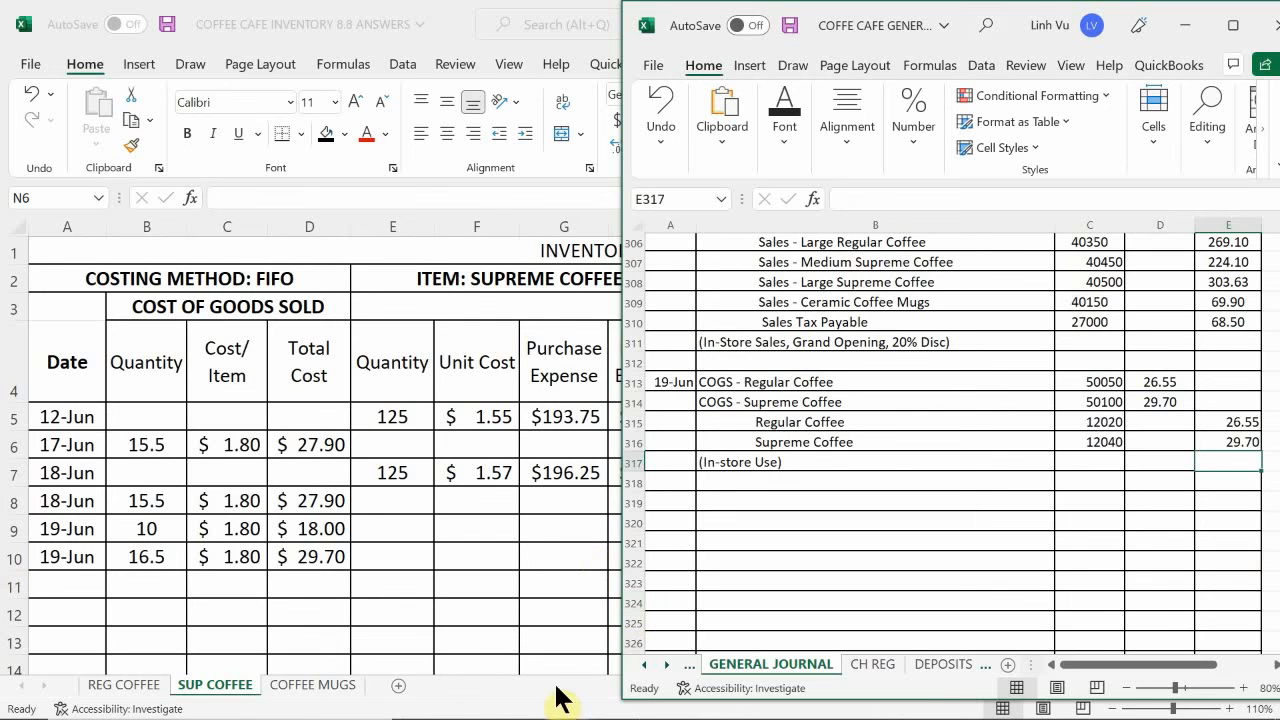
- Switch to the general ledger workbook's COGS sheet and enter the date 6/19 in A18 of the COGS – Regular Coffee account
{"action": "mouse_move", "coordinate": [597, 690]}
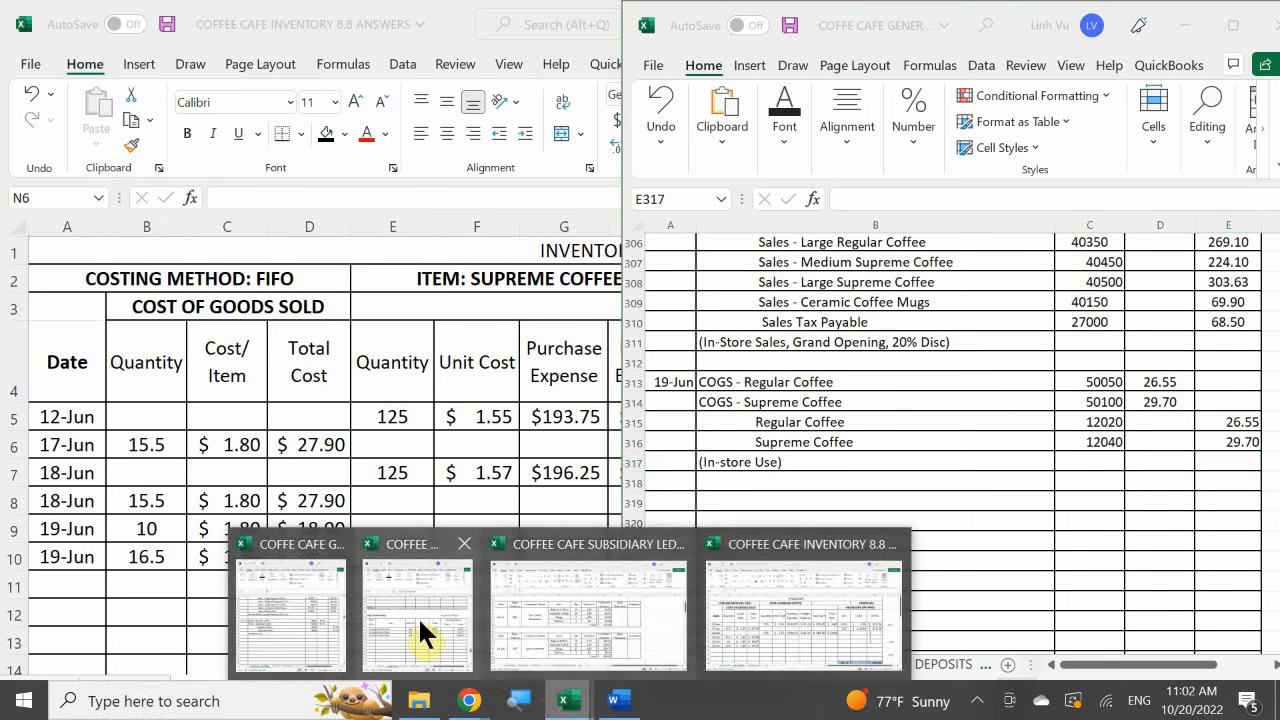
{"action": "left_click", "coordinate": [413, 613]}
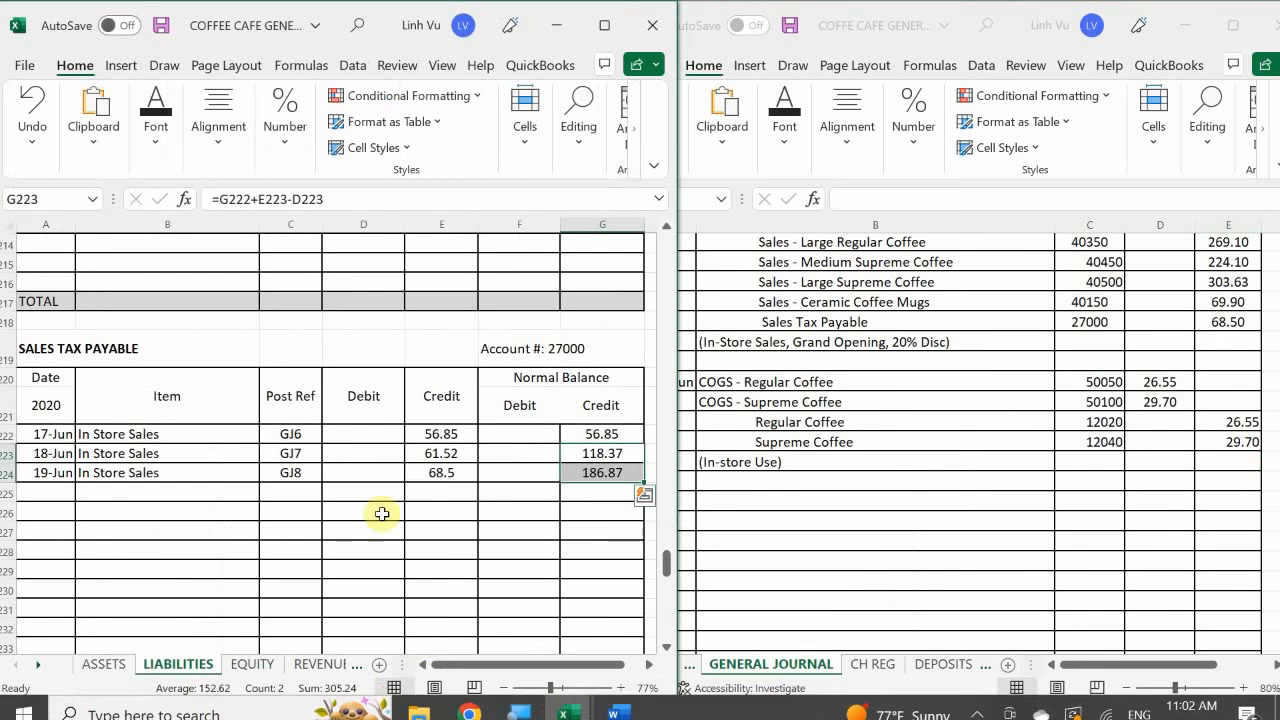
{"action": "left_click", "coordinate": [313, 454]}
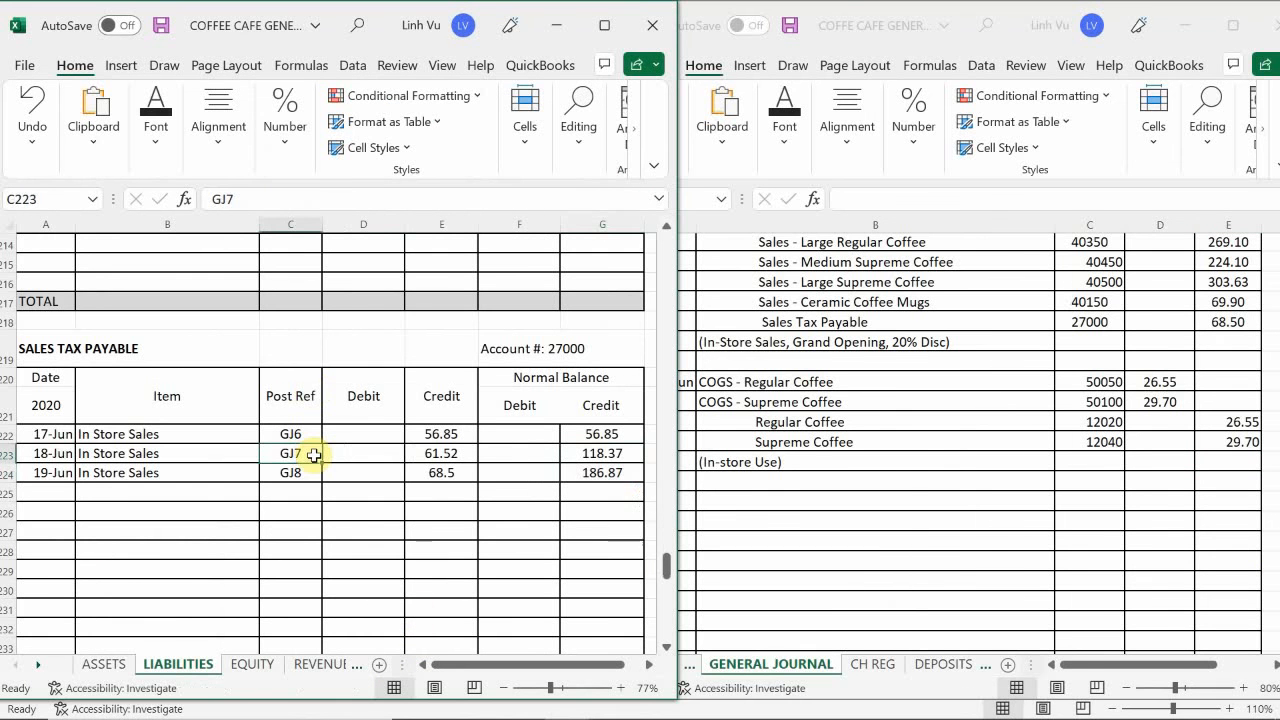
{"action": "left_click", "coordinate": [332, 670]}
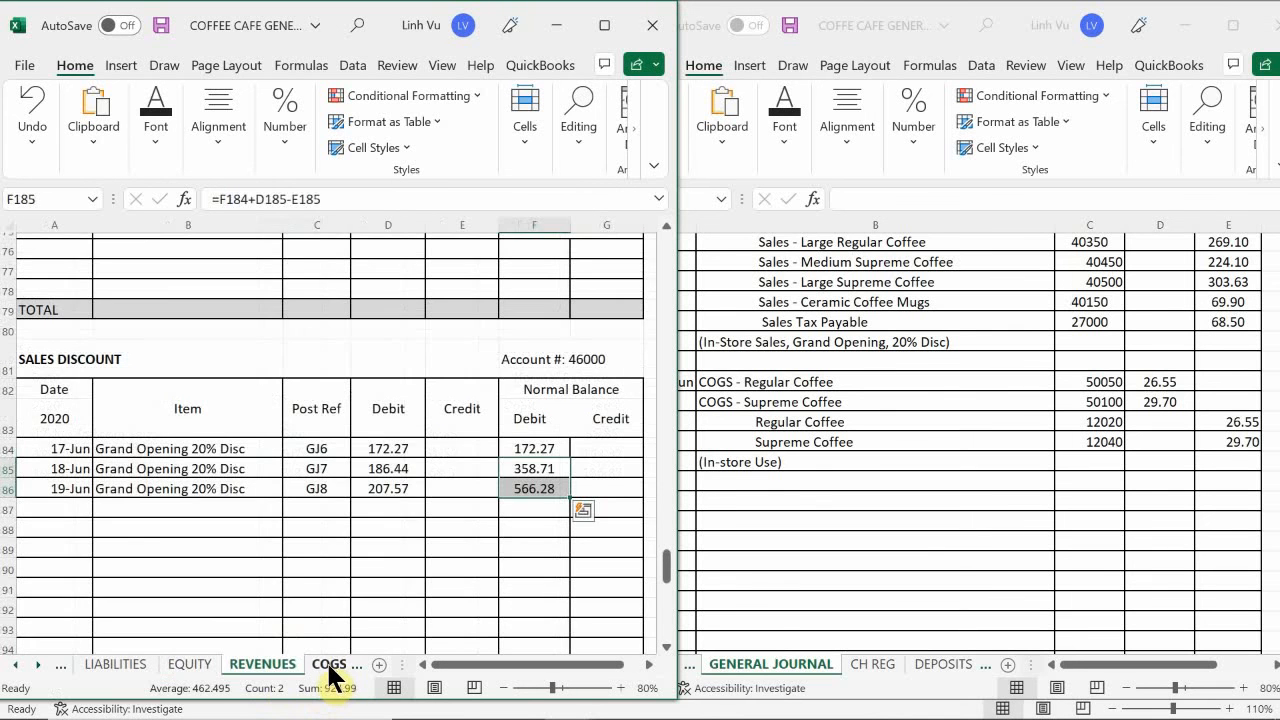
{"action": "left_click", "coordinate": [333, 672]}
{"action": "left_click", "coordinate": [185, 540]}
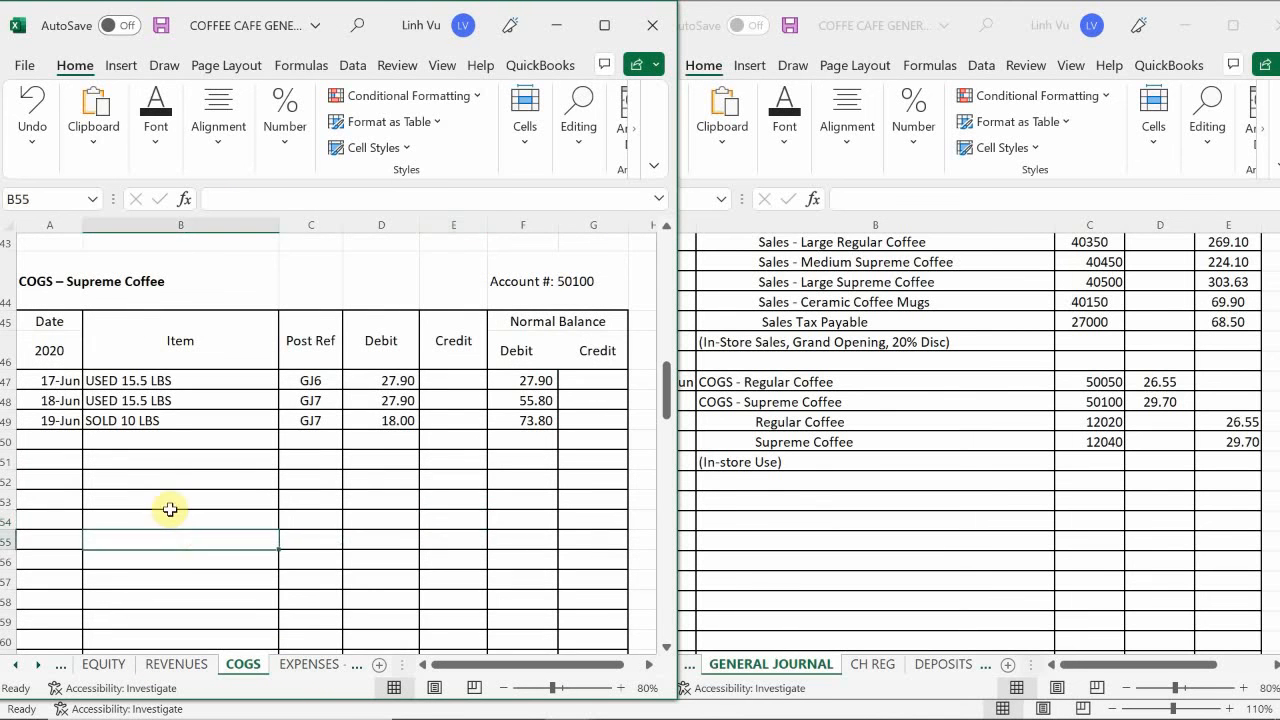
{"action": "scroll", "coordinate": [150, 480], "scroll_direction": "up", "scroll_amount": 14}
{"action": "scroll", "coordinate": [135, 450], "scroll_direction": "down", "scroll_amount": 3}
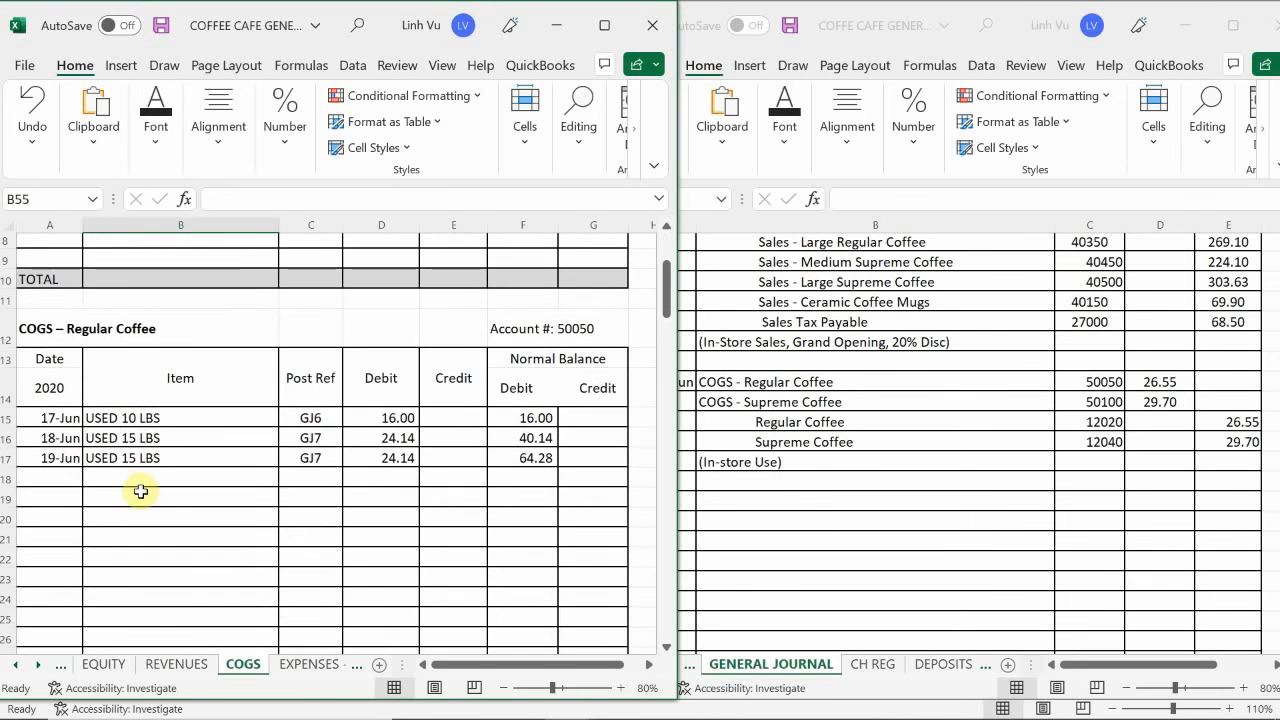
{"action": "left_click", "coordinate": [50, 477]}
{"action": "type", "text": "6/19"}
{"action": "key", "text": "Return"}
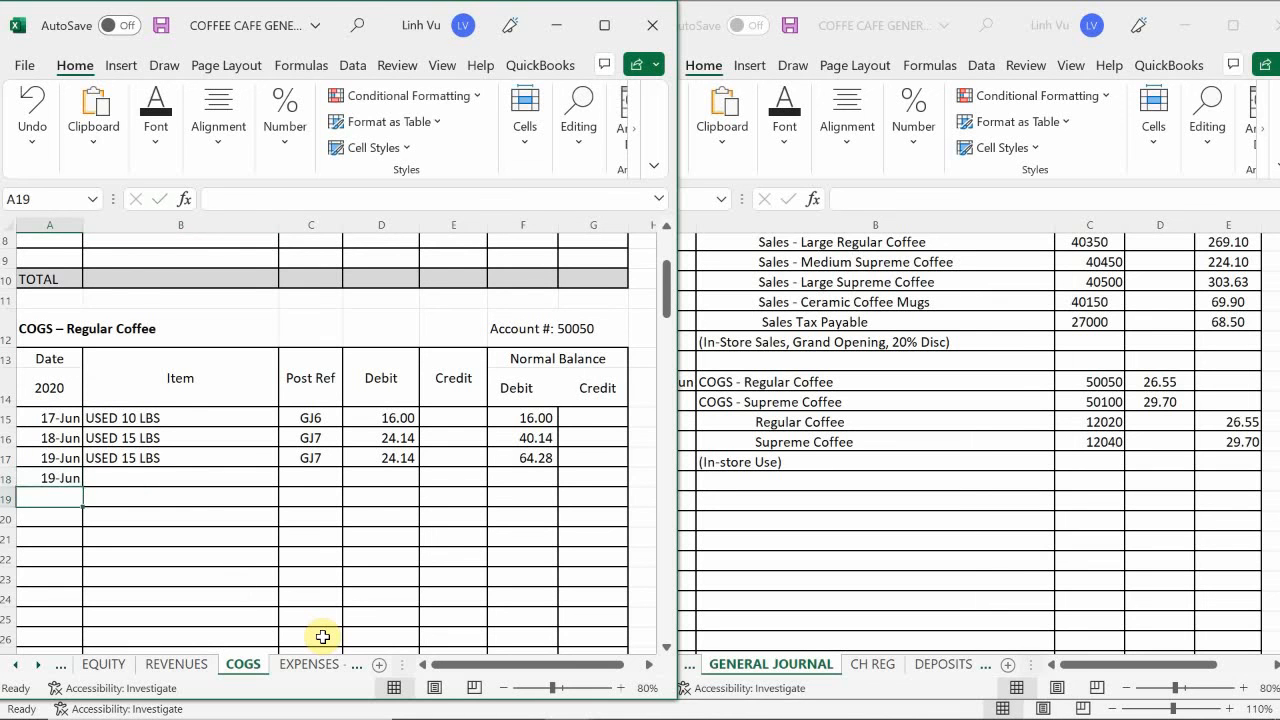
- Describe the new COGS – Regular Coffee entry in row 18 as USED 16.5 LBS with post reference GJ8
{"action": "key", "text": "Up"}
{"action": "key", "text": "Right"}
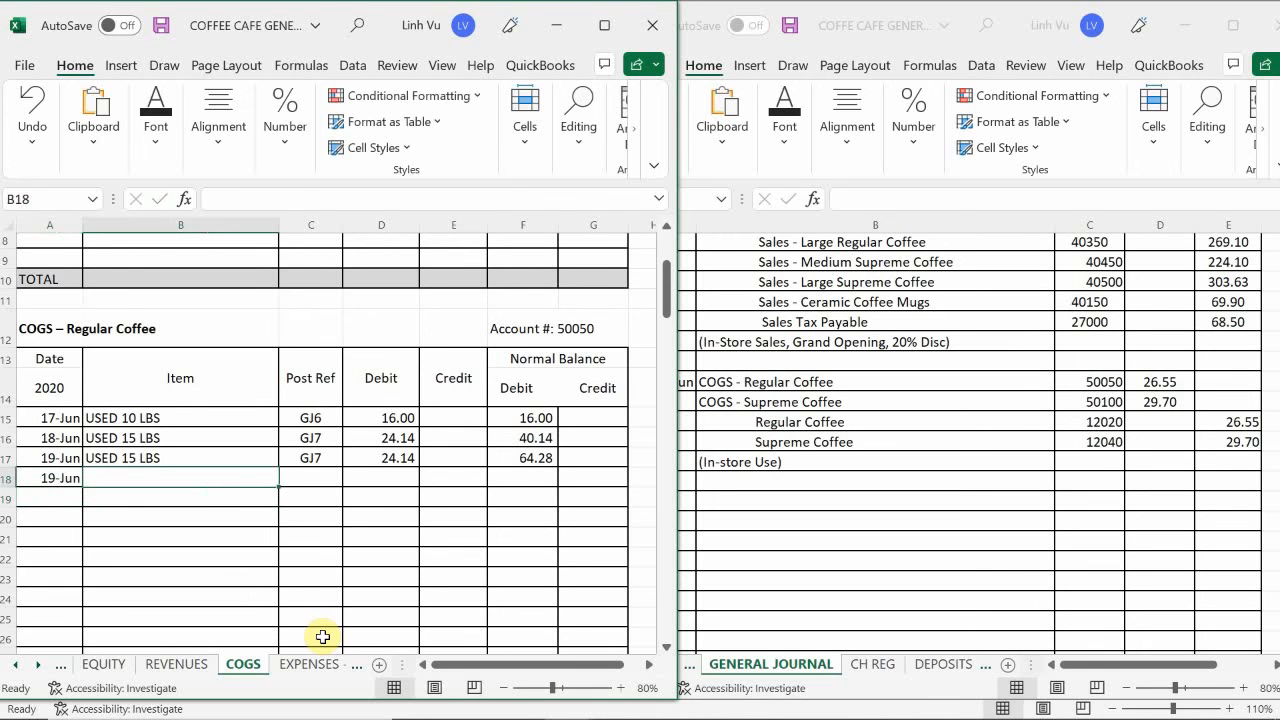
{"action": "type", "text": "USE"}
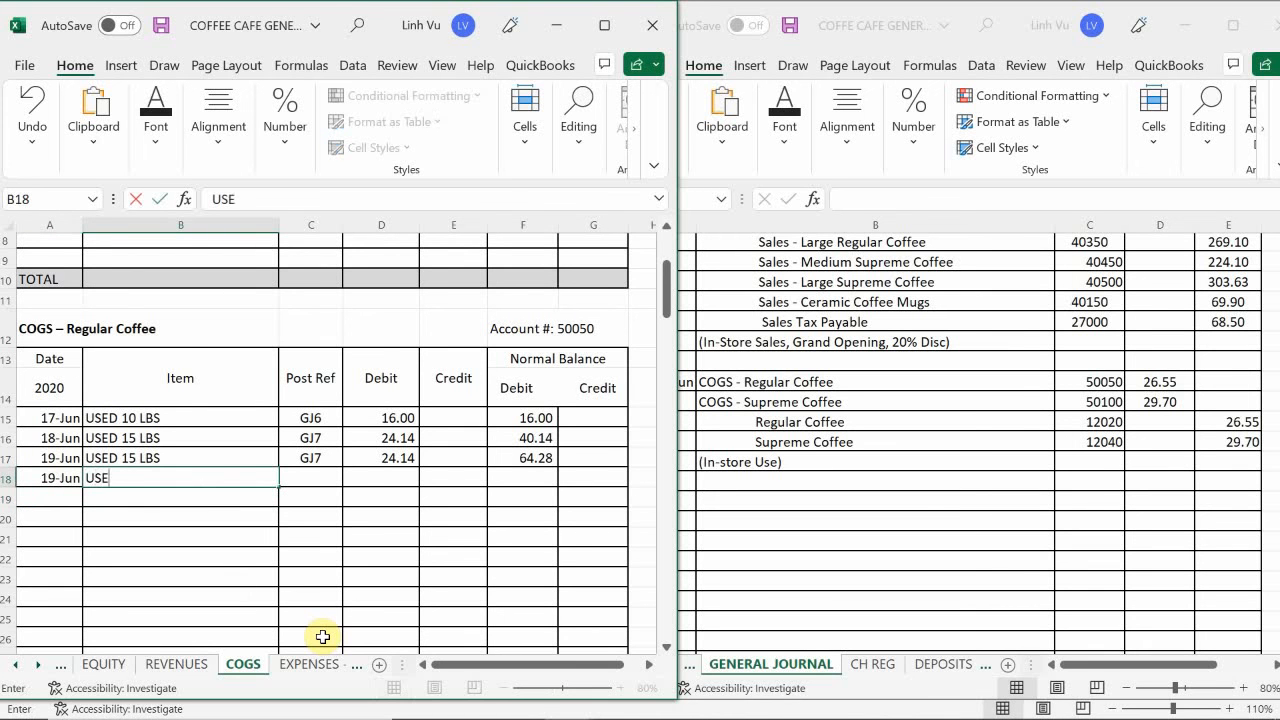
{"action": "type", "text": "D 16.5 LBS"}
{"action": "key", "text": "Tab"}
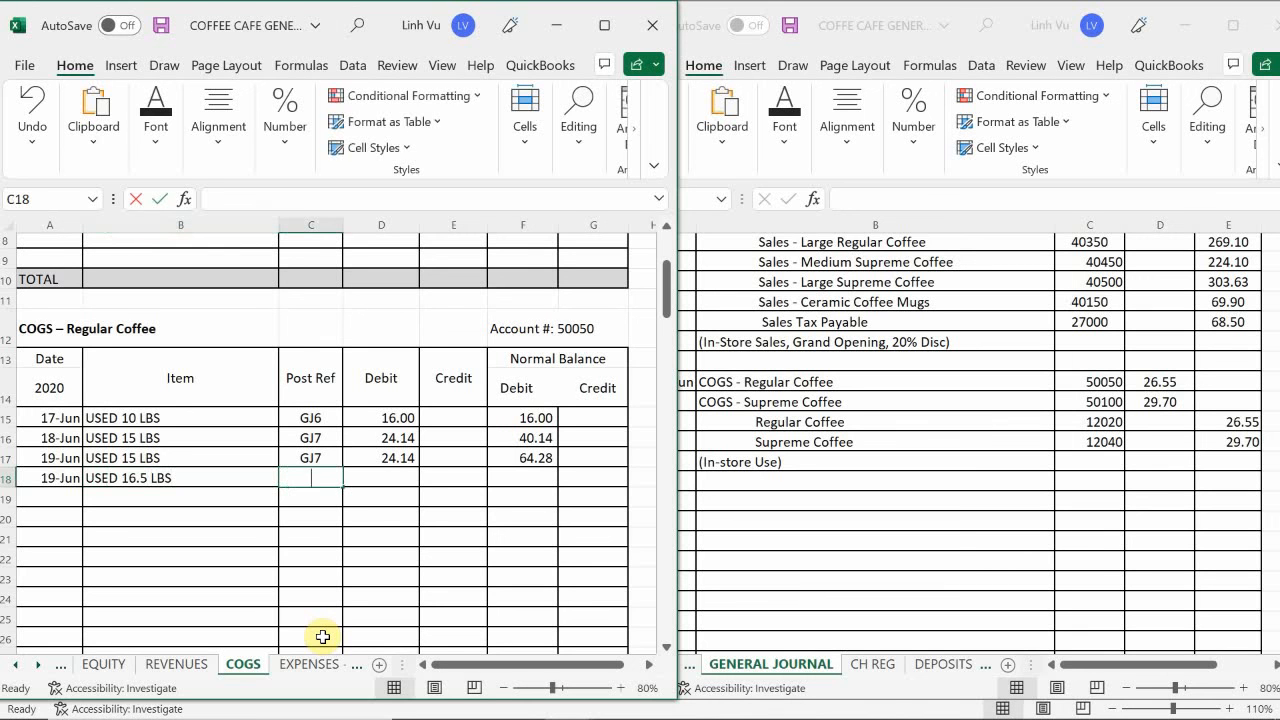
{"action": "type", "text": "GJ8"}
{"action": "key", "text": "Tab"}
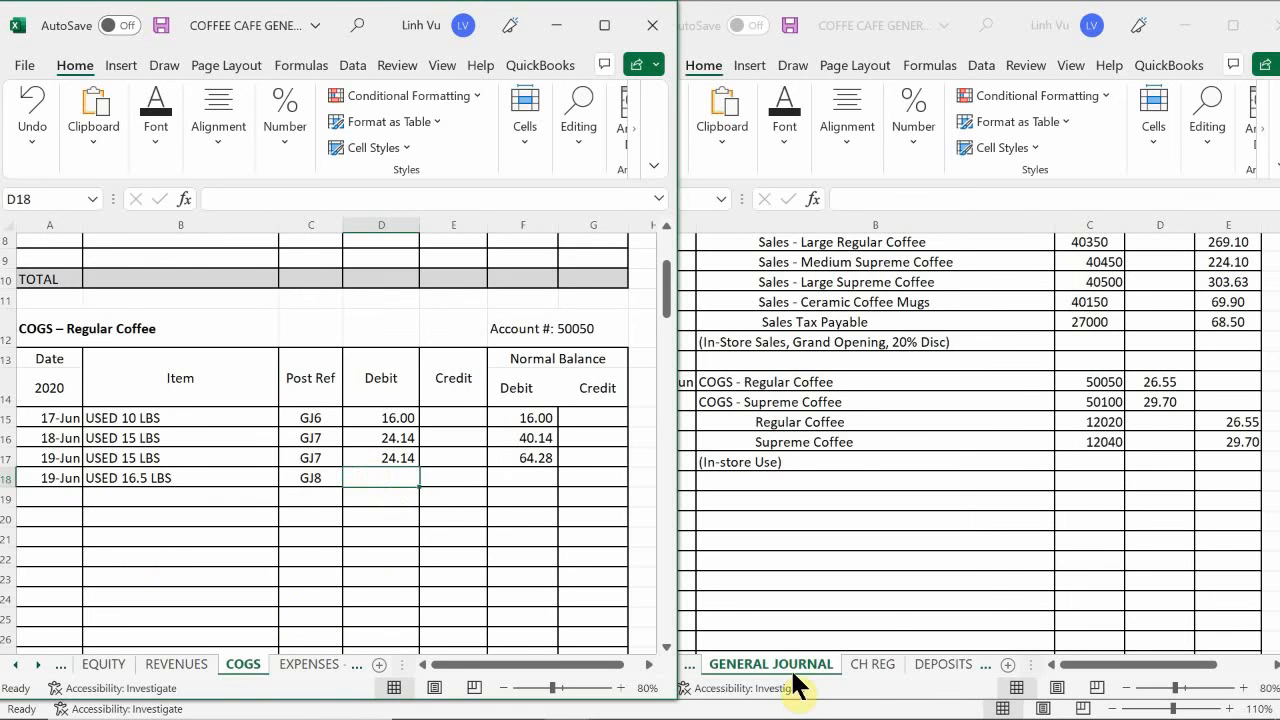
- Enter the 26.55 debit in D18 and extend the running debit balance formula from F17 to F18
{"action": "type", "text": "26.55"}
{"action": "key", "text": "Return"}
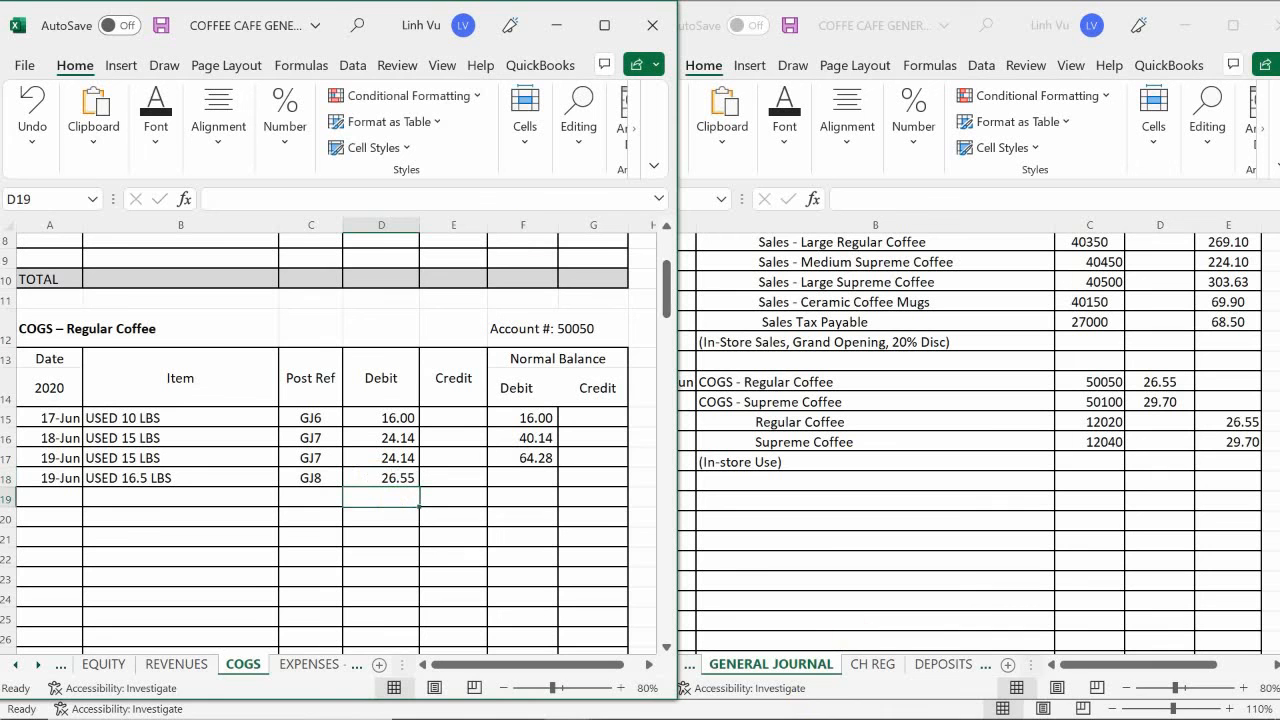
{"action": "left_click", "coordinate": [527, 458]}
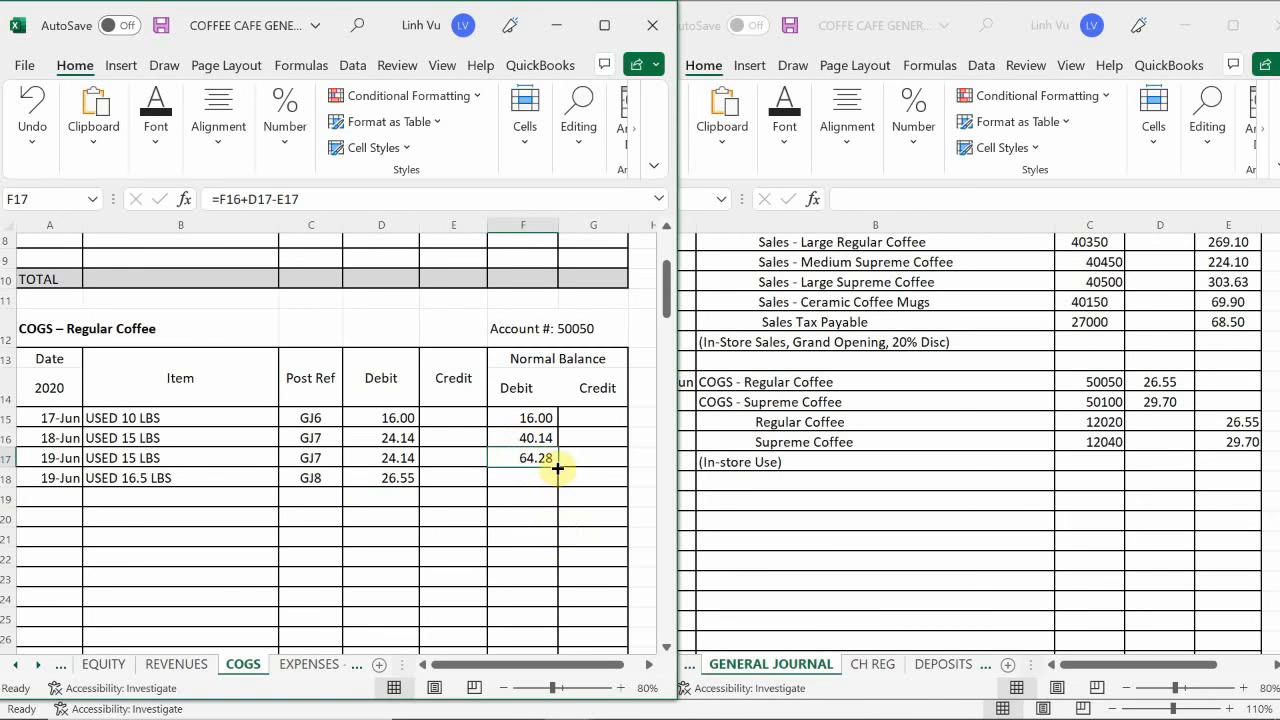
{"action": "left_click_drag", "start_coordinate": [558, 467], "coordinate": [556, 485]}
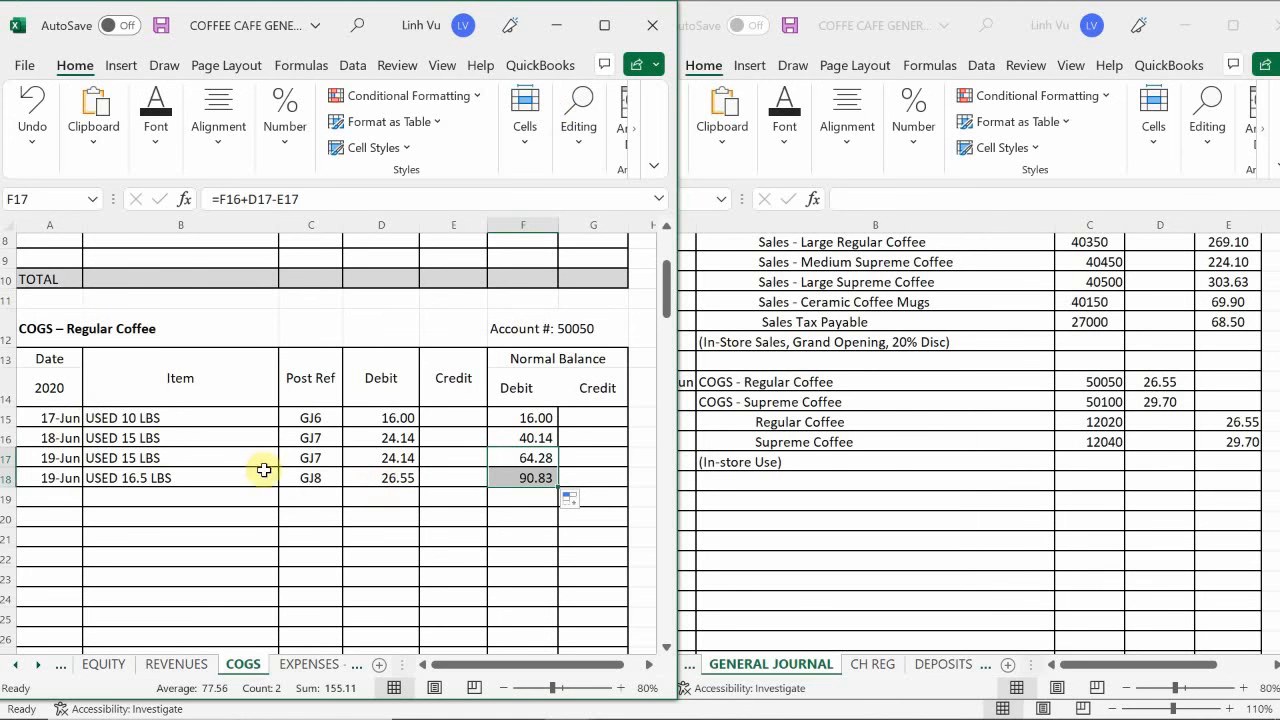
- Enter the date 6/19 in A50, the first free row of the COGS – Supreme Coffee account
{"action": "left_click", "coordinate": [334, 514]}
{"action": "scroll", "coordinate": [334, 514], "scroll_direction": "down", "scroll_amount": 2}
{"action": "scroll", "coordinate": [334, 514], "scroll_direction": "down", "scroll_amount": 9}
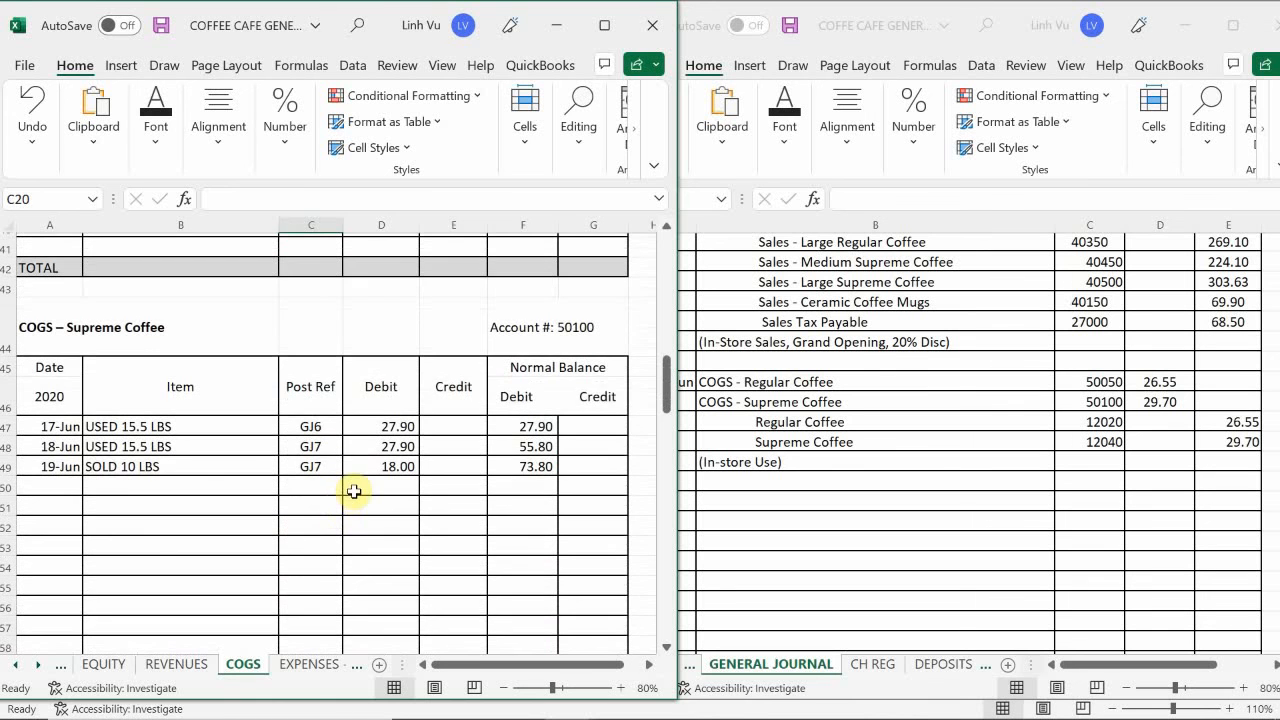
{"action": "scroll", "coordinate": [351, 491], "scroll_direction": "down", "scroll_amount": 1}
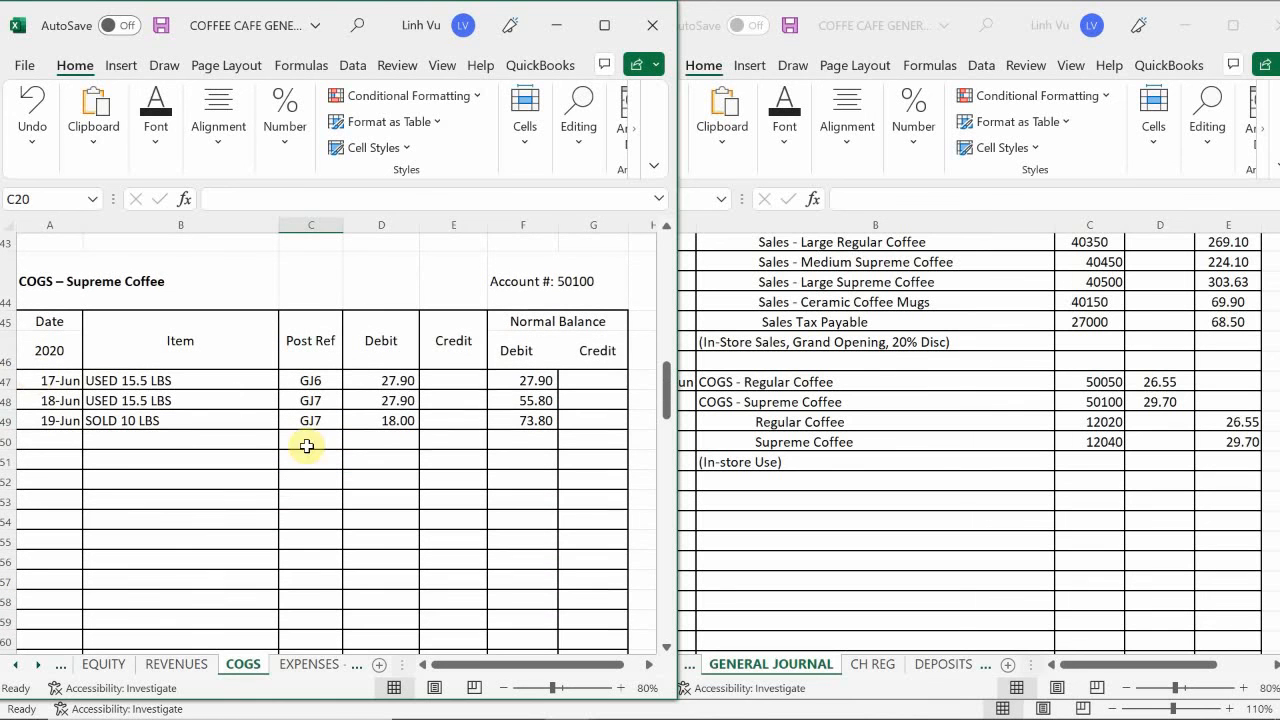
{"action": "left_click", "coordinate": [66, 439]}
{"action": "type", "text": "6/19"}
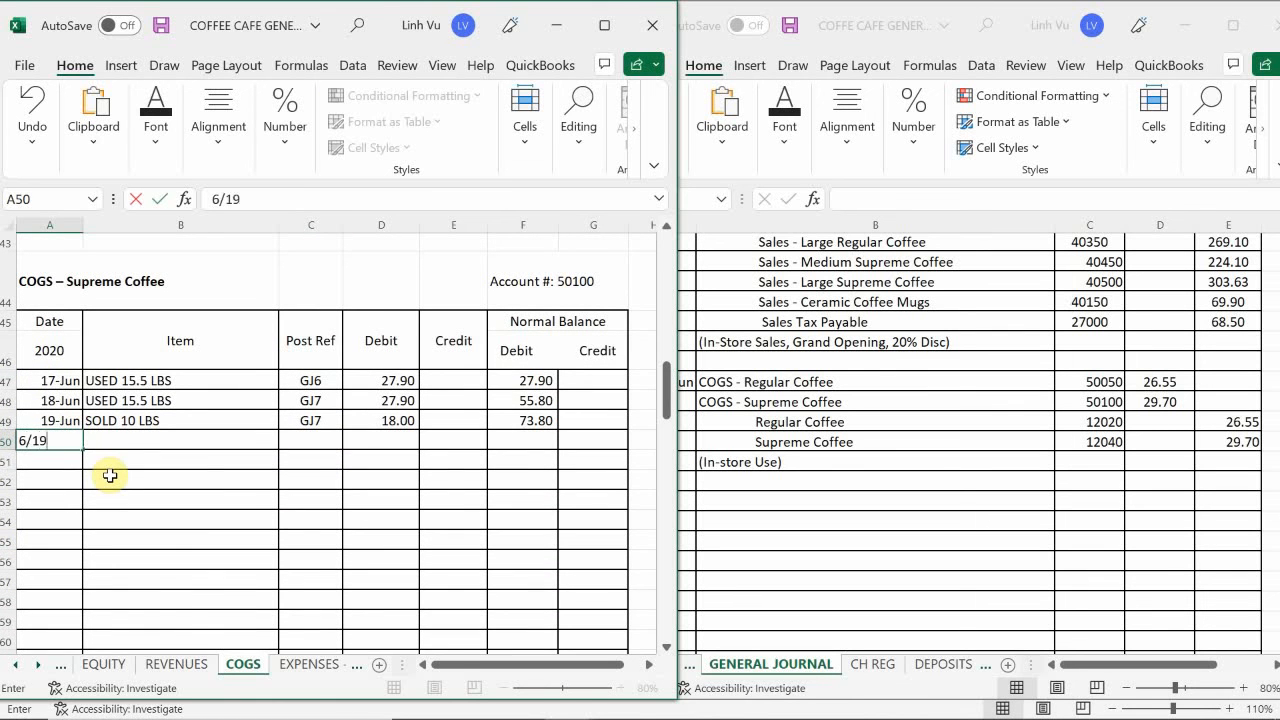
{"action": "key", "text": "Return"}
{"action": "key", "text": "Right"}
{"action": "key", "text": "Up"}
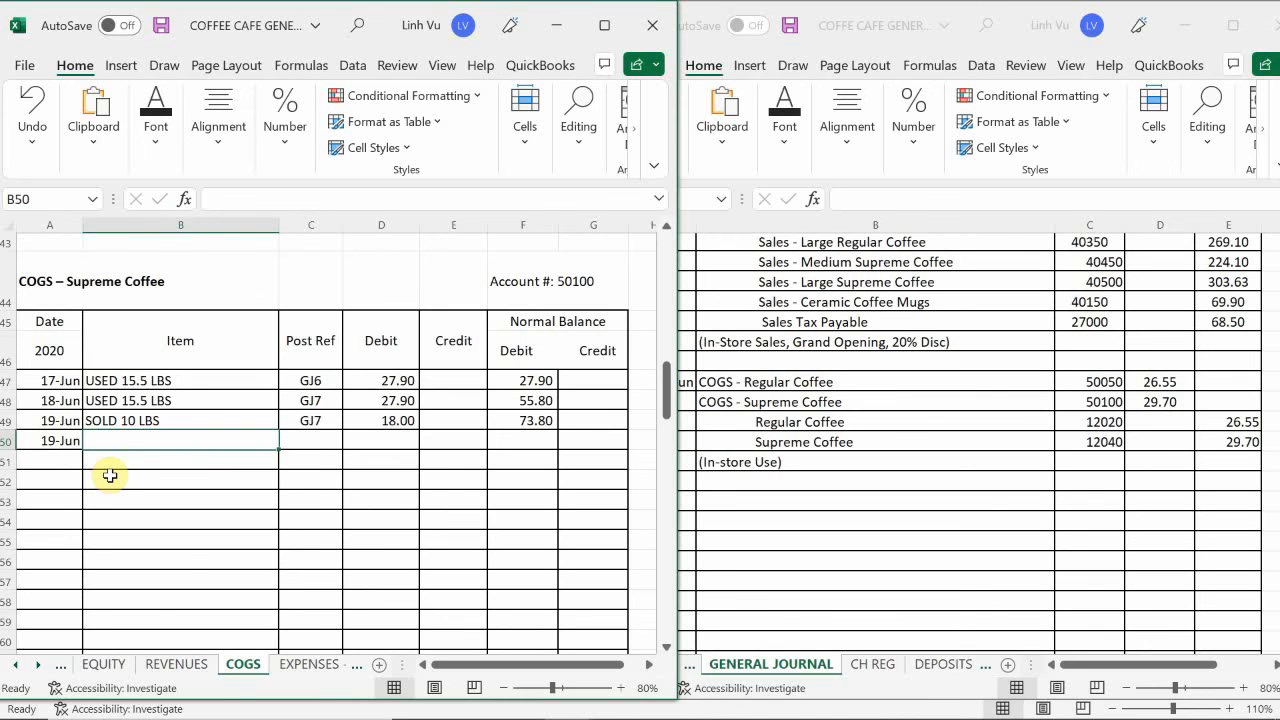
- Describe the new COGS – Supreme Coffee entry in row 50 as USED 16.5 LBS with post reference GJ8
{"action": "type", "text": "IS"}
{"action": "key", "text": "BackSpace"}
{"action": "key", "text": "BackSpace"}
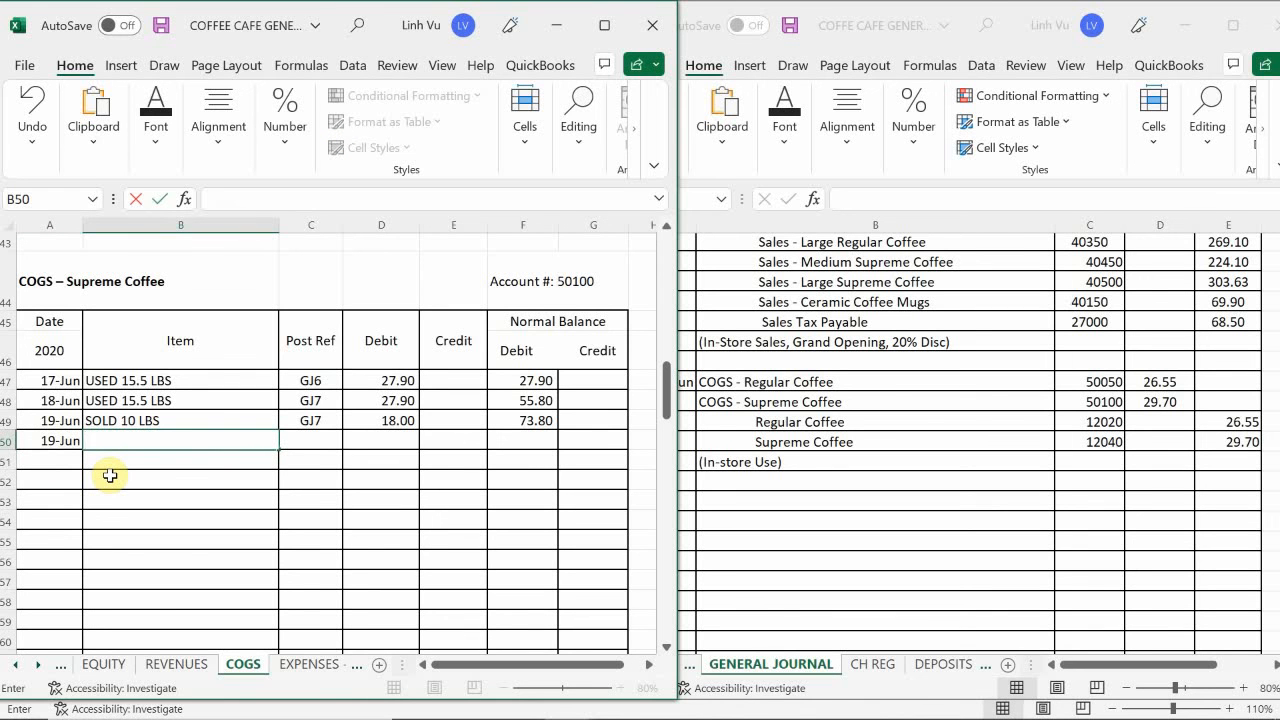
{"action": "type", "text": "USED "}
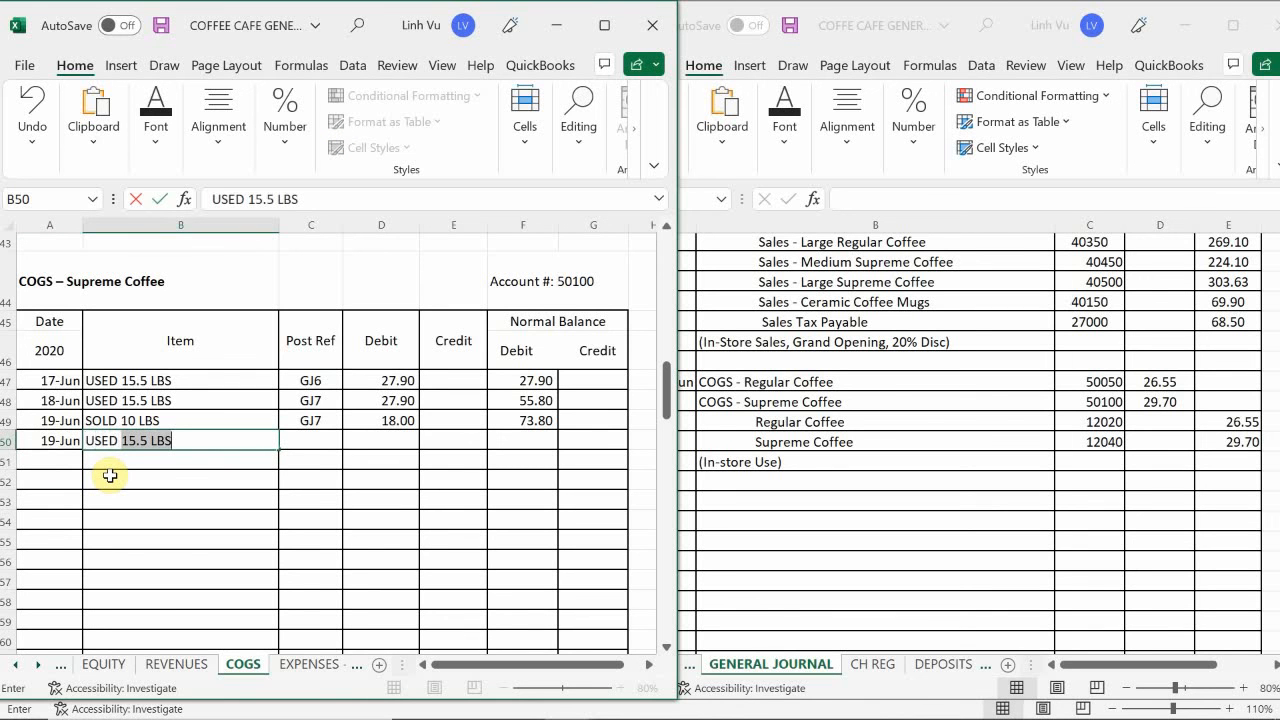
{"action": "type", "text": "16.5 LBS"}
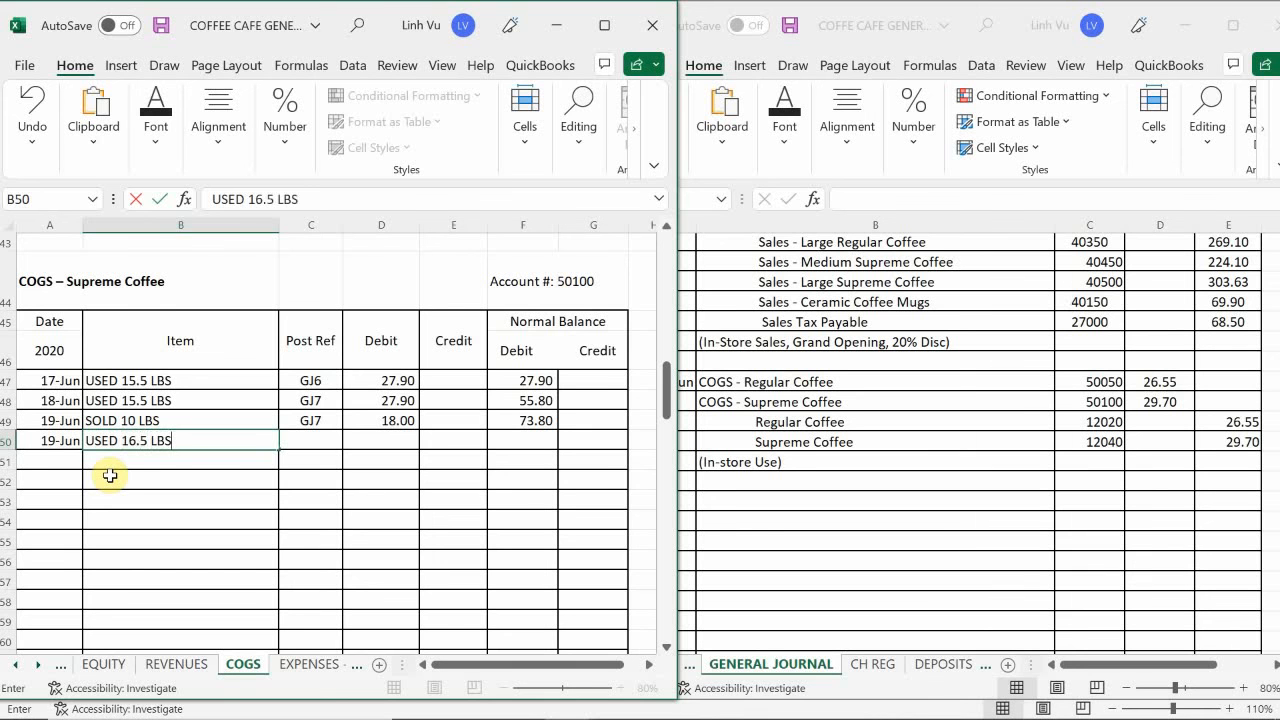
{"action": "key", "text": "Tab"}
{"action": "type", "text": "GJ"}
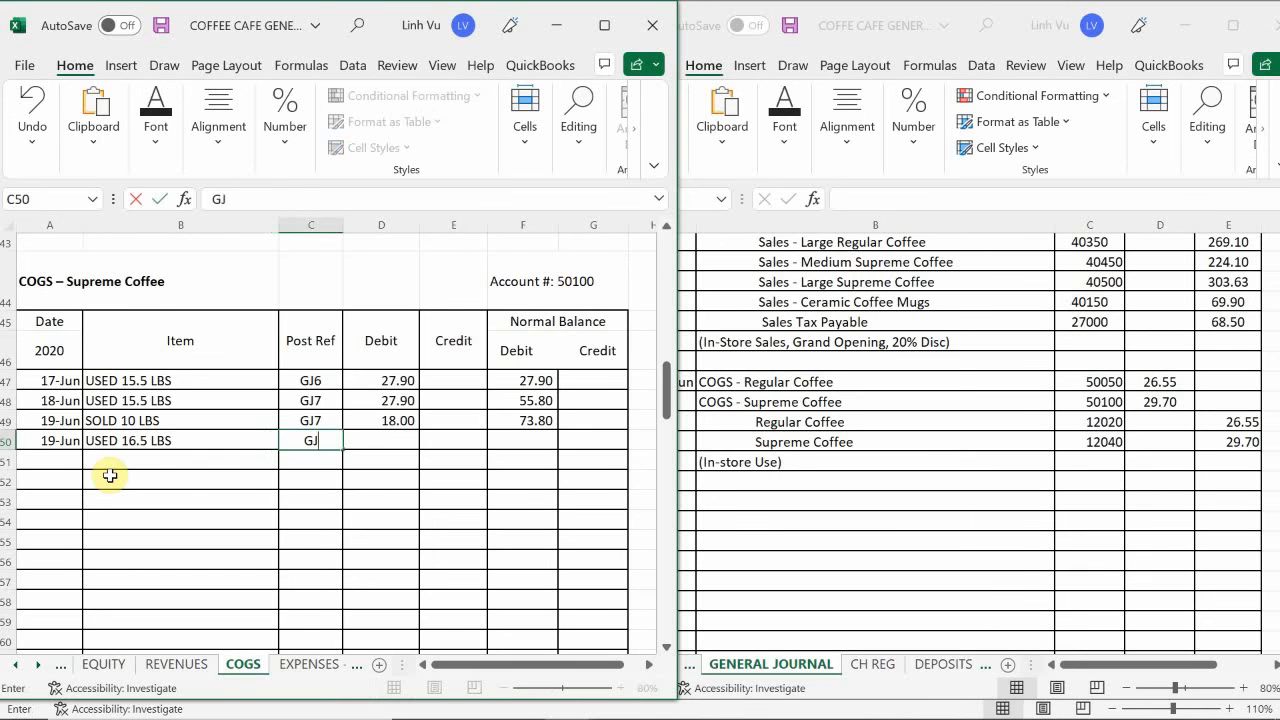
{"action": "type", "text": "8"}
{"action": "key", "text": "Down"}
{"action": "key", "text": "Right"}
{"action": "key", "text": "Up"}
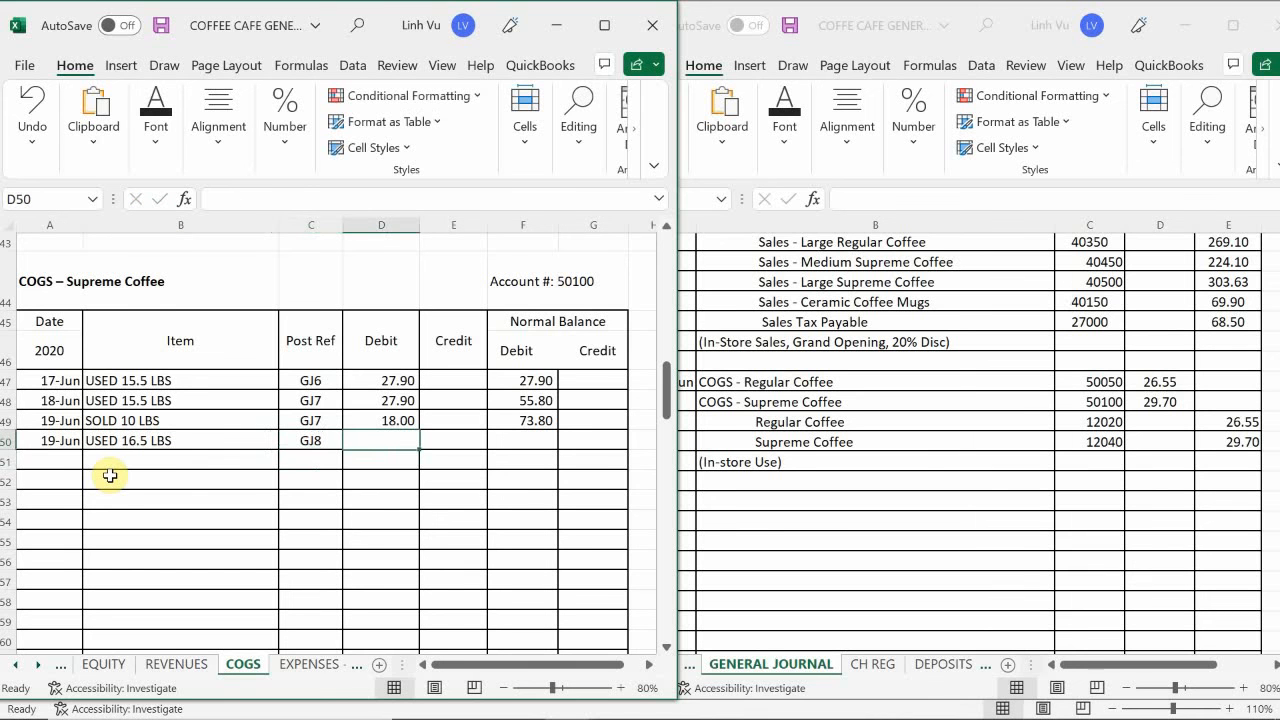
- Enter the 29.70 debit in D50 and extend the running debit balance formula from F49 to F50
{"action": "type", "text": "29.70"}
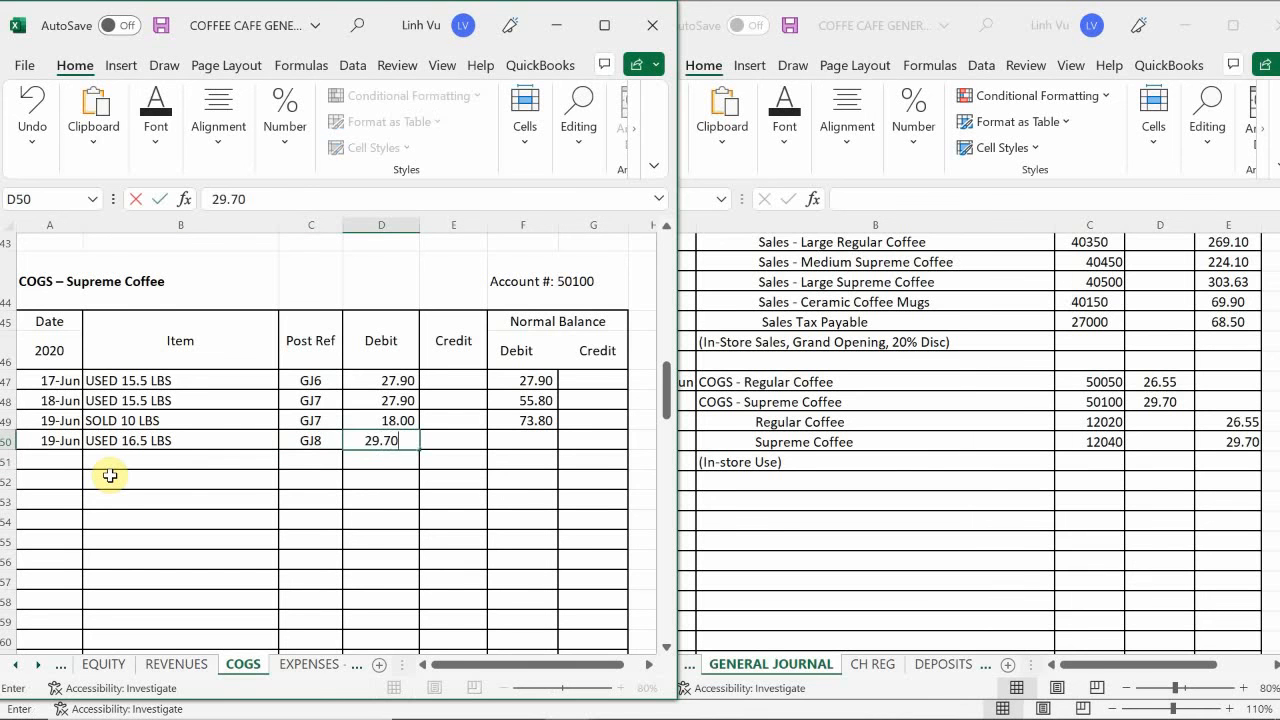
{"action": "key", "text": "Return"}
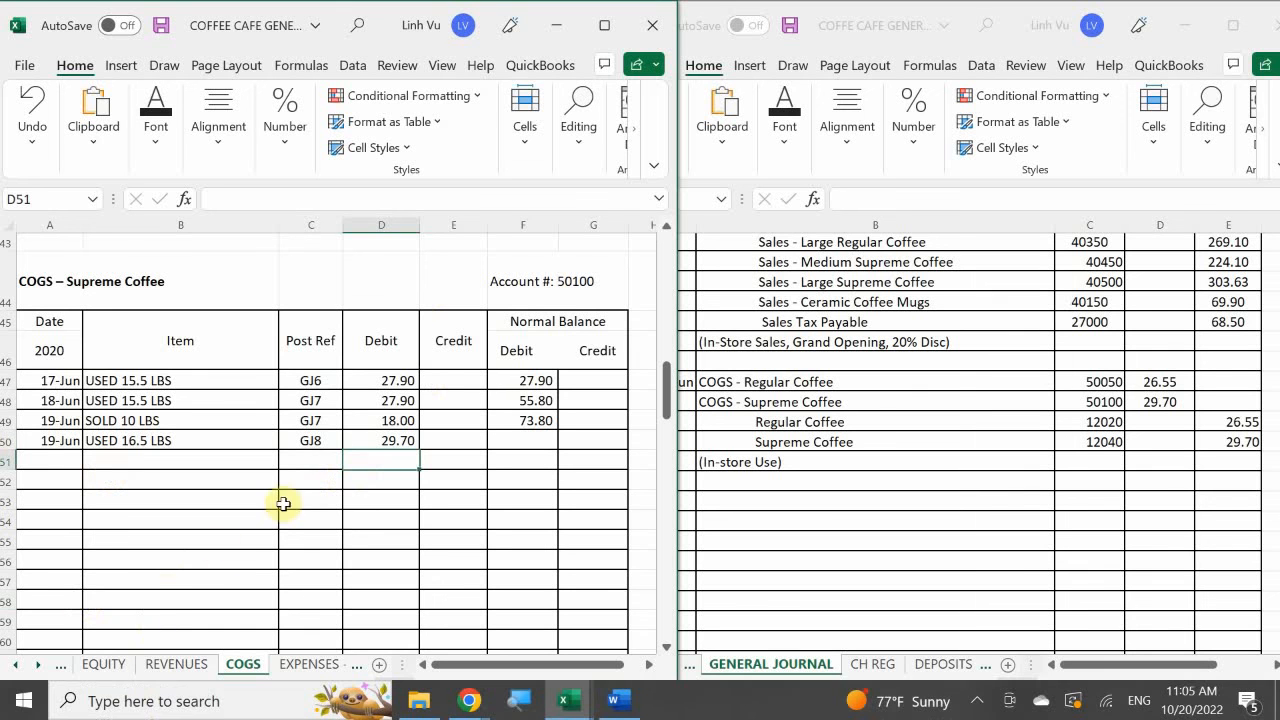
{"action": "left_click", "coordinate": [541, 424]}
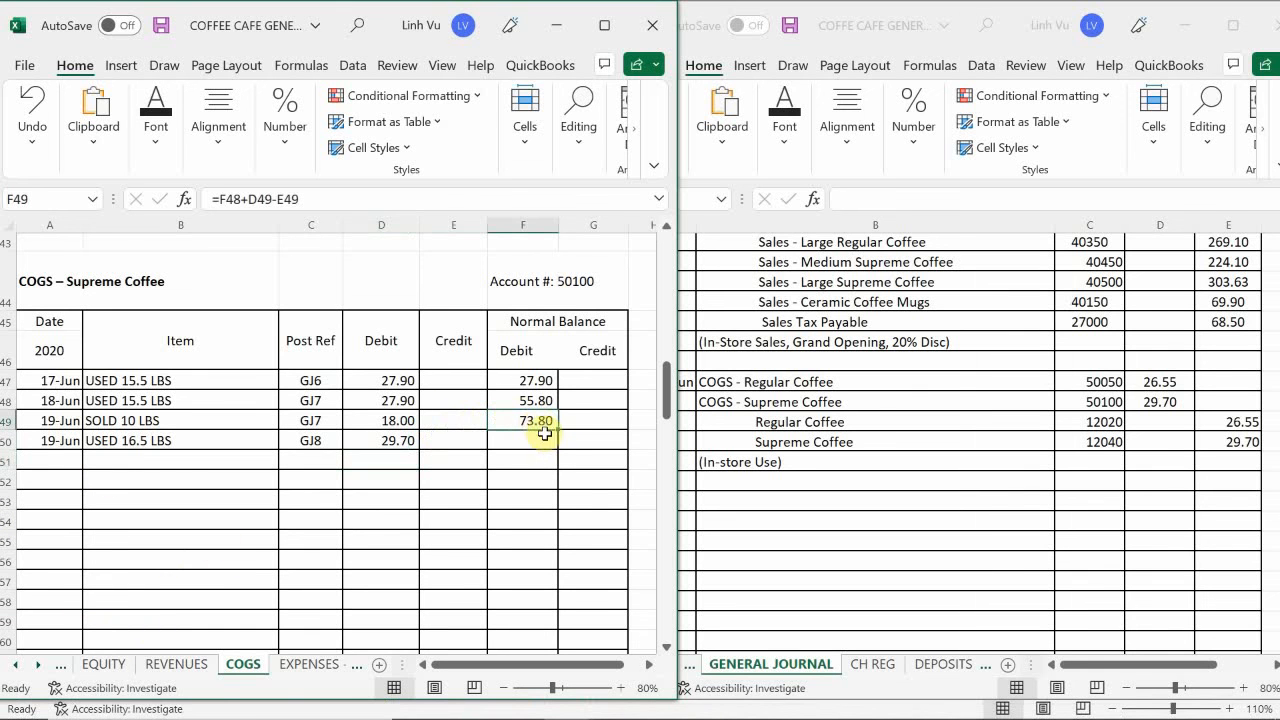
{"action": "left_click_drag", "start_coordinate": [557, 429], "coordinate": [563, 451]}
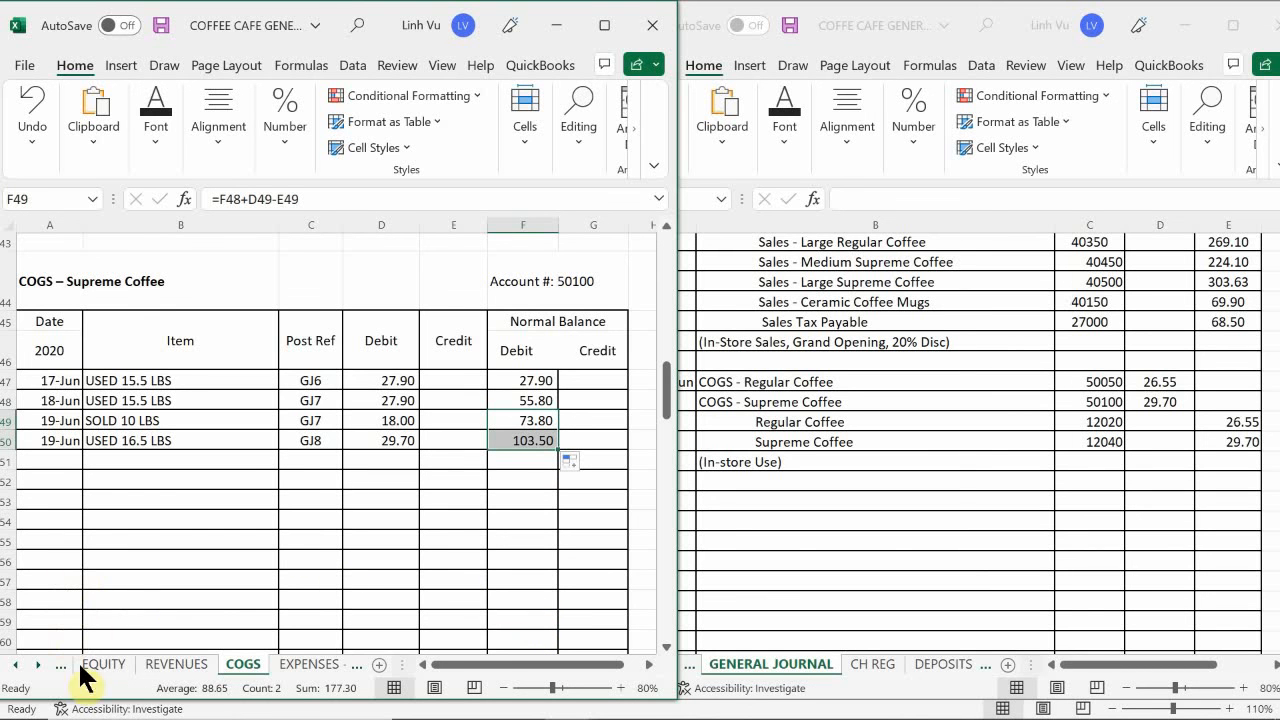
- Enter the date 6/19 in A212, the first free row of the Regular Coffee account on the ASSETS sheet
{"action": "left_click", "coordinate": [15, 665]}
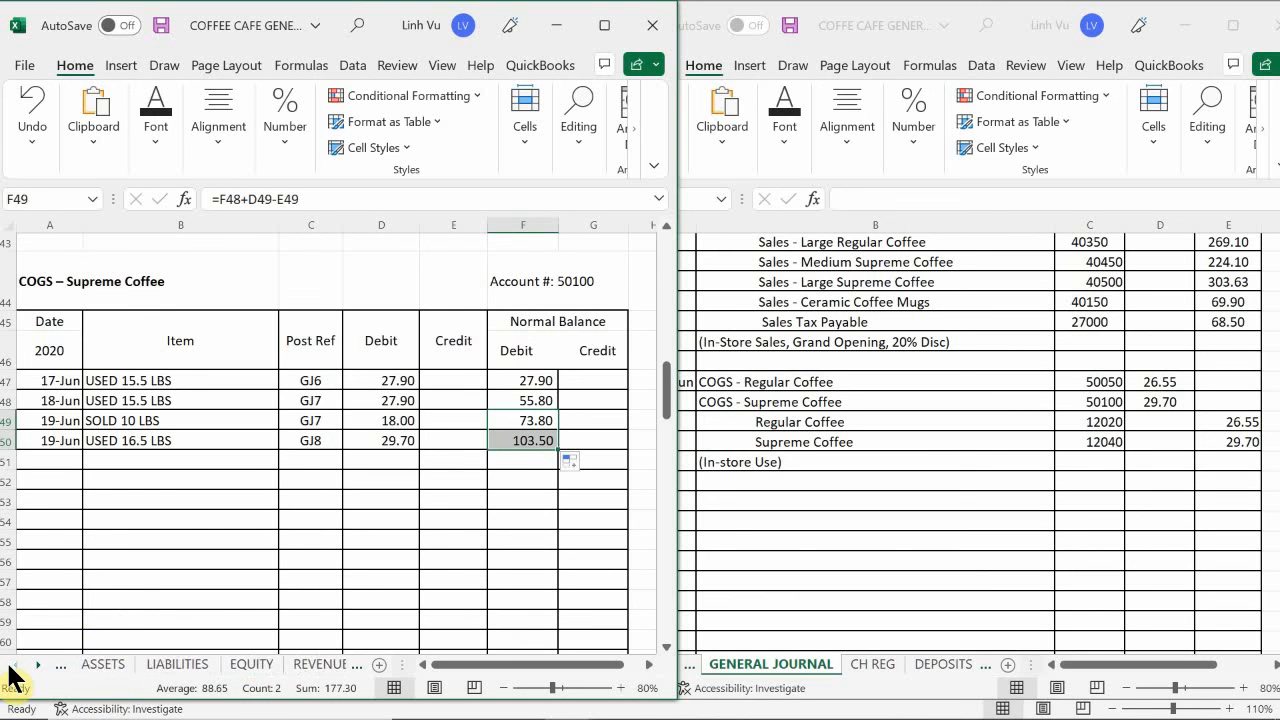
{"action": "left_click", "coordinate": [126, 667]}
{"action": "left_click", "coordinate": [140, 561]}
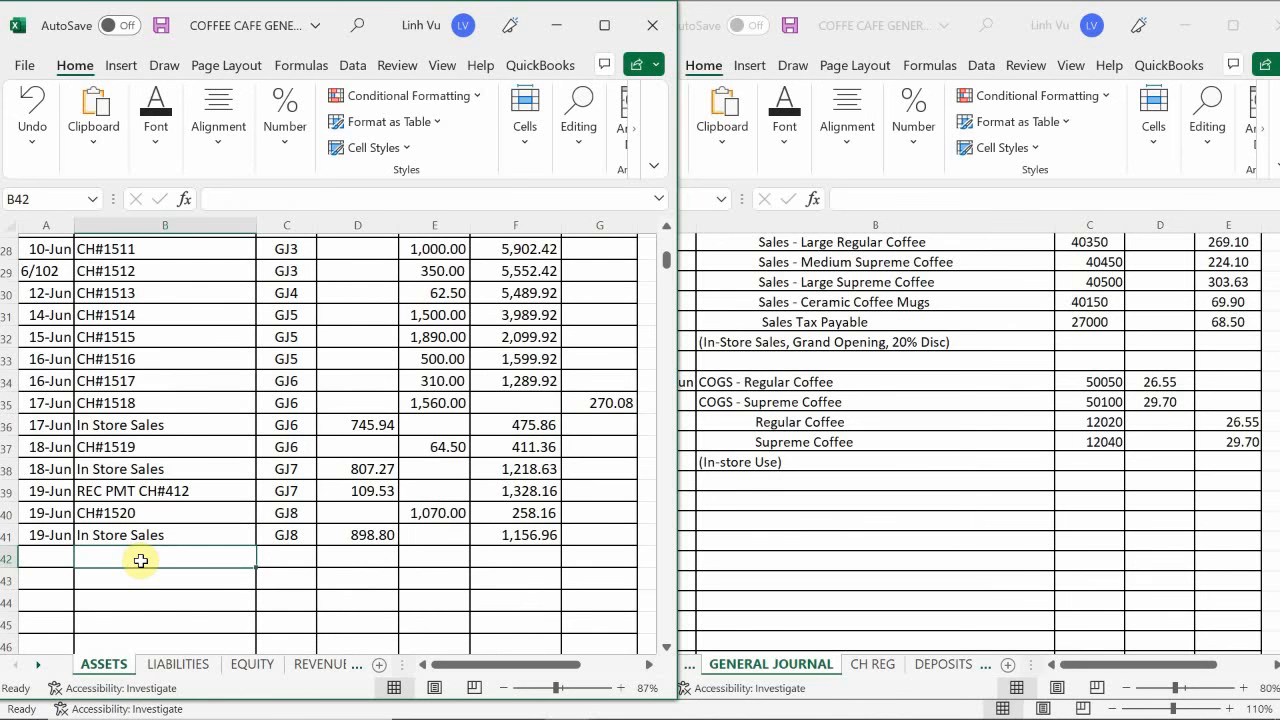
{"action": "scroll", "coordinate": [116, 533], "scroll_direction": "down", "scroll_amount": 20}
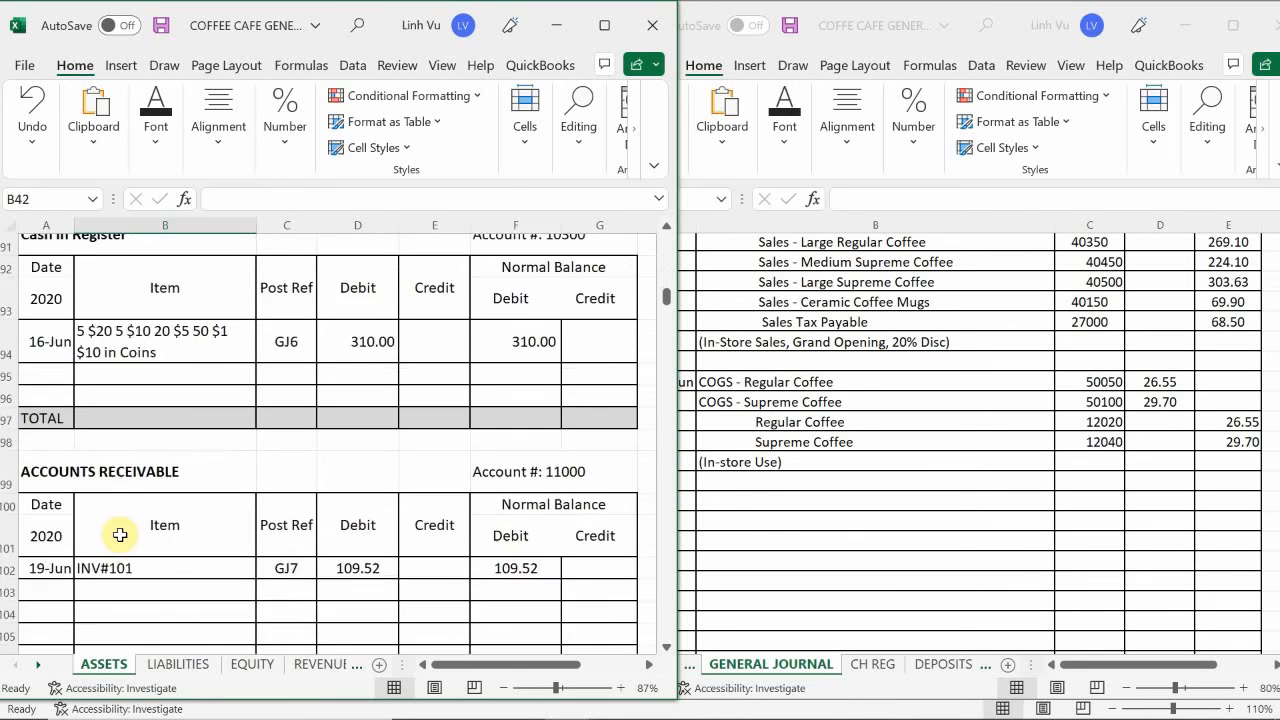
{"action": "scroll", "coordinate": [120, 535], "scroll_direction": "down", "scroll_amount": 20}
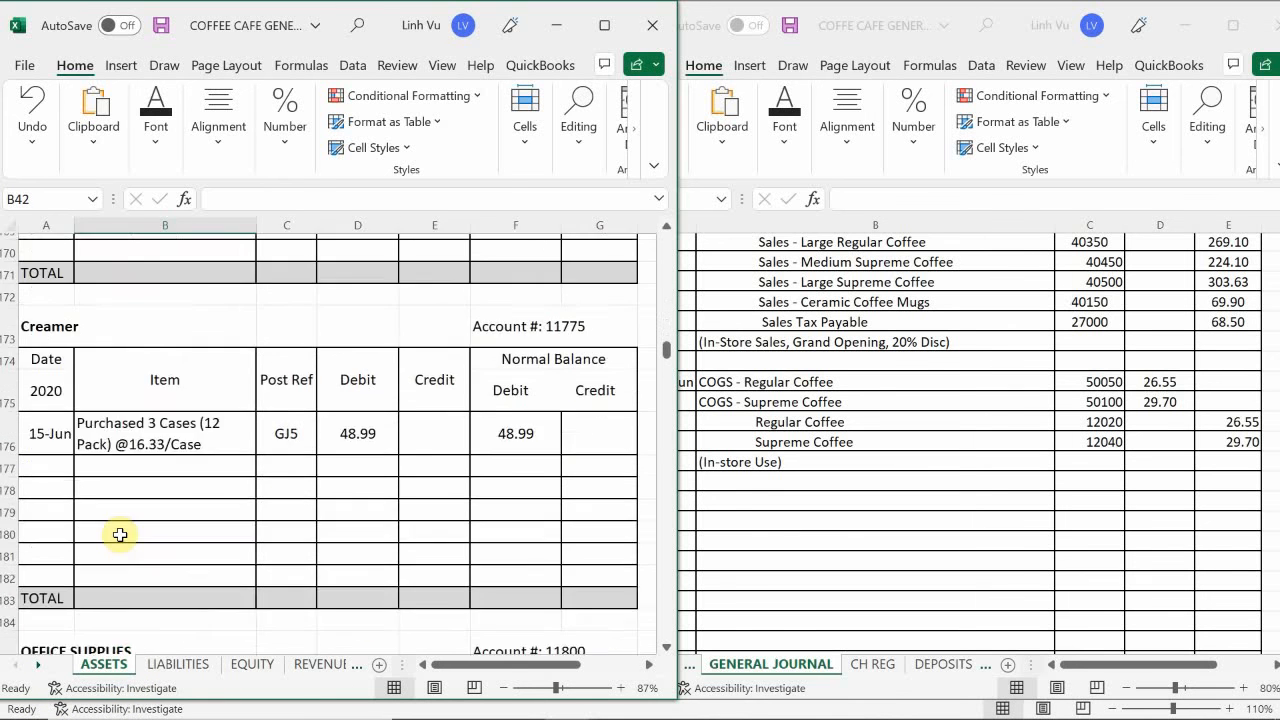
{"action": "scroll", "coordinate": [120, 535], "scroll_direction": "down", "scroll_amount": 12}
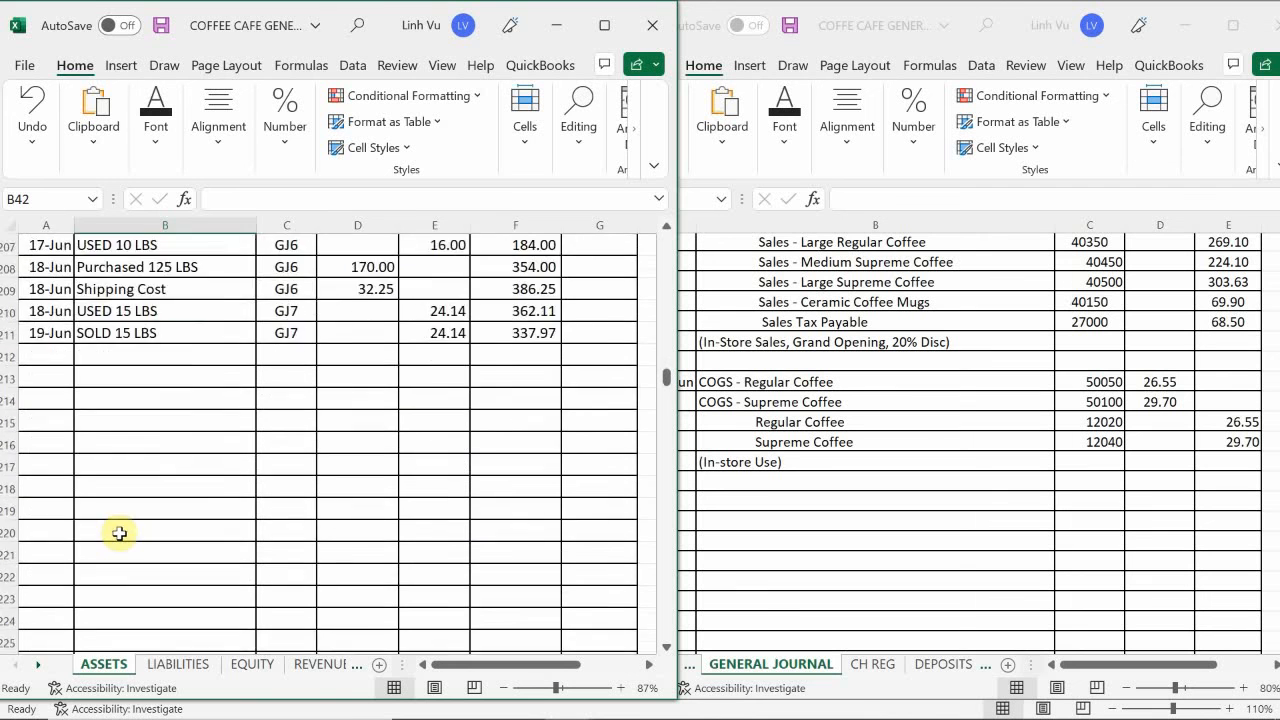
{"action": "scroll", "coordinate": [119, 533], "scroll_direction": "up", "scroll_amount": 3}
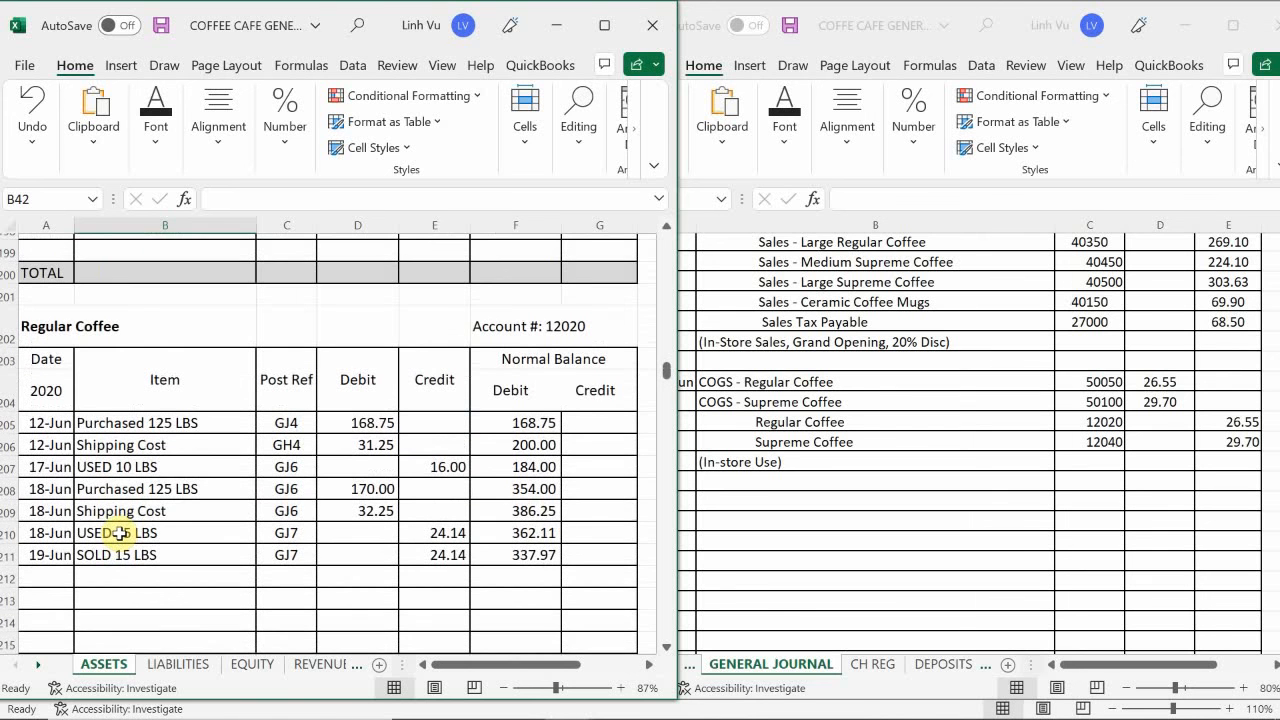
{"action": "scroll", "coordinate": [119, 533], "scroll_direction": "down", "scroll_amount": 1}
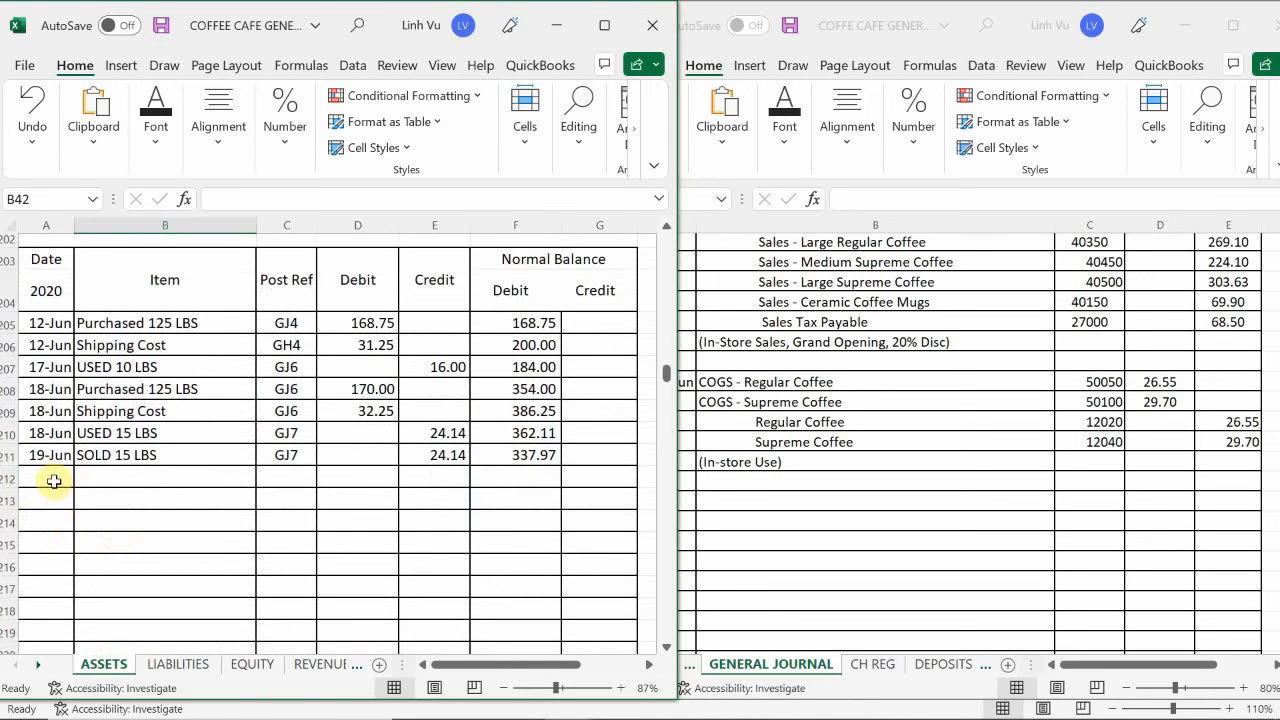
{"action": "left_click", "coordinate": [54, 481]}
{"action": "type", "text": "6/*"}
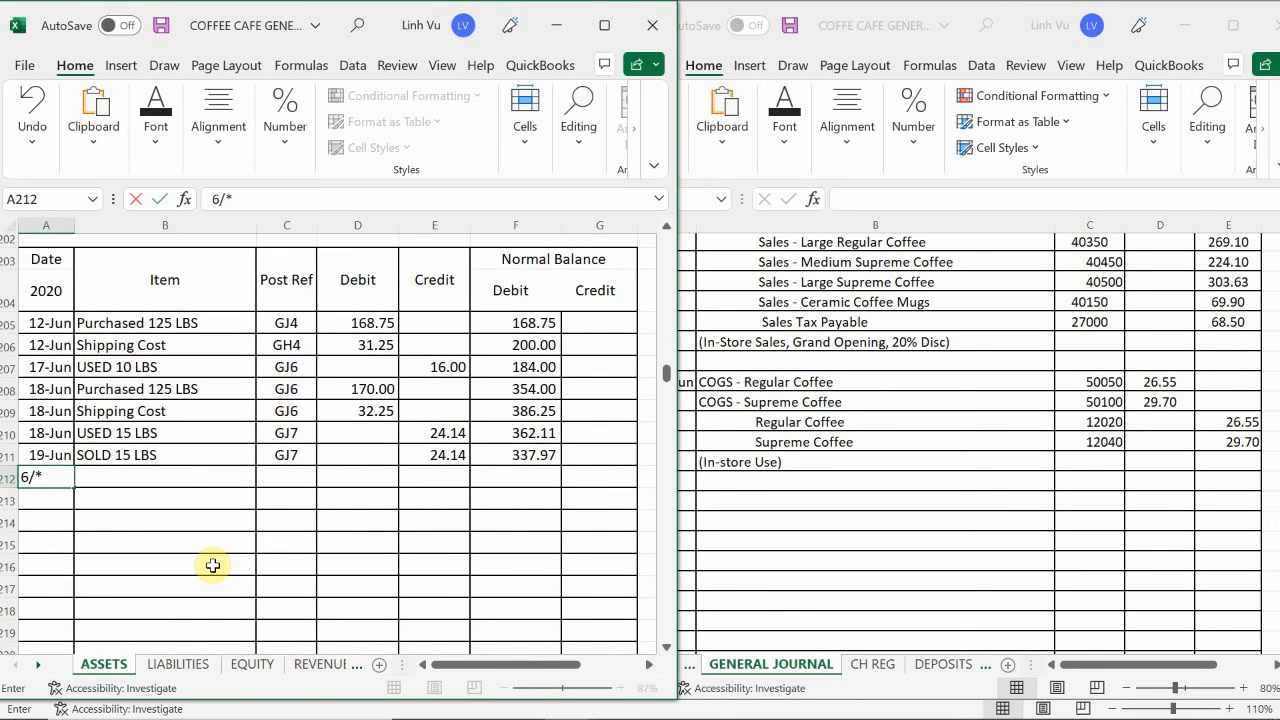
{"action": "key", "text": "BackSpace"}
{"action": "key", "text": "BackSpace"}
{"action": "key", "text": "BackSpace"}
{"action": "type", "text": "6/19"}
{"action": "key", "text": "Tab"}
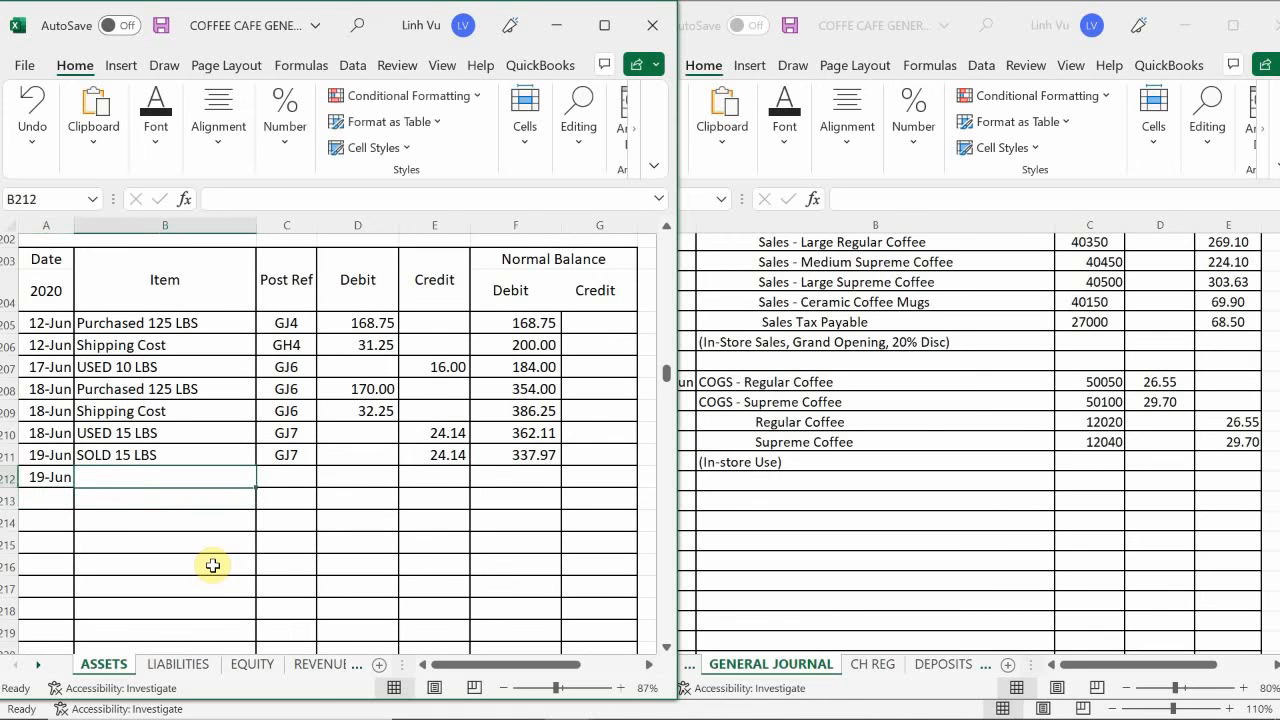
- Describe the new Regular Coffee entry in row 212 as USED 16.5 LBS with post reference GJ8
{"action": "type", "text": "USED"}
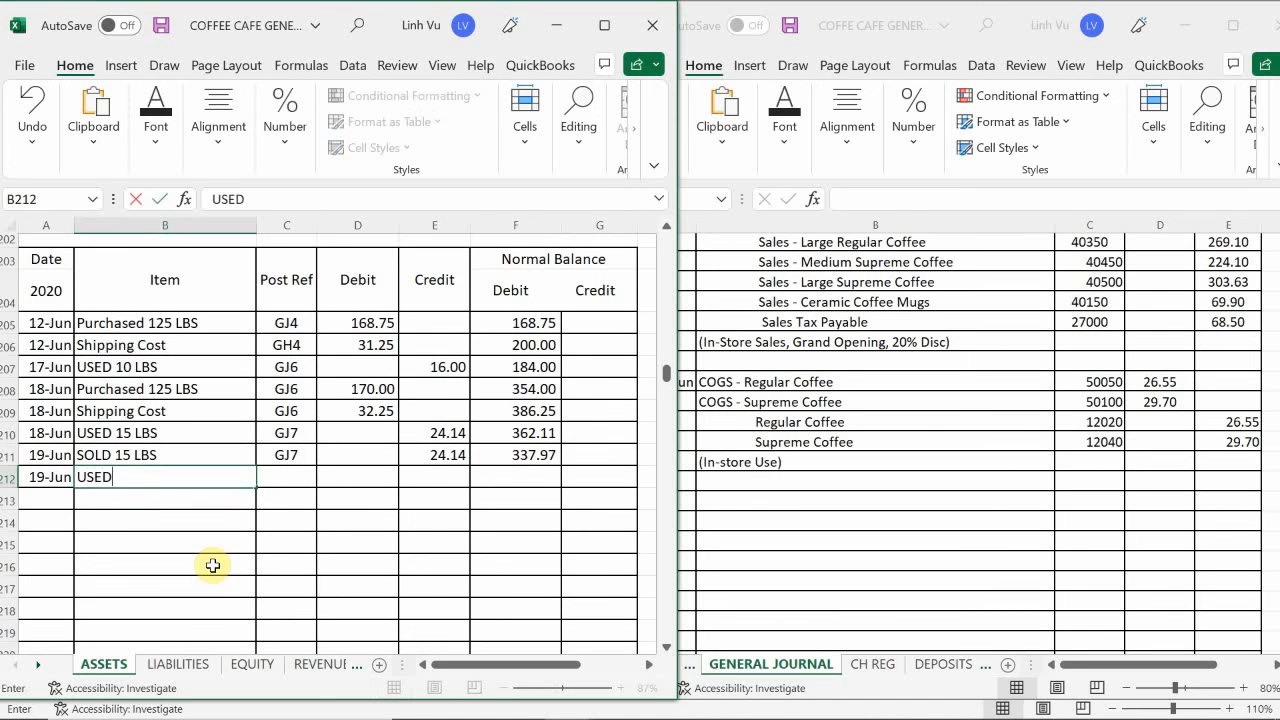
{"action": "type", "text": " 16.45"}
{"action": "key", "text": "BackSpace"}
{"action": "key", "text": "BackSpace"}
{"action": "type", "text": "5 LBS"}
{"action": "key", "text": "Tab"}
{"action": "type", "text": "GK"}
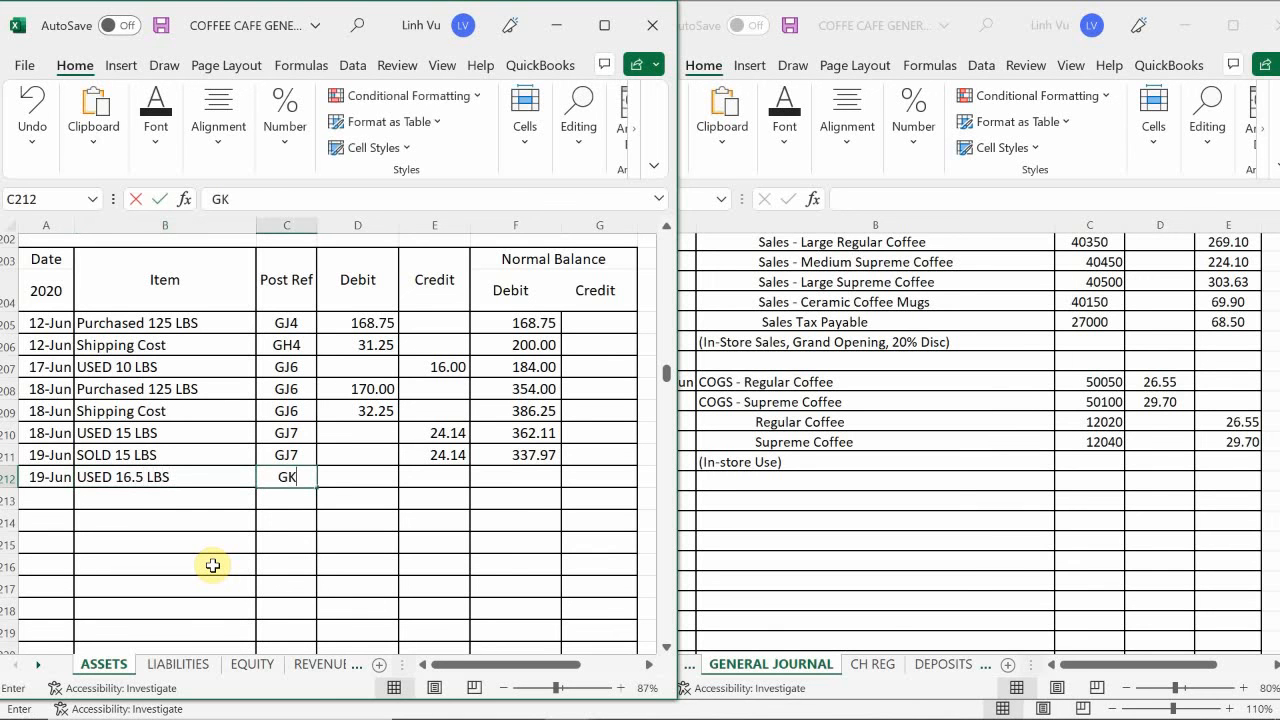
{"action": "key", "text": "BackSpace"}
{"action": "type", "text": "J8"}
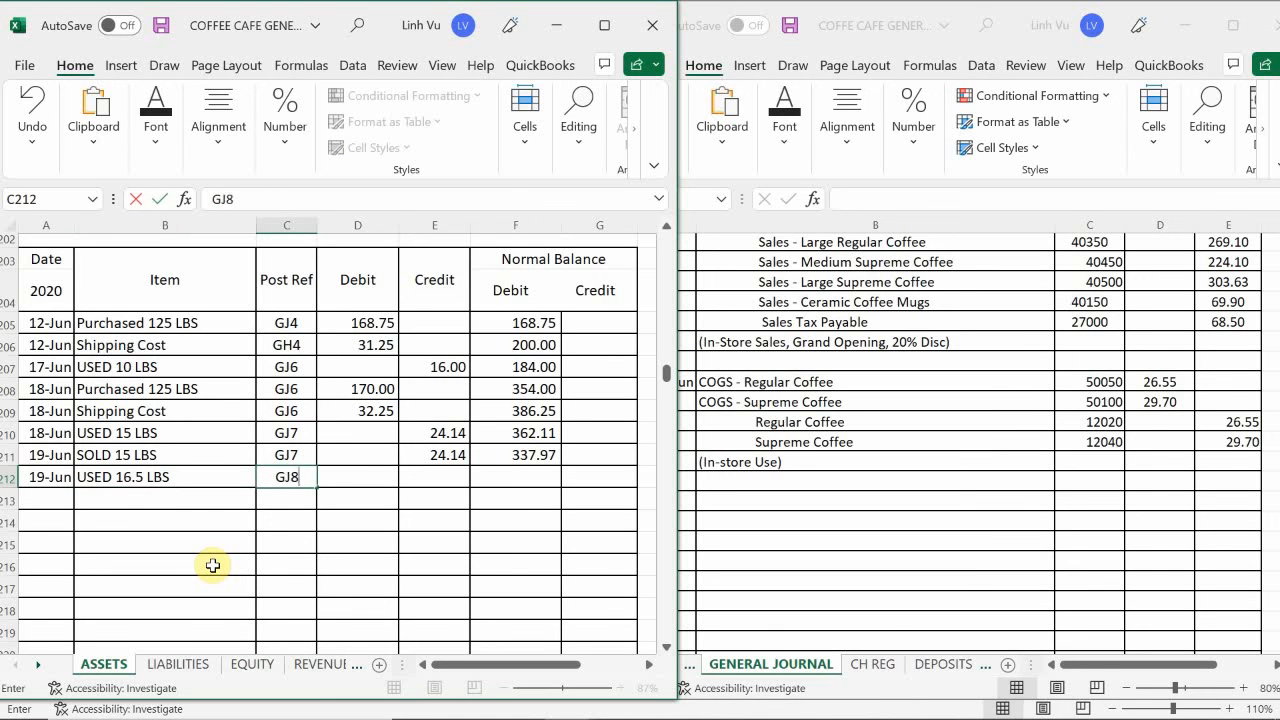
{"action": "key", "text": "Return"}
- Enter the 26.55 credit in E212 and extend the running debit balance formula from F211 to F212
{"action": "key", "text": "Right"}
{"action": "key", "text": "Up"}
{"action": "key", "text": "Right"}
{"action": "type", "text": "26.55"}
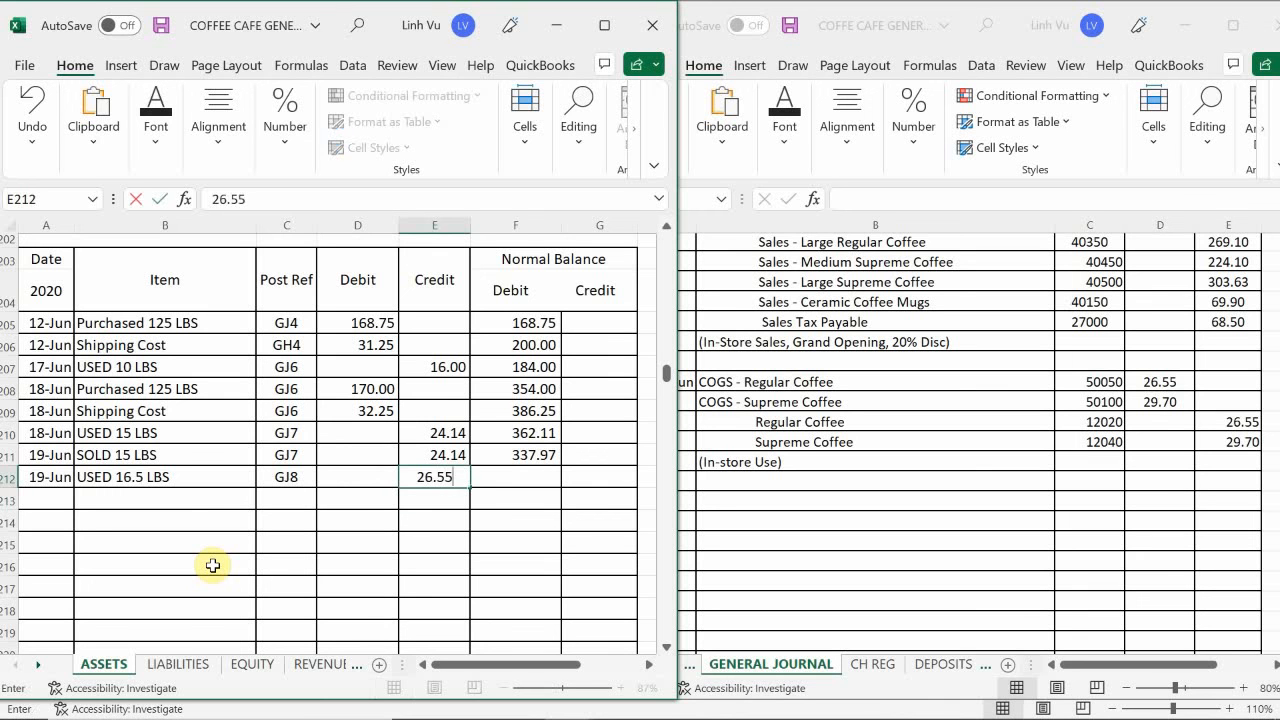
{"action": "key", "text": "Return"}
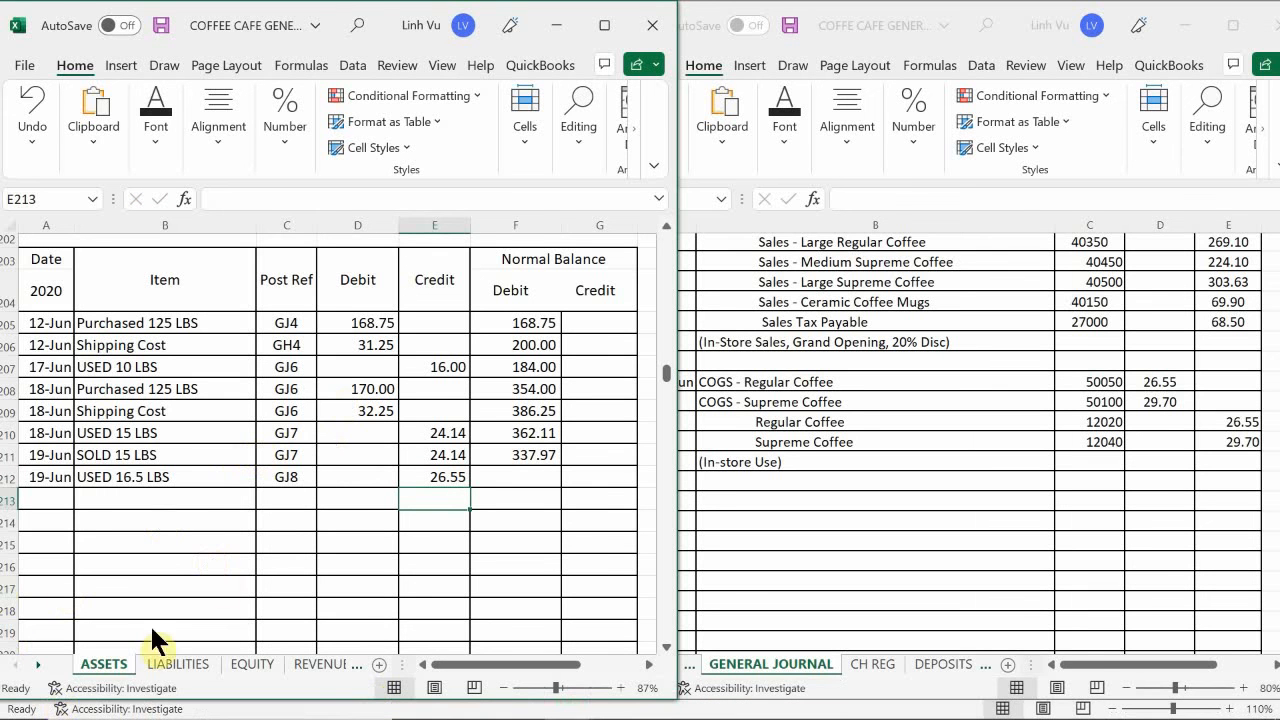
{"action": "left_click", "coordinate": [505, 456]}
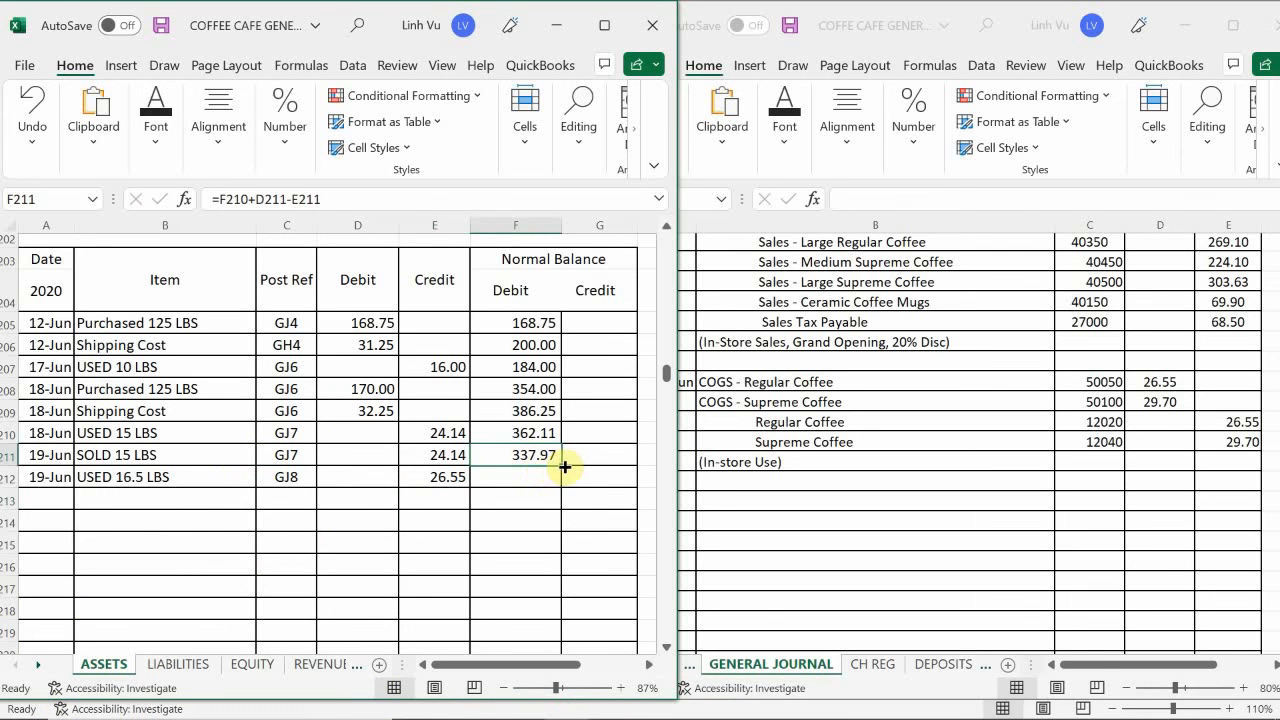
{"action": "left_click_drag", "start_coordinate": [565, 468], "coordinate": [561, 485]}
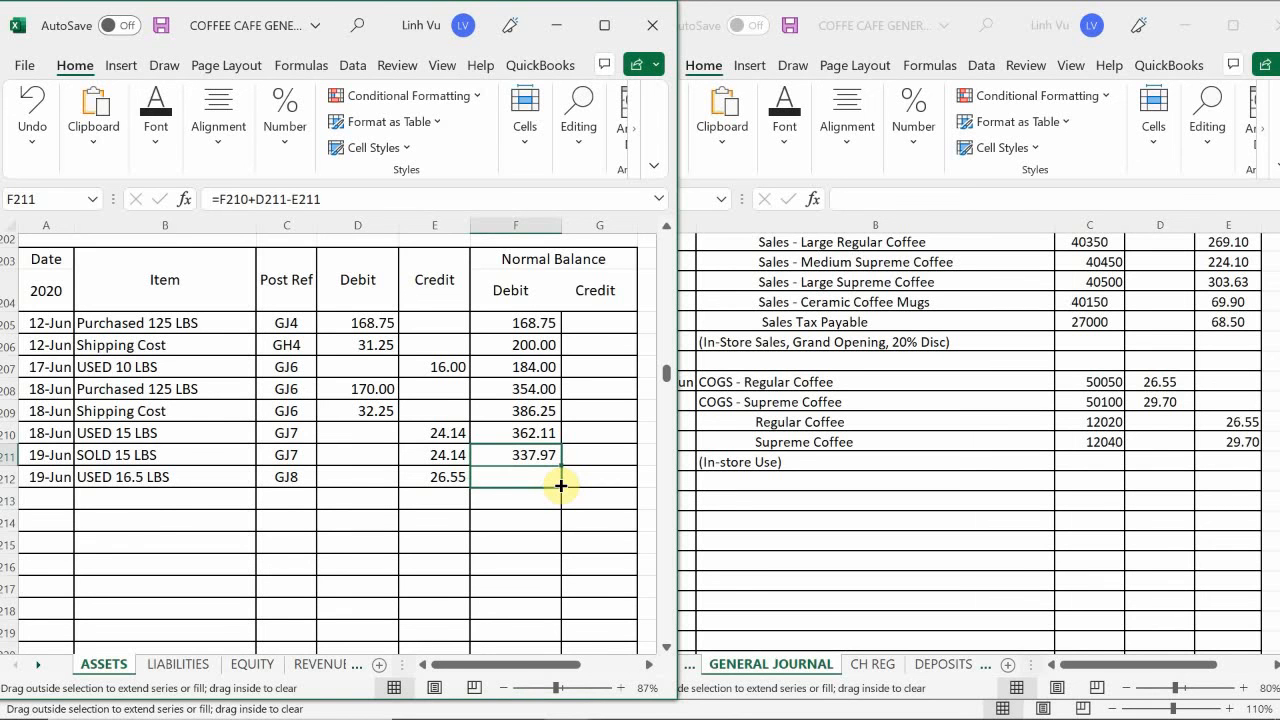
{"action": "left_click_drag", "start_coordinate": [561, 485], "coordinate": [562, 488]}
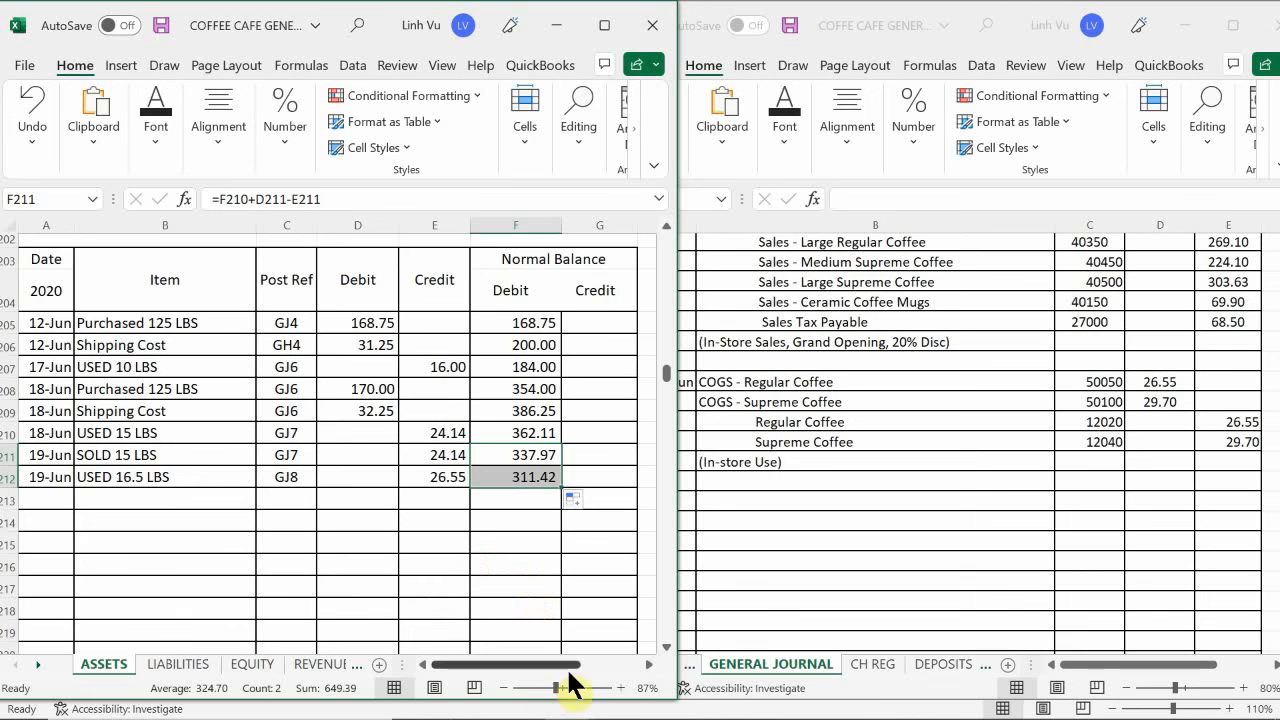
- Check the inventory-on-hand total on the inventory workbook's REG COFFEE sheet against the Regular Coffee ledger balance, and return to the general ledger
{"action": "mouse_move", "coordinate": [605, 712]}
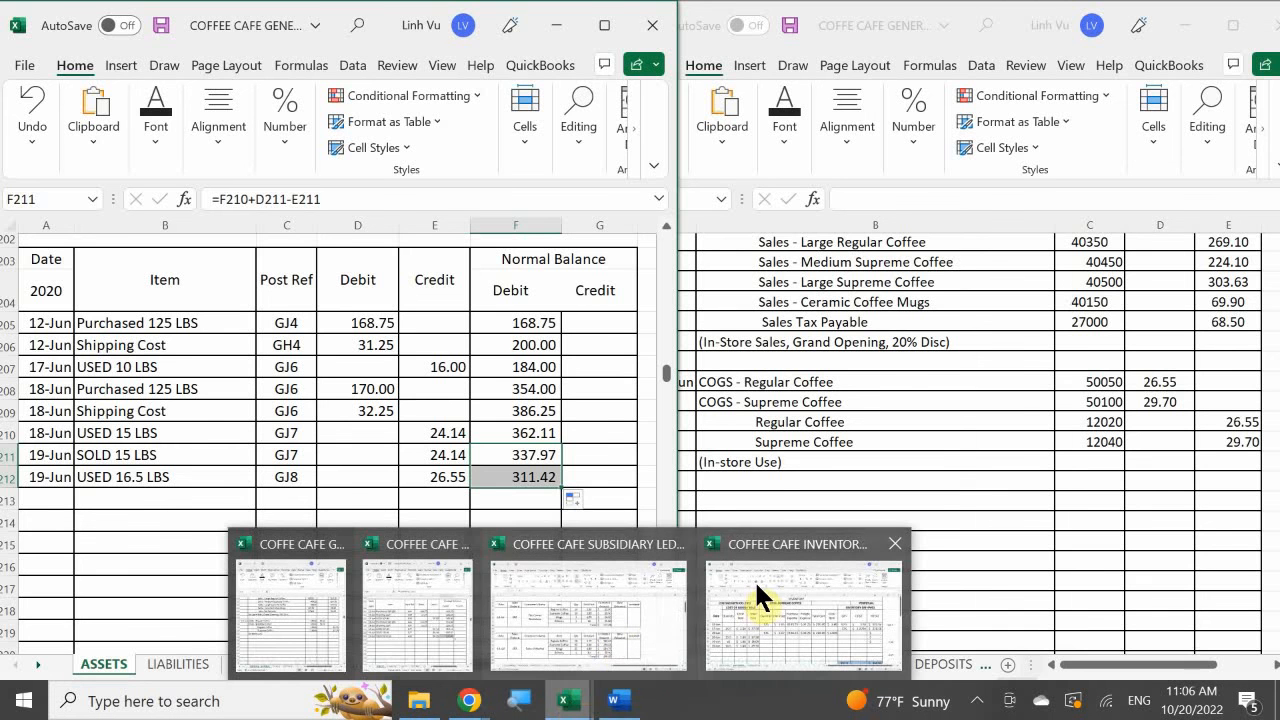
{"action": "left_click", "coordinate": [763, 594]}
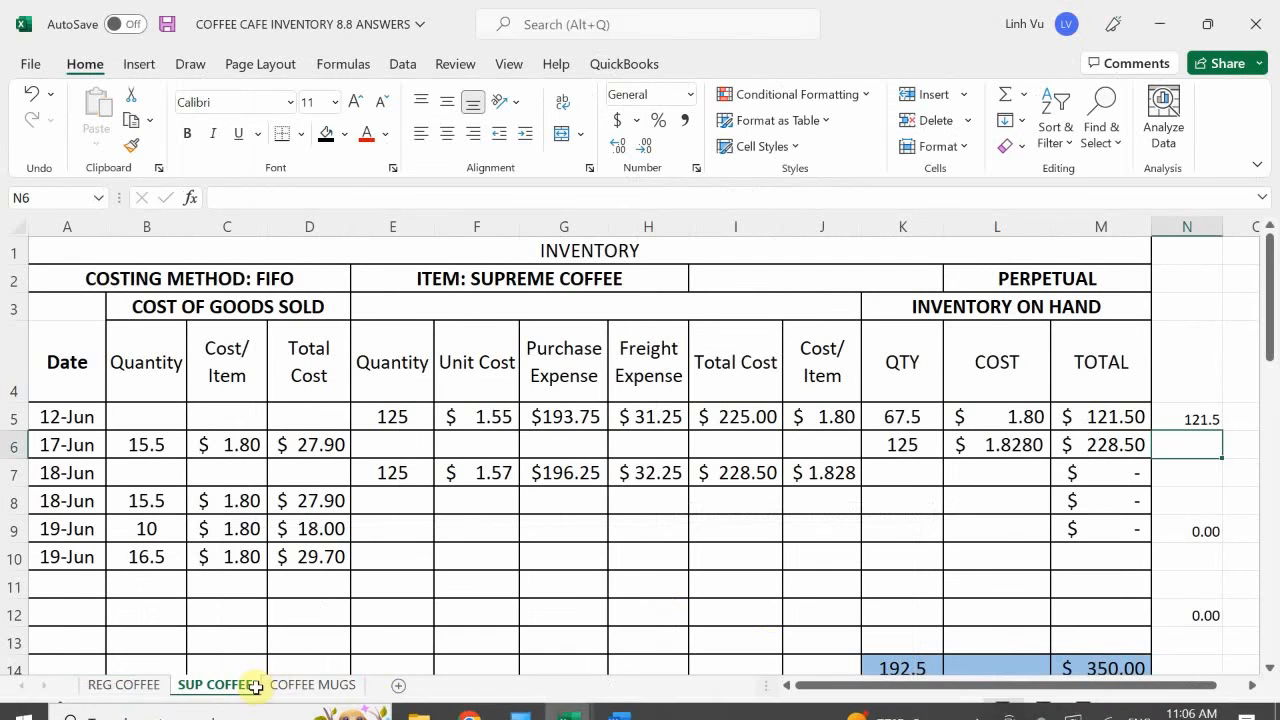
{"action": "left_click", "coordinate": [128, 688]}
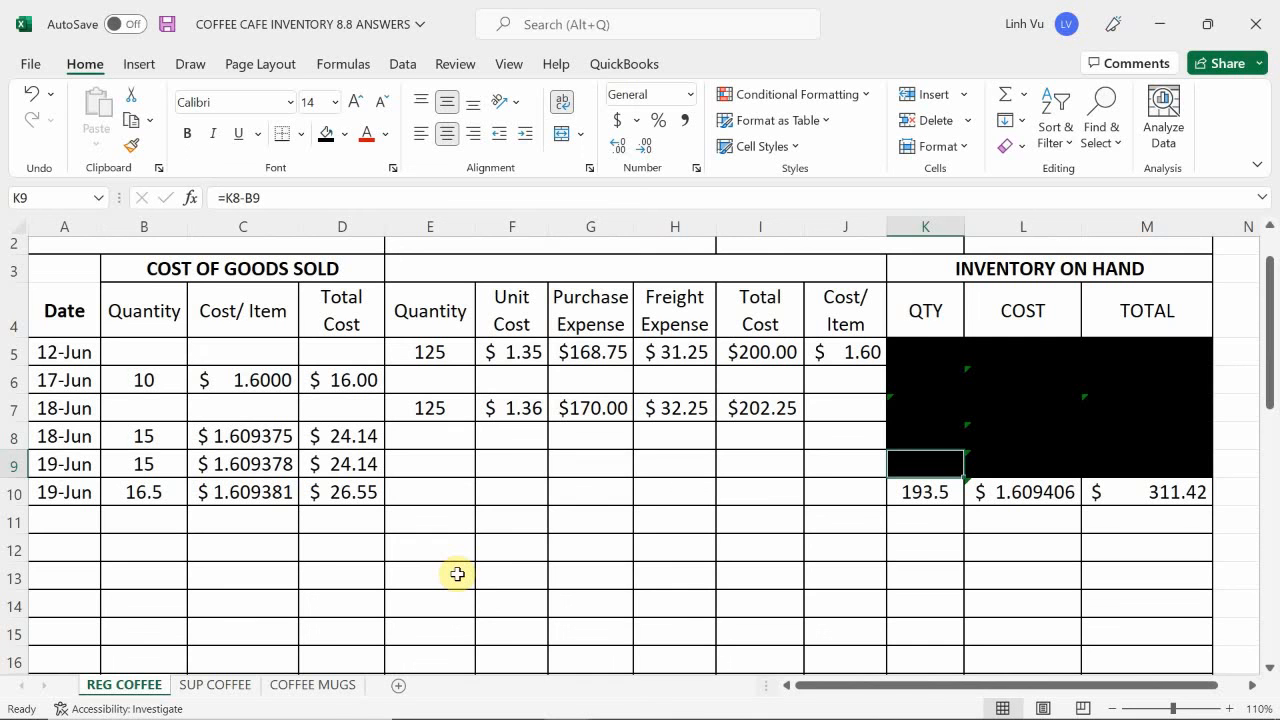
{"action": "mouse_move", "coordinate": [540, 712]}
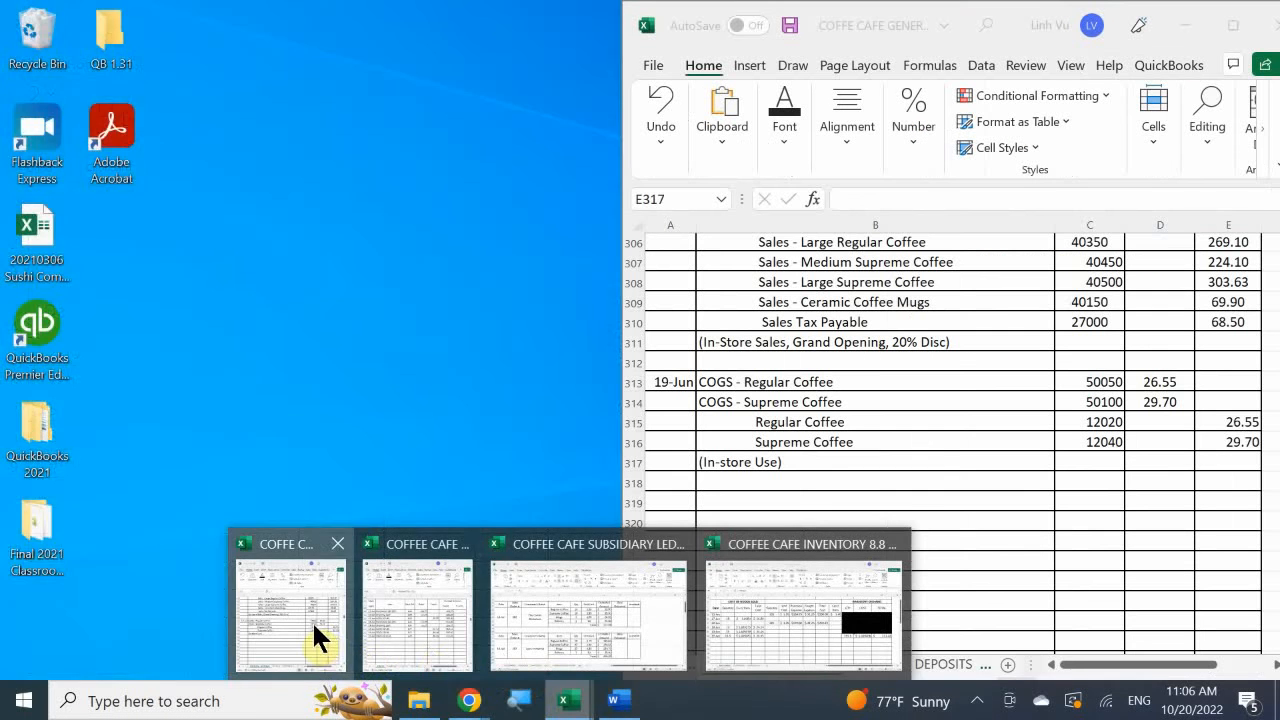
{"action": "left_click", "coordinate": [312, 620]}
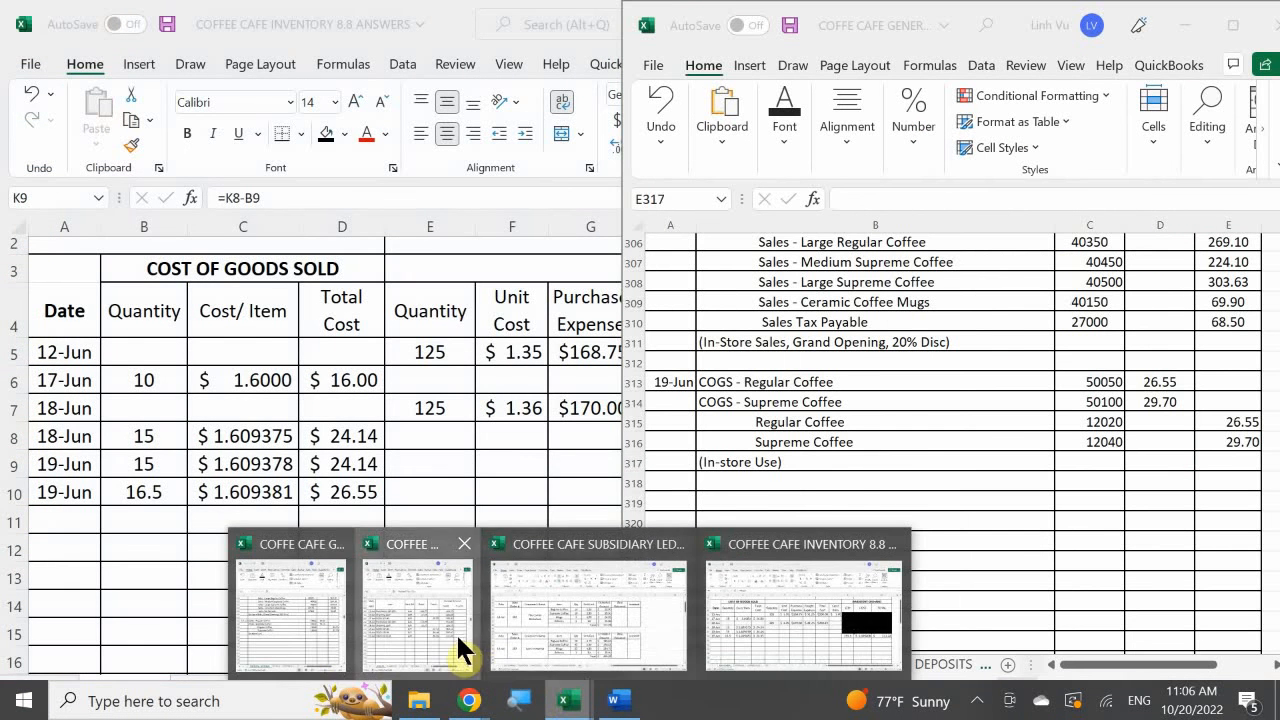
{"action": "left_click", "coordinate": [456, 632]}
- Enter the date 6/19 in A257, the first free row of the Supreme Coffee account
{"action": "scroll", "coordinate": [300, 466], "scroll_direction": "down", "scroll_amount": 20}
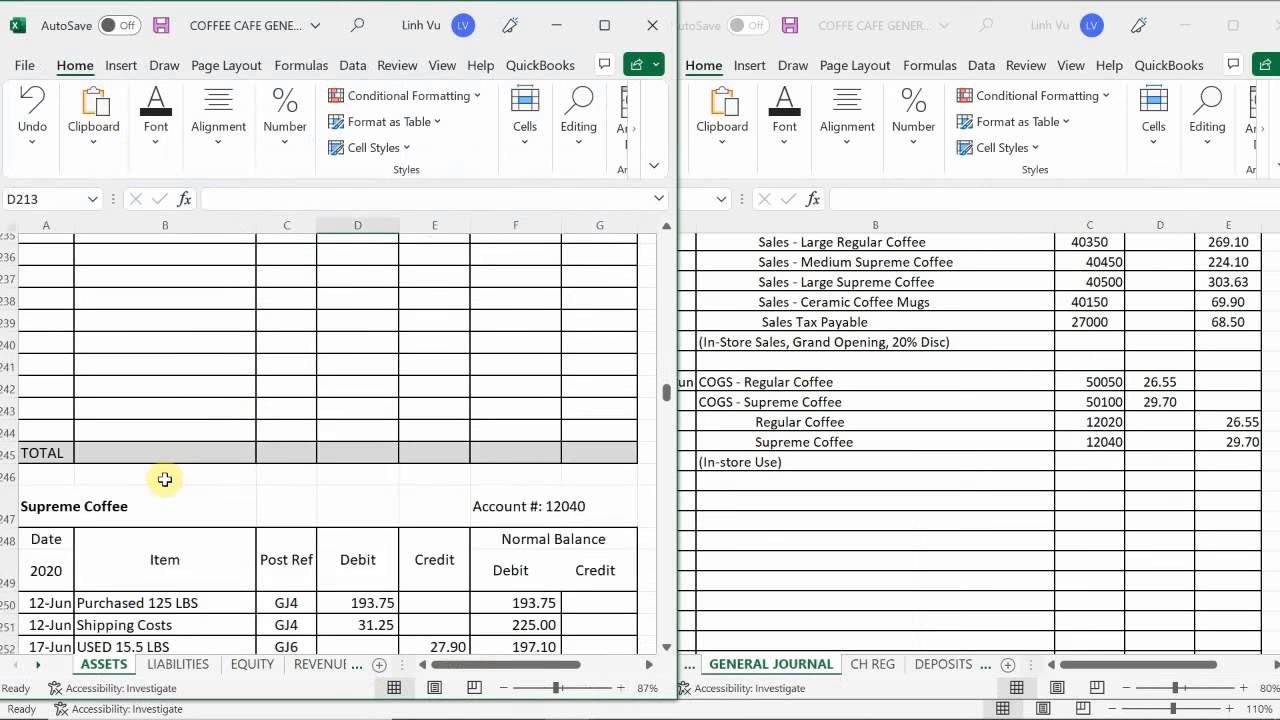
{"action": "scroll", "coordinate": [165, 480], "scroll_direction": "down", "scroll_amount": 5}
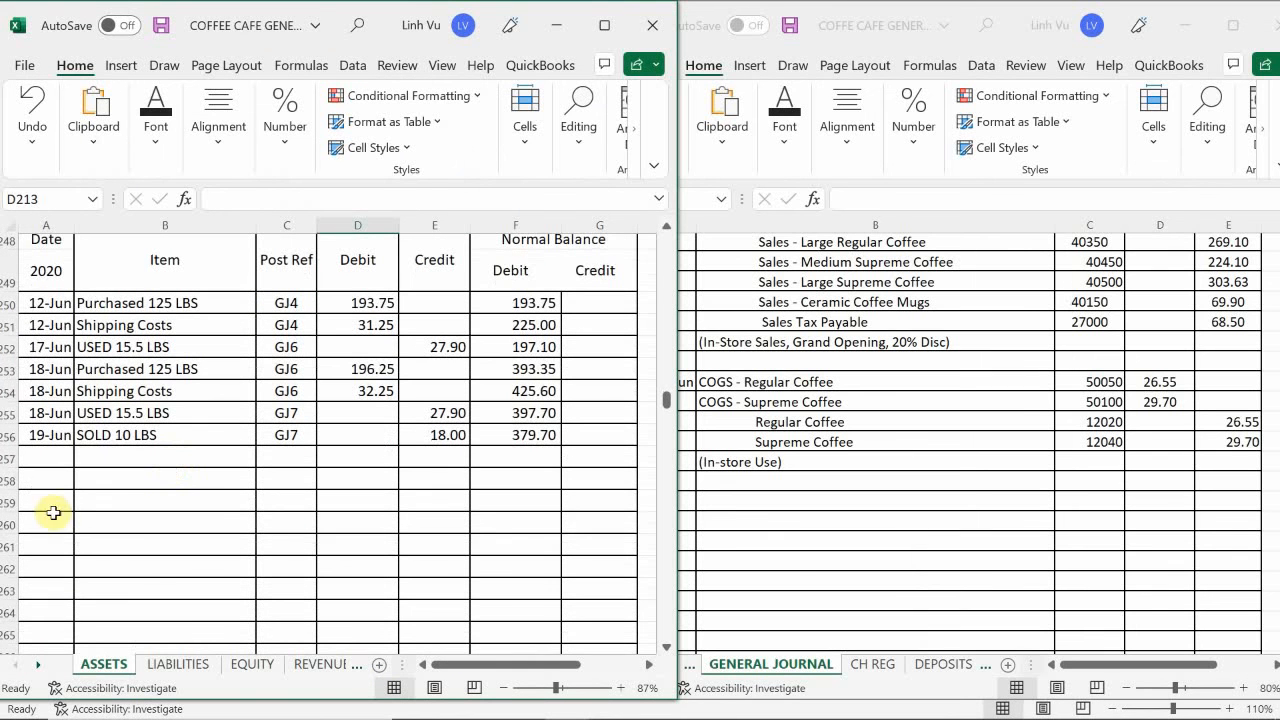
{"action": "left_click", "coordinate": [48, 457]}
{"action": "type", "text": "6/"}
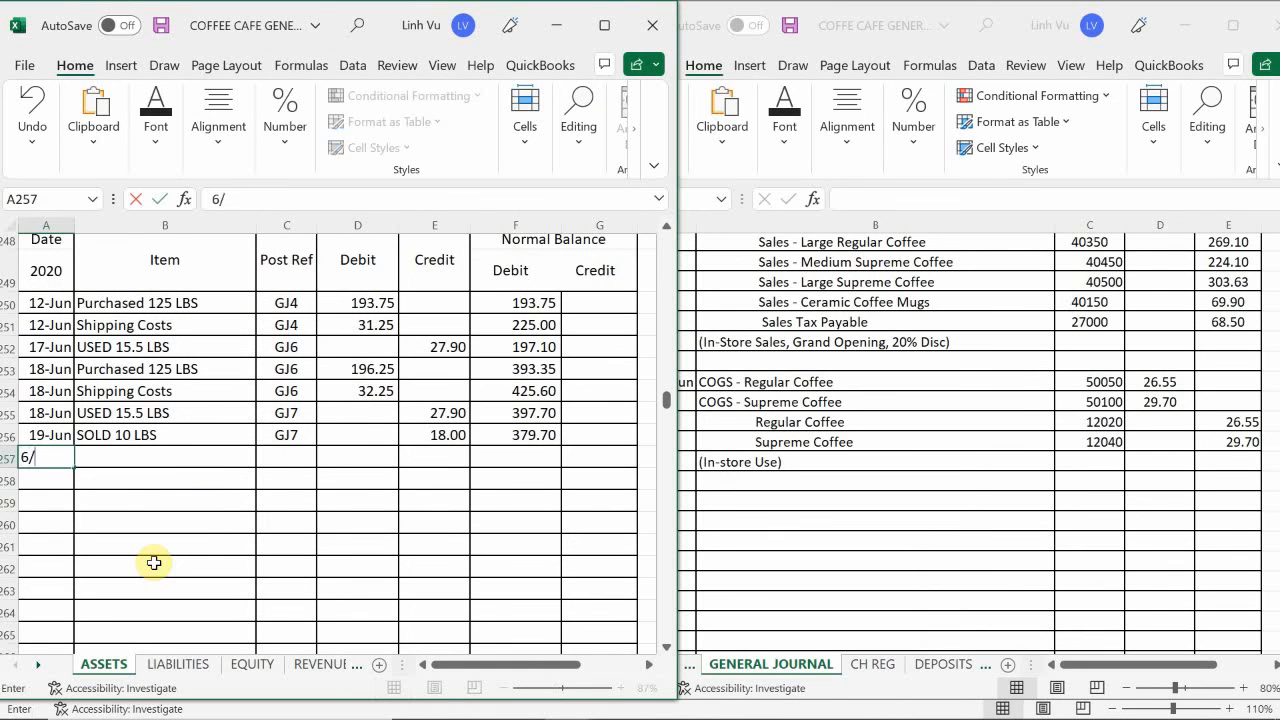
{"action": "type", "text": "2"}
{"action": "key", "text": "BackSpace"}
{"action": "type", "text": "19"}
{"action": "key", "text": "Return"}
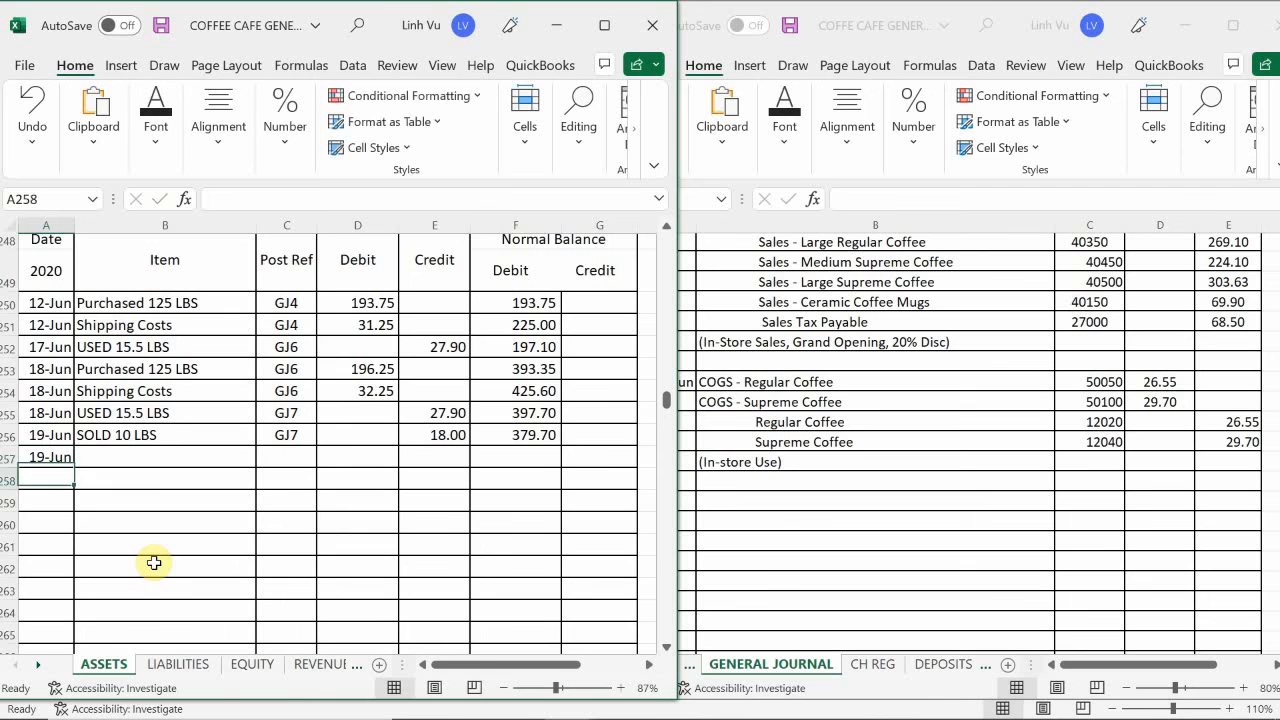
- Describe the new Supreme Coffee entry in row 257 as USED 16.5 LBS with post reference GJ8
{"action": "key", "text": "Right"}
{"action": "key", "text": "Up"}
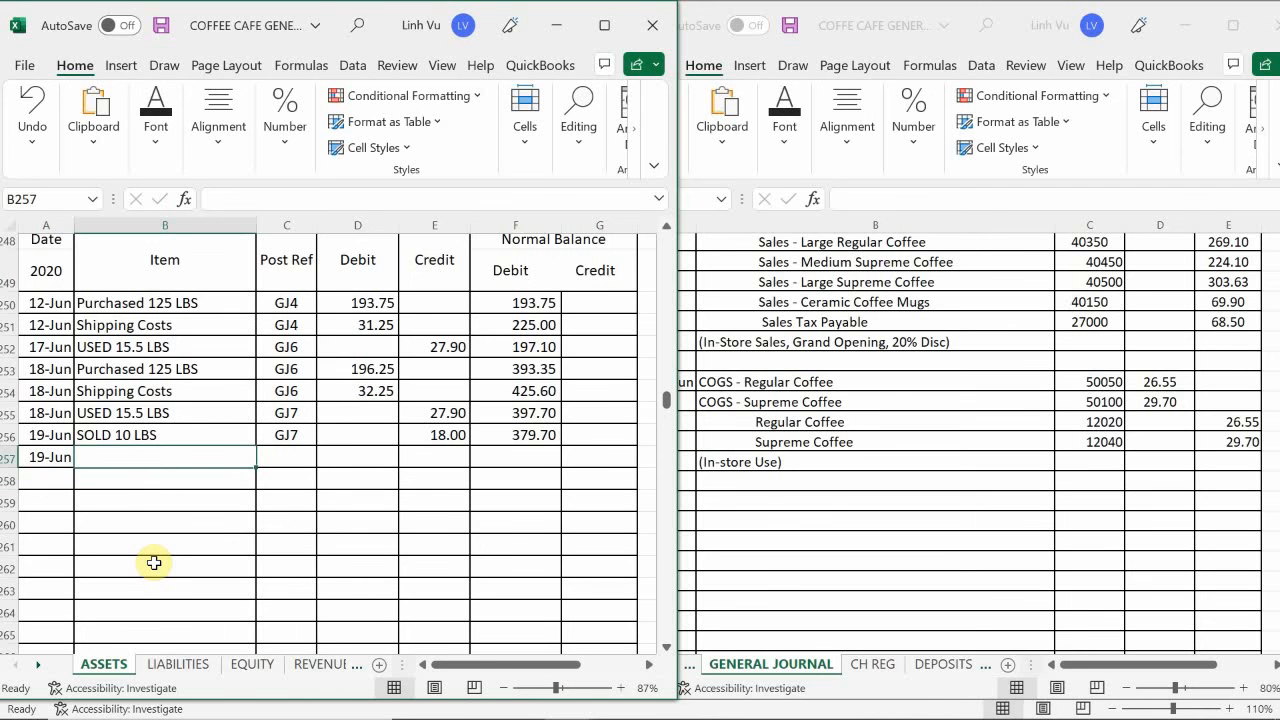
{"action": "type", "text": "U"}
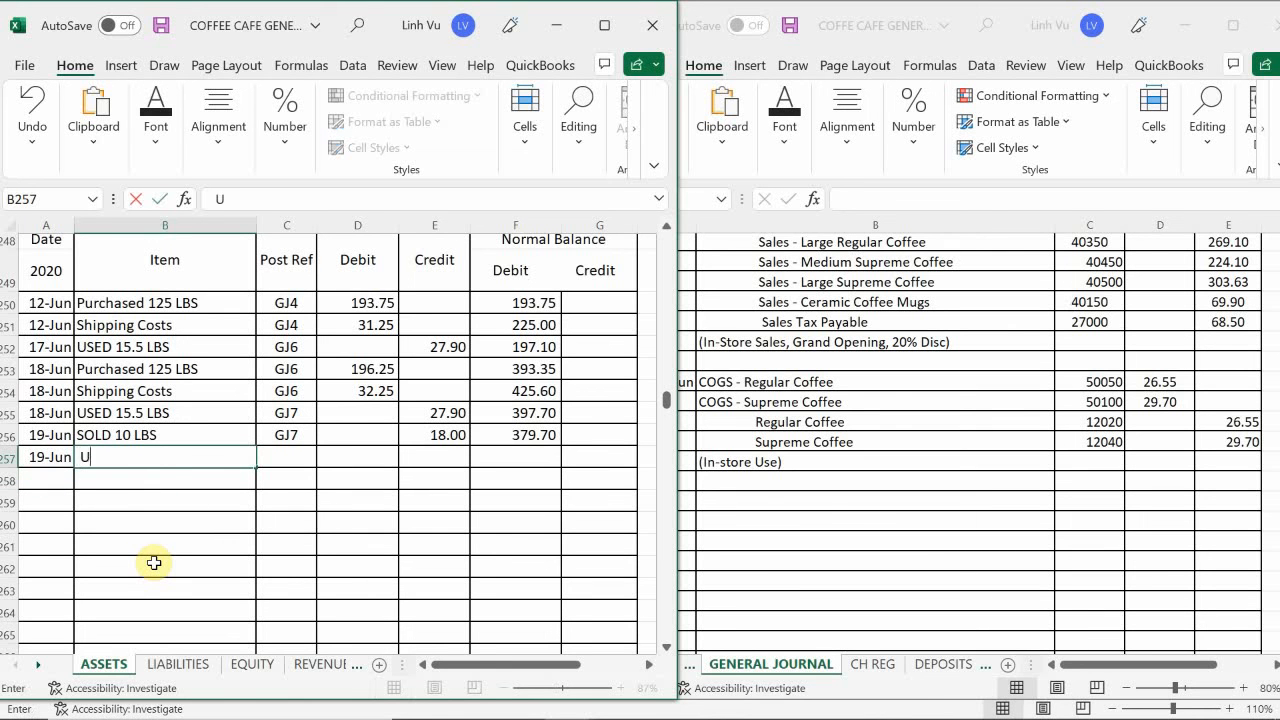
{"action": "key", "text": "BackSpace"}
{"action": "key", "text": "BackSpace"}
{"action": "type", "text": "USED "}
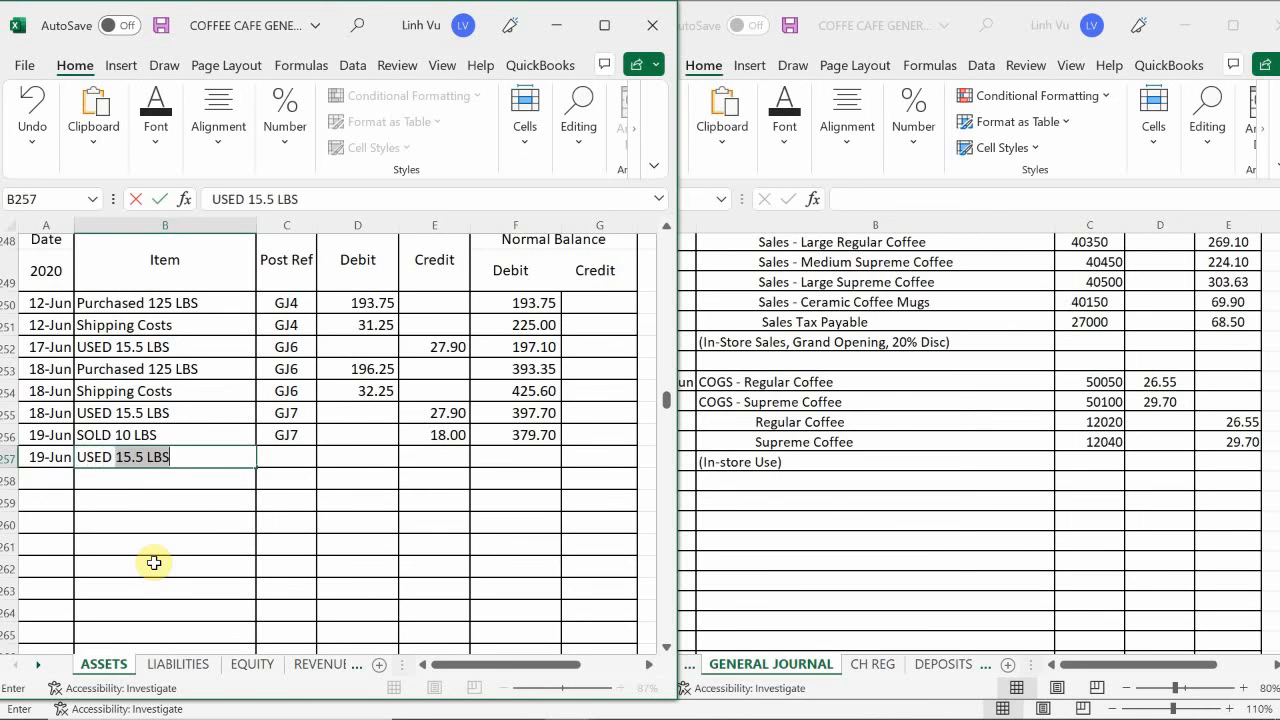
{"action": "type", "text": "16.5 LBS"}
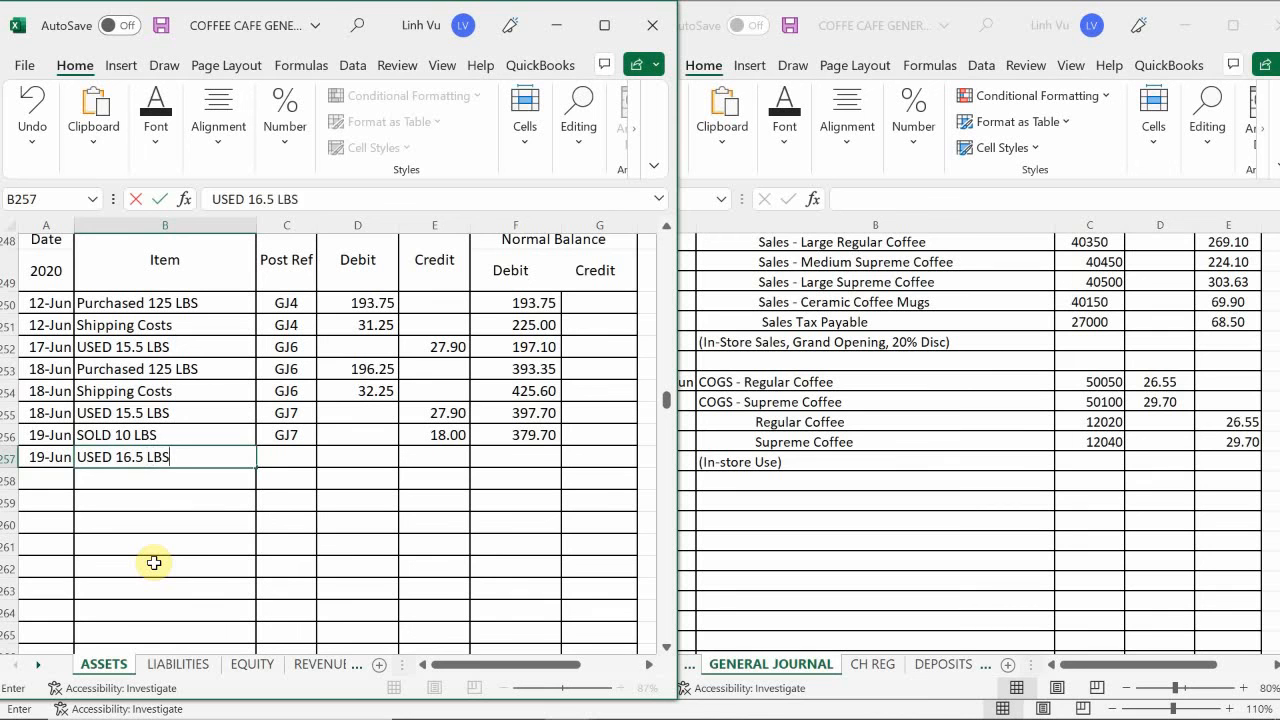
{"action": "key", "text": "Tab"}
{"action": "type", "text": "GJ8"}
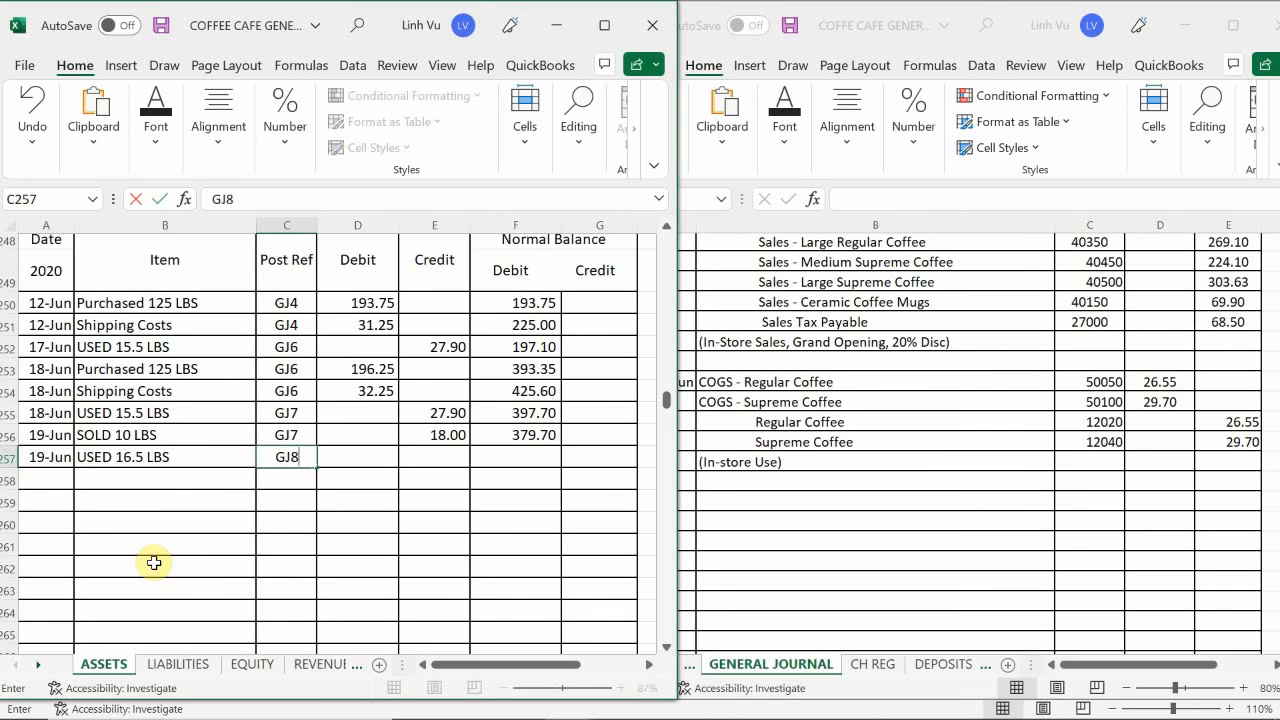
{"action": "key", "text": "Return"}
- Enter the 29.70 credit in E257 and extend the running debit balance formula from F256 to F257
{"action": "key", "text": "Right"}
{"action": "key", "text": "Up"}
{"action": "key", "text": "Right"}
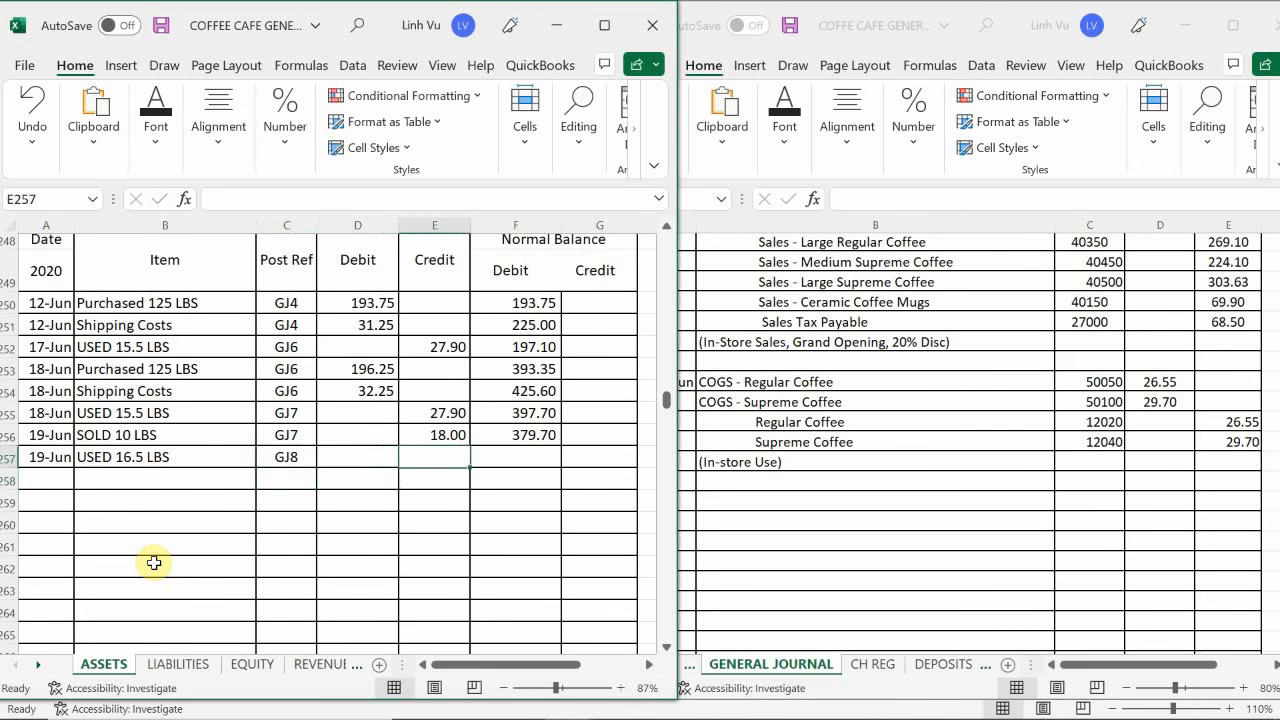
{"action": "type", "text": "29.70"}
{"action": "key", "text": "Return"}
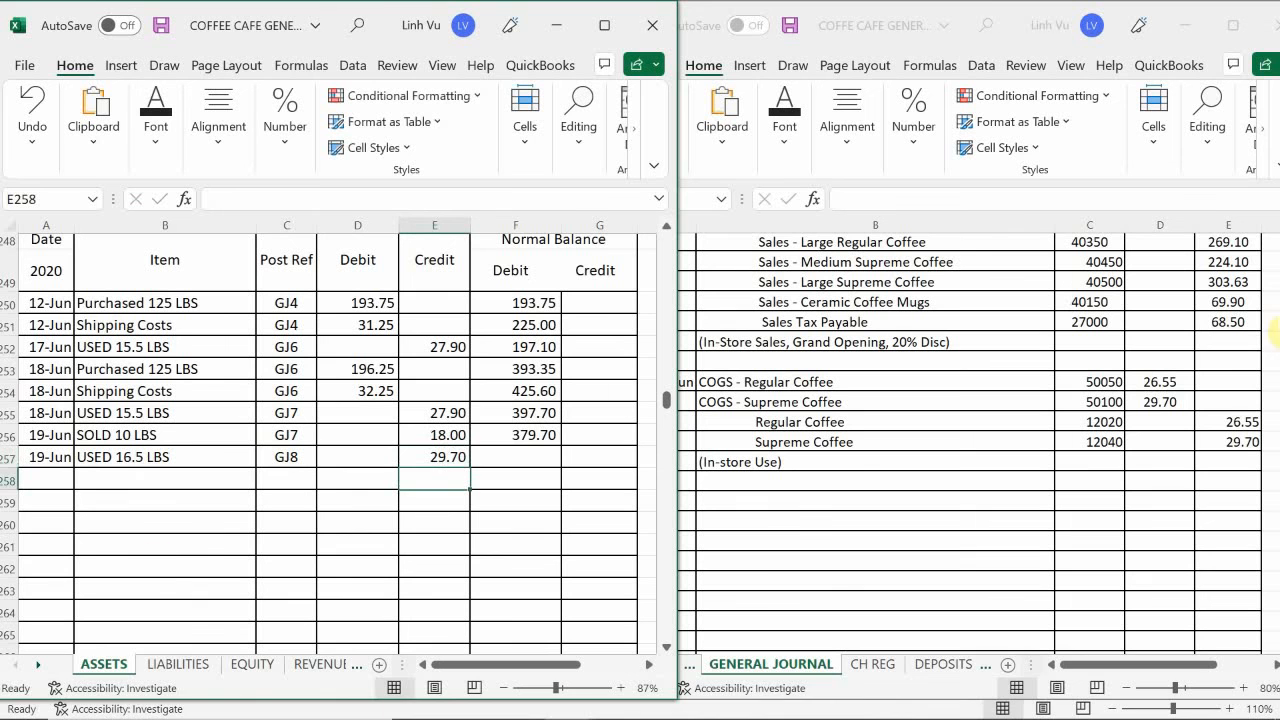
{"action": "left_click", "coordinate": [512, 430]}
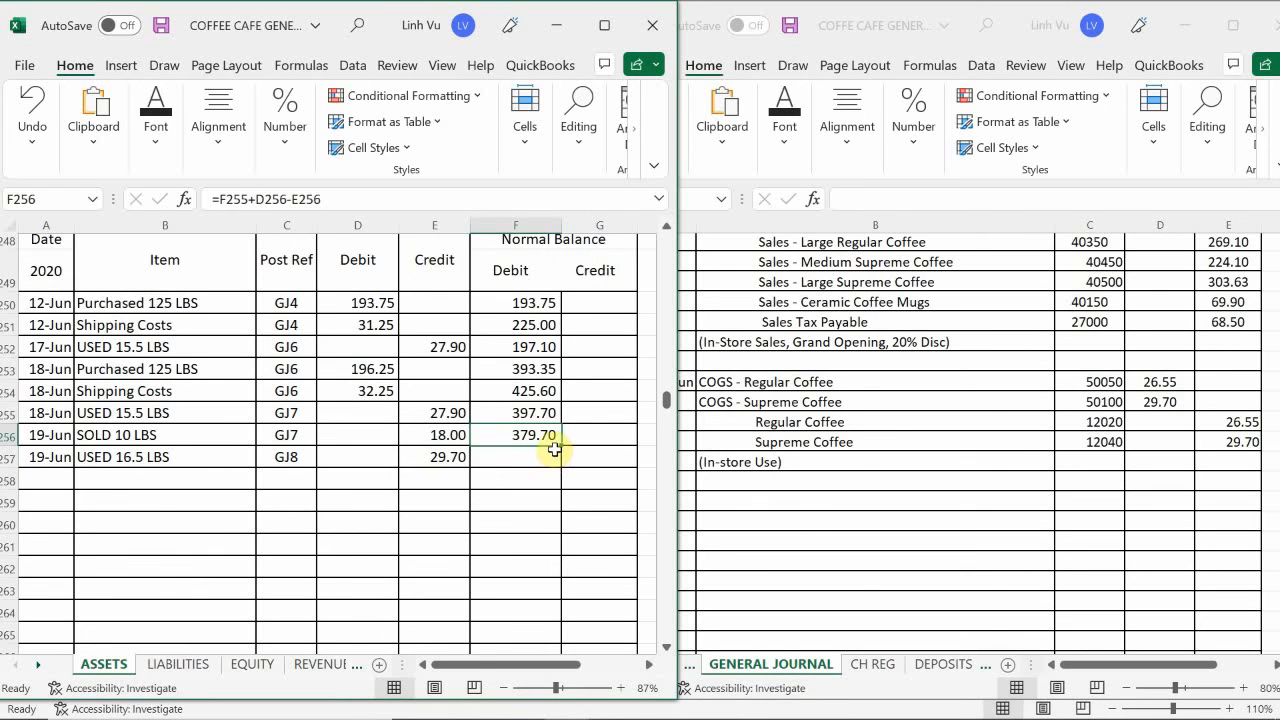
{"action": "left_click_drag", "start_coordinate": [560, 447], "coordinate": [560, 469]}
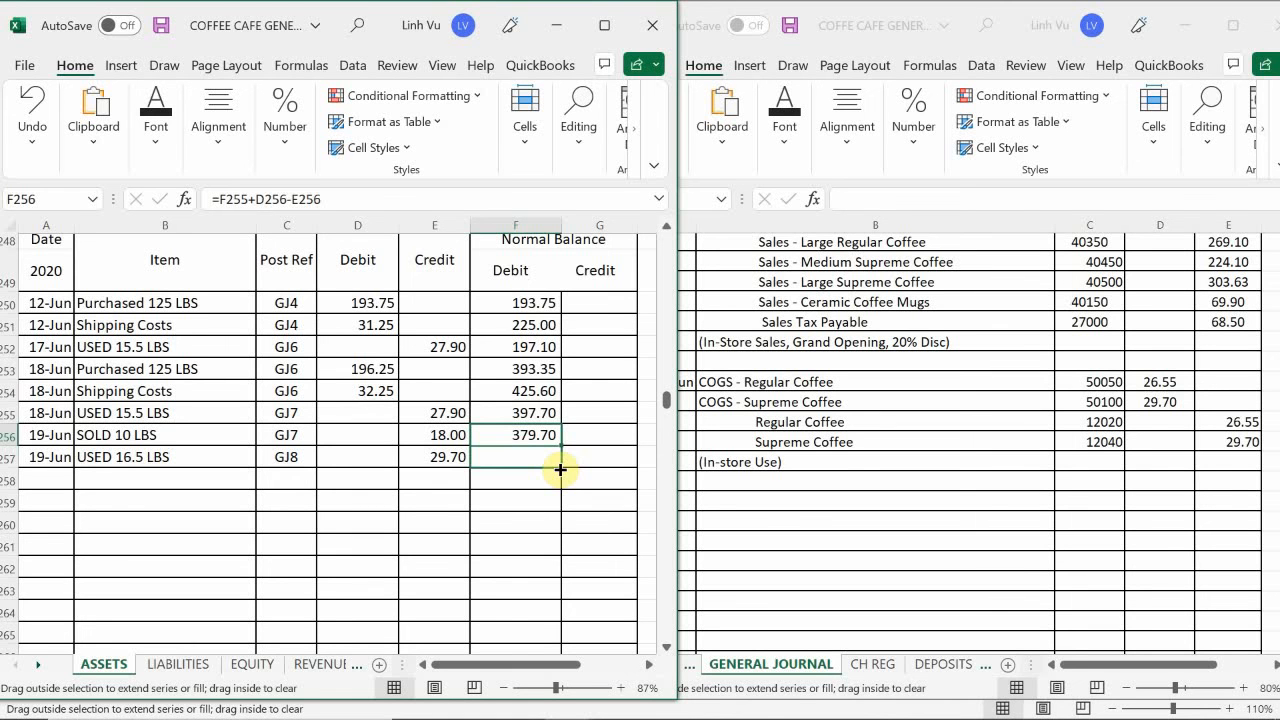
{"action": "left_click_drag", "start_coordinate": [560, 469], "coordinate": [560, 469]}
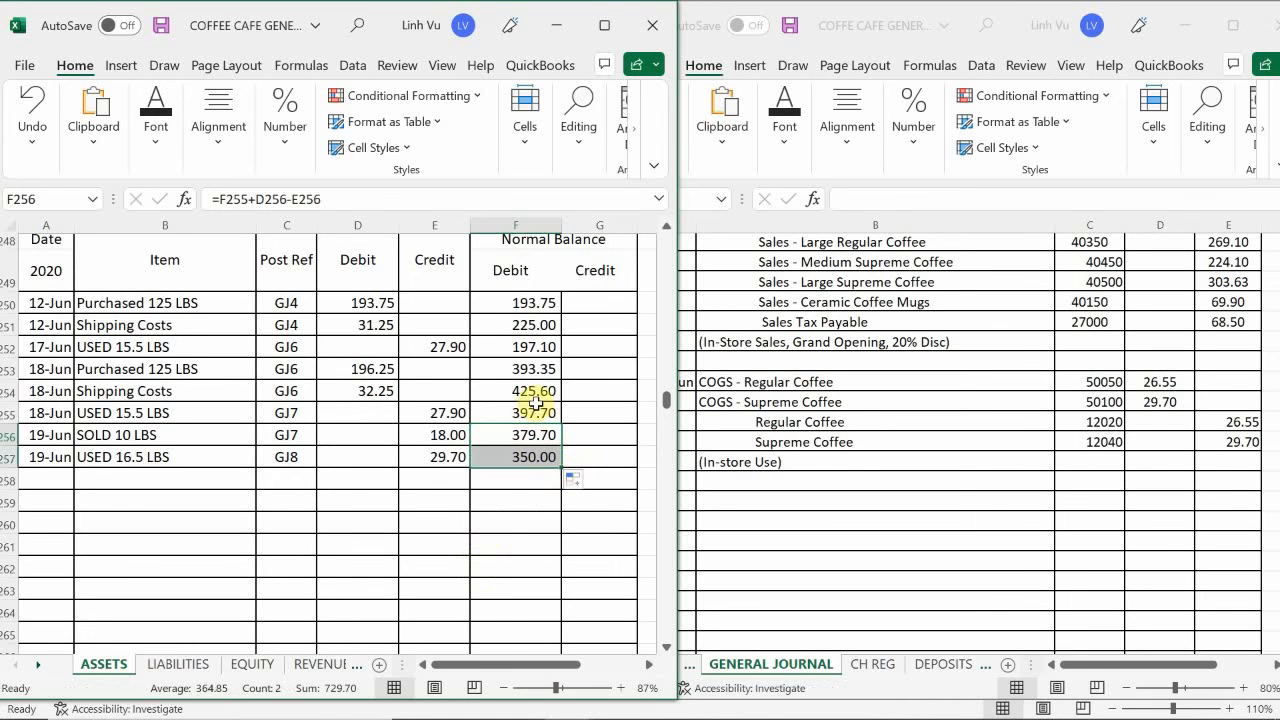
{"action": "left_click", "coordinate": [500, 502]}
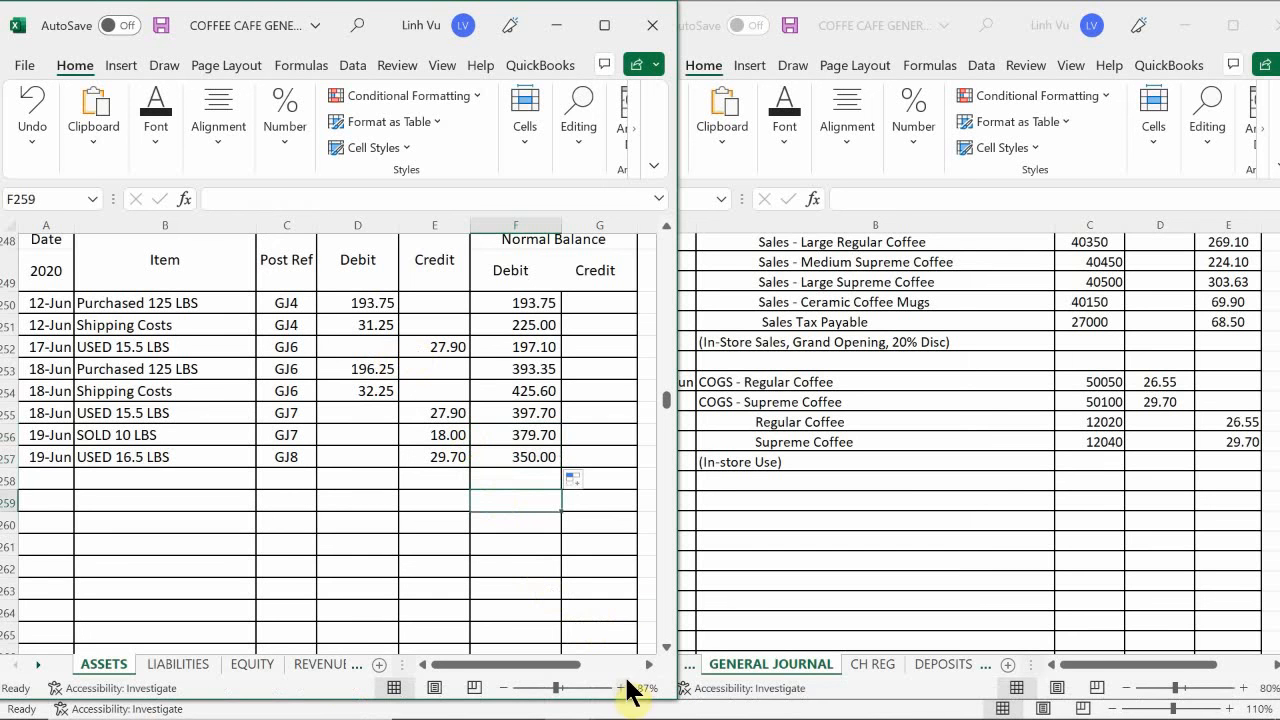
- Check the inventory-on-hand total on the inventory workbook's SUP COFFEE sheet against the Supreme Coffee ledger balance
{"action": "mouse_move", "coordinate": [630, 706]}
{"action": "mouse_move", "coordinate": [566, 700]}
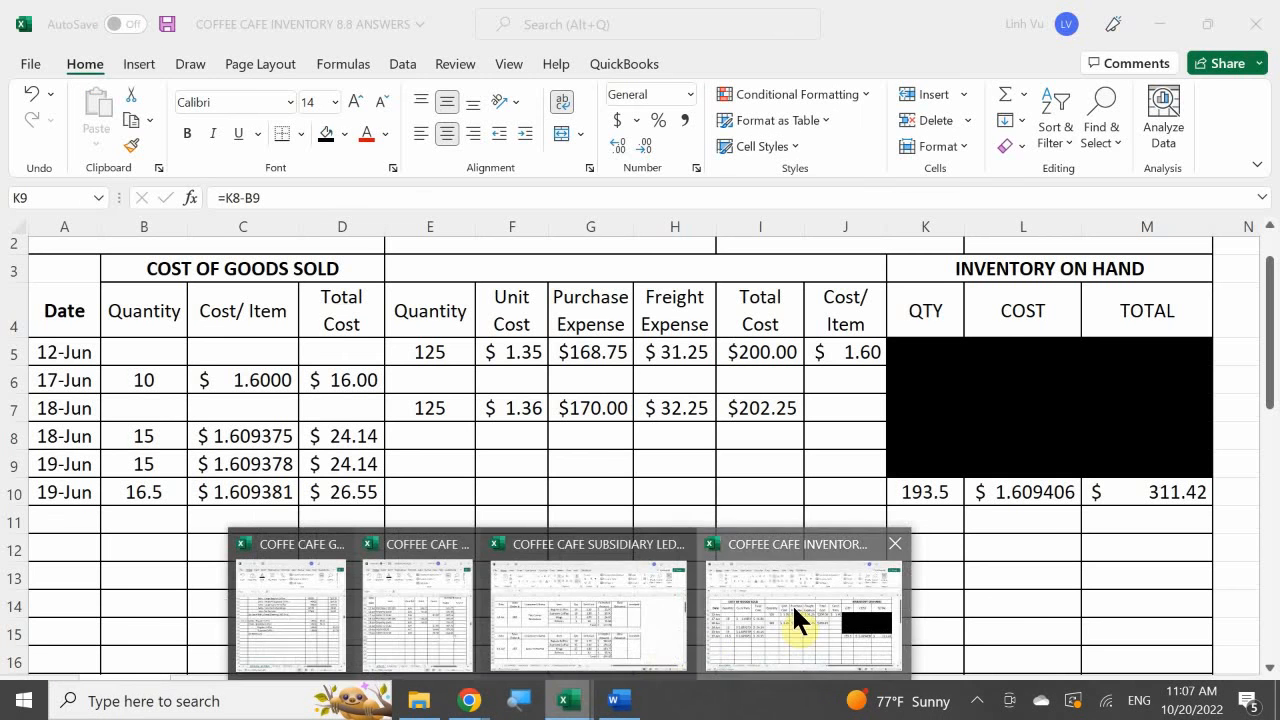
{"action": "left_click", "coordinate": [794, 607]}
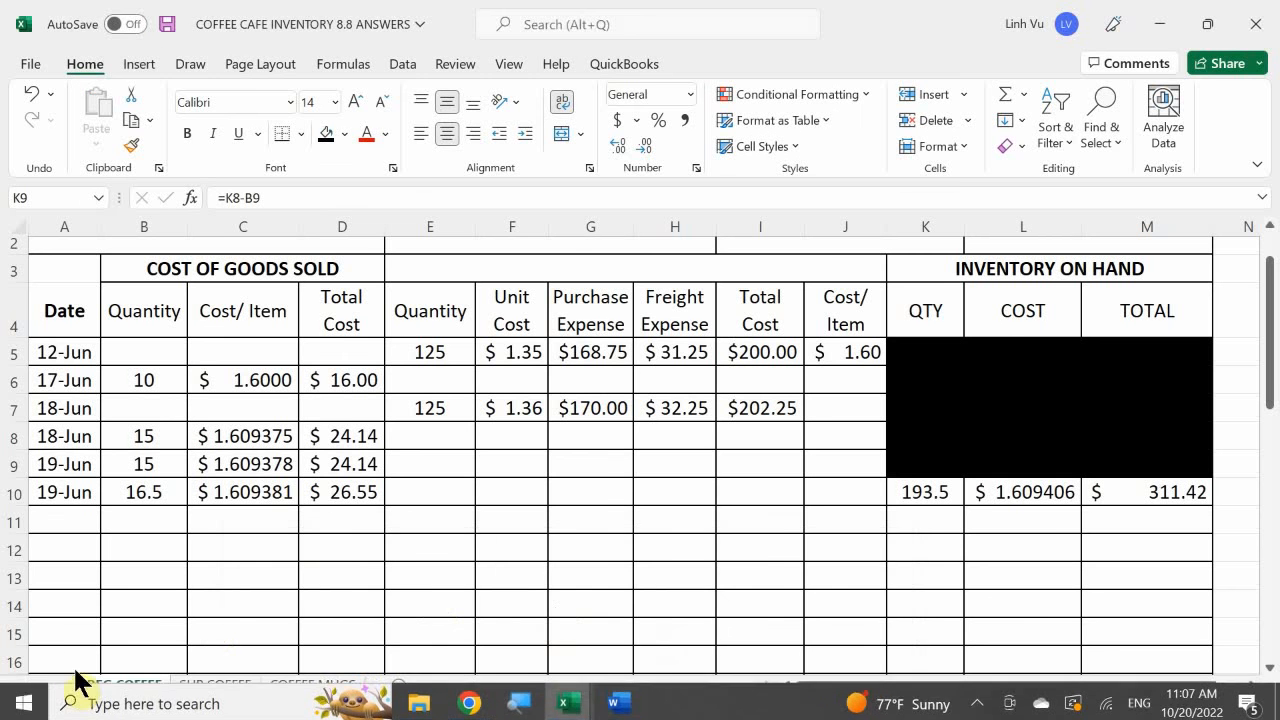
{"action": "left_click", "coordinate": [203, 690]}
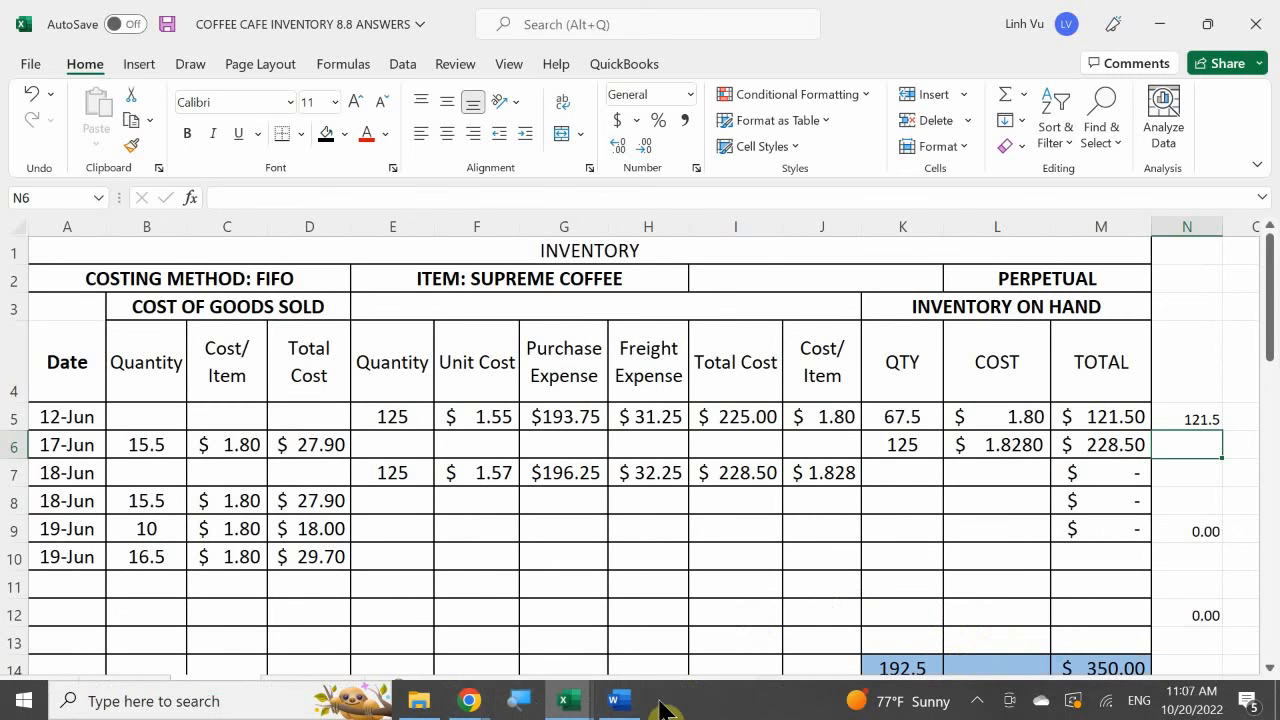
- Switch to the Coffee Cafe document in Word and highlight the "20 June, Thursday" heading above the Corner Bookstore delivery in yellow
{"action": "left_click", "coordinate": [628, 706]}
{"action": "left_click", "coordinate": [349, 435]}
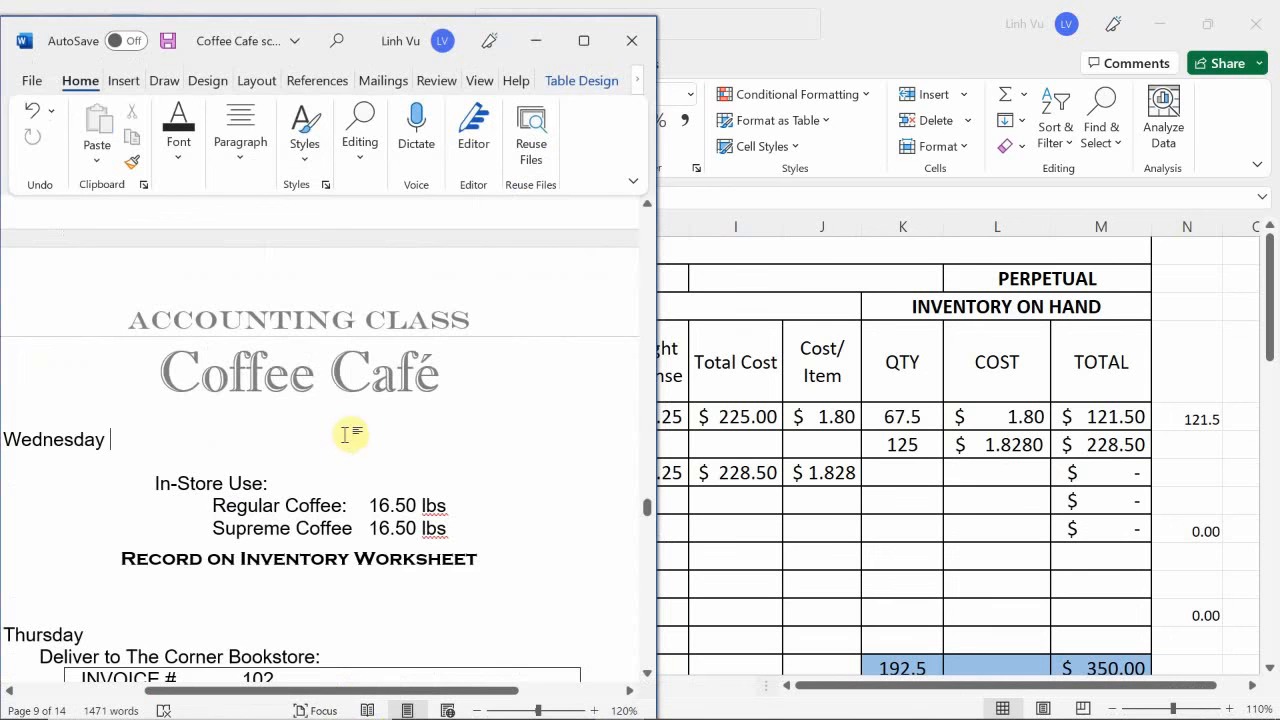
{"action": "scroll", "coordinate": [116, 494], "scroll_direction": "down", "scroll_amount": 2}
{"action": "scroll", "coordinate": [116, 494], "scroll_direction": "down", "scroll_amount": 1}
{"action": "left_click_drag", "start_coordinate": [171, 408], "coordinate": [4, 409]}
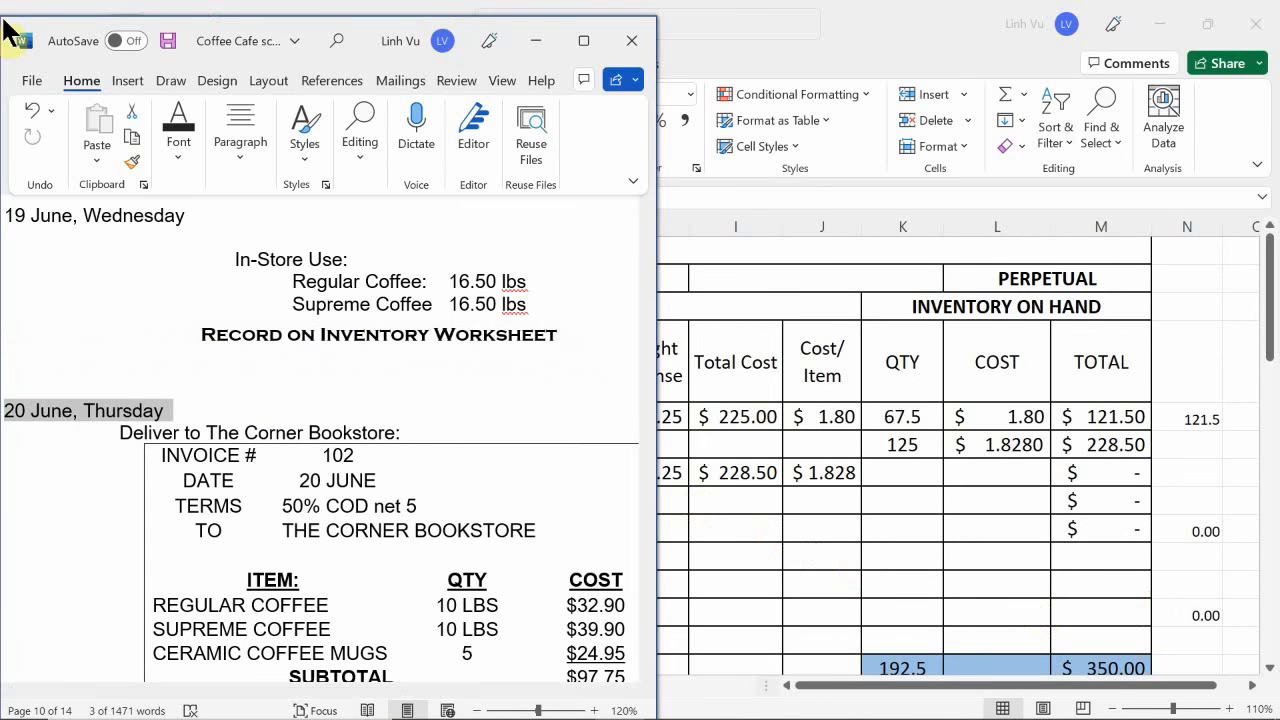
{"action": "left_click", "coordinate": [195, 156]}
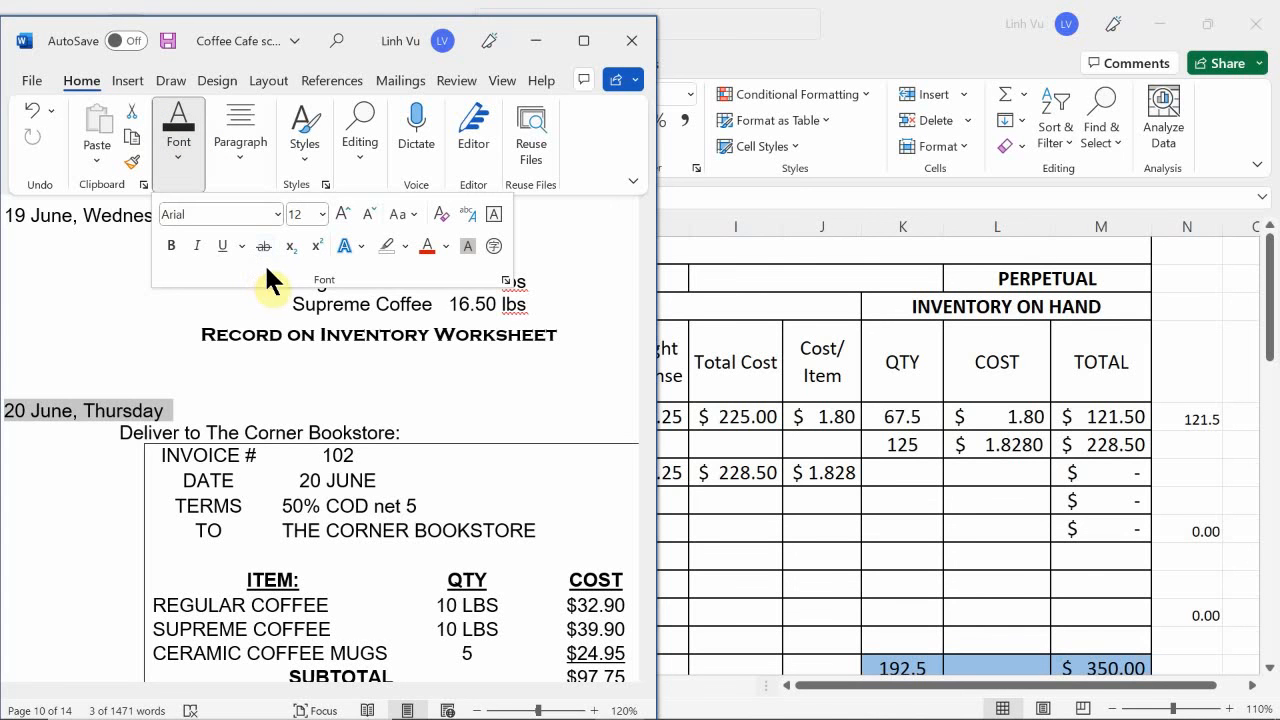
{"action": "left_click", "coordinate": [406, 245]}
{"action": "left_click", "coordinate": [384, 272]}
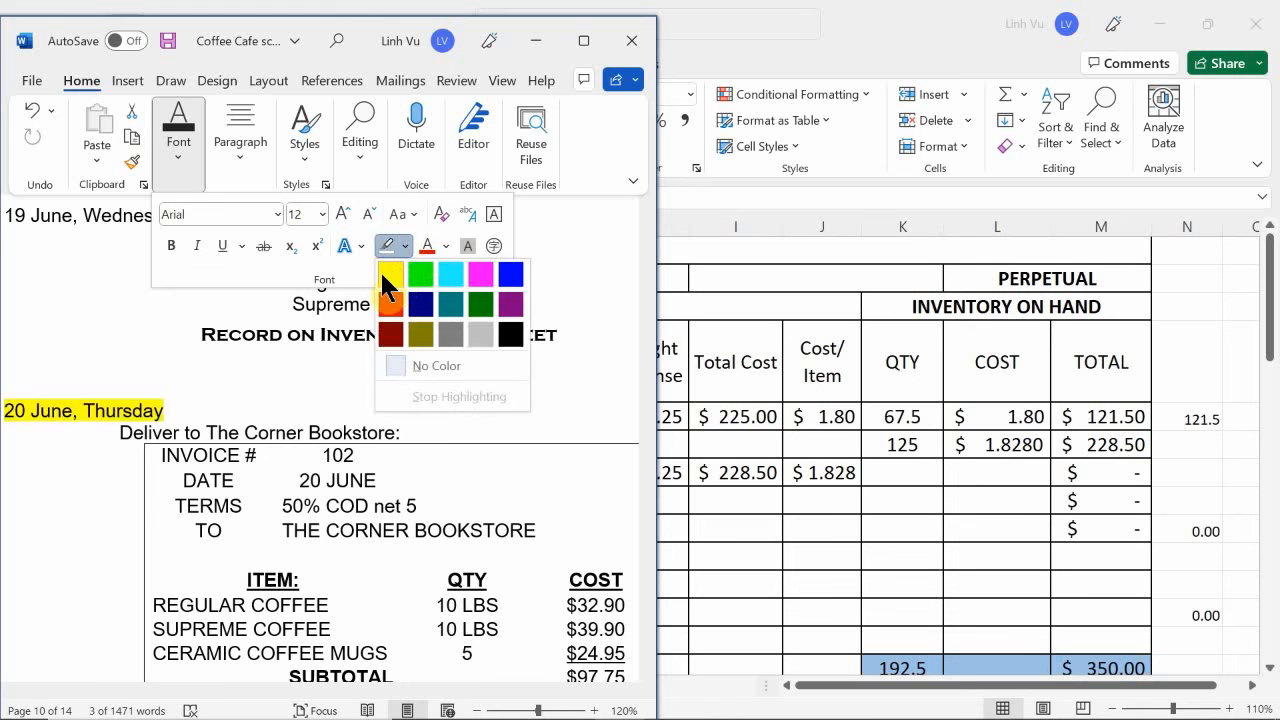
- Review the remaining 20 and 21 June transactions in the document, through the in-store use and trial balance instructions
{"action": "scroll", "coordinate": [305, 420], "scroll_direction": "down", "scroll_amount": 15}
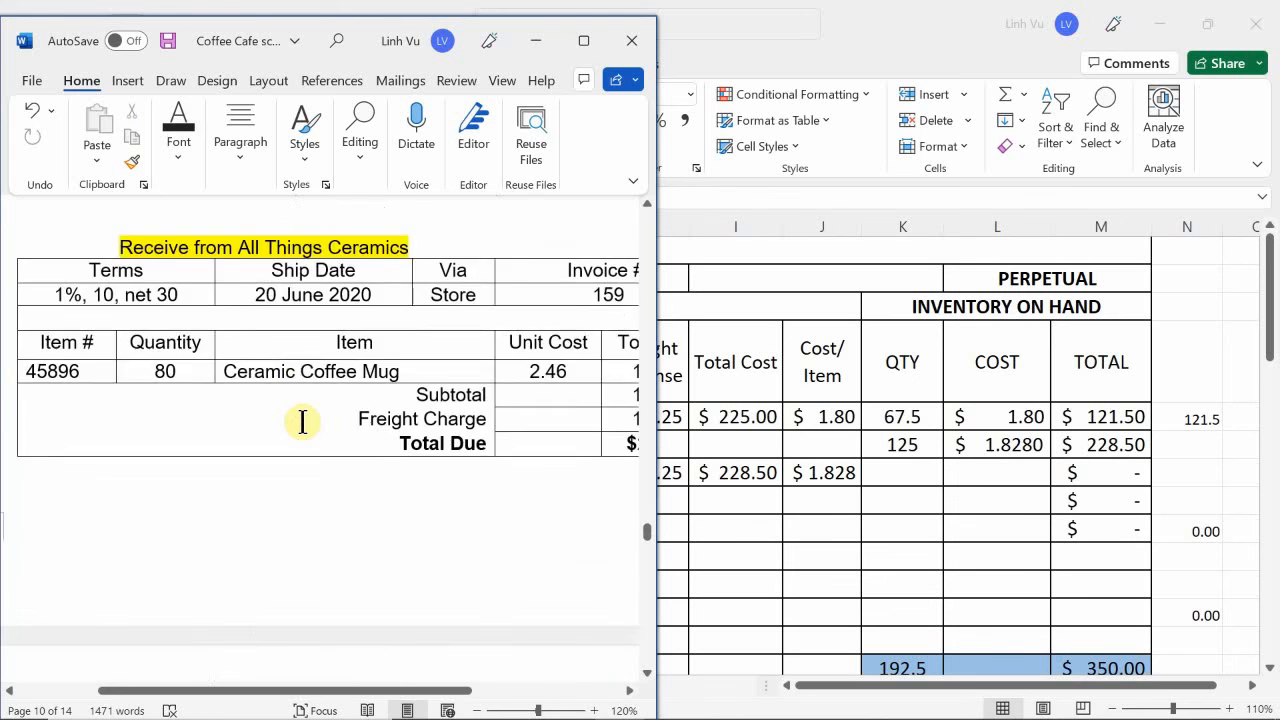
{"action": "scroll", "coordinate": [302, 420], "scroll_direction": "down", "scroll_amount": 20}
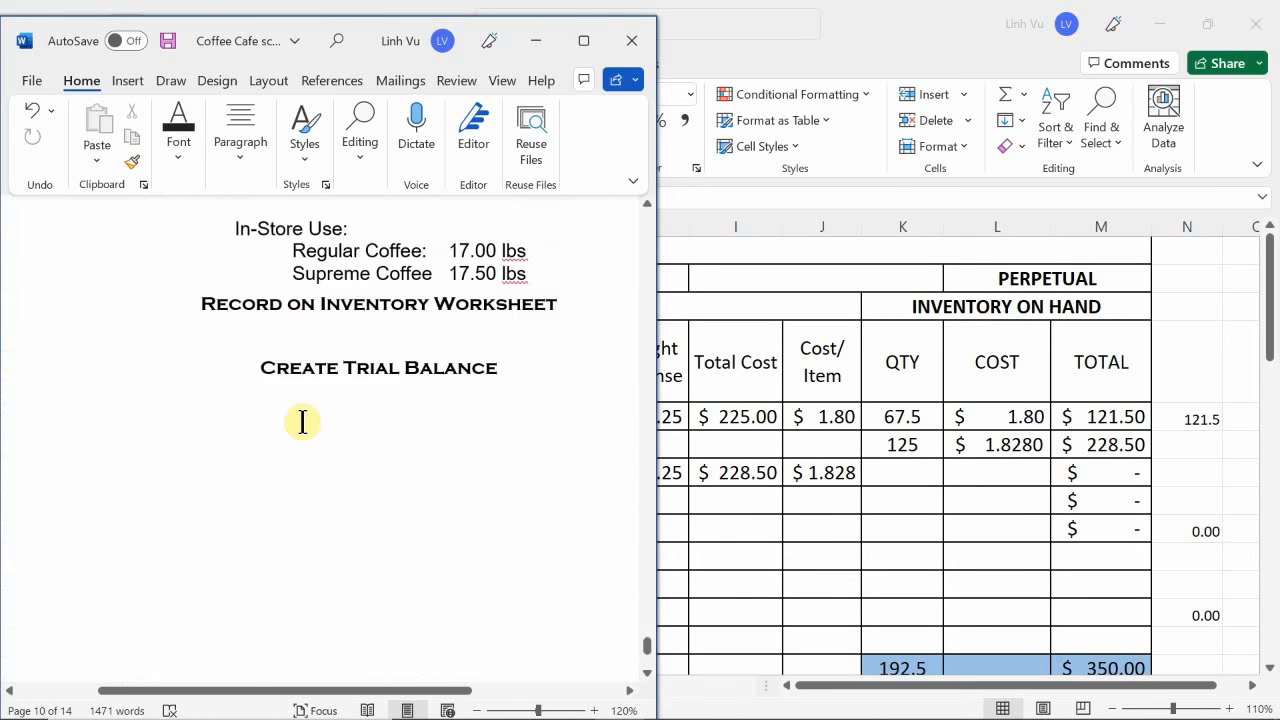
{"action": "scroll", "coordinate": [302, 420], "scroll_direction": "up", "scroll_amount": 20}
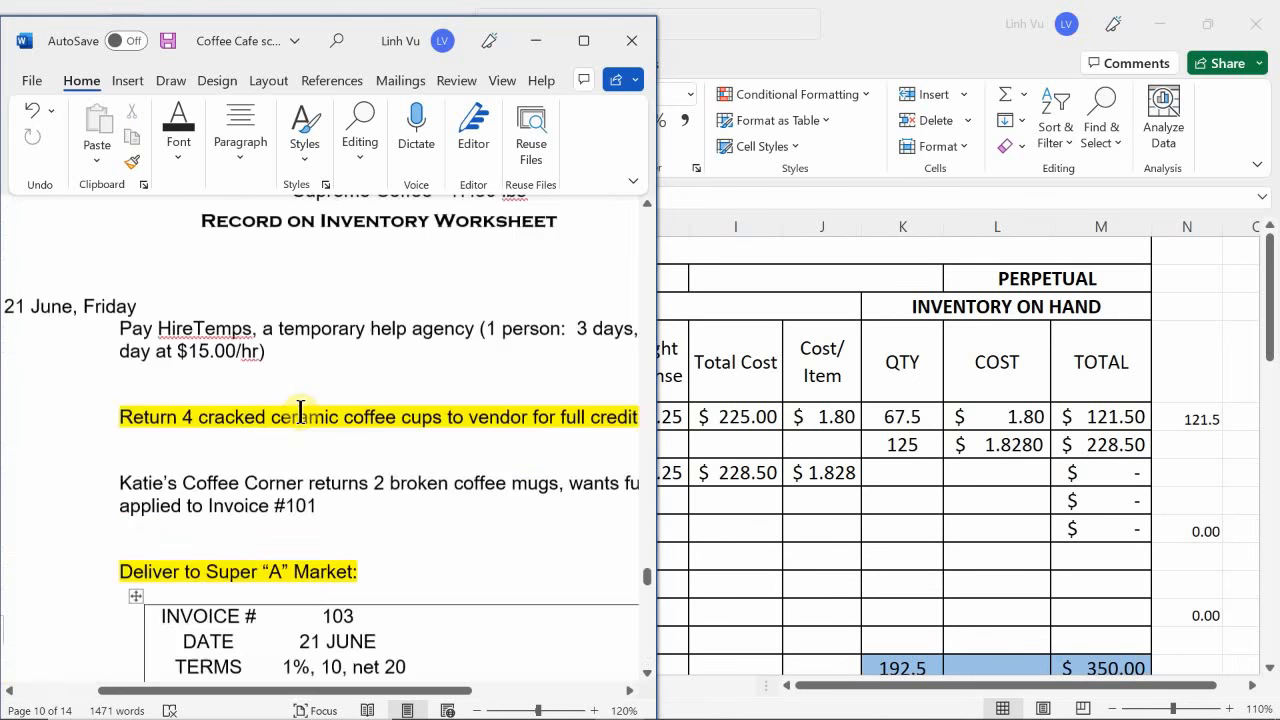
{"action": "scroll", "coordinate": [301, 412], "scroll_direction": "up", "scroll_amount": 10}
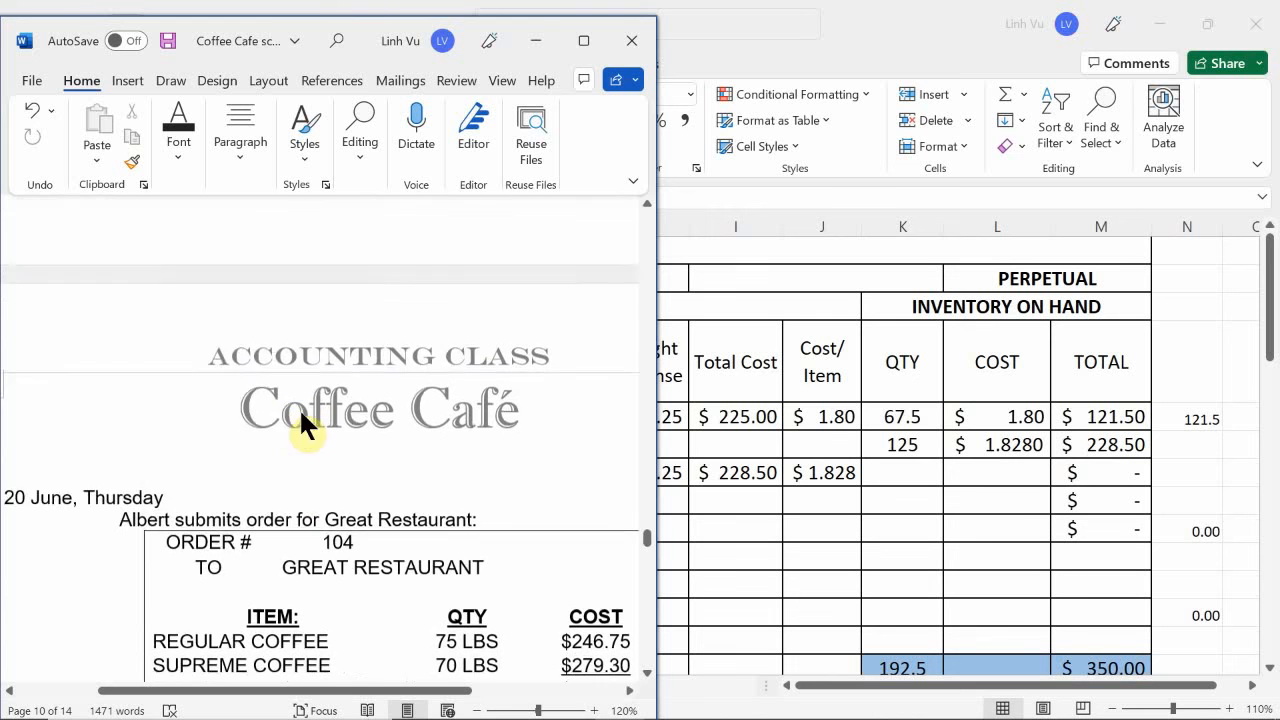
{"action": "scroll", "coordinate": [301, 412], "scroll_direction": "down", "scroll_amount": 7}
{"action": "scroll", "coordinate": [301, 412], "scroll_direction": "up", "scroll_amount": 3}
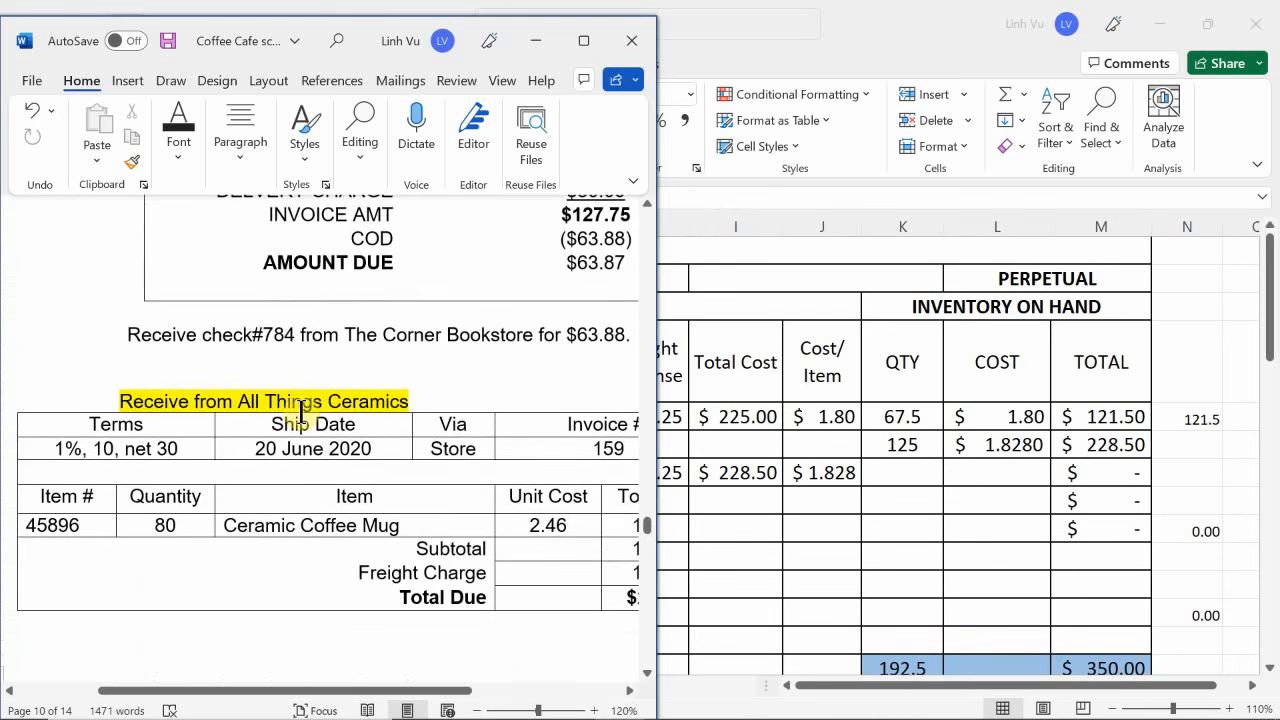
{"action": "scroll", "coordinate": [301, 412], "scroll_direction": "down", "scroll_amount": 8}
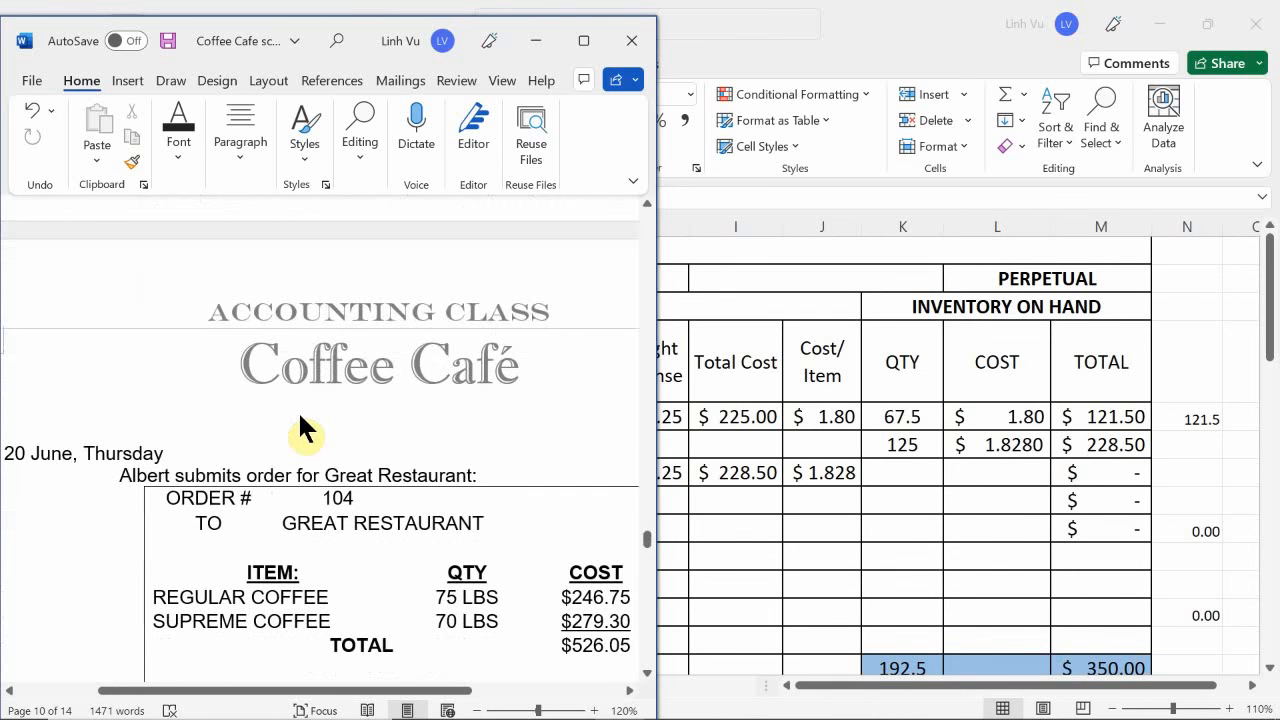
{"action": "left_click", "coordinate": [977, 702]}
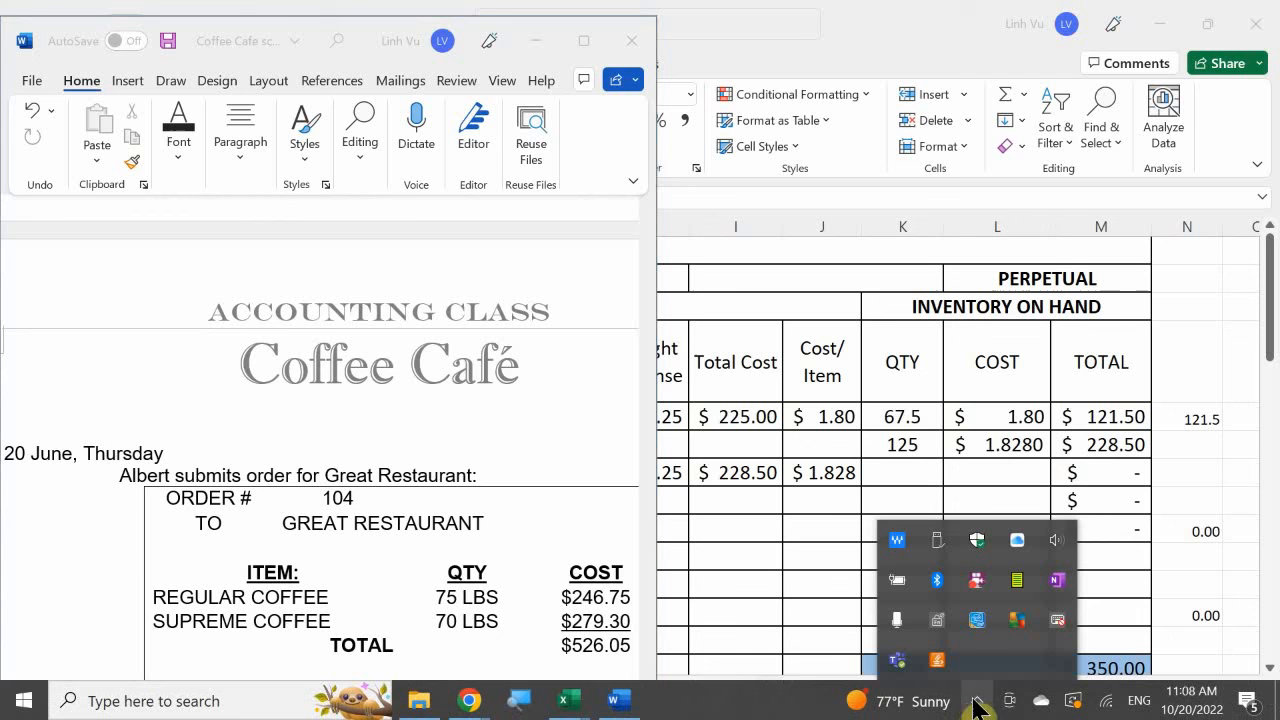
{"action": "right_click", "coordinate": [977, 580]}
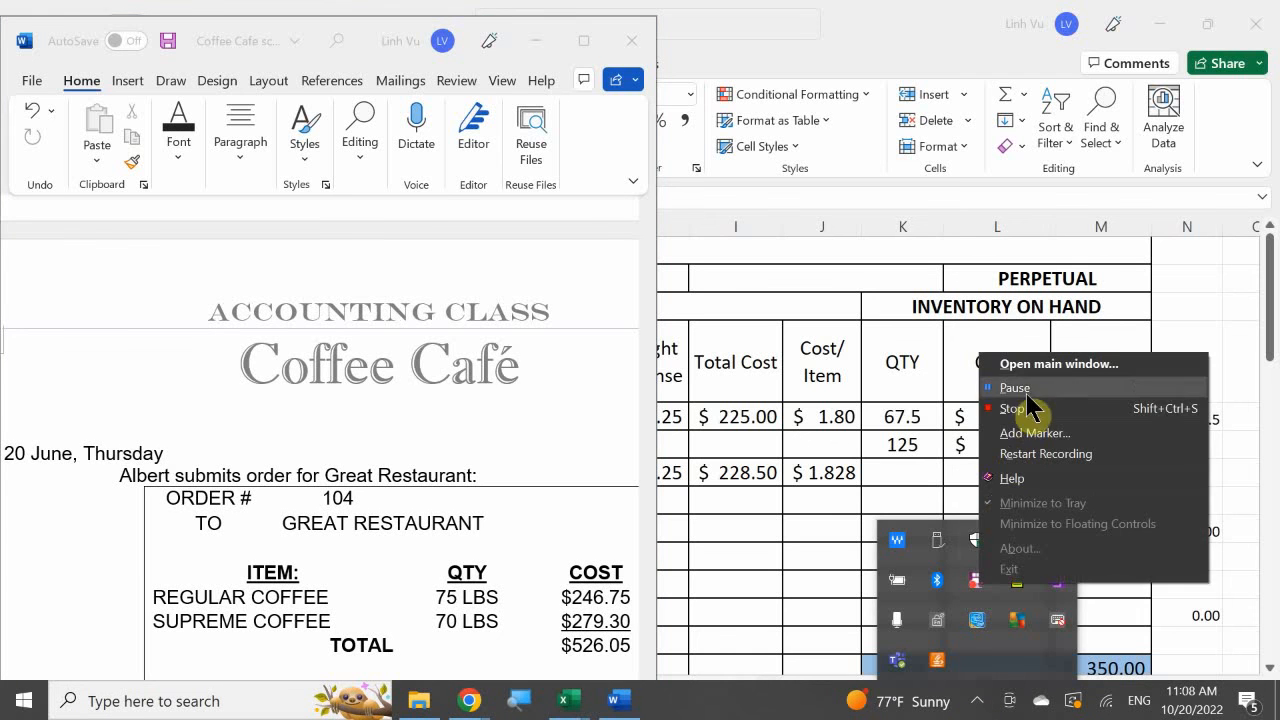